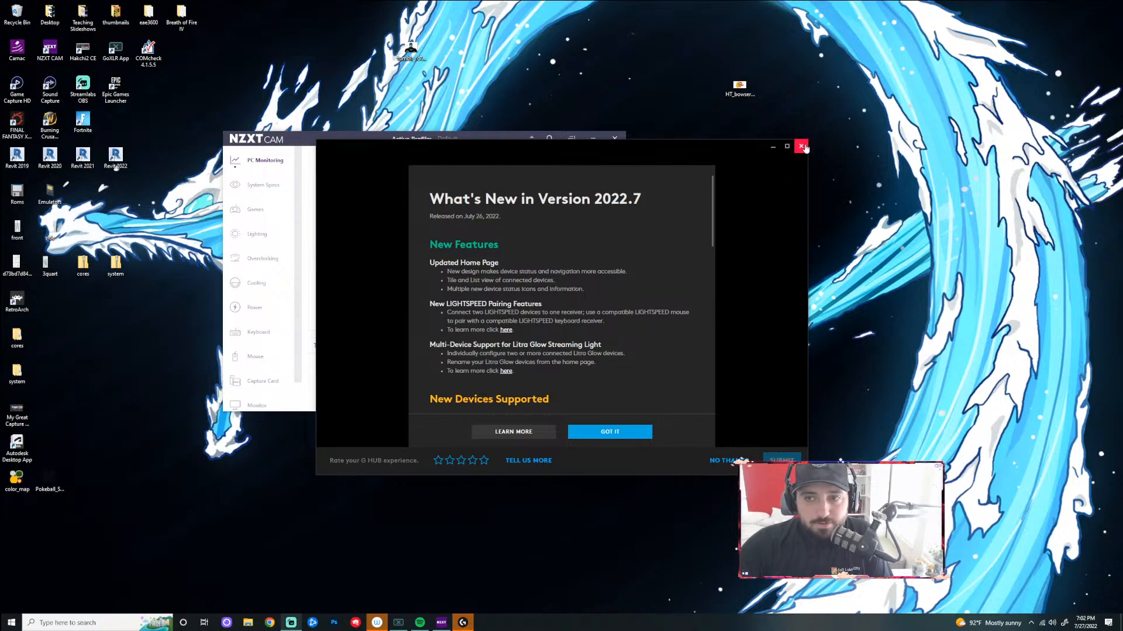
# Close the G HUB and NZXT CAM windows and launch ZBrush 2020.1.3
pyautogui.click(801, 147)
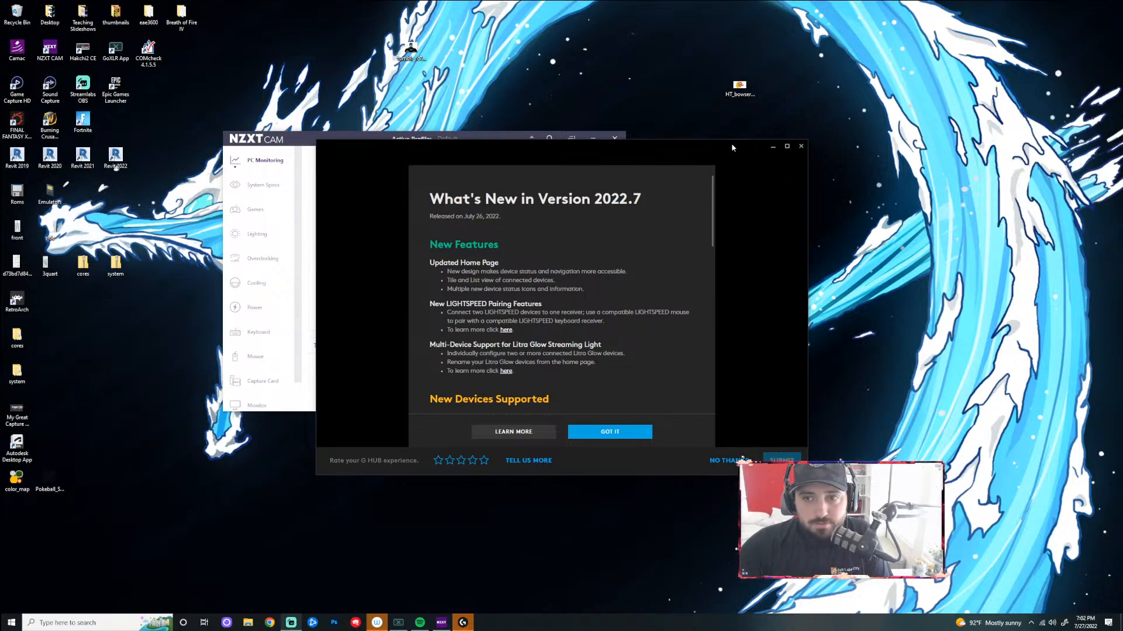
pyautogui.click(594, 139)
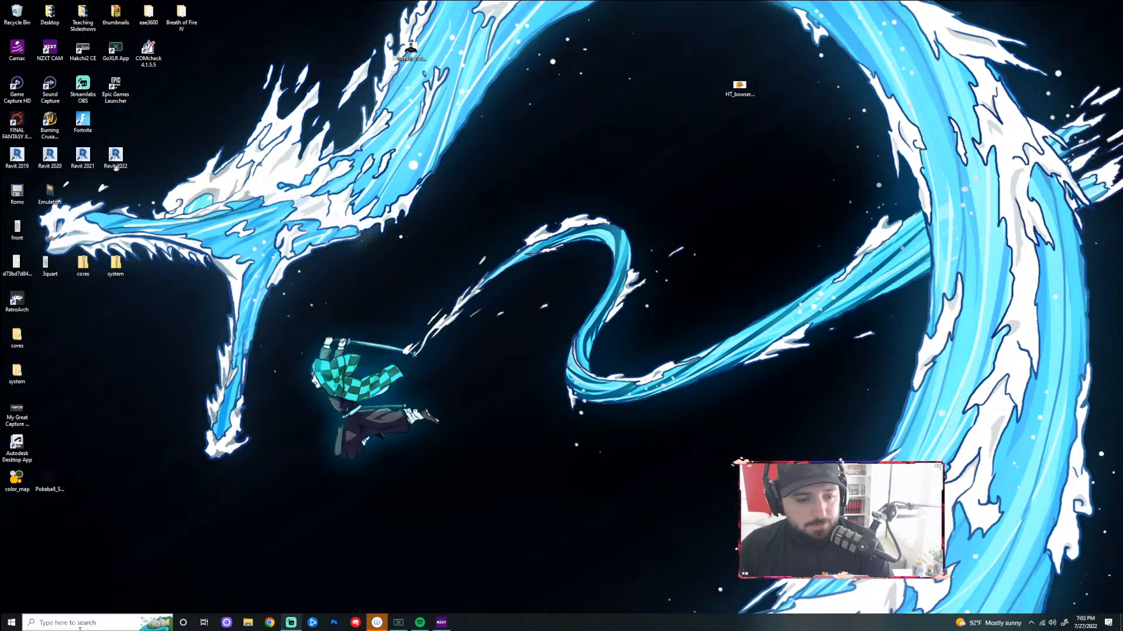
pyautogui.click(153, 622)
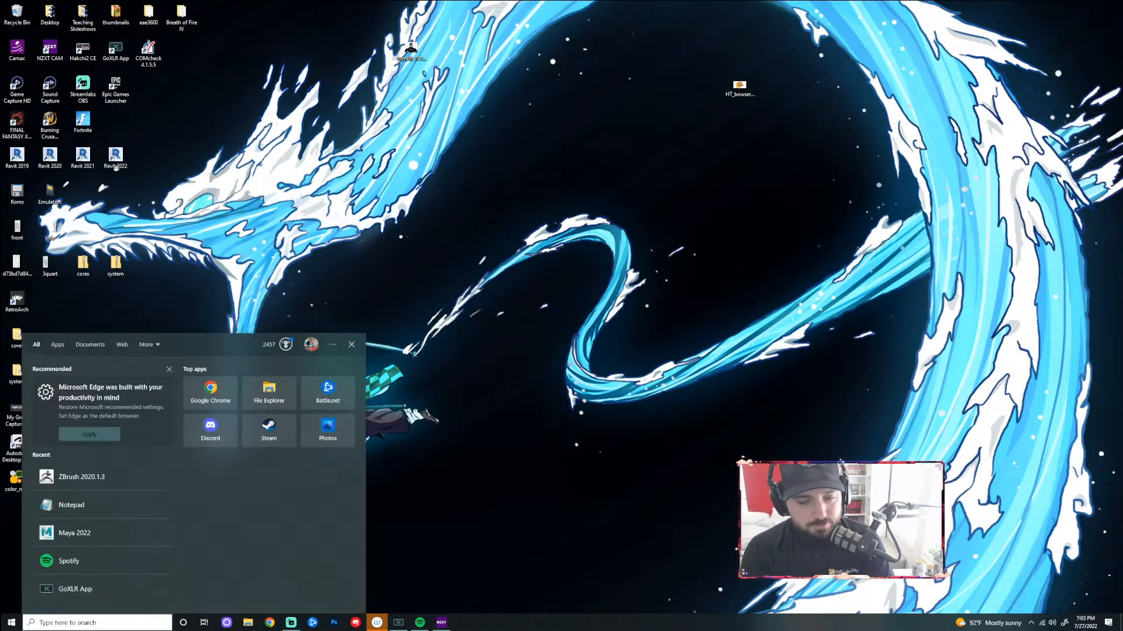
pyautogui.click(88, 476)
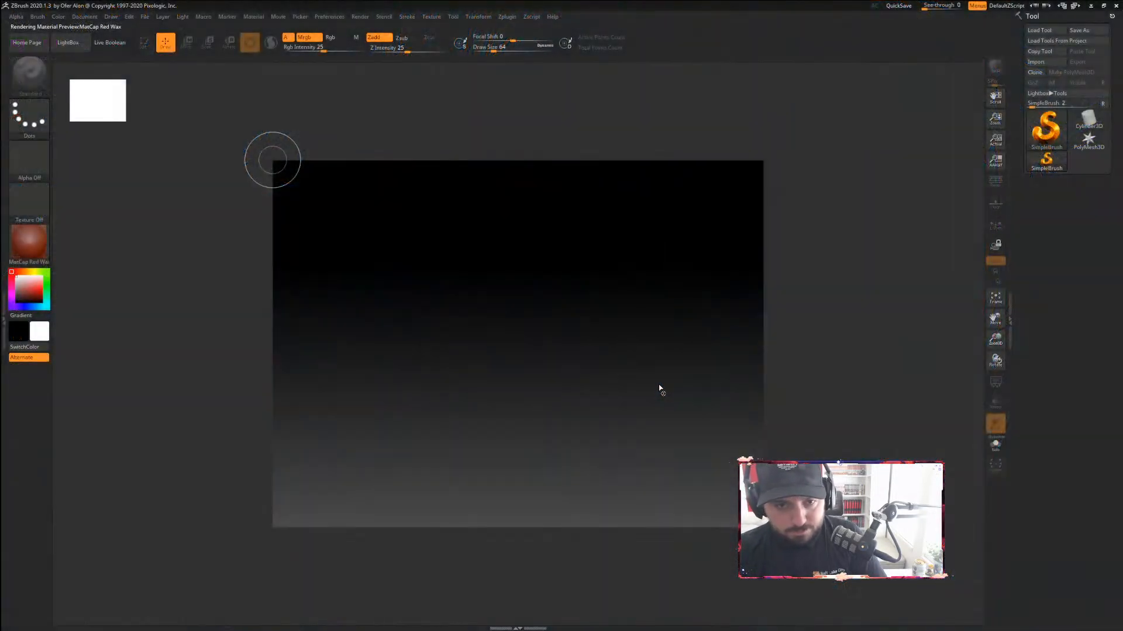
# Dismiss the Home Page and the new version download offer, and hide LightBox
pyautogui.click(627, 342)
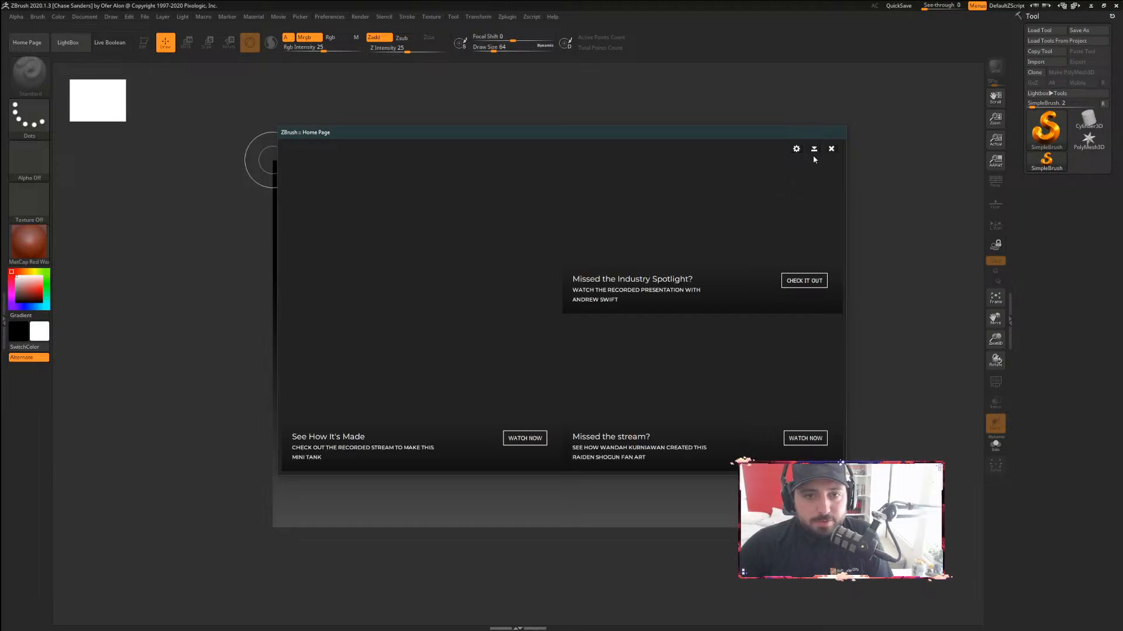
pyautogui.click(831, 149)
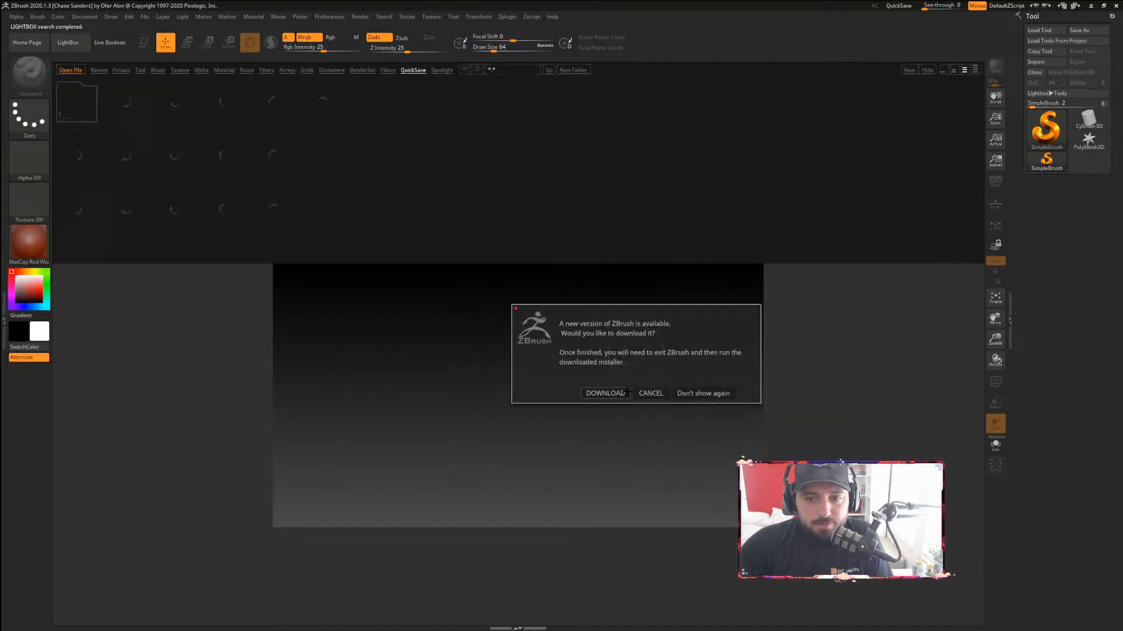
pyautogui.click(654, 396)
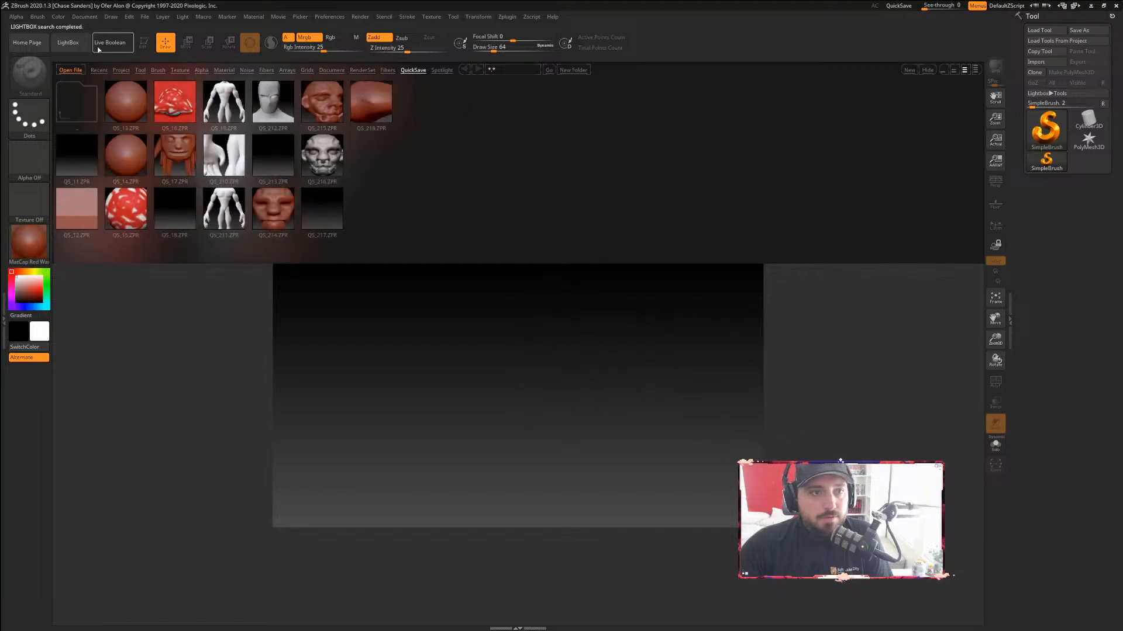
pyautogui.click(68, 42)
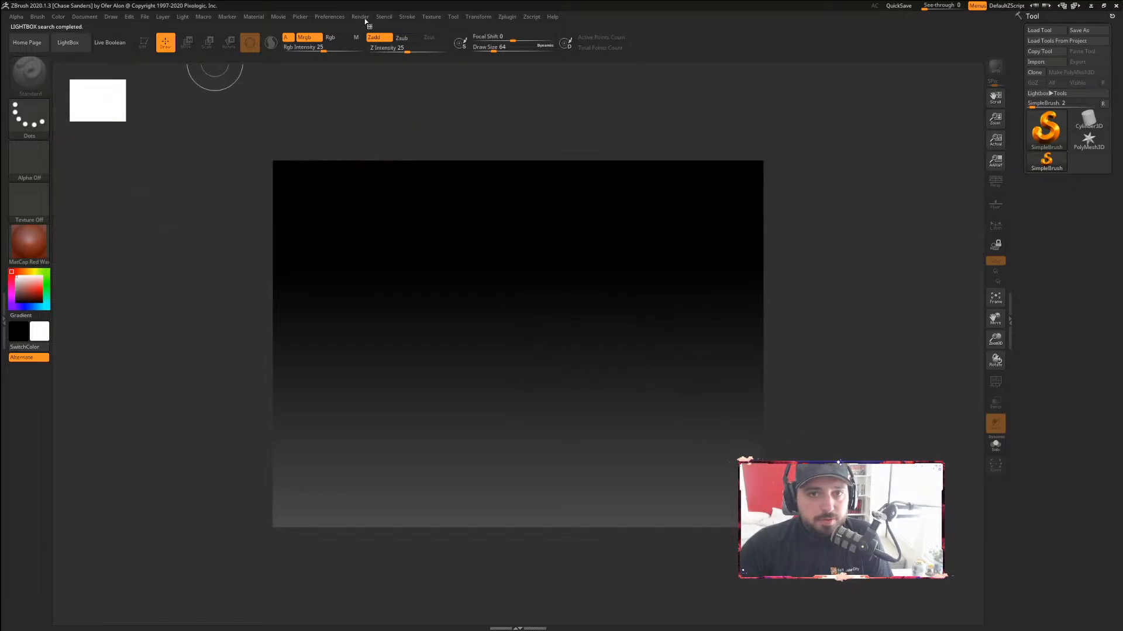
# Fully initialize ZBrush to its default state and confirm the reset
pyautogui.click(327, 16)
pyautogui.click(370, 33)
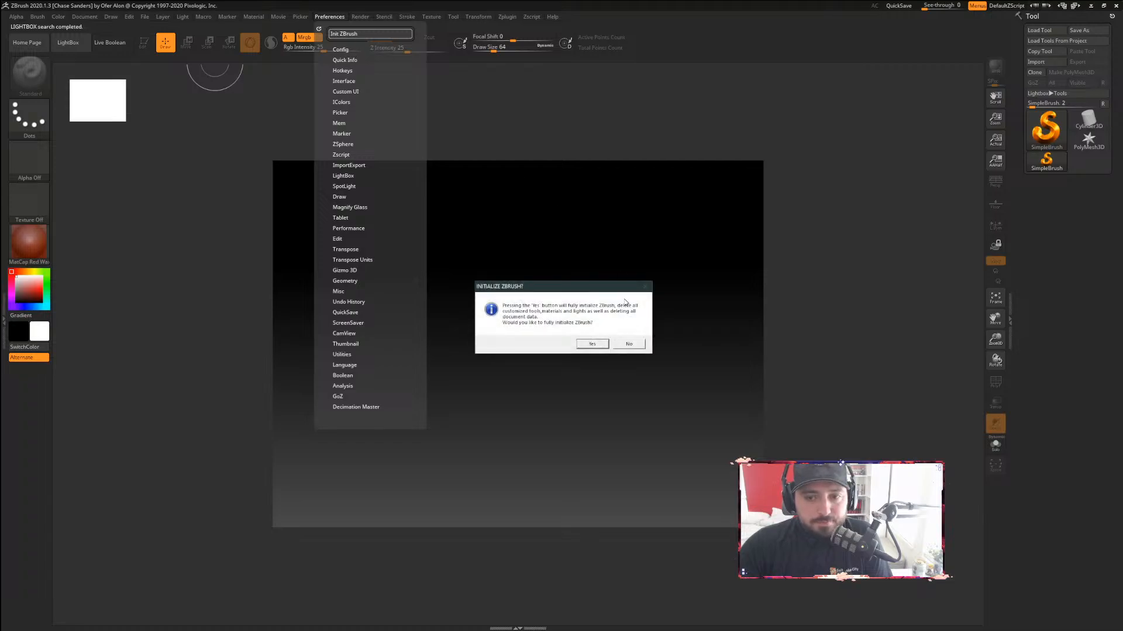
pyautogui.click(590, 342)
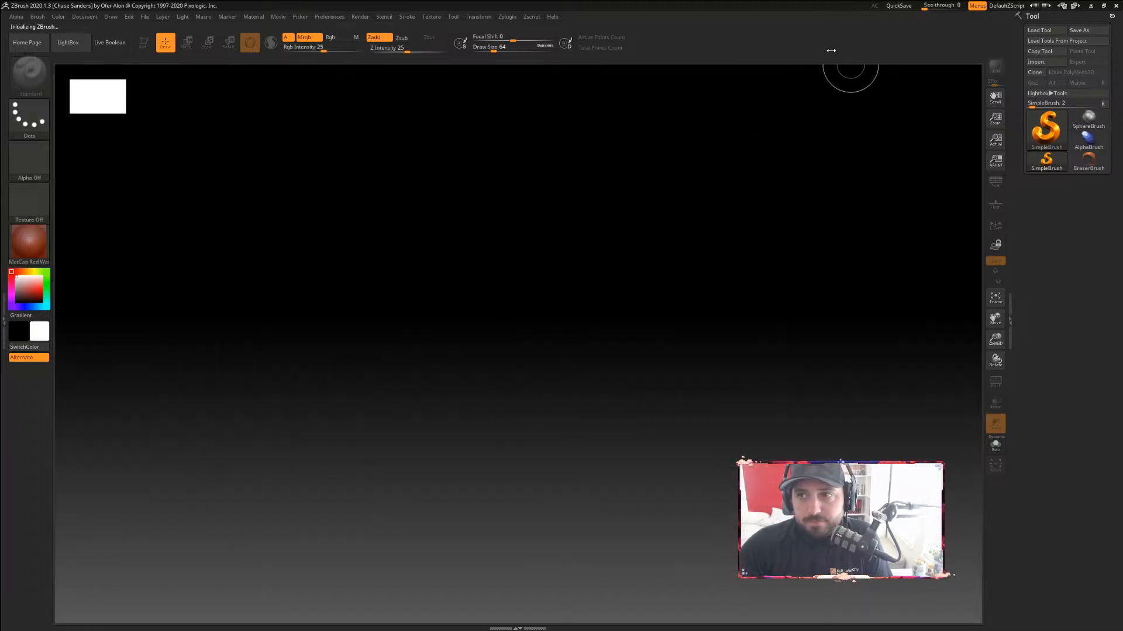
# Take the ZBrush window out of full screen and stretch it to full height, leaving about a third of the desktop free
pyautogui.click(1103, 6)
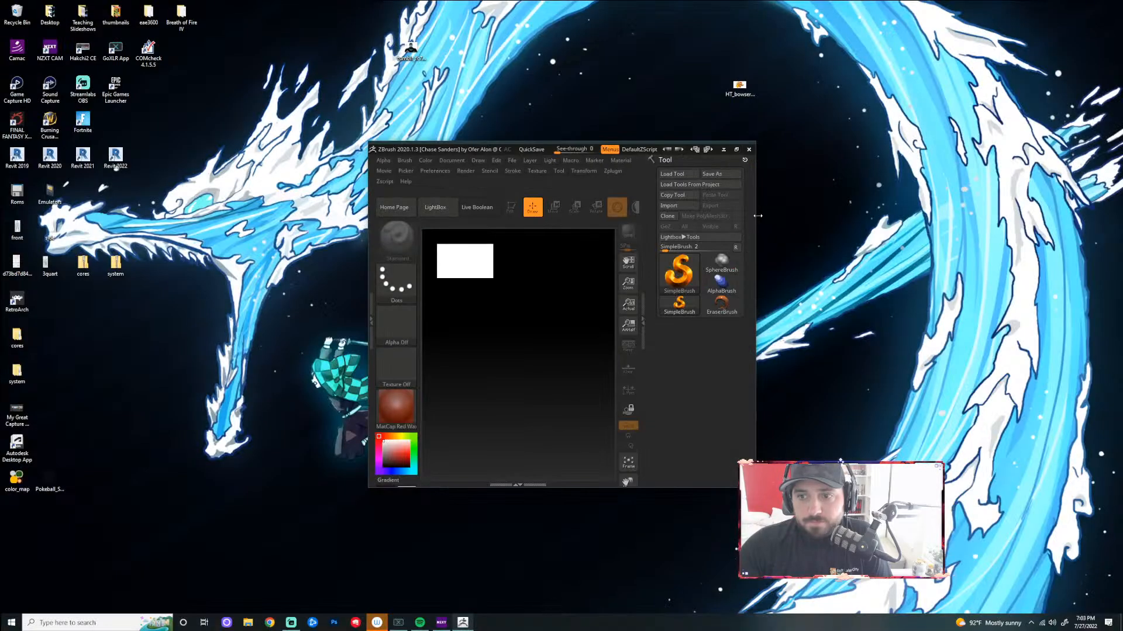
pyautogui.moveTo(757, 215); pyautogui.dragTo(1122, 230)
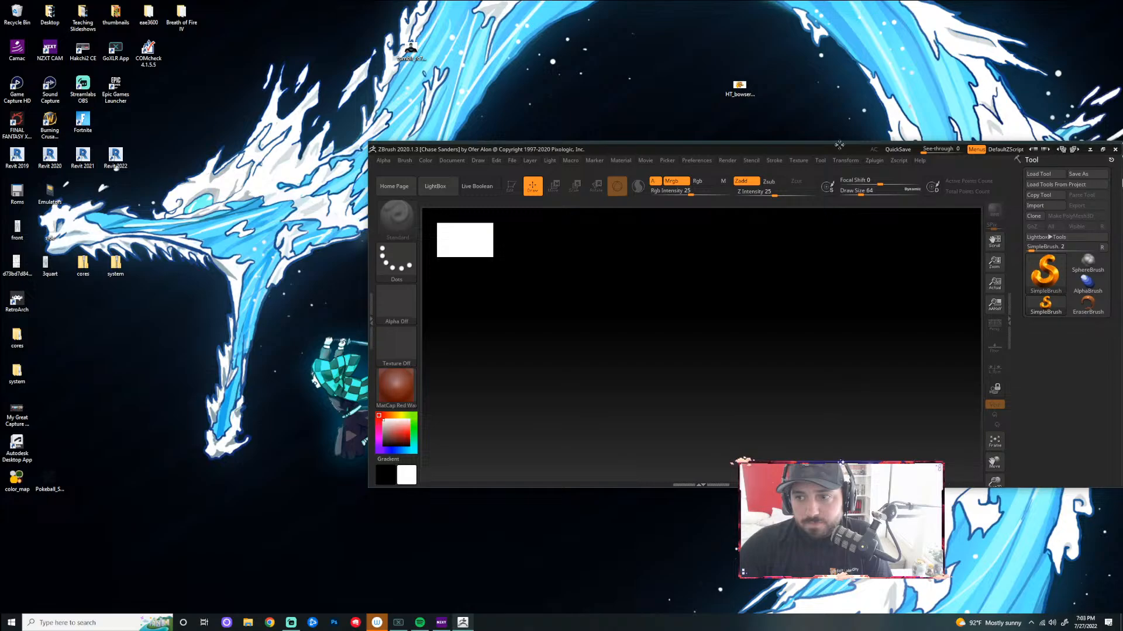
pyautogui.moveTo(839, 145); pyautogui.dragTo(839, 1)
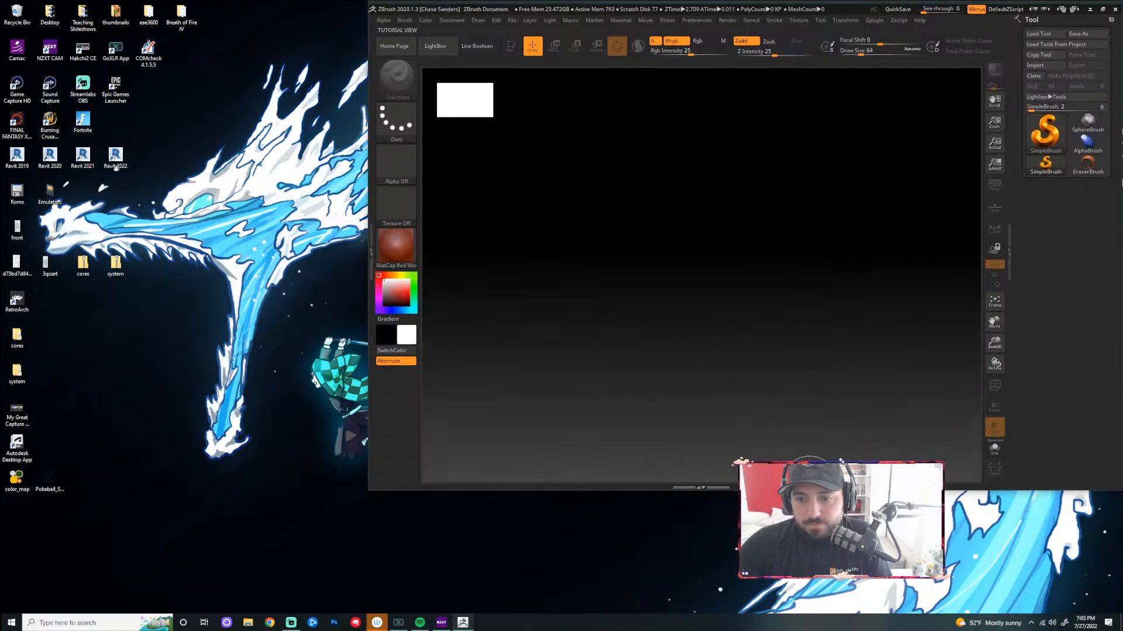
pyautogui.moveTo(813, 491); pyautogui.dragTo(813, 614)
# Switch to Chrome with the existing user profile, load utah.edu and restore the previously open pages
pyautogui.click(274, 623)
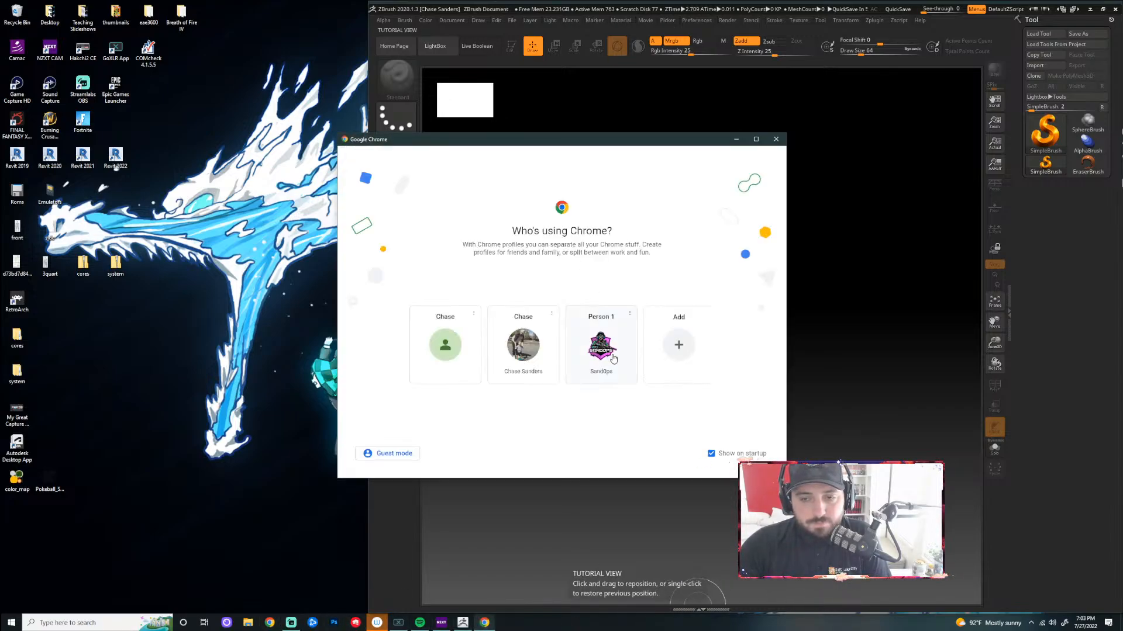
pyautogui.click(602, 348)
pyautogui.click(183, 29)
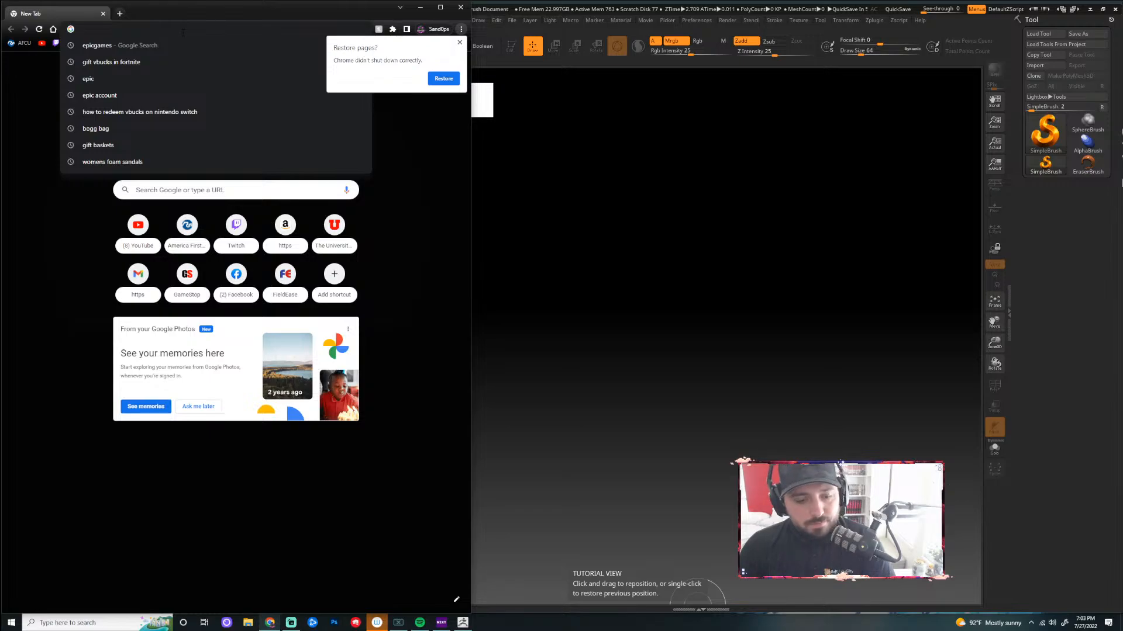
pyautogui.write('utah.edu')
pyautogui.press('Return')
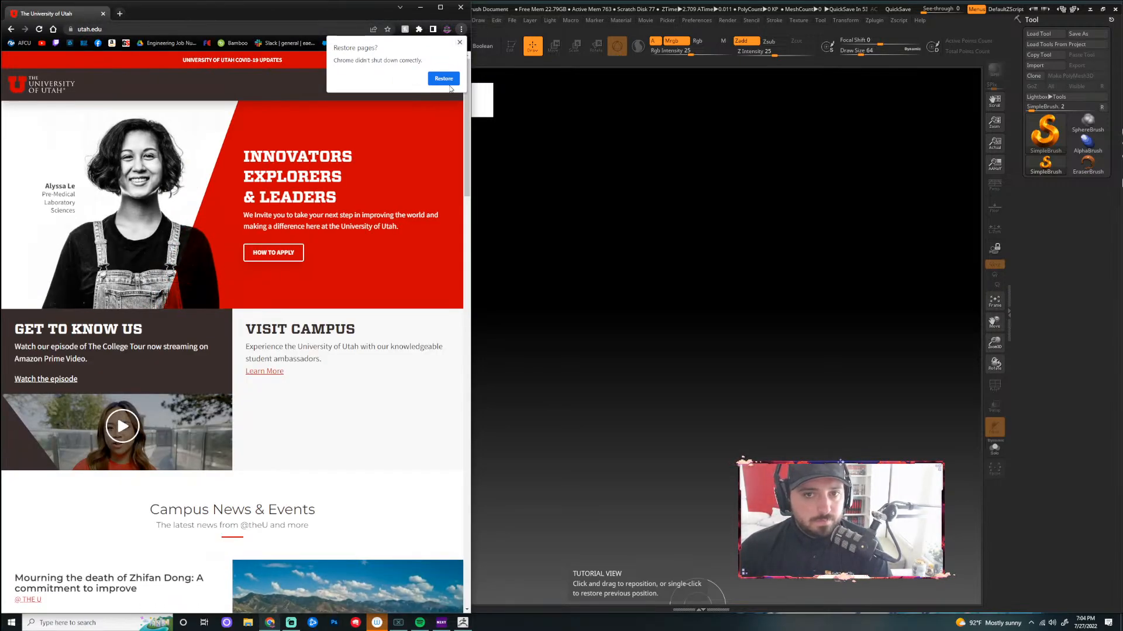
pyautogui.click(449, 82)
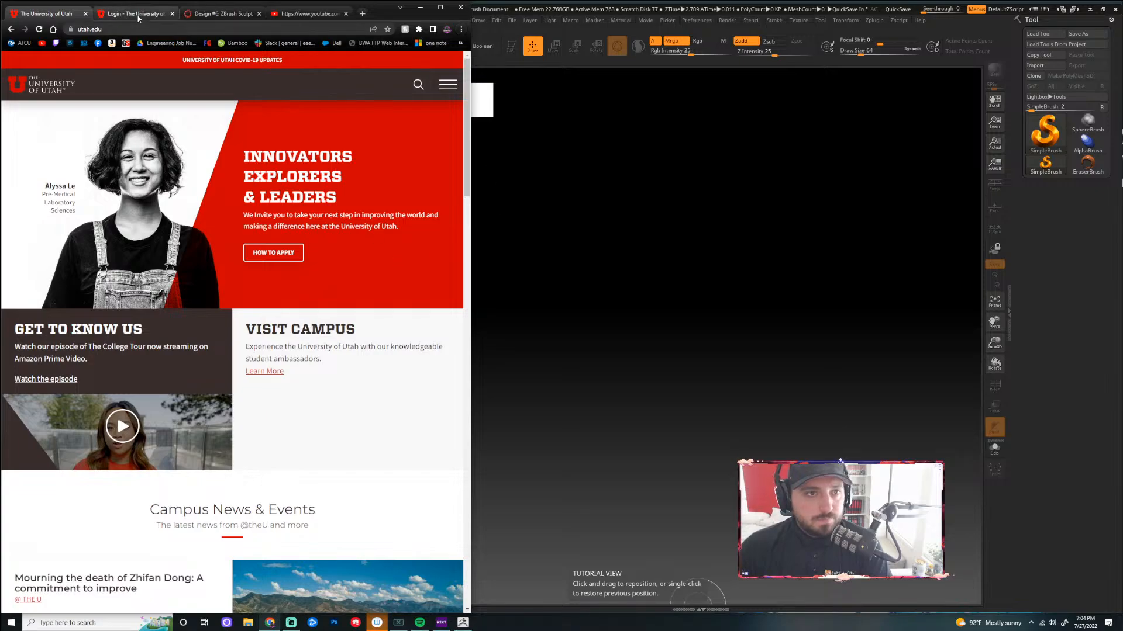
# Show the Design #6 ZBrush Sculpt assignment's example characters and narrow the browser to fit beside the ZBrush window
pyautogui.click(138, 16)
pyautogui.click(223, 13)
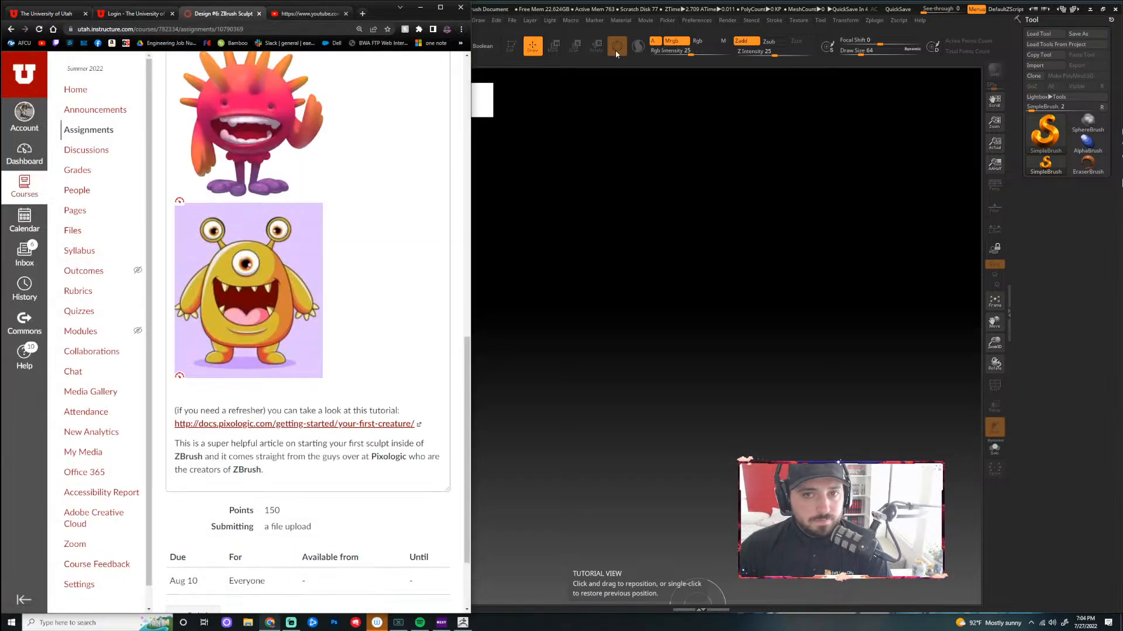
pyautogui.scroll(8, 360, 228)
pyautogui.scroll(-5, 362, 226)
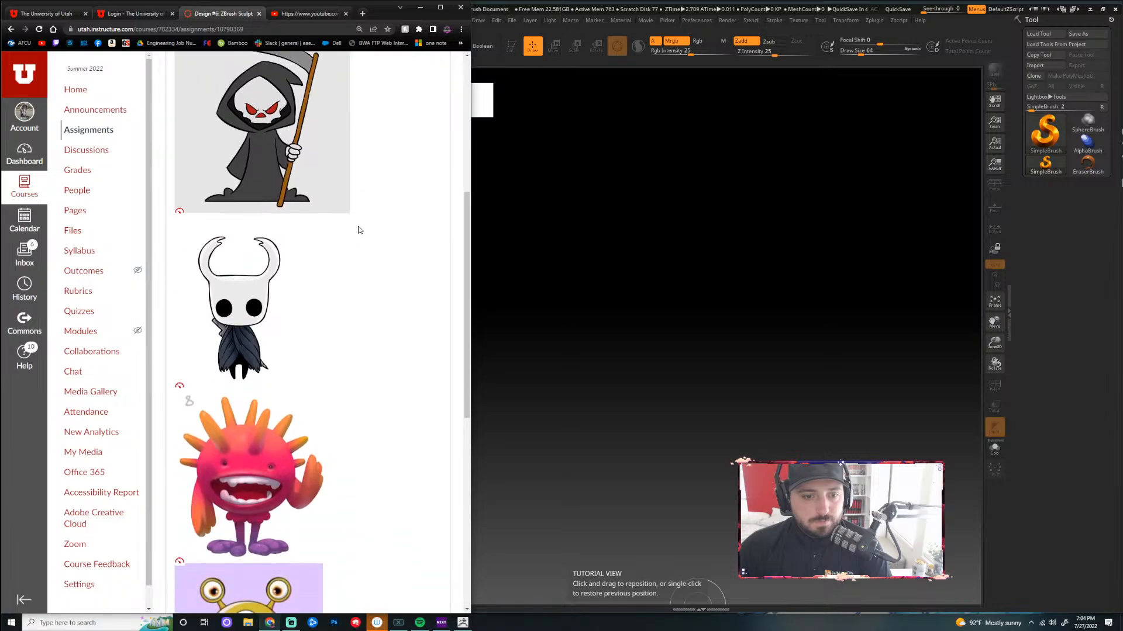
pyautogui.scroll(-2, 362, 226)
pyautogui.moveTo(471, 223); pyautogui.dragTo(422, 223)
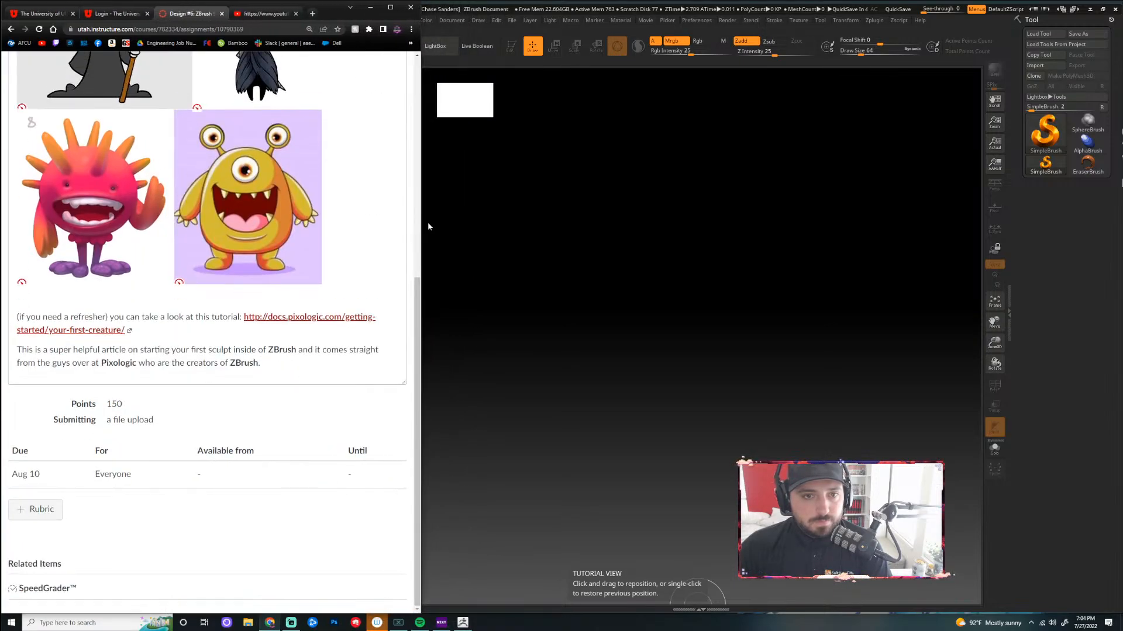
pyautogui.scroll(3, 293, 188)
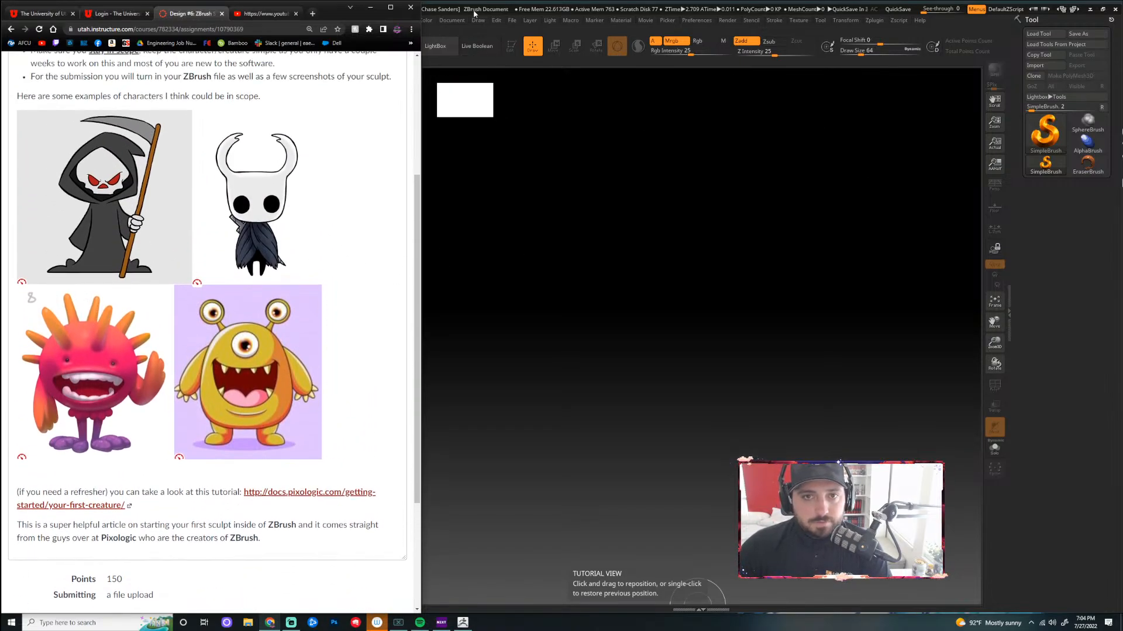
pyautogui.moveTo(419, 72); pyautogui.dragTo(369, 75)
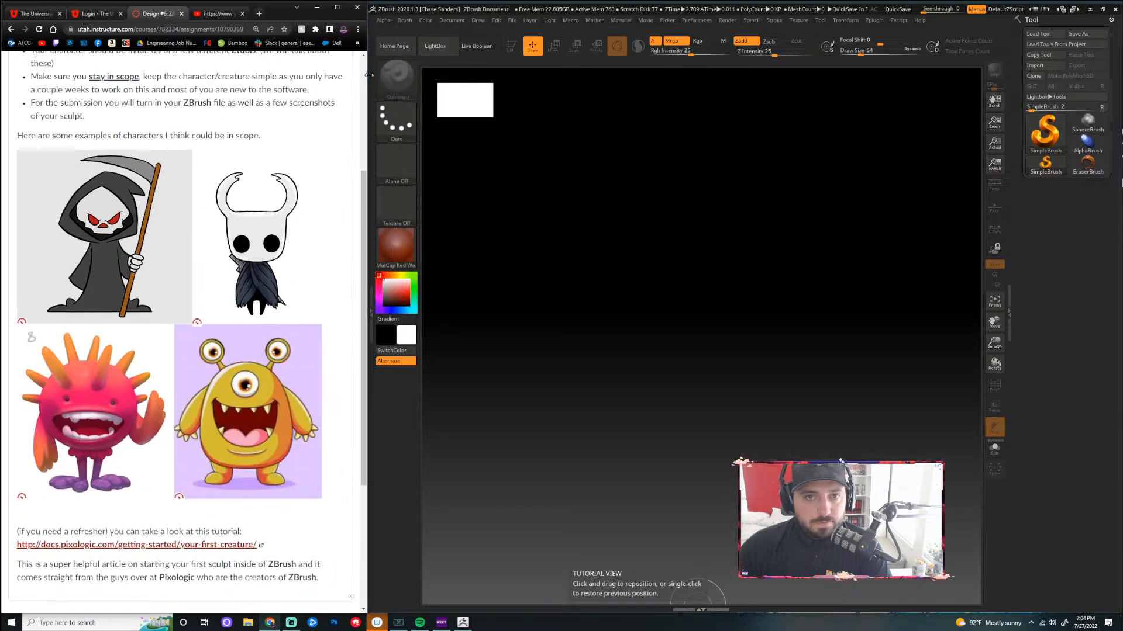
# Switch to ZBrush and load the DynaMesh_Sphere_32 project from the LightBox projects
pyautogui.click(439, 49)
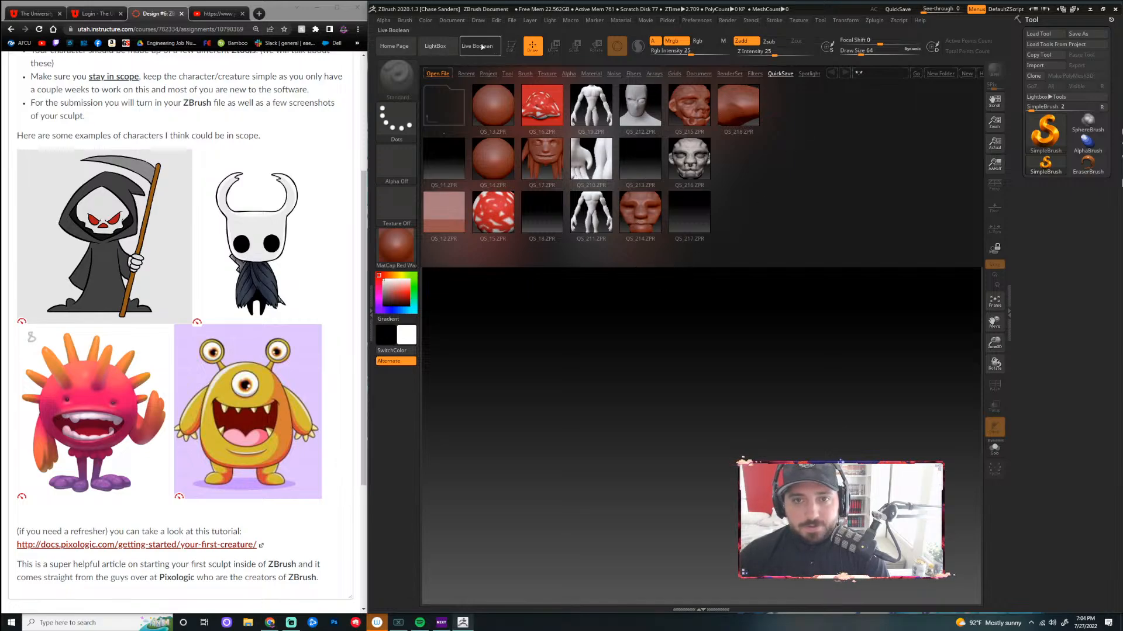
pyautogui.click(435, 46)
pyautogui.click(435, 47)
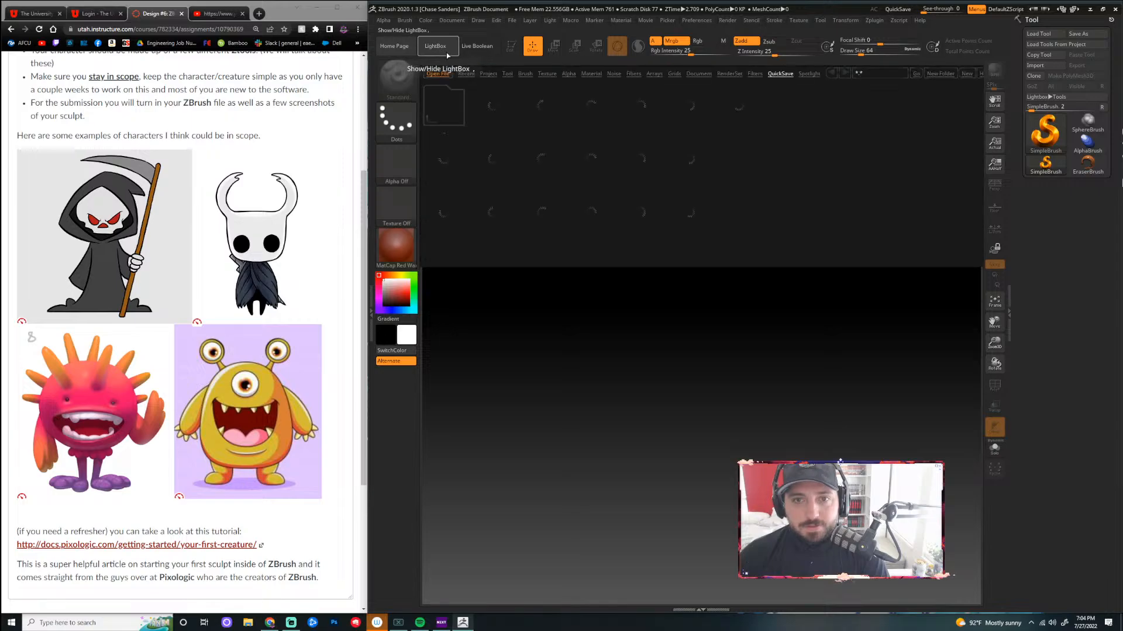
pyautogui.click(487, 74)
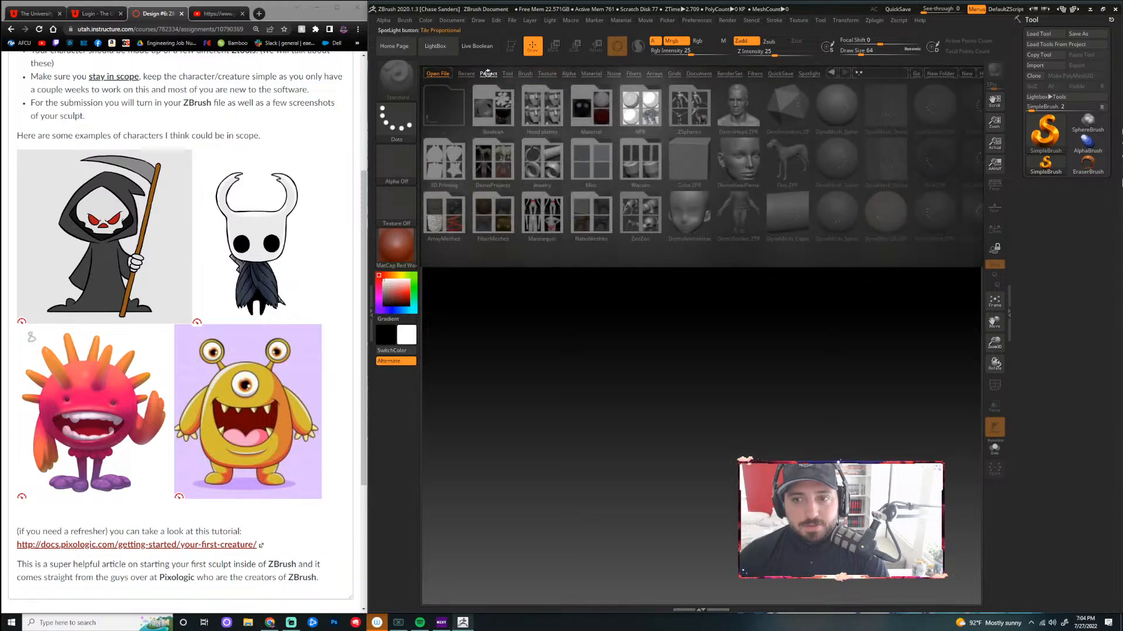
pyautogui.doubleClick(829, 168)
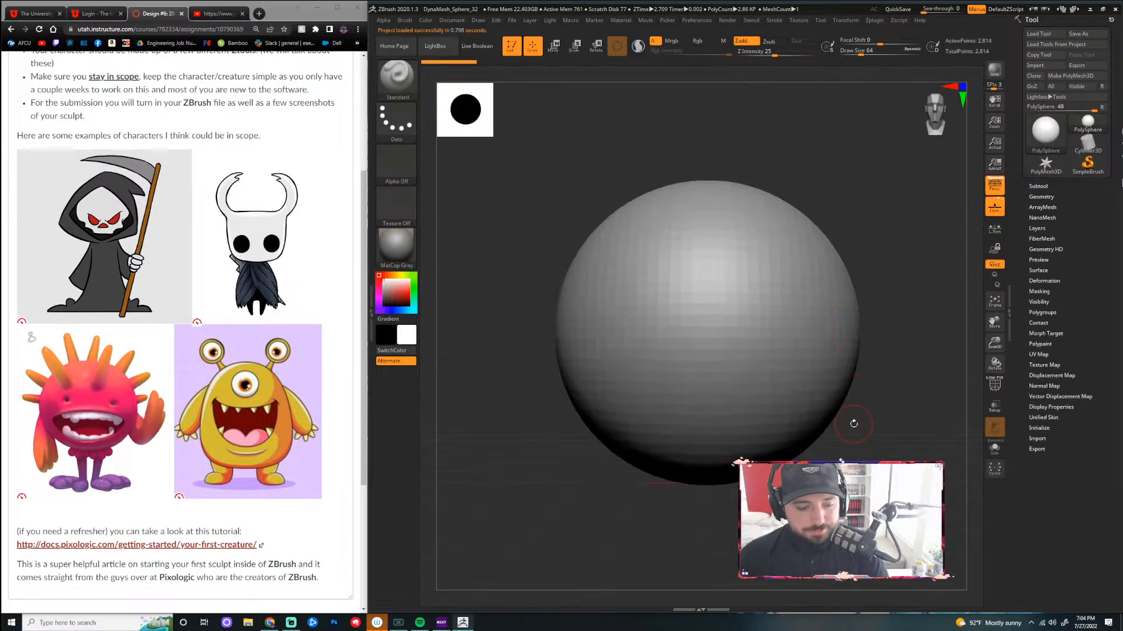
pyautogui.press('super')
pyautogui.press('super')
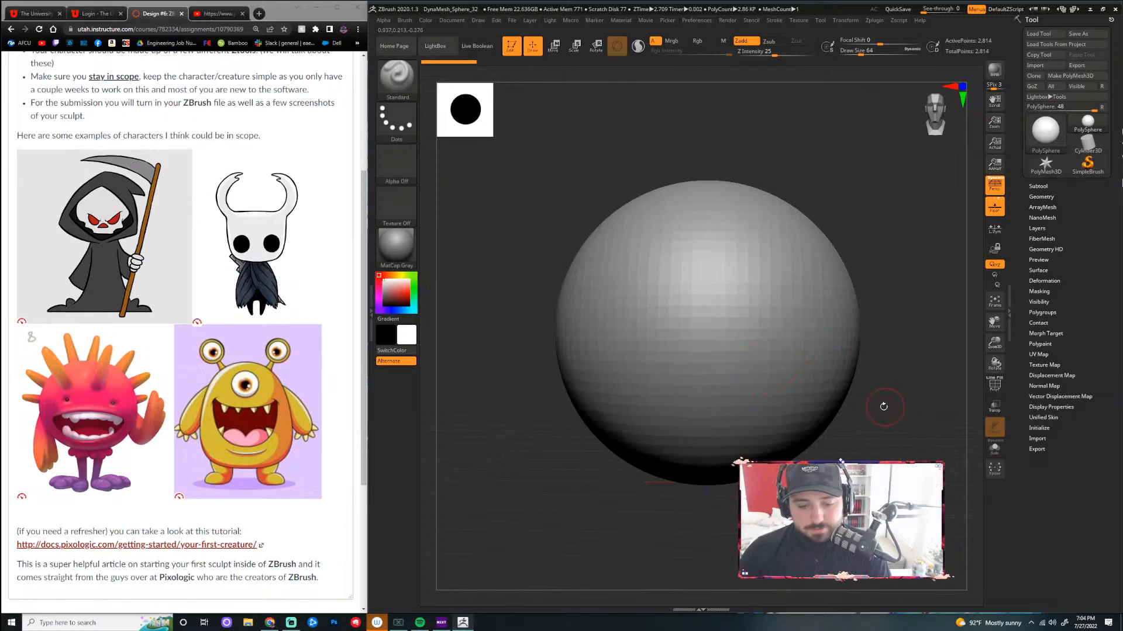
# Enlarge the brush to a draw size of 544 and choose the Move Topological brush
pyautogui.press(']')
pyautogui.press(']')
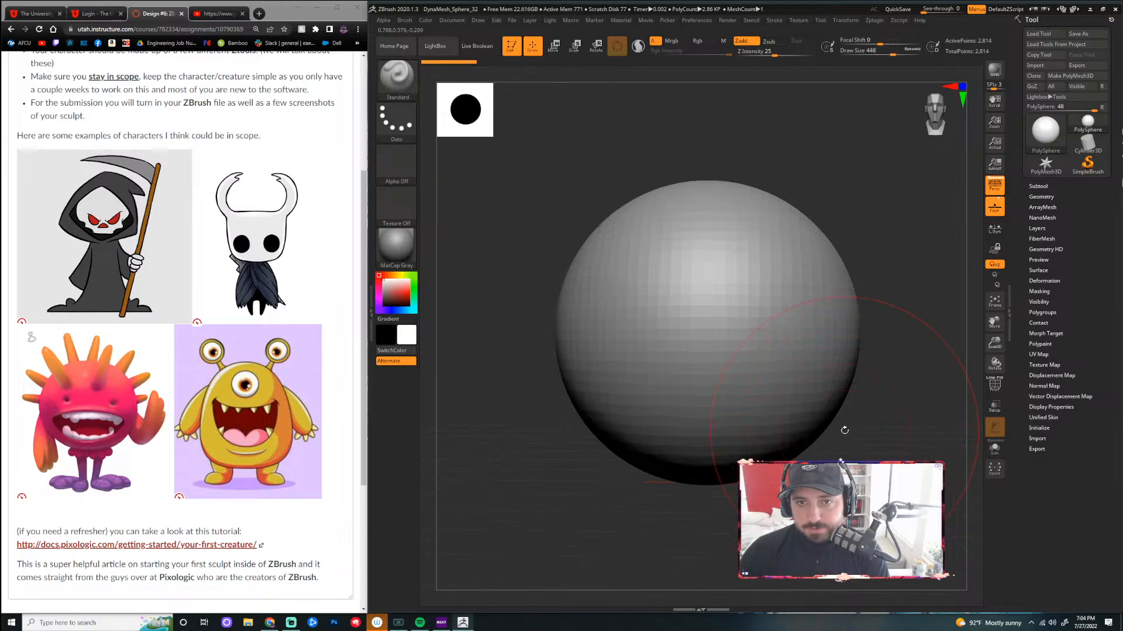
pyautogui.press('b')
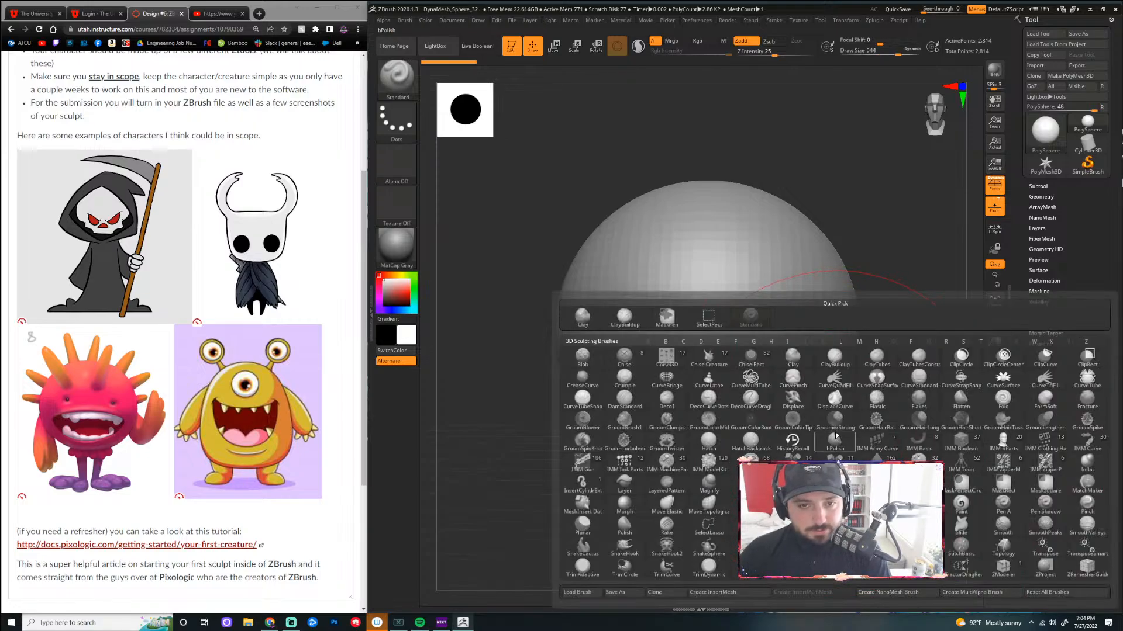
pyautogui.press('m')
pyautogui.press('t')
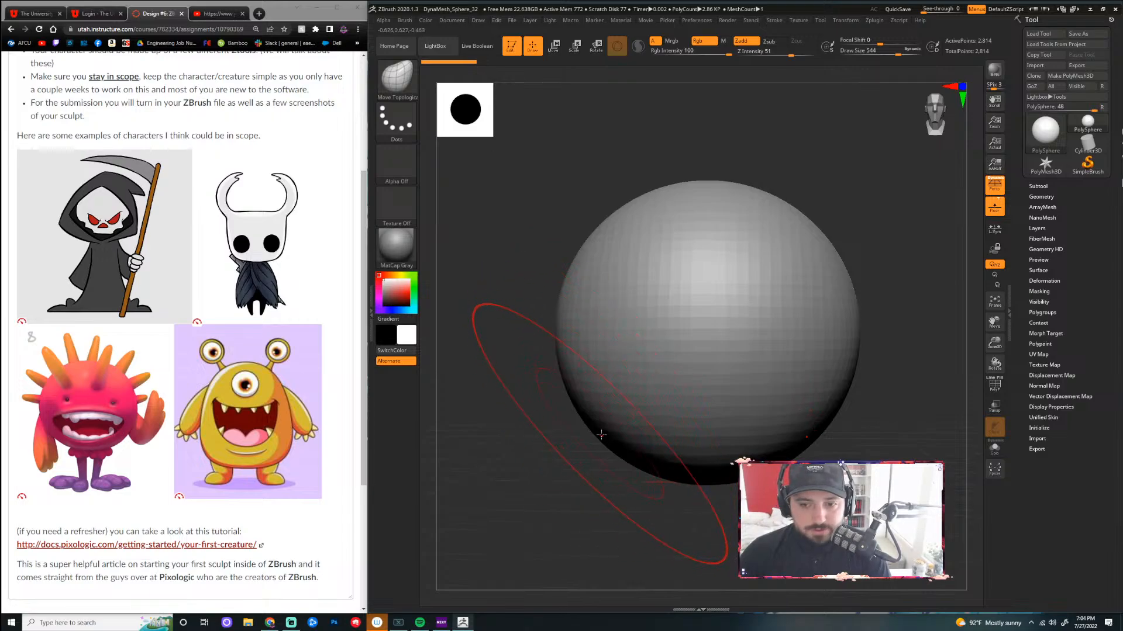
# Pull the sphere's lower sides outward and down into a blockier body shape, enlarging the Move Topological brush to draw size 752
pyautogui.moveTo(664, 483); pyautogui.dragTo(694, 482)
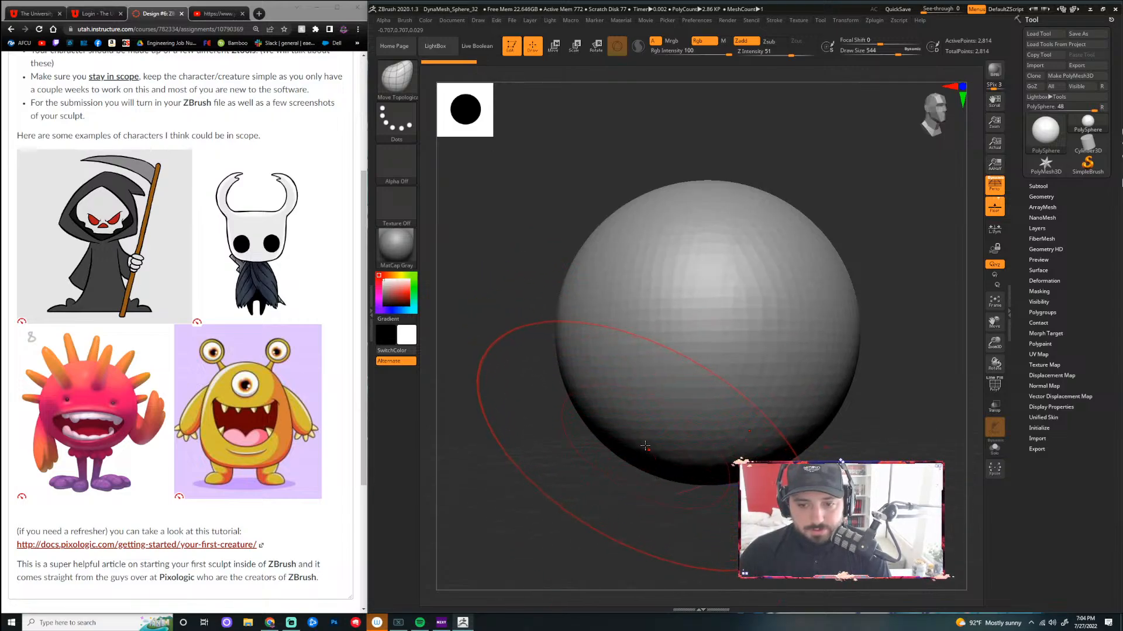
pyautogui.moveTo(647, 449); pyautogui.dragTo(619, 491)
pyautogui.moveTo(865, 444); pyautogui.dragTo(787, 439)
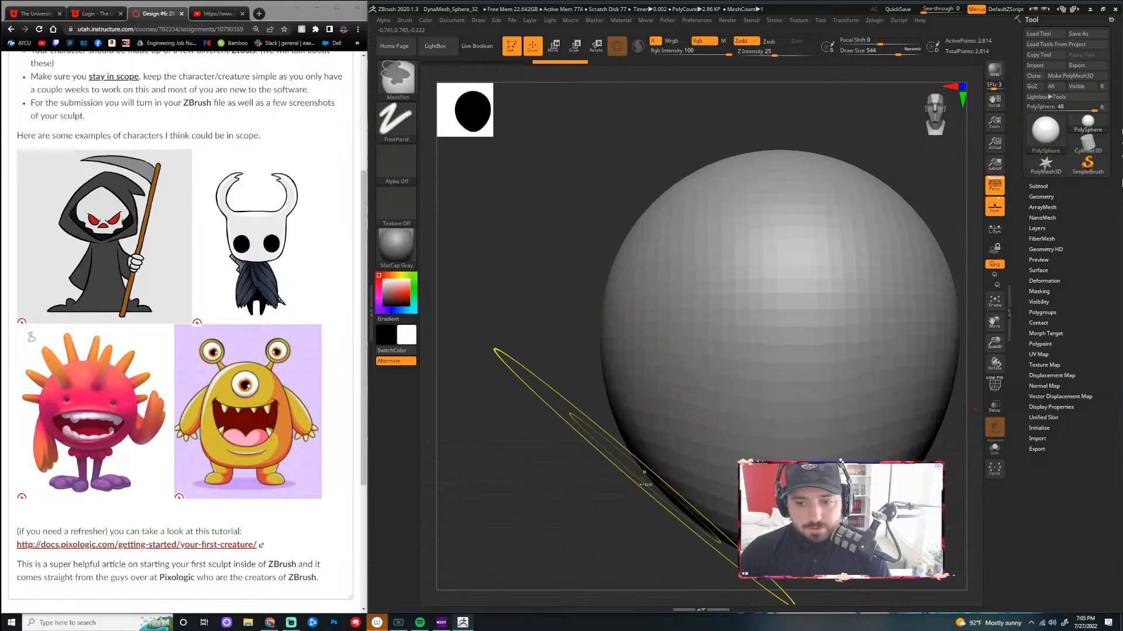
pyautogui.press(']')
pyautogui.press(']')
pyautogui.press(']')
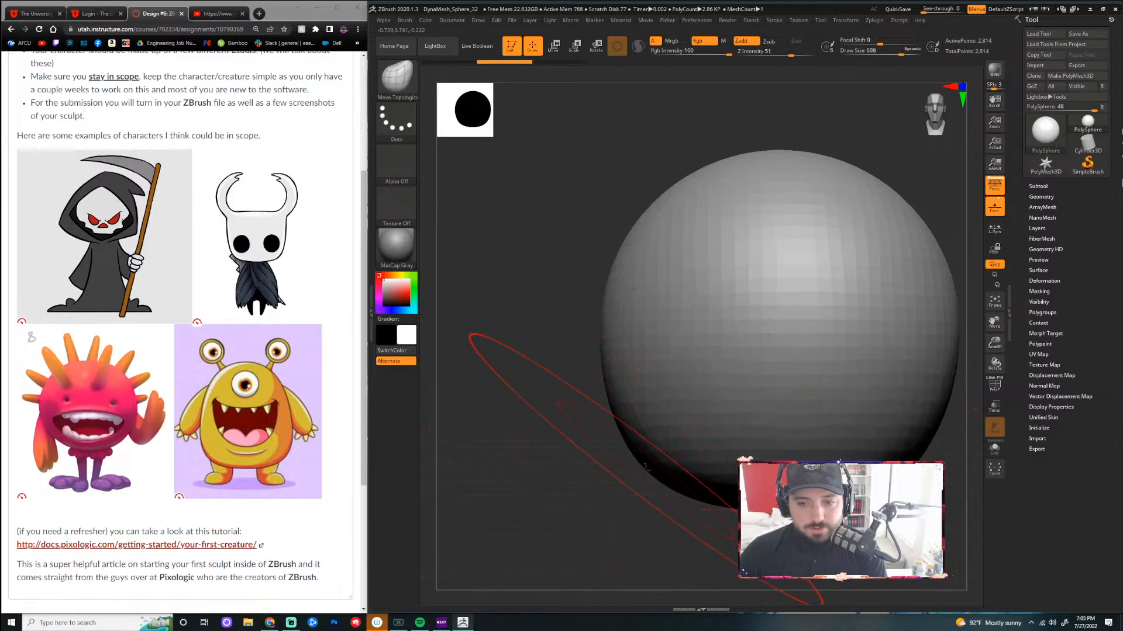
pyautogui.moveTo(646, 463); pyautogui.dragTo(605, 501)
# Turn off perspective for the view of the whole body shape
pyautogui.keyDown('ctrl'); pyautogui.moveTo(547, 452); pyautogui.dragTo(529, 401, button='right'); pyautogui.keyUp('ctrl')
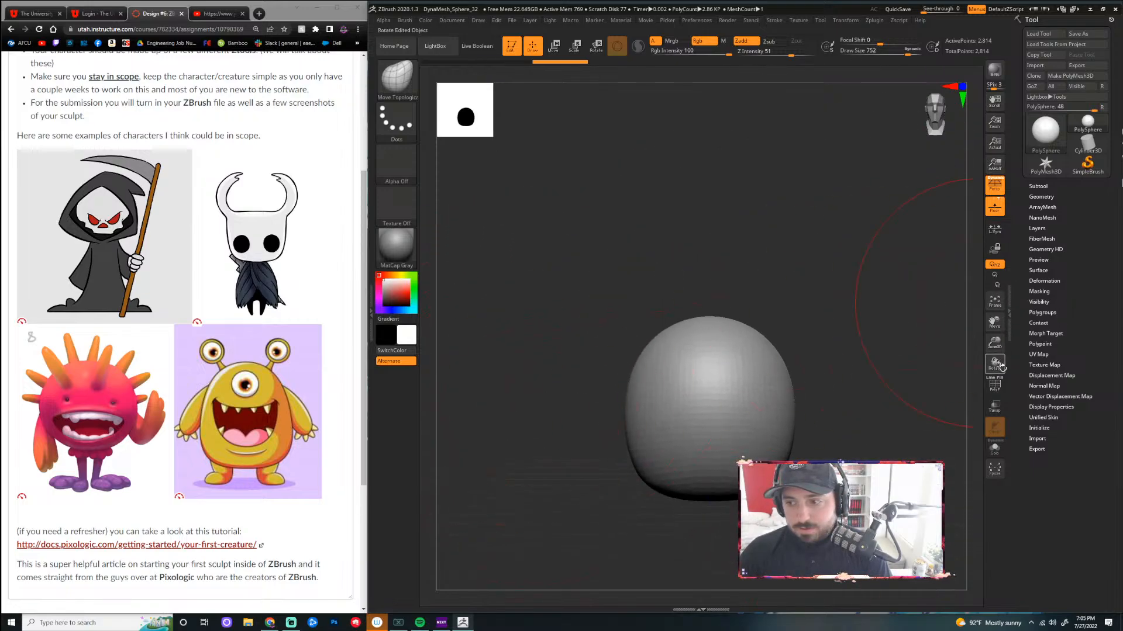
pyautogui.click(994, 185)
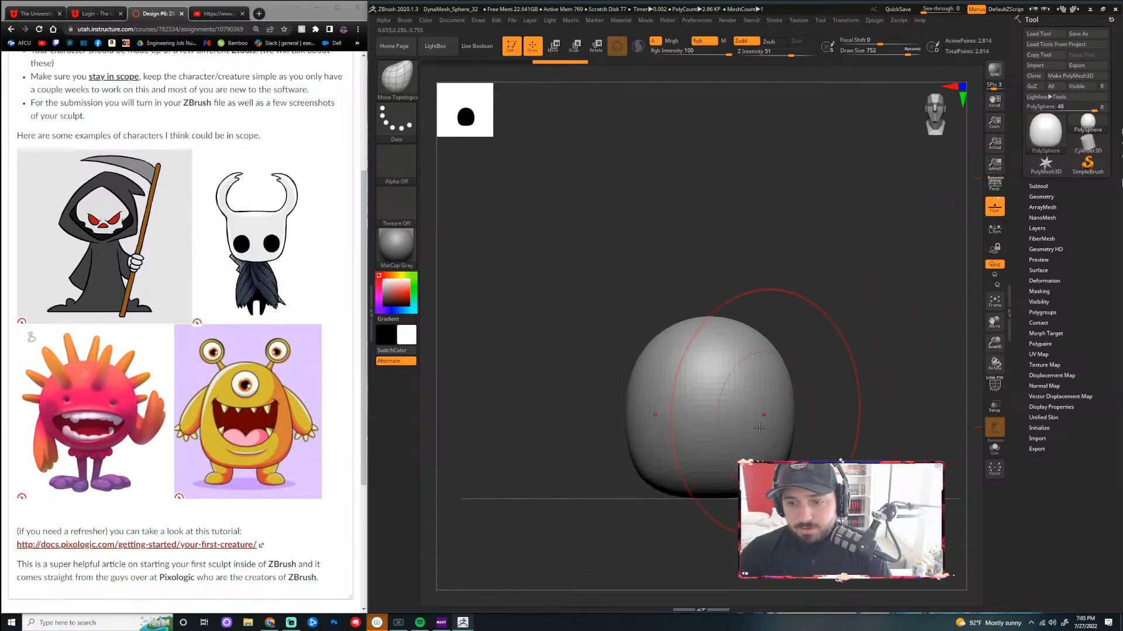
# Pull the body's base downward and even out its lower sides in the front view with the Move Topological brush
pyautogui.moveTo(709, 492); pyautogui.dragTo(709, 513)
pyautogui.moveTo(633, 496); pyautogui.dragTo(629, 489)
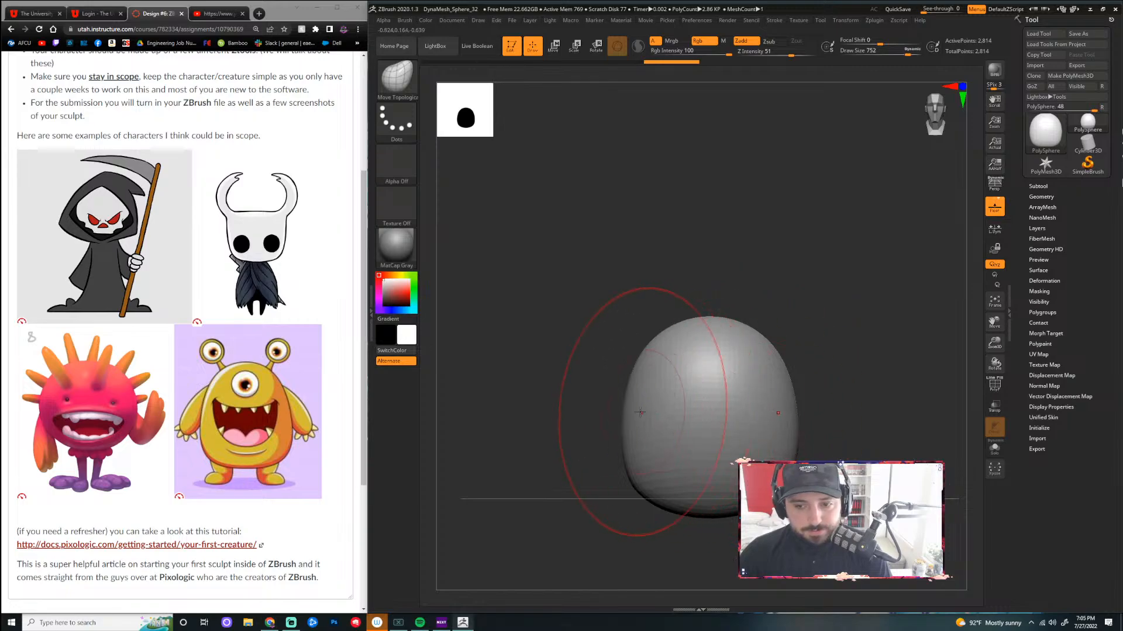
pyautogui.moveTo(627, 411); pyautogui.dragTo(634, 412)
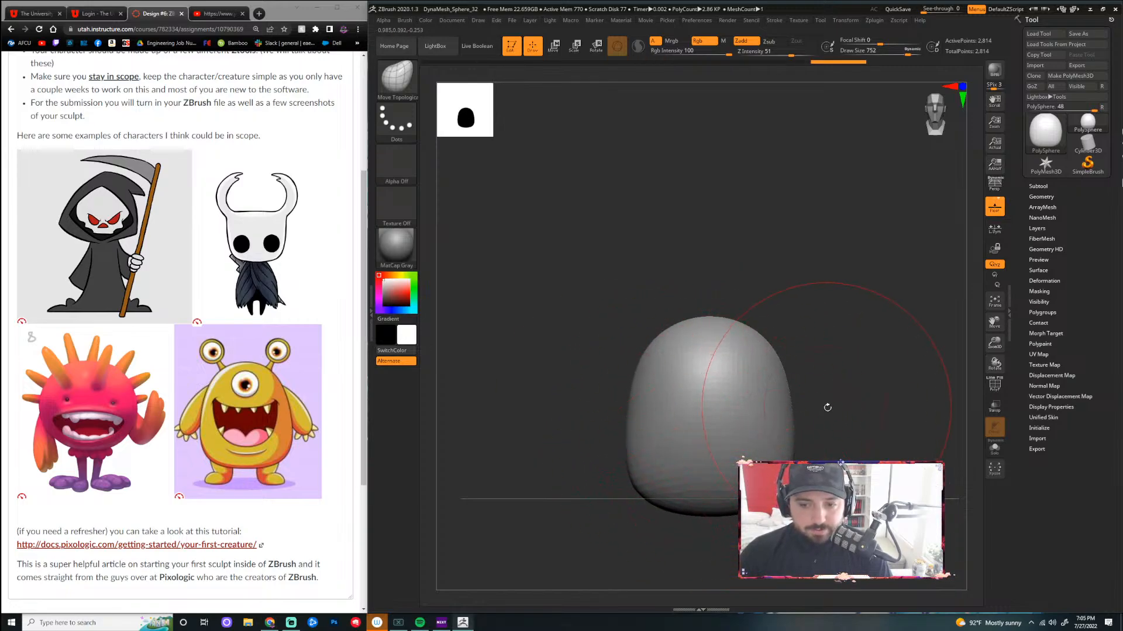
# Pull the body's lower front and back outward from the side view, and flare its lower corners slightly from the front
pyautogui.moveTo(827, 406); pyautogui.dragTo(872, 408)
pyautogui.keyDown('shift'); pyautogui.moveTo(781, 433); pyautogui.dragTo(799, 434); pyautogui.keyUp('shift')
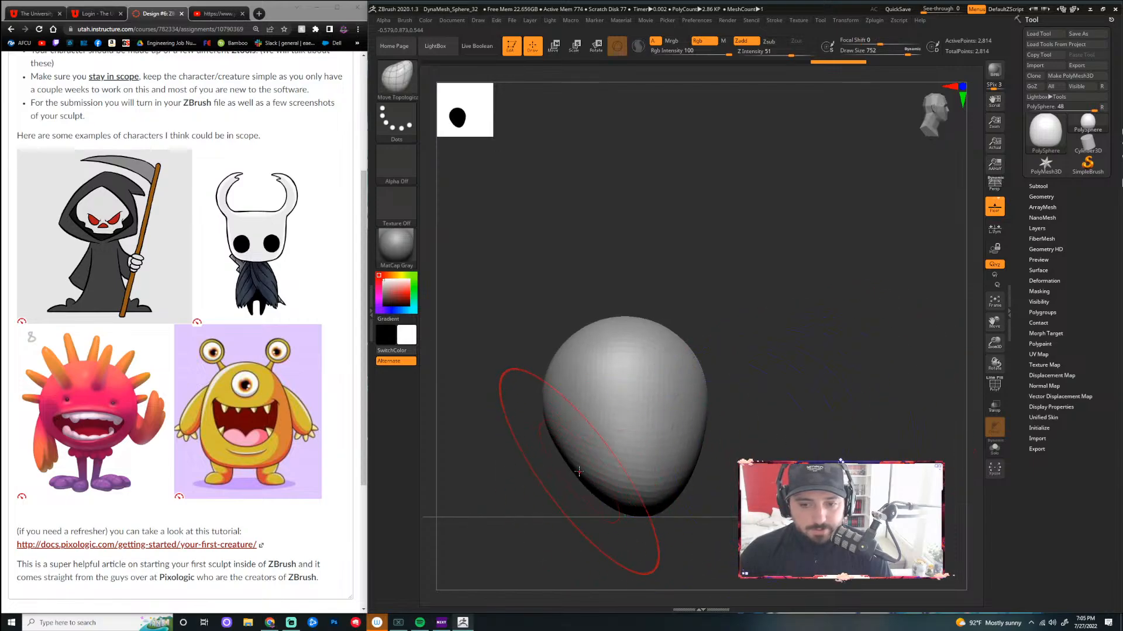
pyautogui.moveTo(579, 472); pyautogui.dragTo(558, 487)
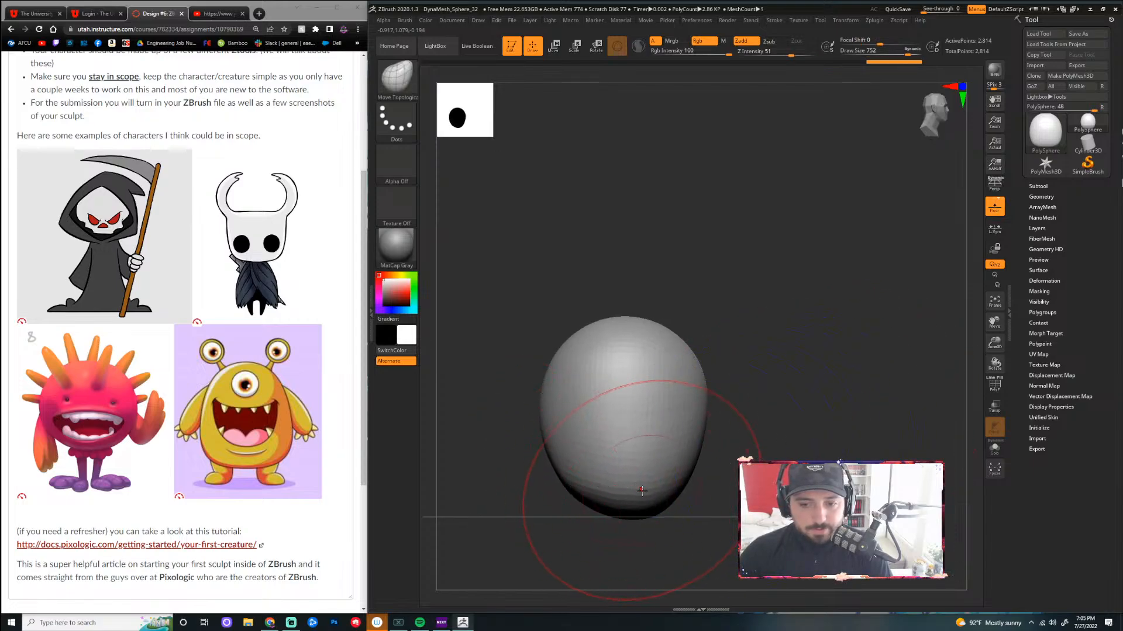
pyautogui.moveTo(637, 507)
pyautogui.mouseDown()
pyautogui.moveTo(692, 474)
pyautogui.moveTo(711, 410)
pyautogui.moveTo(710, 480)
pyautogui.moveTo(693, 295)
pyautogui.moveTo(666, 362)
pyautogui.moveTo(672, 351)
pyautogui.moveTo(693, 357)
pyautogui.moveTo(620, 493)
pyautogui.moveTo(539, 481)
pyautogui.moveTo(582, 348)
pyautogui.moveTo(560, 481)
pyautogui.mouseUp()
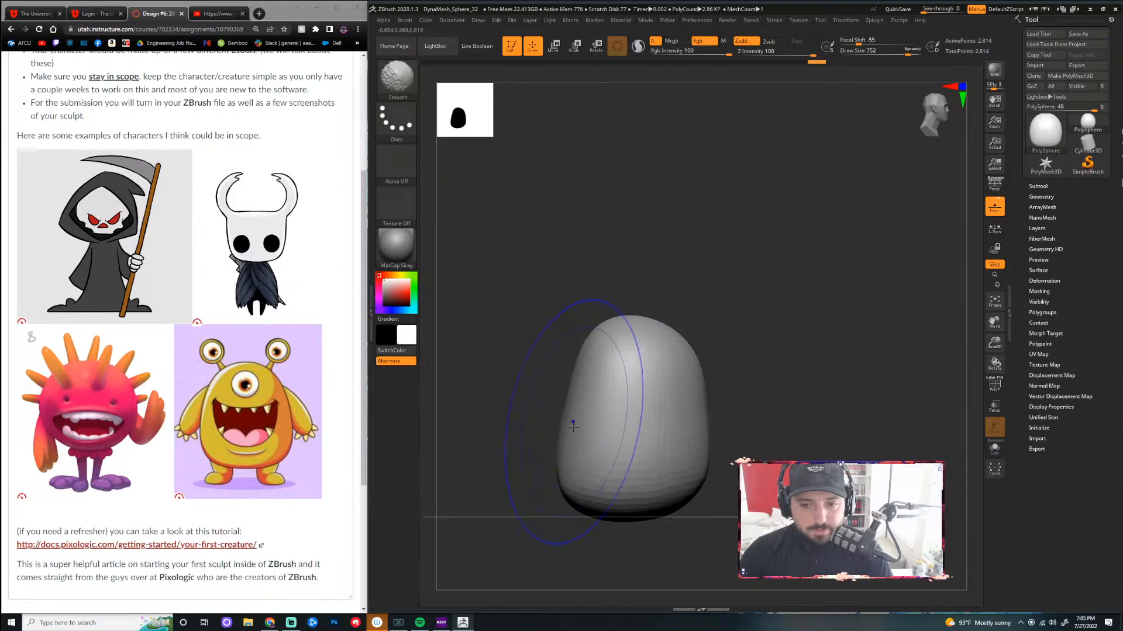
pyautogui.moveTo(695, 490); pyautogui.dragTo(708, 502)
pyautogui.moveTo(717, 444)
pyautogui.mouseDown()
pyautogui.moveTo(701, 427)
pyautogui.moveTo(735, 434)
pyautogui.mouseUp()
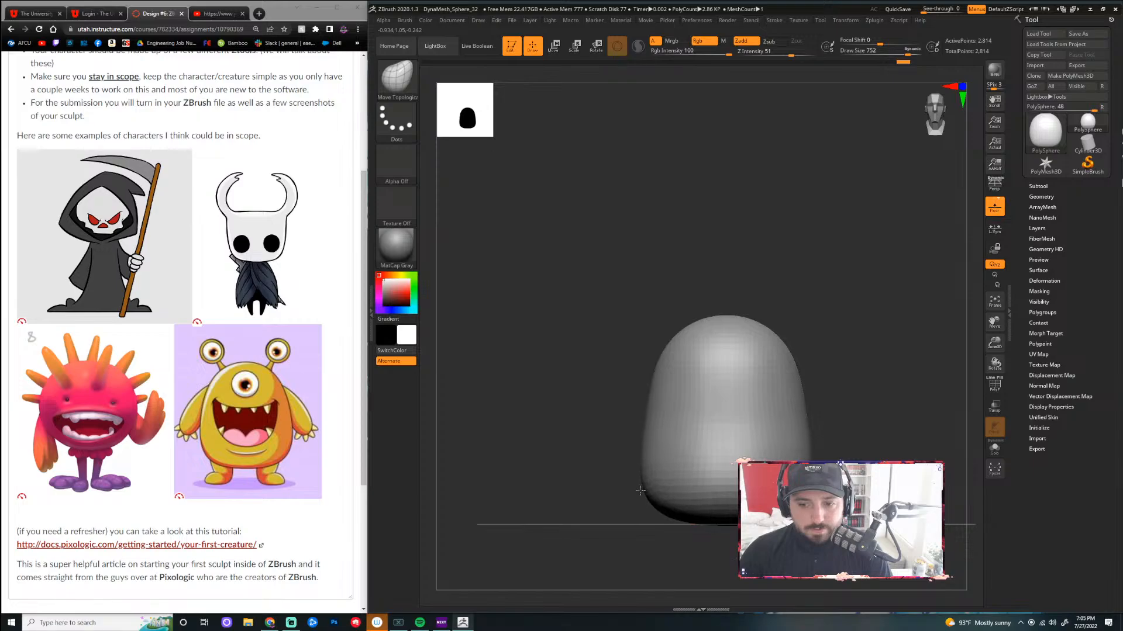
pyautogui.moveTo(649, 498); pyautogui.dragTo(653, 506)
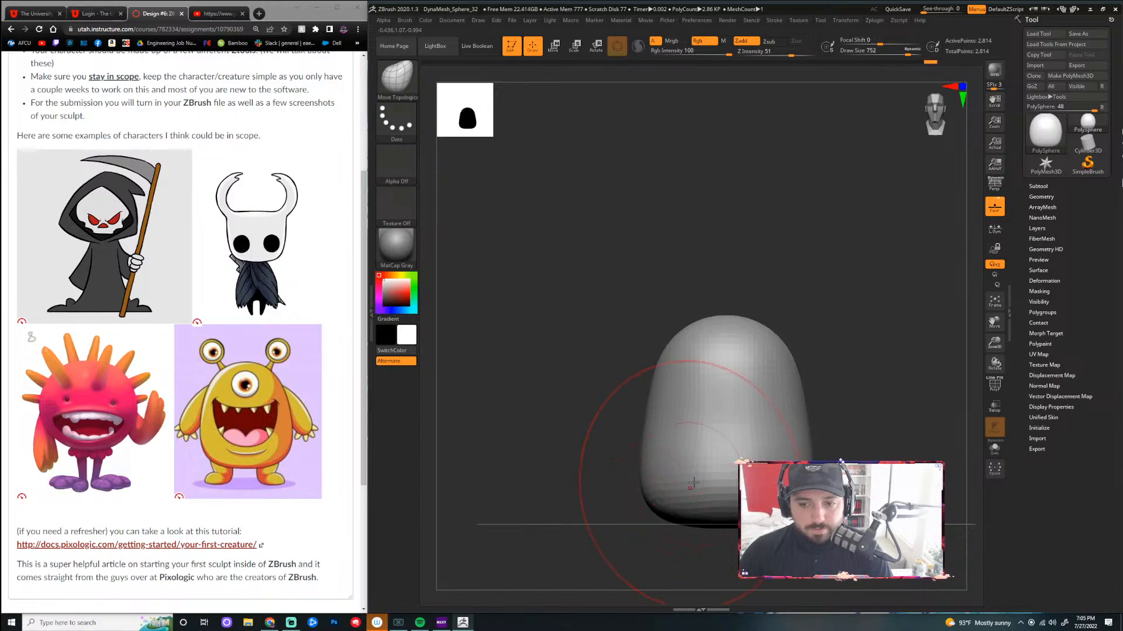
# Turn perspective back on with the whole body framed in the front view
pyautogui.moveTo(862, 403)
pyautogui.mouseDown()
pyautogui.moveTo(801, 412)
pyautogui.moveTo(842, 397)
pyautogui.mouseUp()
pyautogui.moveTo(864, 338)
pyautogui.keyDown('alt'); pyautogui.mouseDown()
pyautogui.moveTo(749, 320)
pyautogui.moveTo(791, 333)
pyautogui.moveTo(847, 310)
pyautogui.moveTo(850, 298)
pyautogui.moveTo(897, 340)
pyautogui.mouseUp(); pyautogui.keyUp('alt')
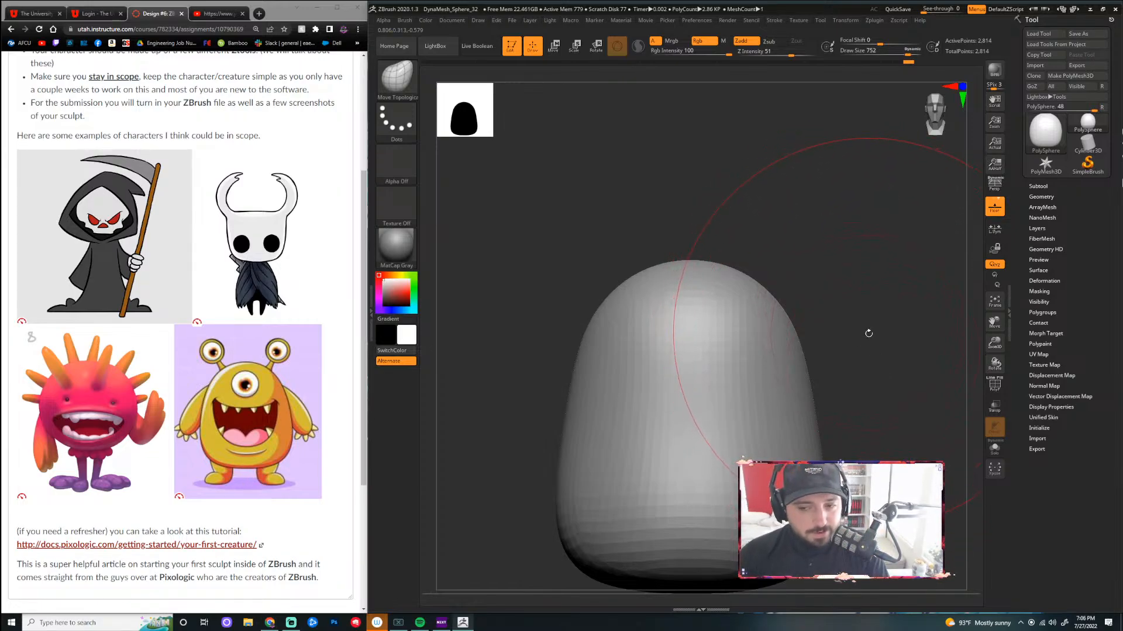
pyautogui.keyDown('ctrl'); pyautogui.moveTo(868, 333); pyautogui.dragTo(834, 318, button='right'); pyautogui.keyUp('ctrl')
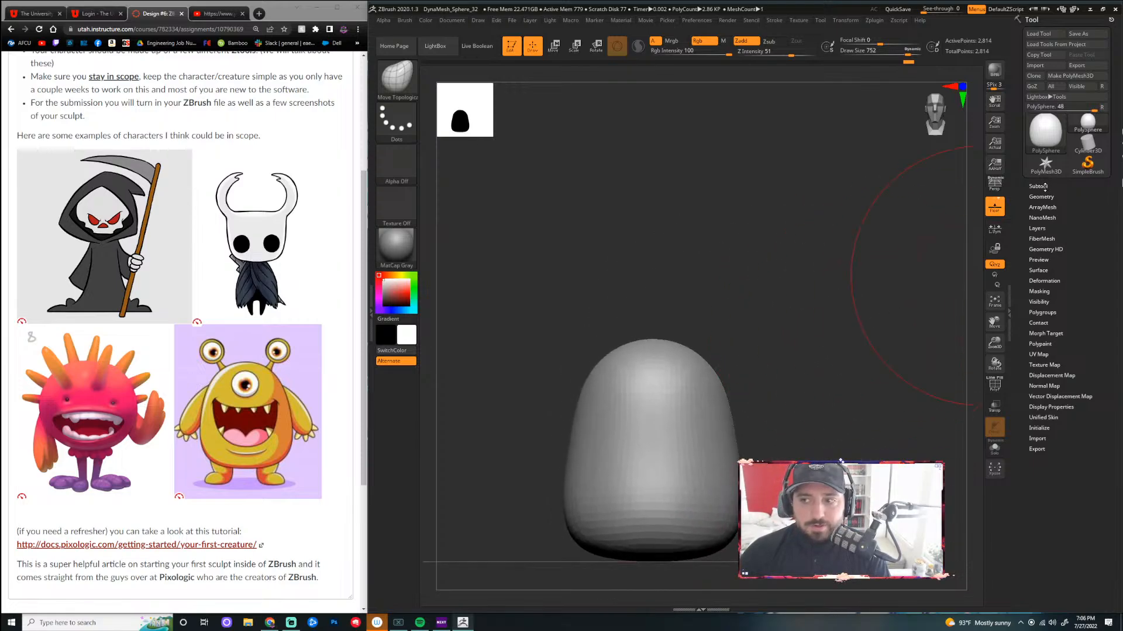
pyautogui.keyDown('alt'); pyautogui.moveTo(801, 383); pyautogui.dragTo(872, 336, button='right'); pyautogui.keyUp('alt')
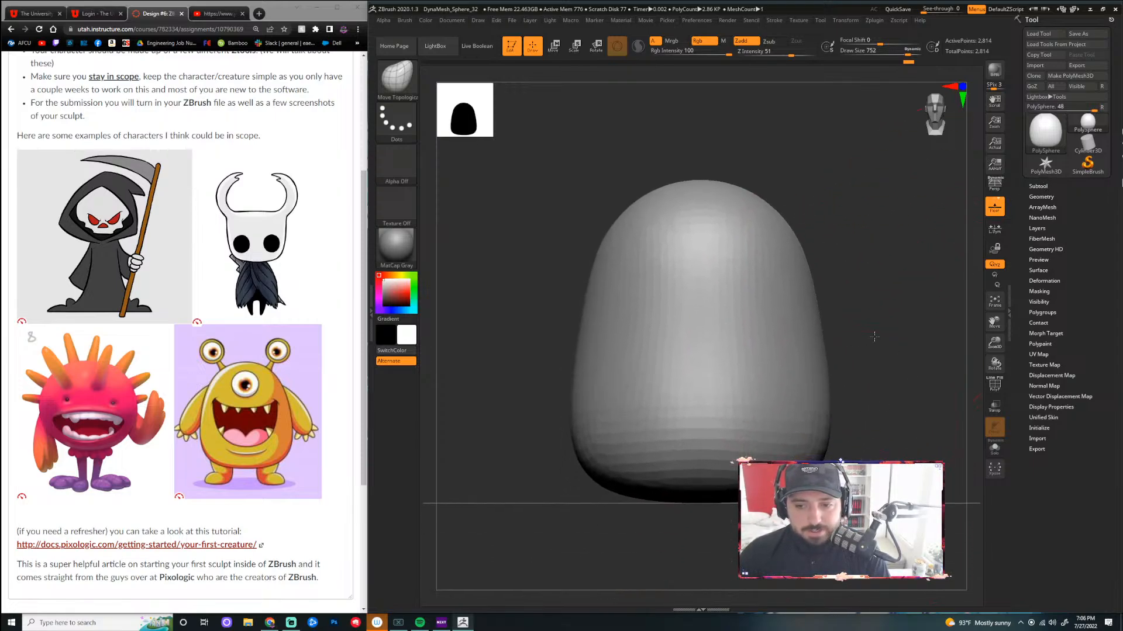
pyautogui.click(995, 185)
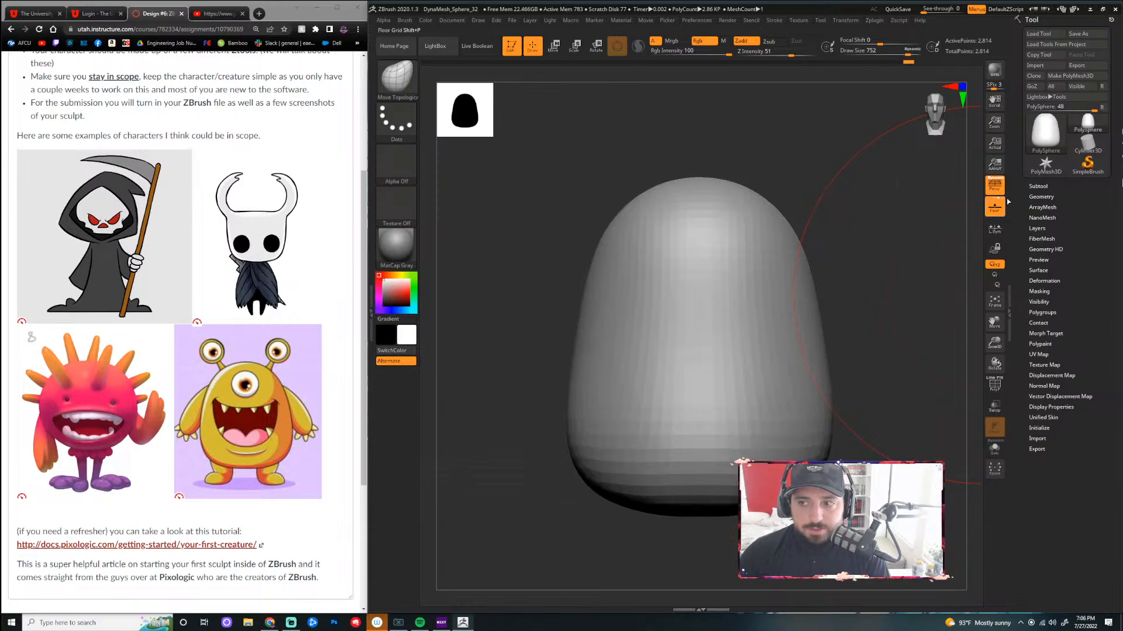
# Subdivide the body's geometry once to subdivision level 2
pyautogui.click(1039, 186)
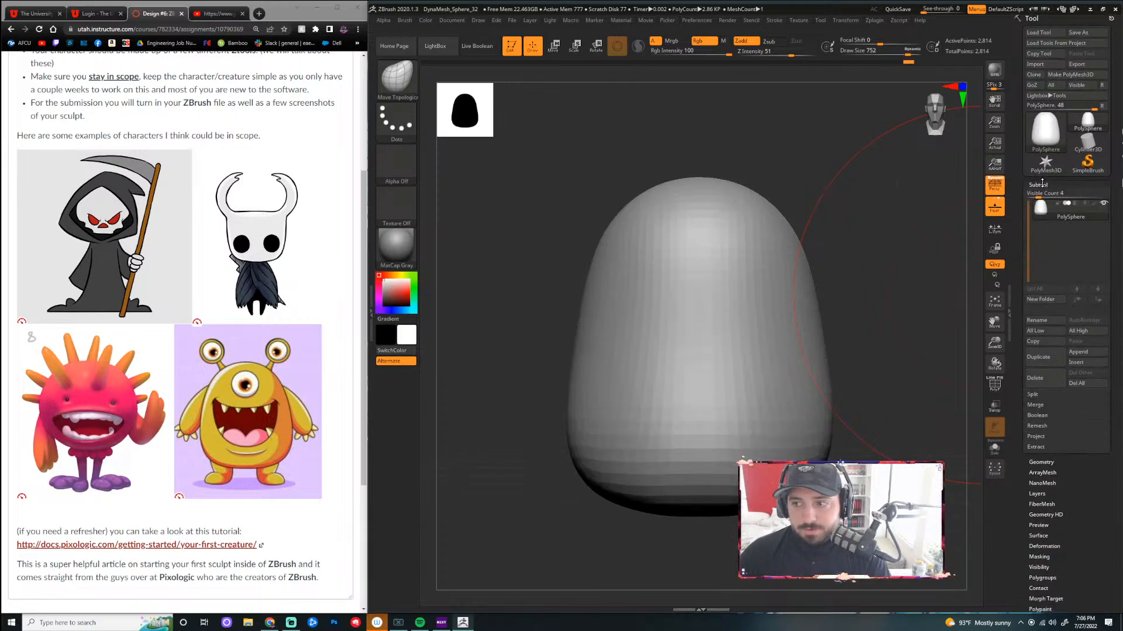
pyautogui.click(1038, 185)
pyautogui.click(1041, 194)
pyautogui.click(1041, 279)
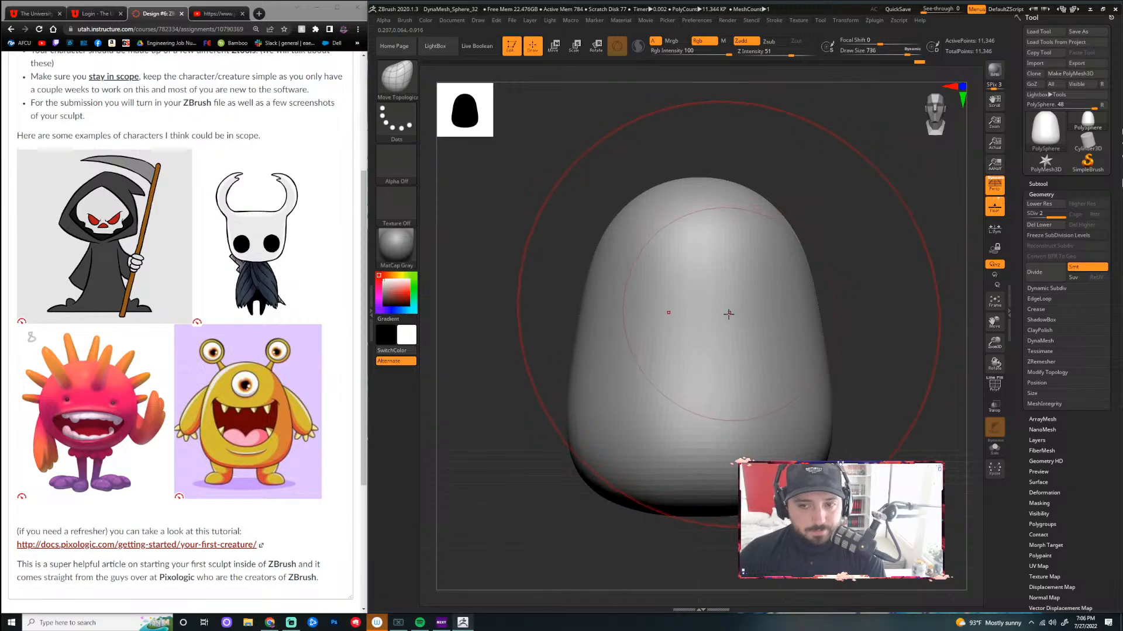
# Reduce the brush's draw size to 252
pyautogui.press('[')
pyautogui.press('[')
pyautogui.press('[')
pyautogui.press('[')
pyautogui.press('[')
pyautogui.press('[')
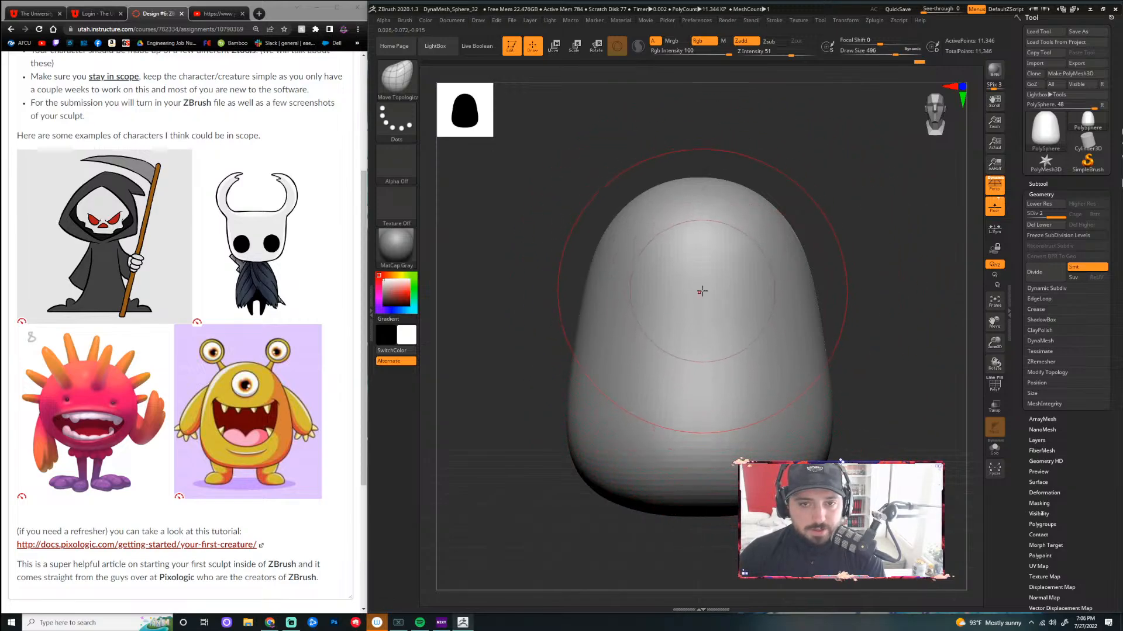
pyautogui.press('[')
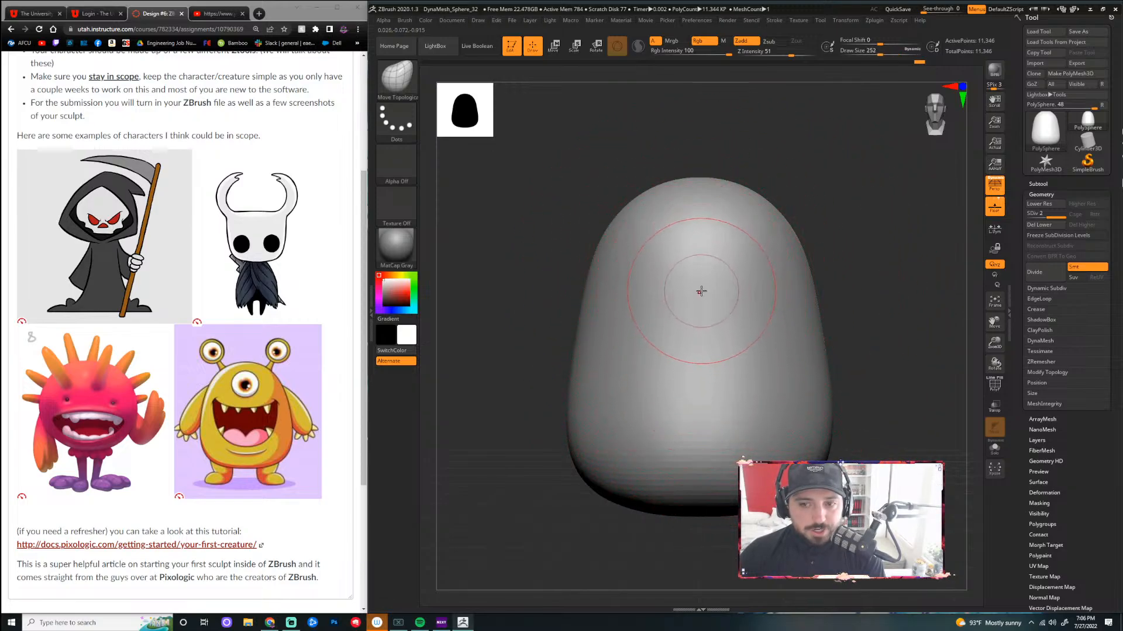
# Choose the Standard brush and set its Z Intensity to 59
pyautogui.click(396, 76)
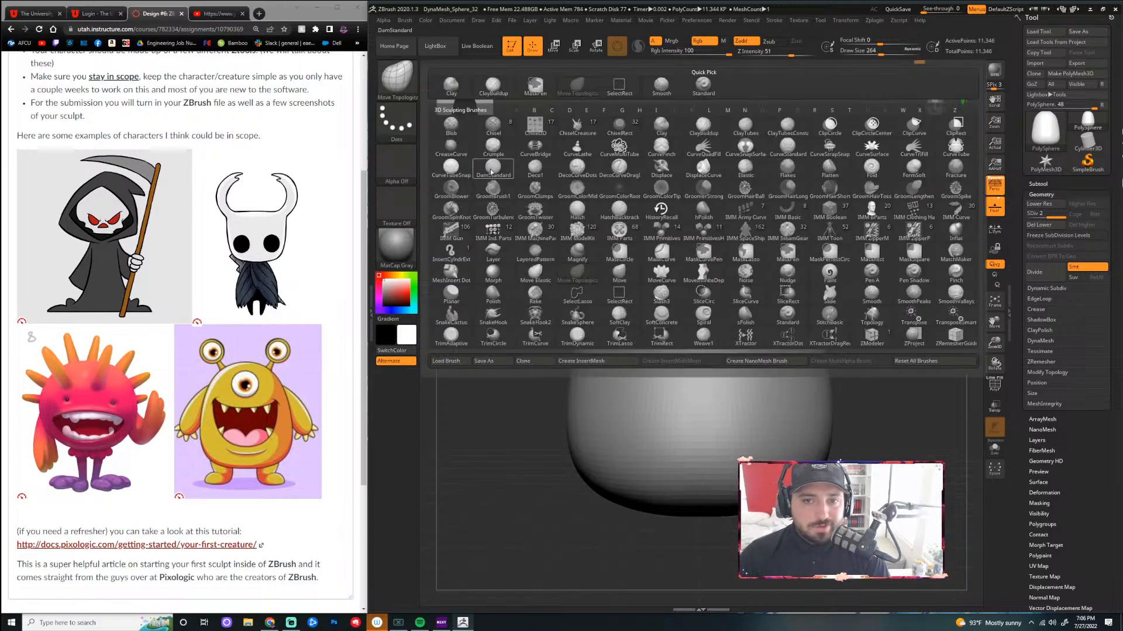
pyautogui.click(954, 276)
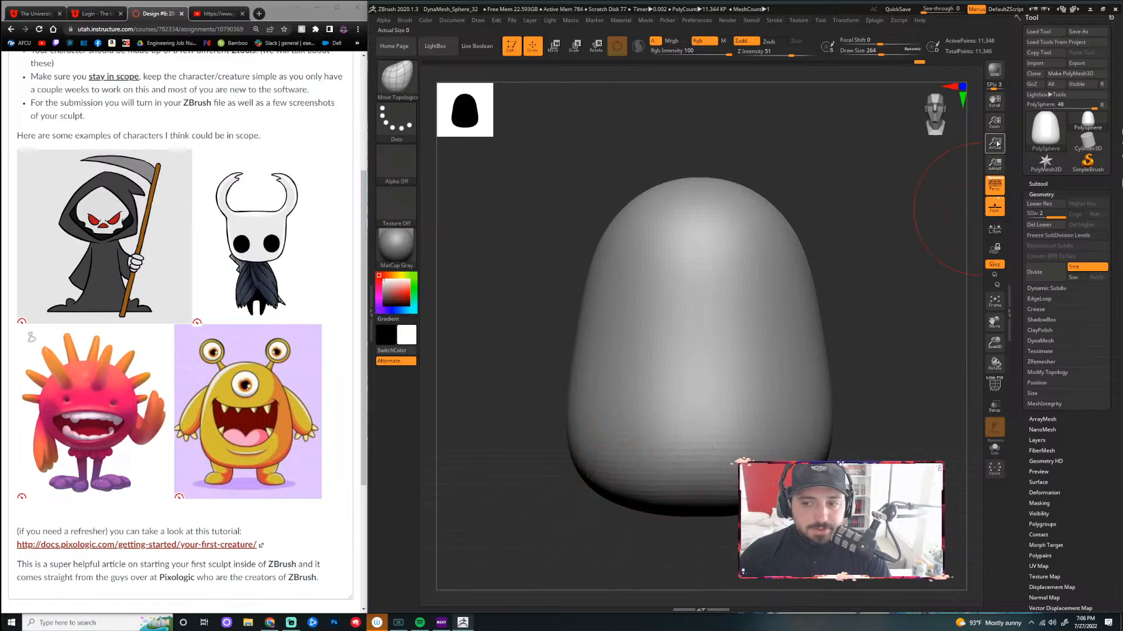
pyautogui.click(398, 79)
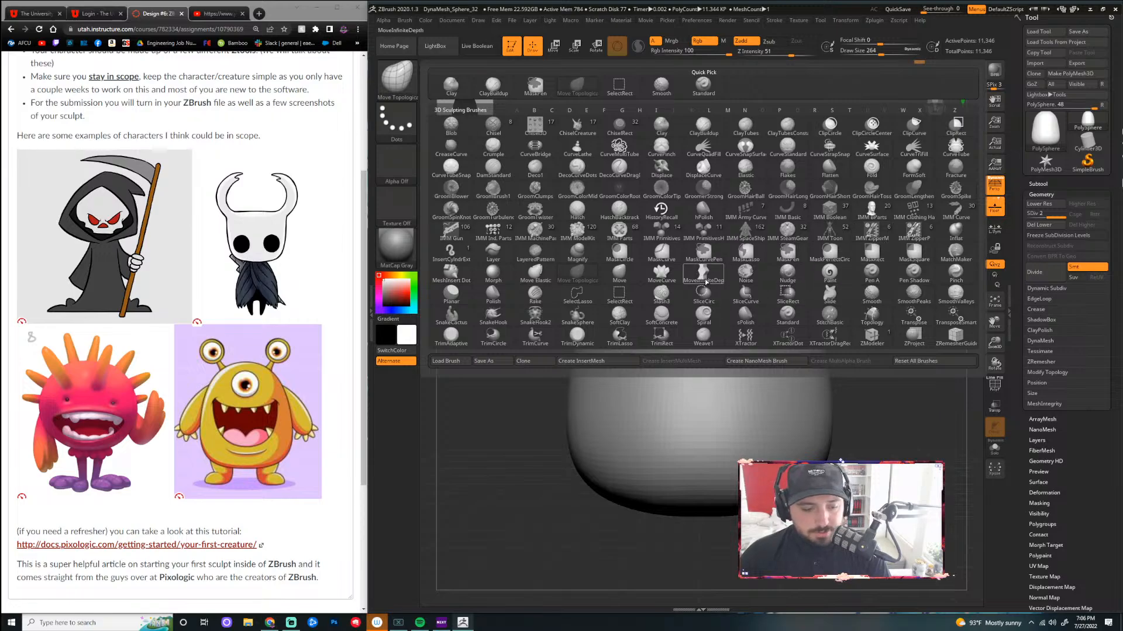
pyautogui.press('s')
pyautogui.press('t')
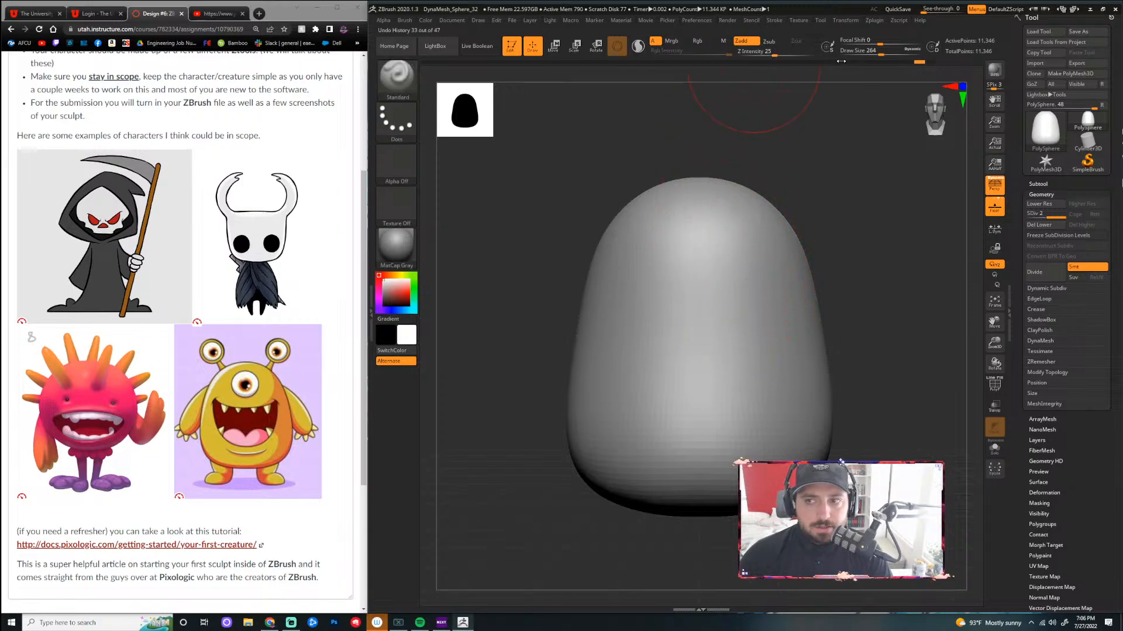
pyautogui.moveTo(774, 55); pyautogui.dragTo(795, 56)
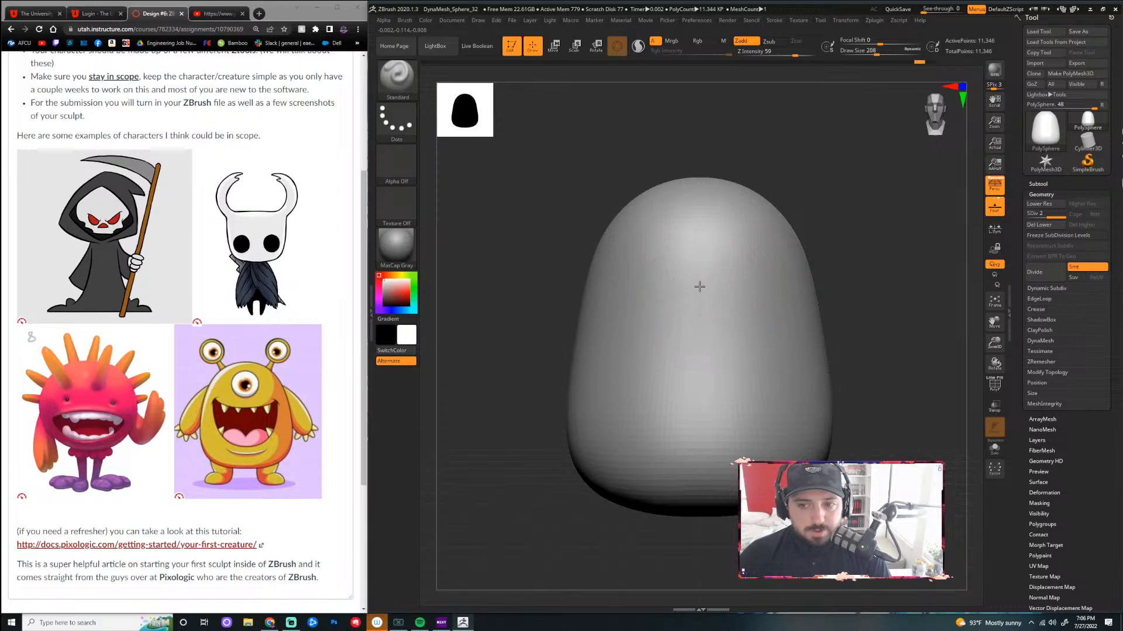
# Try to carve a round eye socket in the upper front of the body at Z Intensity 59 and draw size 164
pyautogui.moveTo(860, 244)
pyautogui.mouseDown()
pyautogui.moveTo(885, 248)
pyautogui.moveTo(857, 251)
pyautogui.mouseUp()
pyautogui.hotkey('ctrl', 'z')
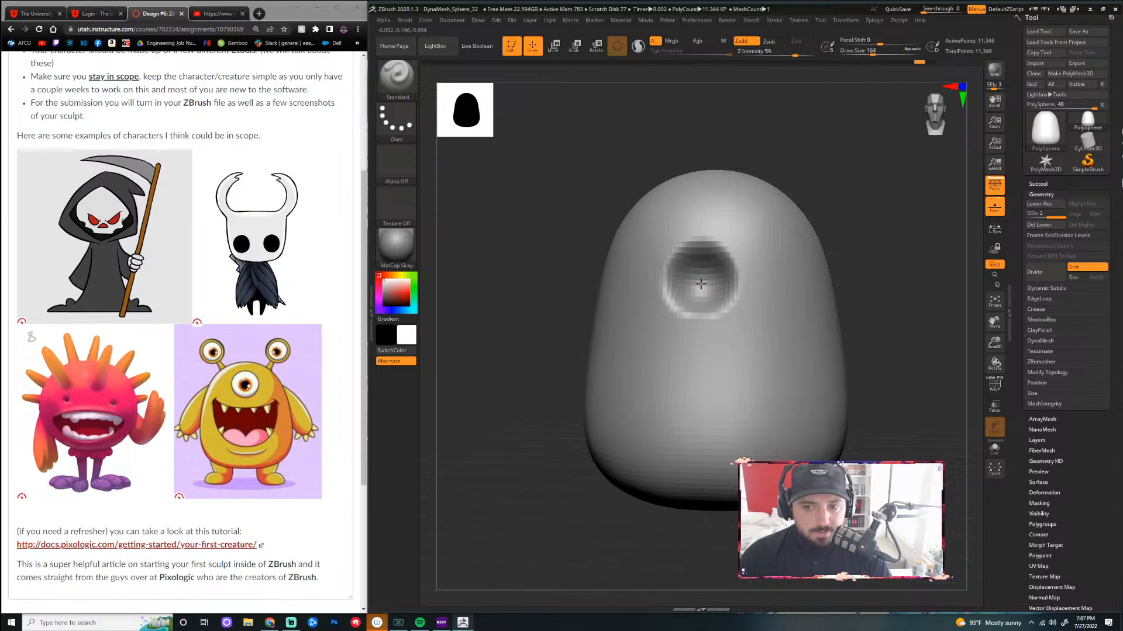
pyautogui.moveTo(858, 220); pyautogui.dragTo(797, 258)
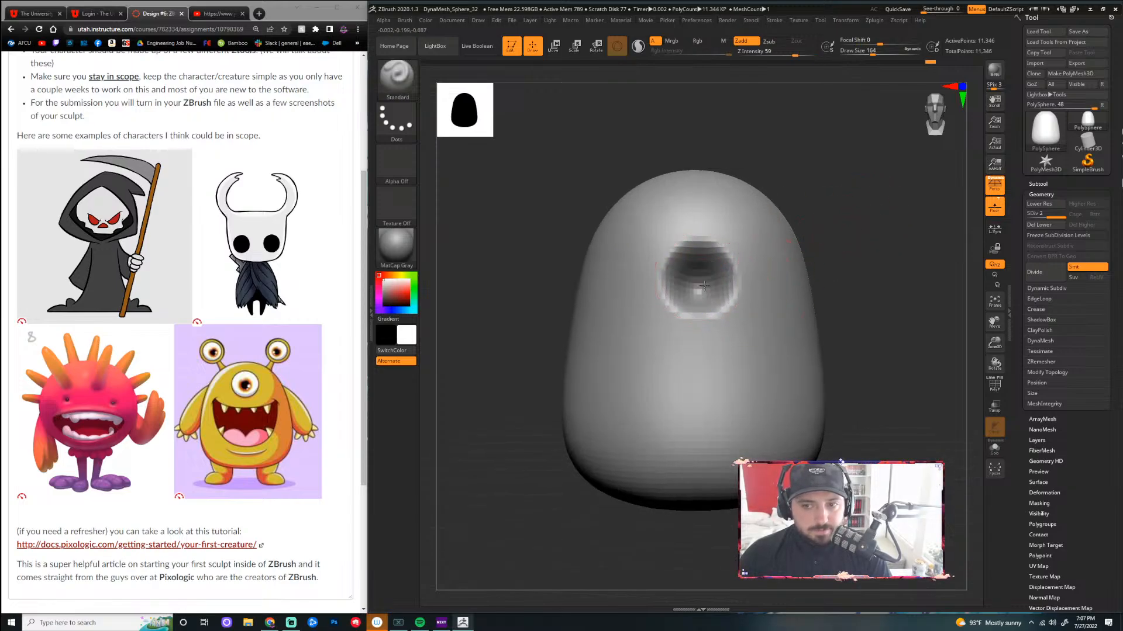
pyautogui.keyDown('shift'); pyautogui.moveTo(704, 283); pyautogui.dragTo(702, 281); pyautogui.keyUp('shift')
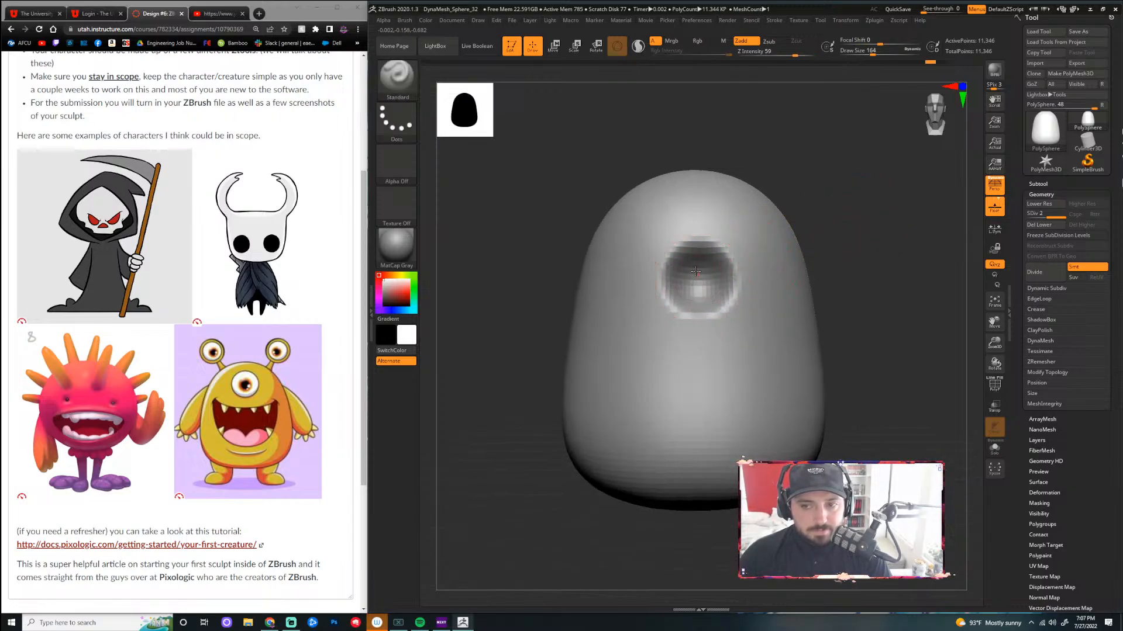
pyautogui.hotkey('ctrl', 'z')
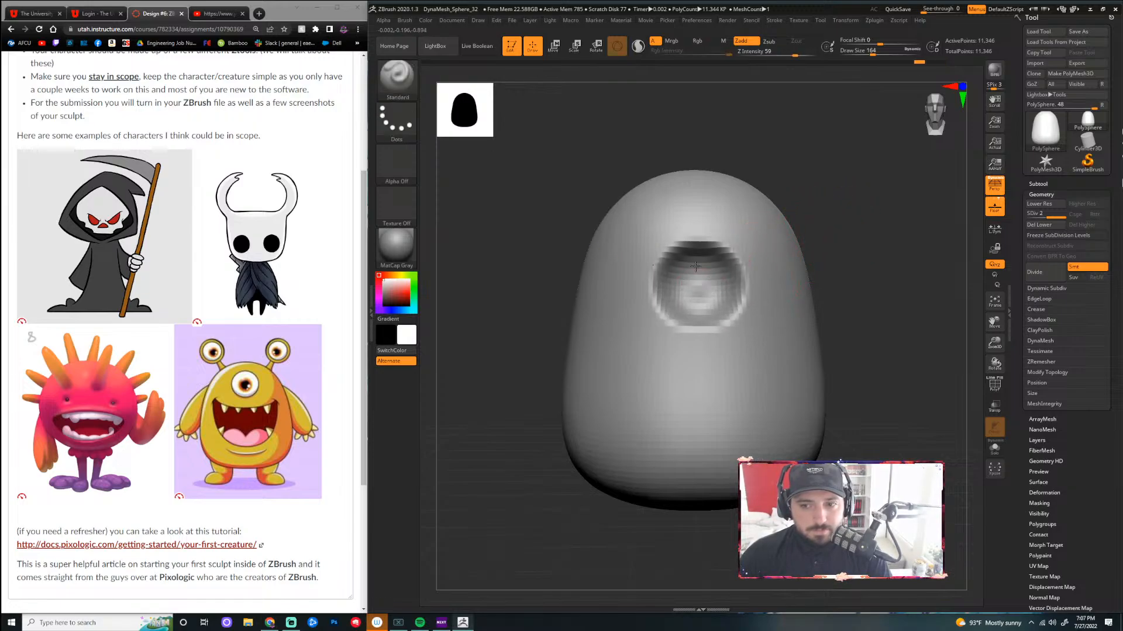
pyautogui.moveTo(869, 231)
pyautogui.mouseDown()
pyautogui.moveTo(927, 234)
pyautogui.moveTo(873, 239)
pyautogui.mouseUp()
pyautogui.hotkey('ctrl', 'z')
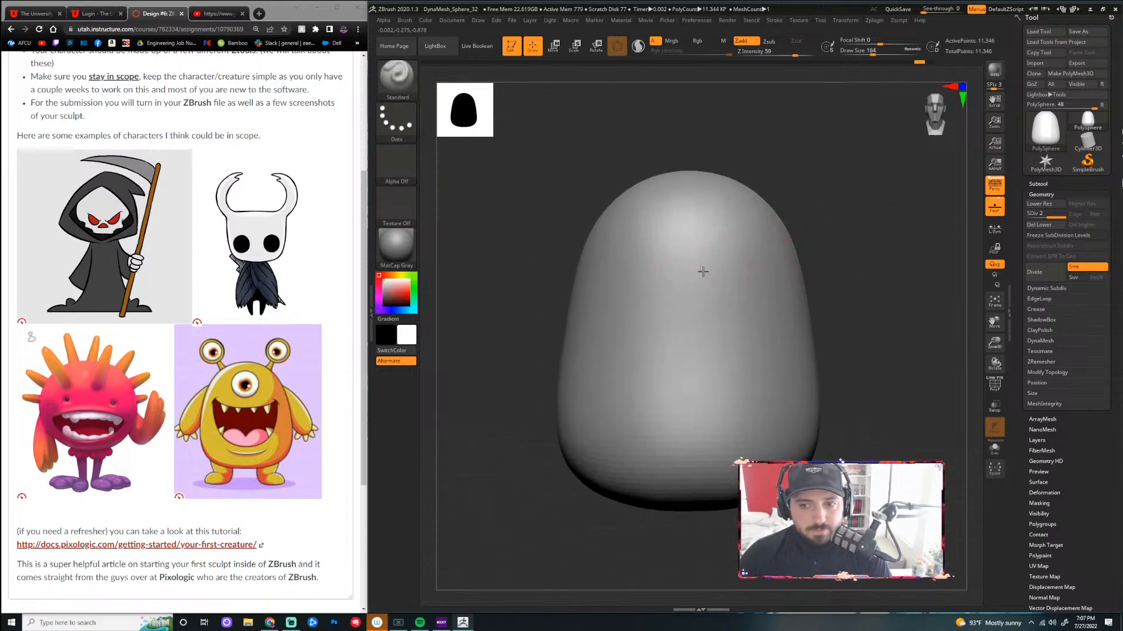
pyautogui.hotkey('ctrl', 'z')
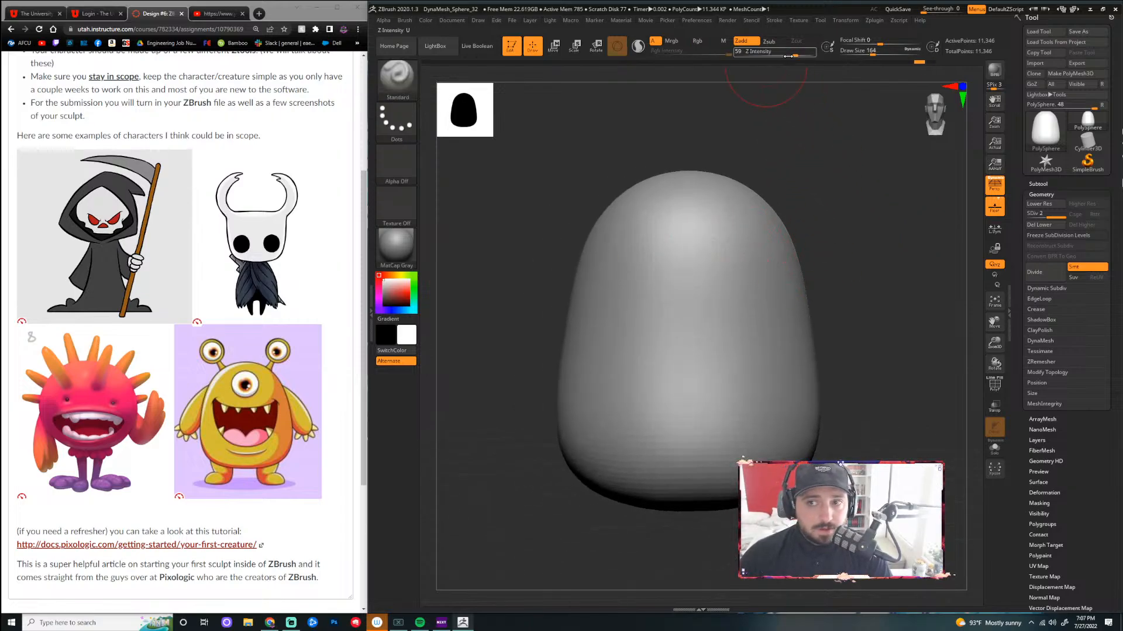
# Carve a round eye socket in the upper front of the body with the Standard brush at Z Intensity 17
pyautogui.moveTo(795, 55); pyautogui.dragTo(767, 56)
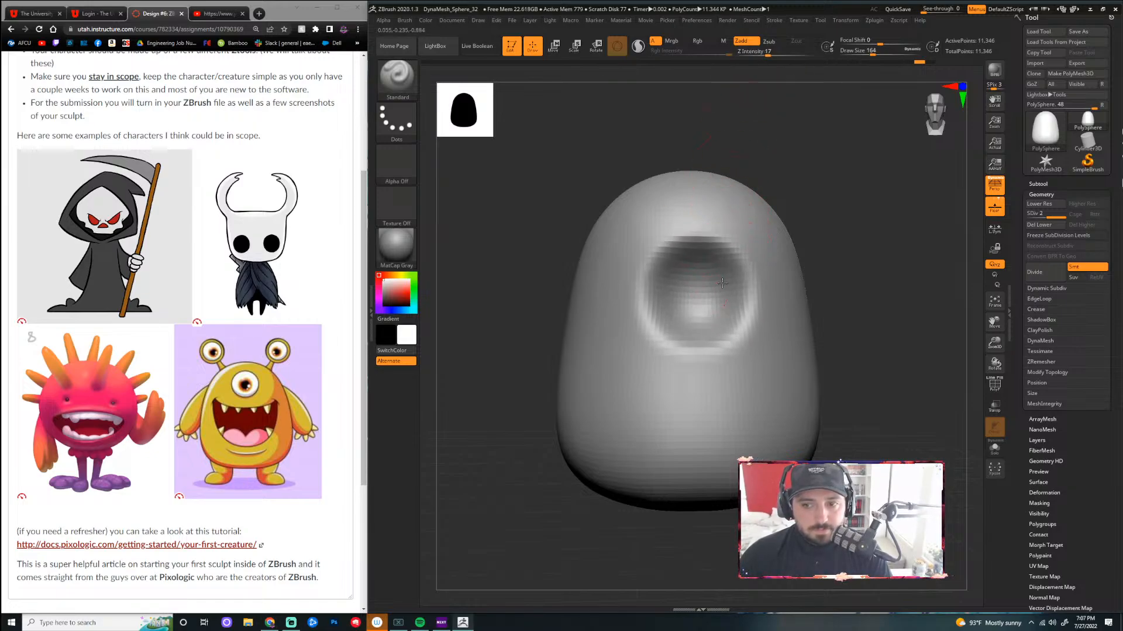
pyautogui.hotkey('ctrl', 'z')
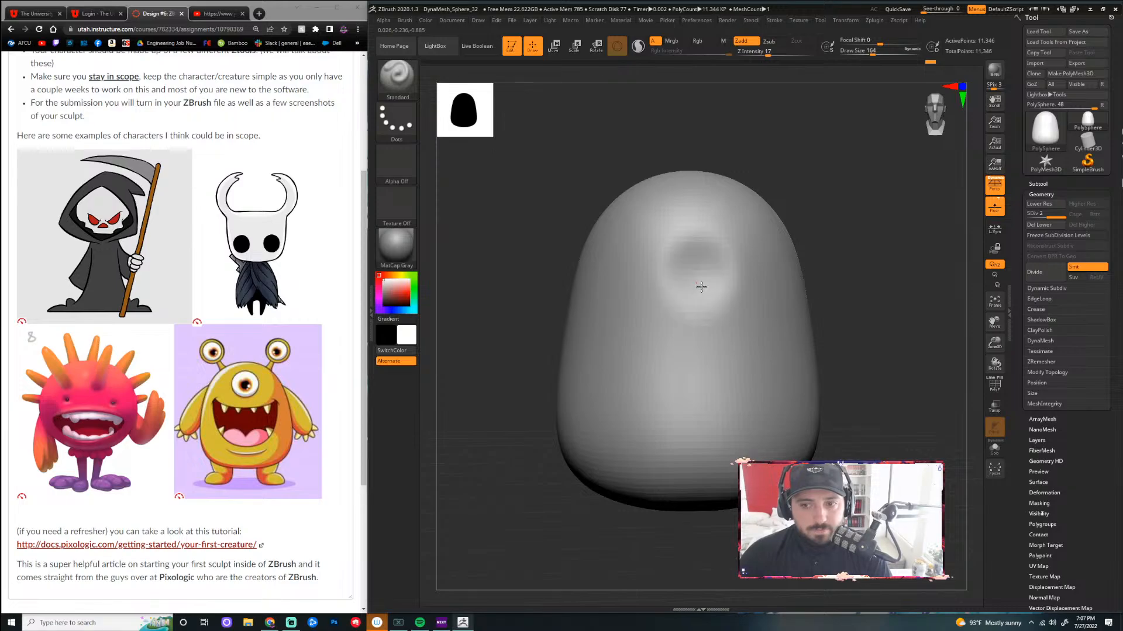
pyautogui.moveTo(855, 241)
pyautogui.mouseDown()
pyautogui.moveTo(884, 243)
pyautogui.moveTo(859, 242)
pyautogui.mouseUp()
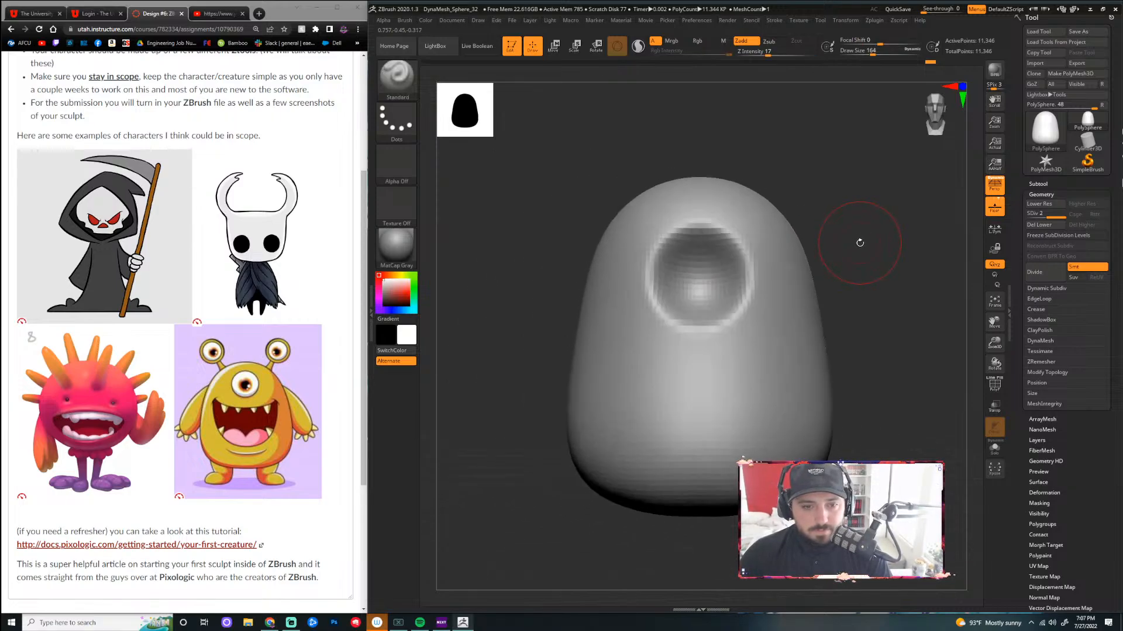
pyautogui.hotkey('ctrl', 'z')
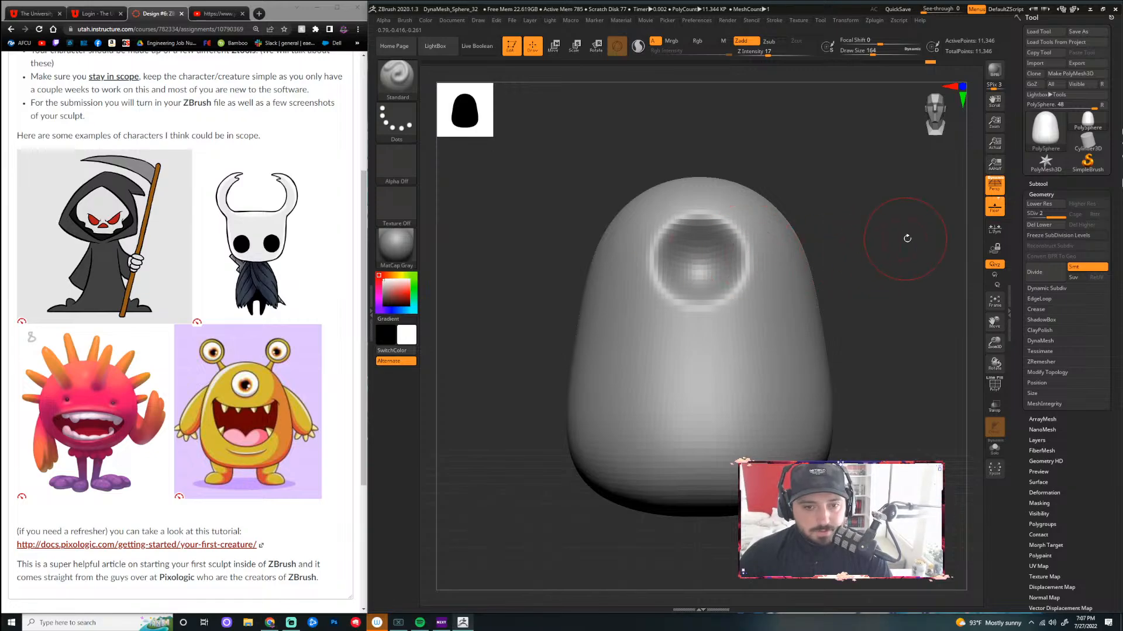
pyautogui.moveTo(876, 243)
pyautogui.mouseDown()
pyautogui.moveTo(910, 243)
pyautogui.moveTo(826, 271)
pyautogui.mouseUp()
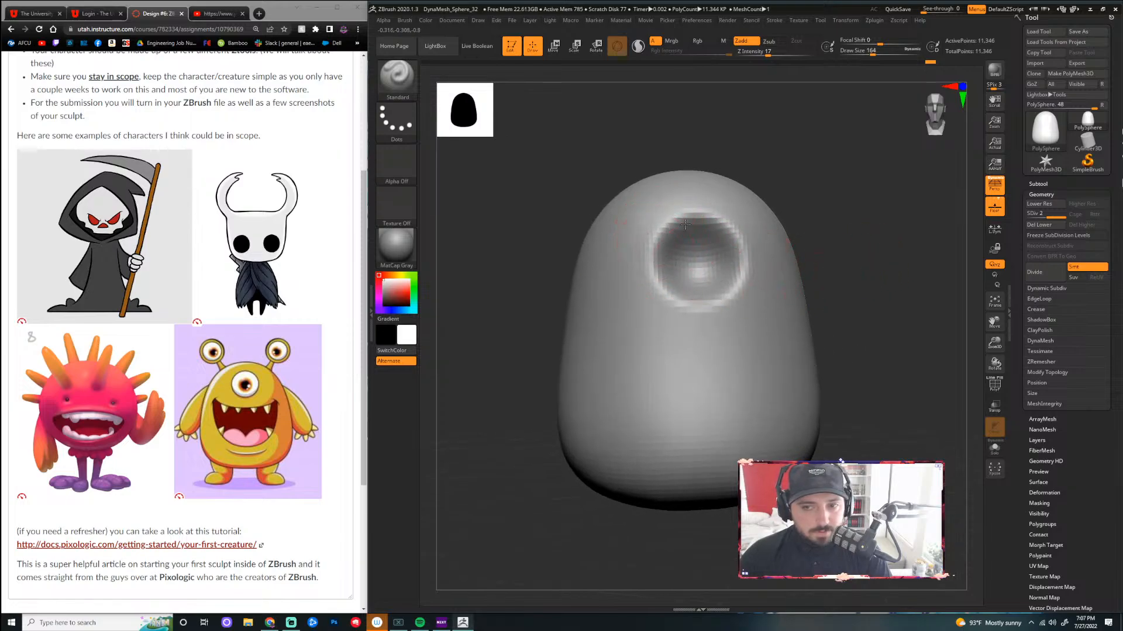
pyautogui.moveTo(778, 233)
pyautogui.mouseDown()
pyautogui.moveTo(810, 219)
pyautogui.moveTo(766, 221)
pyautogui.moveTo(785, 191)
pyautogui.moveTo(836, 202)
pyautogui.moveTo(861, 228)
pyautogui.moveTo(767, 316)
pyautogui.moveTo(699, 313)
pyautogui.mouseUp()
pyautogui.press('shift')
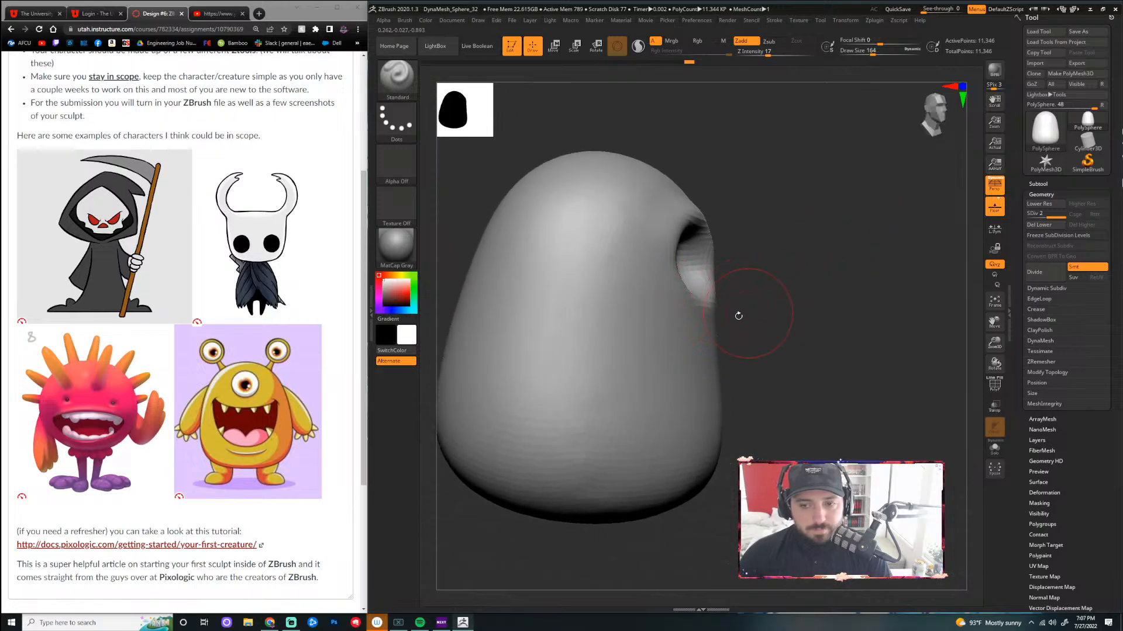
# Reshape the upper rim of the eye socket with the Move Topological brush at draw size 232
pyautogui.press('b')
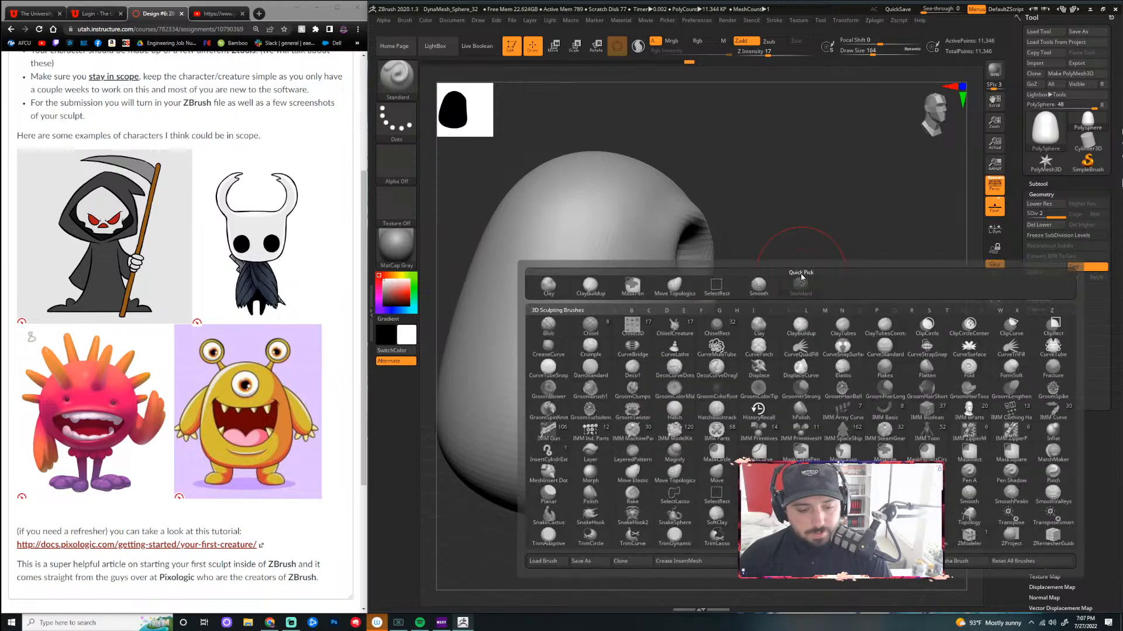
pyautogui.press('m')
pyautogui.press('t')
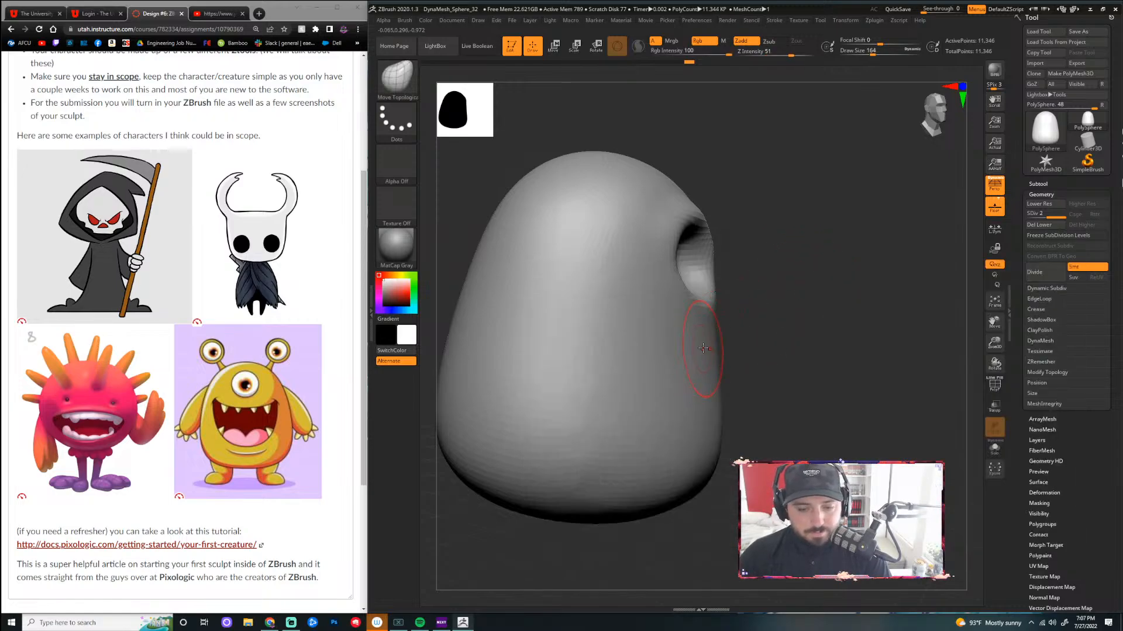
pyautogui.moveTo(689, 224); pyautogui.dragTo(687, 221)
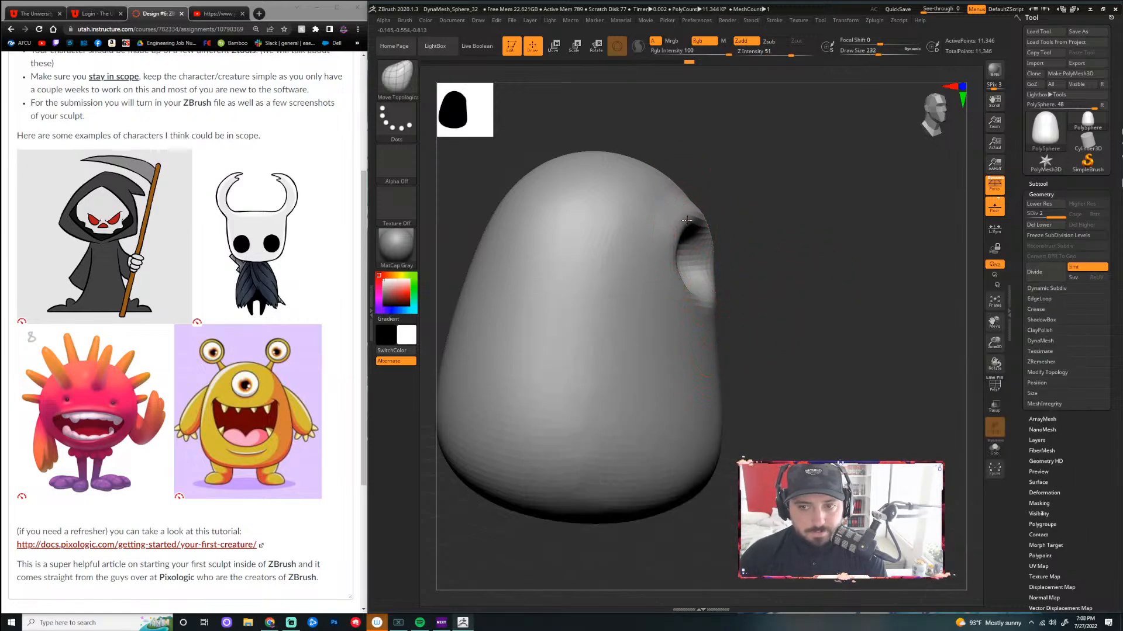
pyautogui.moveTo(807, 215); pyautogui.dragTo(859, 254)
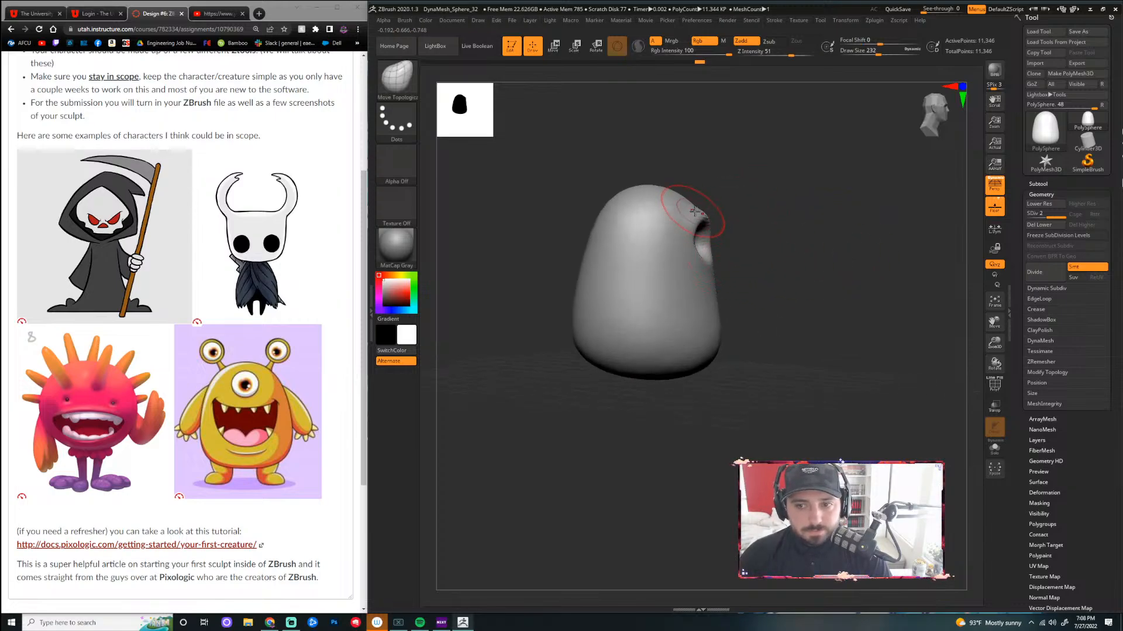
pyautogui.moveTo(699, 214)
pyautogui.mouseDown()
pyautogui.moveTo(697, 230)
pyautogui.moveTo(702, 213)
pyautogui.mouseUp()
pyautogui.moveTo(798, 237); pyautogui.dragTo(765, 237)
# Delete the body's lower subdivision level and divide the mesh once more
pyautogui.press('ctrl')
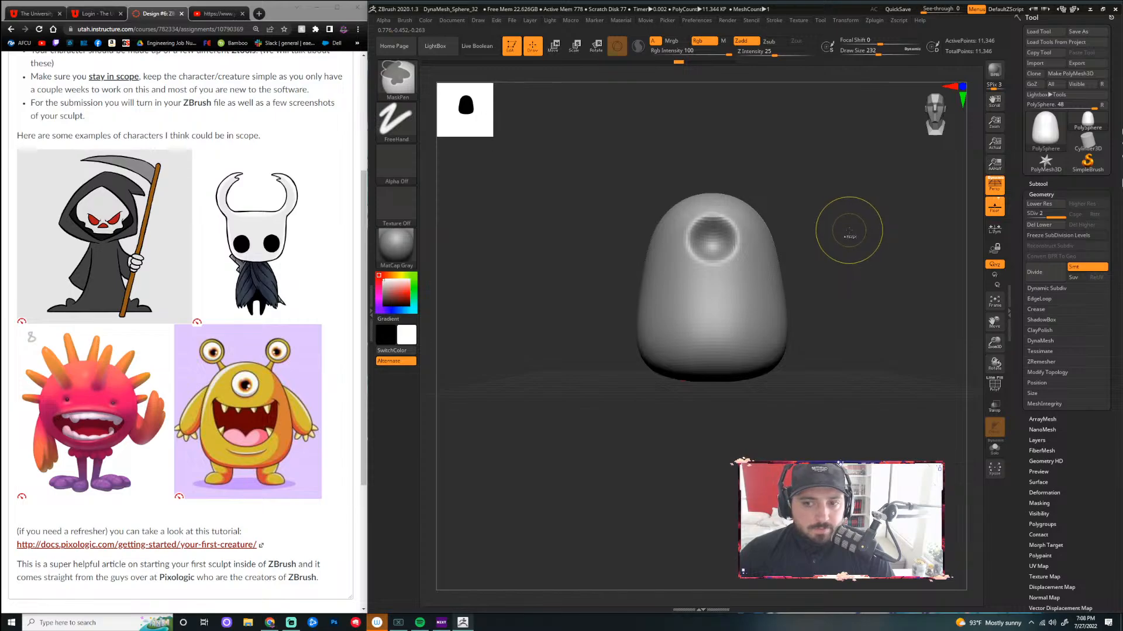
pyautogui.moveTo(848, 231)
pyautogui.mouseDown()
pyautogui.moveTo(871, 228)
pyautogui.moveTo(857, 228)
pyautogui.moveTo(851, 248)
pyautogui.mouseUp()
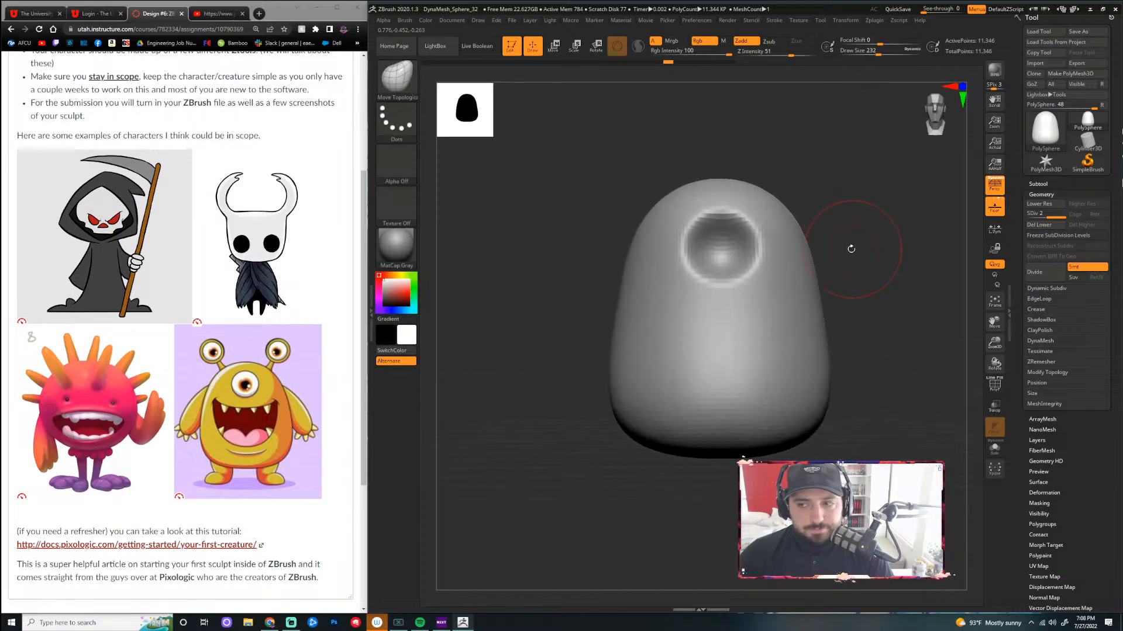
pyautogui.click(1042, 225)
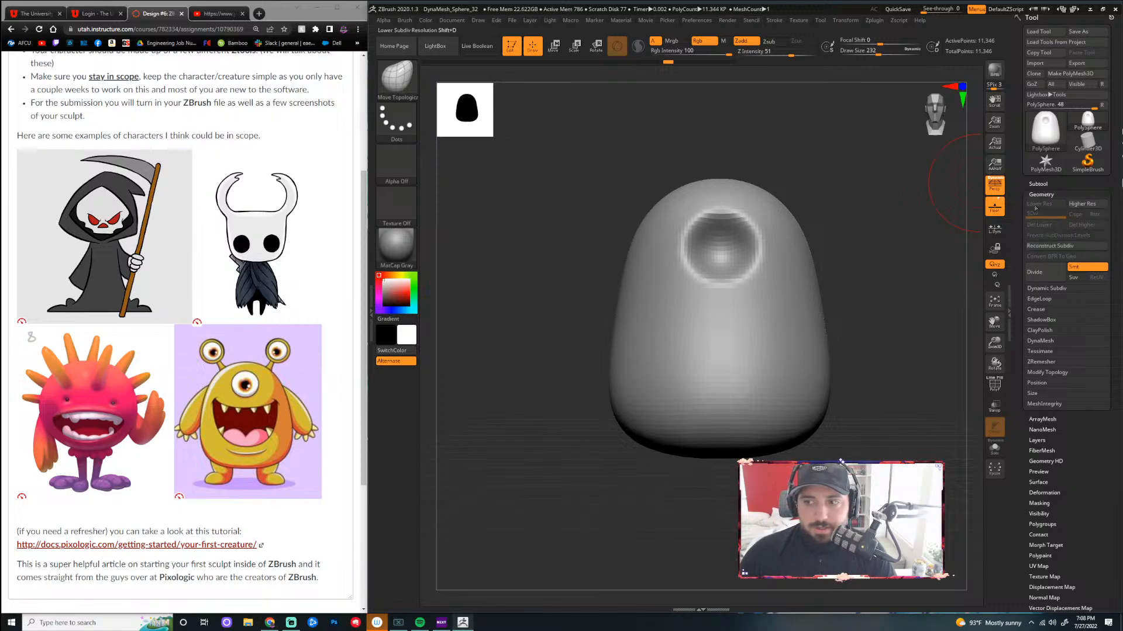
pyautogui.click(1048, 275)
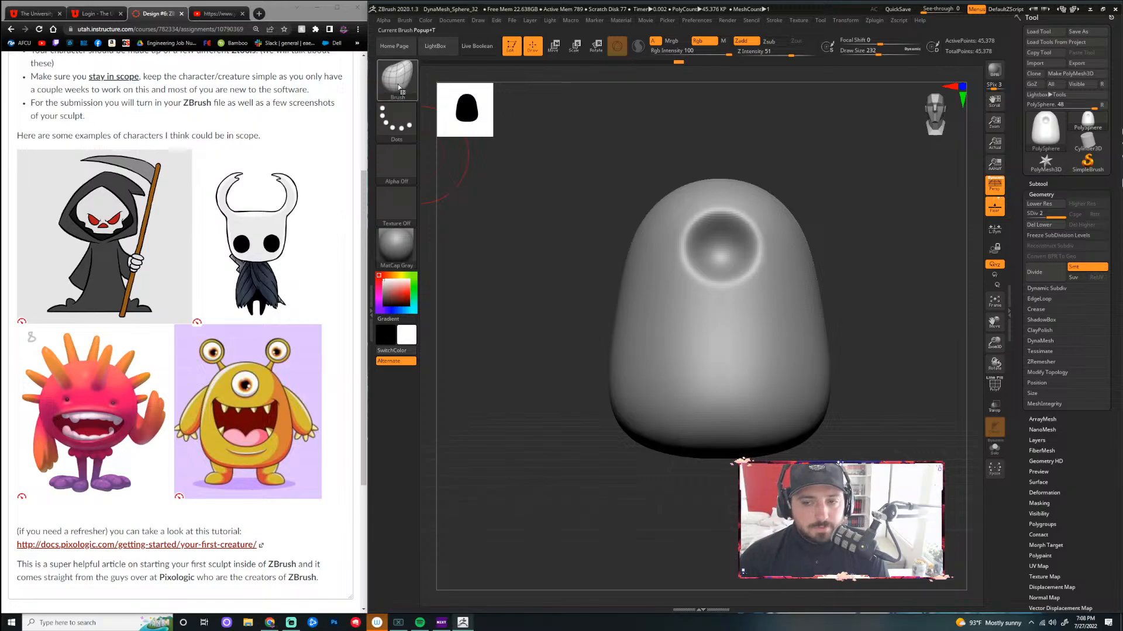
# Choose the Standard brush with a draw size of 120 and a Z Intensity of 73
pyautogui.keyDown('alt'); pyautogui.moveTo(877, 305); pyautogui.dragTo(843, 264); pyautogui.keyUp('alt')
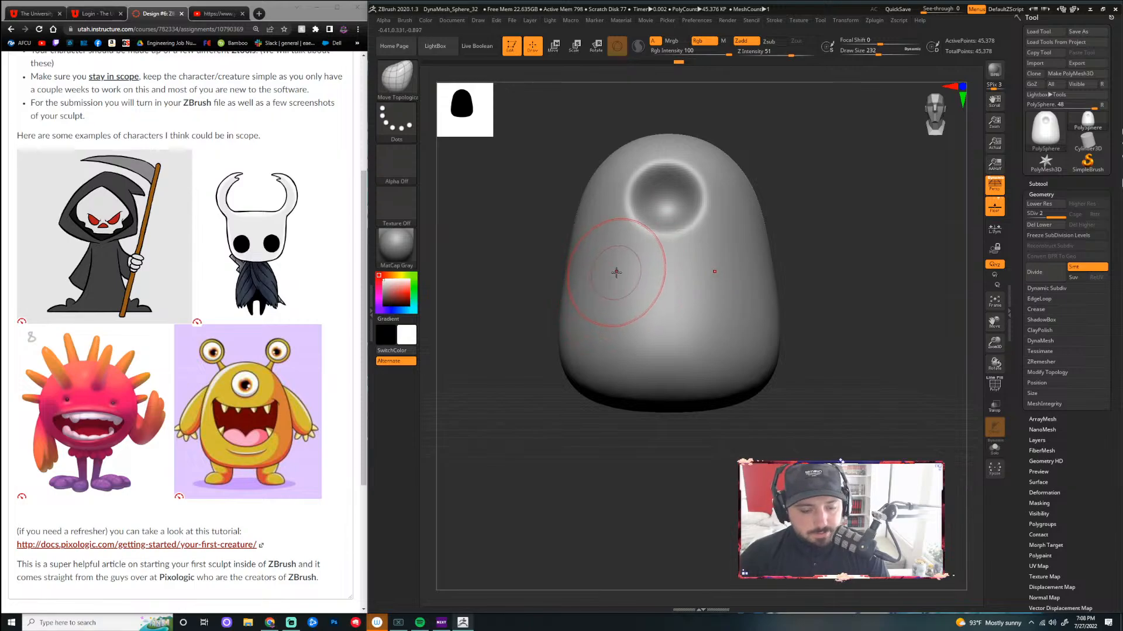
pyautogui.press('b')
pyautogui.press('s')
pyautogui.press('t')
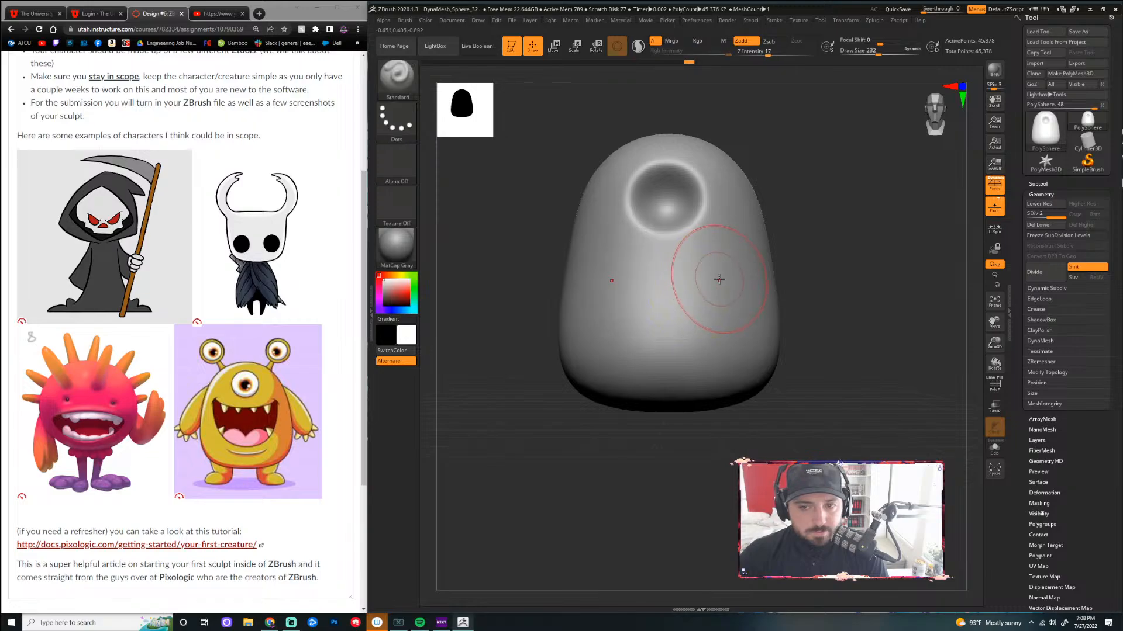
pyautogui.press('[')
pyautogui.press('[')
pyautogui.press('[')
pyautogui.press('[')
pyautogui.press('[')
pyautogui.press('[')
pyautogui.press('[')
pyautogui.press('[')
pyautogui.press('[')
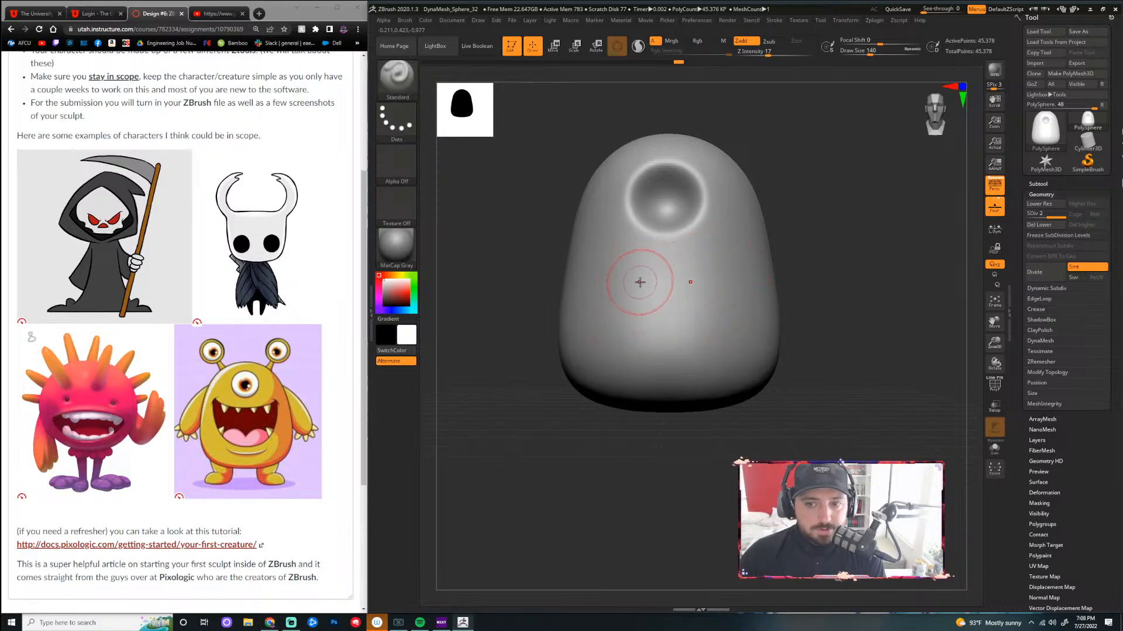
pyautogui.moveTo(768, 55); pyautogui.dragTo(801, 56)
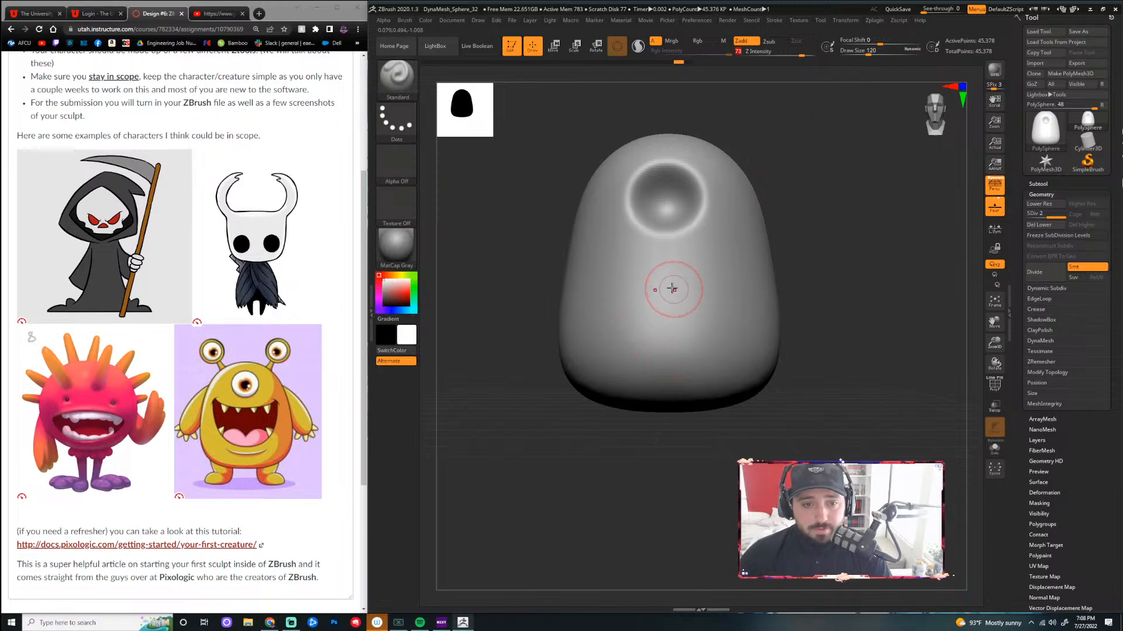
# Stamp a large round mouth cavity into the body below the eye socket, using the DragRect stroke and the BrushAlpha alpha
pyautogui.click(397, 122)
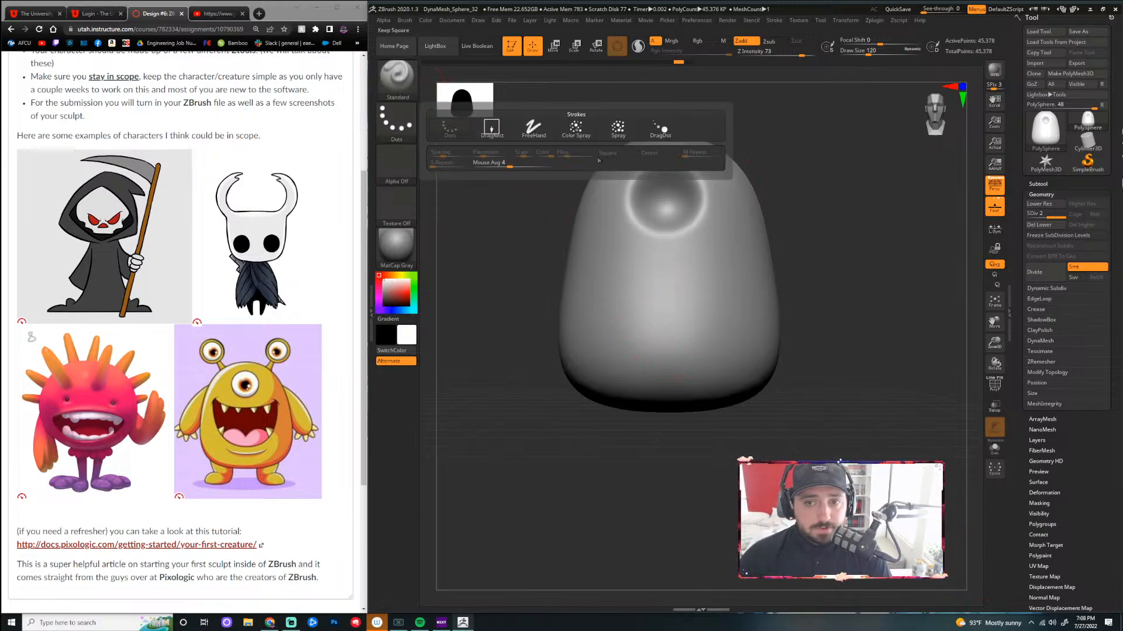
pyautogui.click(491, 130)
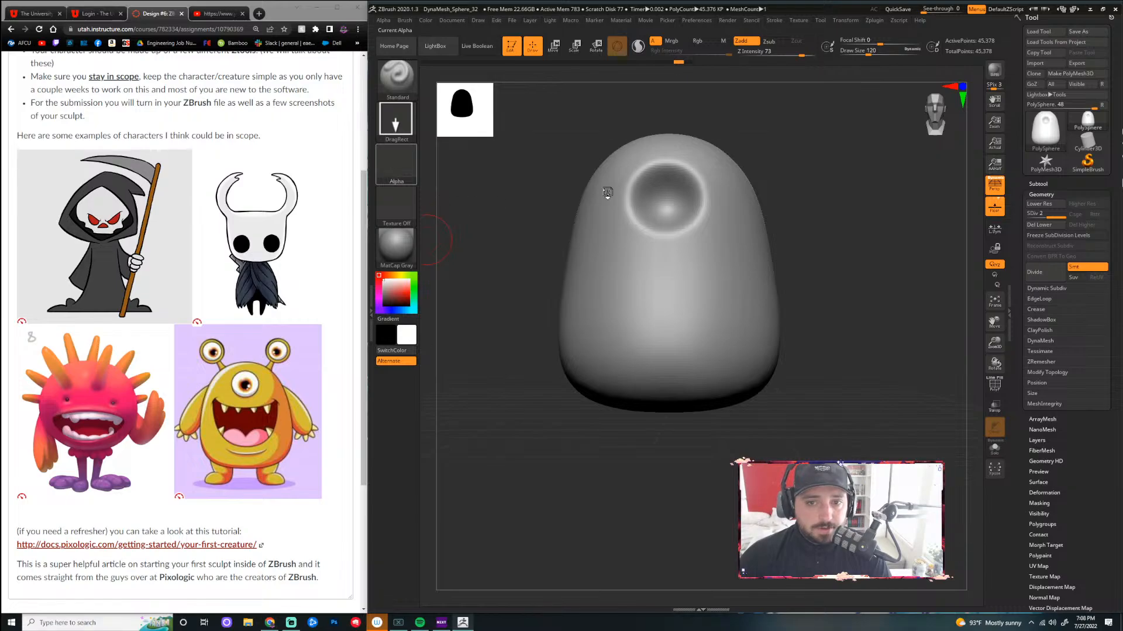
pyautogui.click(397, 165)
pyautogui.click(703, 226)
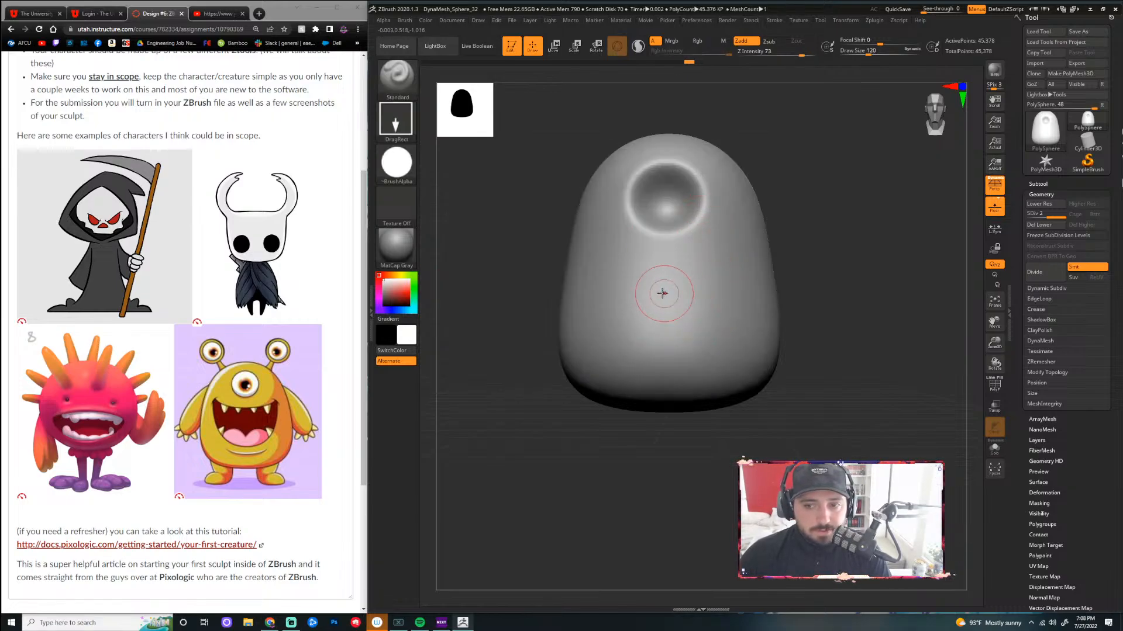
pyautogui.moveTo(660, 289)
pyautogui.mouseDown()
pyautogui.moveTo(697, 328)
pyautogui.moveTo(724, 315)
pyautogui.mouseUp()
pyautogui.hotkey('ctrl', 'z')
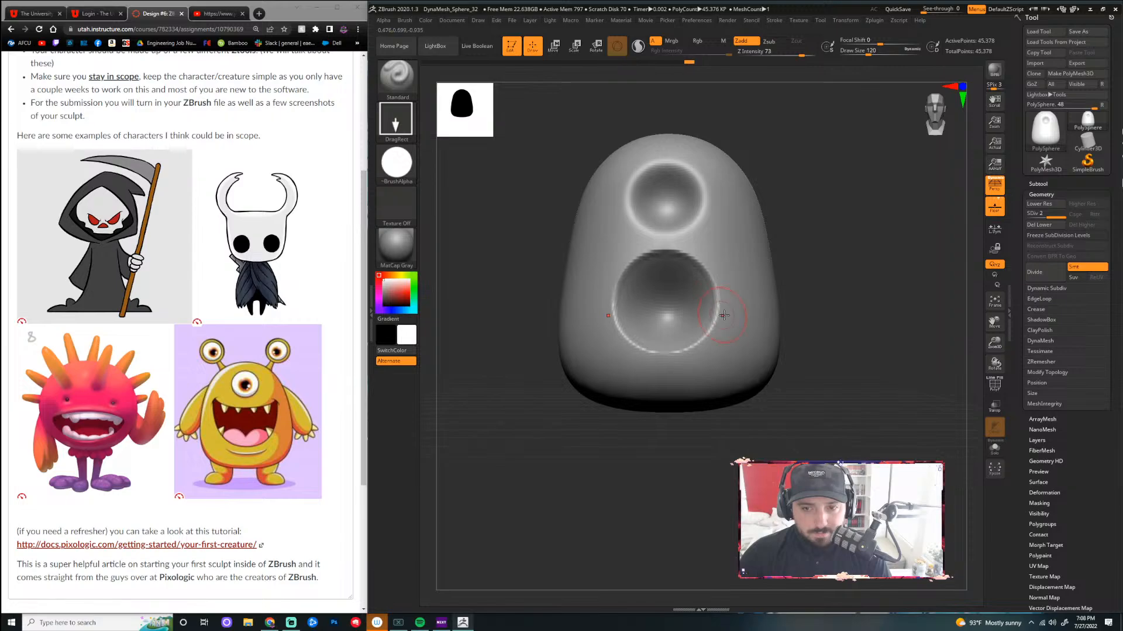
# Widen the upper part of the mouth cavity on both sides with the Move Topological brush at draw size 304
pyautogui.moveTo(864, 233); pyautogui.dragTo(831, 261)
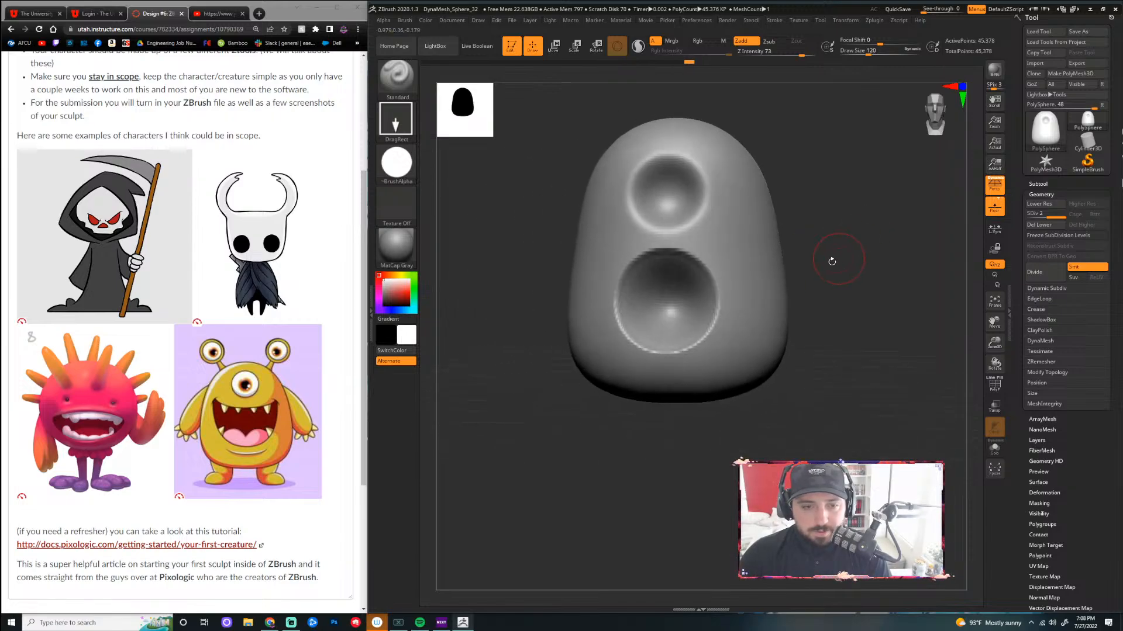
pyautogui.press('b')
pyautogui.press('m')
pyautogui.press('t')
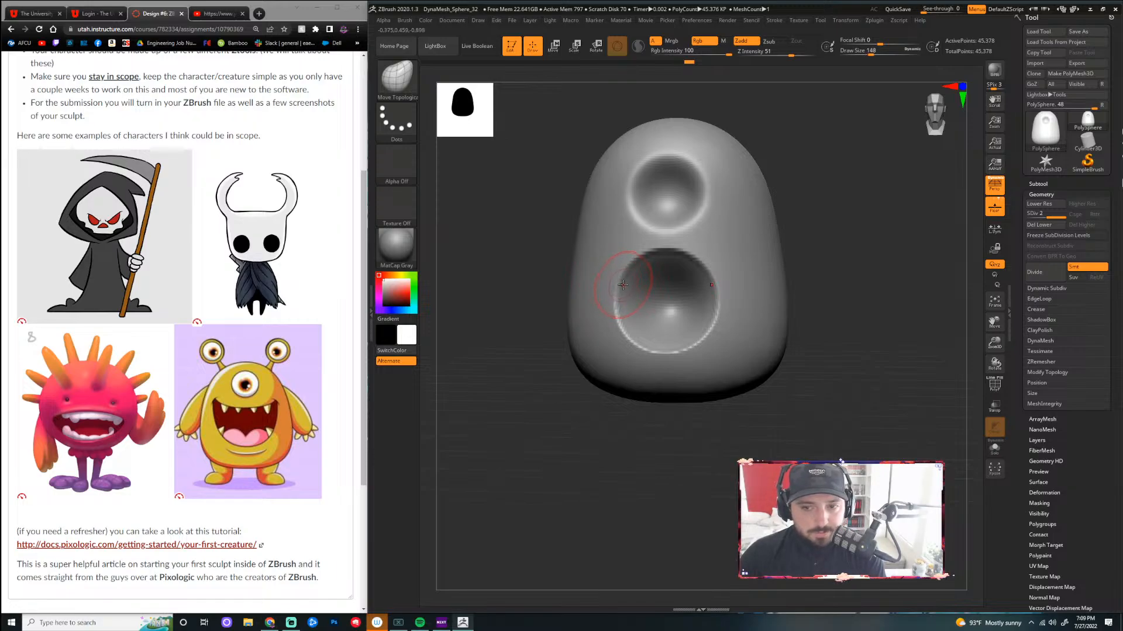
pyautogui.press(']')
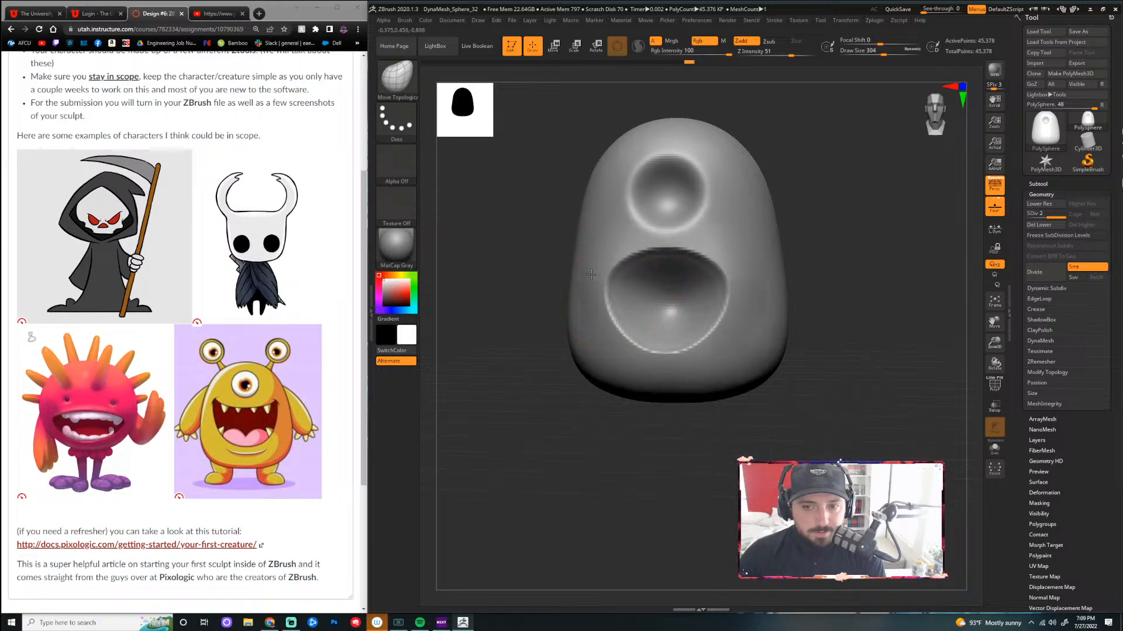
pyautogui.moveTo(832, 245)
pyautogui.mouseDown()
pyautogui.moveTo(666, 283)
pyautogui.moveTo(768, 260)
pyautogui.mouseUp()
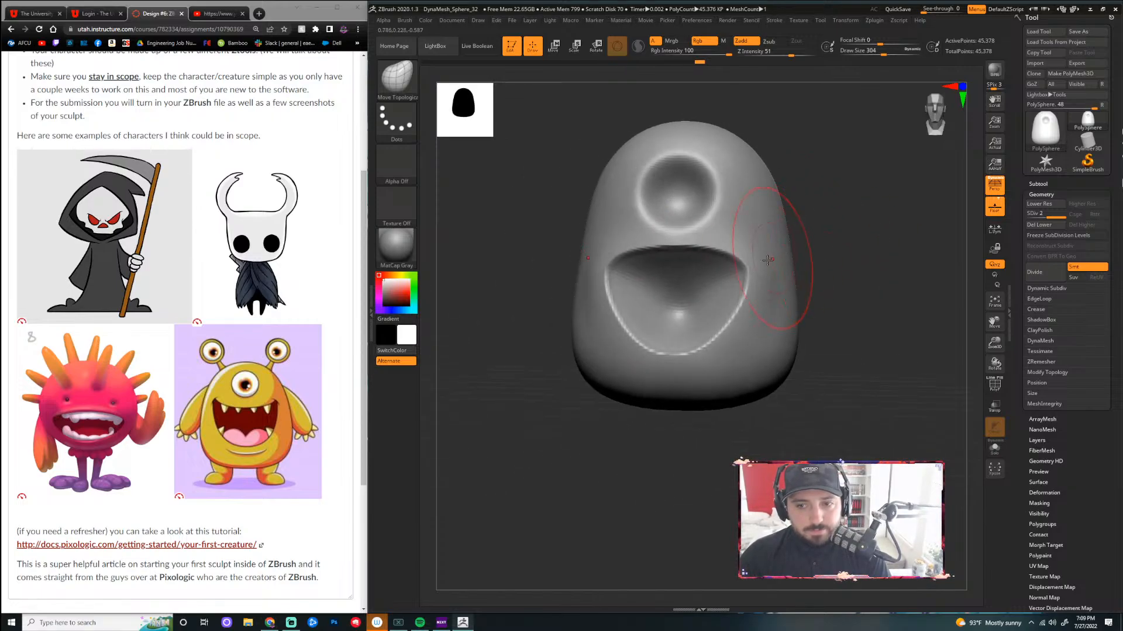
# Pull the lower edge of the mouth slightly downward and outward with the Move Topological brush
pyautogui.moveTo(679, 251); pyautogui.dragTo(677, 266)
pyautogui.hotkey('ctrl', 'z')
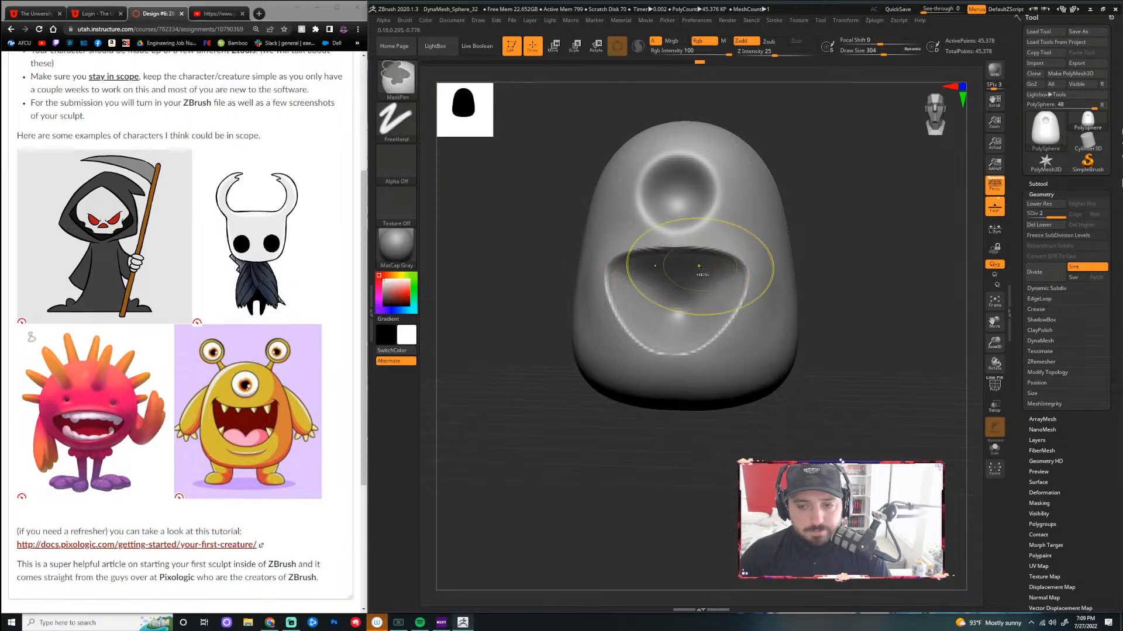
pyautogui.moveTo(622, 327); pyautogui.dragTo(616, 333)
pyautogui.moveTo(680, 355); pyautogui.dragTo(678, 362)
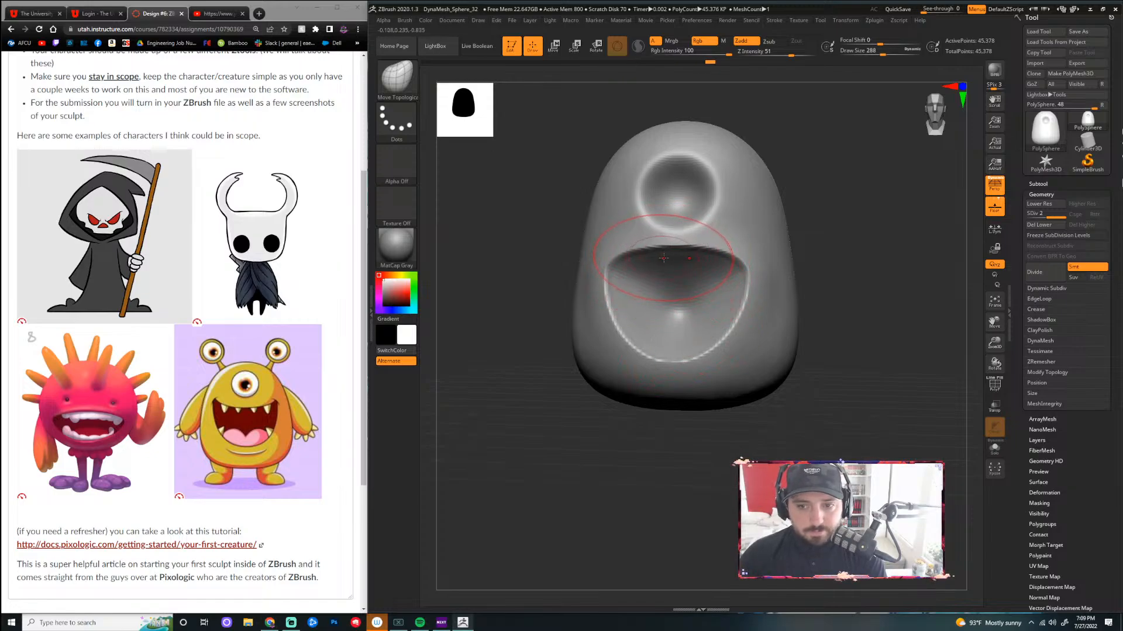
# Pull the upper corners of the mouth outward with the brush's draw size reduced to 220
pyautogui.press('[')
pyautogui.moveTo(659, 265); pyautogui.dragTo(628, 262)
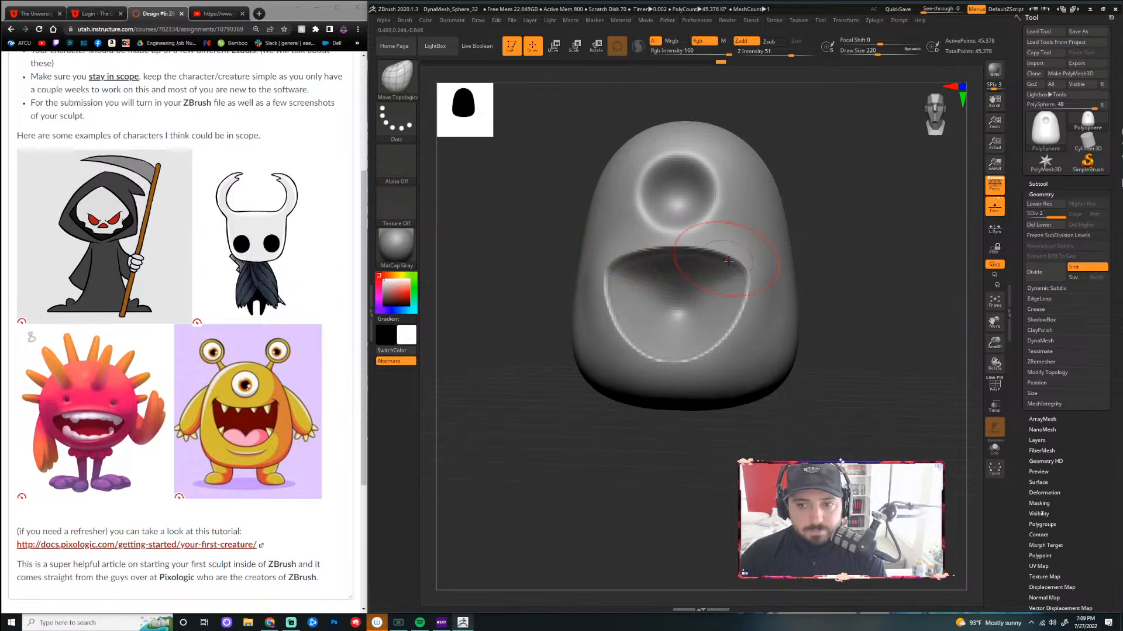
pyautogui.moveTo(752, 272); pyautogui.dragTo(762, 262)
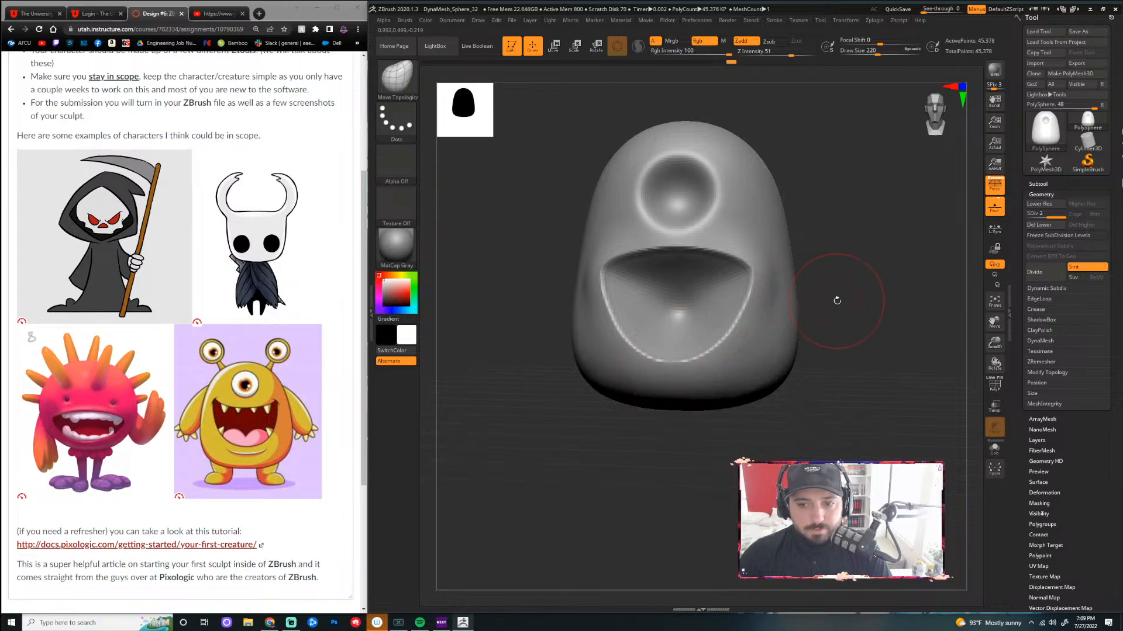
pyautogui.moveTo(837, 300); pyautogui.dragTo(849, 308)
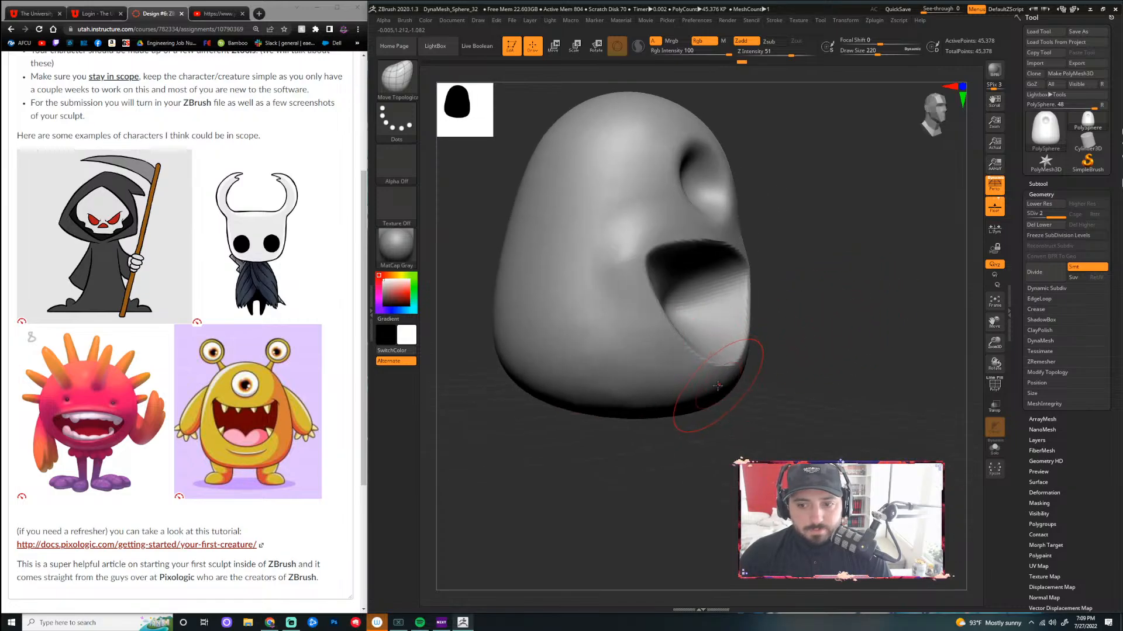
pyautogui.moveTo(788, 381)
pyautogui.mouseDown()
pyautogui.moveTo(690, 412)
pyautogui.moveTo(699, 408)
pyautogui.mouseUp()
pyautogui.hotkey('ctrl', 'z')
pyautogui.moveTo(831, 389); pyautogui.dragTo(782, 380)
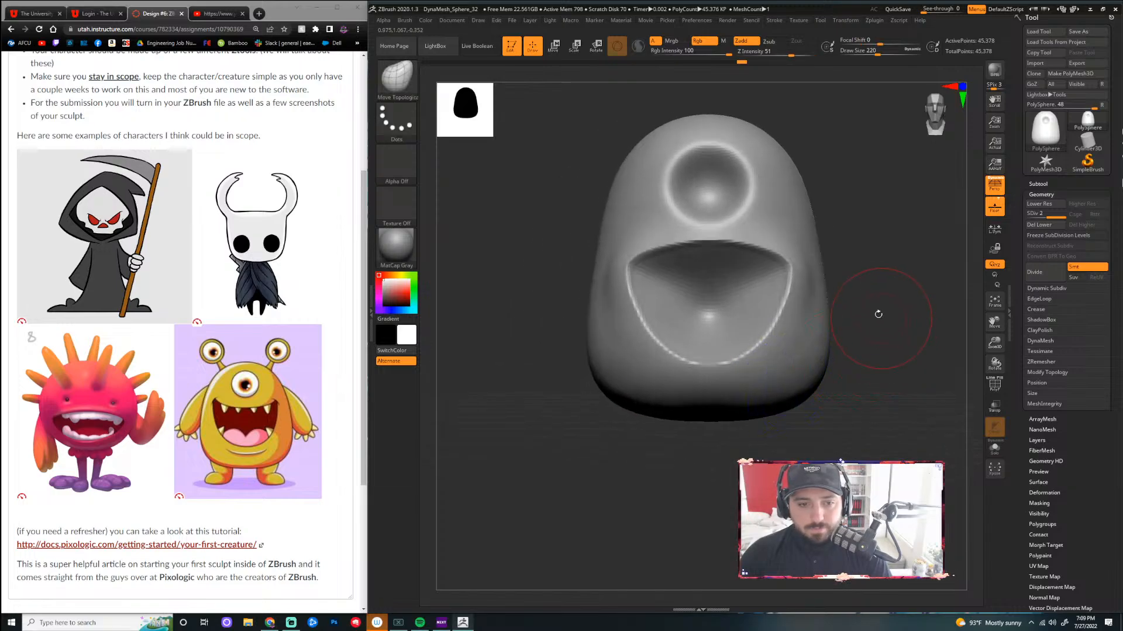
# Raise the mouth corners and pull the middle of the upper lip down into a grin
pyautogui.moveTo(880, 260); pyautogui.dragTo(835, 286)
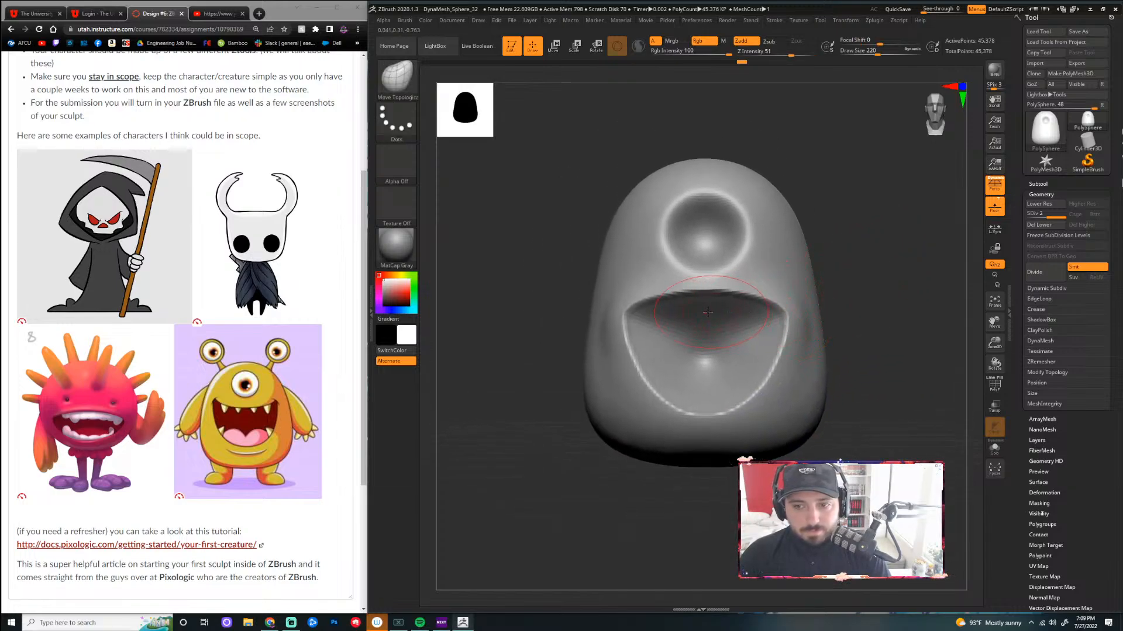
pyautogui.moveTo(625, 312)
pyautogui.mouseDown()
pyautogui.moveTo(620, 281)
pyautogui.moveTo(668, 306)
pyautogui.moveTo(704, 303)
pyautogui.moveTo(704, 267)
pyautogui.mouseUp()
# Refine the edge of the upper lip with the Move Topological brush at draw size 92
pyautogui.press('[')
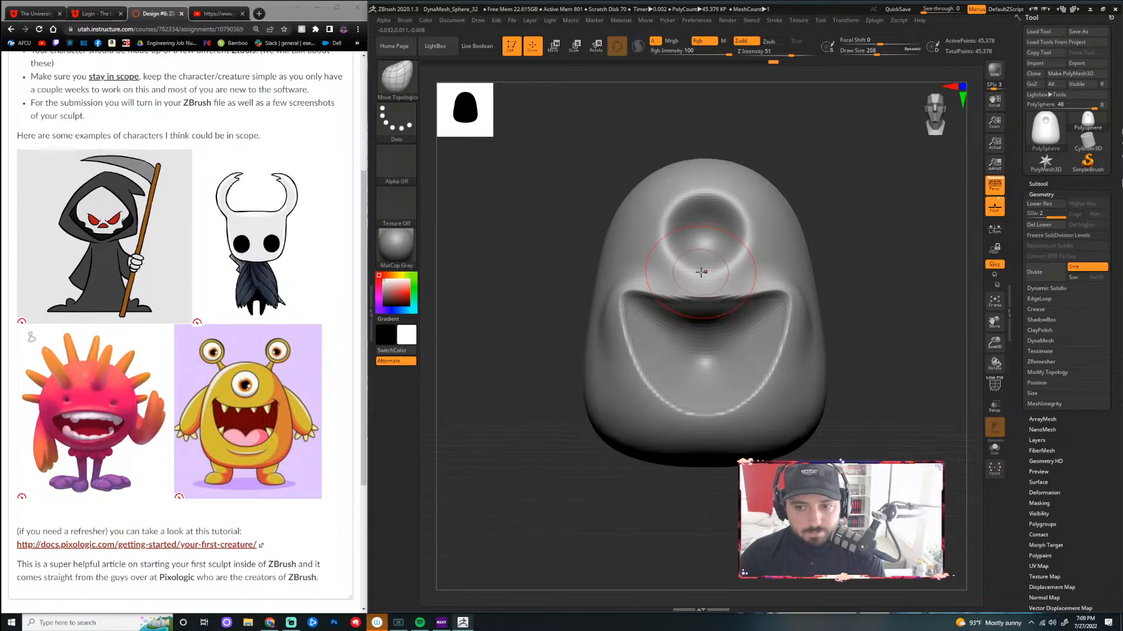
pyautogui.press('[')
pyautogui.press('[')
pyautogui.press('[')
pyautogui.press('[')
pyautogui.press('[')
pyautogui.press('[')
pyautogui.press('[')
pyautogui.press('[')
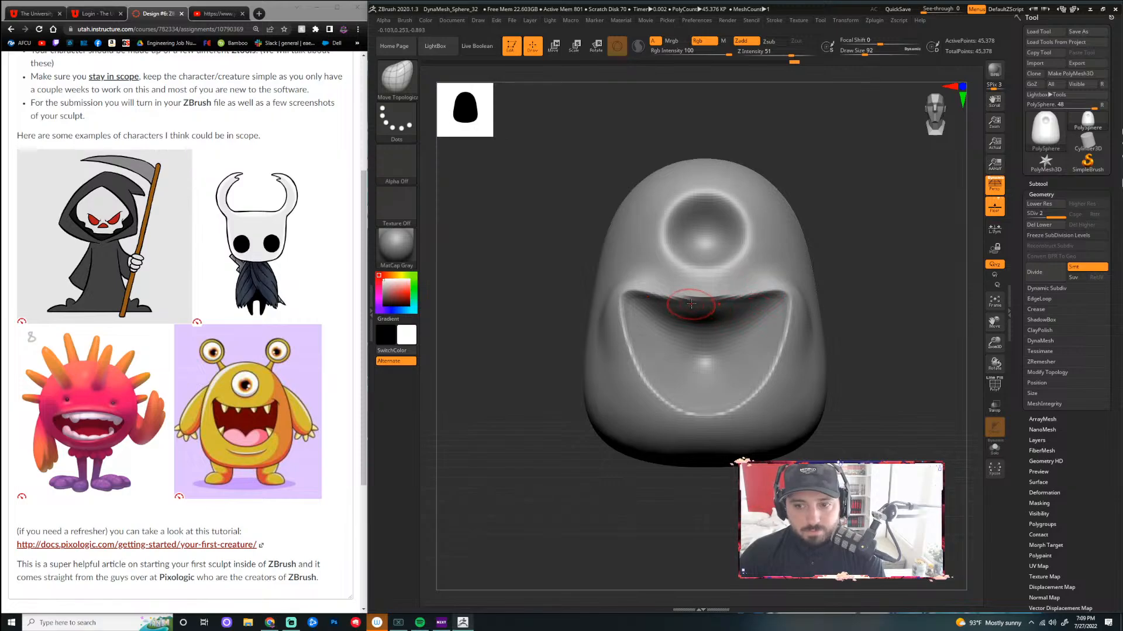
pyautogui.moveTo(690, 303); pyautogui.dragTo(742, 298)
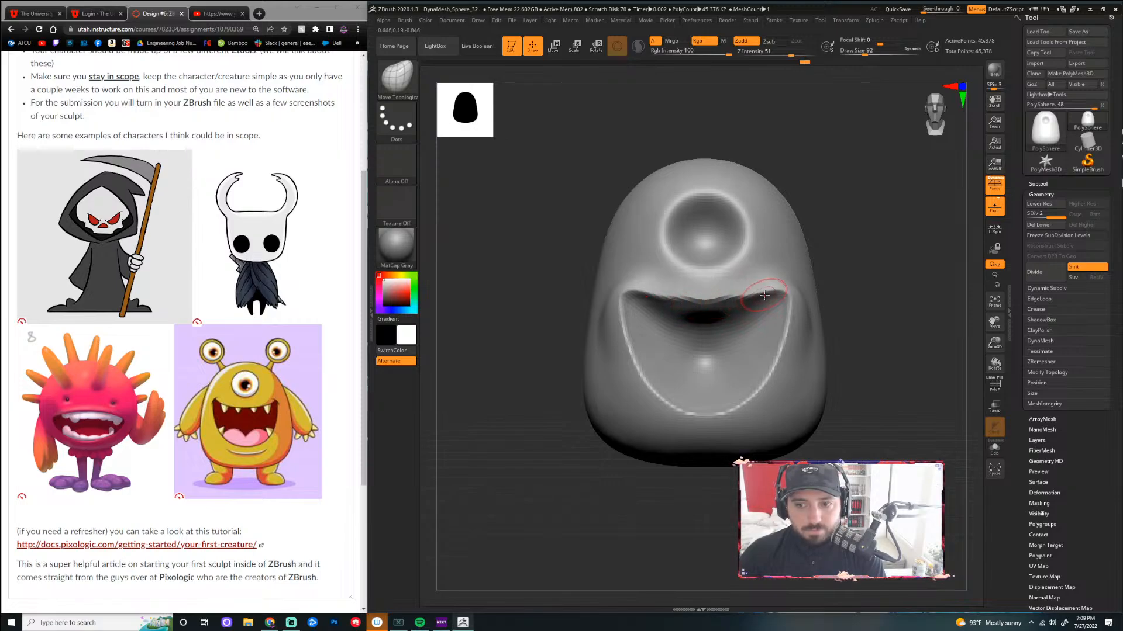
# Smooth the rim of the mouth and the area under the upper lip with the Smooth brush
pyautogui.moveTo(923, 263)
pyautogui.mouseDown()
pyautogui.moveTo(866, 274)
pyautogui.moveTo(795, 313)
pyautogui.moveTo(793, 350)
pyautogui.mouseUp()
pyautogui.press('shift')
pyautogui.moveTo(900, 421); pyautogui.dragTo(847, 421)
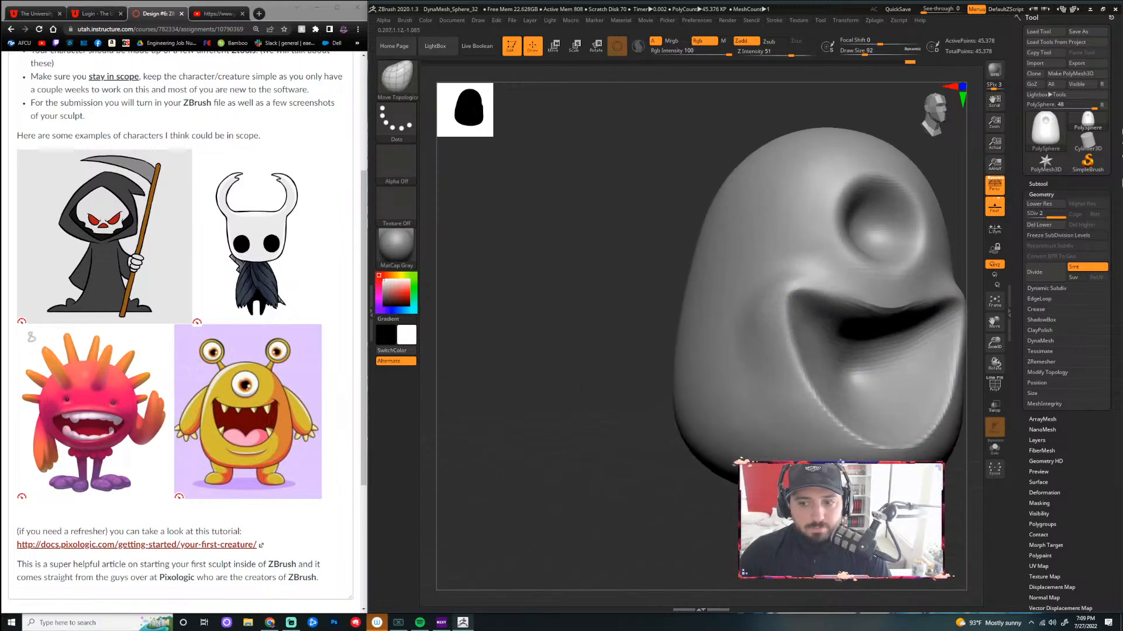
pyautogui.keyDown('alt'); pyautogui.moveTo(732, 538); pyautogui.dragTo(475, 519); pyautogui.keyUp('alt')
pyautogui.moveTo(749, 433); pyautogui.dragTo(647, 416)
pyautogui.press('shift')
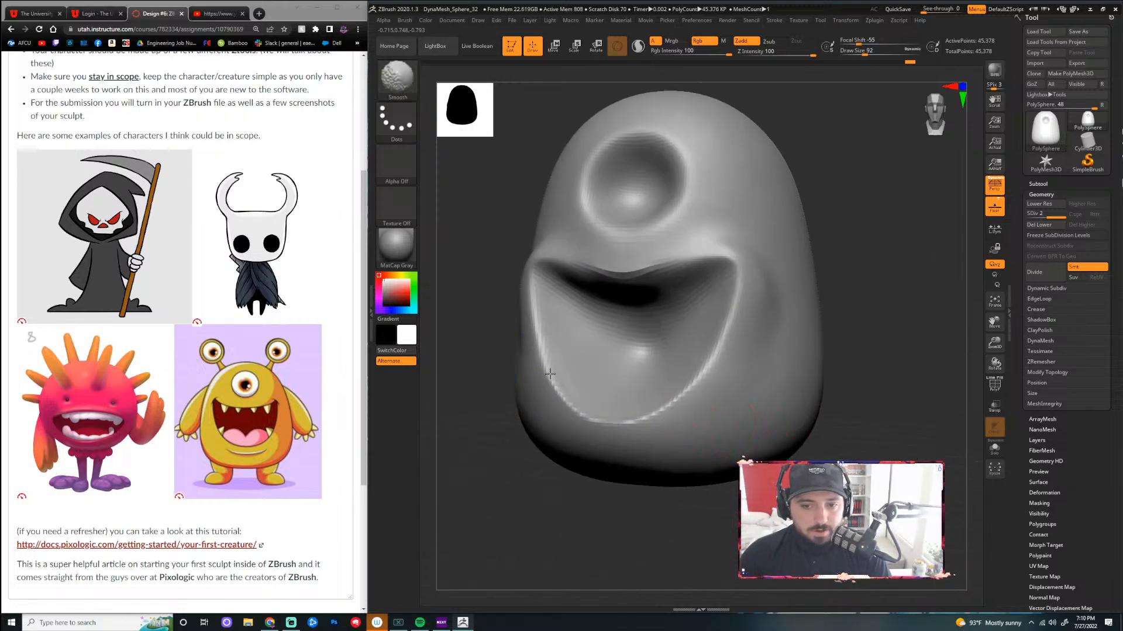
pyautogui.keyDown('shift'); pyautogui.moveTo(550, 373); pyautogui.dragTo(650, 433); pyautogui.keyUp('shift')
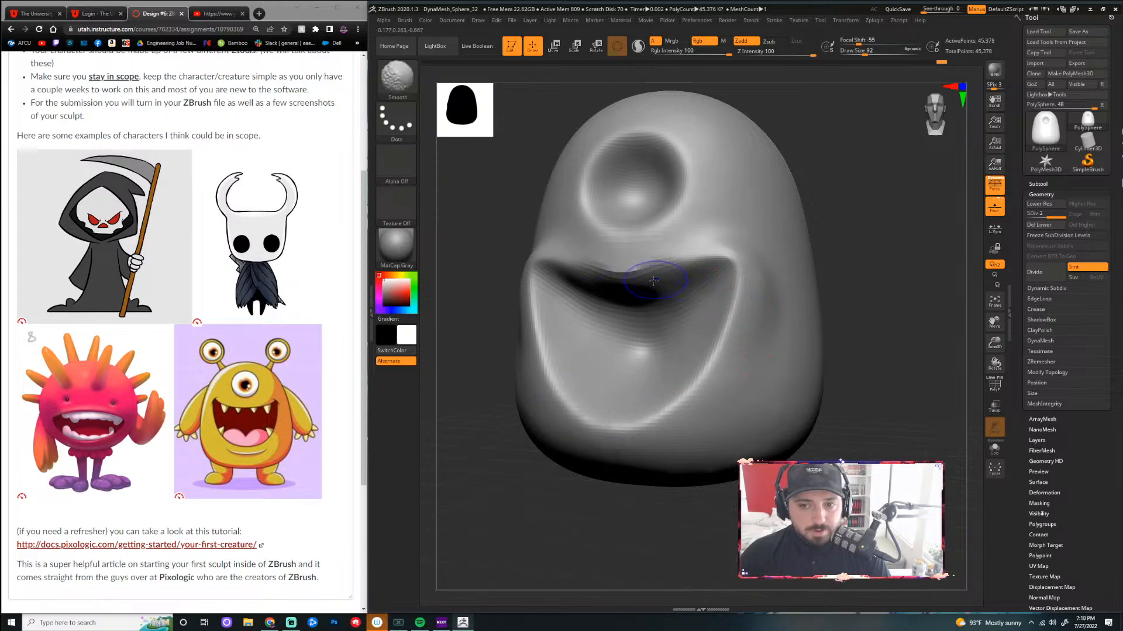
pyautogui.keyDown('shift'); pyautogui.moveTo(653, 281); pyautogui.dragTo(594, 283); pyautogui.keyUp('shift')
pyautogui.keyDown('shift'); pyautogui.moveTo(885, 301); pyautogui.dragTo(877, 308); pyautogui.keyUp('shift')
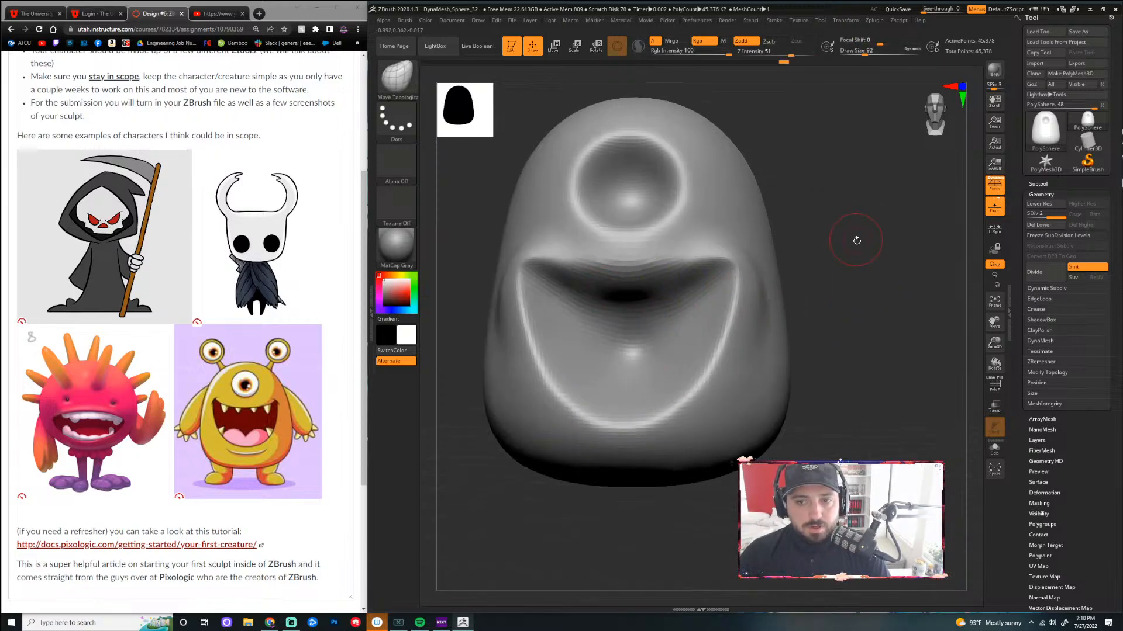
pyautogui.moveTo(857, 240)
pyautogui.mouseDown()
pyautogui.moveTo(838, 259)
pyautogui.moveTo(897, 256)
pyautogui.mouseUp()
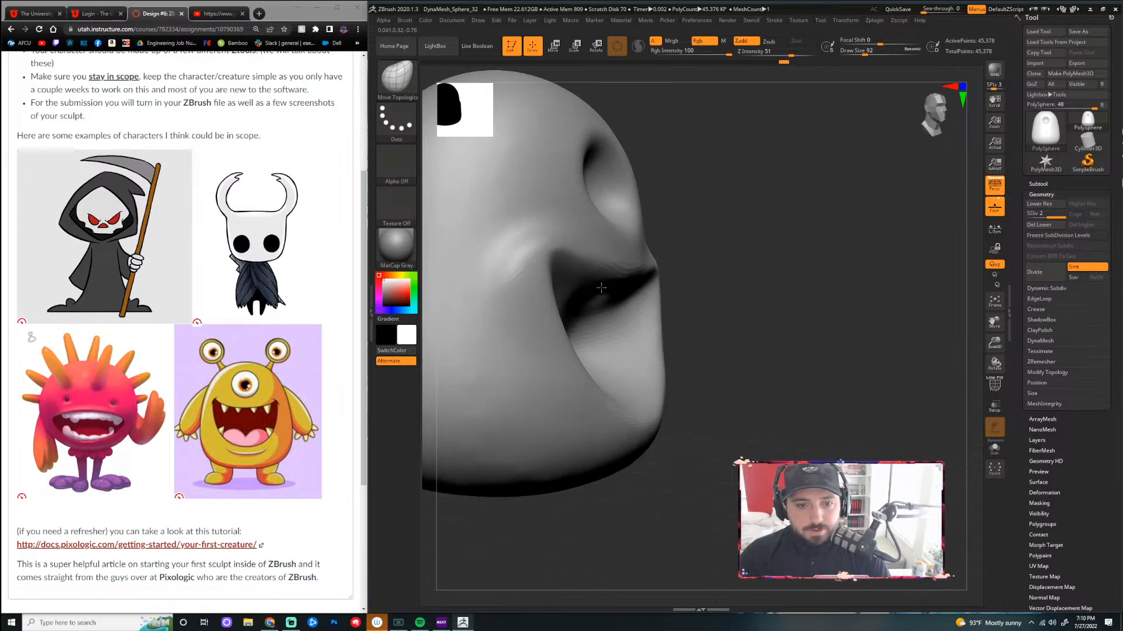
# Smooth the dark crease inside the mouth beneath the upper lip with the Smooth brush
pyautogui.keyDown('shift'); pyautogui.moveTo(790, 268); pyautogui.dragTo(769, 287); pyautogui.keyUp('shift')
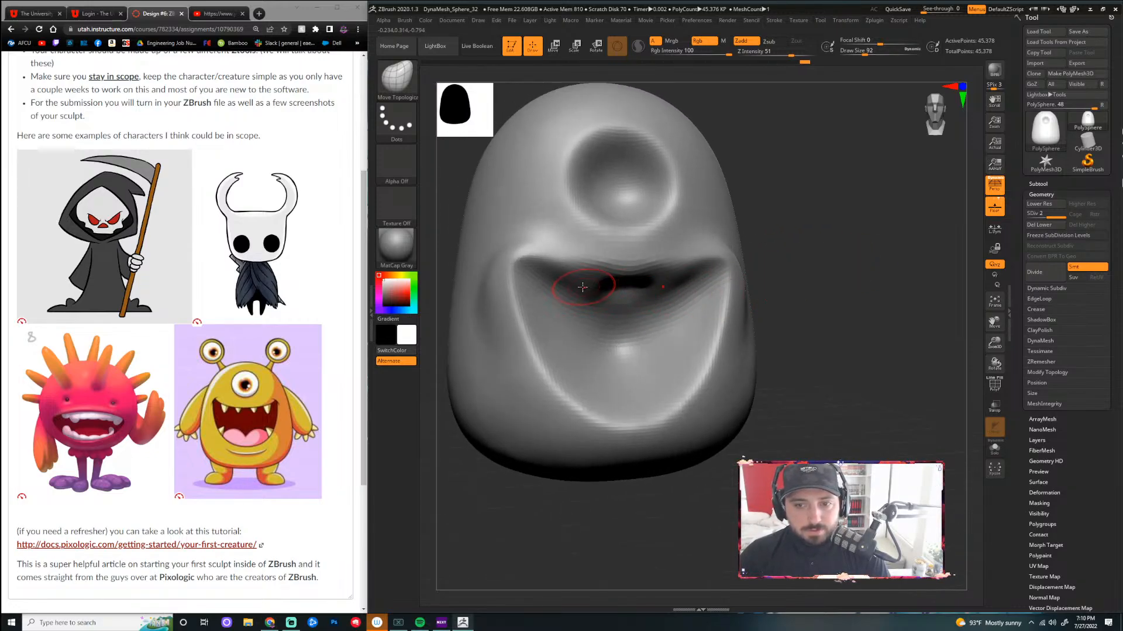
pyautogui.moveTo(583, 286)
pyautogui.keyDown('shift'); pyautogui.mouseDown()
pyautogui.moveTo(655, 278)
pyautogui.moveTo(546, 283)
pyautogui.mouseUp(); pyautogui.keyUp('shift')
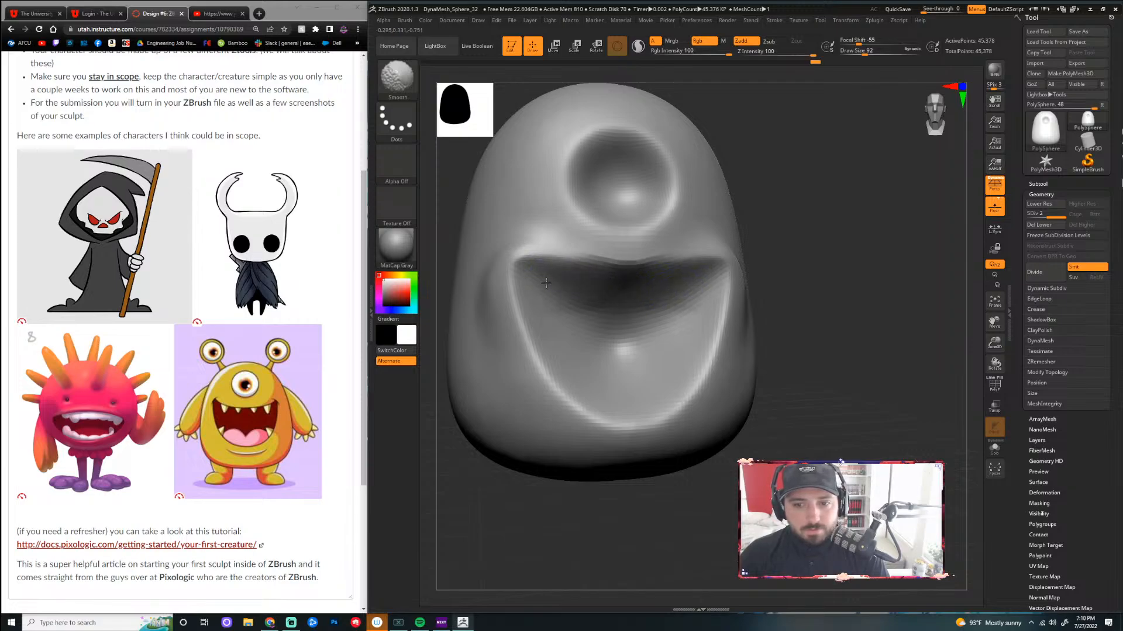
pyautogui.moveTo(849, 300)
pyautogui.keyDown('shift'); pyautogui.mouseDown()
pyautogui.moveTo(871, 286)
pyautogui.moveTo(870, 299)
pyautogui.moveTo(878, 275)
pyautogui.moveTo(859, 255)
pyautogui.mouseUp(); pyautogui.keyUp('shift')
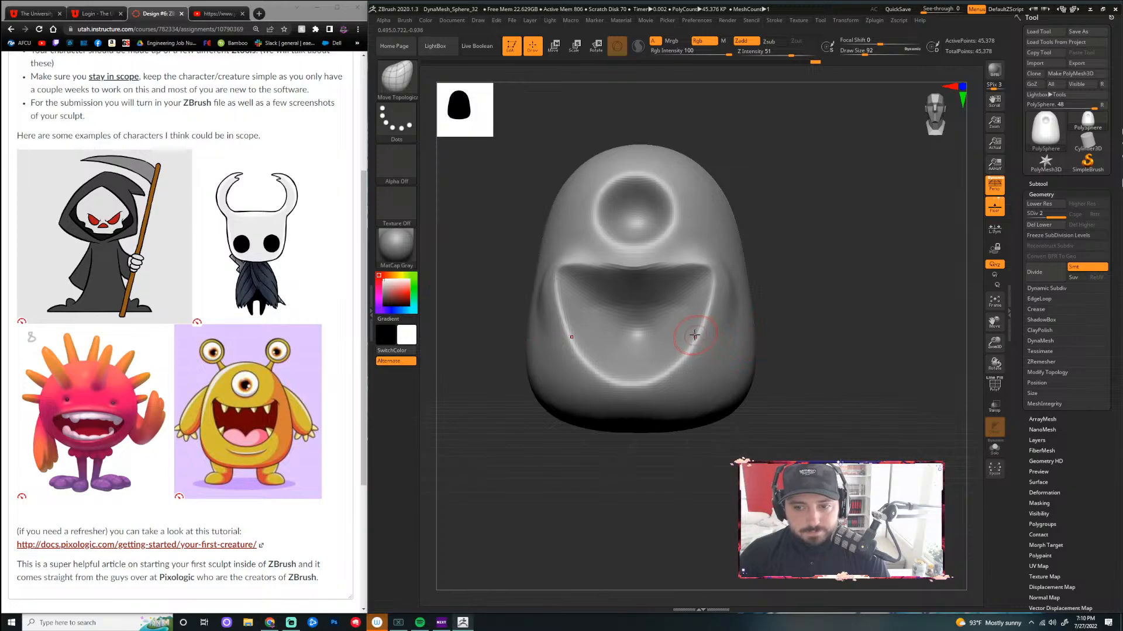
# Widen and round the lower corners of the mouth with the Move Topological brush at draw size 172
pyautogui.press(']')
pyautogui.press(']')
pyautogui.press(']')
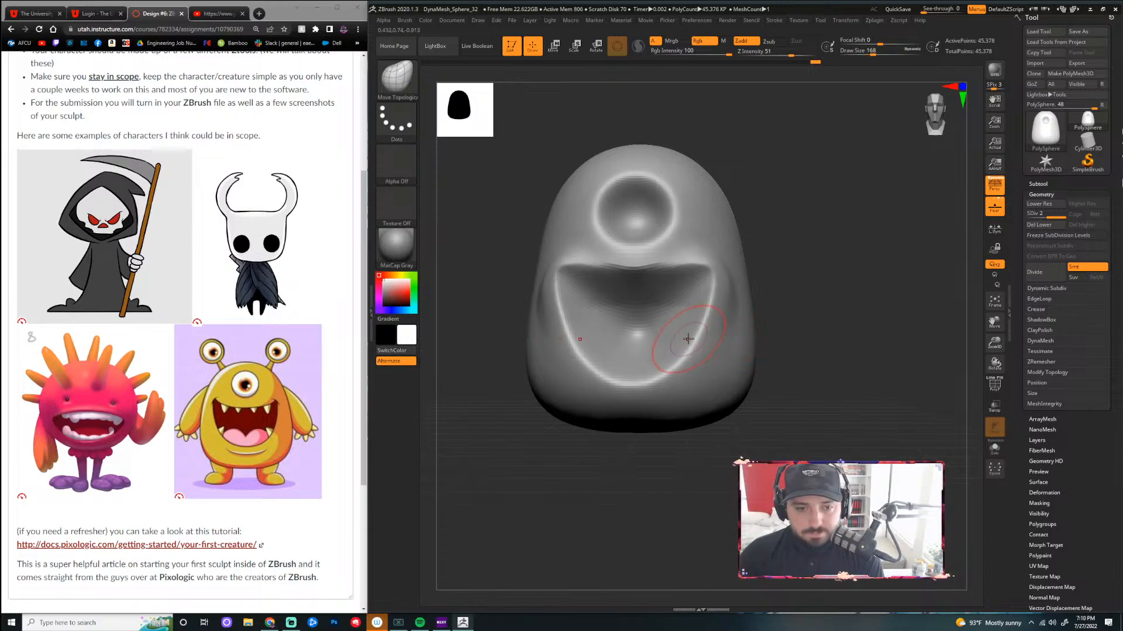
pyautogui.moveTo(687, 336); pyautogui.dragTo(696, 350)
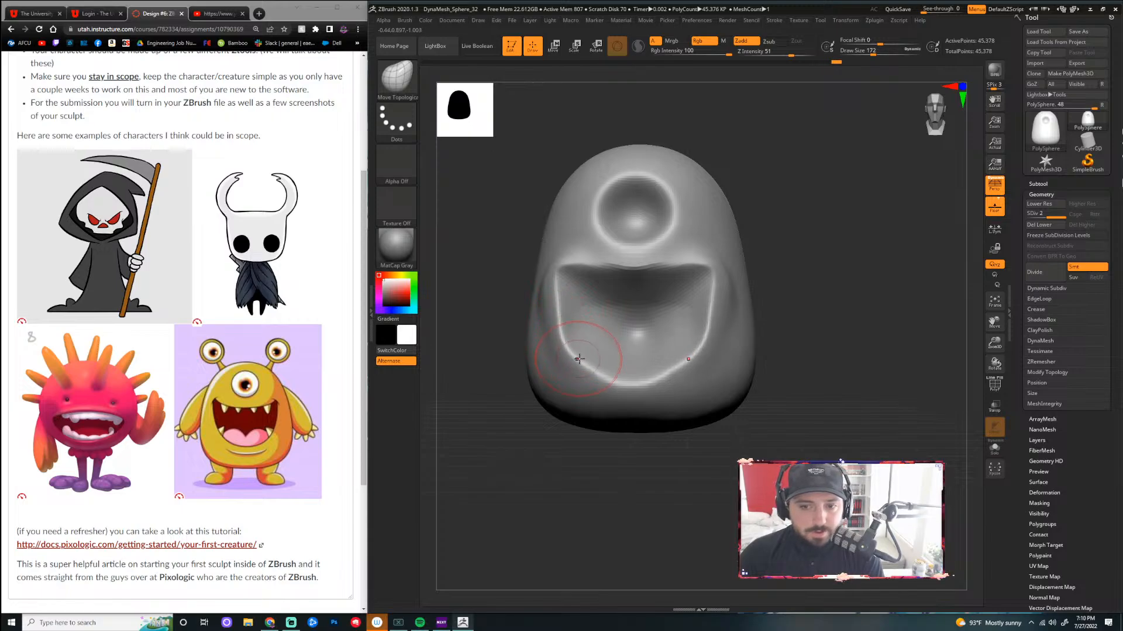
pyautogui.moveTo(578, 359)
pyautogui.mouseDown()
pyautogui.moveTo(578, 369)
pyautogui.moveTo(614, 351)
pyautogui.moveTo(607, 370)
pyautogui.mouseUp()
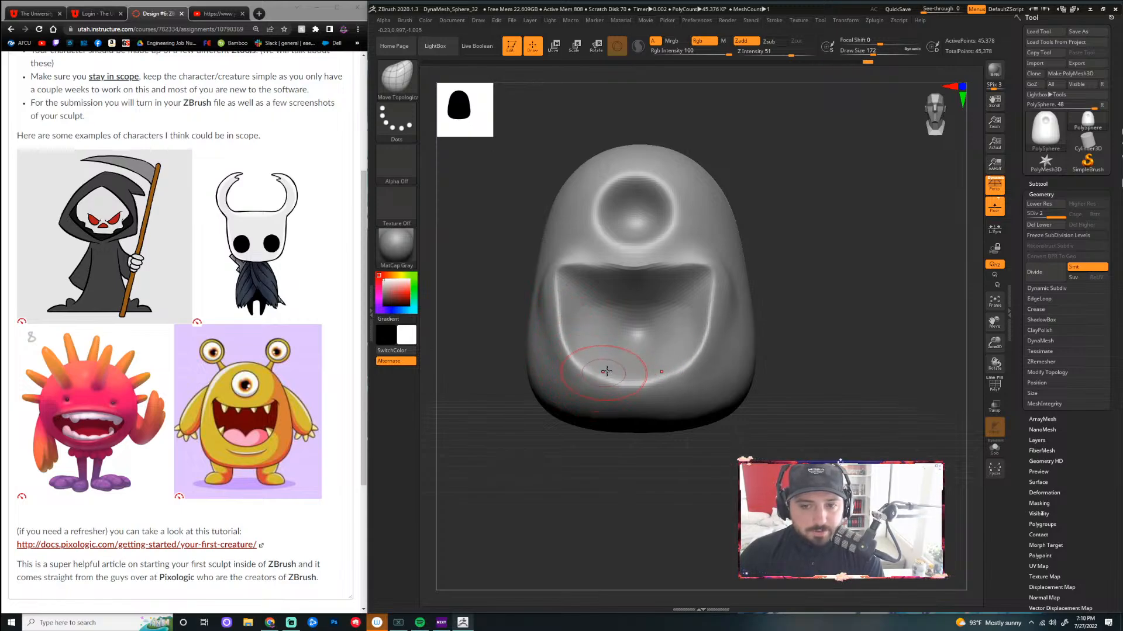
pyautogui.moveTo(859, 311); pyautogui.dragTo(757, 359)
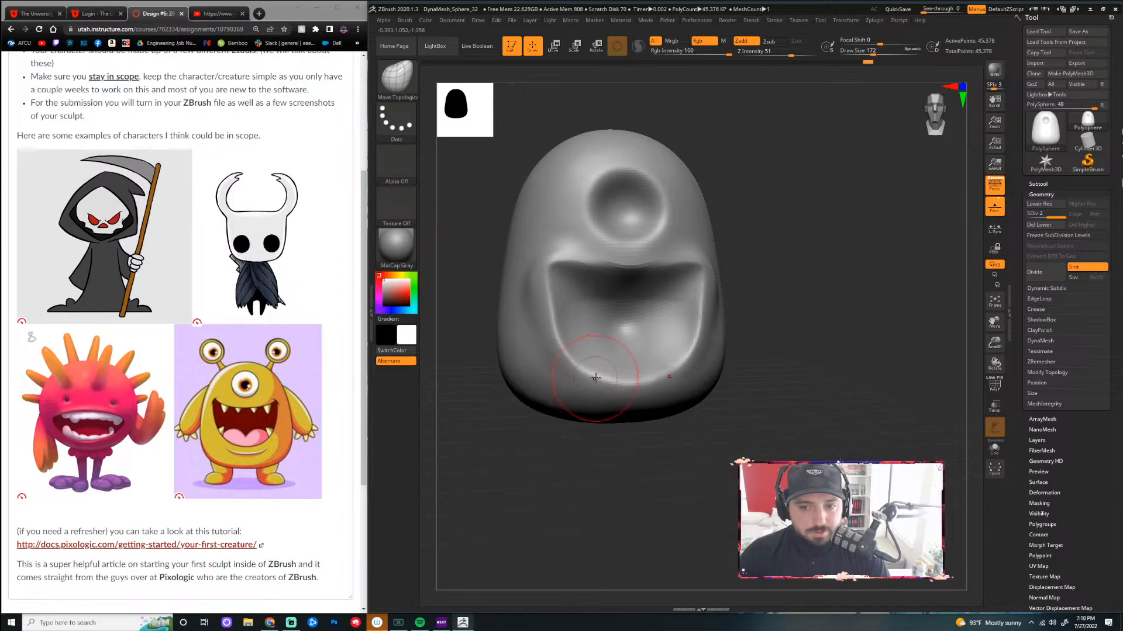
pyautogui.moveTo(595, 379); pyautogui.dragTo(599, 376)
pyautogui.moveTo(847, 320); pyautogui.dragTo(896, 321)
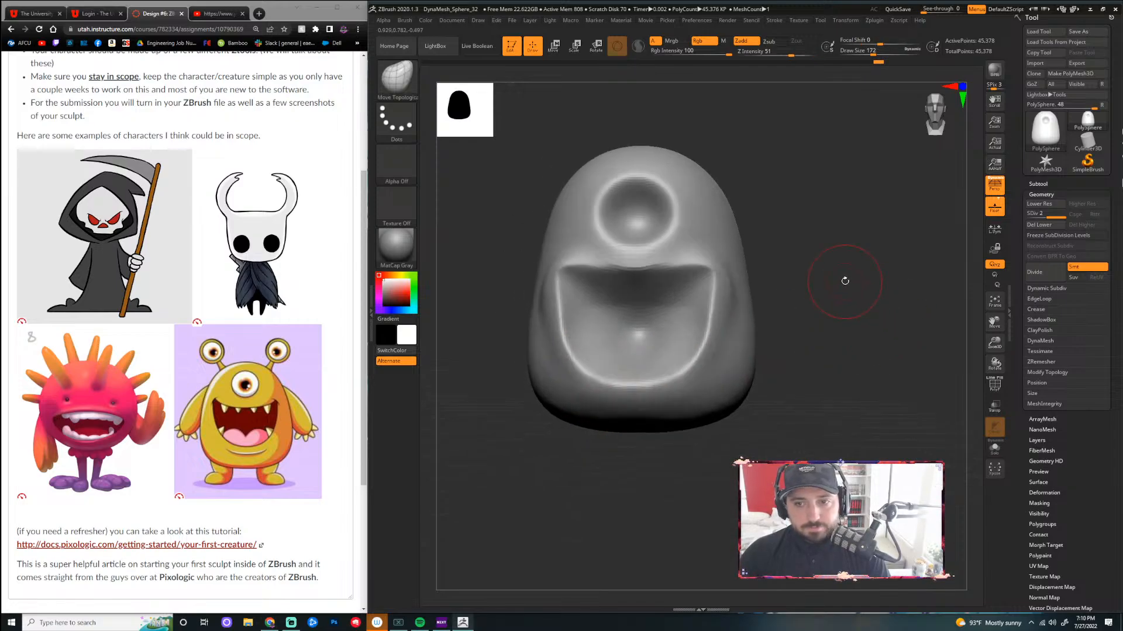
# Try to reshape and smooth the cheek area beside the mouth's upper corner
pyautogui.moveTo(839, 267); pyautogui.dragTo(850, 292)
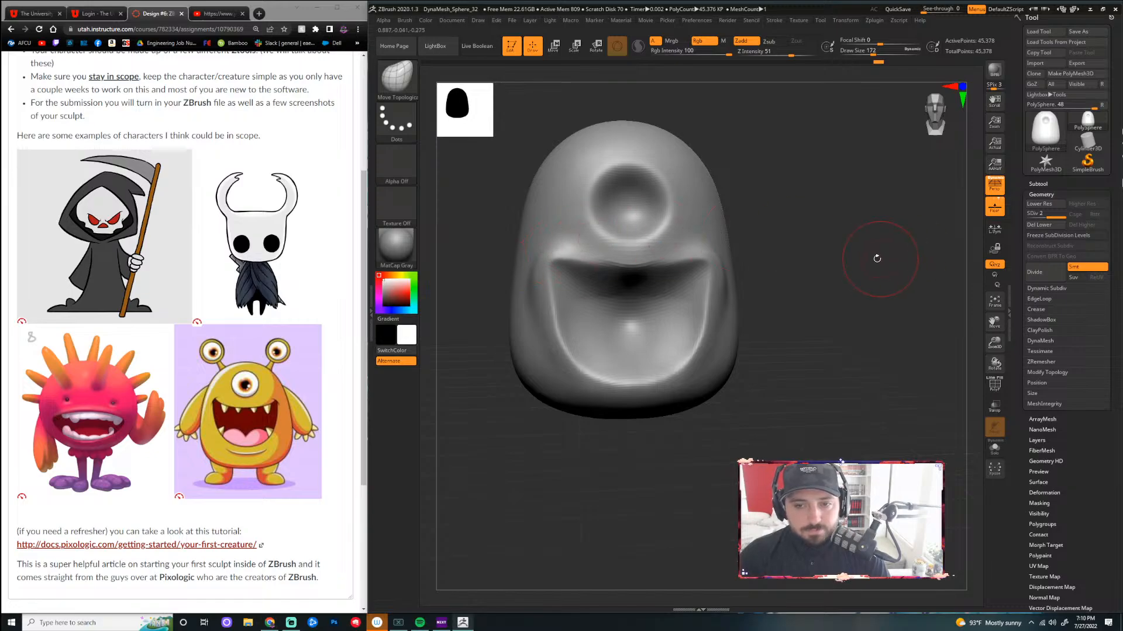
pyautogui.moveTo(875, 255)
pyautogui.mouseDown()
pyautogui.moveTo(772, 277)
pyautogui.moveTo(804, 300)
pyautogui.mouseUp()
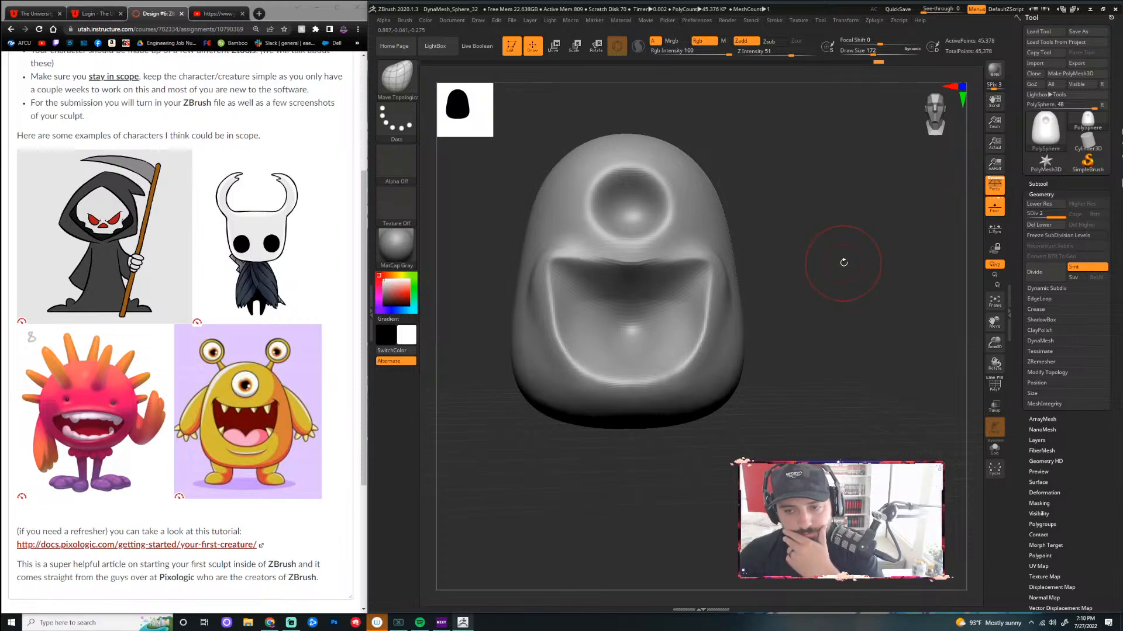
pyautogui.moveTo(844, 261); pyautogui.dragTo(646, 293)
pyautogui.moveTo(573, 258)
pyautogui.mouseDown()
pyautogui.moveTo(577, 246)
pyautogui.moveTo(555, 247)
pyautogui.mouseUp()
pyautogui.moveTo(850, 241); pyautogui.dragTo(639, 253)
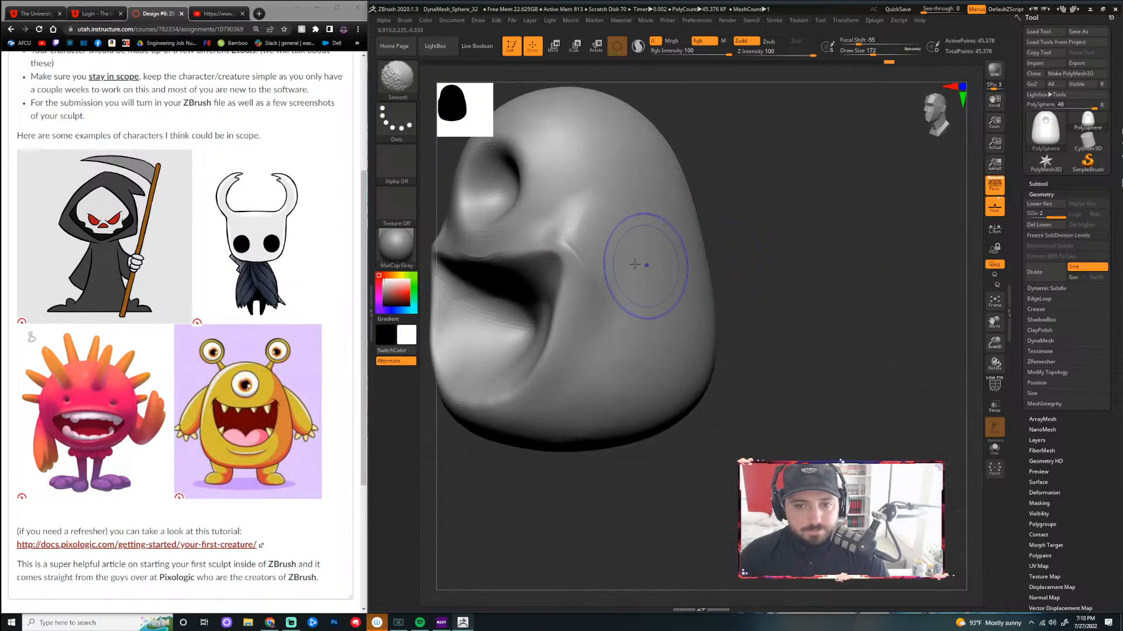
pyautogui.moveTo(775, 233)
pyautogui.mouseDown()
pyautogui.moveTo(844, 229)
pyautogui.moveTo(946, 252)
pyautogui.mouseUp()
pyautogui.hotkey('ctrl', 'z')
pyautogui.hotkey('ctrl', 'z')
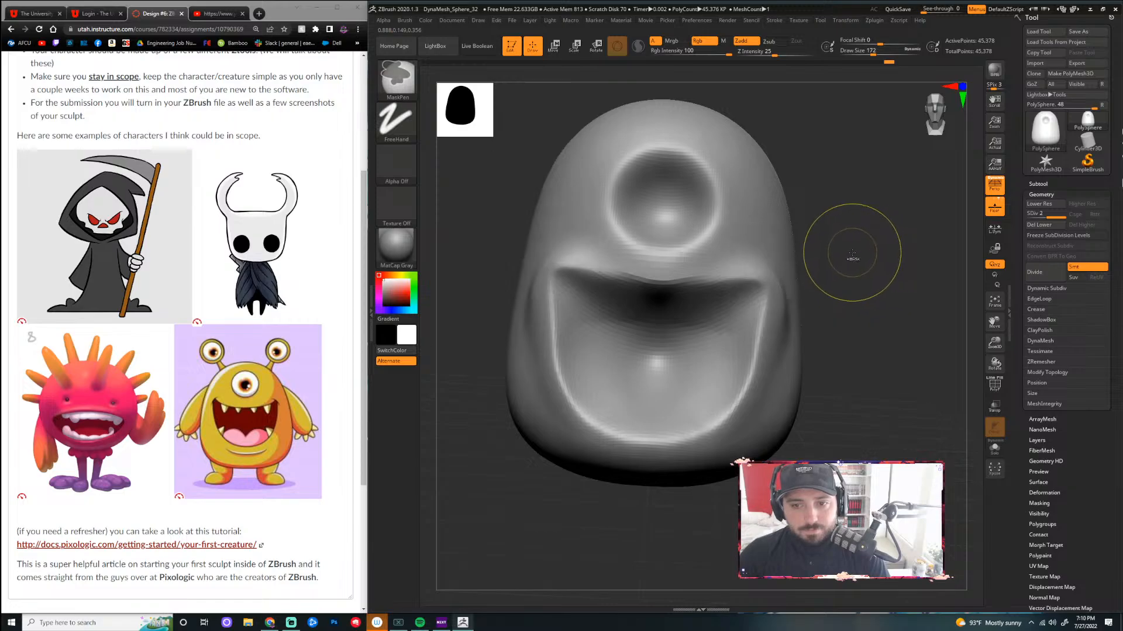
# Smooth the upper corners of the mouth from the front view
pyautogui.keyDown('shift'); pyautogui.moveTo(542, 279); pyautogui.dragTo(536, 273); pyautogui.keyUp('shift')
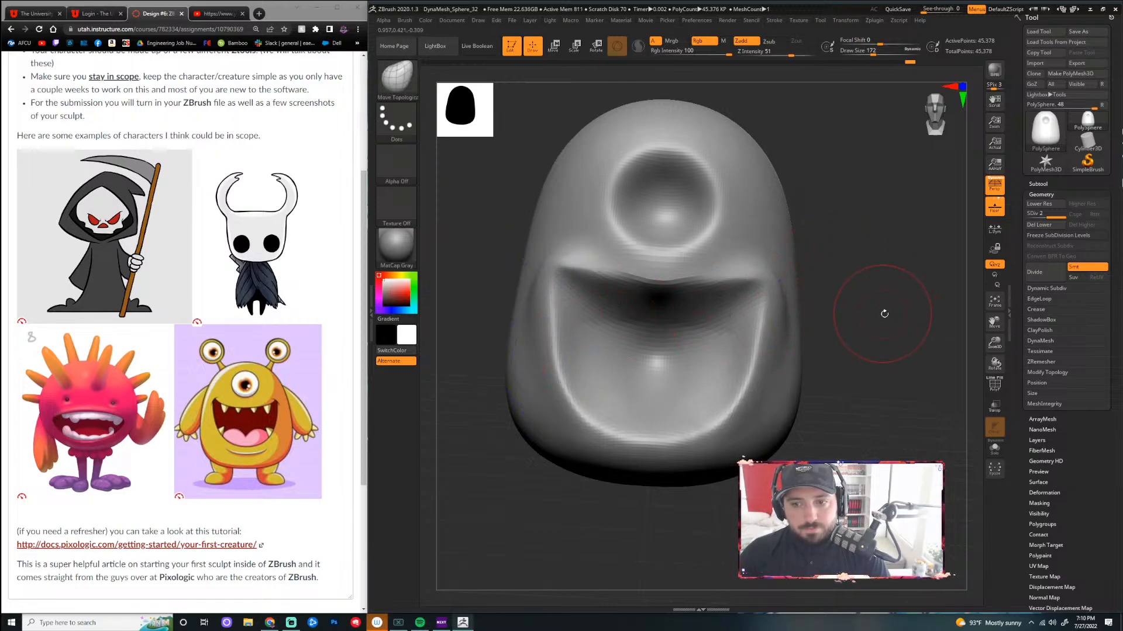
pyautogui.keyDown('shift'); pyautogui.moveTo(882, 314); pyautogui.dragTo(889, 313); pyautogui.keyUp('shift')
pyautogui.moveTo(871, 248)
pyautogui.keyDown('shift'); pyautogui.mouseDown()
pyautogui.moveTo(865, 306)
pyautogui.moveTo(890, 319)
pyautogui.moveTo(875, 326)
pyautogui.moveTo(829, 305)
pyautogui.moveTo(782, 318)
pyautogui.moveTo(810, 316)
pyautogui.moveTo(829, 328)
pyautogui.moveTo(791, 326)
pyautogui.moveTo(824, 336)
pyautogui.moveTo(834, 327)
pyautogui.mouseUp(); pyautogui.keyUp('shift')
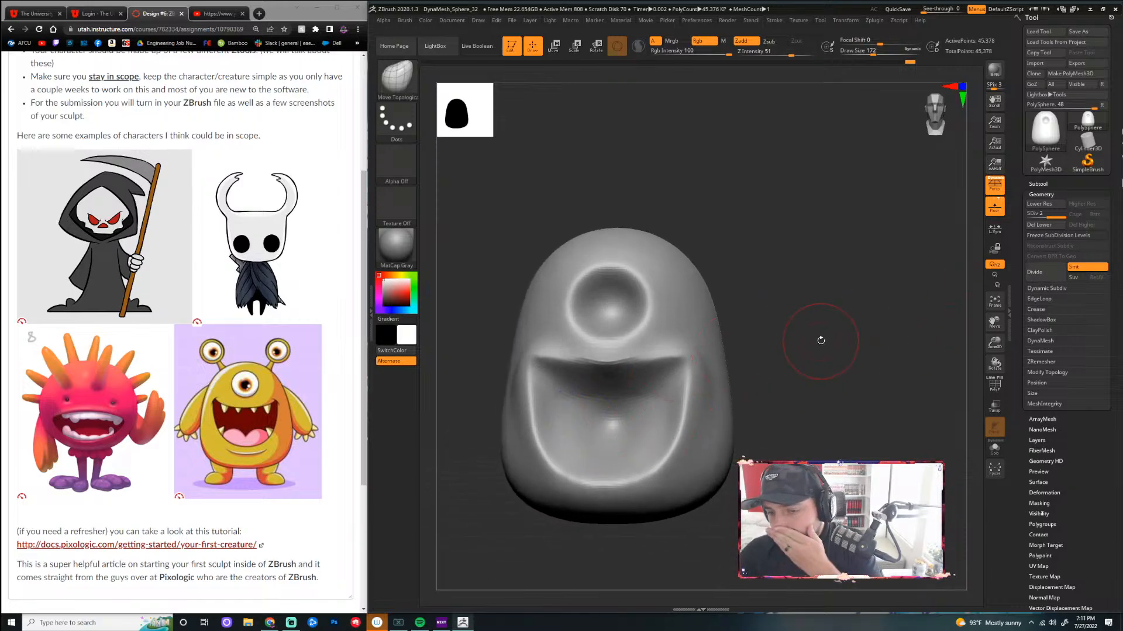
pyautogui.moveTo(823, 339)
pyautogui.mouseDown()
pyautogui.moveTo(852, 335)
pyautogui.moveTo(830, 342)
pyautogui.mouseUp()
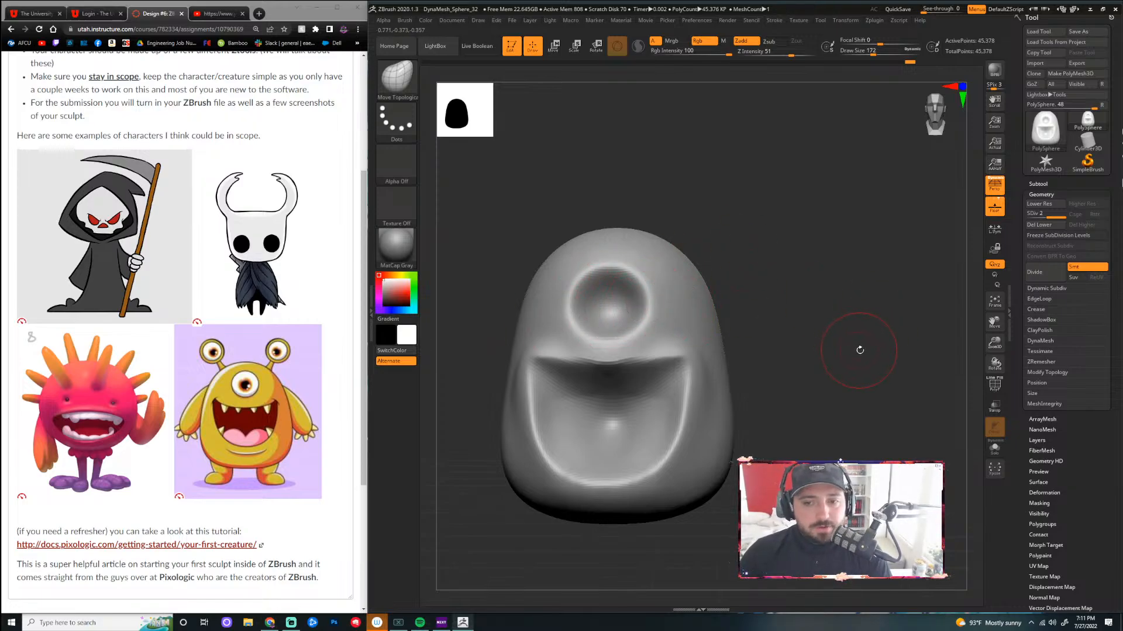
# Append a Sphere3D as a new subtool and make it the active subtool
pyautogui.moveTo(1040, 188); pyautogui.dragTo(1047, 177)
pyautogui.click(1038, 179)
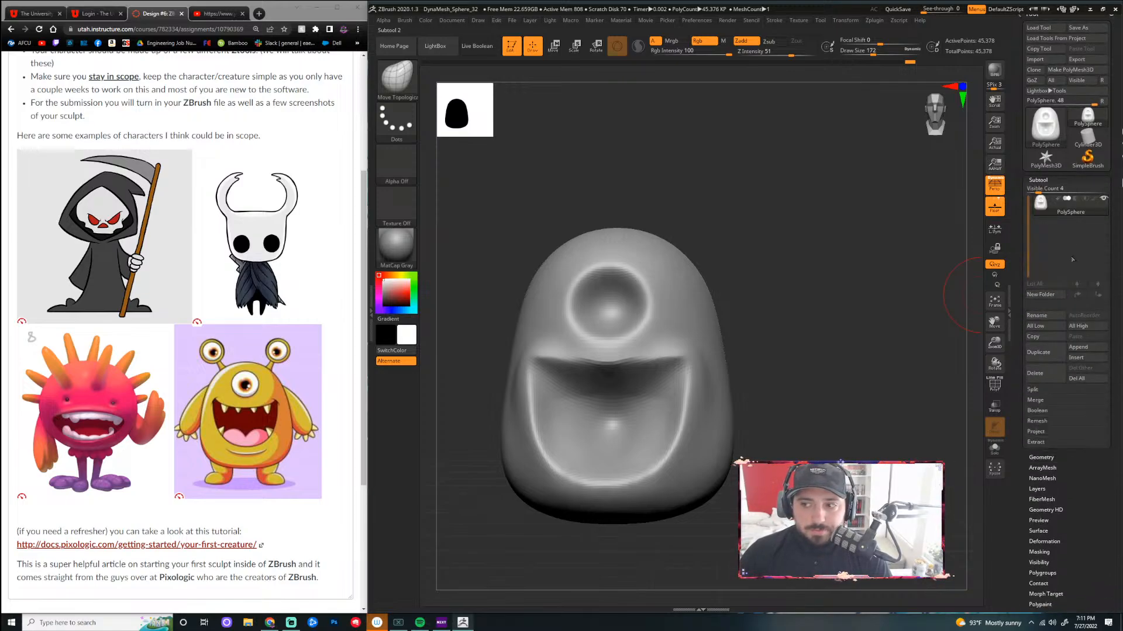
pyautogui.click(1078, 347)
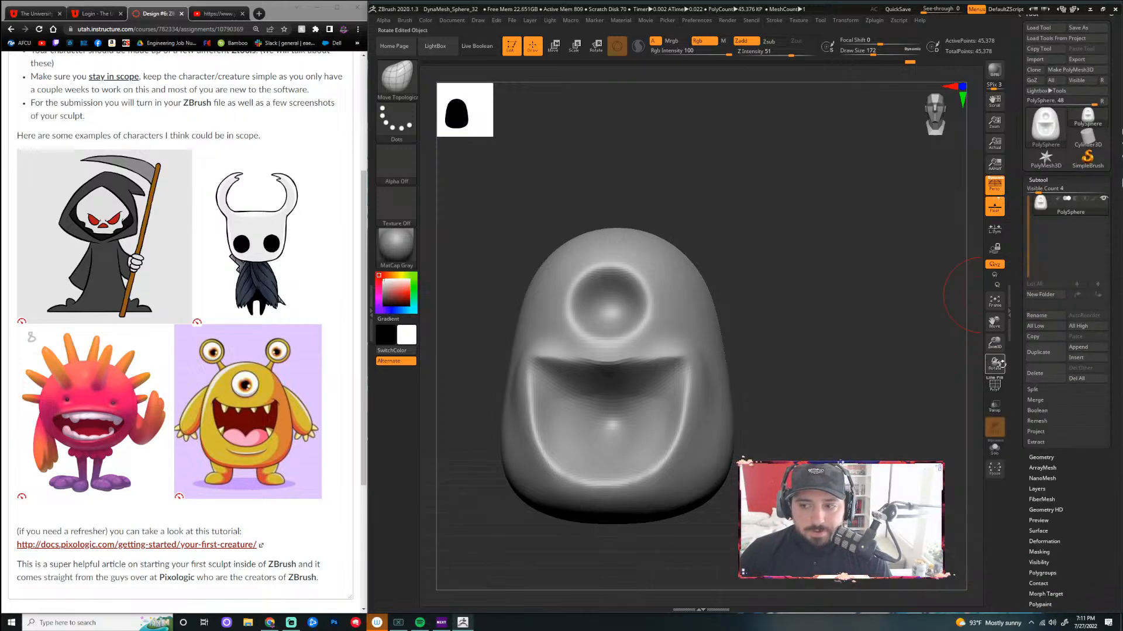
pyautogui.click(1078, 347)
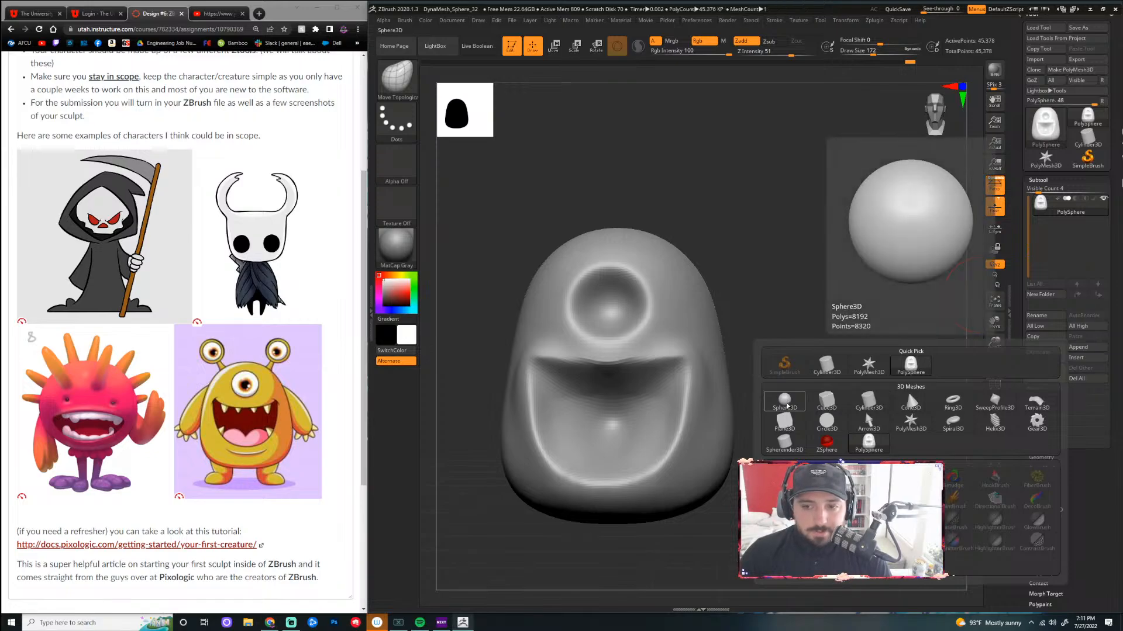
pyautogui.click(785, 404)
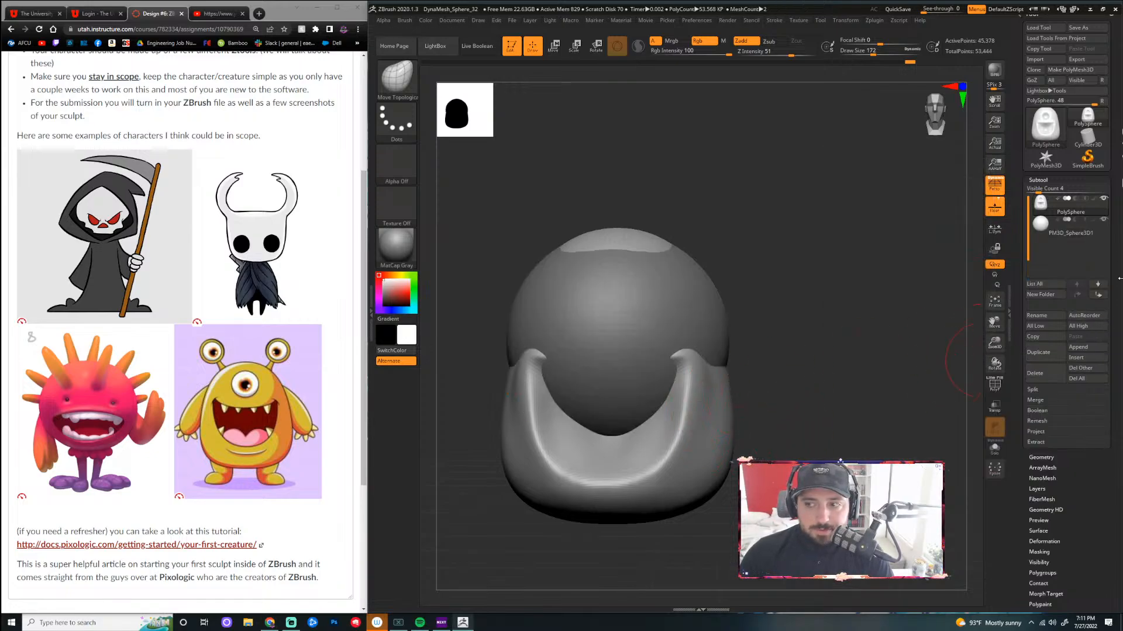
pyautogui.click(1058, 229)
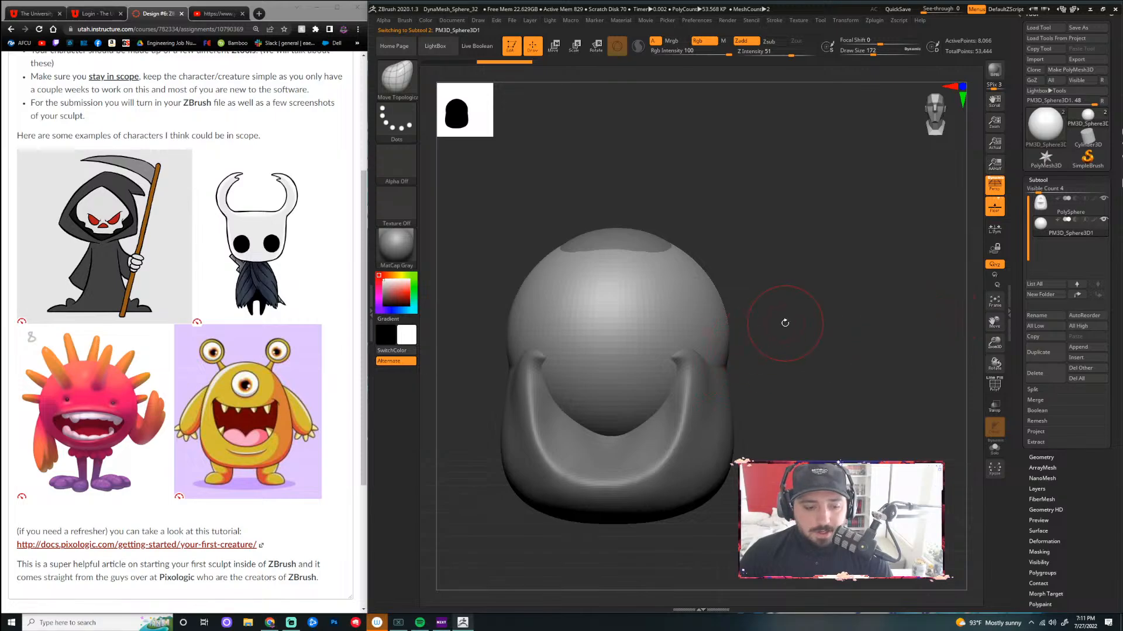
# Scale the sphere down to eyeball size and move it into the eye socket
pyautogui.press('r')
pyautogui.moveTo(619, 340); pyautogui.dragTo(610, 346)
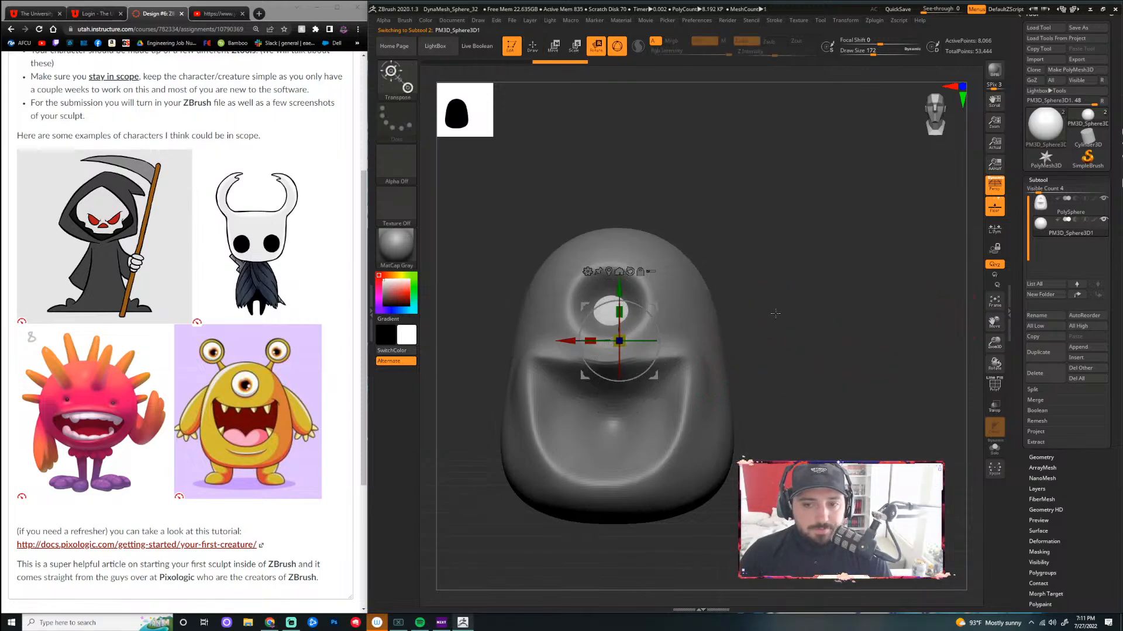
pyautogui.moveTo(702, 323); pyautogui.dragTo(749, 320)
pyautogui.moveTo(574, 347); pyautogui.dragTo(545, 350)
pyautogui.moveTo(585, 292); pyautogui.dragTo(585, 272)
pyautogui.moveTo(588, 322); pyautogui.dragTo(569, 329)
pyautogui.keyDown('shift'); pyautogui.moveTo(797, 296); pyautogui.dragTo(827, 296); pyautogui.keyUp('shift')
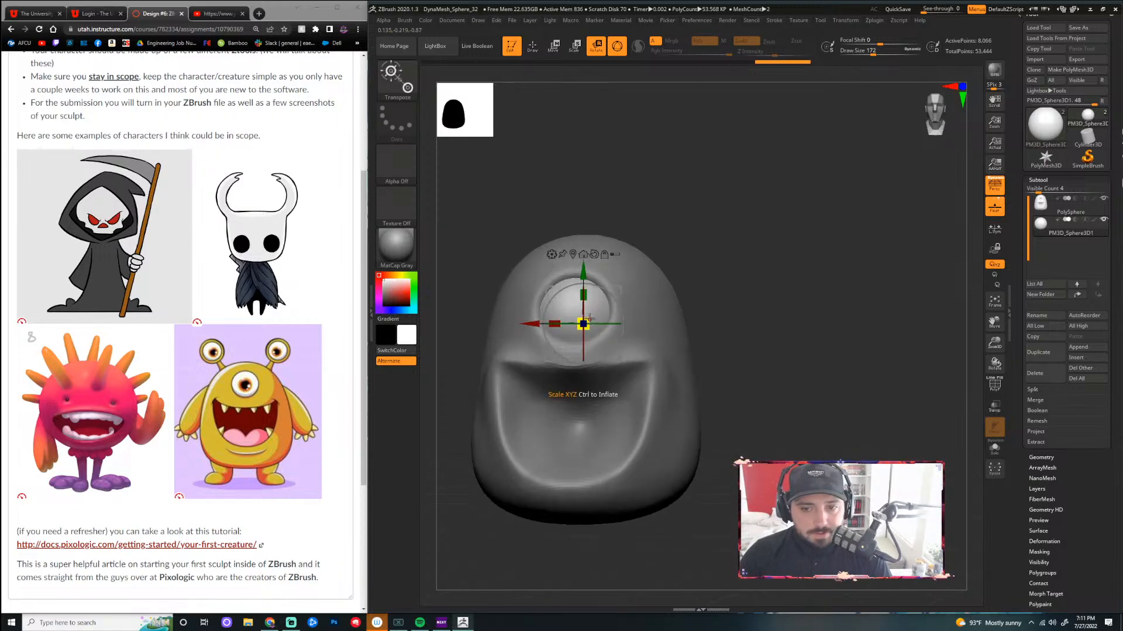
# Fine-tune the eyeball's size, then move it forward and slightly up in the socket
pyautogui.moveTo(587, 323); pyautogui.dragTo(577, 320)
pyautogui.moveTo(706, 286); pyautogui.dragTo(817, 293)
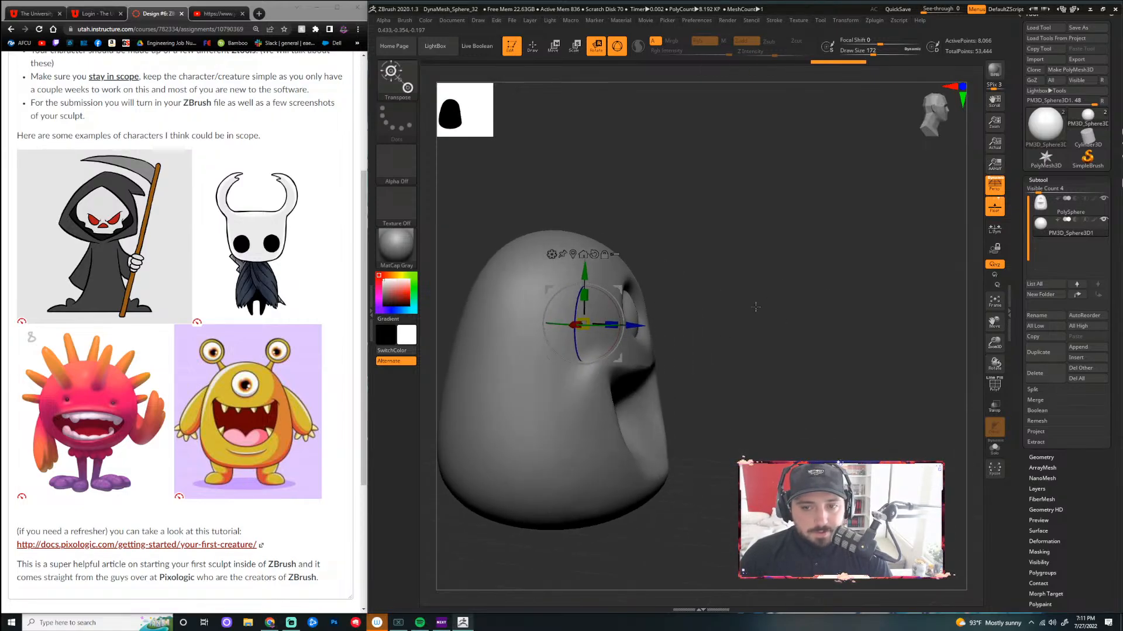
pyautogui.moveTo(643, 320); pyautogui.dragTo(649, 320)
pyautogui.moveTo(597, 274); pyautogui.dragTo(598, 271)
pyautogui.keyDown('shift'); pyautogui.moveTo(772, 279); pyautogui.dragTo(752, 279); pyautogui.keyUp('shift')
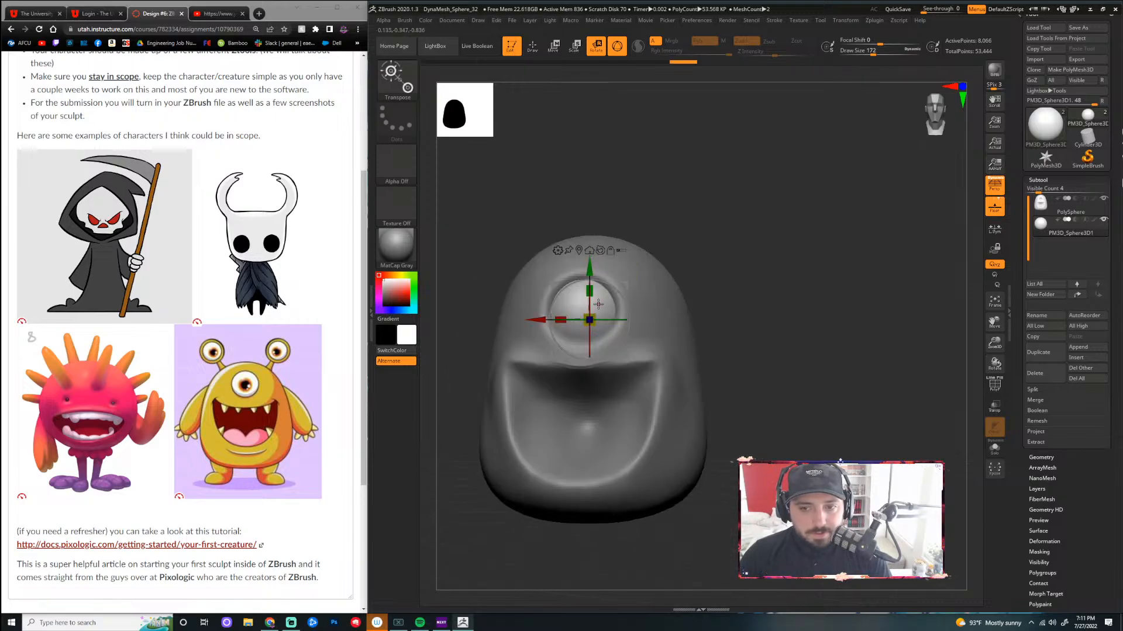
pyautogui.keyDown('alt'); pyautogui.moveTo(722, 239); pyautogui.dragTo(784, 243); pyautogui.keyUp('alt')
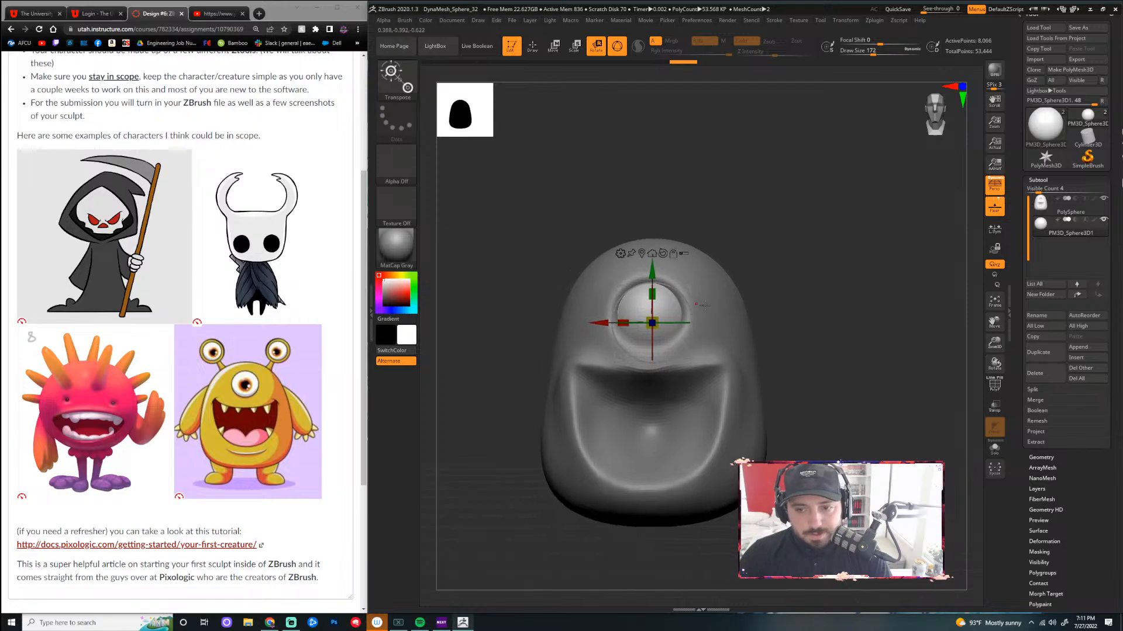
# Rotate the eyeball a quarter turn so its pole faces forward, and turn off the perspective view
pyautogui.moveTo(650, 310); pyautogui.dragTo(643, 369)
pyautogui.keyDown('alt'); pyautogui.moveTo(811, 284); pyautogui.dragTo(863, 297); pyautogui.keyUp('alt')
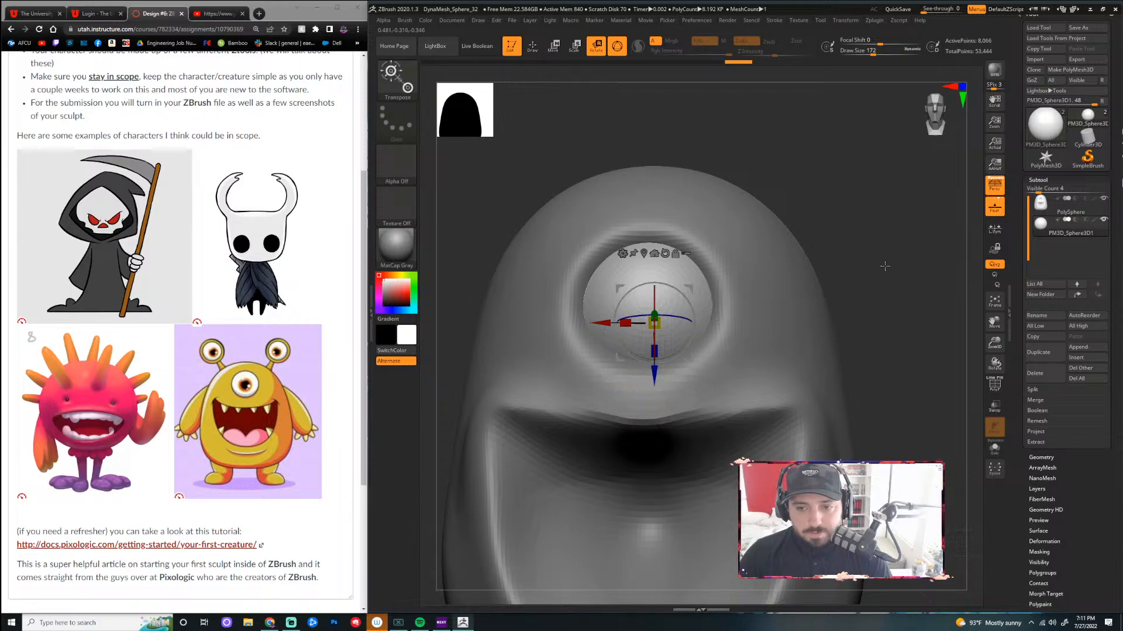
pyautogui.click(995, 184)
pyautogui.scroll(-3, 819, 298)
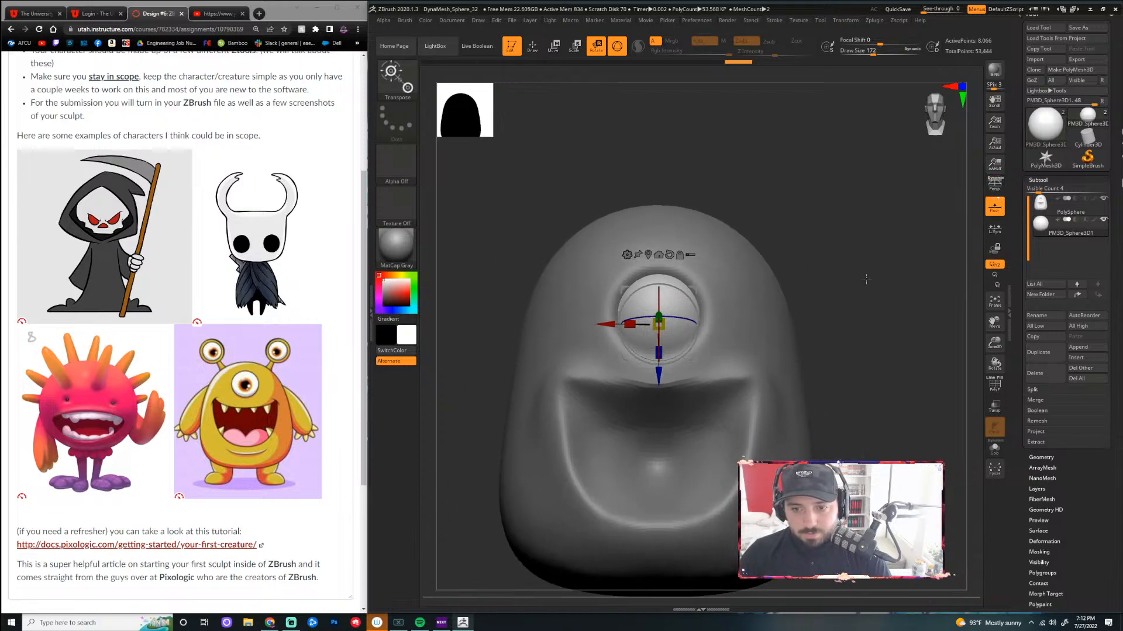
# Nudge the eyeball sideways along X to center it in the socket
pyautogui.moveTo(582, 327)
pyautogui.mouseDown()
pyautogui.moveTo(538, 328)
pyautogui.moveTo(591, 328)
pyautogui.mouseUp()
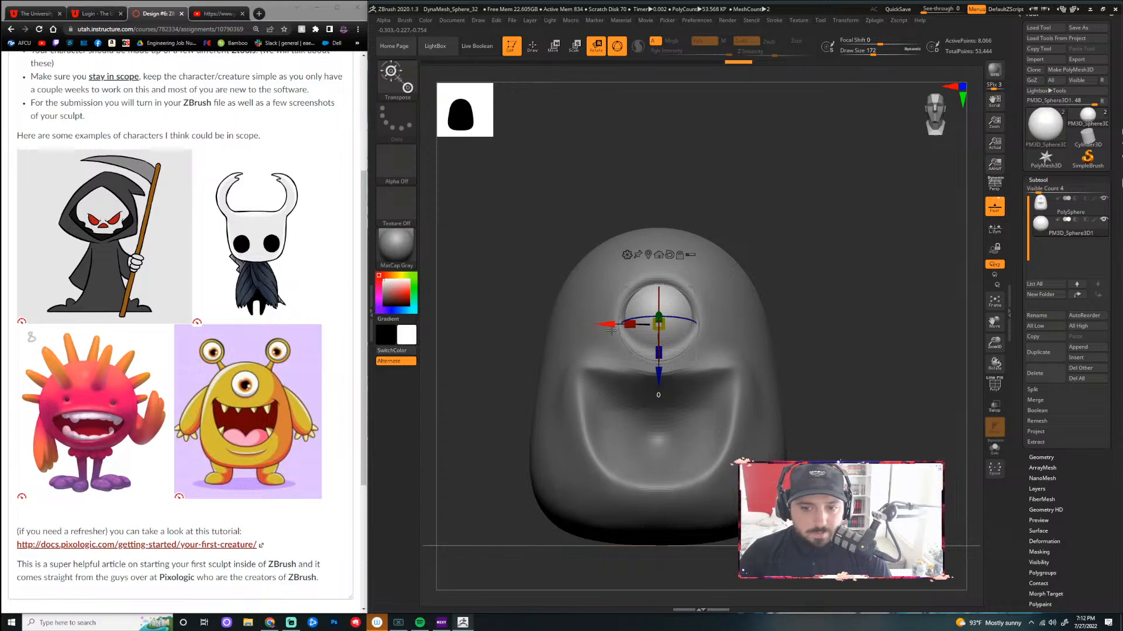
pyautogui.moveTo(611, 331)
pyautogui.mouseDown()
pyautogui.moveTo(605, 323)
pyautogui.moveTo(611, 340)
pyautogui.mouseUp()
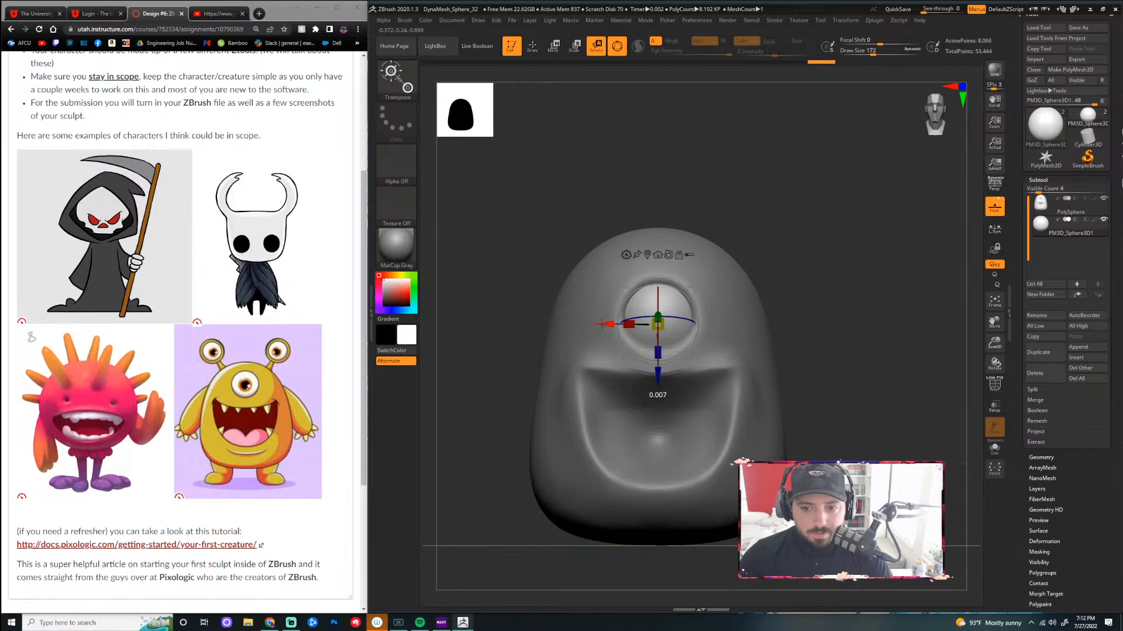
pyautogui.moveTo(603, 324); pyautogui.dragTo(601, 324)
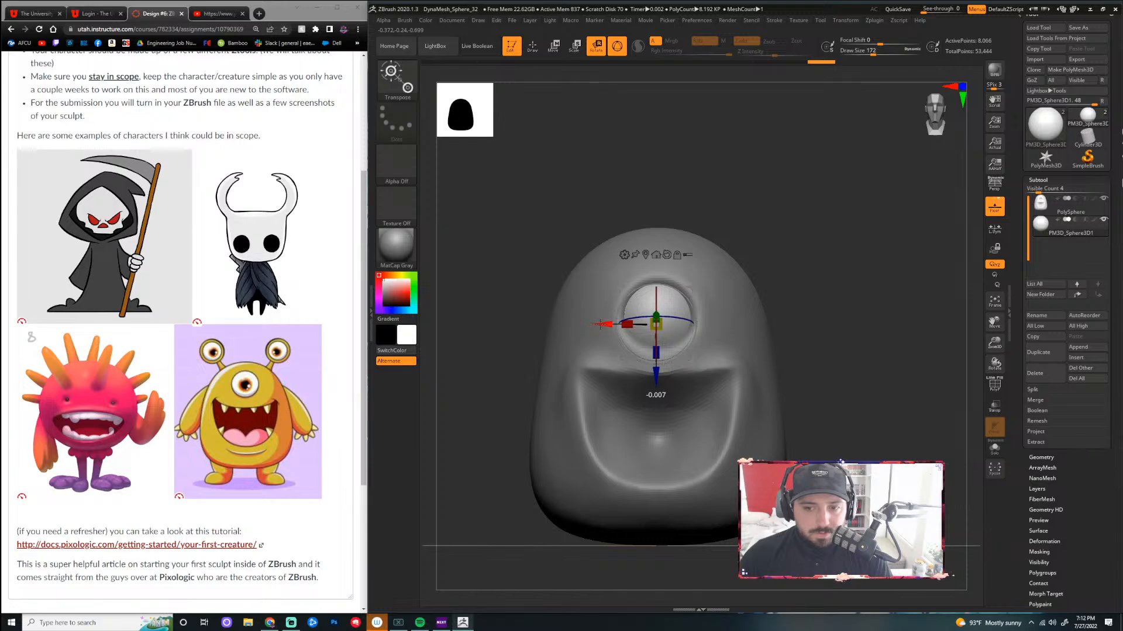
pyautogui.moveTo(601, 324); pyautogui.dragTo(601, 325)
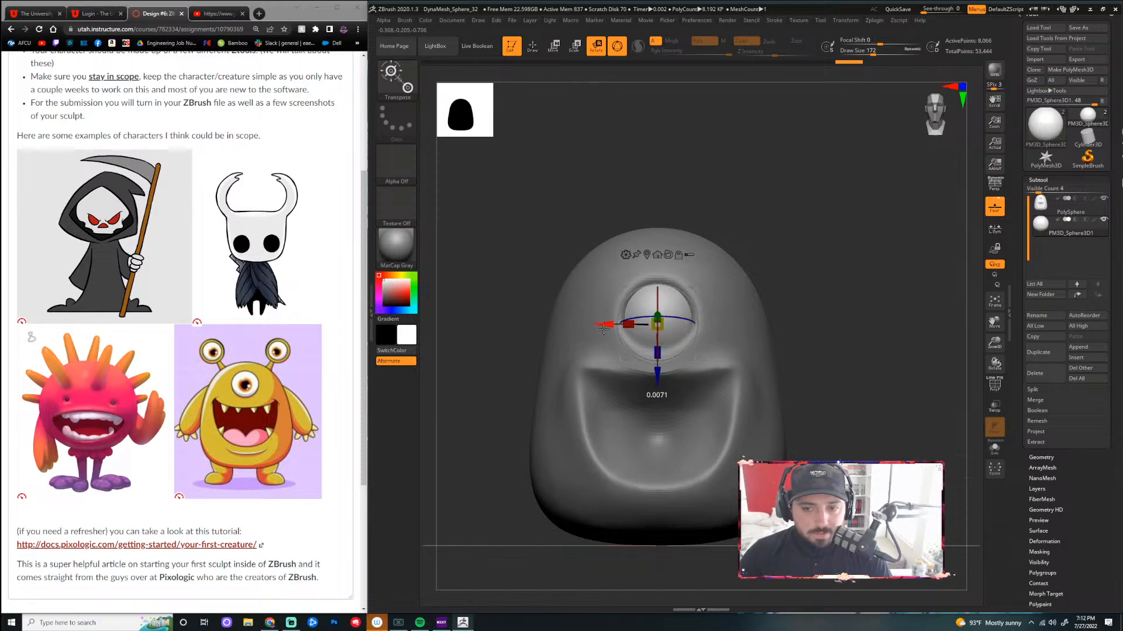
pyautogui.moveTo(604, 329)
pyautogui.mouseDown()
pyautogui.moveTo(642, 334)
pyautogui.moveTo(619, 324)
pyautogui.mouseUp()
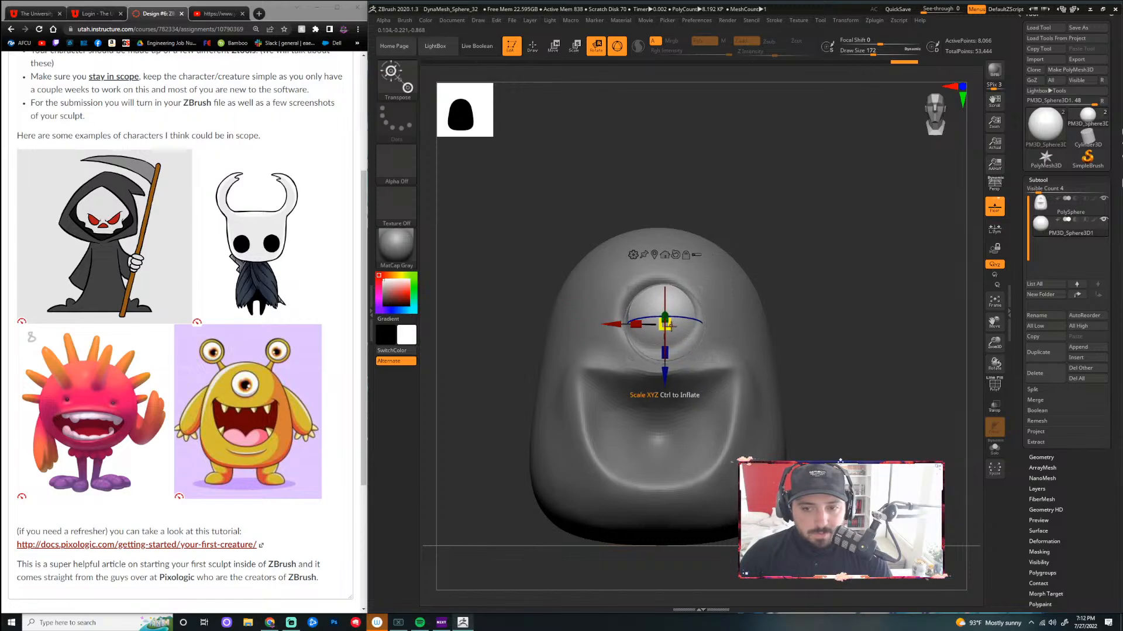
# Move the eyeball farther forward in the socket and lower it slightly
pyautogui.moveTo(782, 295); pyautogui.dragTo(837, 297)
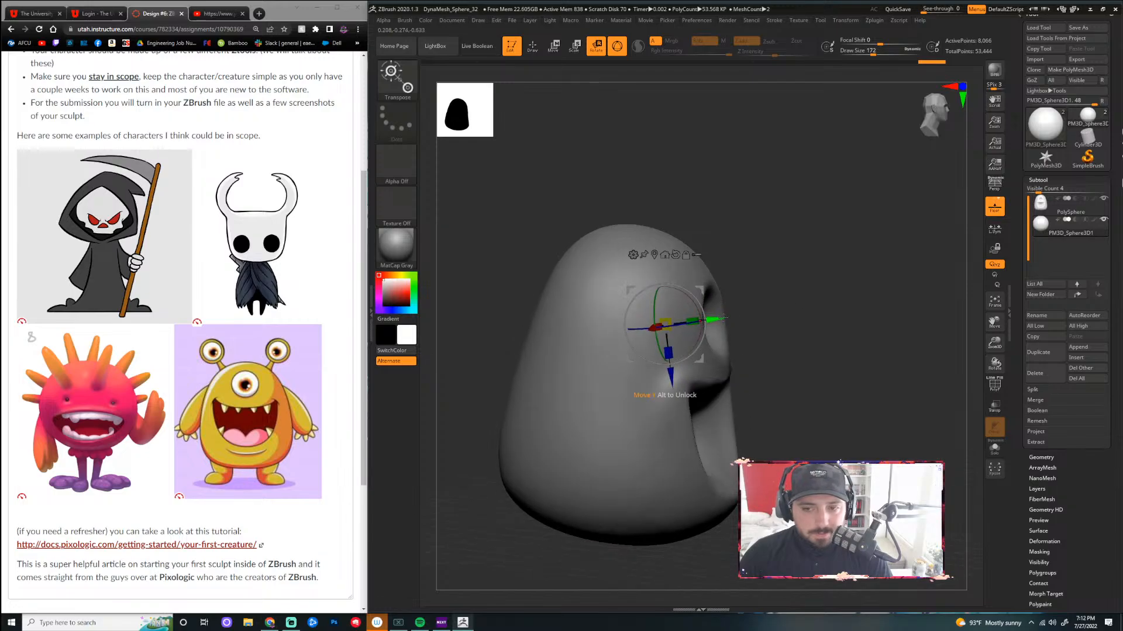
pyautogui.moveTo(718, 322)
pyautogui.mouseDown()
pyautogui.moveTo(758, 323)
pyautogui.moveTo(740, 324)
pyautogui.mouseUp()
pyautogui.moveTo(819, 304); pyautogui.dragTo(757, 304)
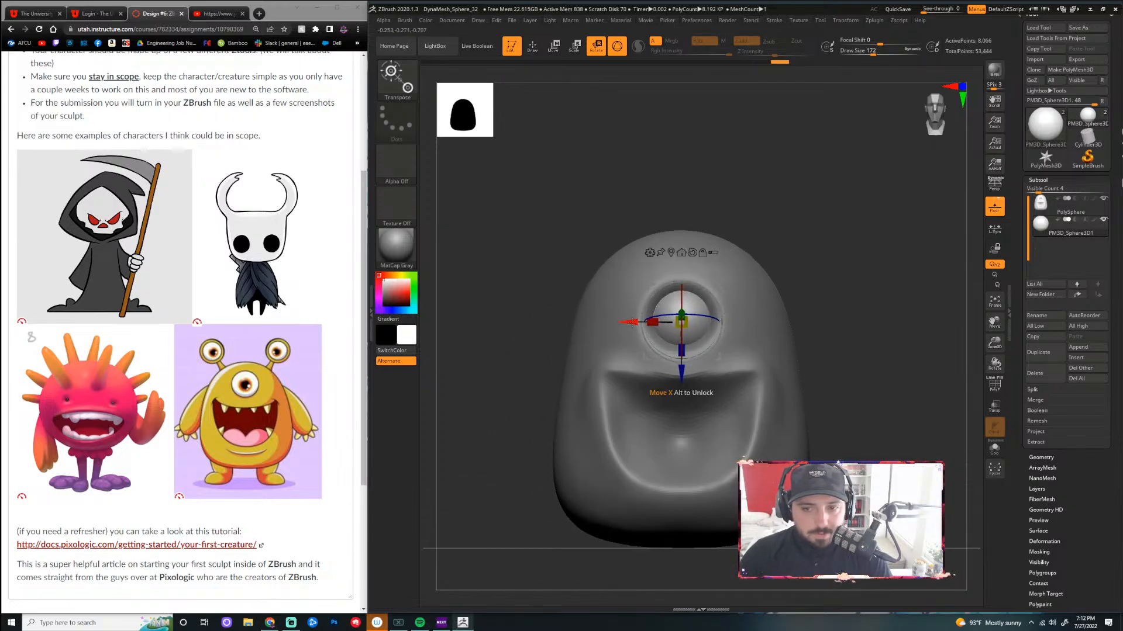
pyautogui.moveTo(682, 372); pyautogui.dragTo(685, 383)
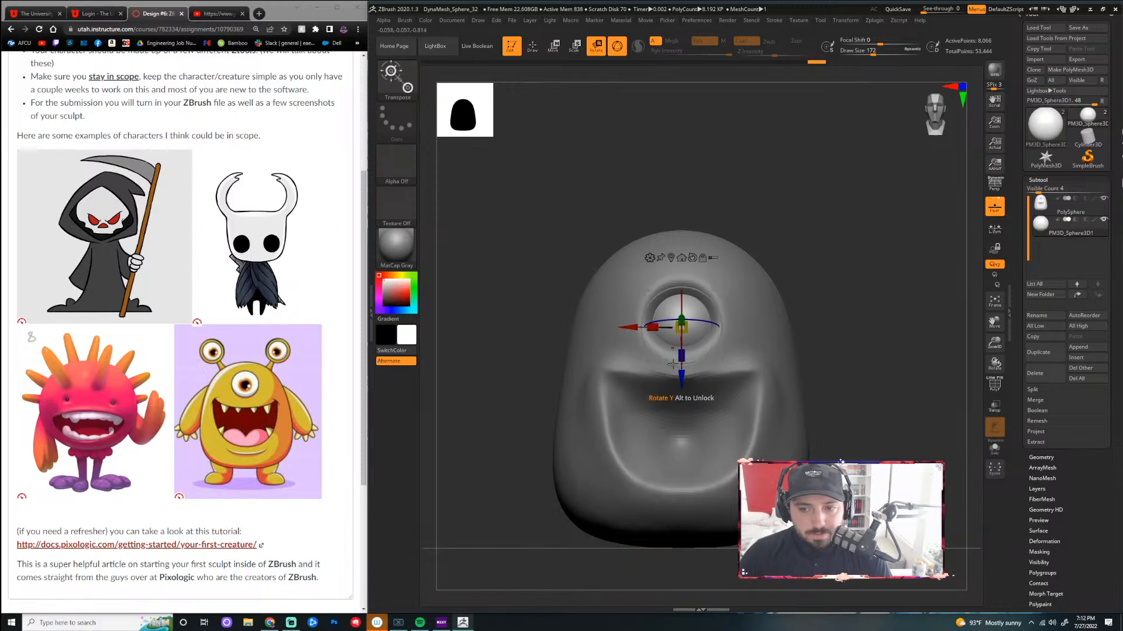
# Nudge the eyeball very slightly along X to refine its centering in the socket
pyautogui.moveTo(625, 326); pyautogui.dragTo(626, 324)
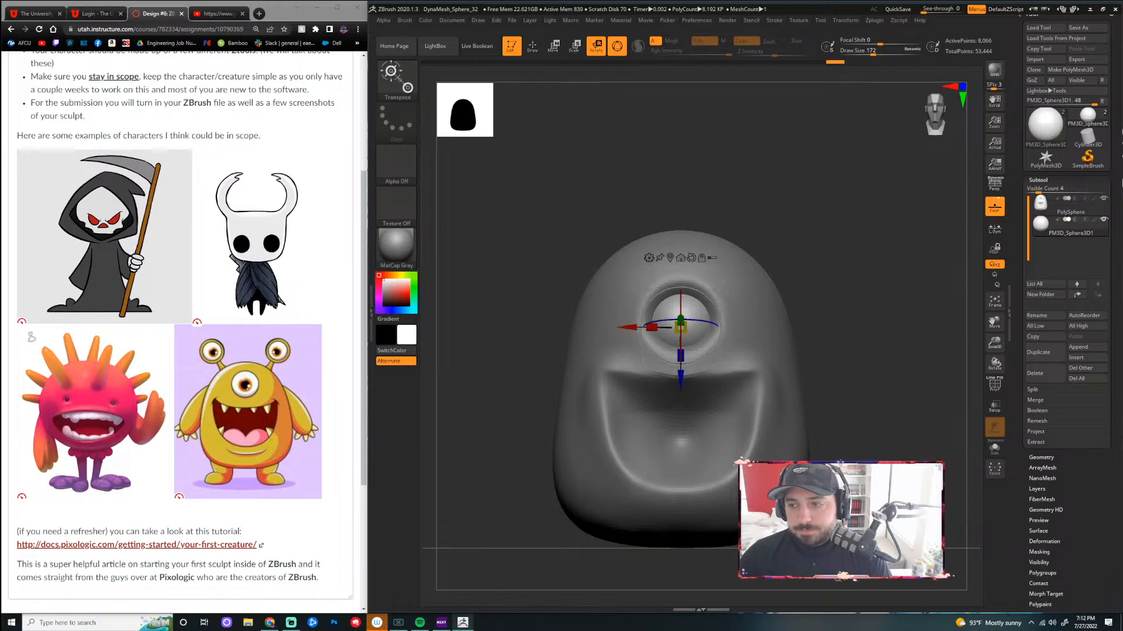
pyautogui.scroll(-5, 1092, 401)
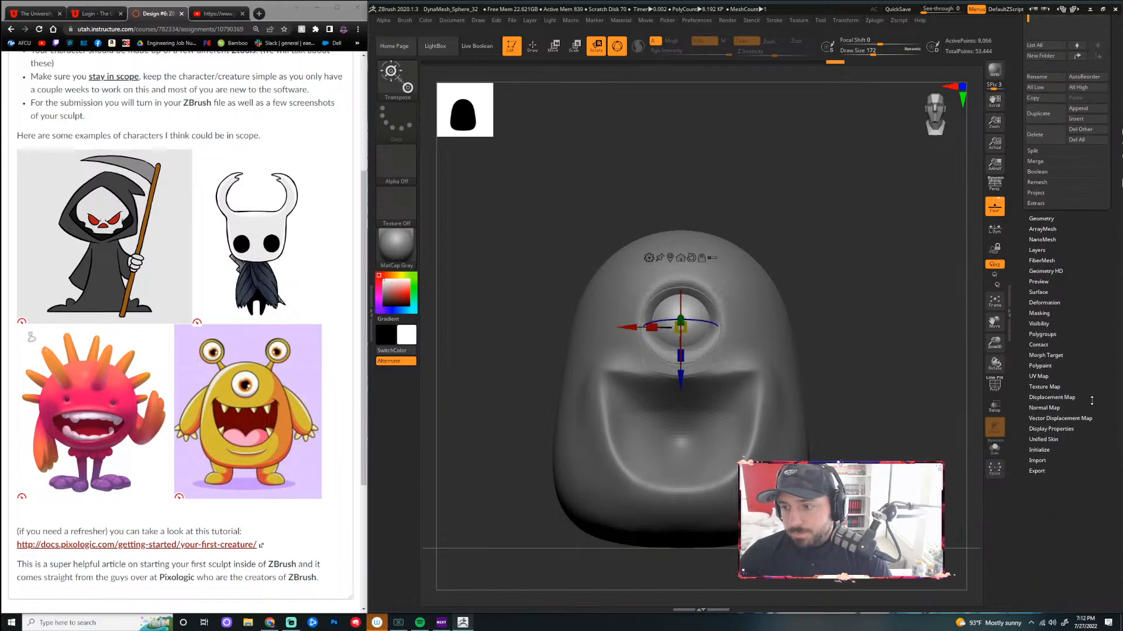
pyautogui.click(1044, 303)
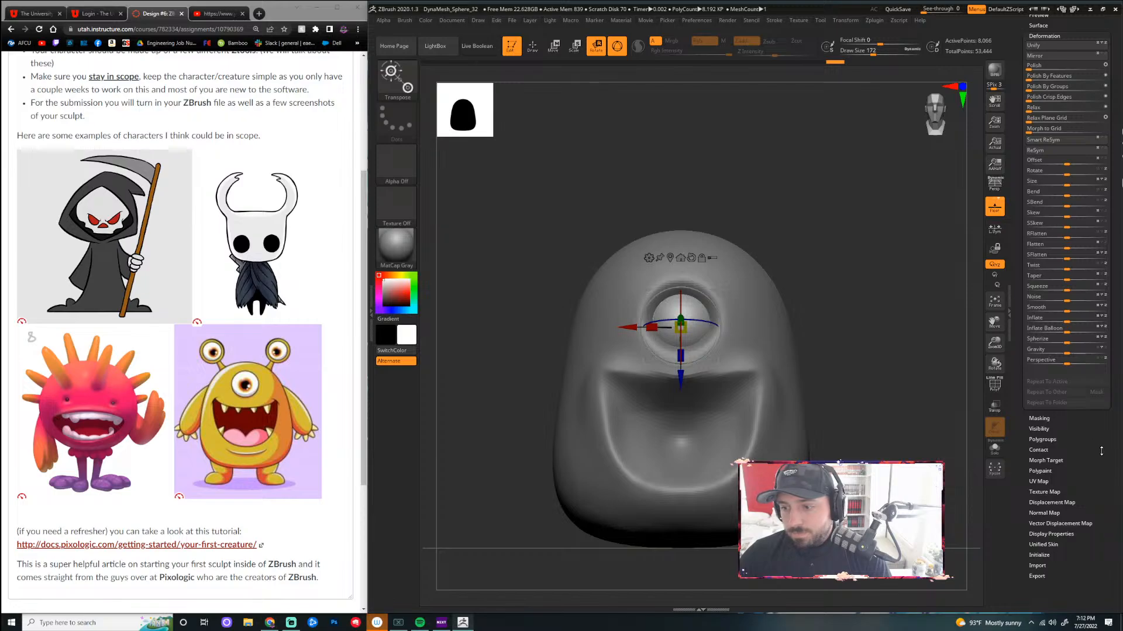
pyautogui.moveTo(1117, 242); pyautogui.dragTo(1116, 313)
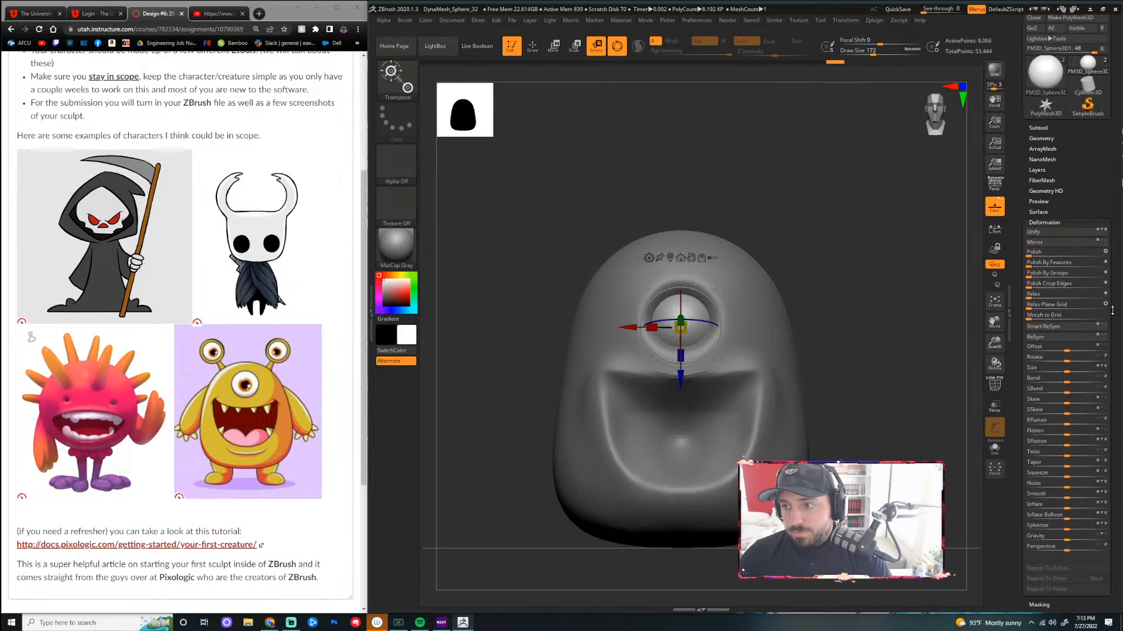
pyautogui.click(1044, 223)
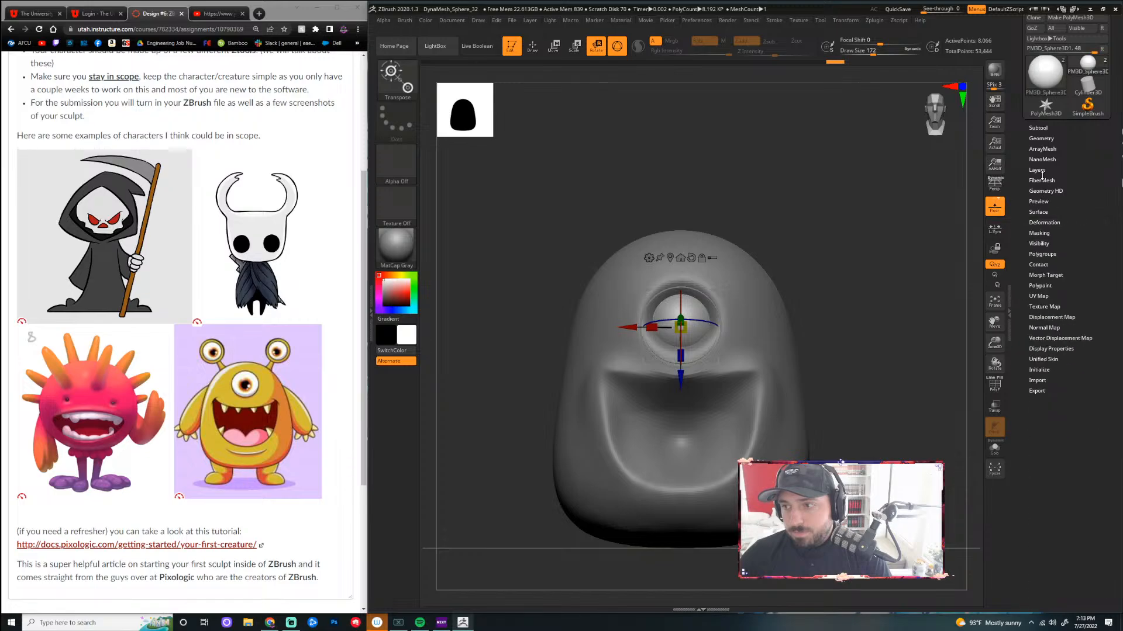
pyautogui.click(1038, 128)
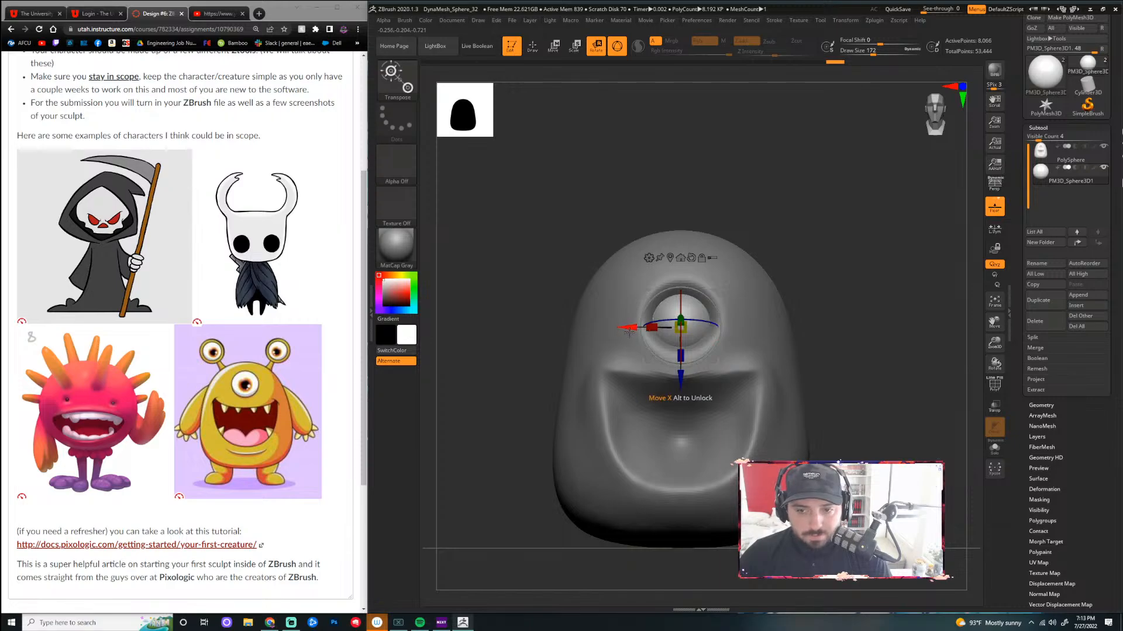
pyautogui.moveTo(629, 332); pyautogui.dragTo(495, 331)
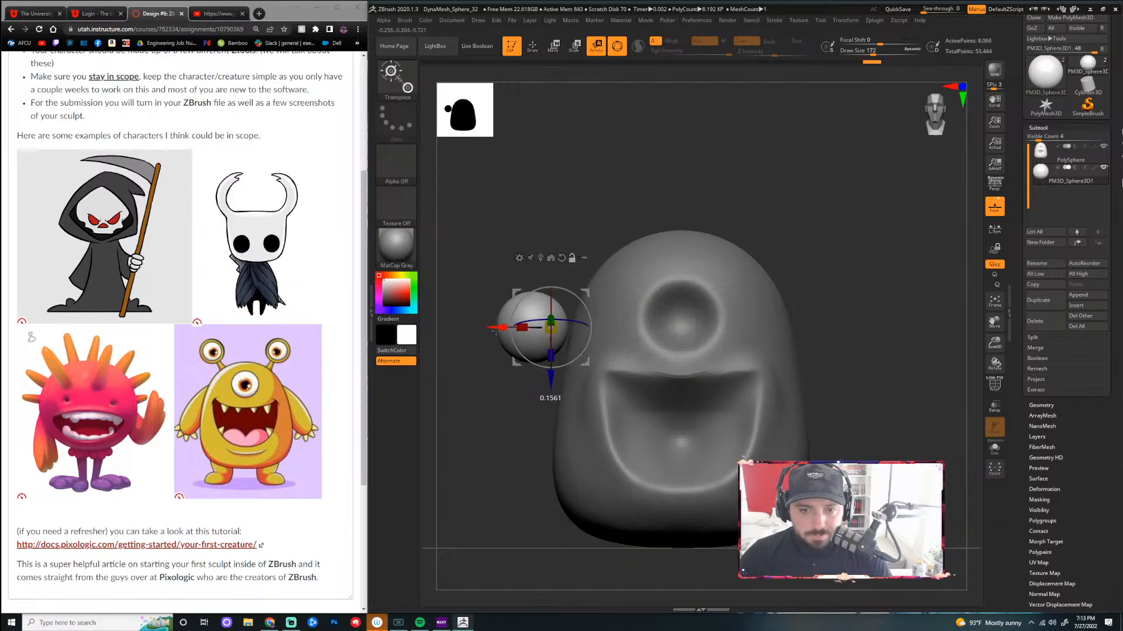
pyautogui.hotkey('ctrl', 'z')
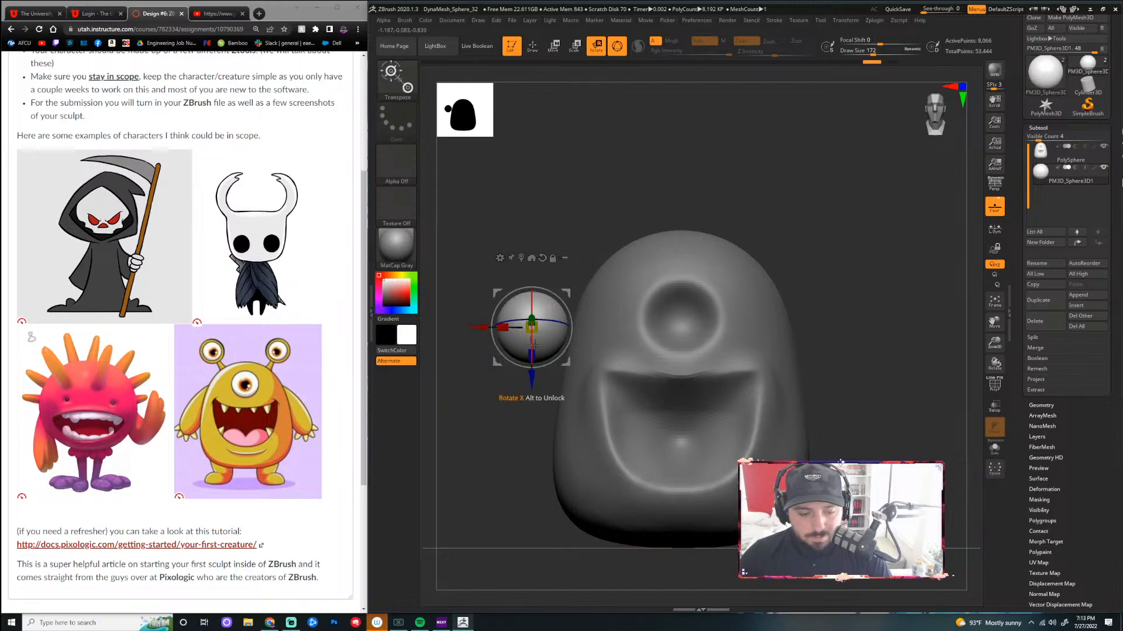
pyautogui.keyDown('ctrl'); pyautogui.moveTo(481, 328); pyautogui.dragTo(626, 334); pyautogui.keyUp('ctrl')
pyautogui.hotkey('ctrl', 'z')
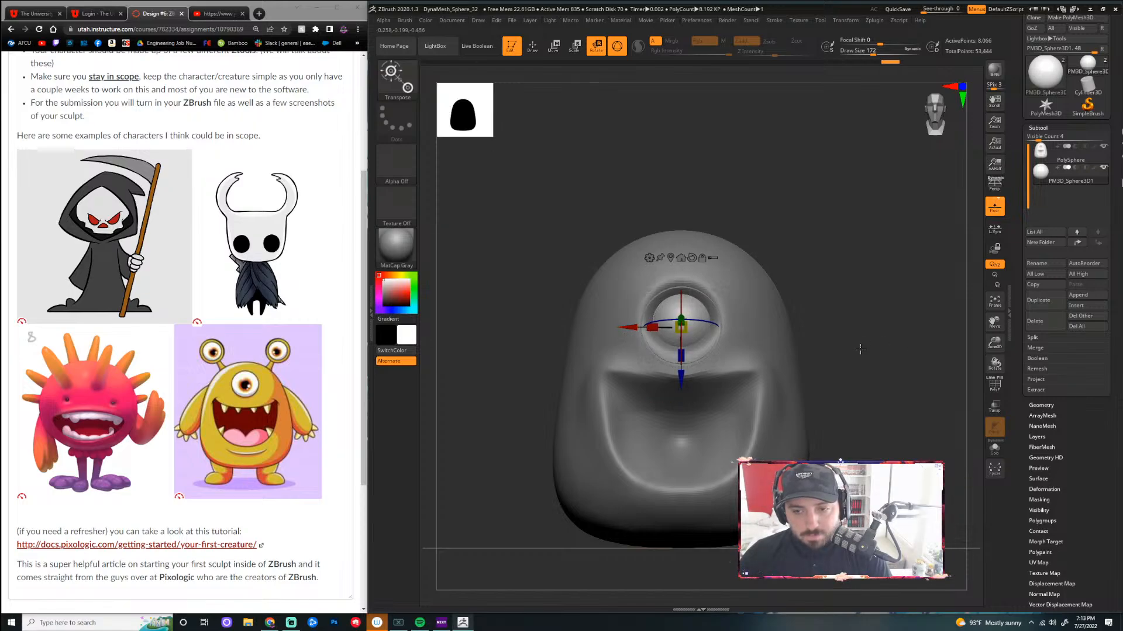
# Fine-tune the eyeball's depth and height in the socket from an angled side view, and check it from the front
pyautogui.press('q')
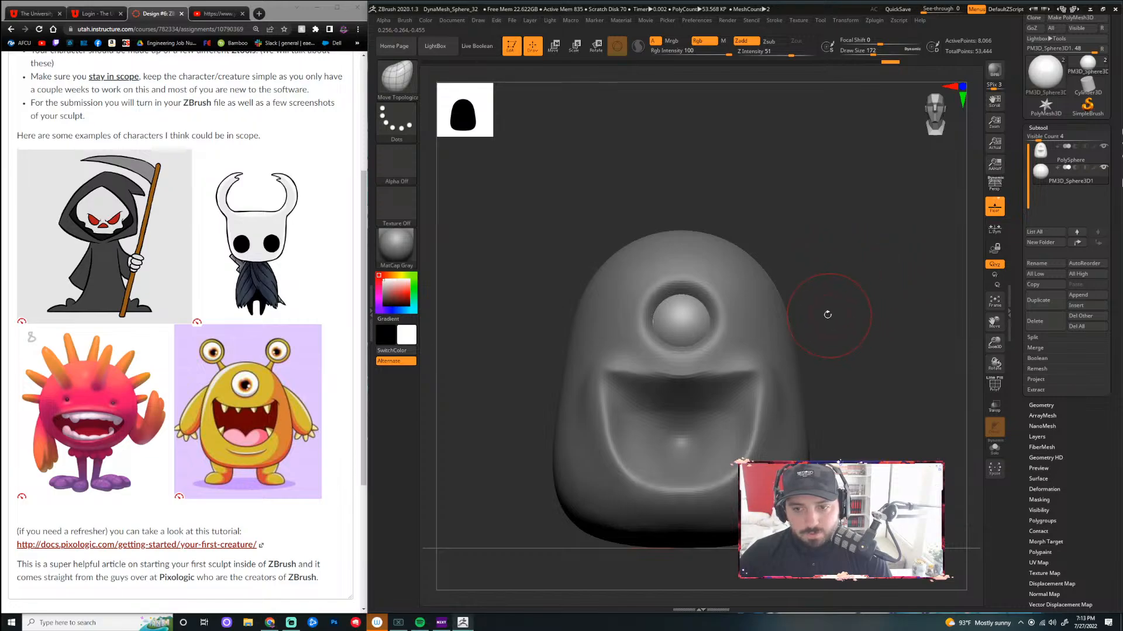
pyautogui.moveTo(827, 314)
pyautogui.keyDown('alt'); pyautogui.mouseDown()
pyautogui.moveTo(848, 318)
pyautogui.moveTo(793, 309)
pyautogui.moveTo(795, 325)
pyautogui.moveTo(847, 331)
pyautogui.mouseUp(); pyautogui.keyUp('alt')
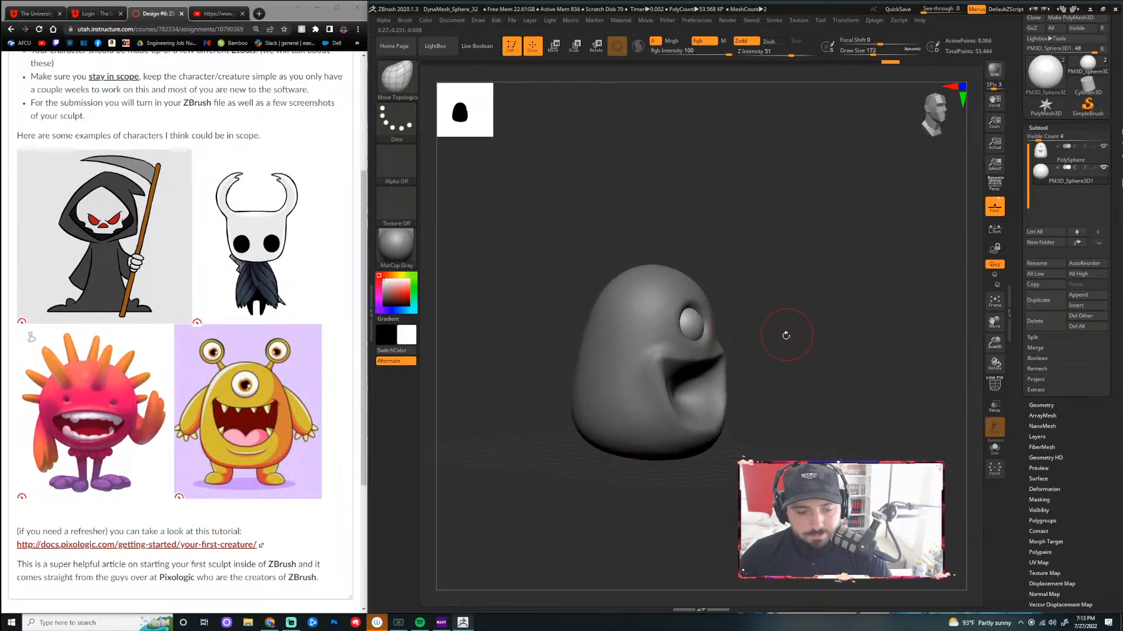
pyautogui.press('w')
pyautogui.moveTo(721, 321); pyautogui.dragTo(725, 321)
pyautogui.moveTo(695, 387); pyautogui.dragTo(695, 383)
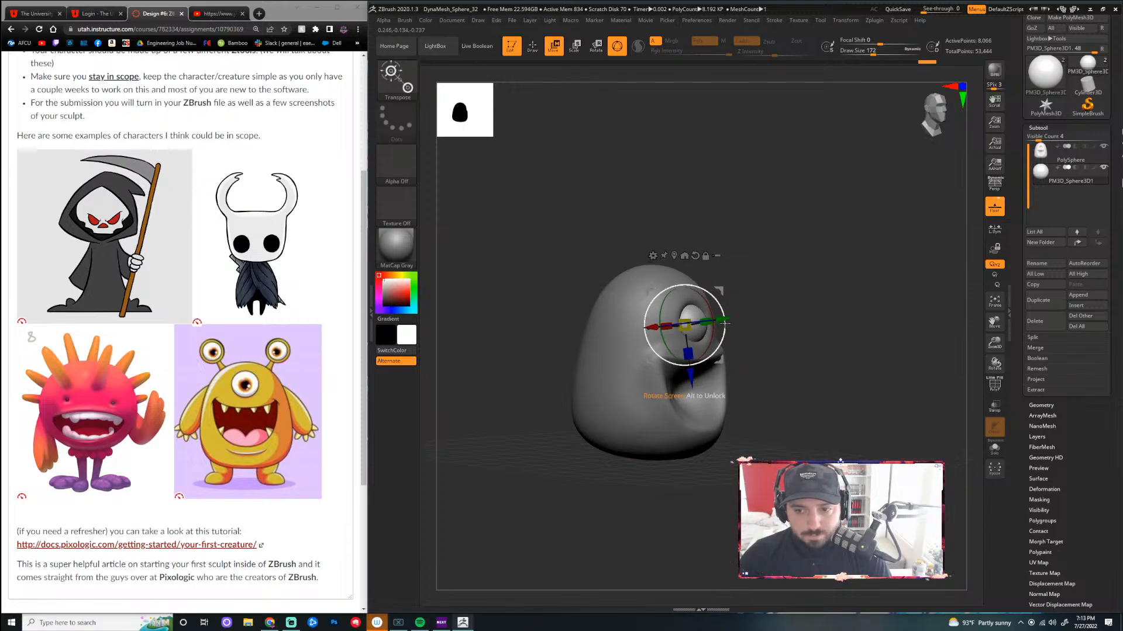
pyautogui.moveTo(725, 318); pyautogui.dragTo(724, 319)
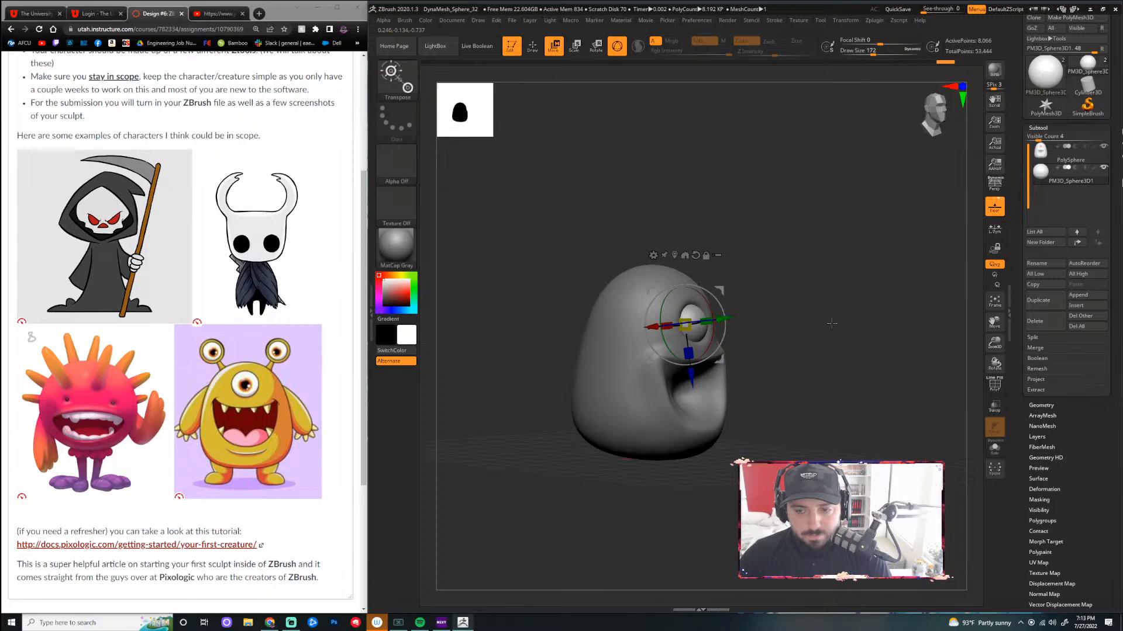
pyautogui.keyDown('shift'); pyautogui.moveTo(831, 324); pyautogui.dragTo(812, 323); pyautogui.keyUp('shift')
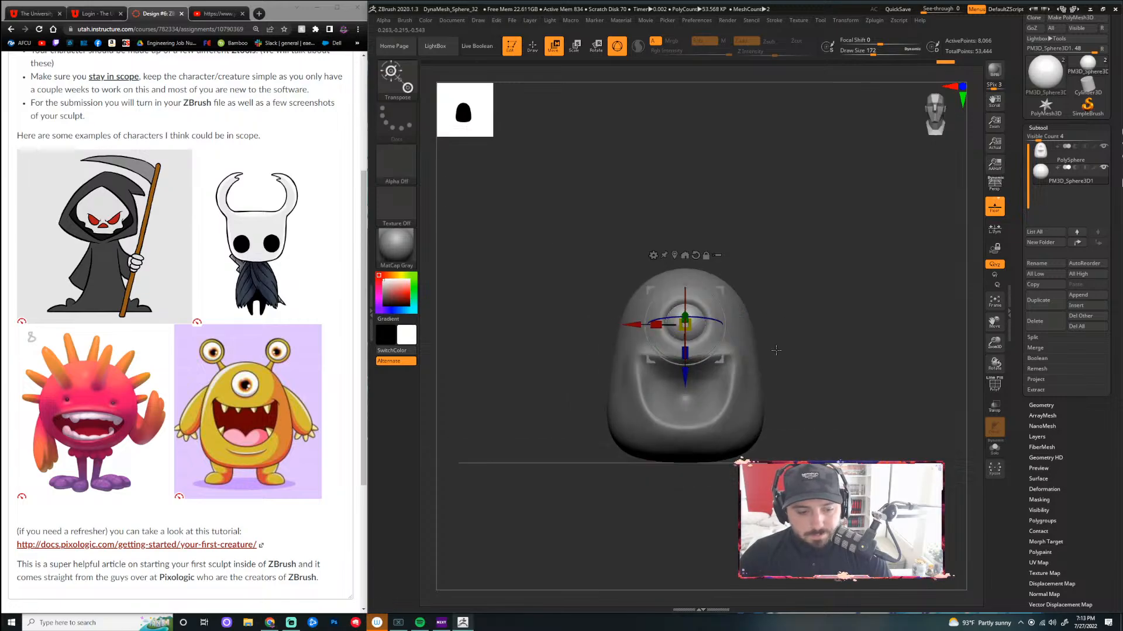
# Switch back to Draw mode and hide the interface shelves around the canvas to enlarge the view of the monster
pyautogui.press('q')
pyautogui.press('Tab')
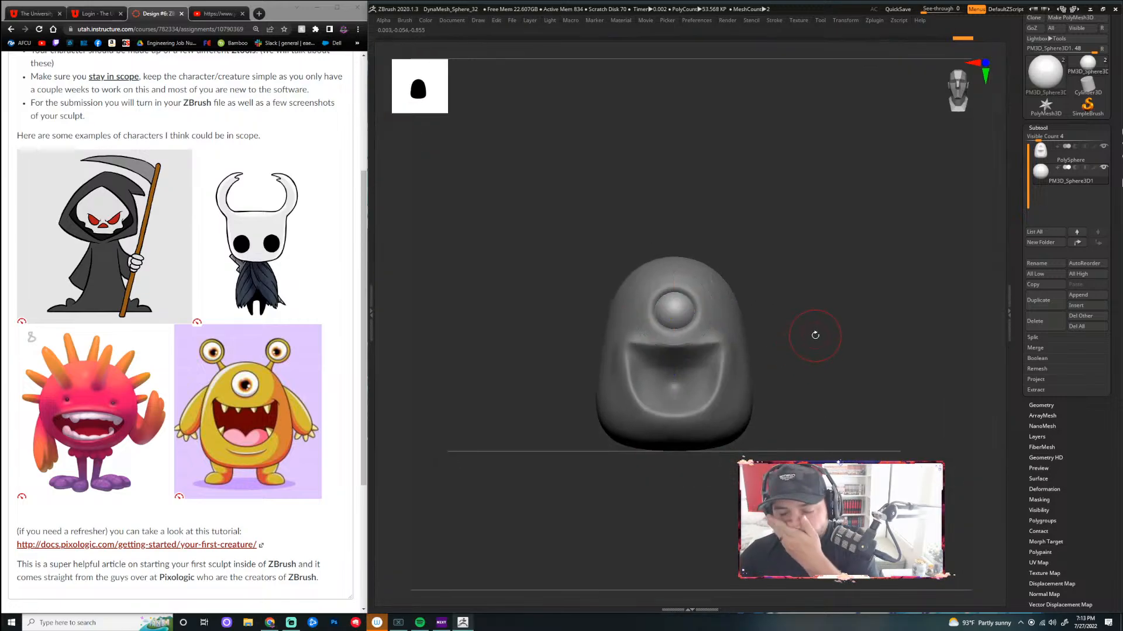
pyautogui.moveTo(826, 299)
pyautogui.keyDown('alt'); pyautogui.mouseDown()
pyautogui.moveTo(940, 359)
pyautogui.moveTo(862, 318)
pyautogui.moveTo(808, 317)
pyautogui.moveTo(859, 322)
pyautogui.moveTo(818, 324)
pyautogui.mouseUp(); pyautogui.keyUp('alt')
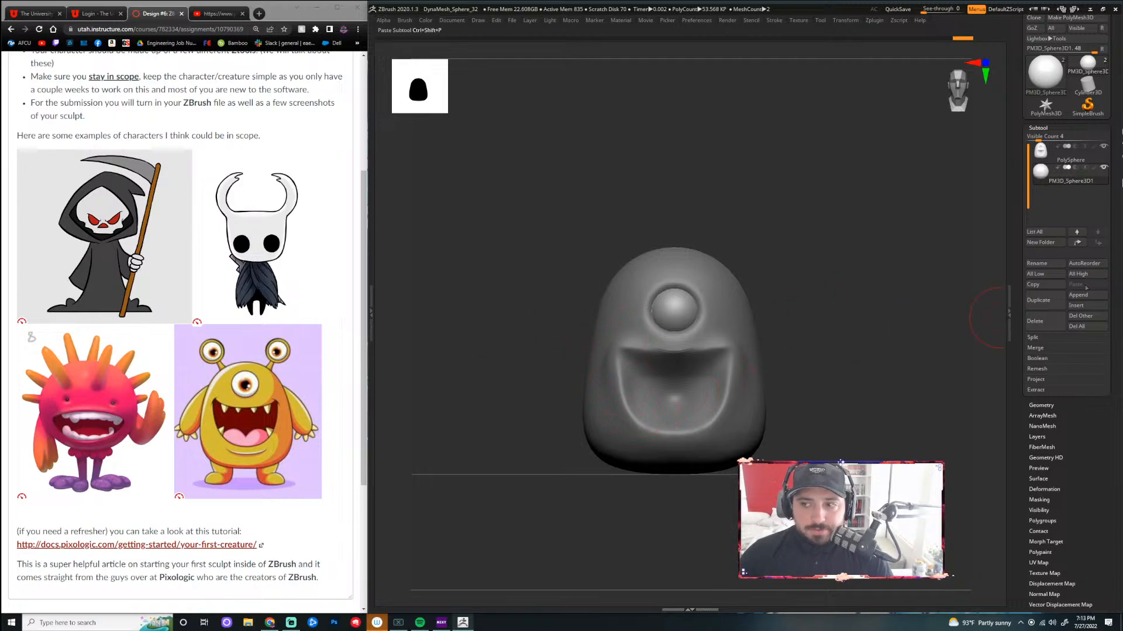
# Append another PM3D_Sphere3D1 as a new subtool and activate the Move gizmo
pyautogui.click(1044, 127)
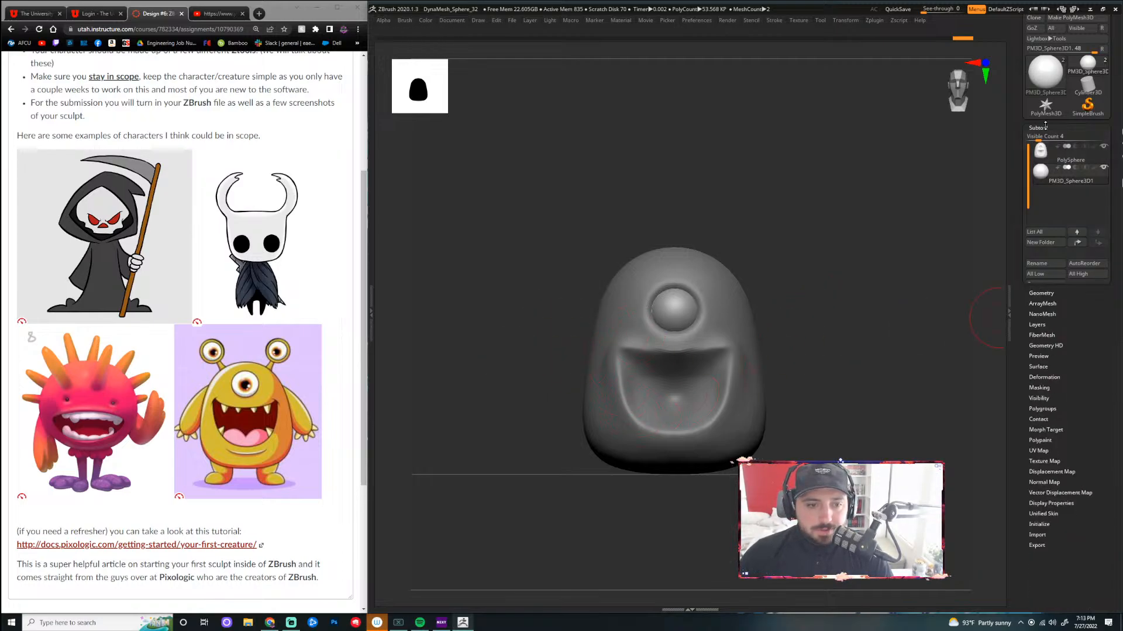
pyautogui.click(1046, 128)
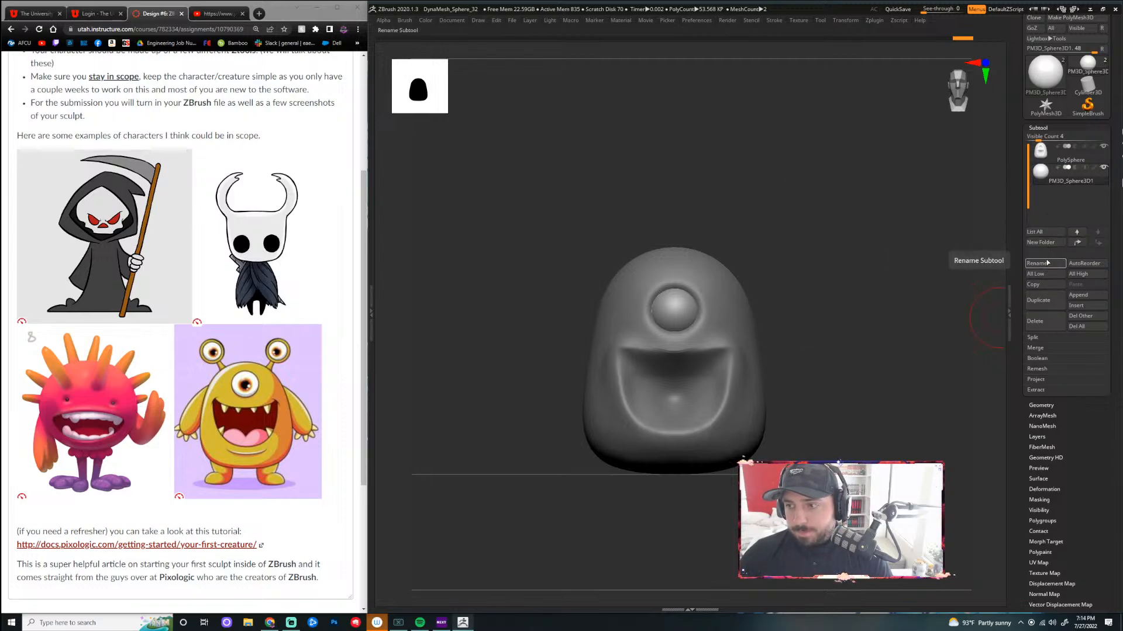
pyautogui.click(1077, 295)
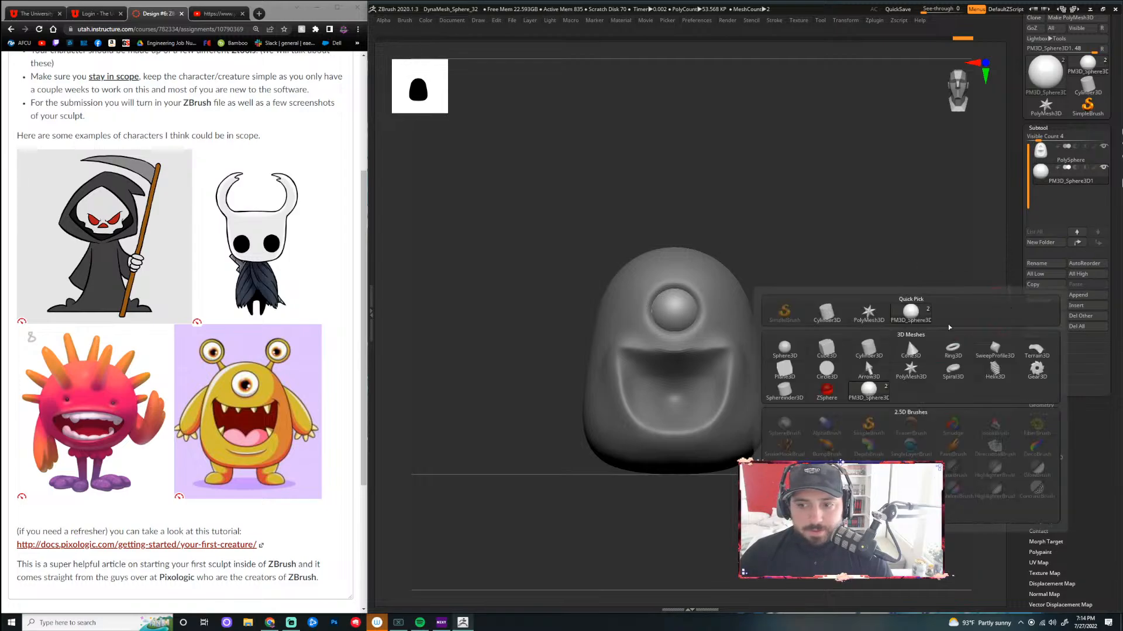
pyautogui.click(911, 313)
pyautogui.press('w')
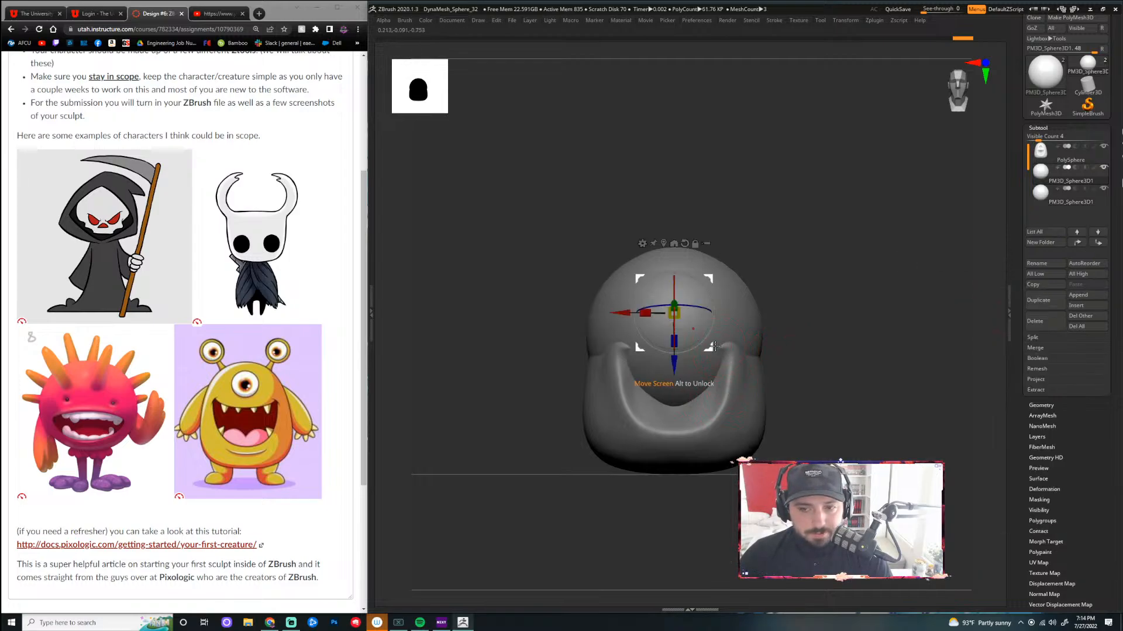
pyautogui.moveTo(629, 313); pyautogui.dragTo(479, 313)
pyautogui.hotkey('ctrl', 'z')
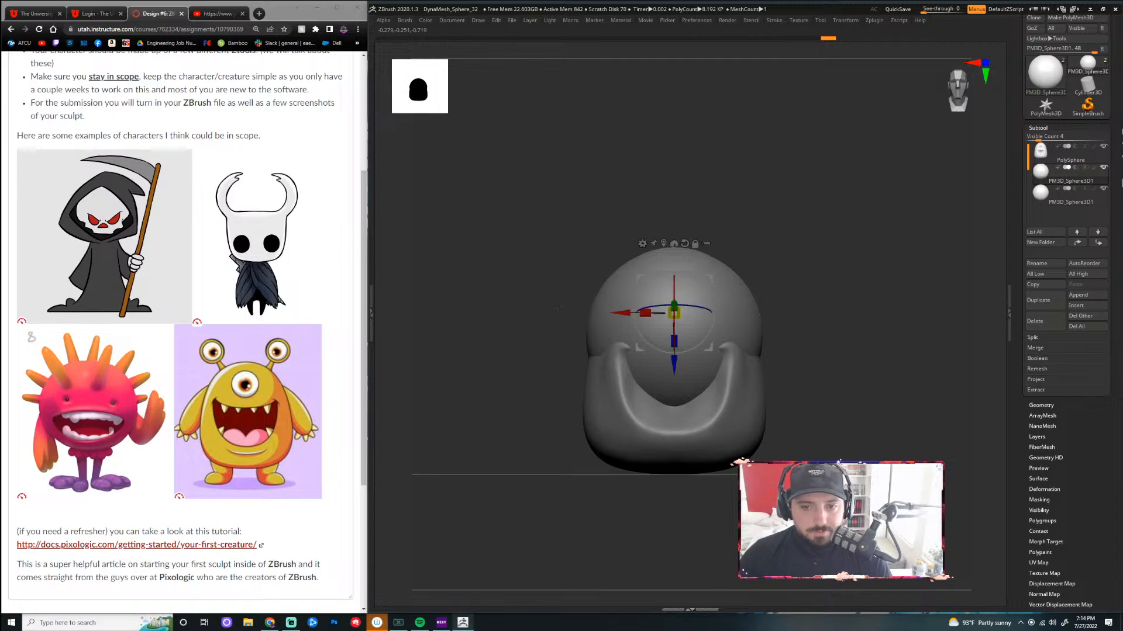
pyautogui.click(1046, 196)
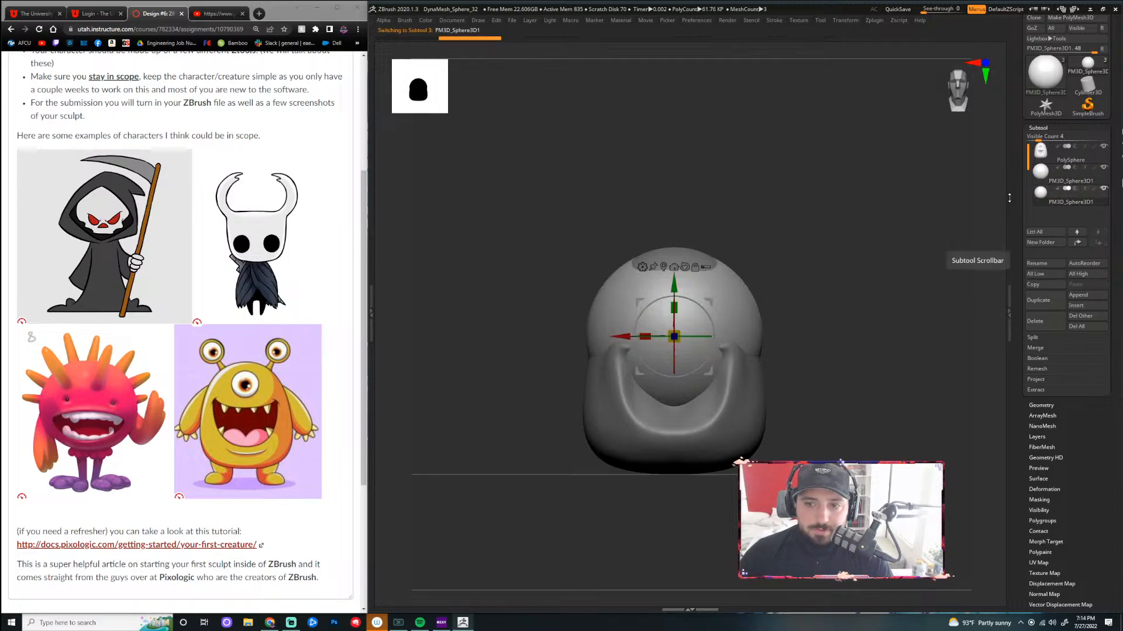
# Rename the subtools: the eyeball as Eye, the PolySphere as body, and the newly appended sphere as right arm
pyautogui.click(1063, 182)
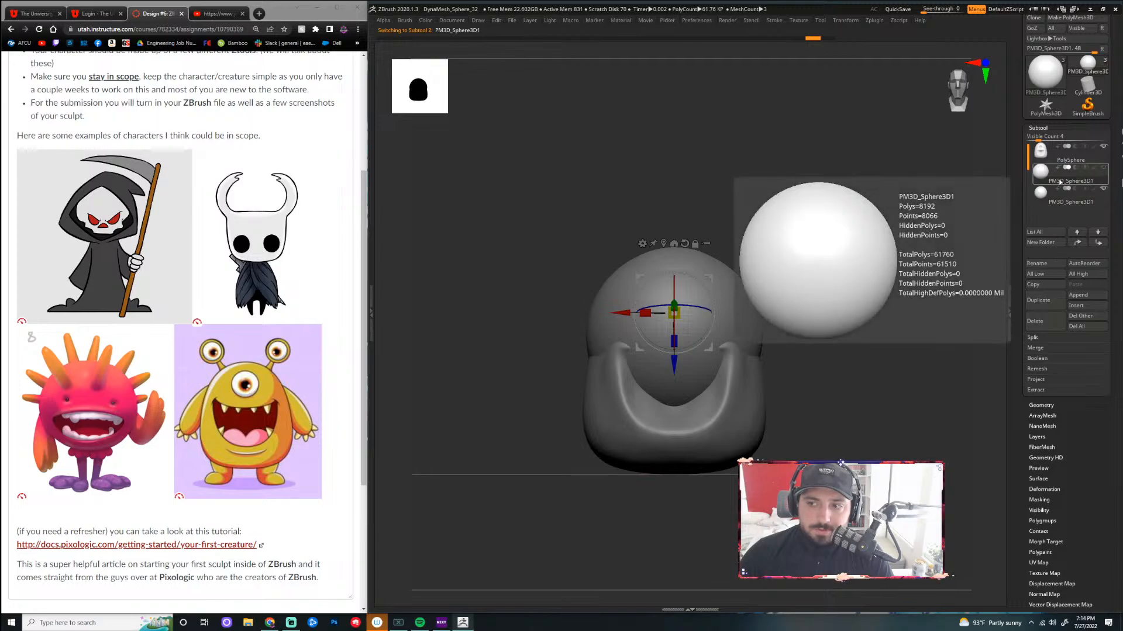
pyautogui.click(1042, 264)
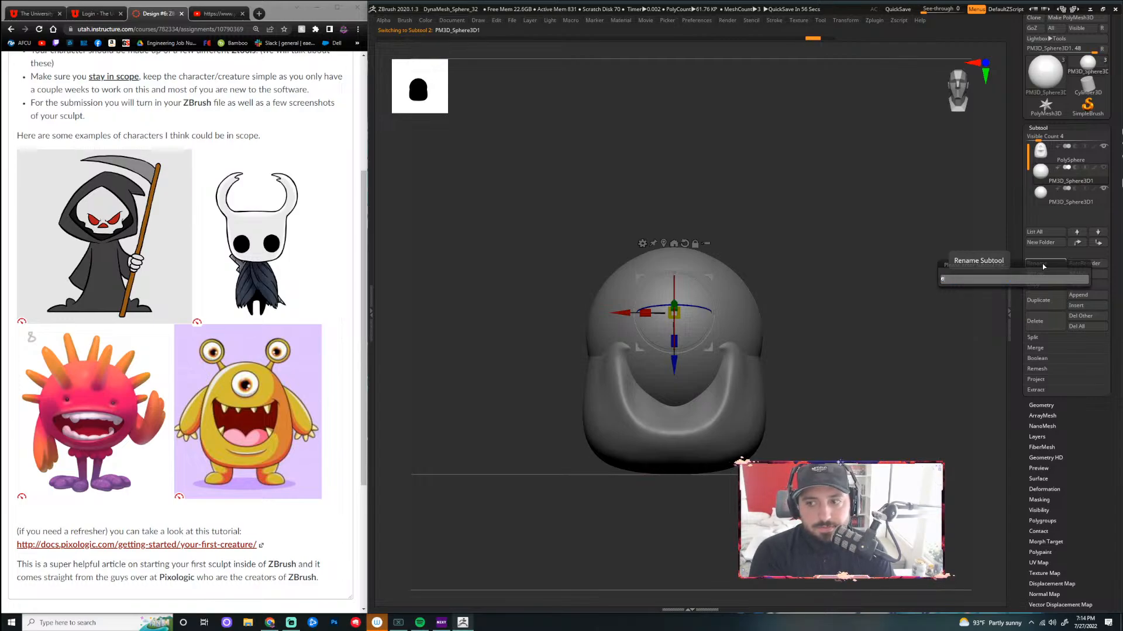
pyautogui.press('Return')
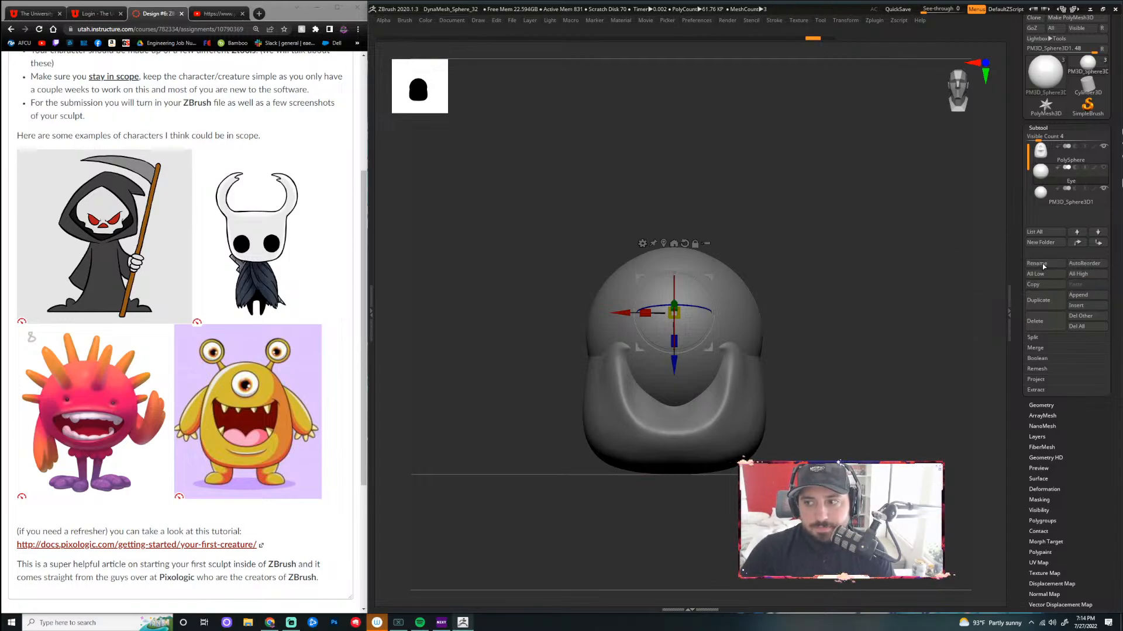
pyautogui.click(1070, 153)
pyautogui.click(1044, 264)
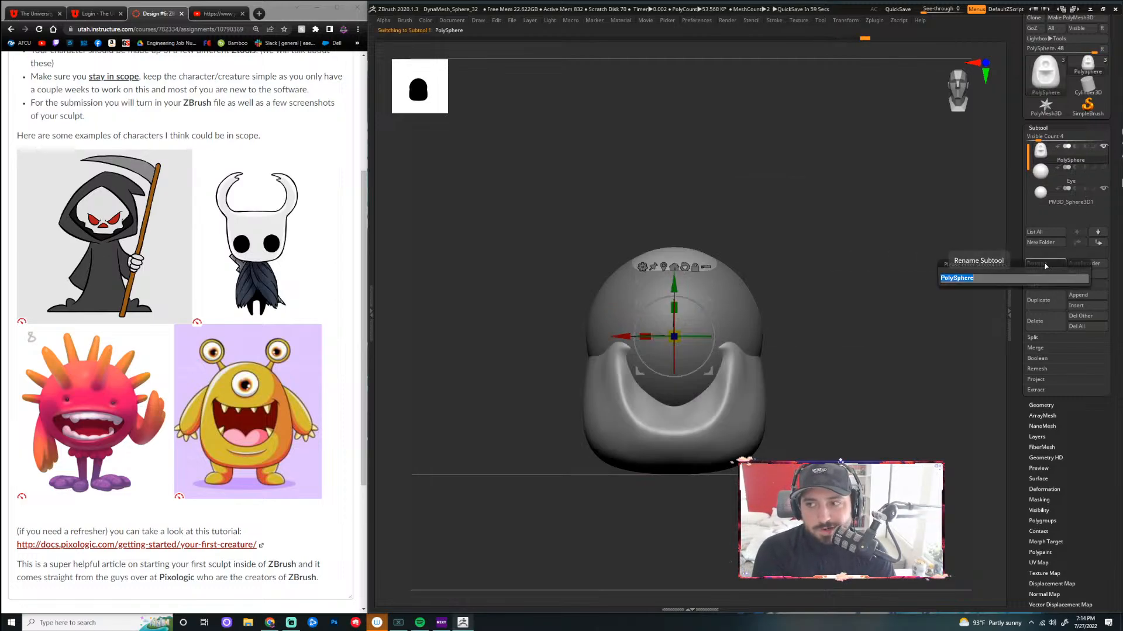
pyautogui.write('body')
pyautogui.press('Return')
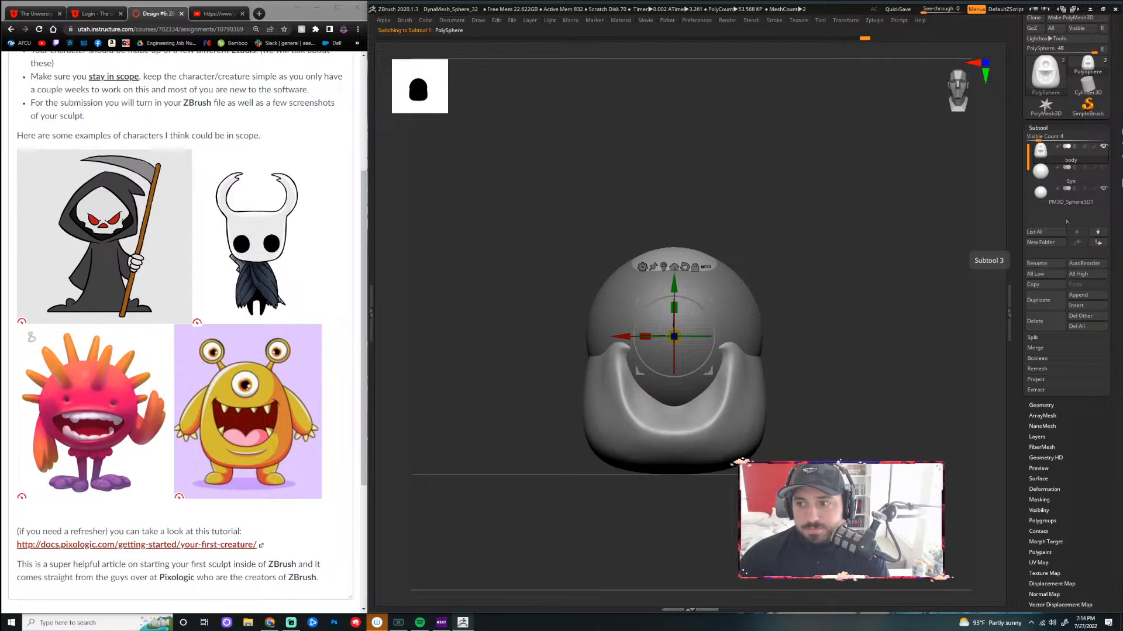
pyautogui.click(1046, 265)
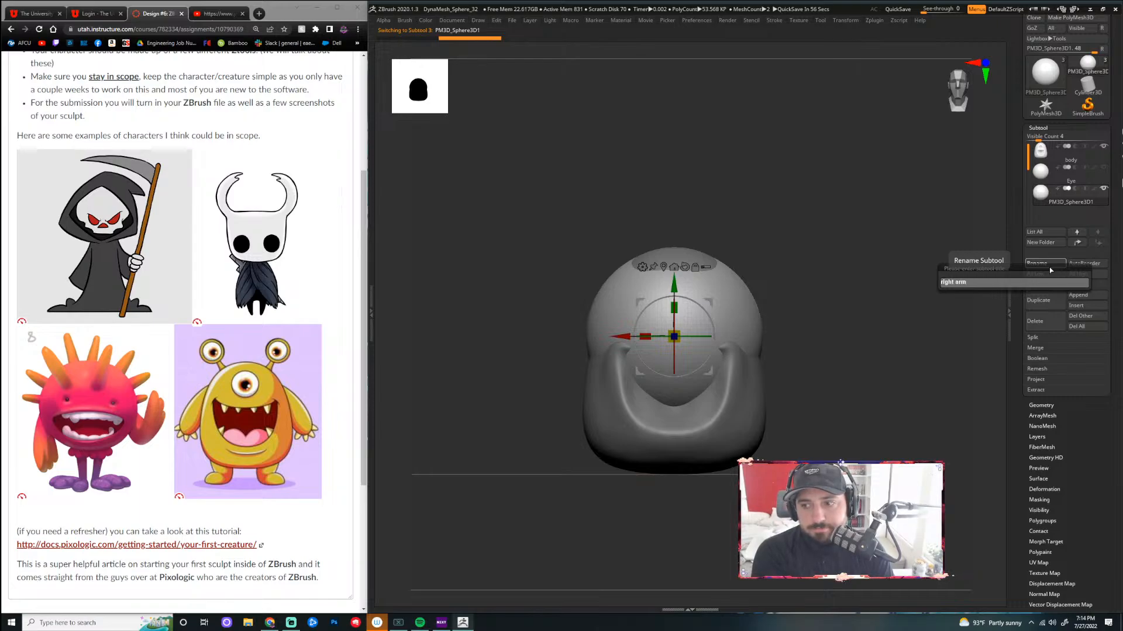
pyautogui.press('Return')
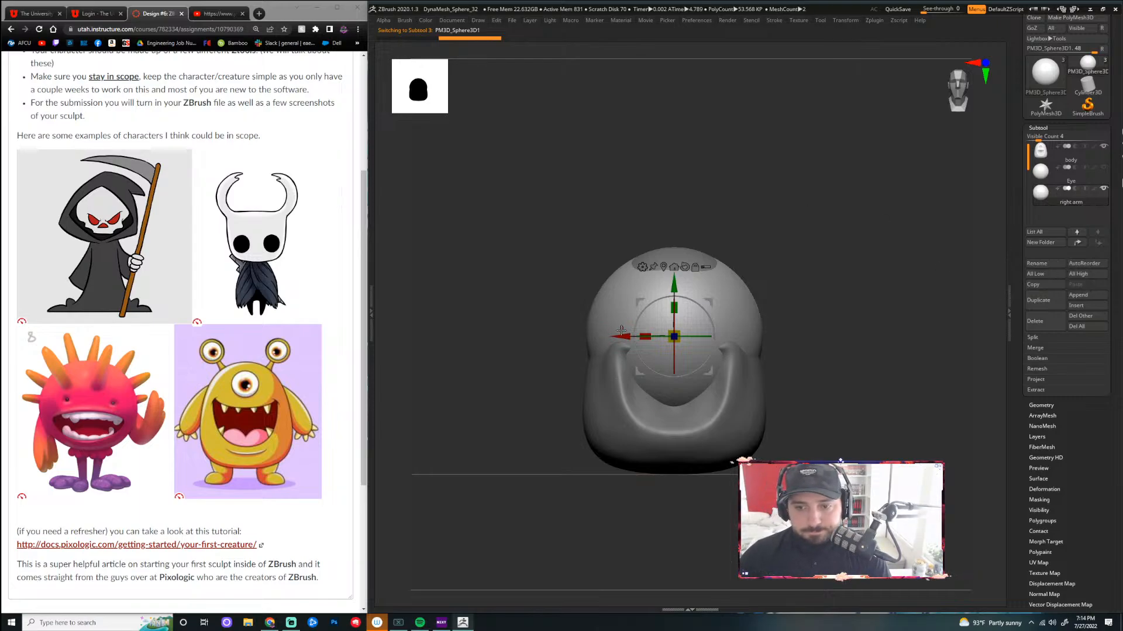
# Move the right arm sphere along X until it clears the body, and scale it down to less than half its size
pyautogui.moveTo(613, 336); pyautogui.dragTo(468, 344)
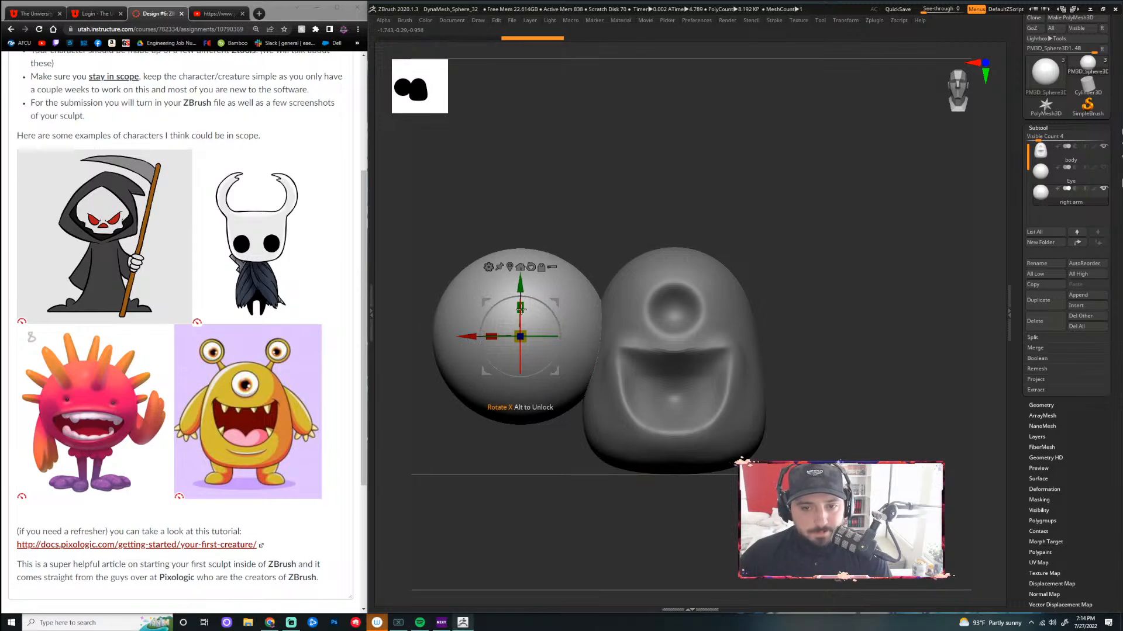
pyautogui.moveTo(520, 307); pyautogui.dragTo(521, 284)
pyautogui.moveTo(520, 336); pyautogui.dragTo(488, 351)
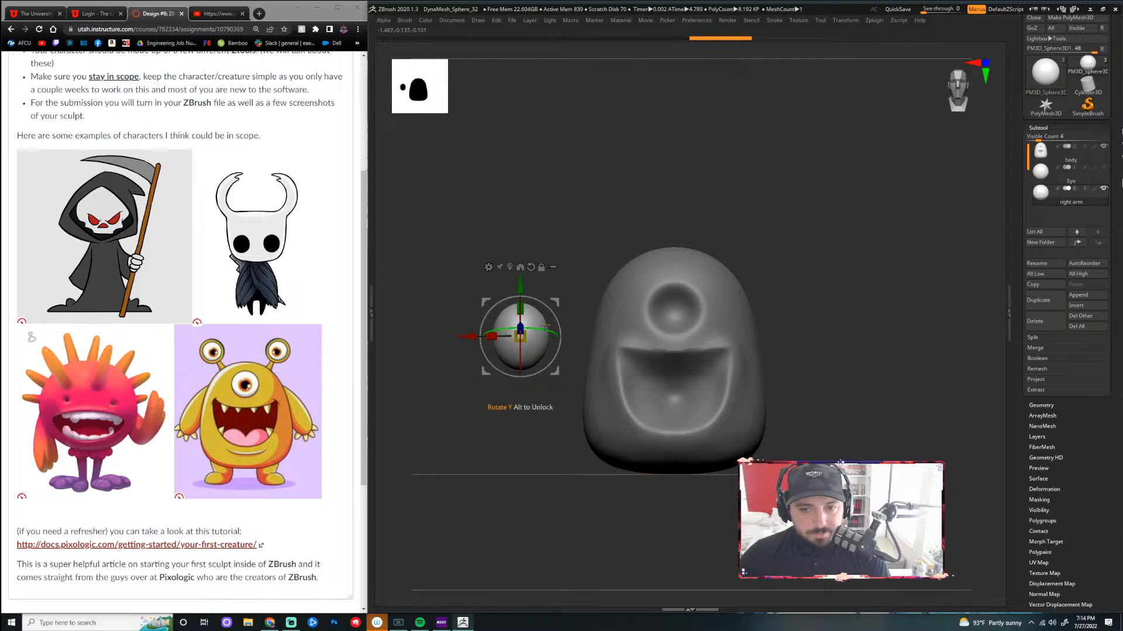
# Stretch the right arm along Y into a slim ellipsoid and tilt its upper end diagonally toward the body, resetting the gizmo orientation
pyautogui.moveTo(526, 313); pyautogui.dragTo(525, 284)
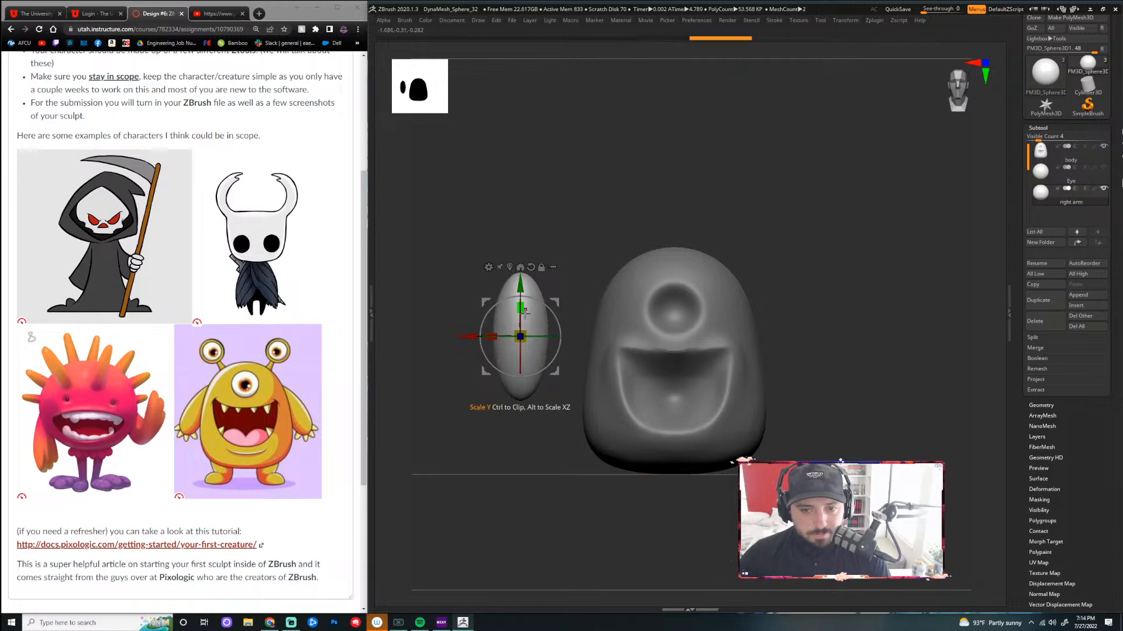
pyautogui.moveTo(527, 330); pyautogui.dragTo(516, 334)
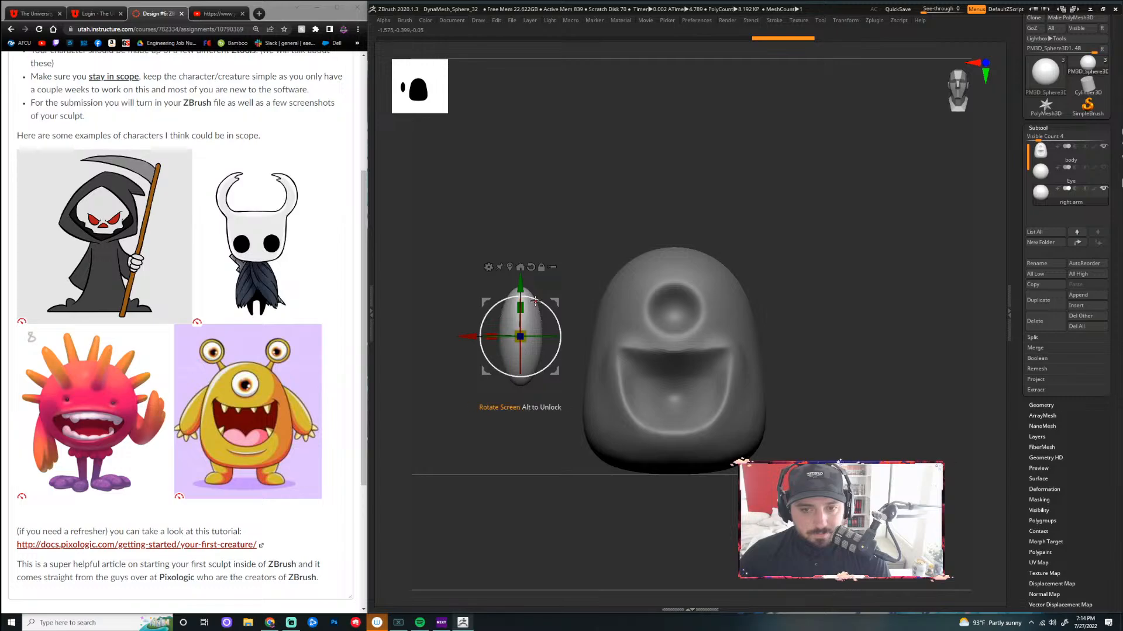
pyautogui.moveTo(528, 297); pyautogui.dragTo(529, 321)
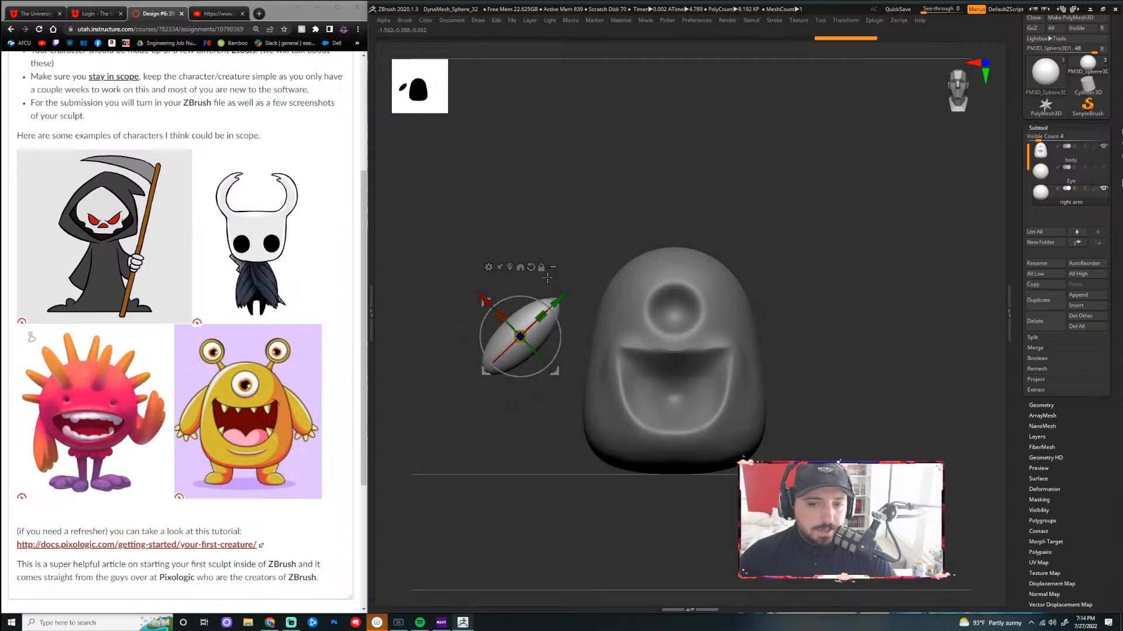
pyautogui.click(541, 267)
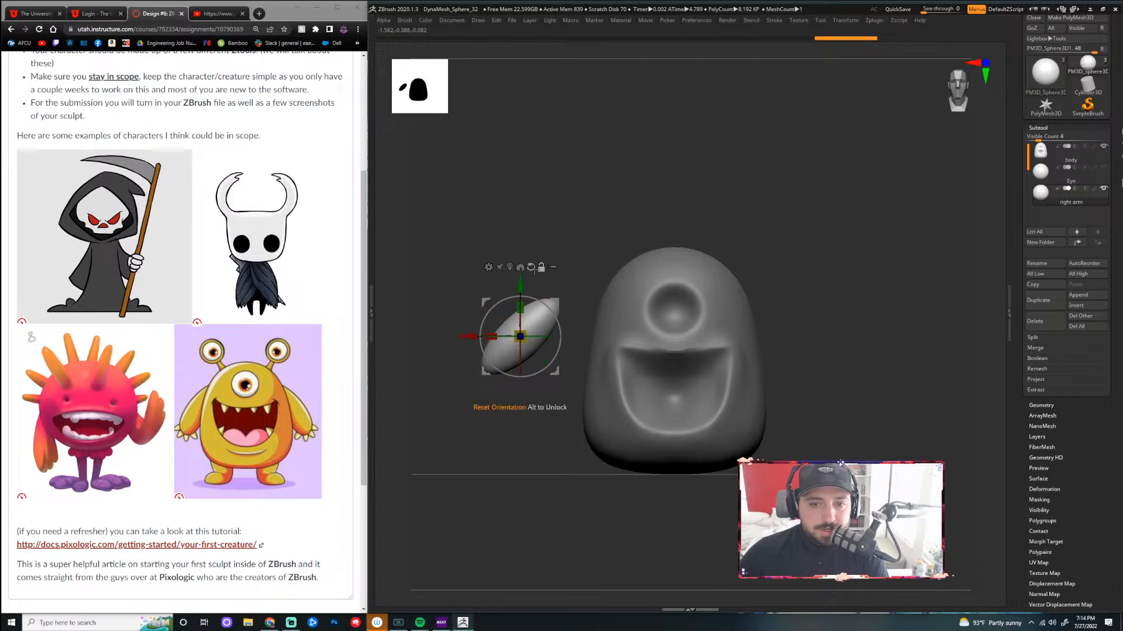
# Try sliding the right arm along X against the body's side and adjusting its placement there
pyautogui.moveTo(466, 336); pyautogui.dragTo(519, 335)
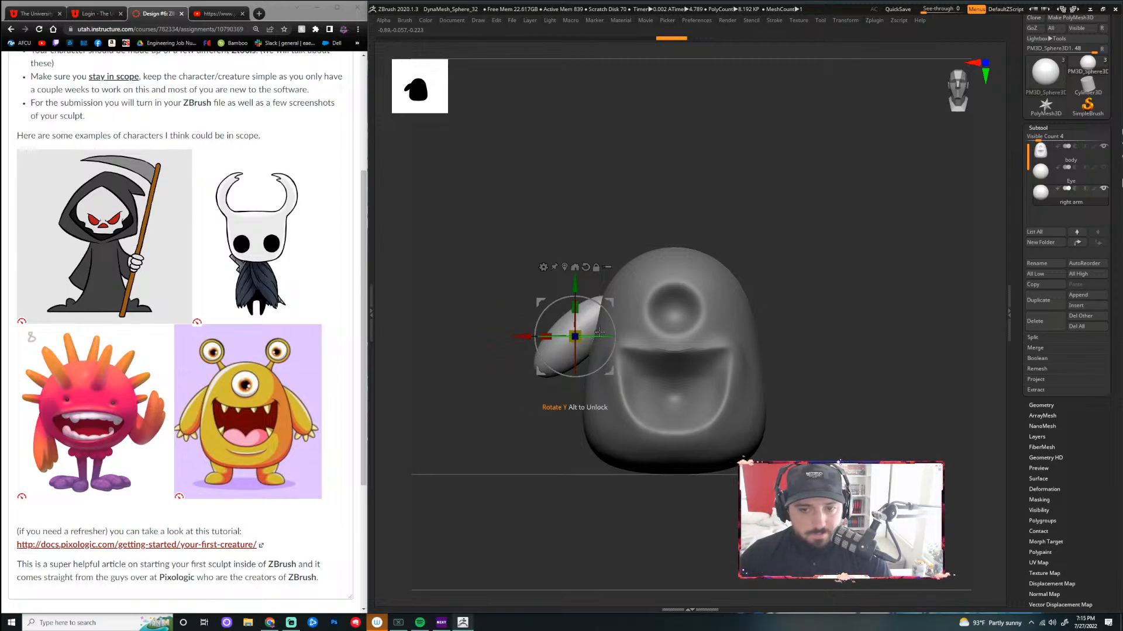
pyautogui.moveTo(571, 332); pyautogui.dragTo(637, 334)
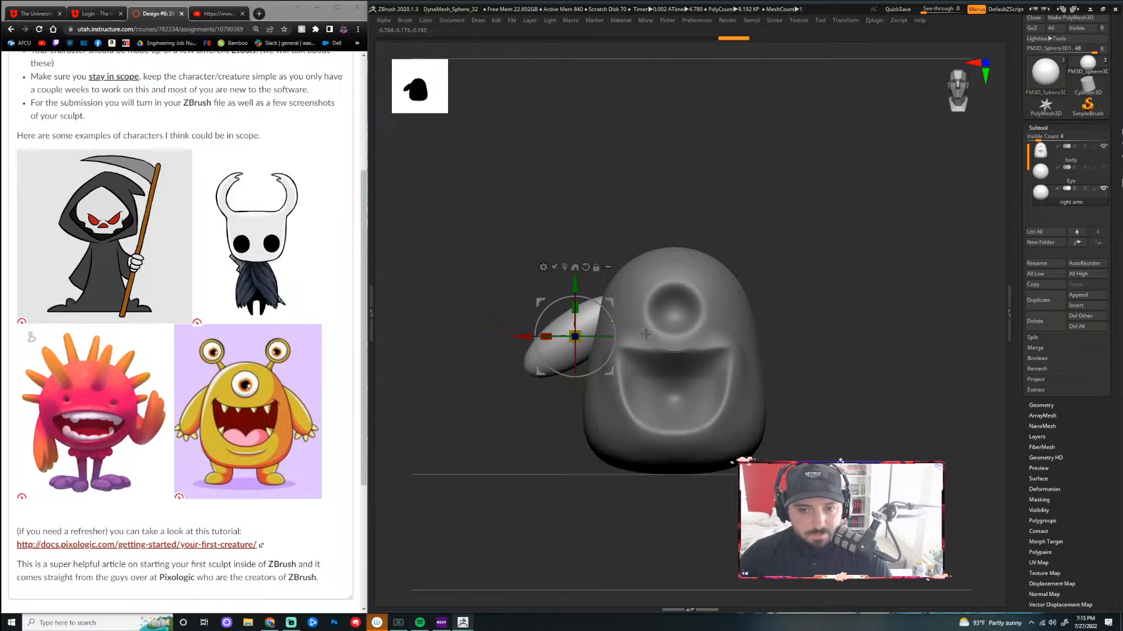
# Undo the right arm's transforms back to the upright ellipsoid, tilt its upper end slightly toward the body, and reset the gizmo orientation
pyautogui.hotkey('ctrl', 'z')
pyautogui.hotkey('ctrl', 'z')
pyautogui.hotkey('ctrl', 'z')
pyautogui.hotkey('ctrl', 'z')
pyautogui.hotkey('ctrl', 'z')
pyautogui.hotkey('ctrl', 'z')
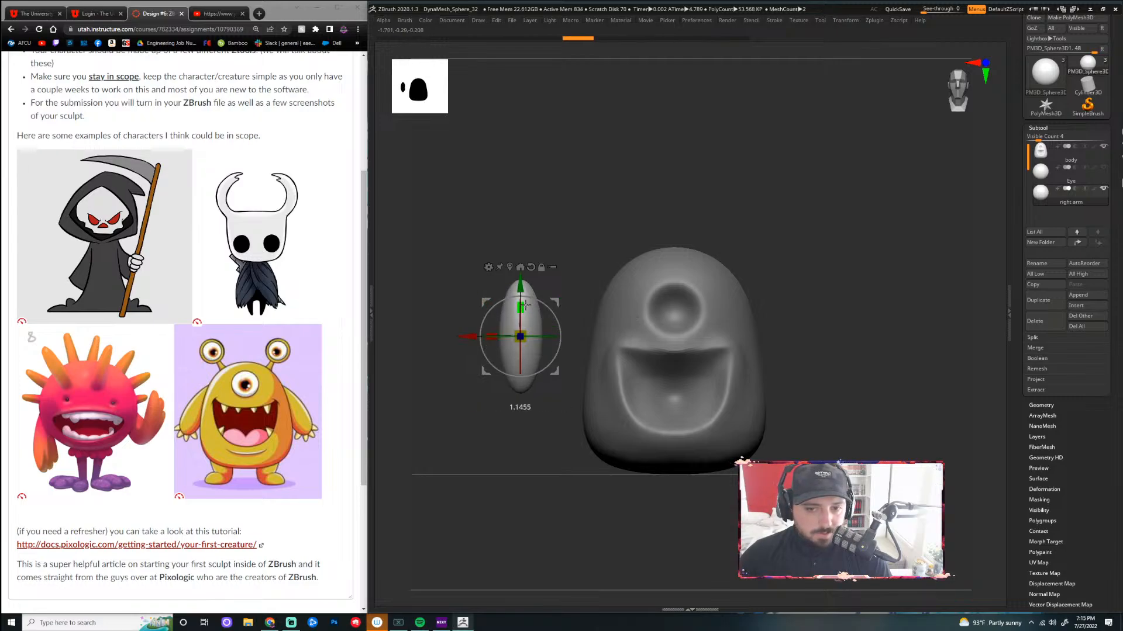
pyautogui.moveTo(525, 305); pyautogui.dragTo(555, 319)
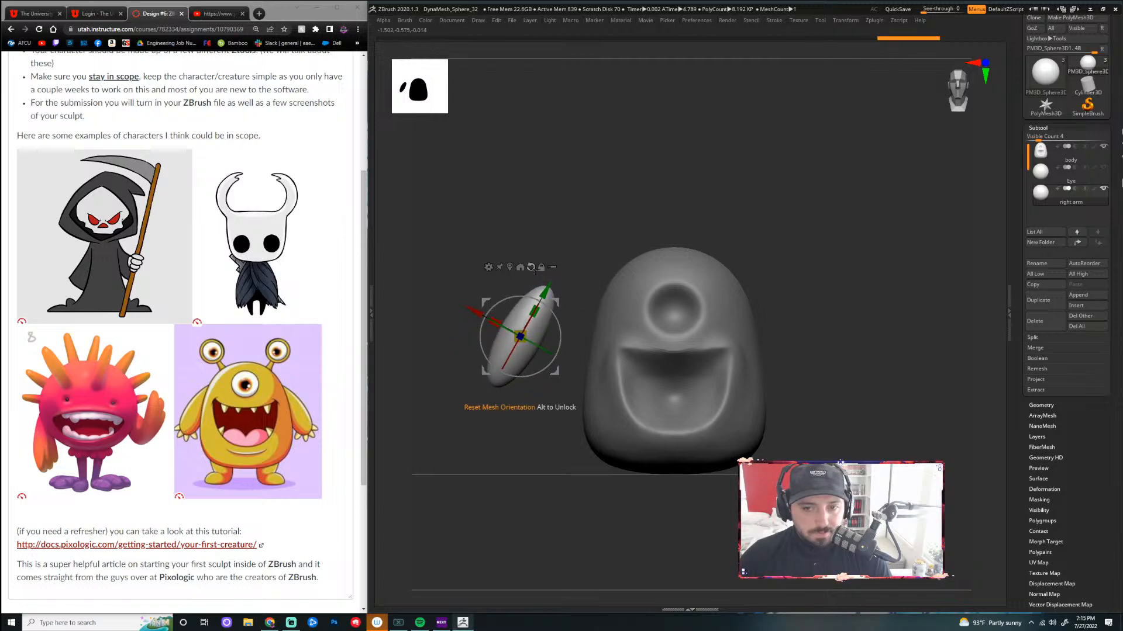
pyautogui.click(541, 267)
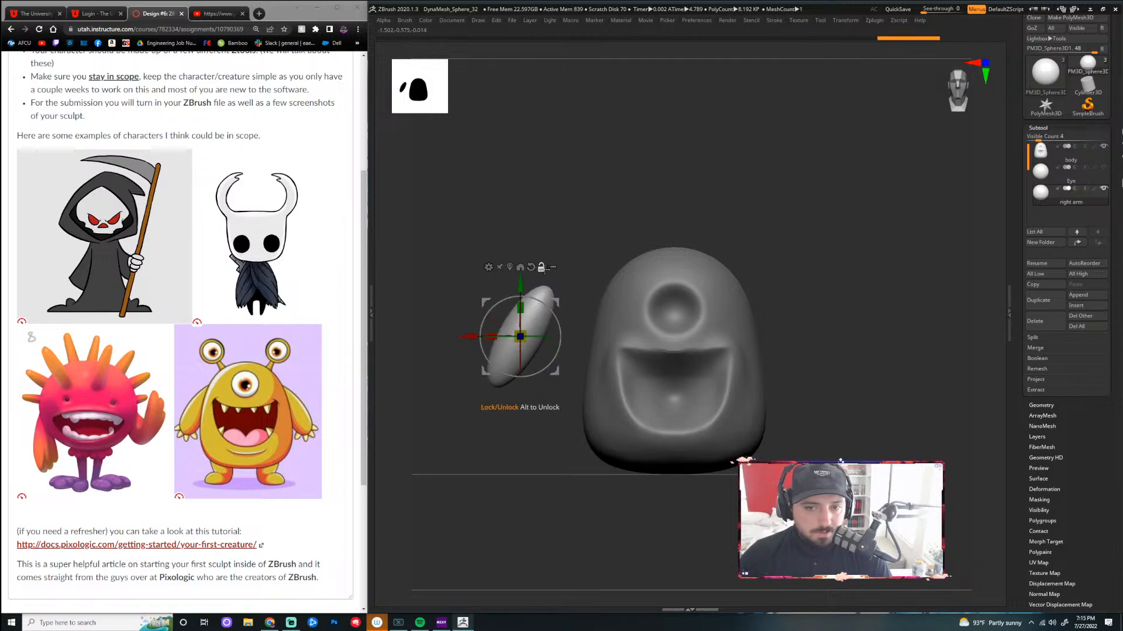
# Move the right arm along X until its upper end sinks into the body's side, tilting it further and fine-tuning its height
pyautogui.moveTo(472, 338); pyautogui.dragTo(531, 338)
pyautogui.moveTo(579, 286); pyautogui.dragTo(597, 309)
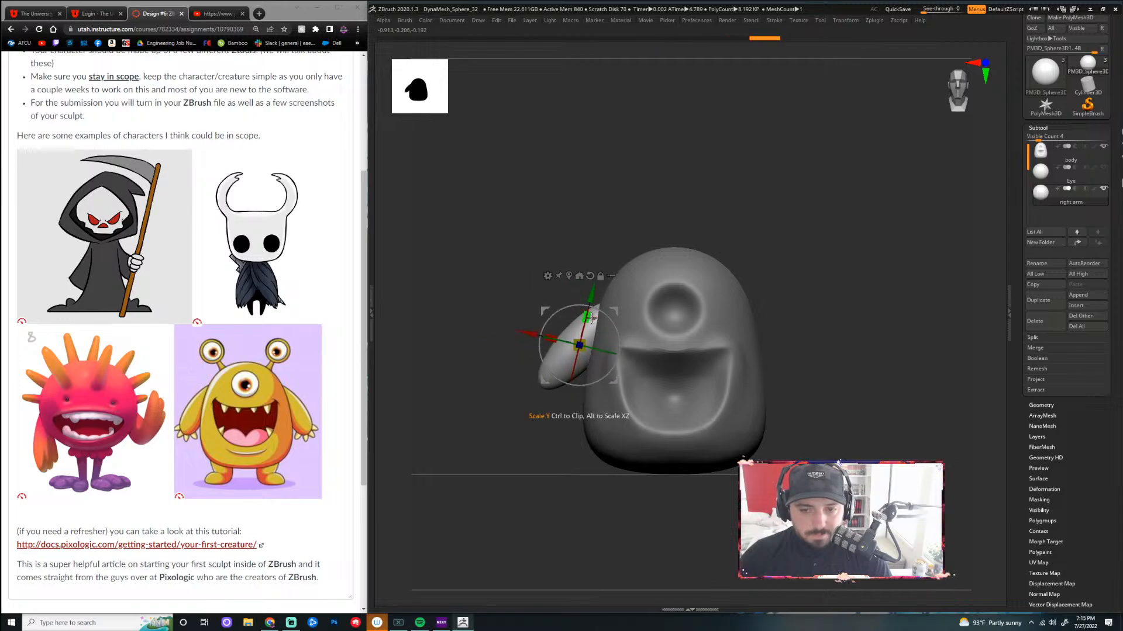
pyautogui.moveTo(532, 332); pyautogui.dragTo(536, 334)
pyautogui.moveTo(592, 298); pyautogui.dragTo(593, 288)
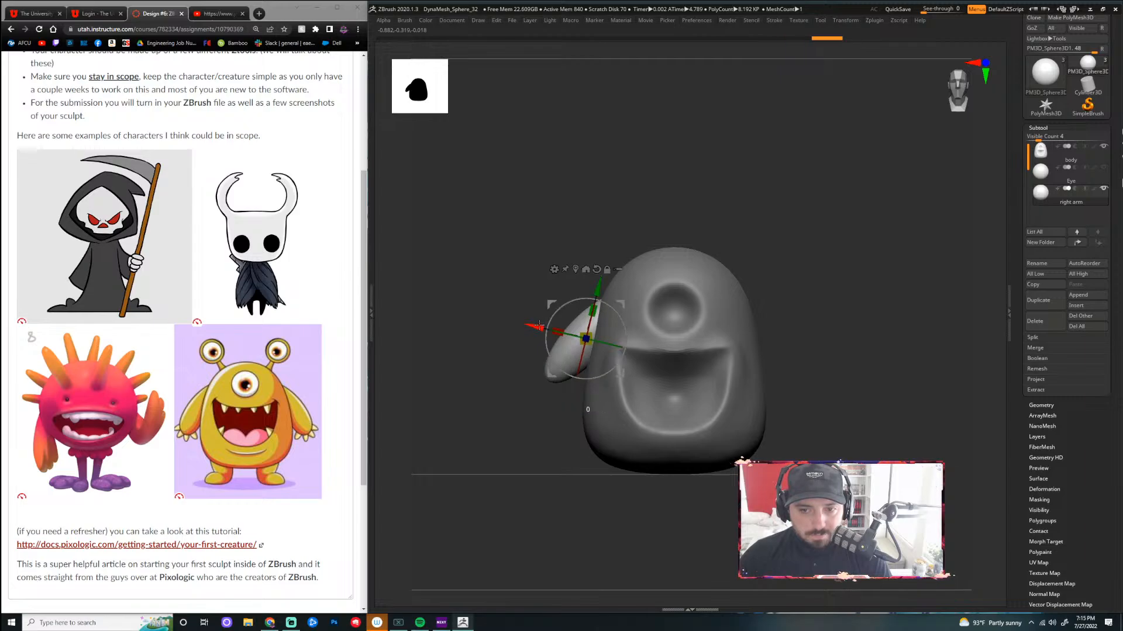
pyautogui.moveTo(538, 325); pyautogui.dragTo(535, 324)
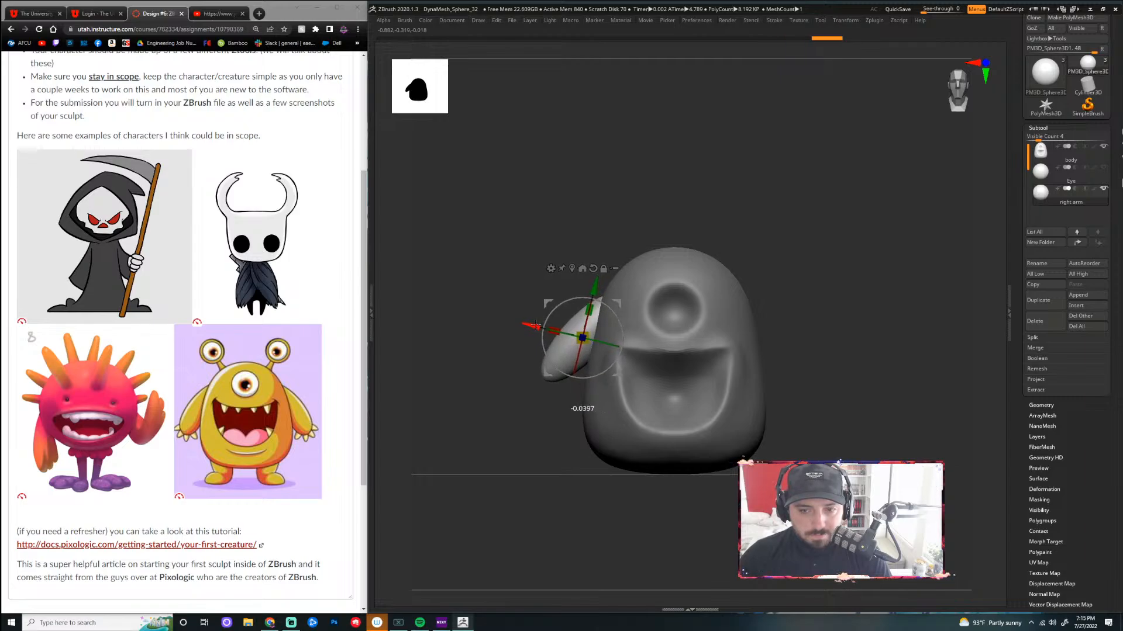
pyautogui.moveTo(595, 286); pyautogui.dragTo(594, 292)
pyautogui.moveTo(584, 342); pyautogui.dragTo(600, 304)
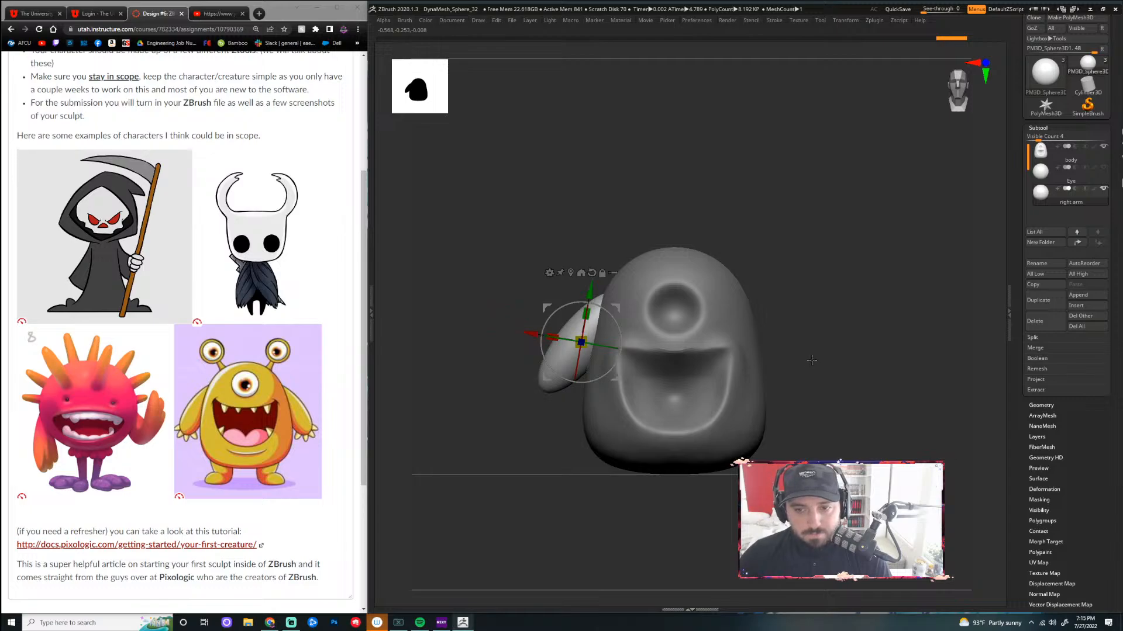
# From a side view, nudge the right arm along Z against the body, and check its placement from the front and back
pyautogui.moveTo(811, 360); pyautogui.dragTo(894, 377)
pyautogui.moveTo(677, 345); pyautogui.dragTo(687, 344)
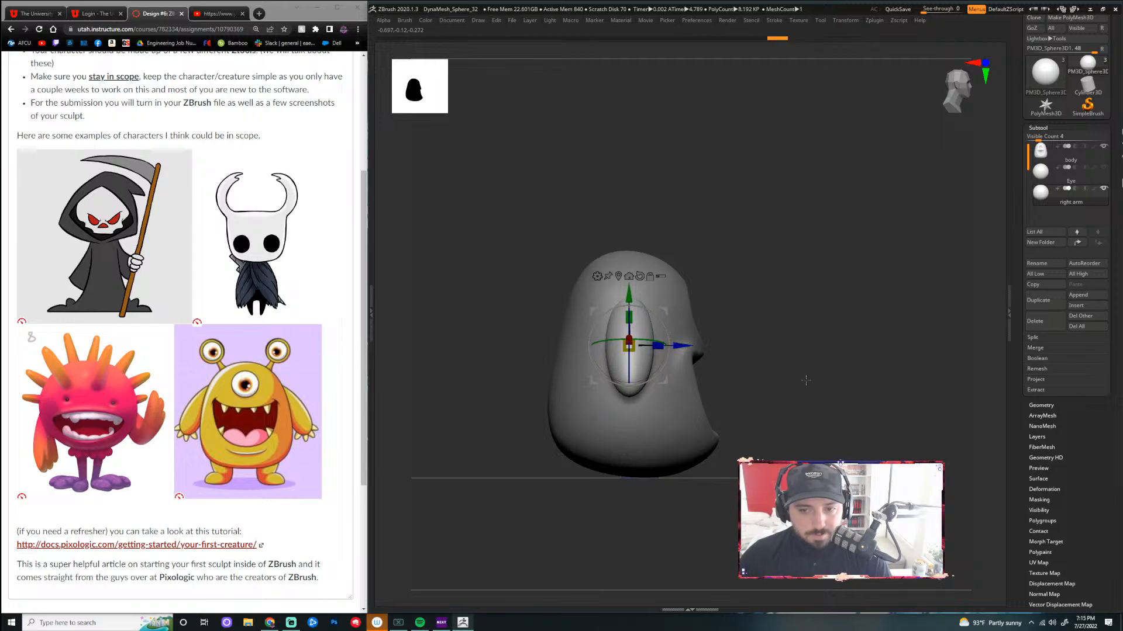
pyautogui.moveTo(842, 381); pyautogui.dragTo(737, 381)
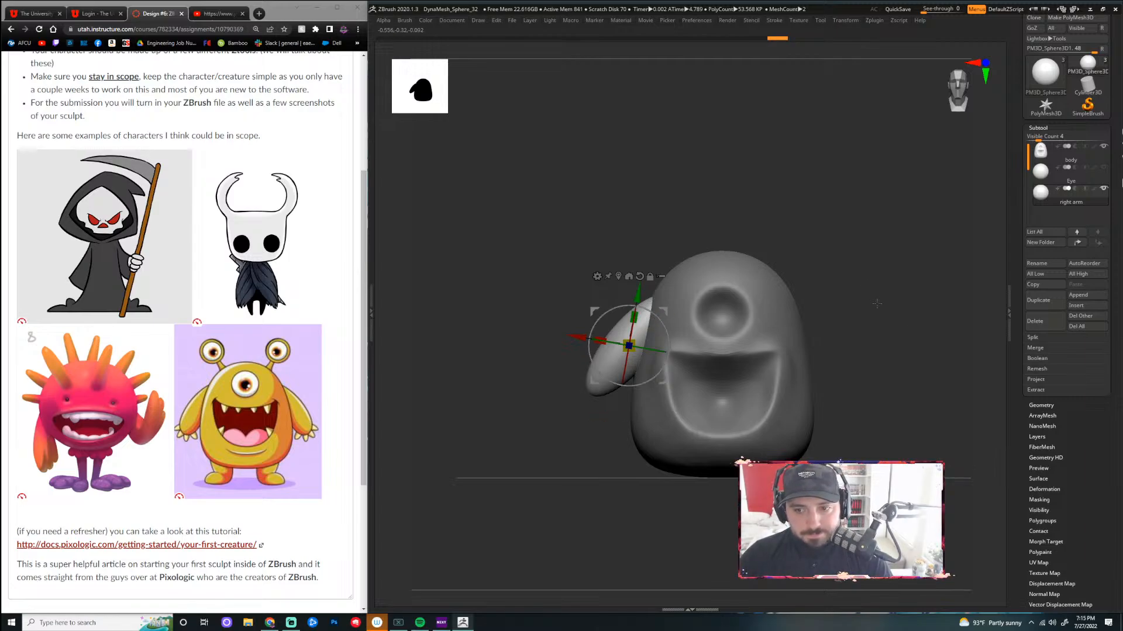
pyautogui.moveTo(881, 296); pyautogui.dragTo(907, 344)
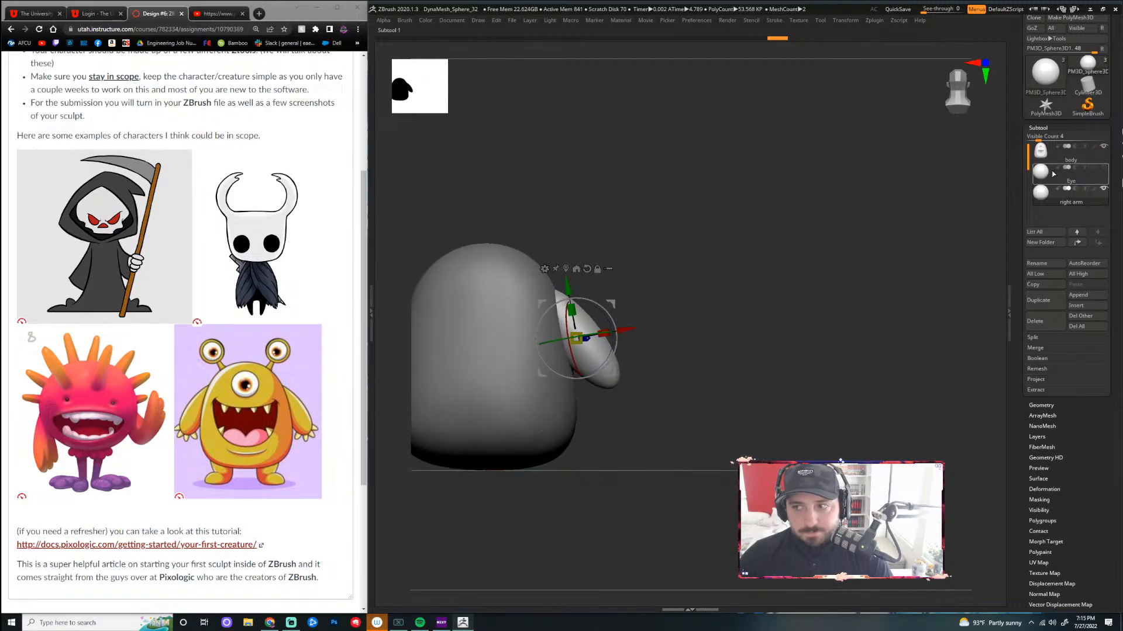
# Make the body the active subtool and select the Blob brush
pyautogui.click(1051, 153)
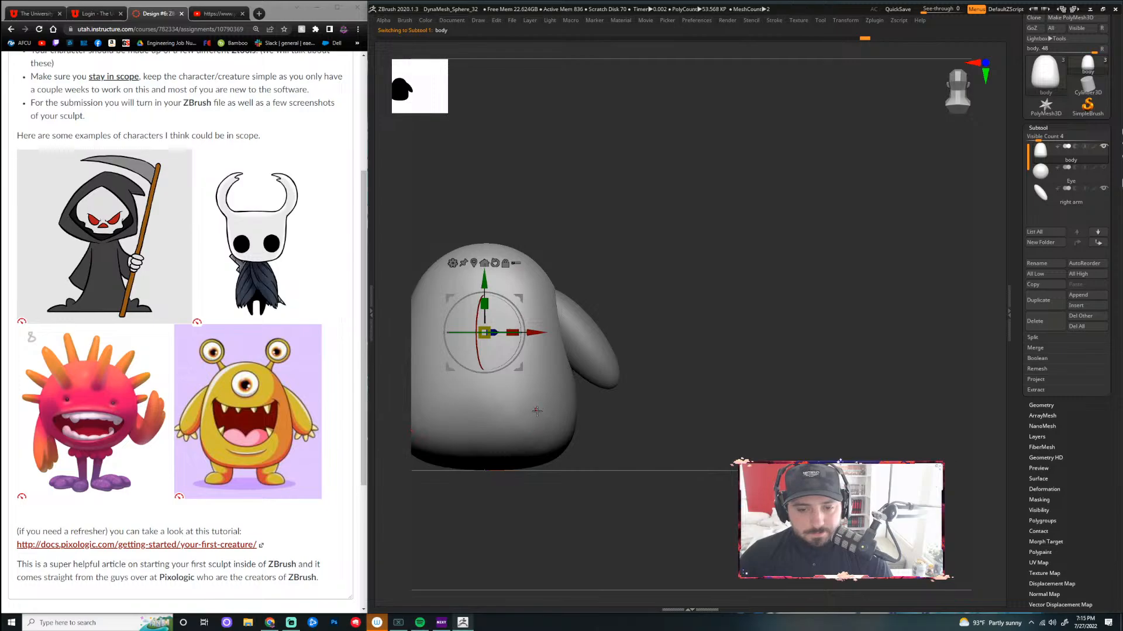
pyautogui.press('b')
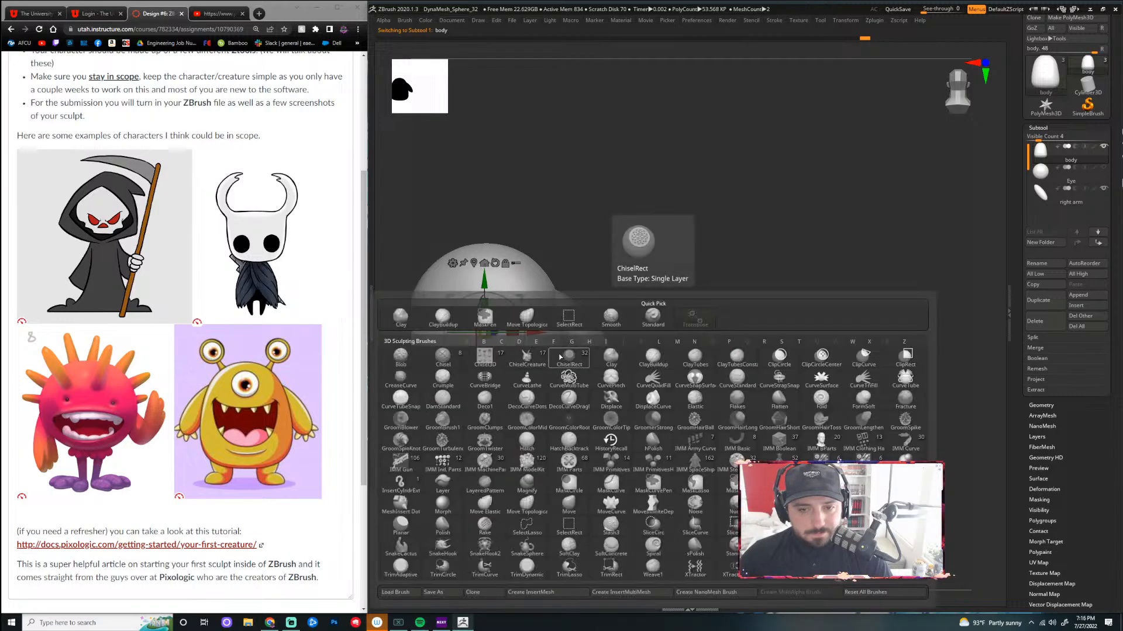
pyautogui.click(538, 358)
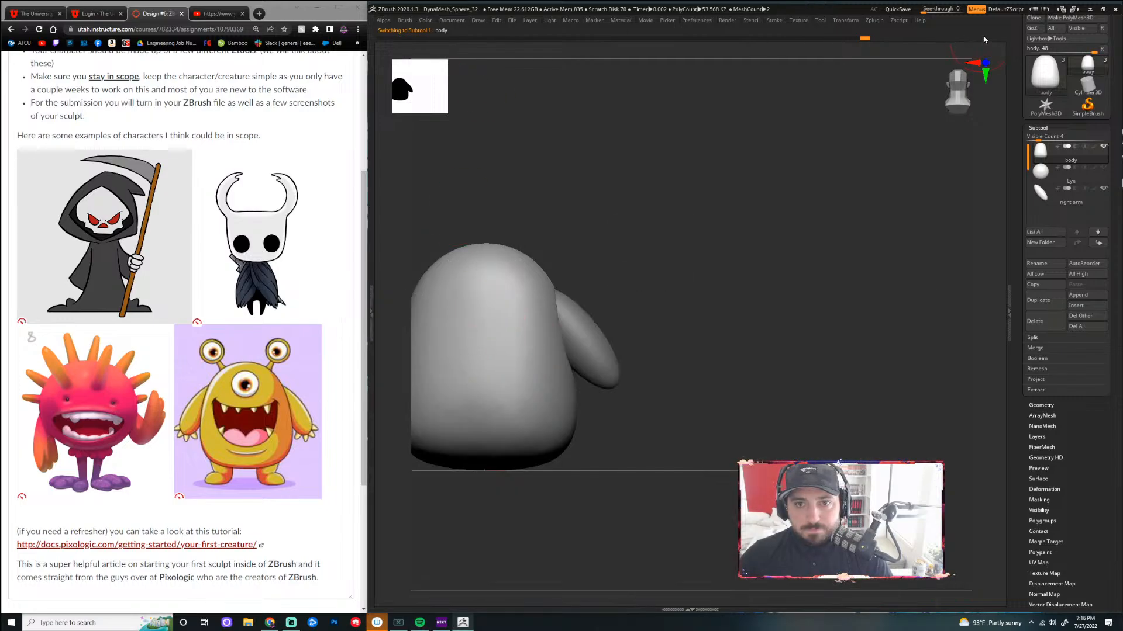
# Show the Brush palette in the tray alongside the canvas
pyautogui.moveTo(368, 175); pyautogui.dragTo(311, 175)
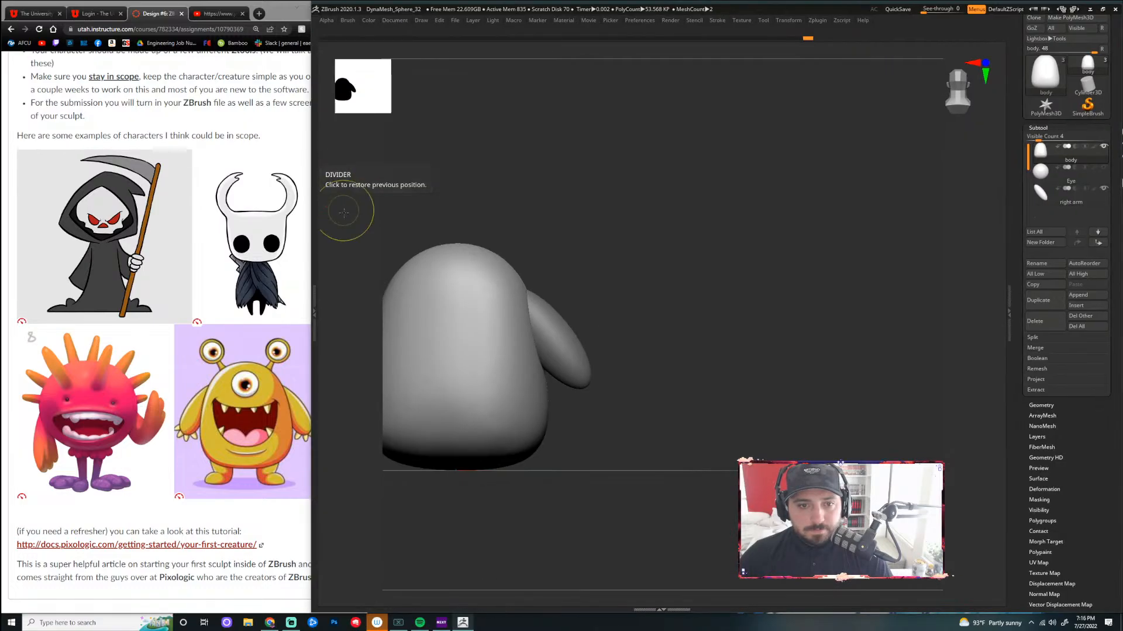
pyautogui.click(314, 175)
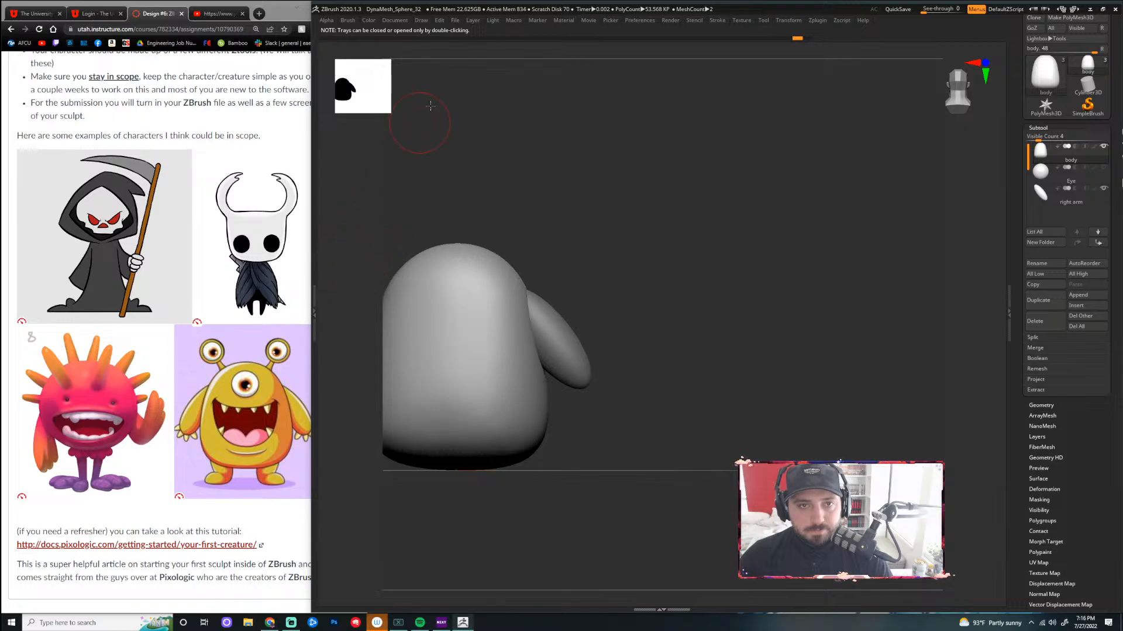
pyautogui.moveTo(840, 9); pyautogui.dragTo(897, 8)
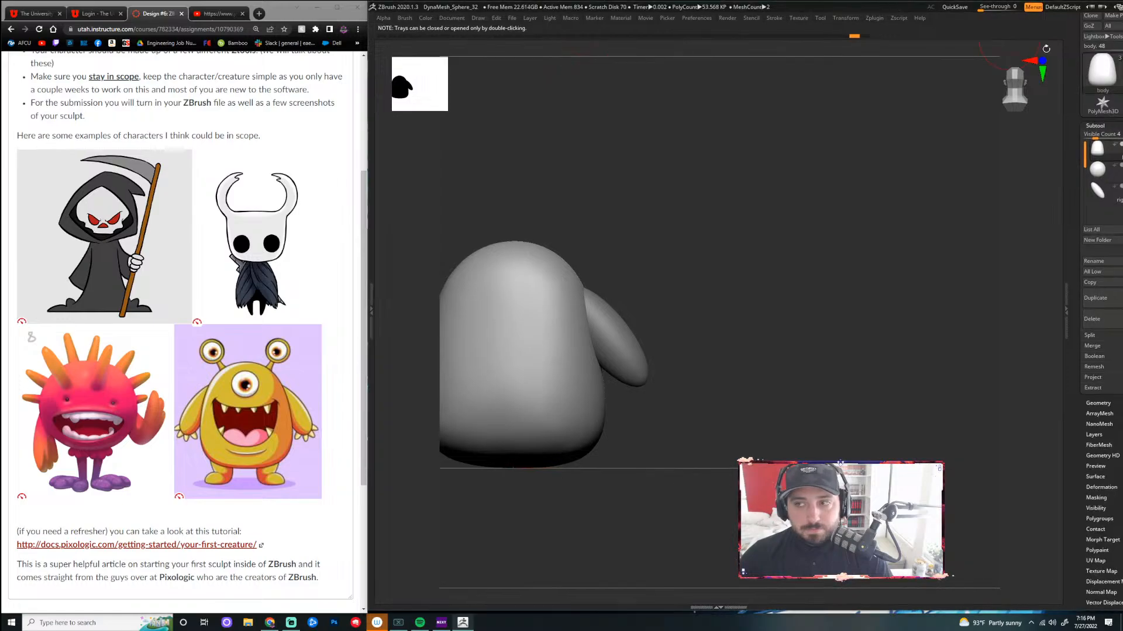
pyautogui.moveTo(1122, 316); pyautogui.dragTo(1120, 316)
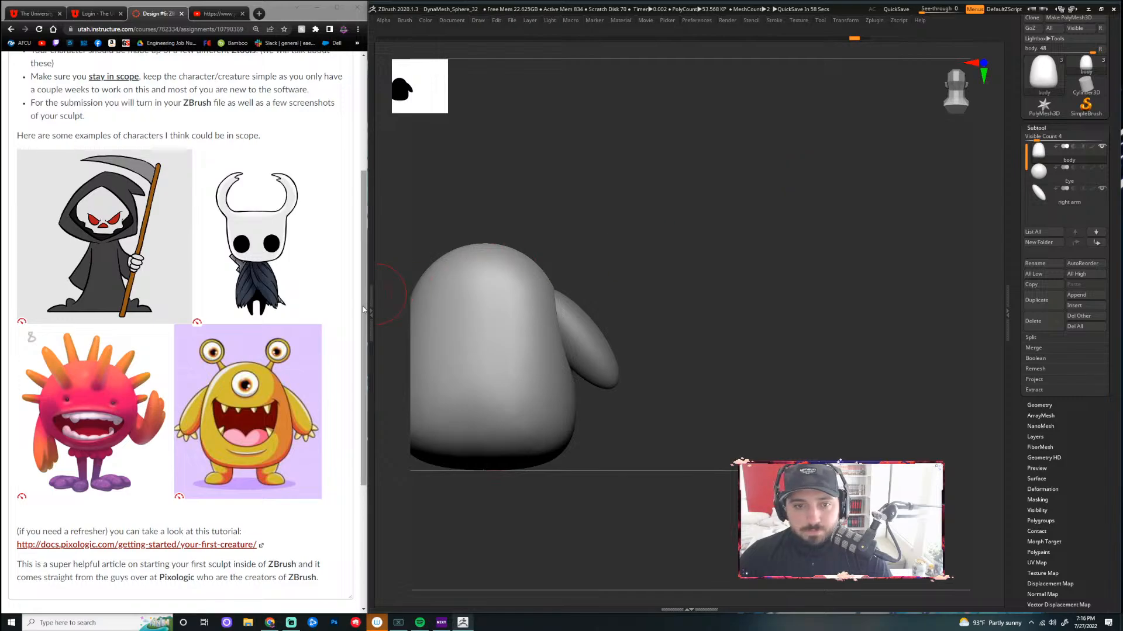
pyautogui.click(386, 310)
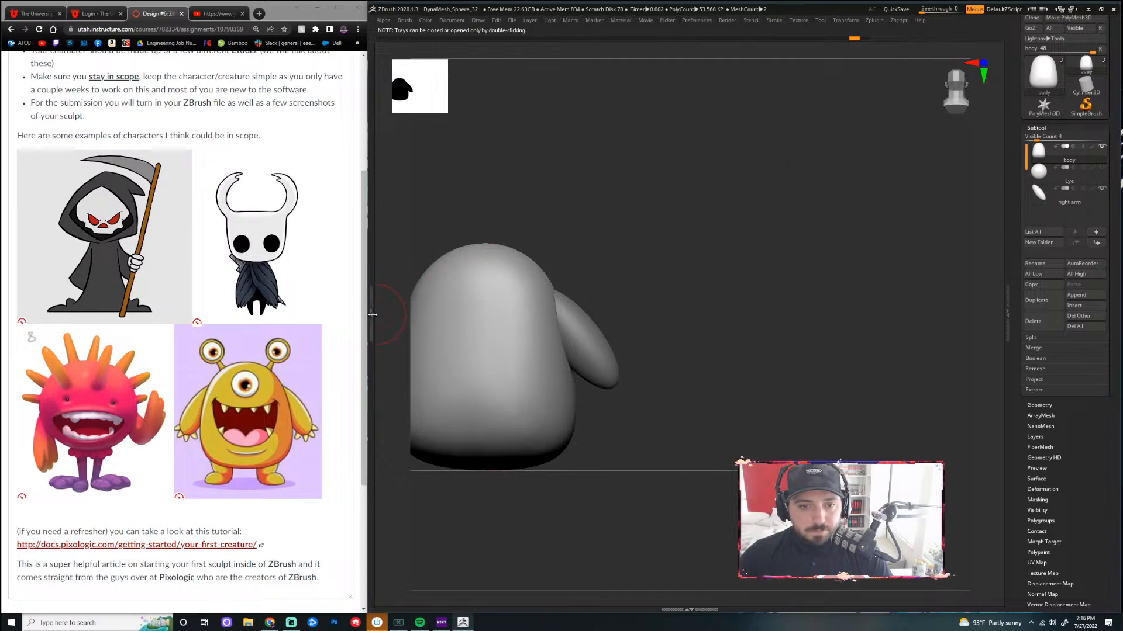
pyautogui.doubleClick(372, 314)
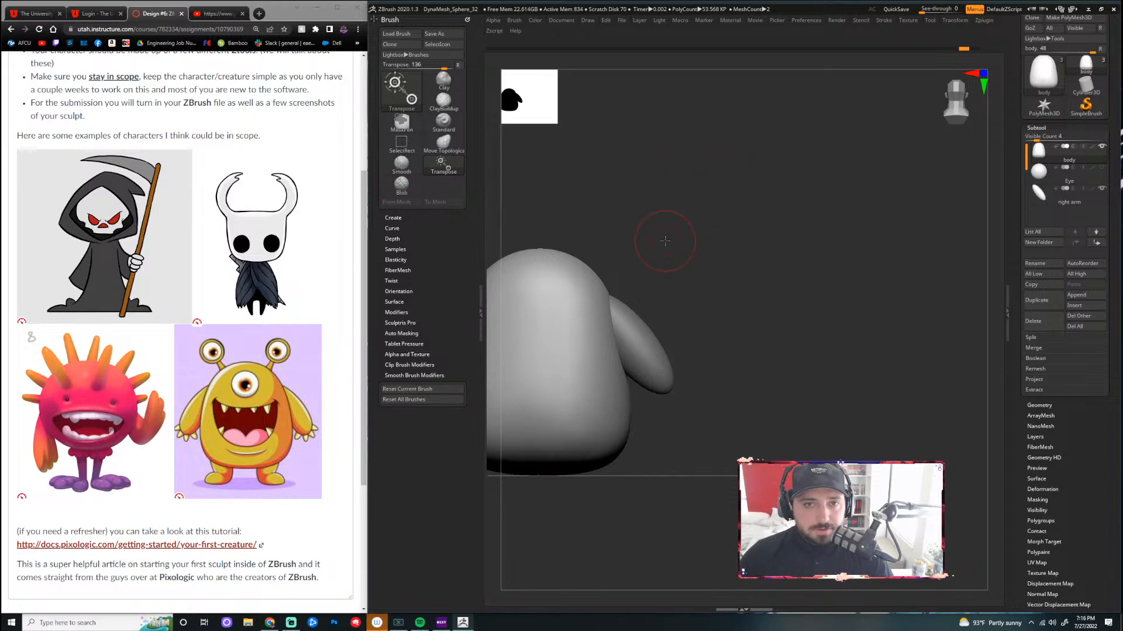
# Try a mirrored Blob stroke in Draw mode on the body beside the eye socket, and undo it
pyautogui.press('q')
pyautogui.moveTo(646, 189); pyautogui.dragTo(748, 211)
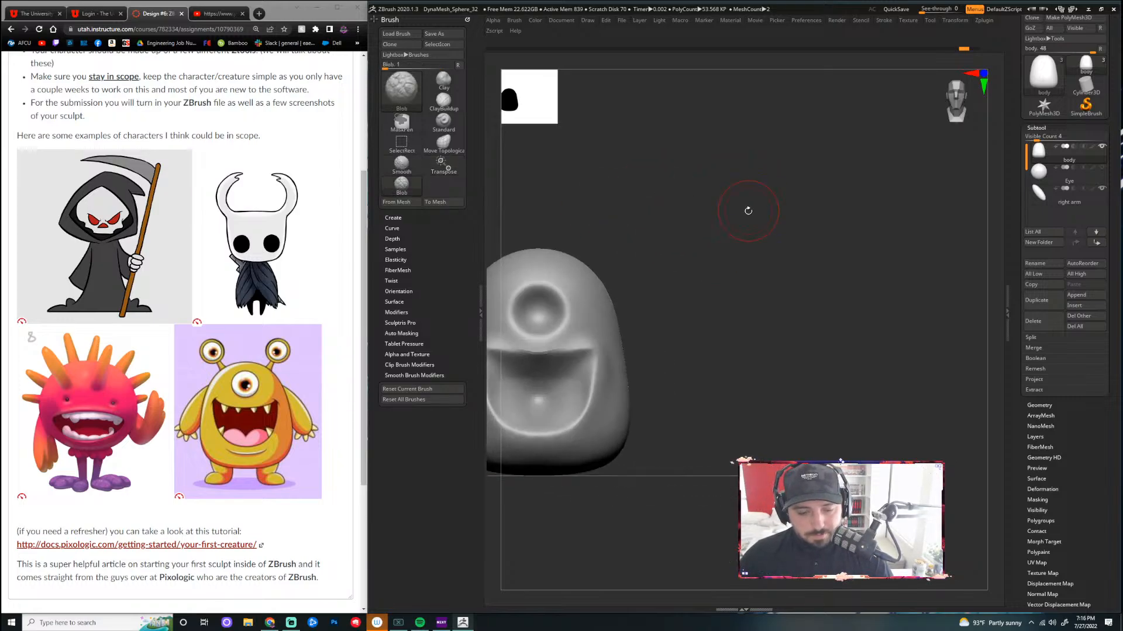
pyautogui.press('f')
pyautogui.moveTo(880, 202); pyautogui.dragTo(941, 215)
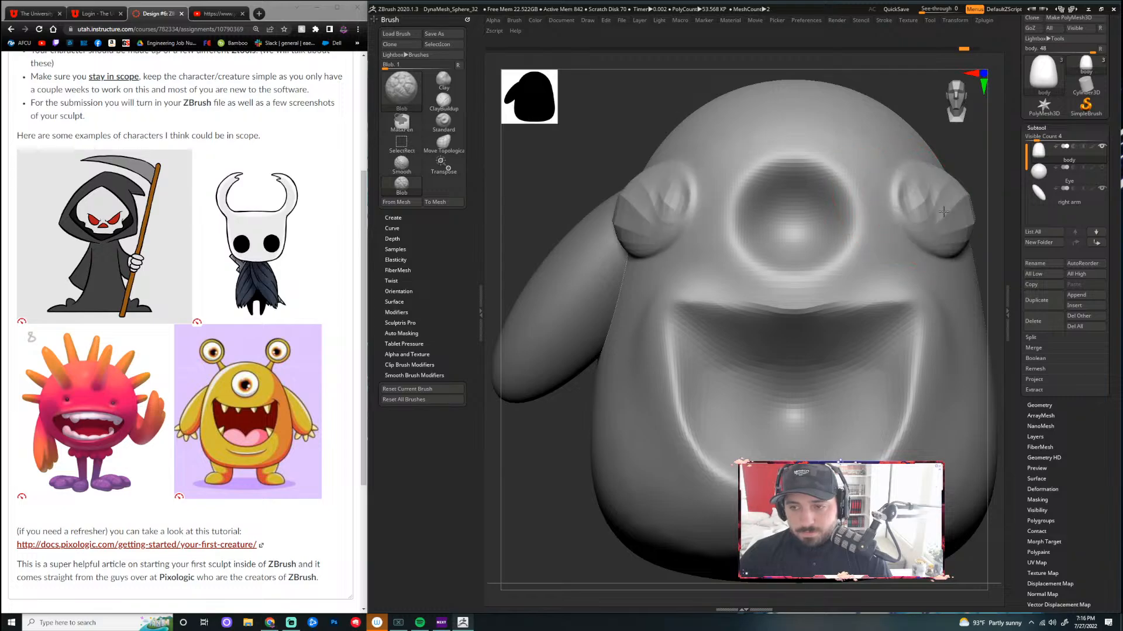
pyautogui.hotkey('ctrl', 'z')
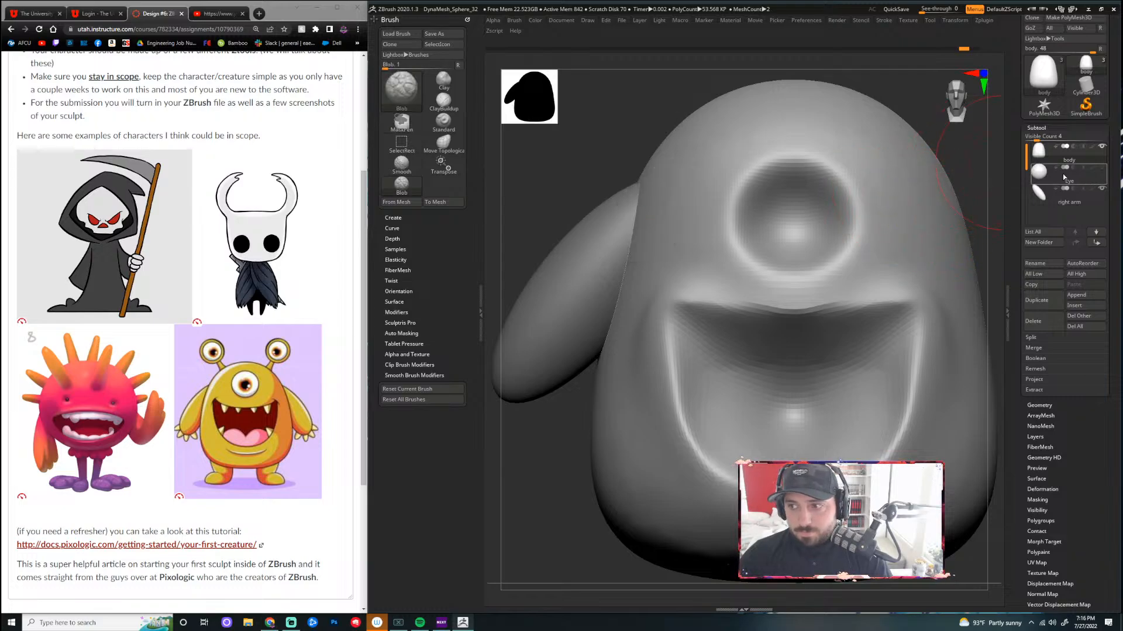
# Make right arm the active subtool, with the Eye and body subtools both set visible
pyautogui.moveTo(1057, 160)
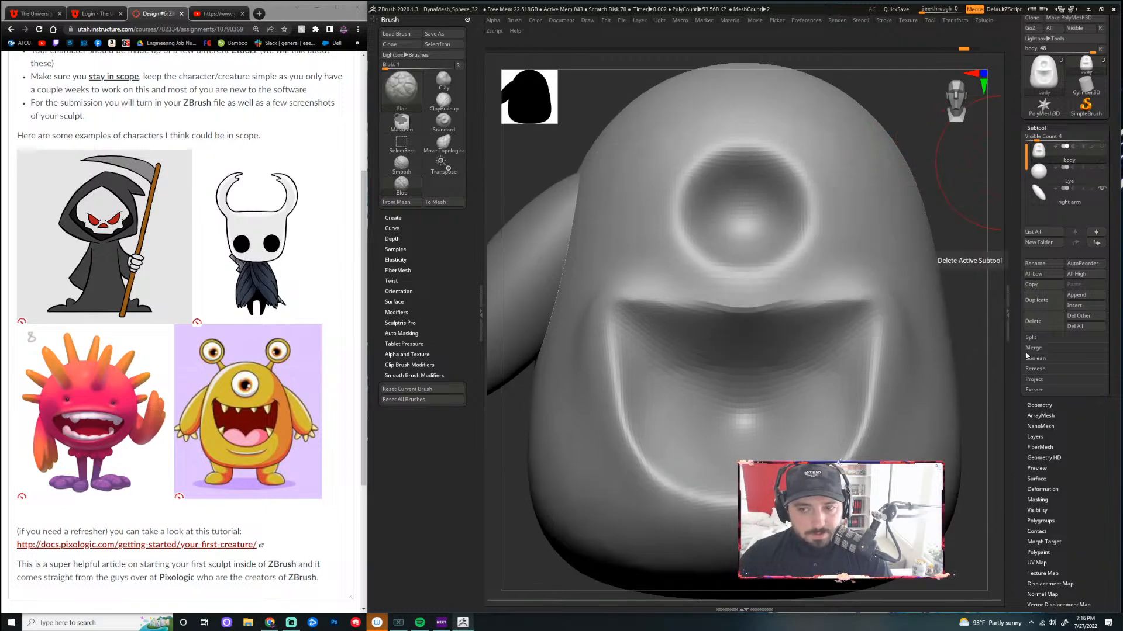
pyautogui.press('f')
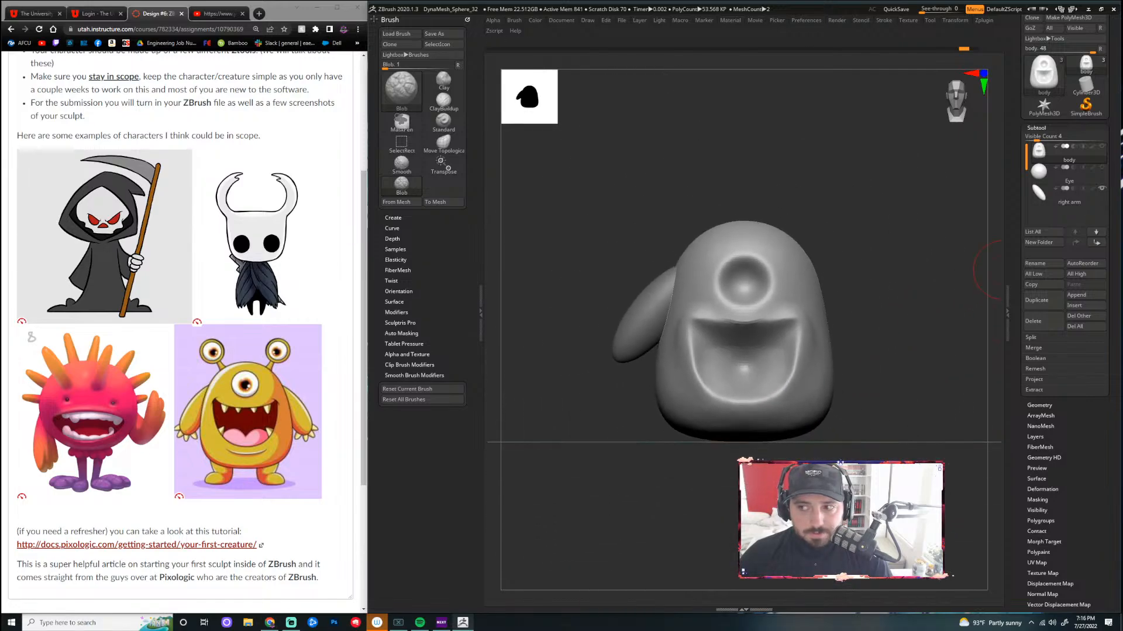
pyautogui.moveTo(1103, 170)
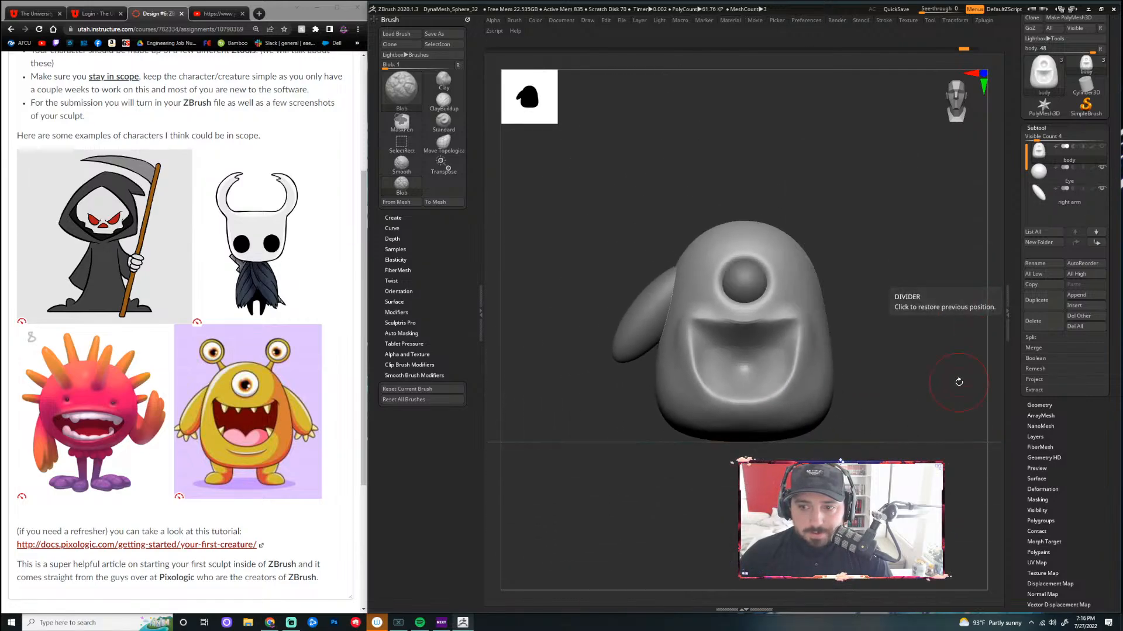
pyautogui.click(1048, 205)
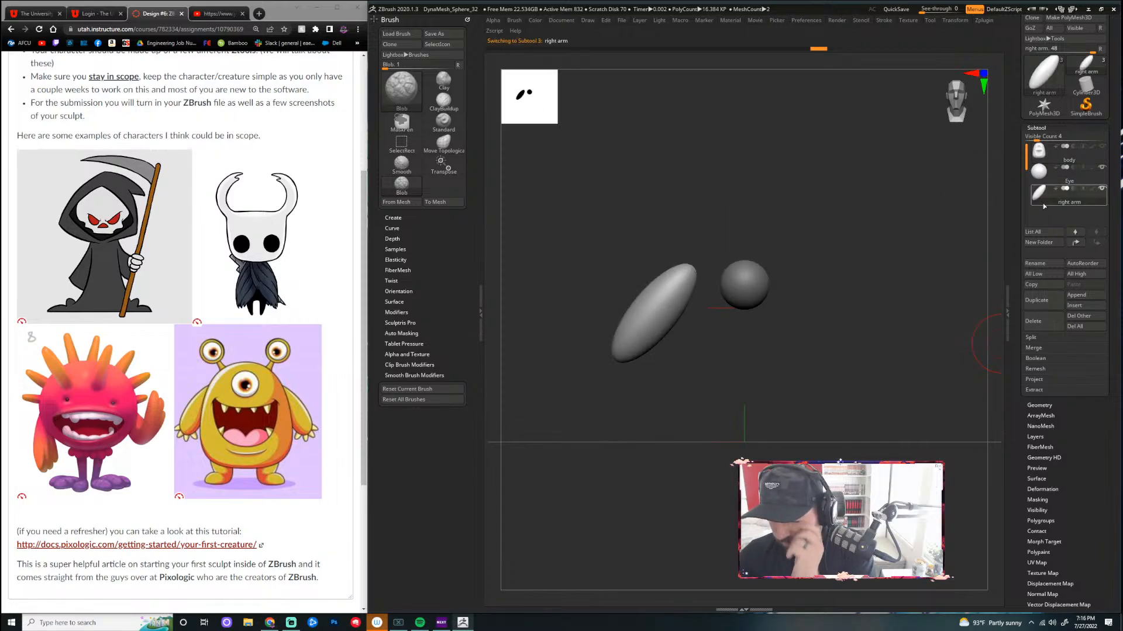
pyautogui.click(1102, 146)
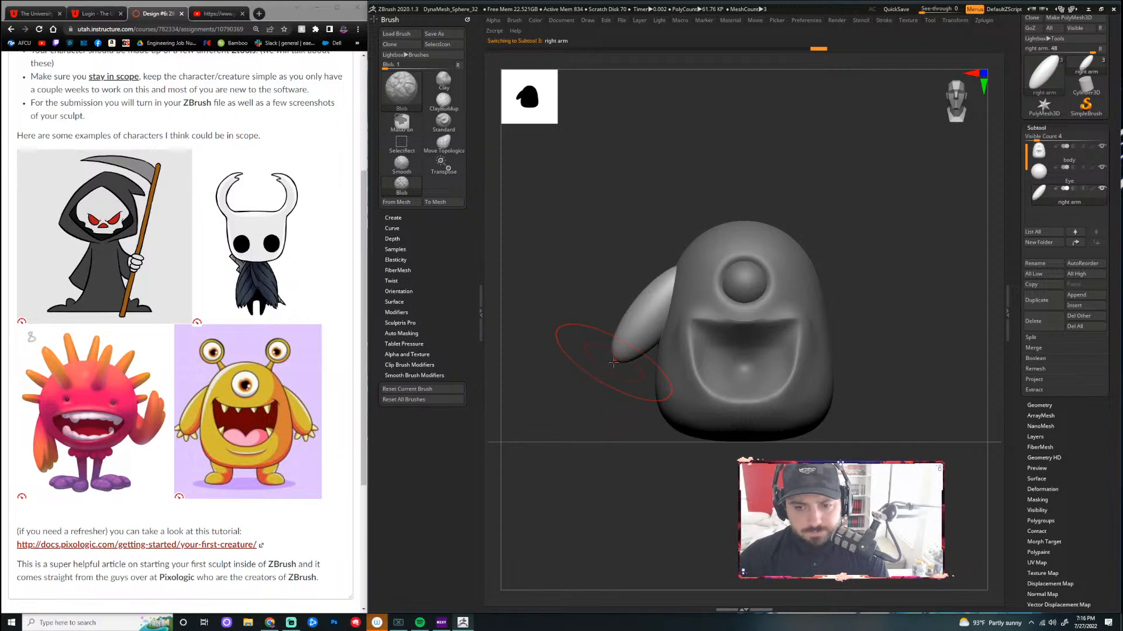
# Try a Blob stroke on the lower end of the right arm and undo it
pyautogui.moveTo(639, 356); pyautogui.dragTo(642, 362)
pyautogui.hotkey('ctrl', 'z')
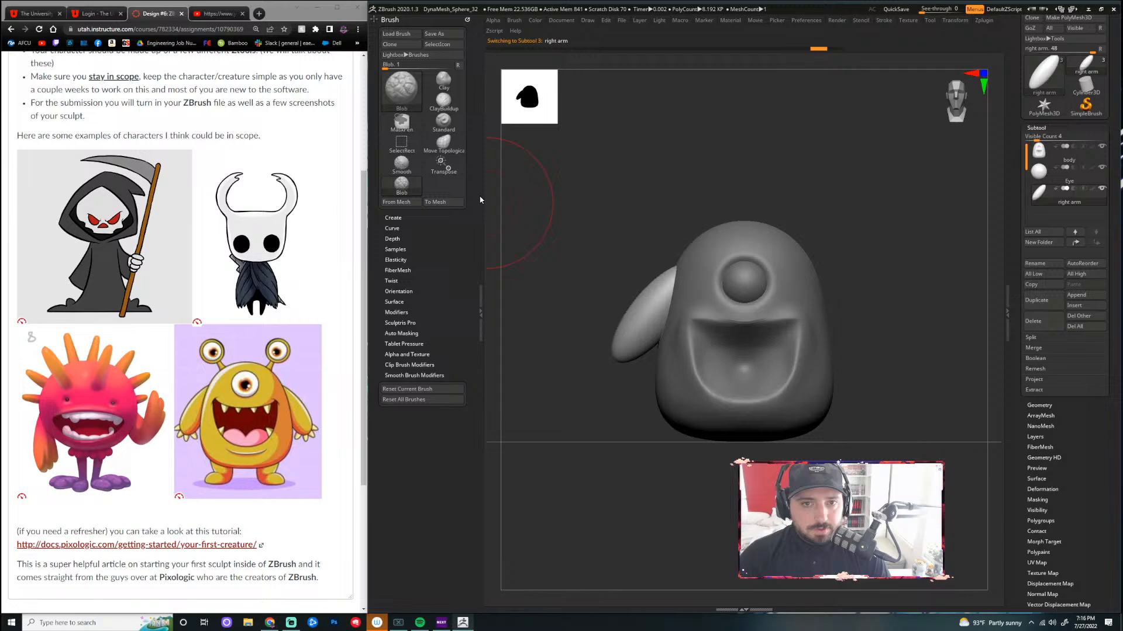
# Switch to the Move Topological brush, try pulling the right arm's lower tip, and undo that stroke
pyautogui.click(403, 90)
pyautogui.click(419, 116)
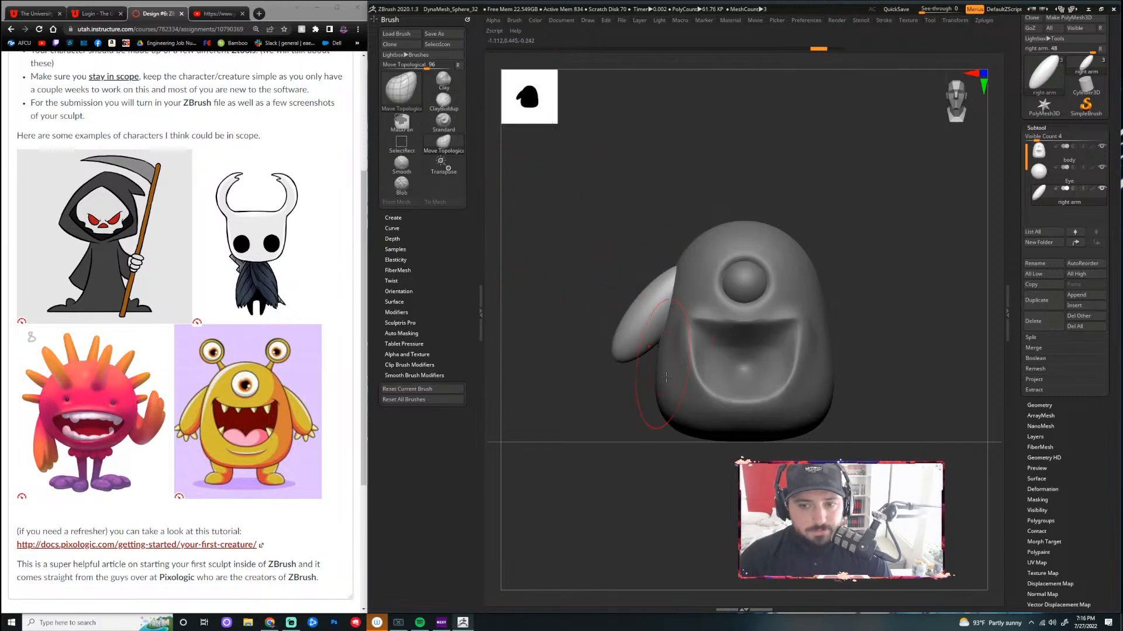
pyautogui.moveTo(630, 360); pyautogui.dragTo(633, 371)
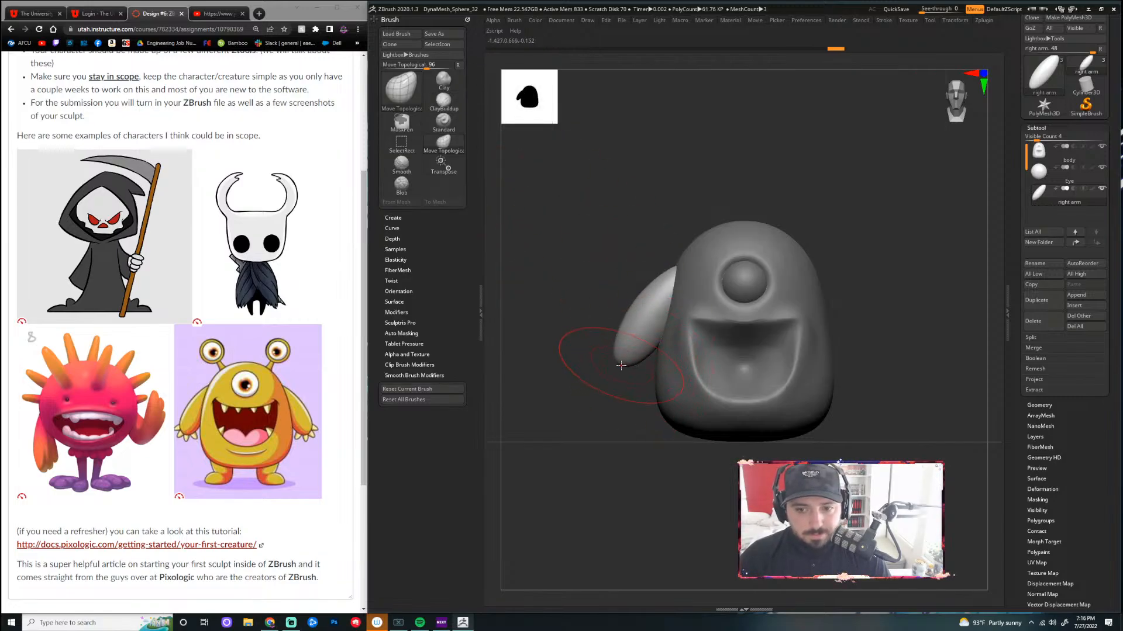
pyautogui.hotkey('ctrl', 'z')
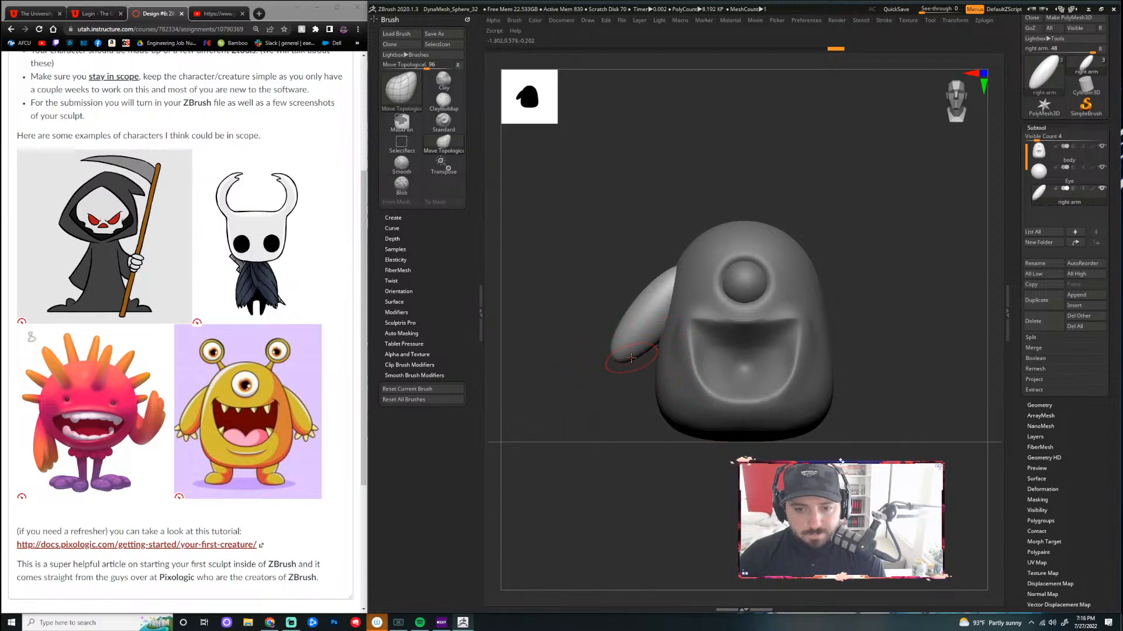
# Round out the right arm's lower end with small Move Topological and Smooth strokes, working from the front, side and underneath
pyautogui.moveTo(630, 358); pyautogui.dragTo(635, 363)
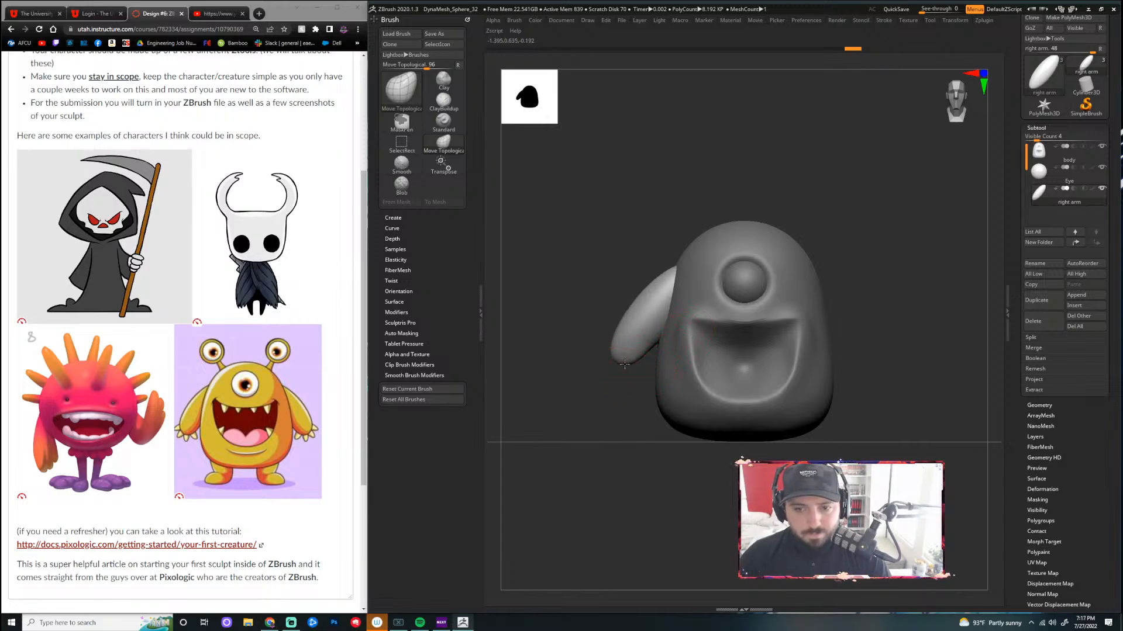
pyautogui.moveTo(606, 384)
pyautogui.mouseDown()
pyautogui.moveTo(658, 379)
pyautogui.moveTo(604, 347)
pyautogui.mouseUp()
pyautogui.press('shift')
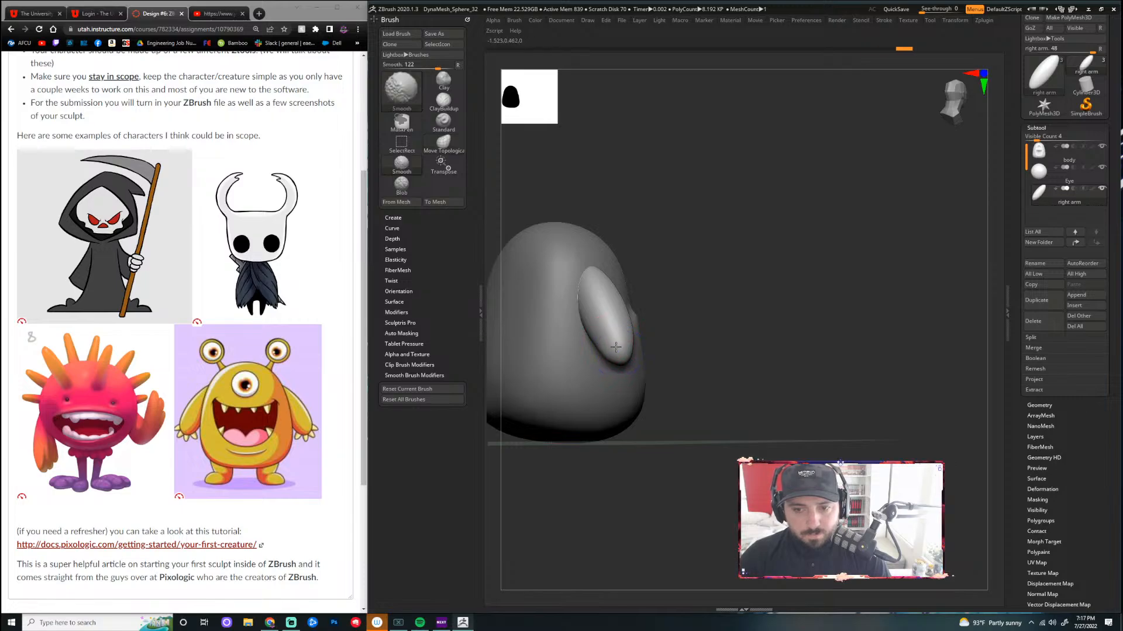
pyautogui.moveTo(690, 357); pyautogui.dragTo(639, 361)
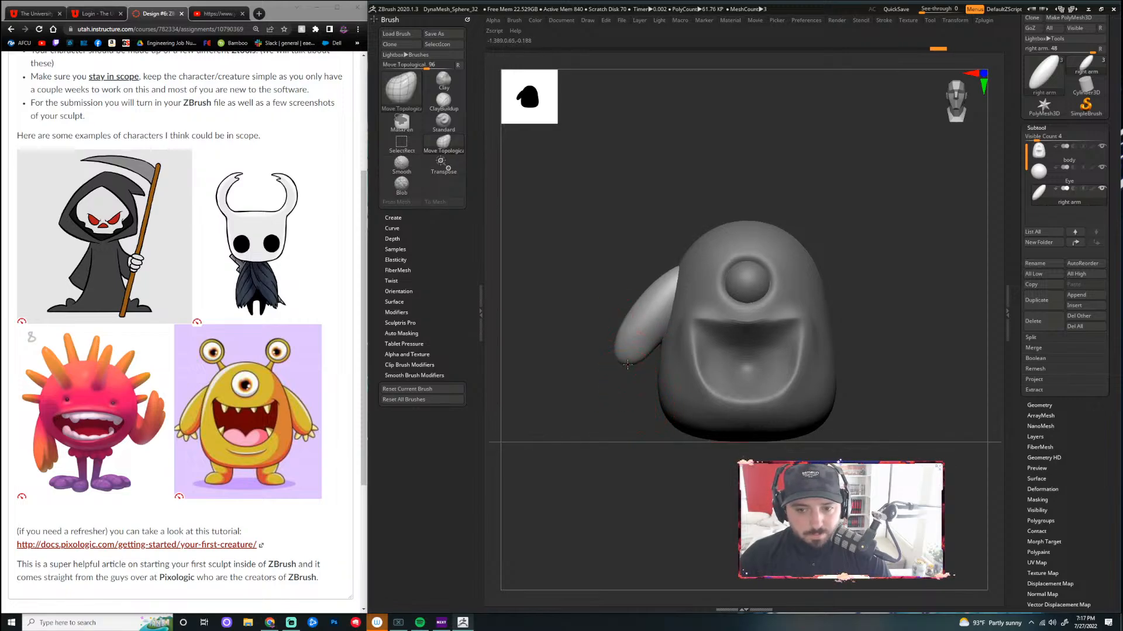
pyautogui.moveTo(631, 394)
pyautogui.mouseDown()
pyautogui.moveTo(662, 404)
pyautogui.moveTo(697, 330)
pyautogui.moveTo(636, 385)
pyautogui.mouseUp()
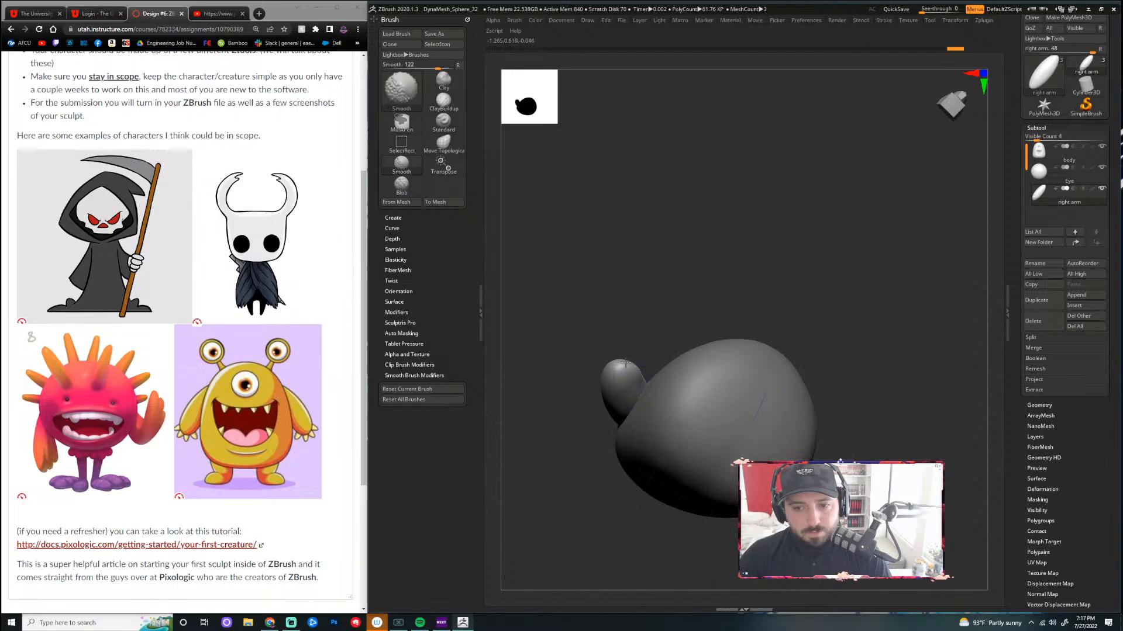
pyautogui.moveTo(664, 314); pyautogui.dragTo(701, 396)
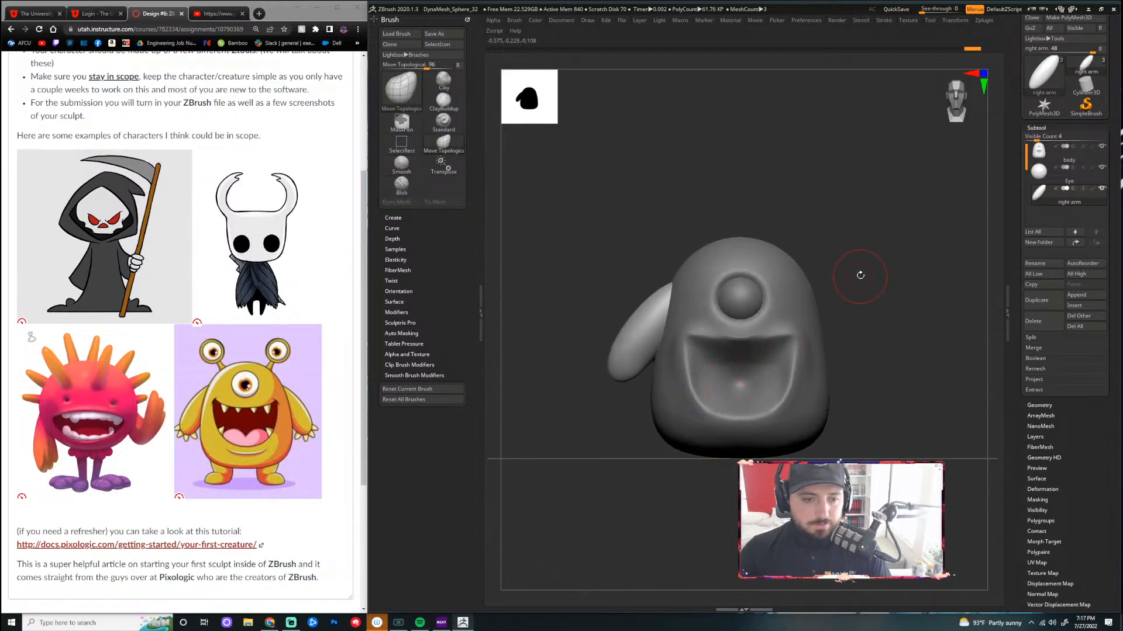
pyautogui.keyDown('alt'); pyautogui.moveTo(860, 274); pyautogui.dragTo(831, 298); pyautogui.keyUp('alt')
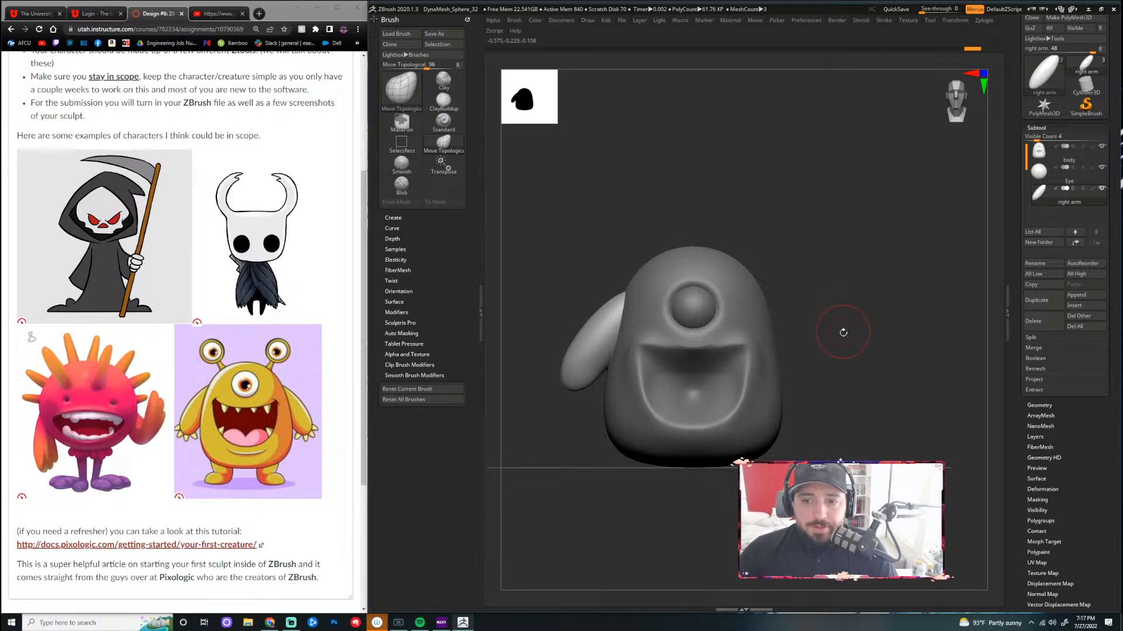
pyautogui.keyDown('alt'); pyautogui.moveTo(843, 332); pyautogui.dragTo(796, 296); pyautogui.keyUp('alt')
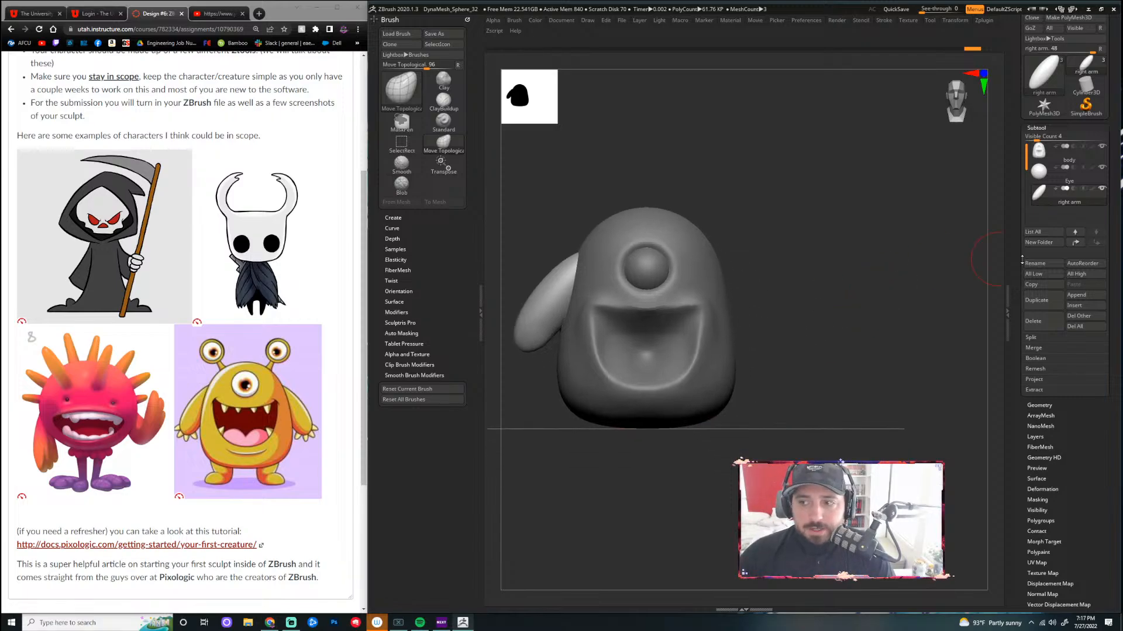
pyautogui.click(1035, 126)
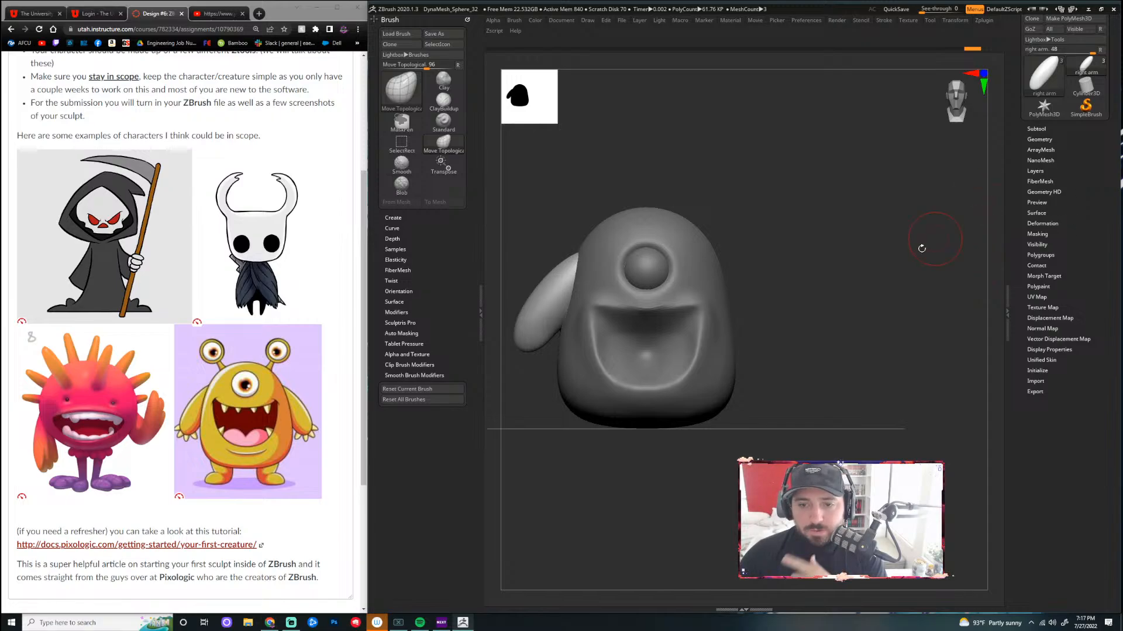
pyautogui.keyDown('alt'); pyautogui.moveTo(832, 280); pyautogui.dragTo(844, 315); pyautogui.keyUp('alt')
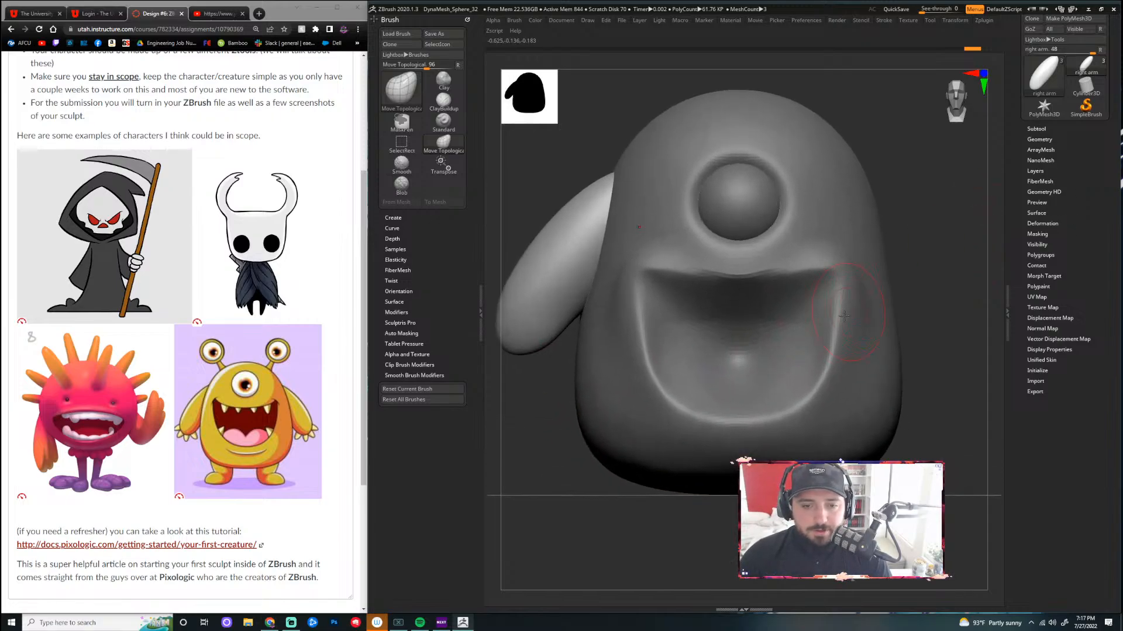
pyautogui.moveTo(522, 426); pyautogui.dragTo(596, 403)
# Append a Sphere3D as a new subtool and turn on the transform gizmo
pyautogui.click(1036, 129)
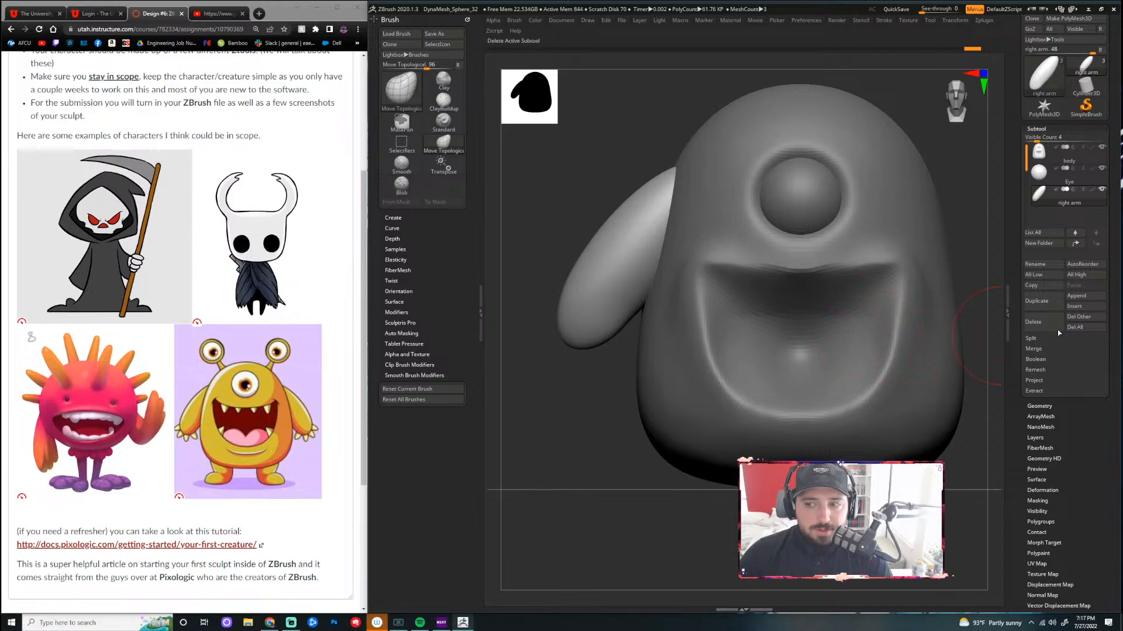
pyautogui.click(1095, 295)
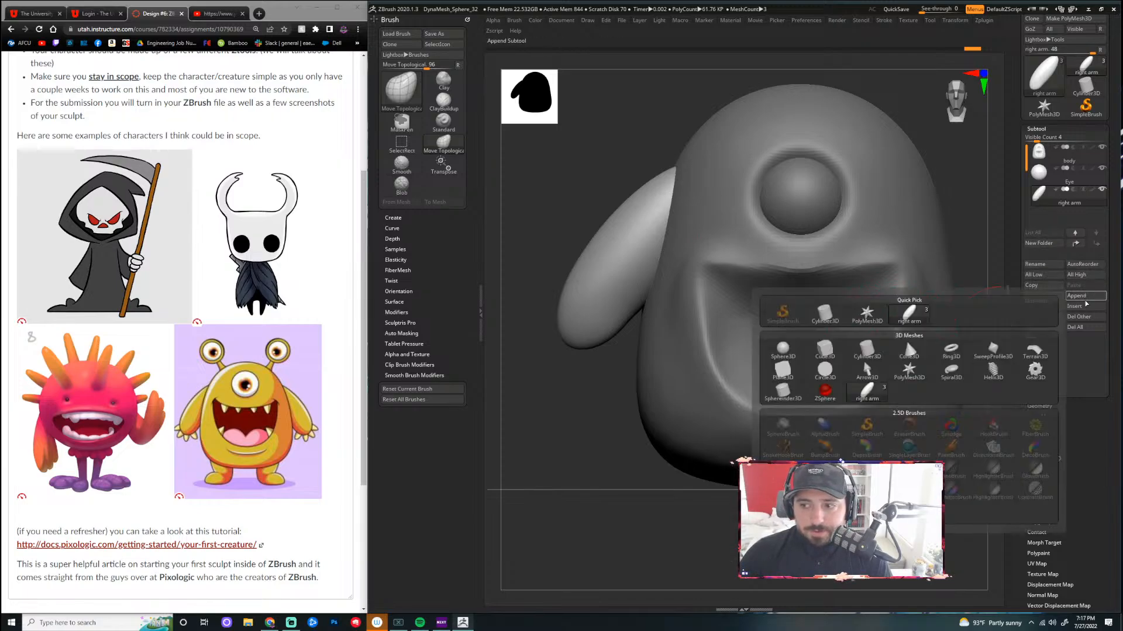
pyautogui.click(1078, 295)
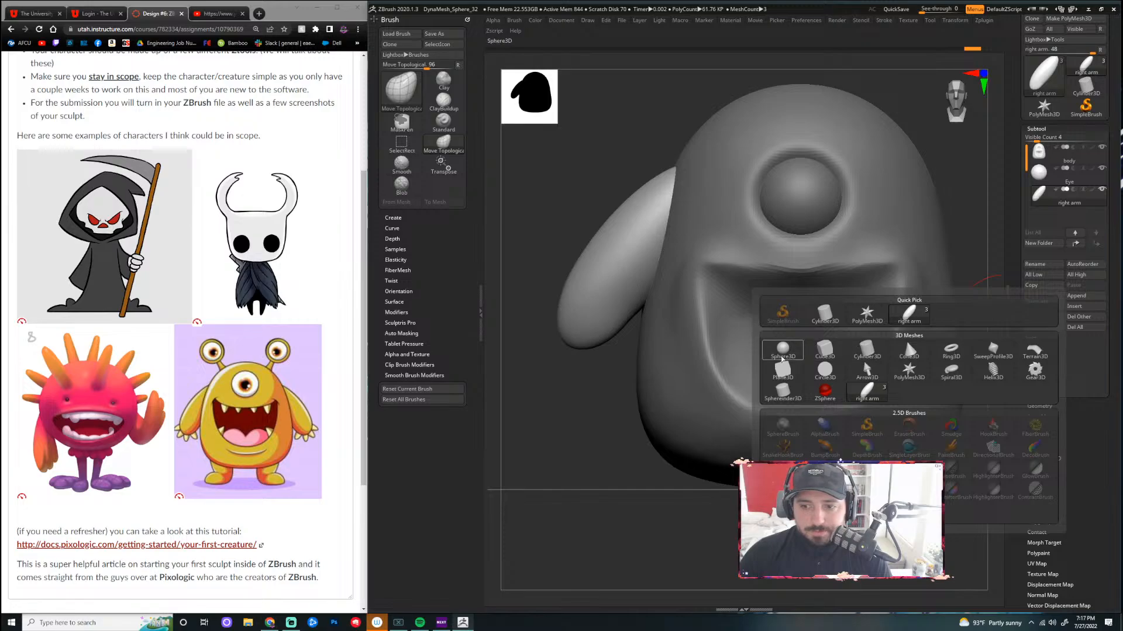
pyautogui.click(782, 349)
pyautogui.press('w')
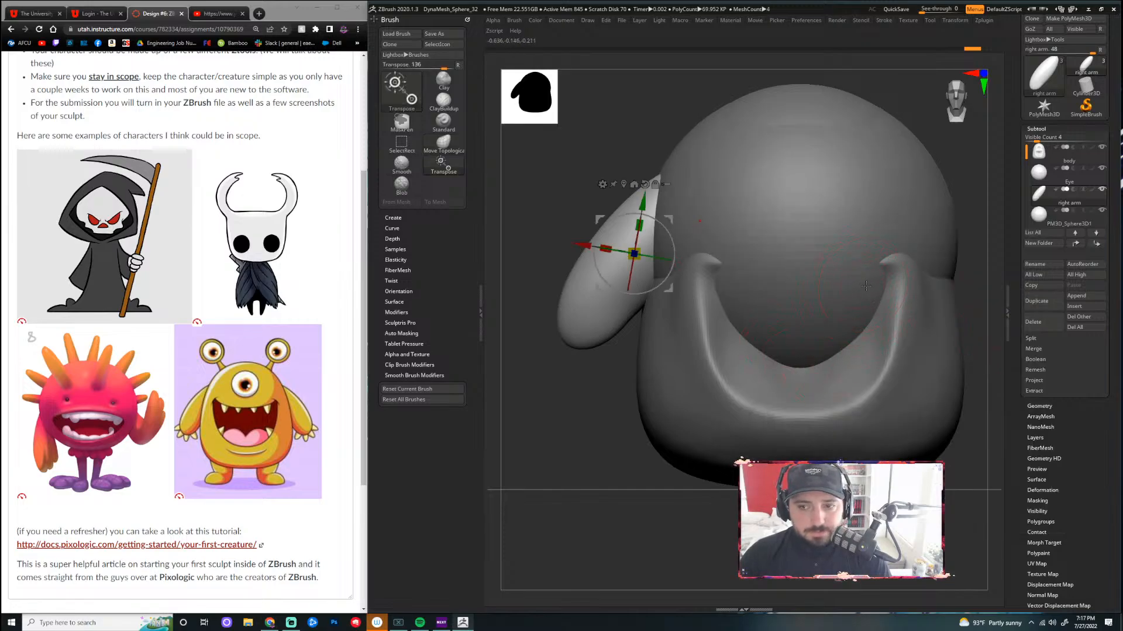
# Make the new sphere active, shrink it to finger size and move it to the right arm's lower tip
pyautogui.click(1043, 217)
pyautogui.moveTo(802, 242); pyautogui.dragTo(502, 272)
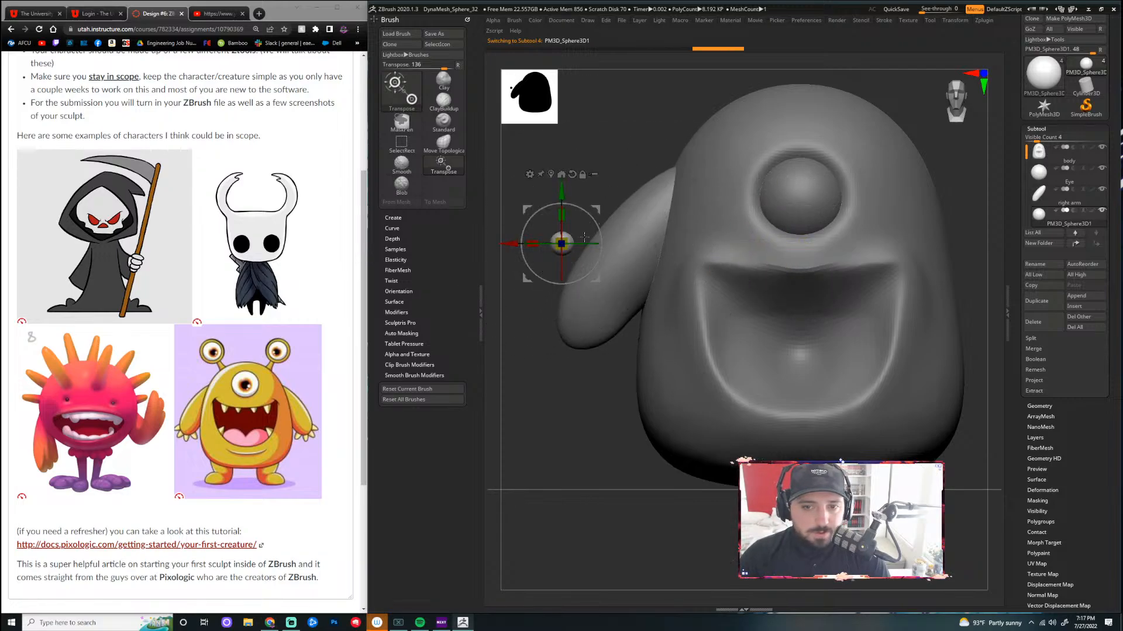
pyautogui.moveTo(562, 192); pyautogui.dragTo(562, 292)
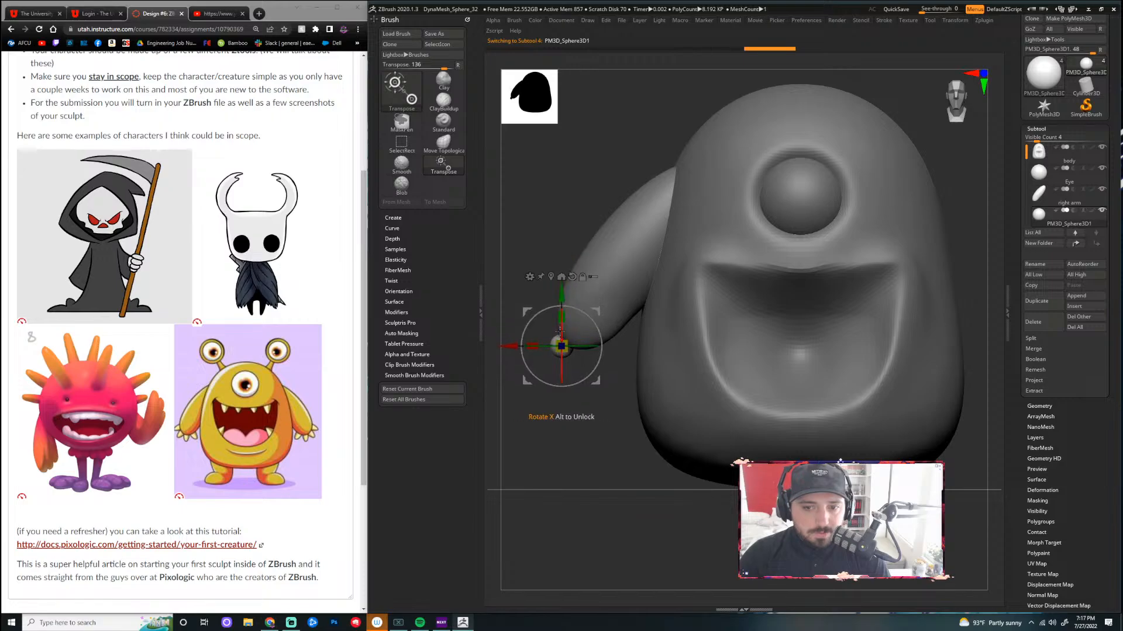
pyautogui.moveTo(514, 345); pyautogui.dragTo(543, 345)
pyautogui.keyDown('alt'); pyautogui.moveTo(552, 426); pyautogui.dragTo(648, 384); pyautogui.keyUp('alt')
pyautogui.moveTo(643, 346); pyautogui.dragTo(675, 346)
# Stretch the small sphere vertically into a slim claw shape poking out below the right arm's tip
pyautogui.moveTo(895, 290); pyautogui.dragTo(748, 301)
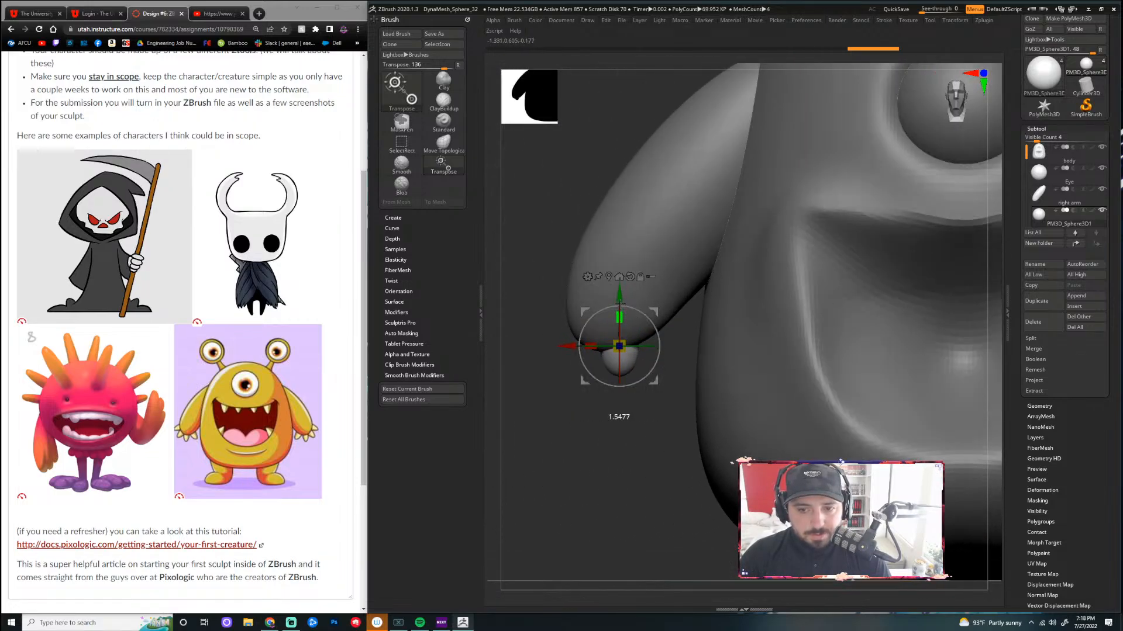
pyautogui.moveTo(619, 294); pyautogui.dragTo(619, 297)
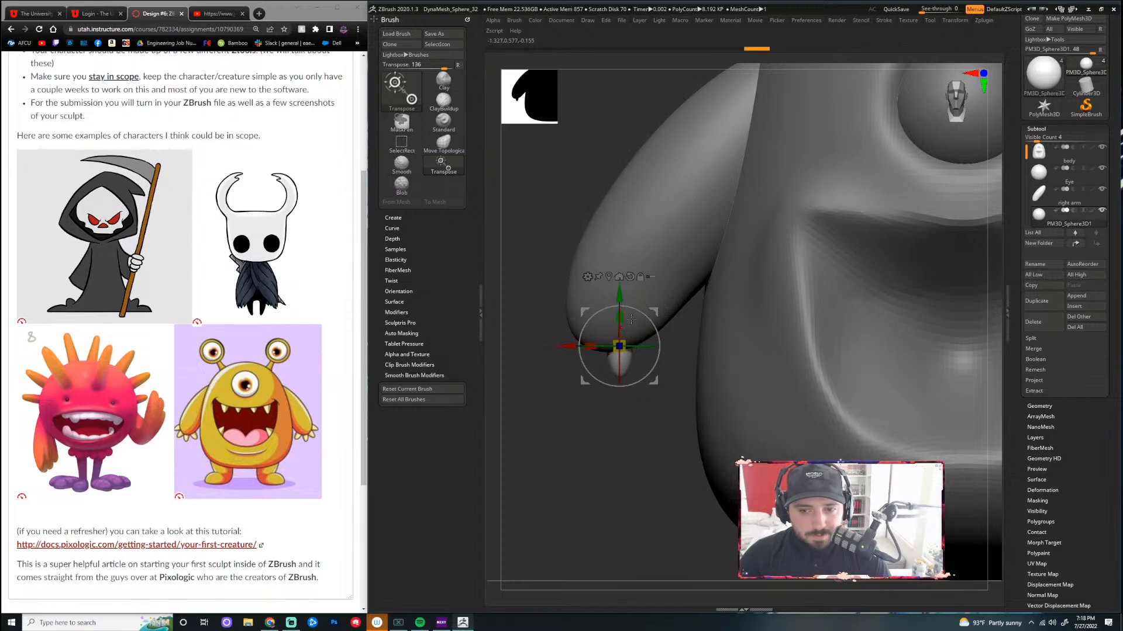
pyautogui.moveTo(621, 298); pyautogui.dragTo(620, 293)
pyautogui.moveTo(643, 427); pyautogui.dragTo(631, 342)
pyautogui.moveTo(667, 269); pyautogui.dragTo(667, 367)
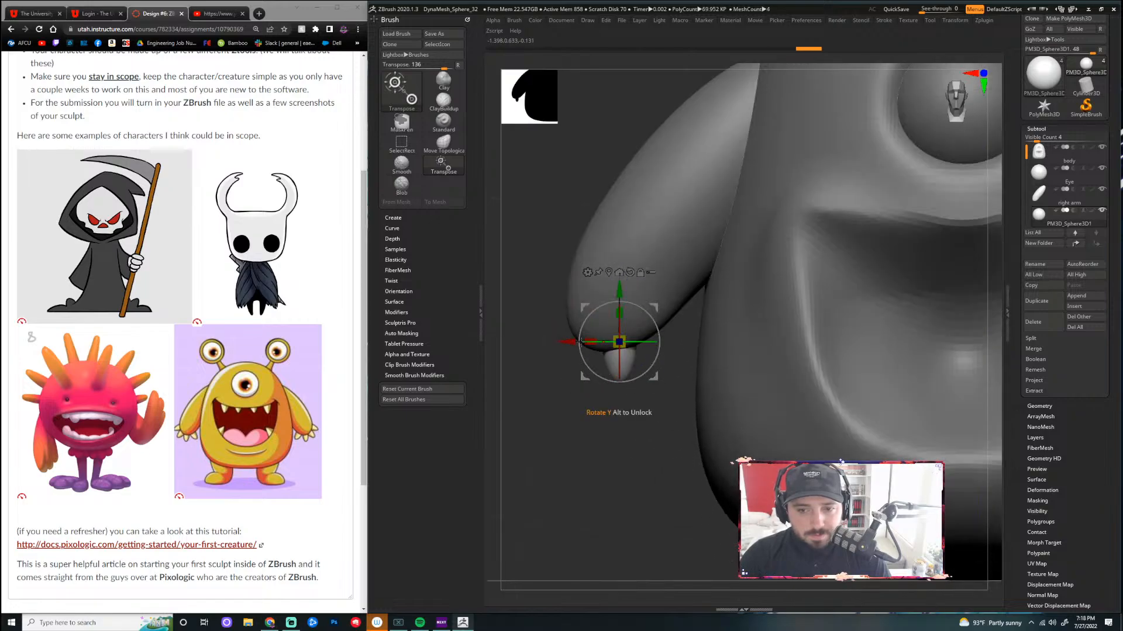
# Move the claw toward the body side of the arm's tip and tilt it to follow the rounded end
pyautogui.moveTo(570, 342); pyautogui.dragTo(581, 342)
pyautogui.moveTo(669, 330); pyautogui.dragTo(662, 312)
pyautogui.moveTo(583, 359); pyautogui.dragTo(588, 357)
pyautogui.moveTo(573, 410)
pyautogui.mouseDown()
pyautogui.moveTo(559, 306)
pyautogui.moveTo(571, 407)
pyautogui.mouseUp()
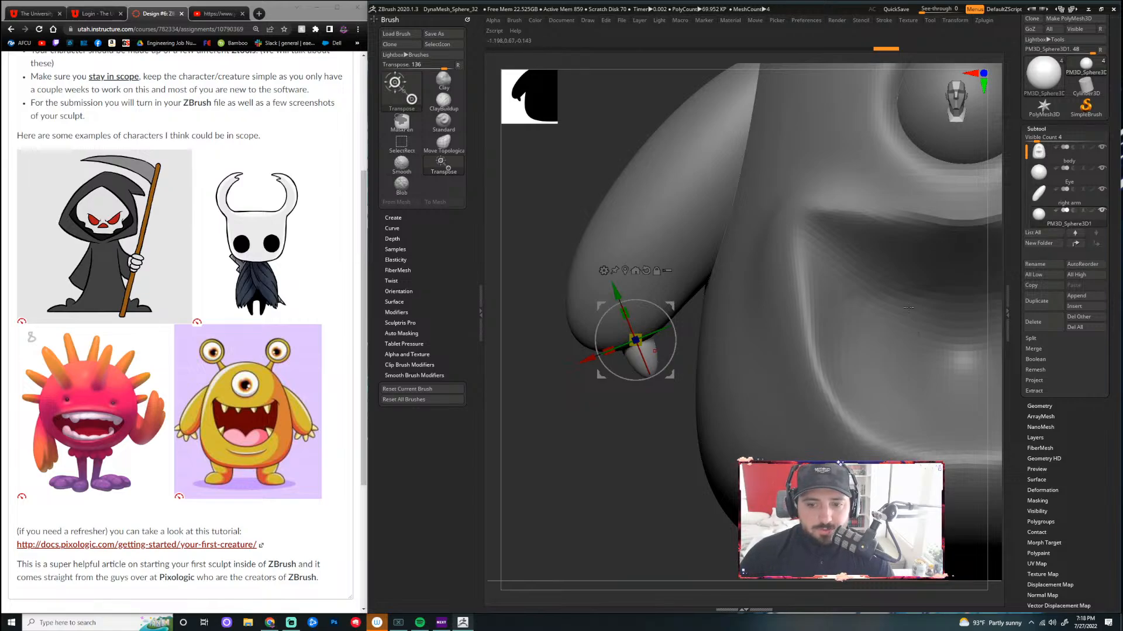
# Rename the new sphere subtool as claw
pyautogui.click(1042, 268)
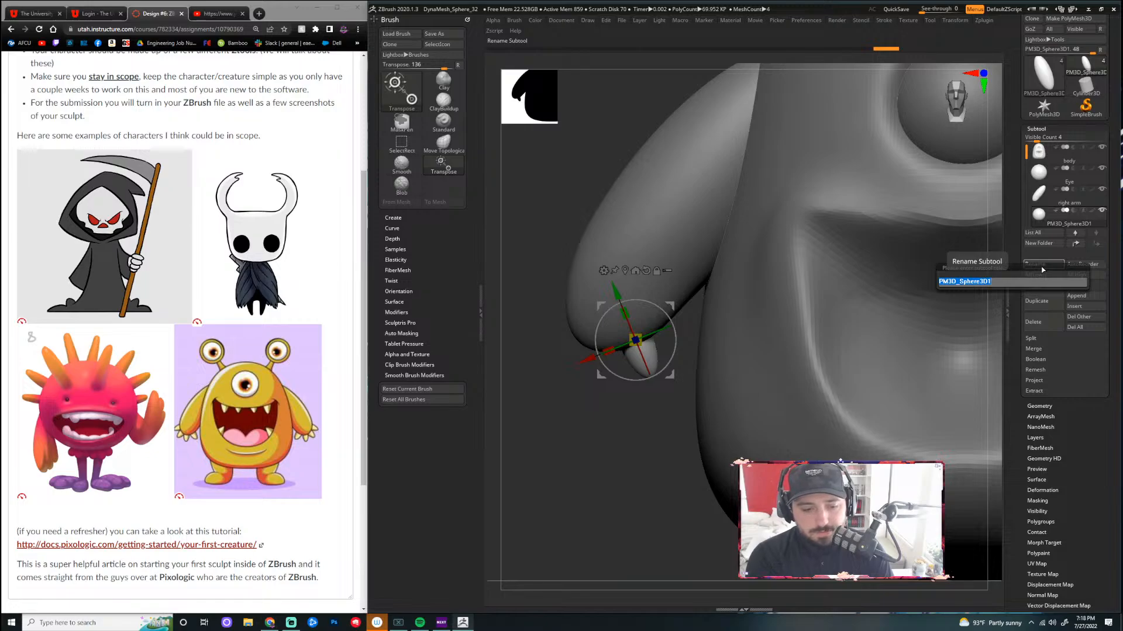
pyautogui.write('cla')
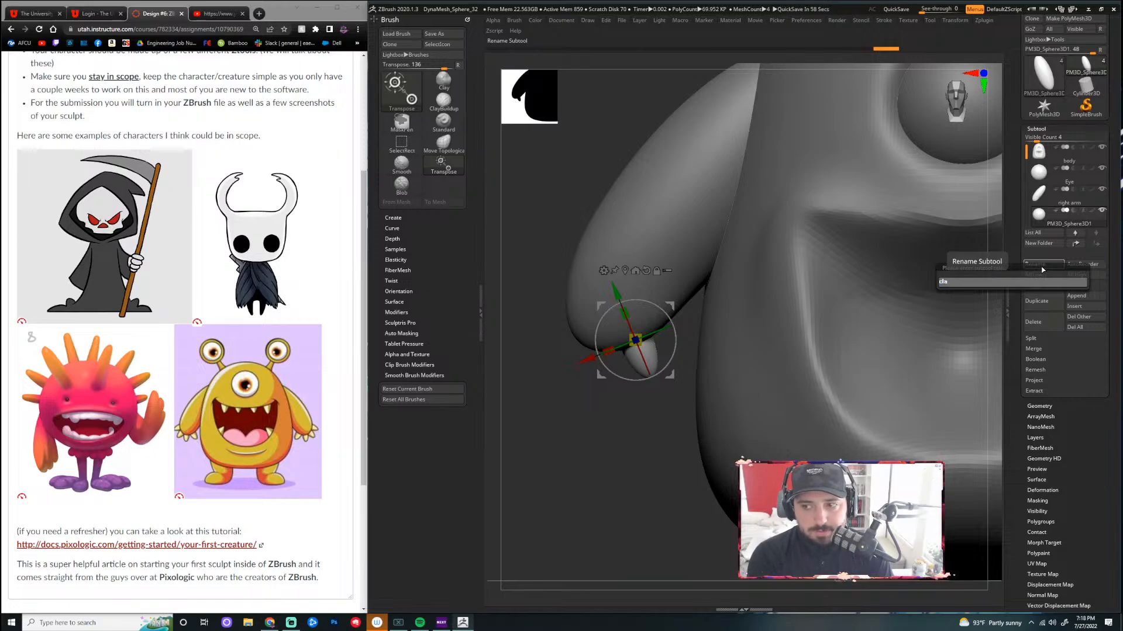
pyautogui.write('w')
pyautogui.press('Return')
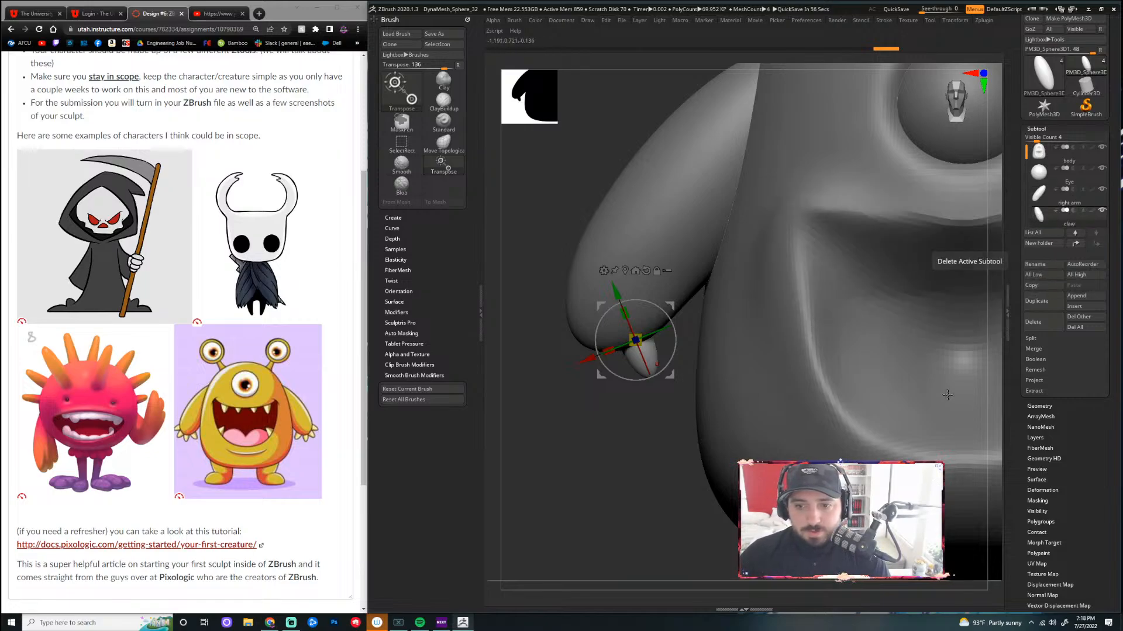
# Duplicate the claw subtool, move the copy outward beside the first claw, and rotate it to point almost straight down
pyautogui.click(1036, 301)
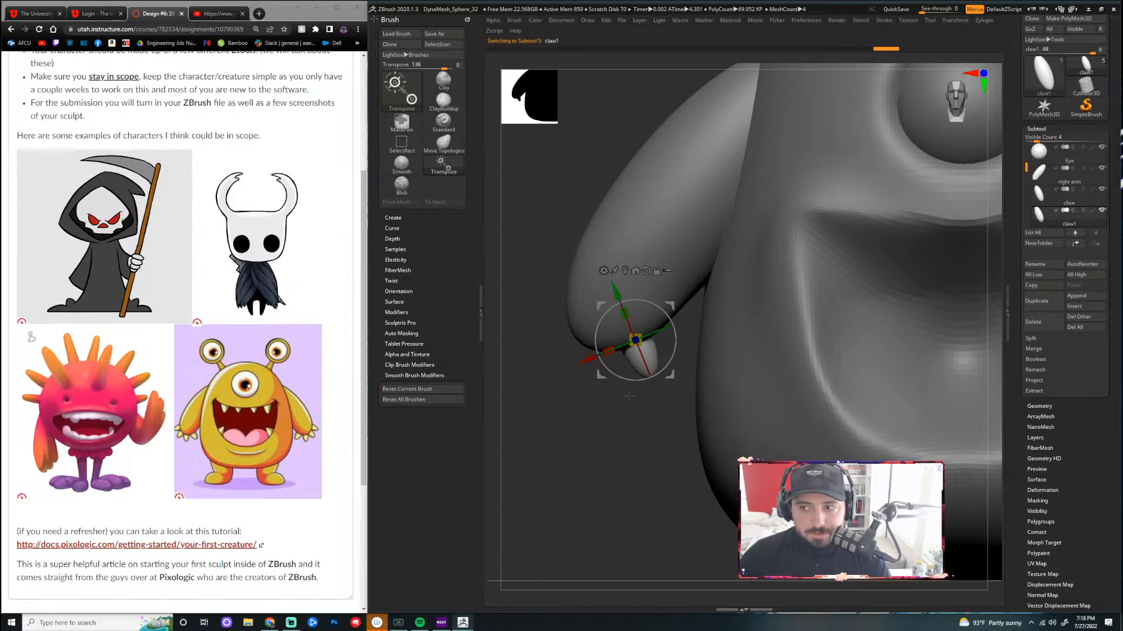
pyautogui.moveTo(590, 360); pyautogui.dragTo(560, 372)
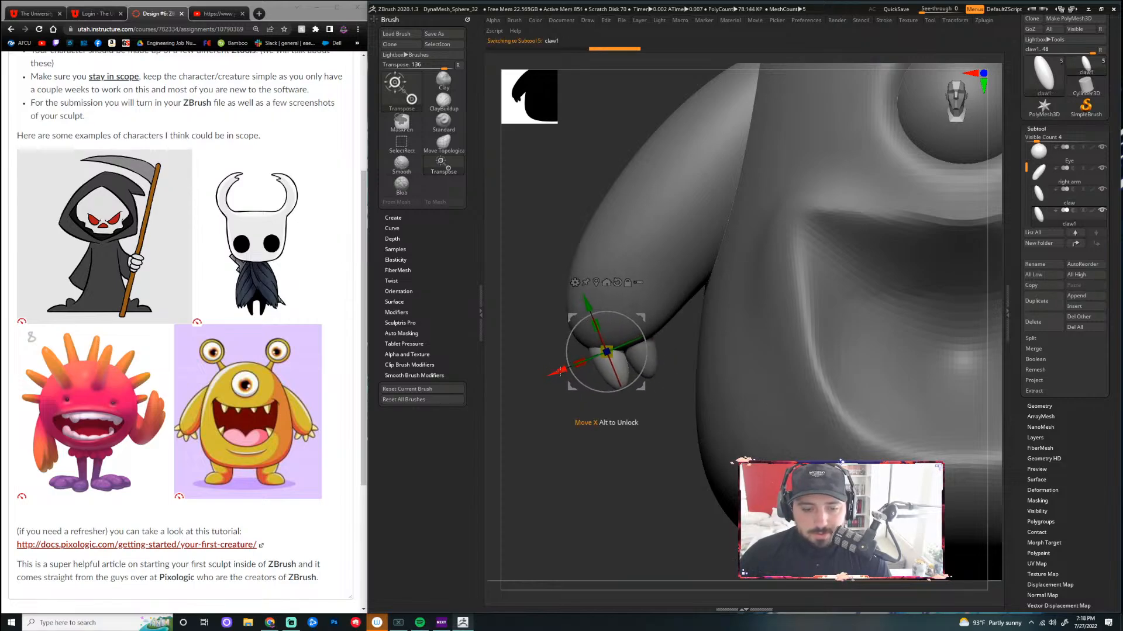
pyautogui.moveTo(608, 312); pyautogui.dragTo(630, 314)
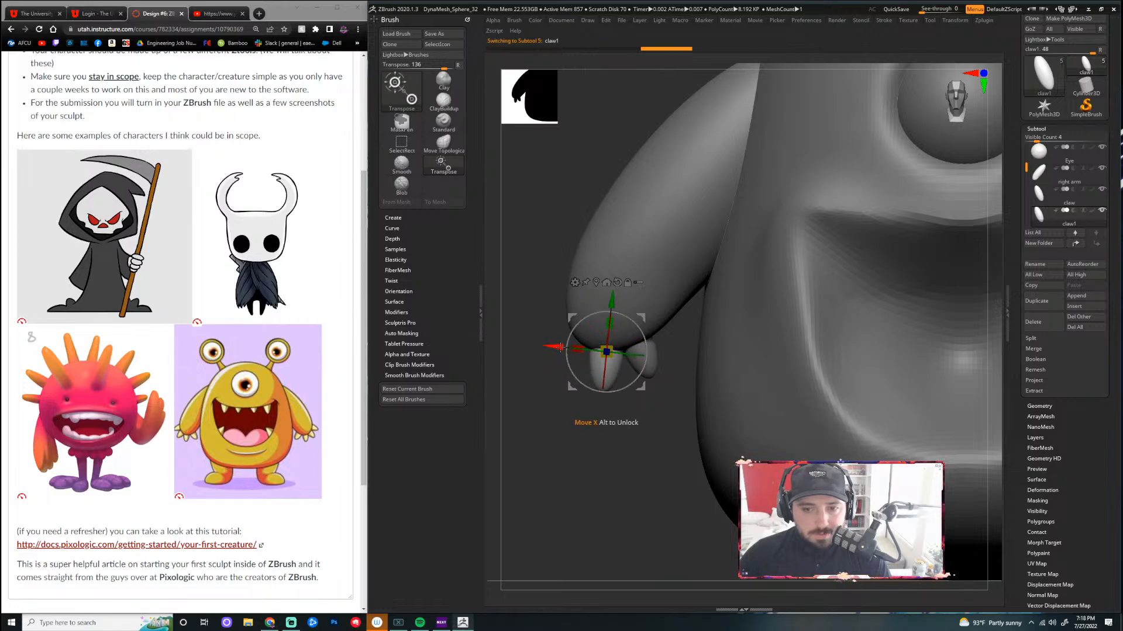
pyautogui.moveTo(561, 347); pyautogui.dragTo(554, 346)
pyautogui.moveTo(622, 322); pyautogui.dragTo(626, 325)
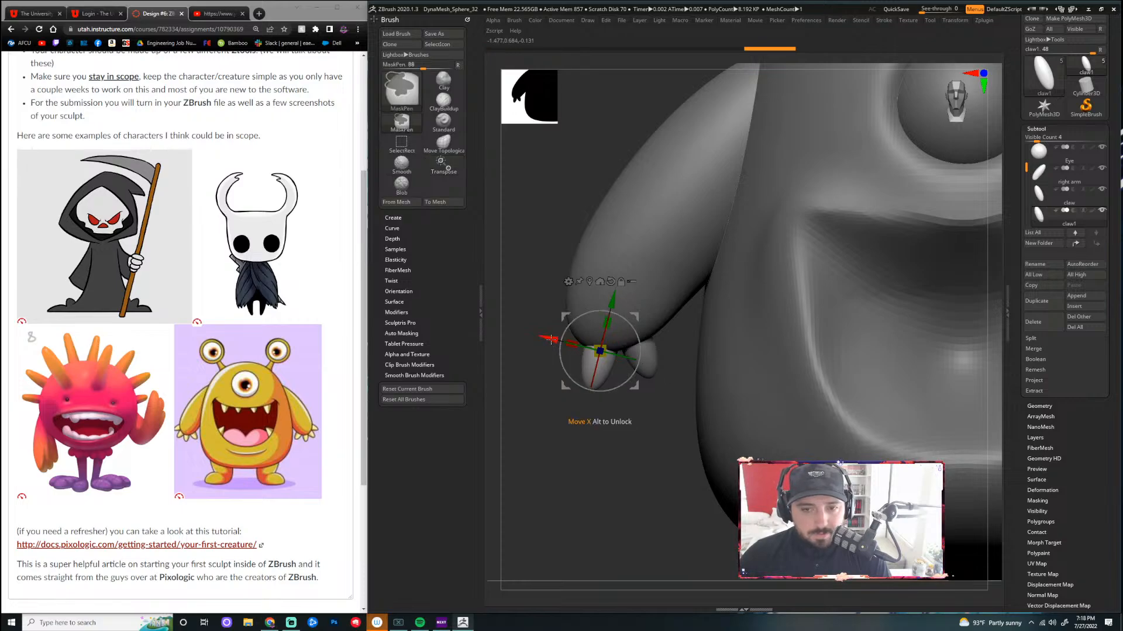
# Copy the second claw within its subtool and place it on the hand's outer corner, angled diagonally outward
pyautogui.keyDown('ctrl'); pyautogui.moveTo(549, 338); pyautogui.dragTo(519, 331); pyautogui.keyUp('ctrl')
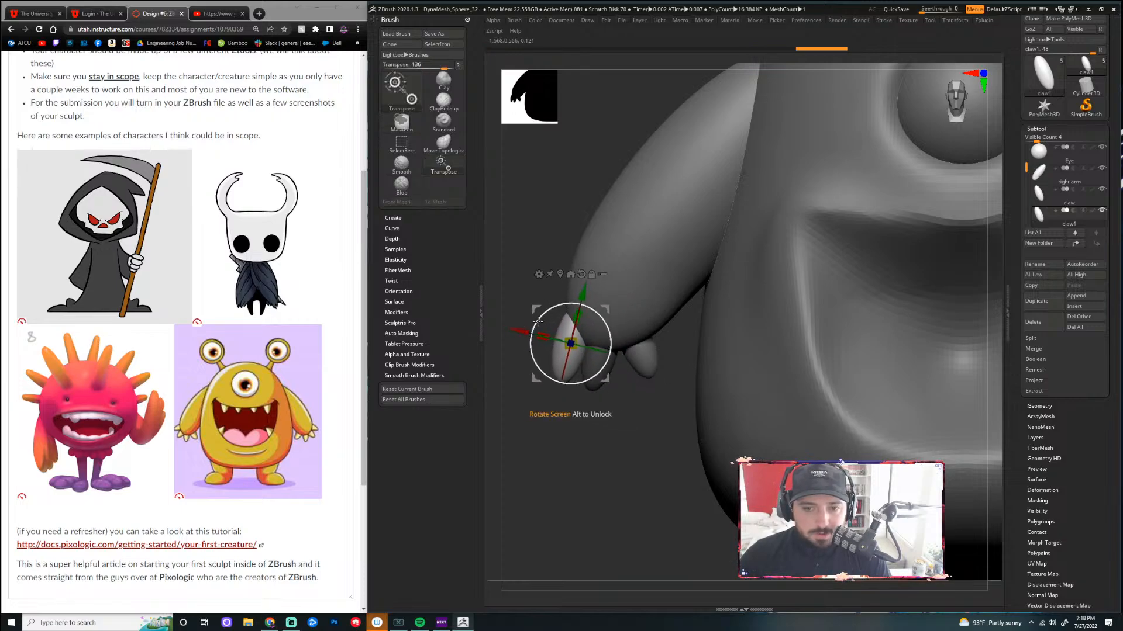
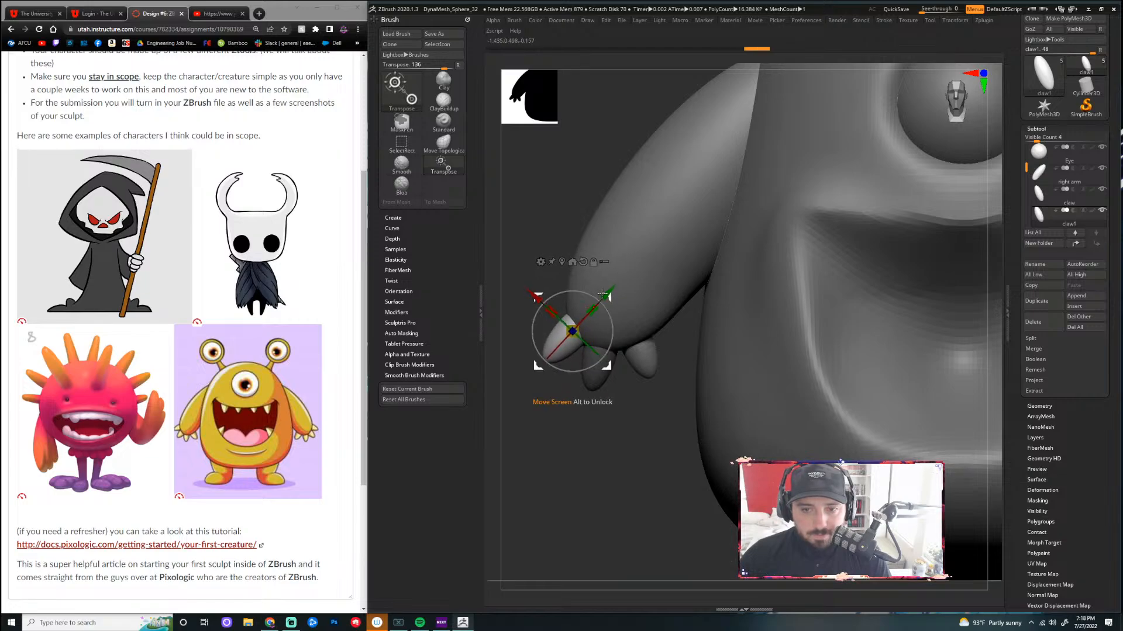
pyautogui.moveTo(655, 473); pyautogui.dragTo(656, 360)
pyautogui.moveTo(632, 457); pyautogui.dragTo(623, 459)
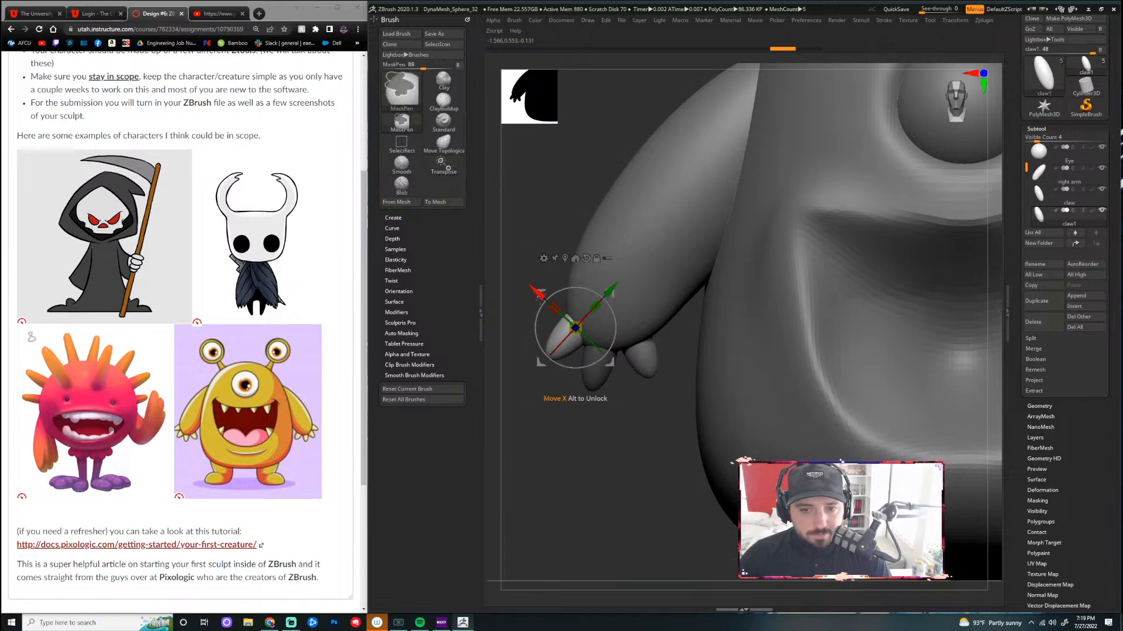
# Copy the outer claw once more, place it higher on the hand's outer side, and rotate it nearly horizontal
pyautogui.moveTo(538, 292); pyautogui.dragTo(512, 269)
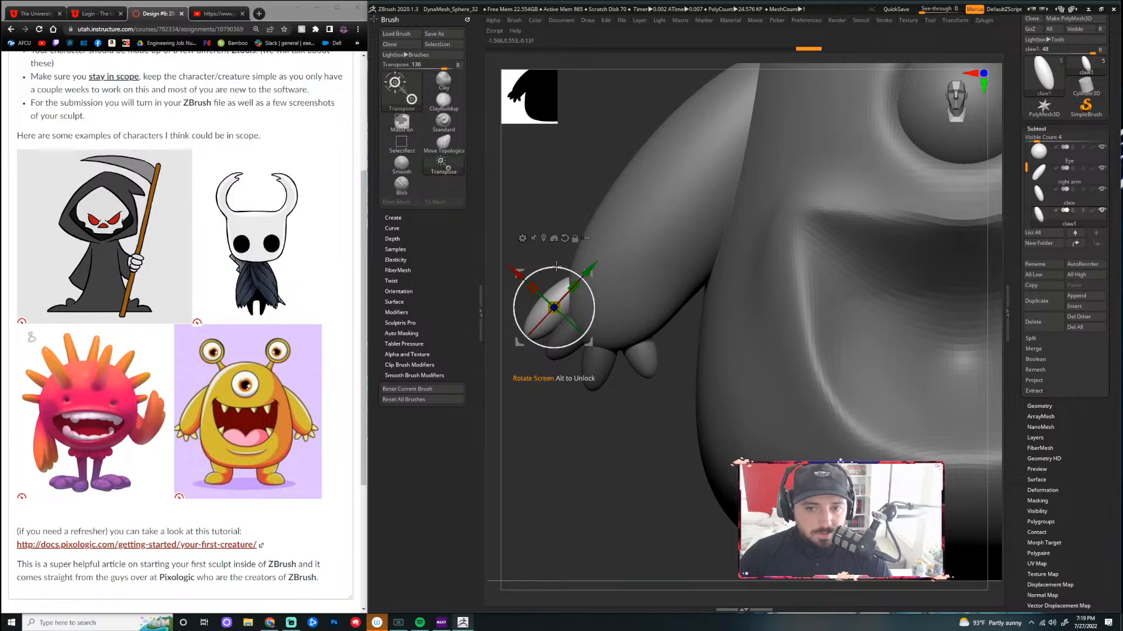
pyautogui.moveTo(561, 268); pyautogui.dragTo(620, 284)
pyautogui.moveTo(557, 256); pyautogui.dragTo(556, 253)
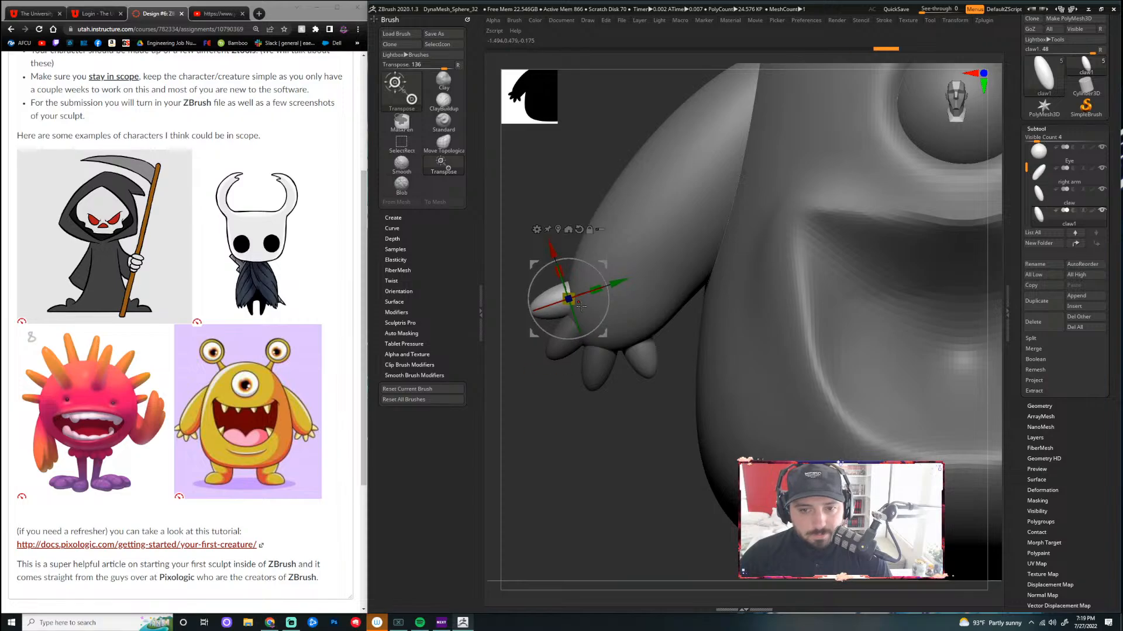
pyautogui.moveTo(572, 296); pyautogui.dragTo(569, 302)
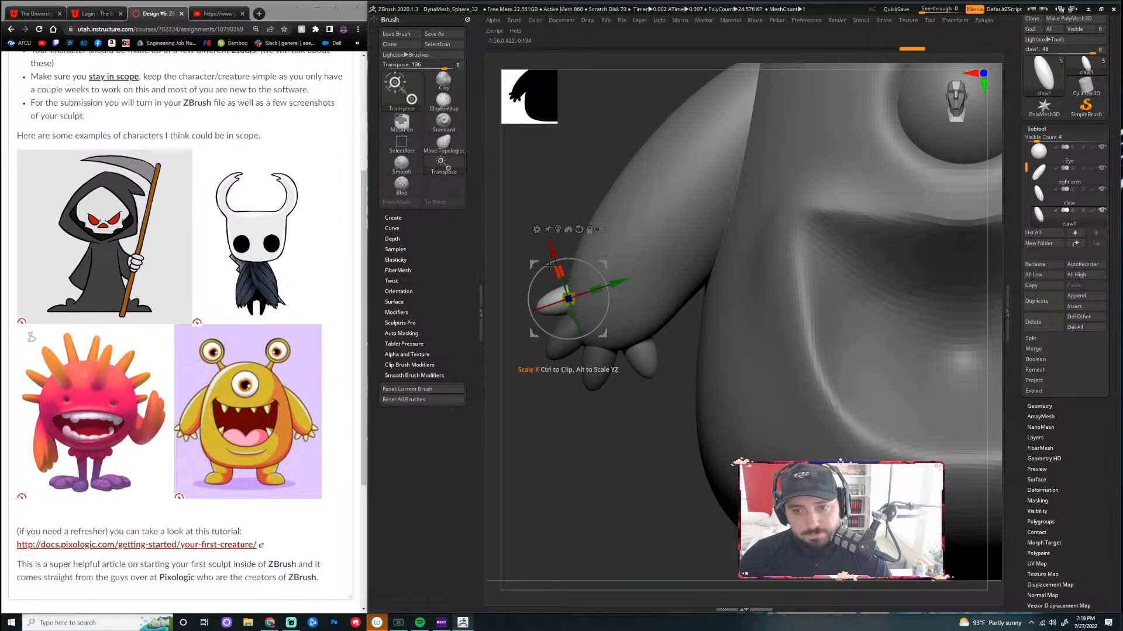
# Scale the uppermost claw slightly along its X axis and return to the Move Topological brush
pyautogui.moveTo(552, 250); pyautogui.dragTo(558, 252)
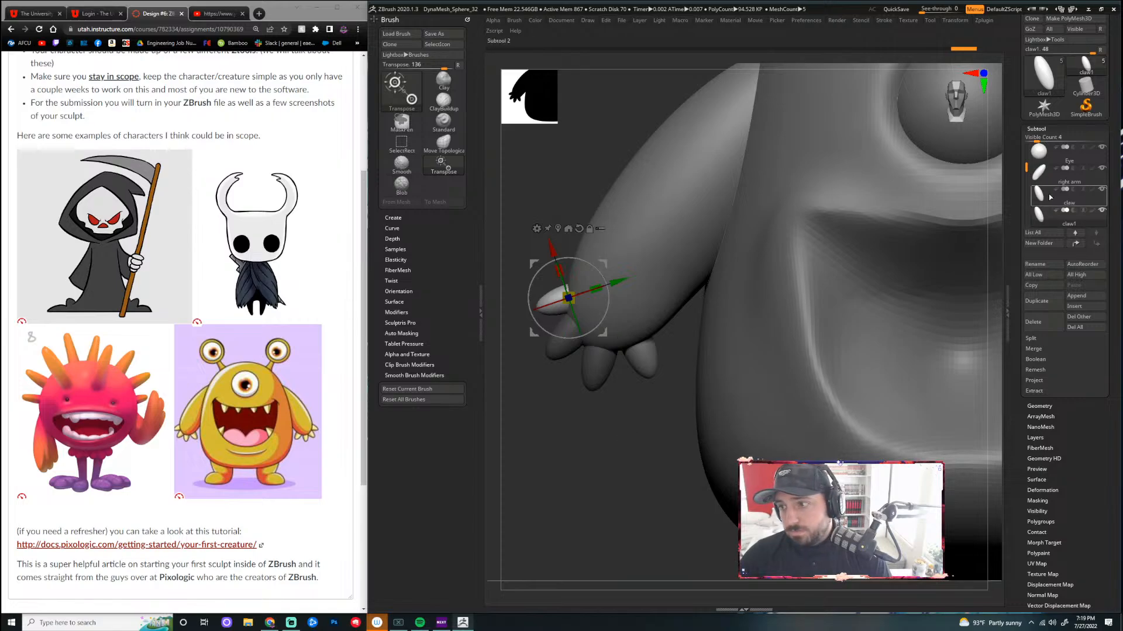
pyautogui.moveTo(1025, 169)
pyautogui.mouseDown()
pyautogui.moveTo(1024, 178)
pyautogui.moveTo(1023, 162)
pyautogui.mouseUp()
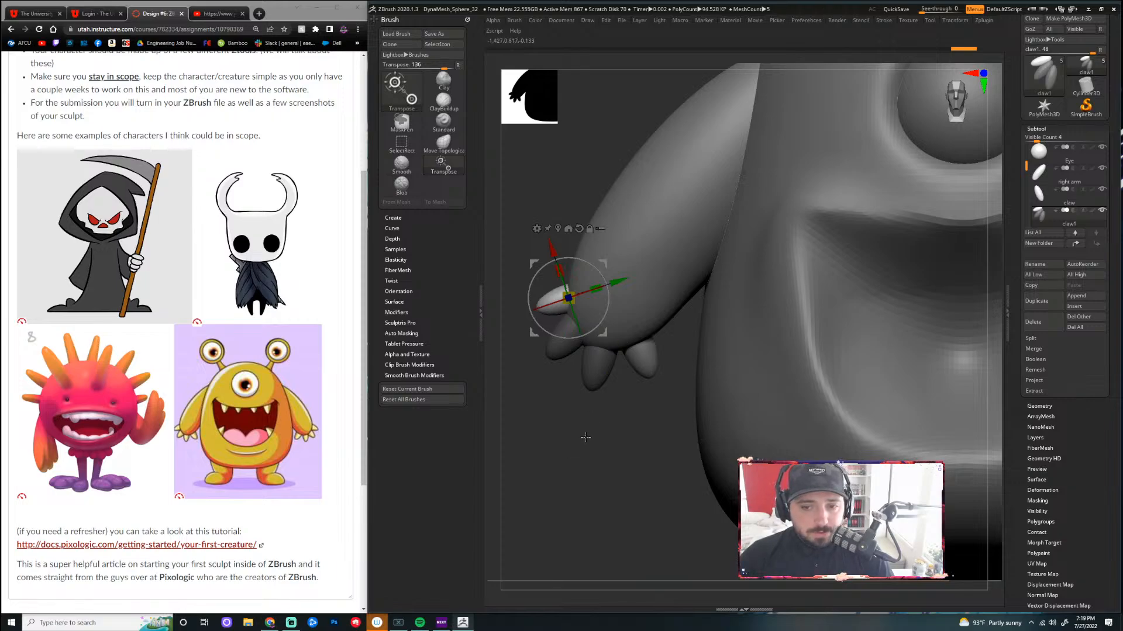
pyautogui.moveTo(585, 438)
pyautogui.mouseDown()
pyautogui.moveTo(649, 434)
pyautogui.moveTo(594, 433)
pyautogui.moveTo(605, 433)
pyautogui.mouseUp()
pyautogui.keyDown('alt'); pyautogui.click(560, 353); pyautogui.keyUp('alt')
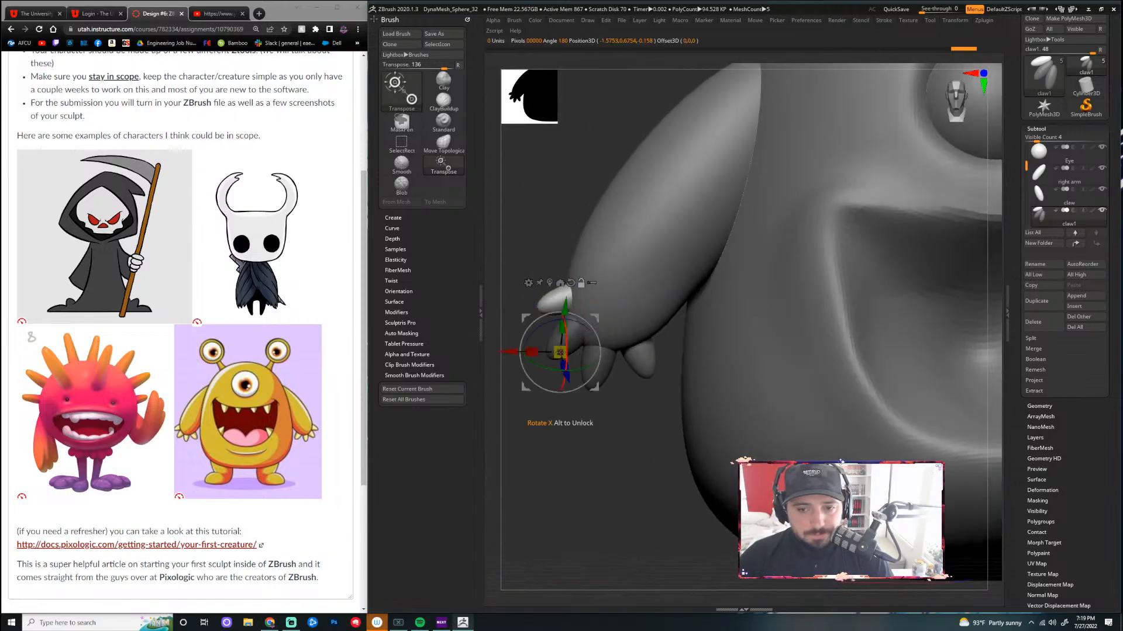
pyautogui.hotkey('ctrl', 'z')
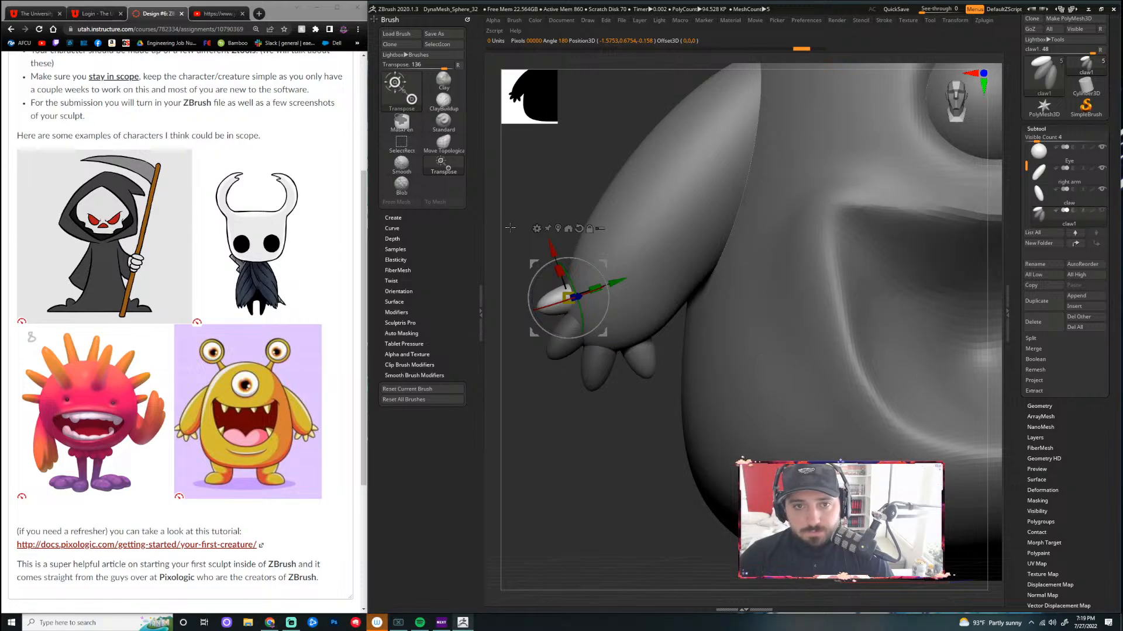
pyautogui.press('q')
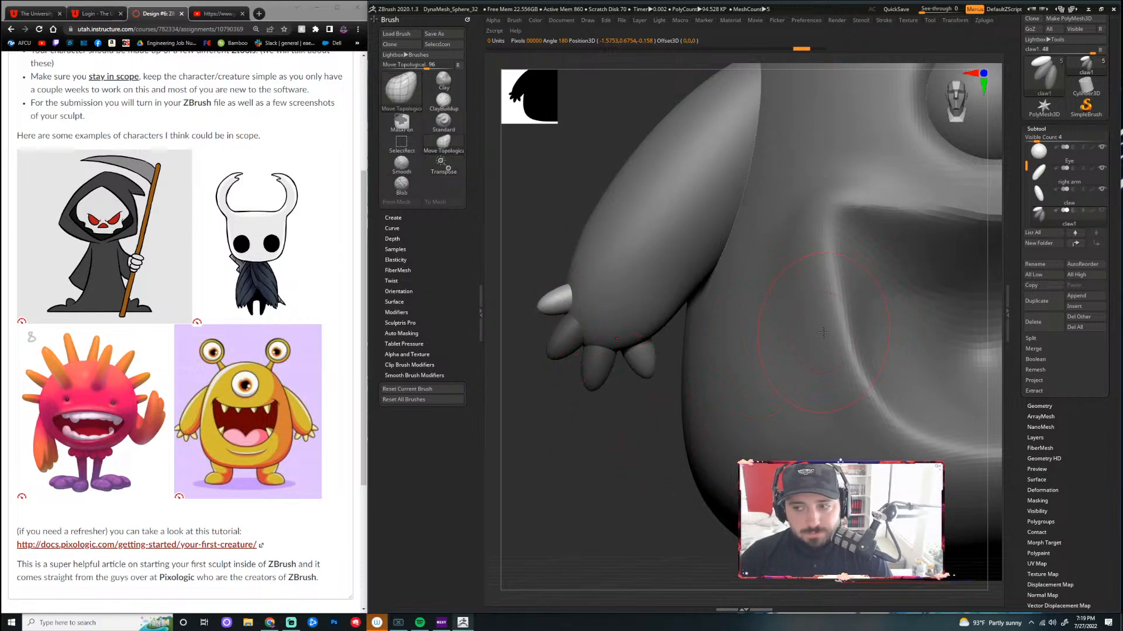
# Compare the two claw subtools and examine the claws' placement on the hand and against the whole body
pyautogui.click(1056, 204)
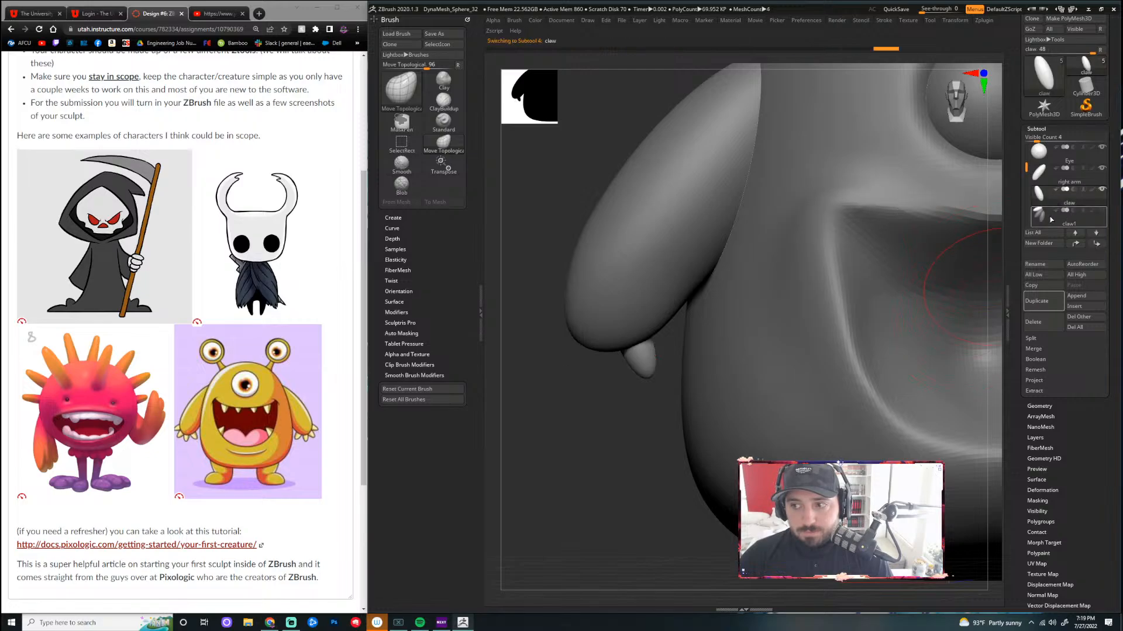
pyautogui.click(1051, 218)
pyautogui.moveTo(631, 427)
pyautogui.mouseDown()
pyautogui.moveTo(611, 432)
pyautogui.moveTo(621, 436)
pyautogui.mouseUp()
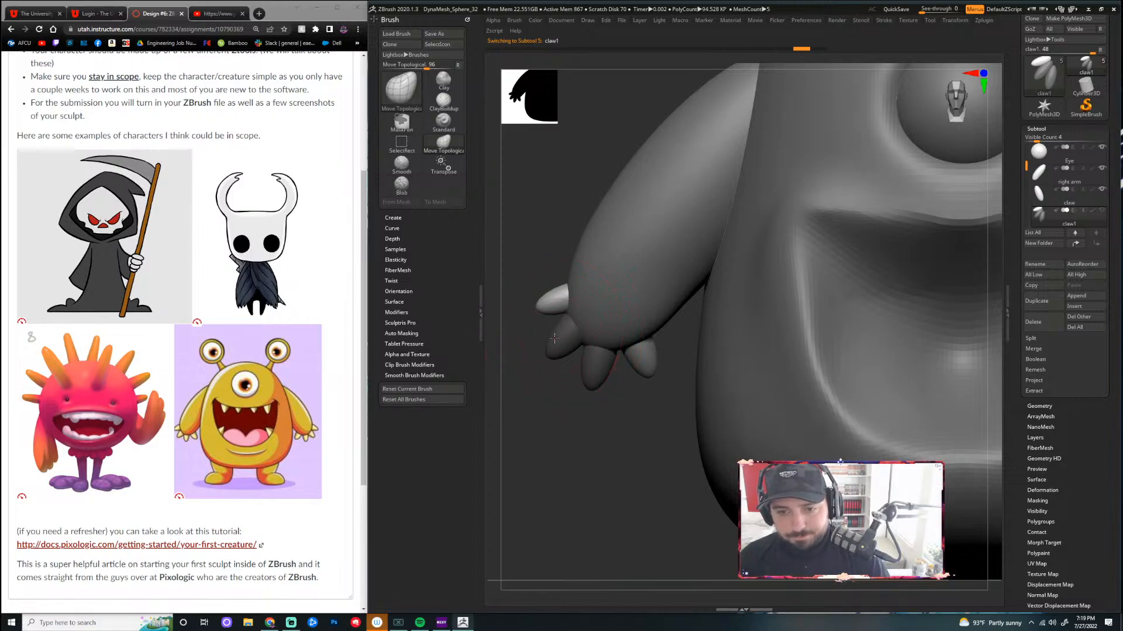
pyautogui.press('space')
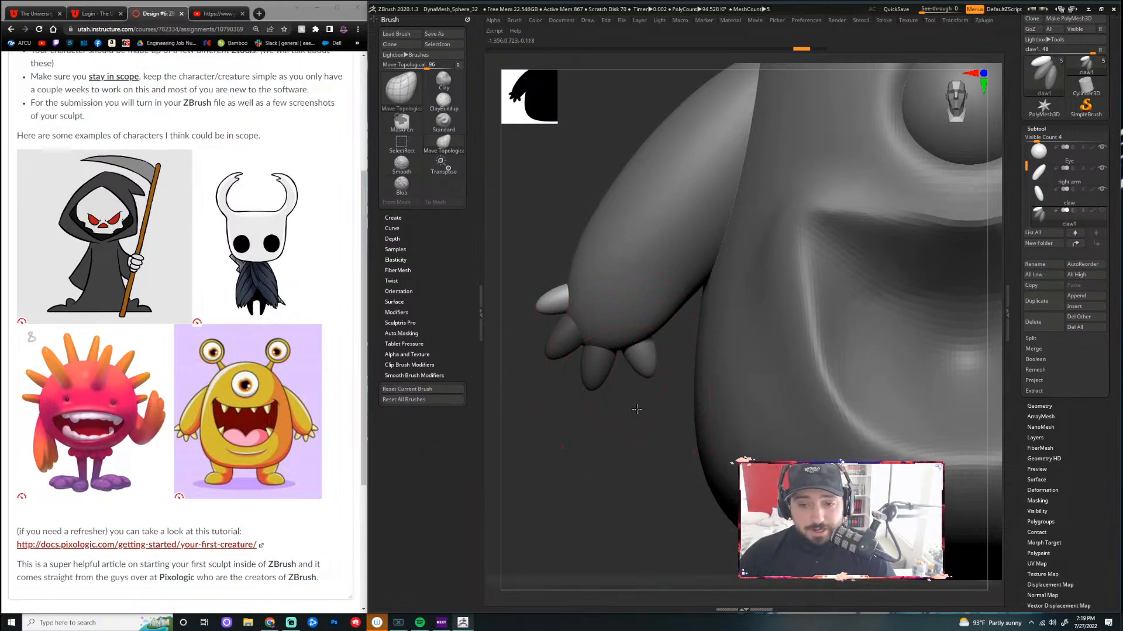
pyautogui.keyDown('alt'); pyautogui.moveTo(652, 401); pyautogui.dragTo(778, 421); pyautogui.keyUp('alt')
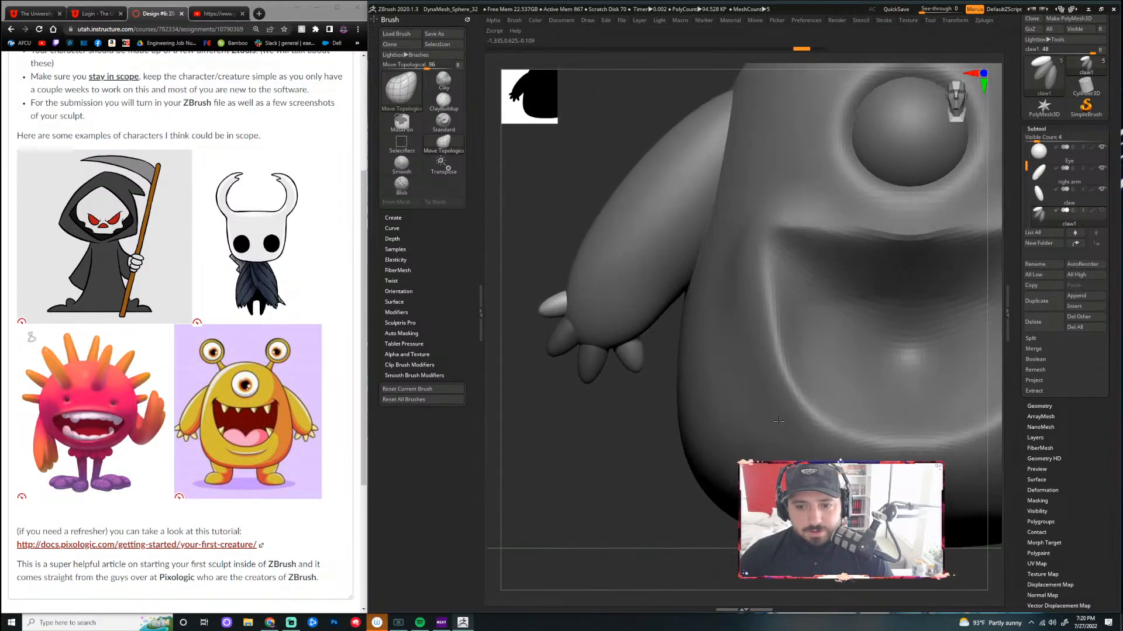
pyautogui.moveTo(613, 414); pyautogui.dragTo(535, 352)
pyautogui.keyDown('alt'); pyautogui.moveTo(827, 318); pyautogui.dragTo(869, 375); pyautogui.keyUp('alt')
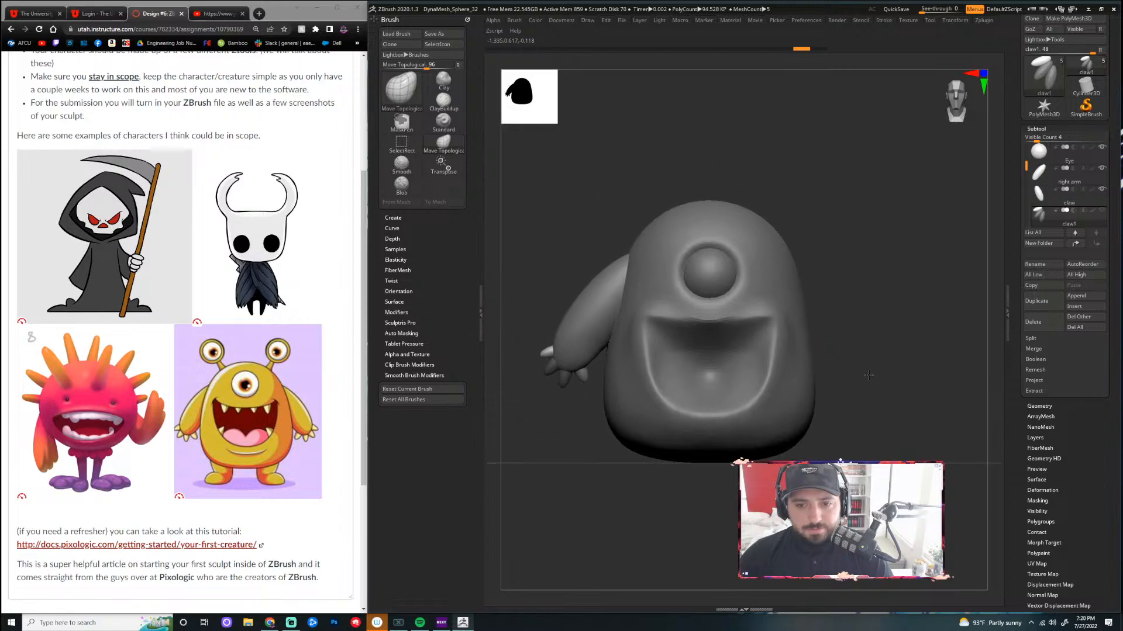
pyautogui.moveTo(872, 322); pyautogui.dragTo(901, 329)
pyautogui.moveTo(832, 321); pyautogui.dragTo(774, 324)
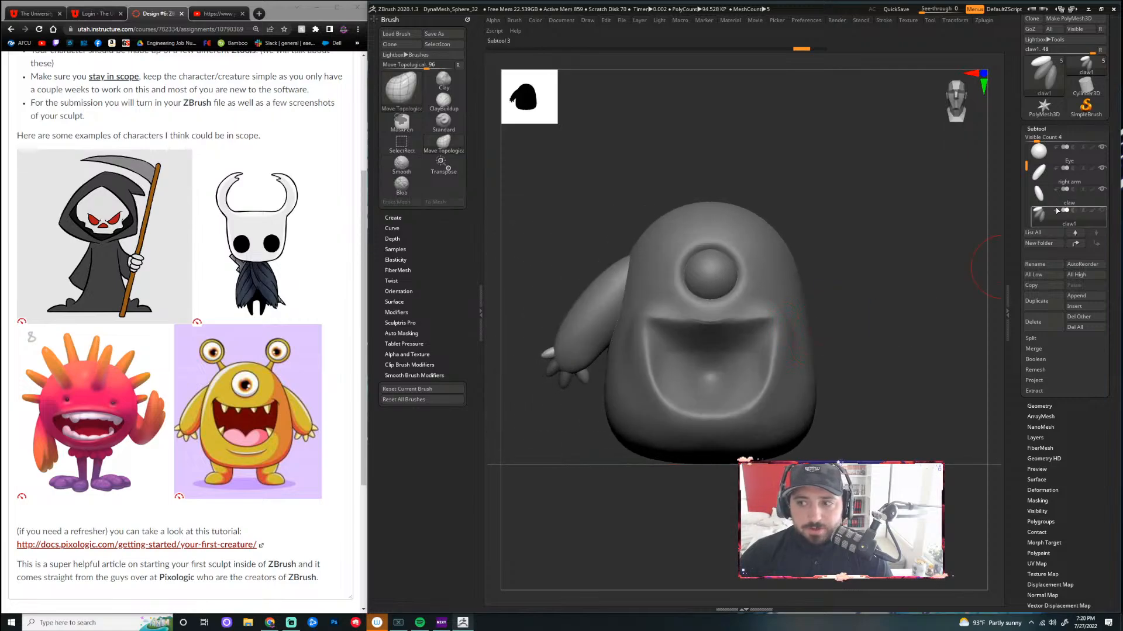
# Merge the right arm subtool down with the claw and claw1 subtools
pyautogui.moveTo(1068, 213)
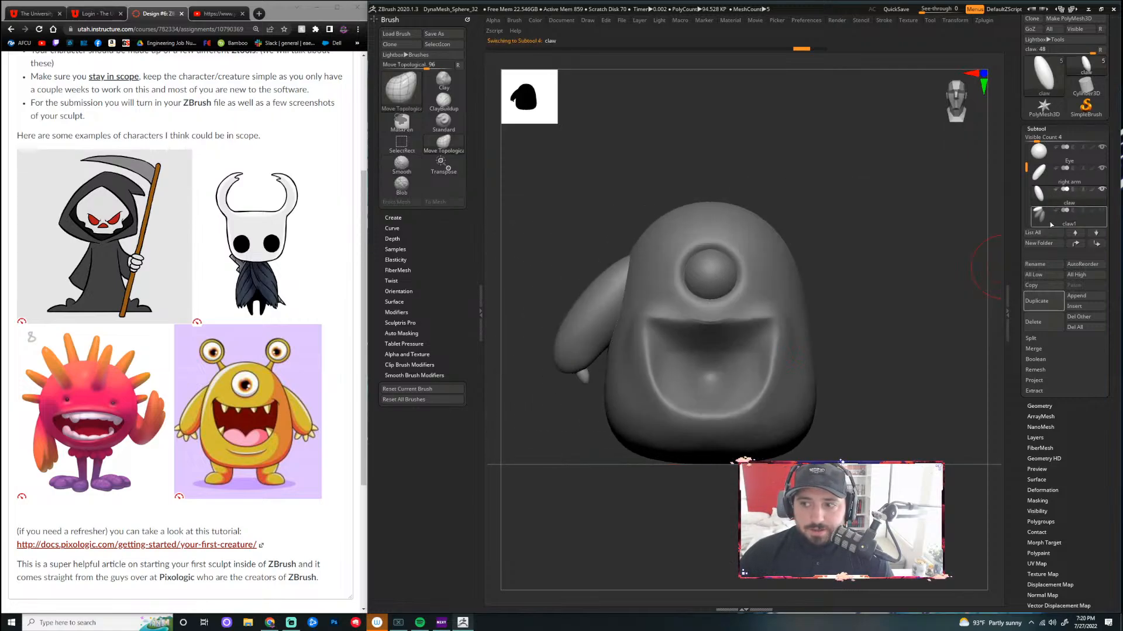
pyautogui.click(1065, 216)
pyautogui.moveTo(1055, 171)
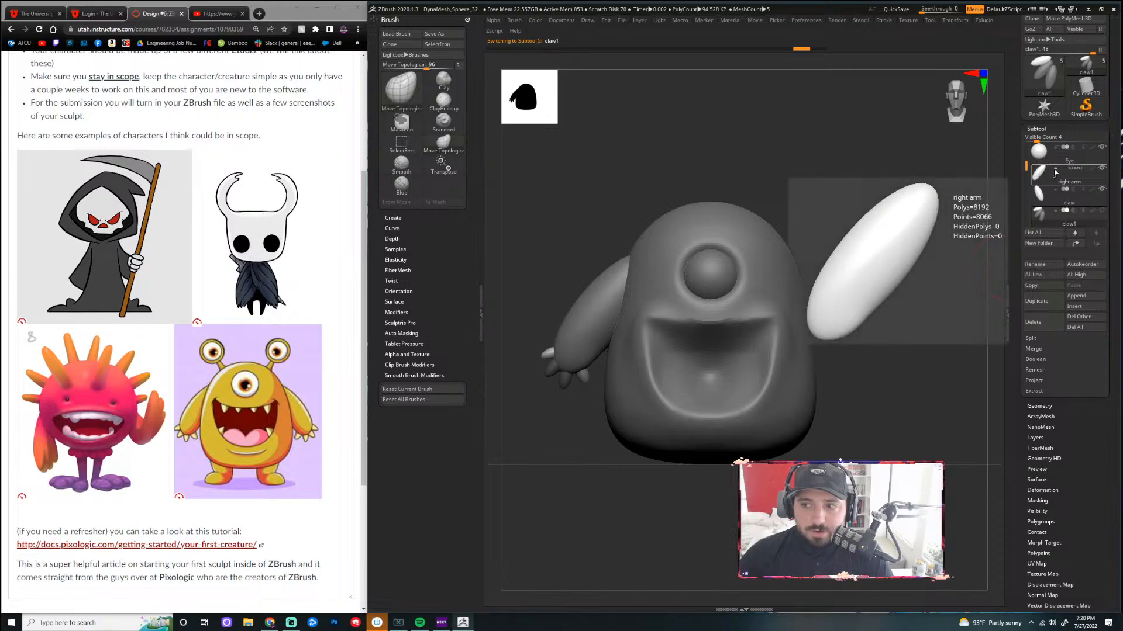
pyautogui.click(1063, 172)
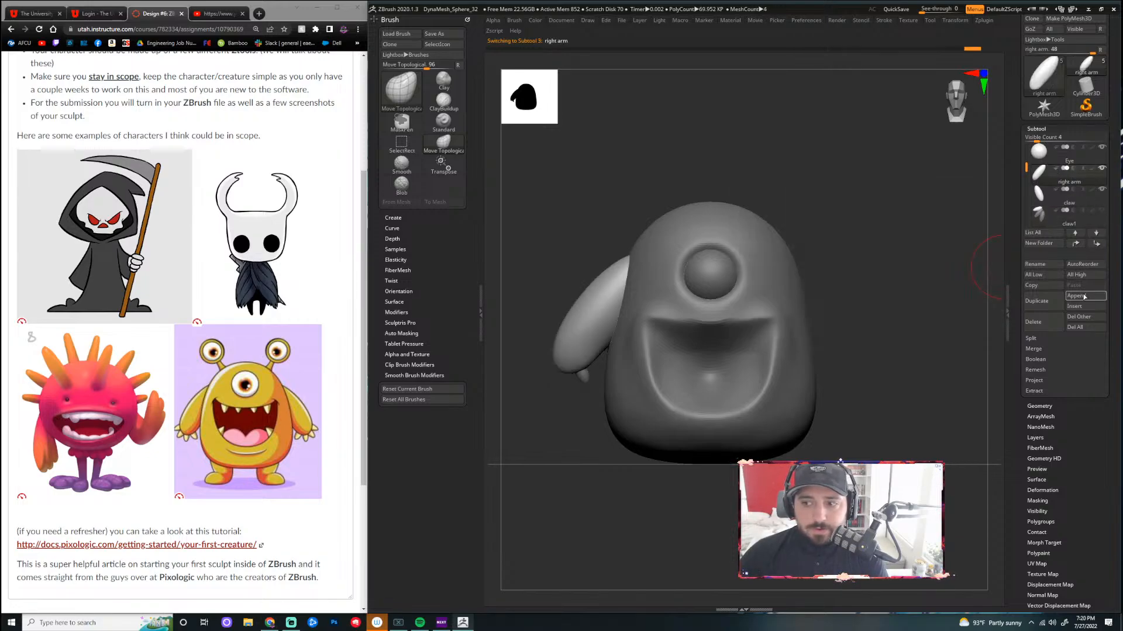
pyautogui.click(1043, 351)
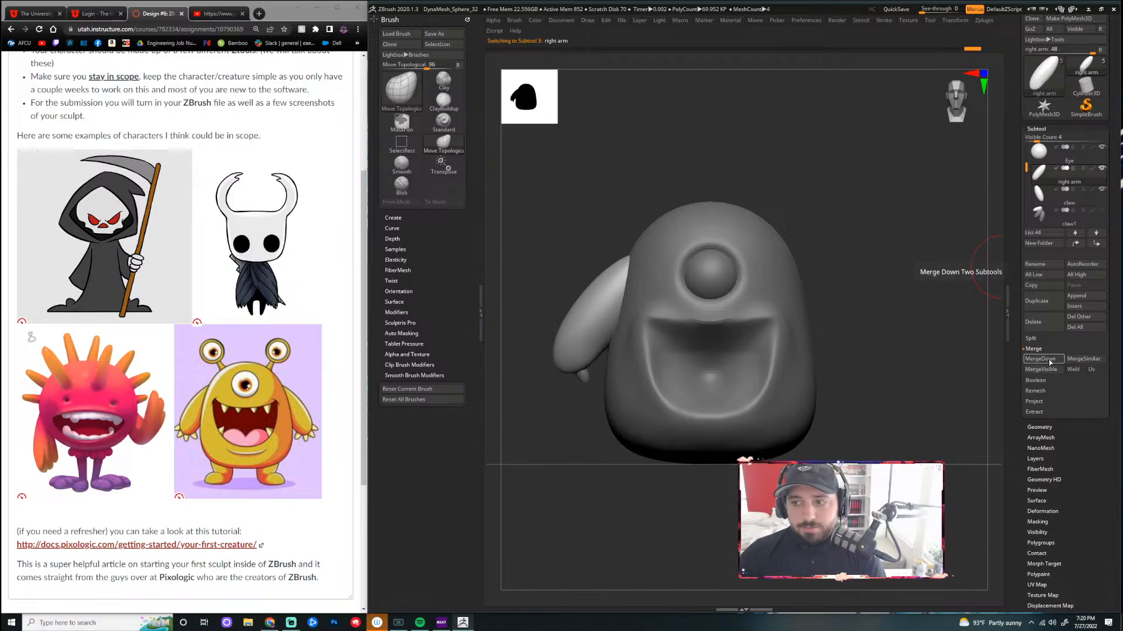
pyautogui.click(1049, 359)
pyautogui.click(971, 378)
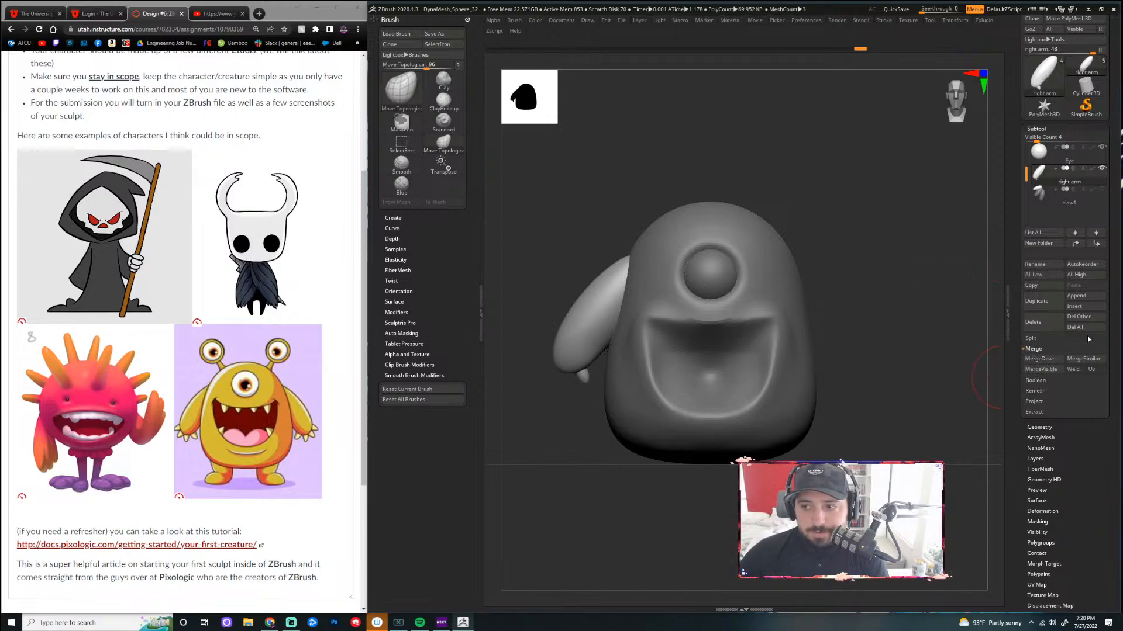
pyautogui.click(1041, 358)
pyautogui.click(965, 381)
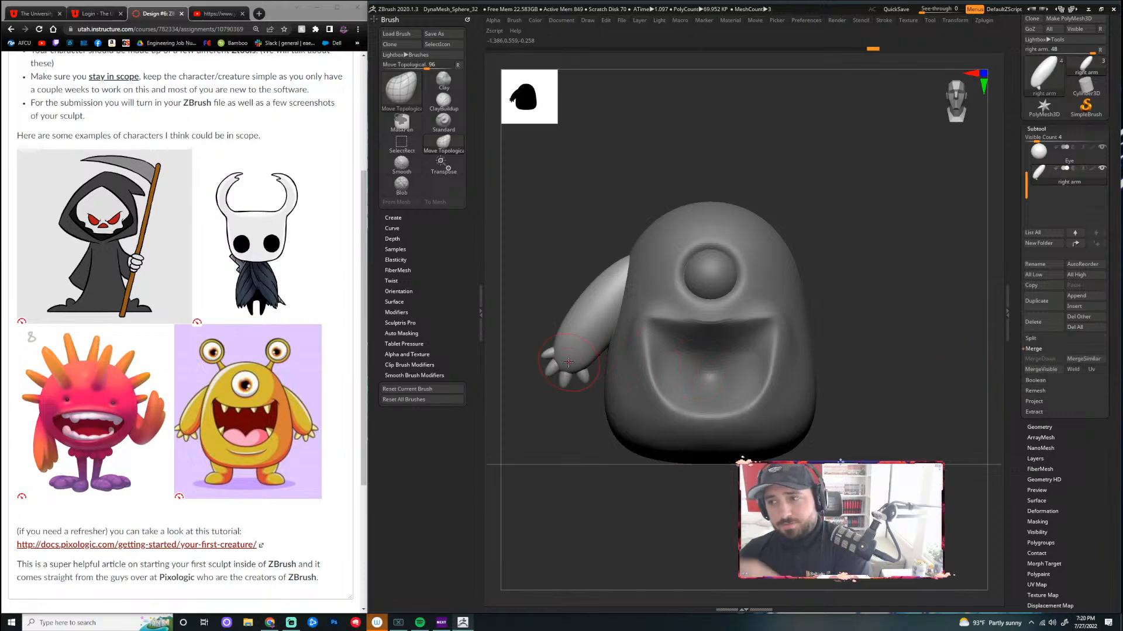
# Try rotating the merged arm and claws from a side view, undo the rotation, and inspect the arm's attachment
pyautogui.moveTo(865, 375)
pyautogui.mouseDown()
pyautogui.moveTo(920, 371)
pyautogui.moveTo(837, 373)
pyautogui.mouseUp()
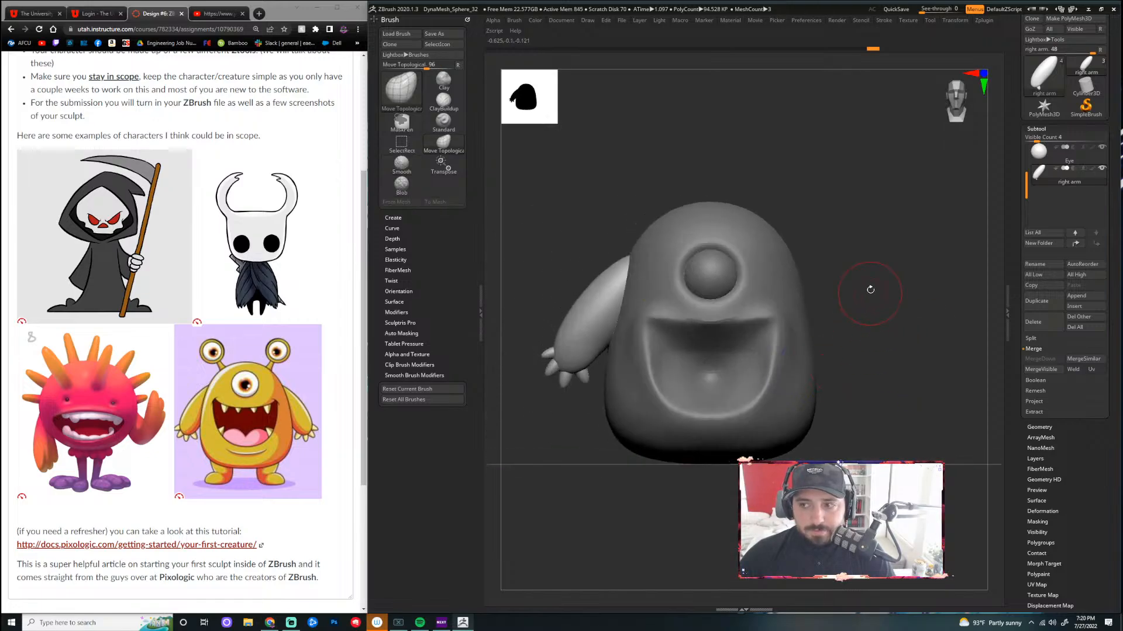
pyautogui.press('w')
pyautogui.moveTo(859, 283); pyautogui.dragTo(927, 276)
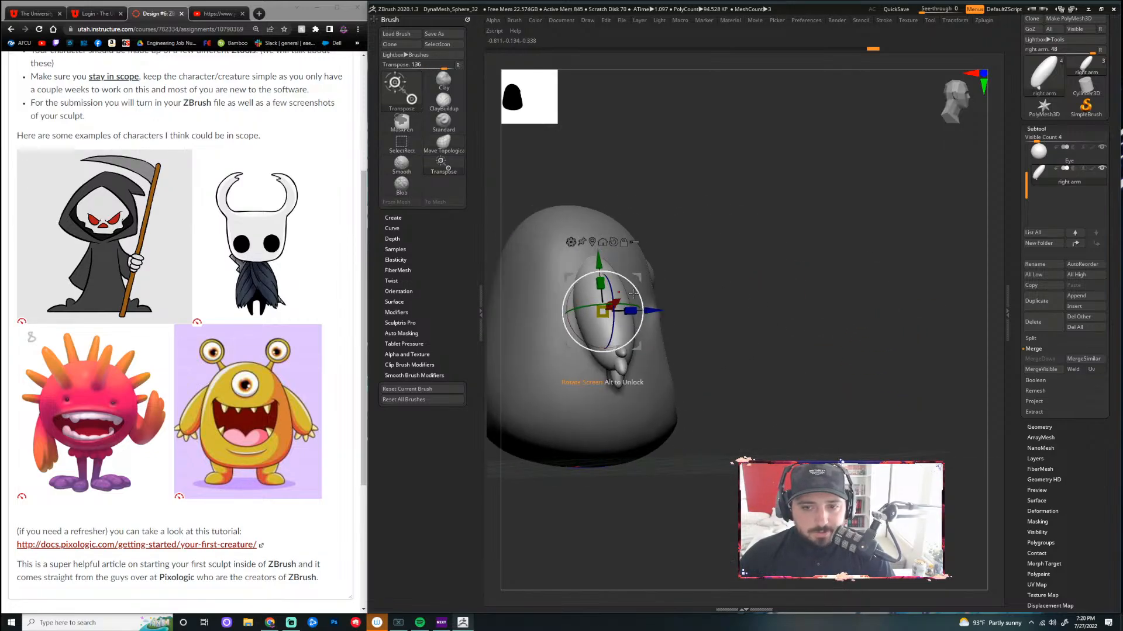
pyautogui.moveTo(606, 275); pyautogui.dragTo(584, 277)
pyautogui.hotkey('ctrl', 'z')
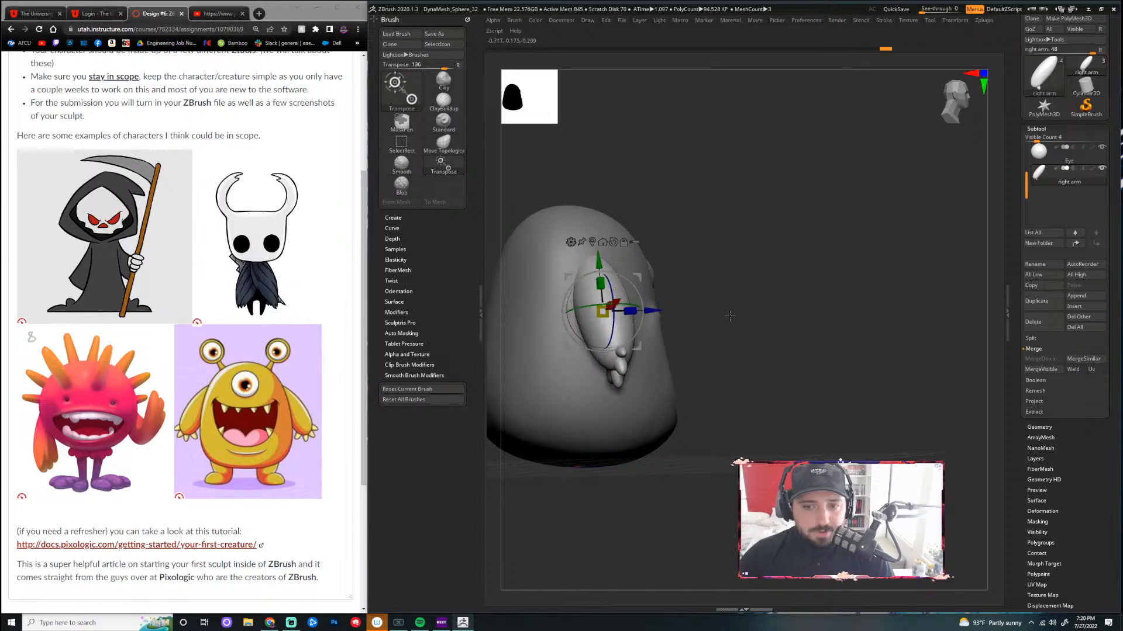
pyautogui.keyDown('shift'); pyautogui.moveTo(729, 316); pyautogui.dragTo(772, 321); pyautogui.keyUp('shift')
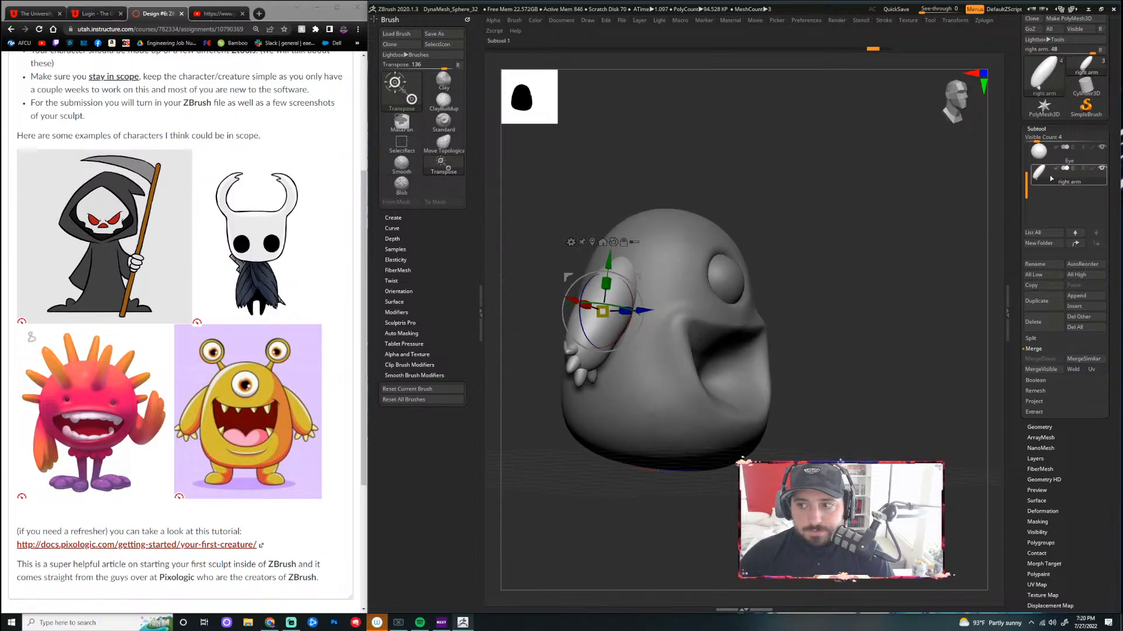
pyautogui.moveTo(1026, 182); pyautogui.dragTo(1026, 173)
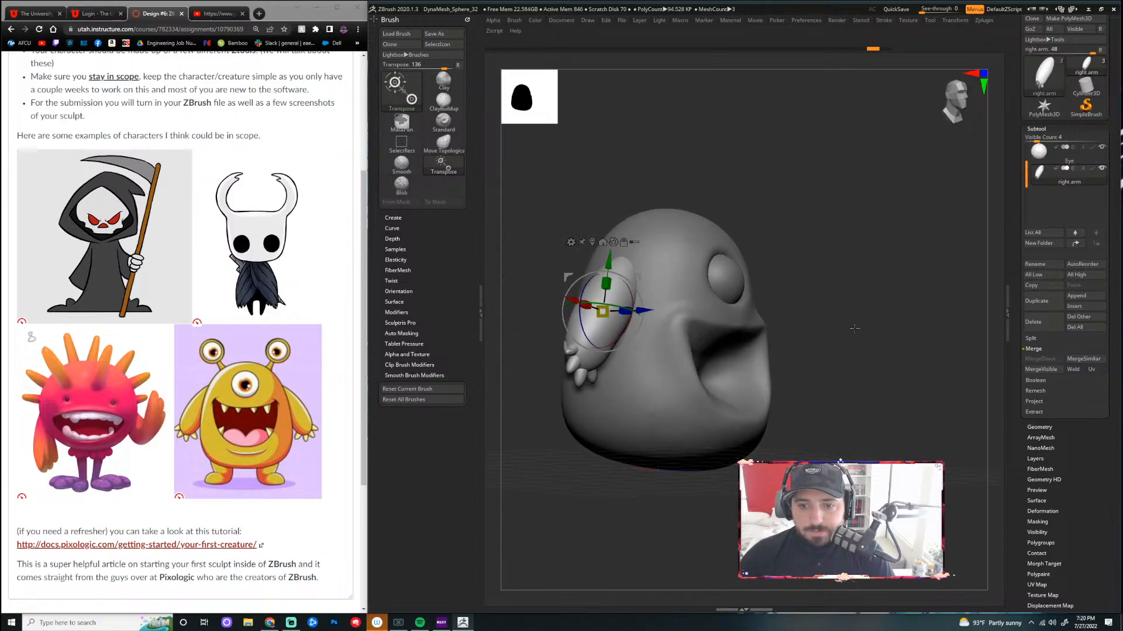
pyautogui.moveTo(854, 329); pyautogui.dragTo(836, 316)
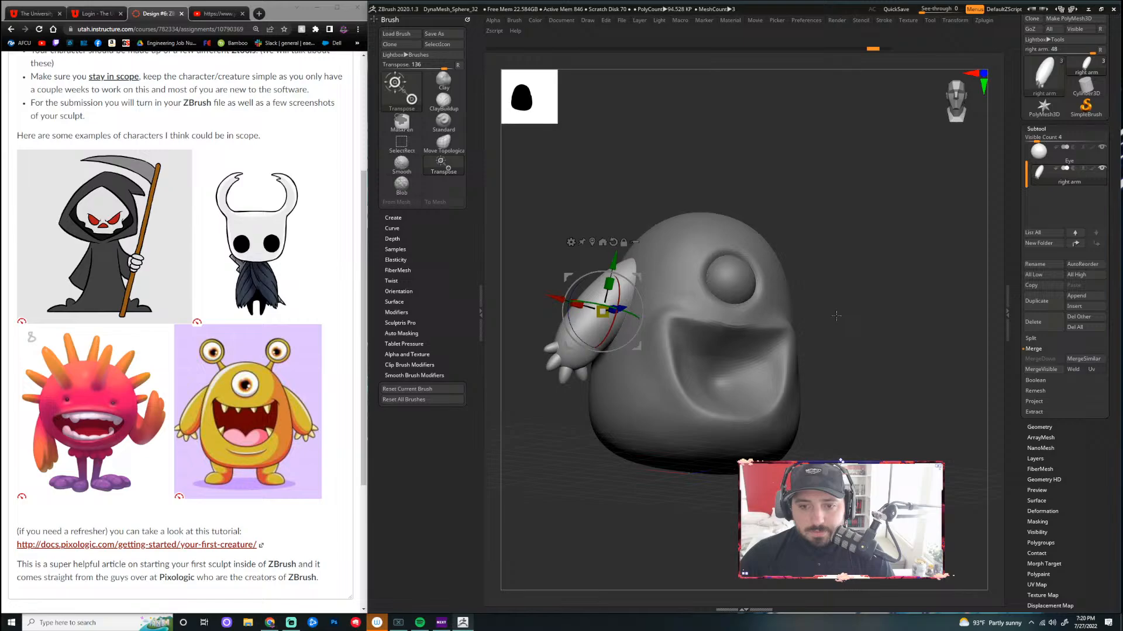
# Try fusing the merged right arm and claws with DynaMesh at resolution 128, and undo it
pyautogui.click(1066, 427)
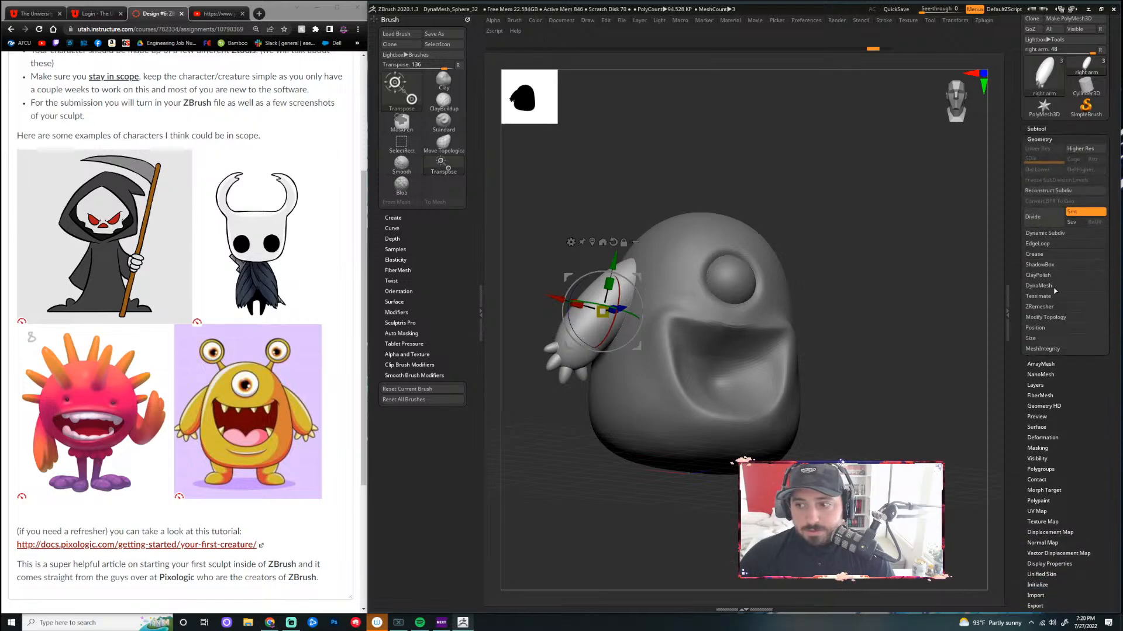
pyautogui.click(1052, 286)
pyautogui.click(1044, 301)
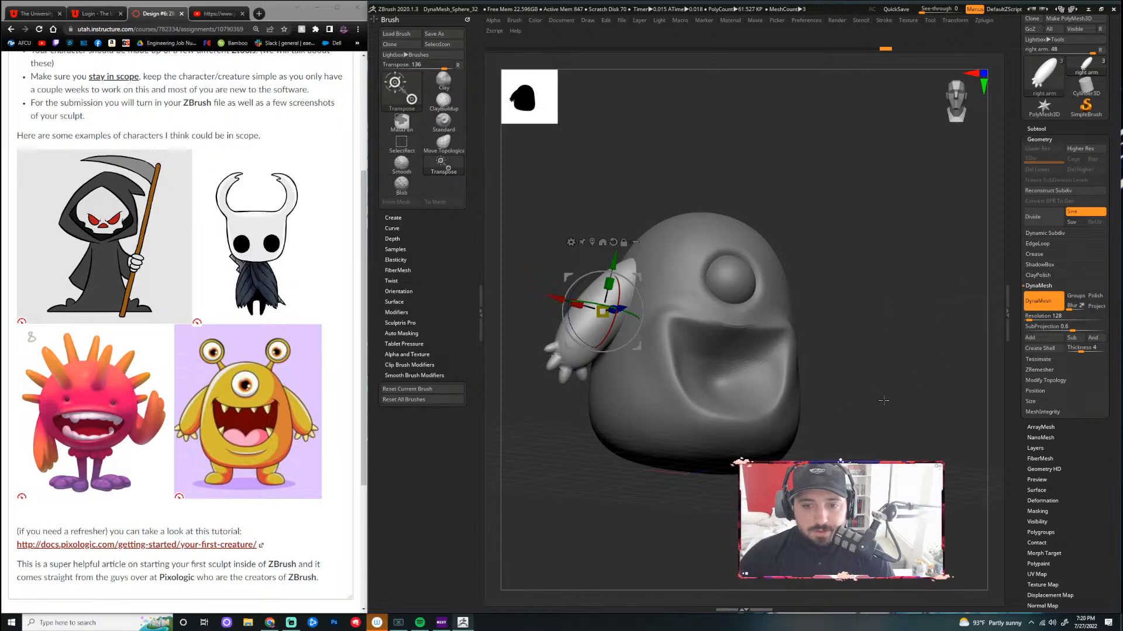
pyautogui.keyDown('shift'); pyautogui.moveTo(883, 400); pyautogui.dragTo(887, 403); pyautogui.keyUp('shift')
pyautogui.hotkey('ctrl', 'z')
pyautogui.hotkey('ctrl', 'z')
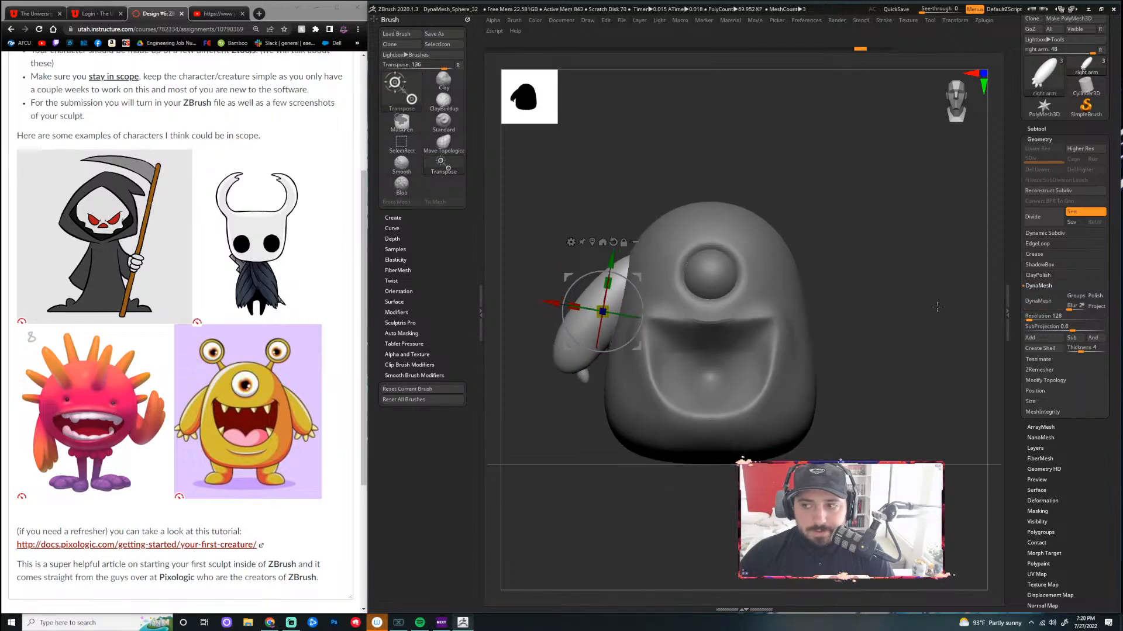
pyautogui.moveTo(936, 306); pyautogui.dragTo(1012, 239)
pyautogui.click(1039, 139)
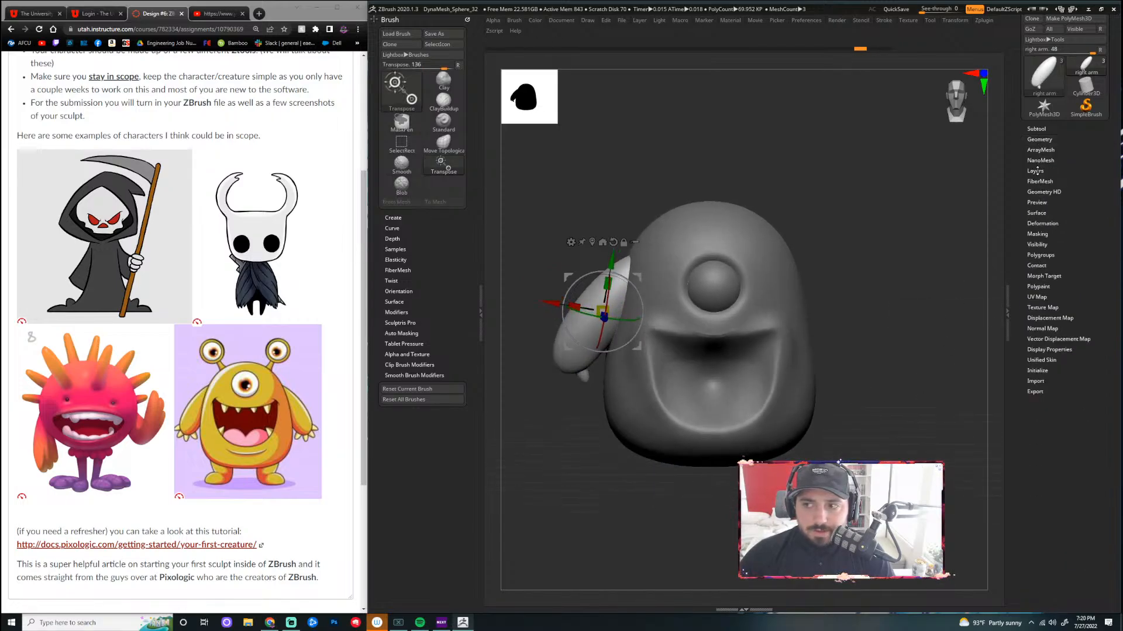
# Open the subtool list and step through the right arm's edit history to bring back its full set of fingers
pyautogui.click(1038, 130)
pyautogui.press('ctrl')
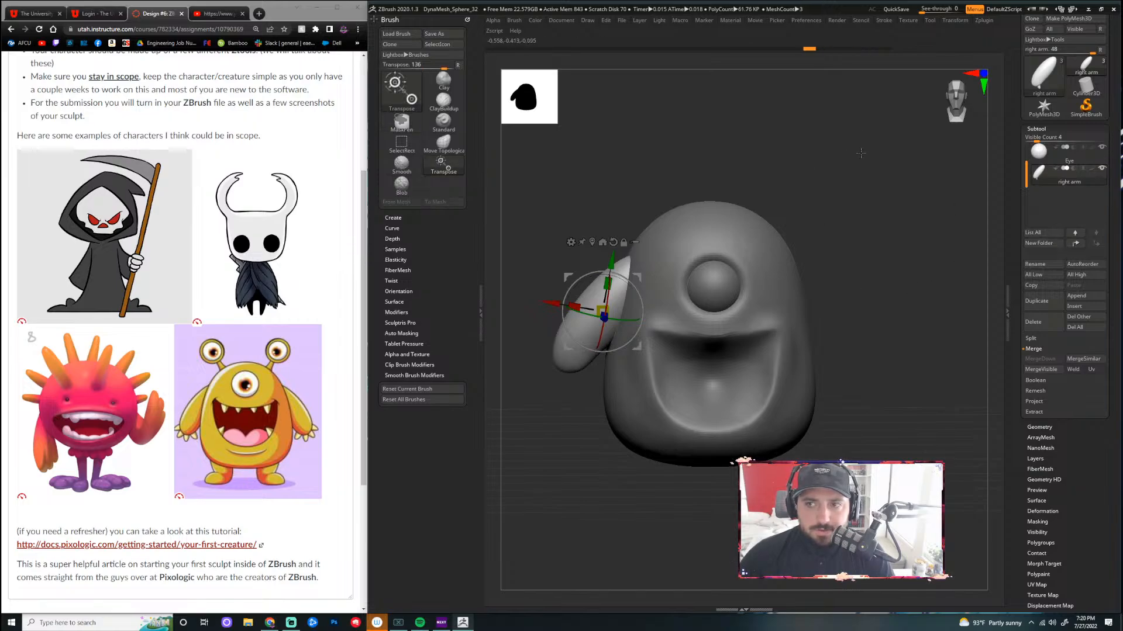
pyautogui.click(886, 49)
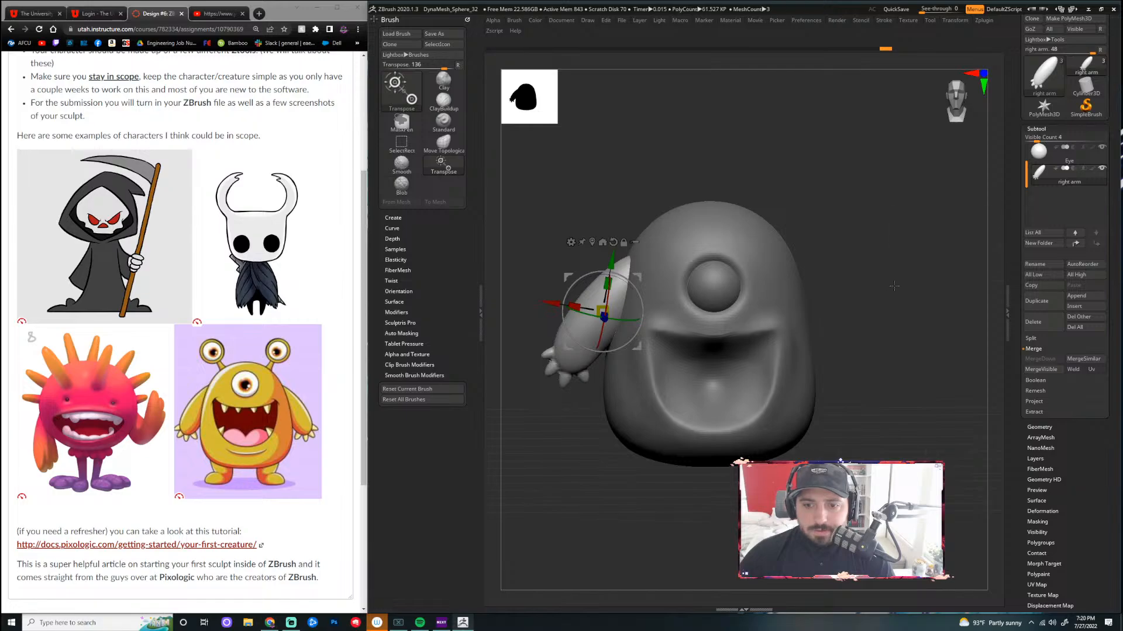
pyautogui.hotkey('ctrl', 'z')
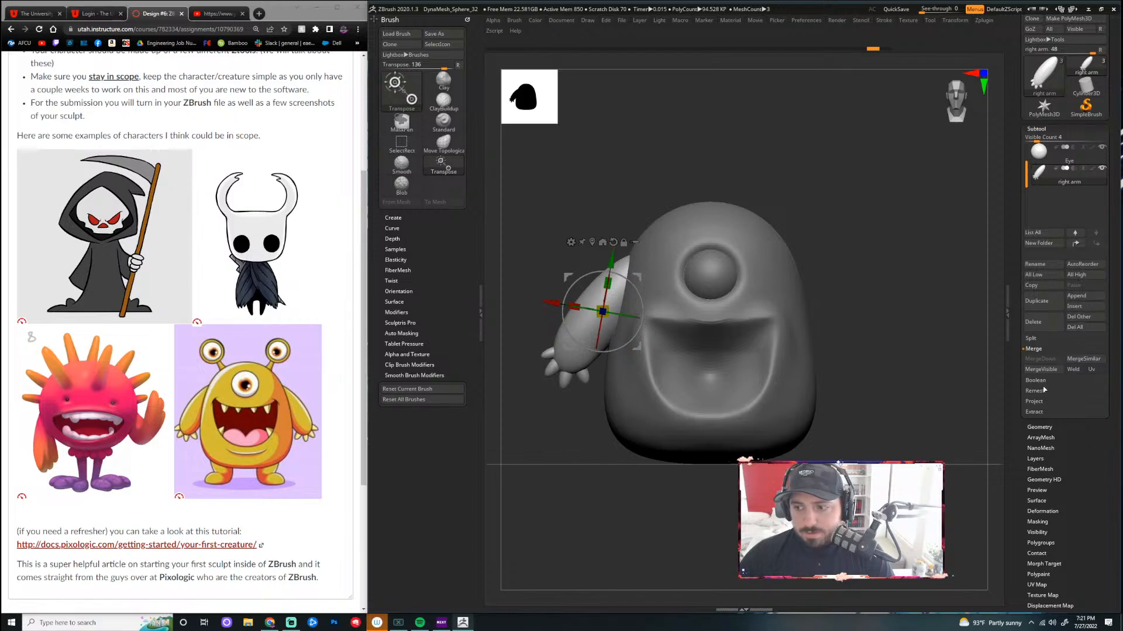
# Split the right arm subtool into separate parts and check each resulting piece in the subtool list
pyautogui.click(1039, 337)
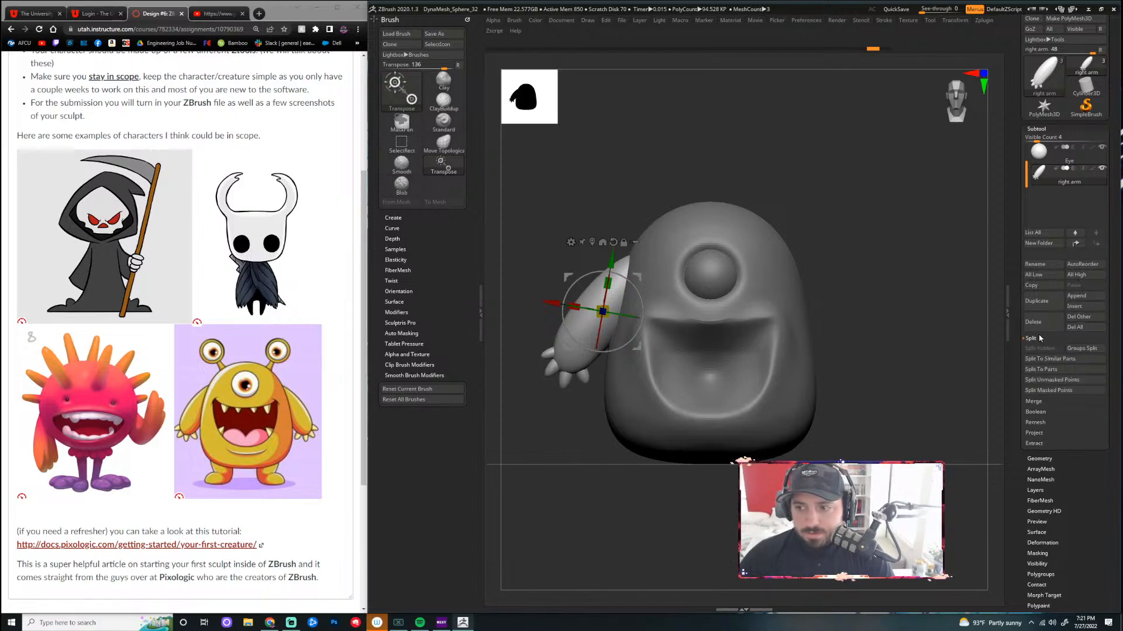
pyautogui.click(1041, 369)
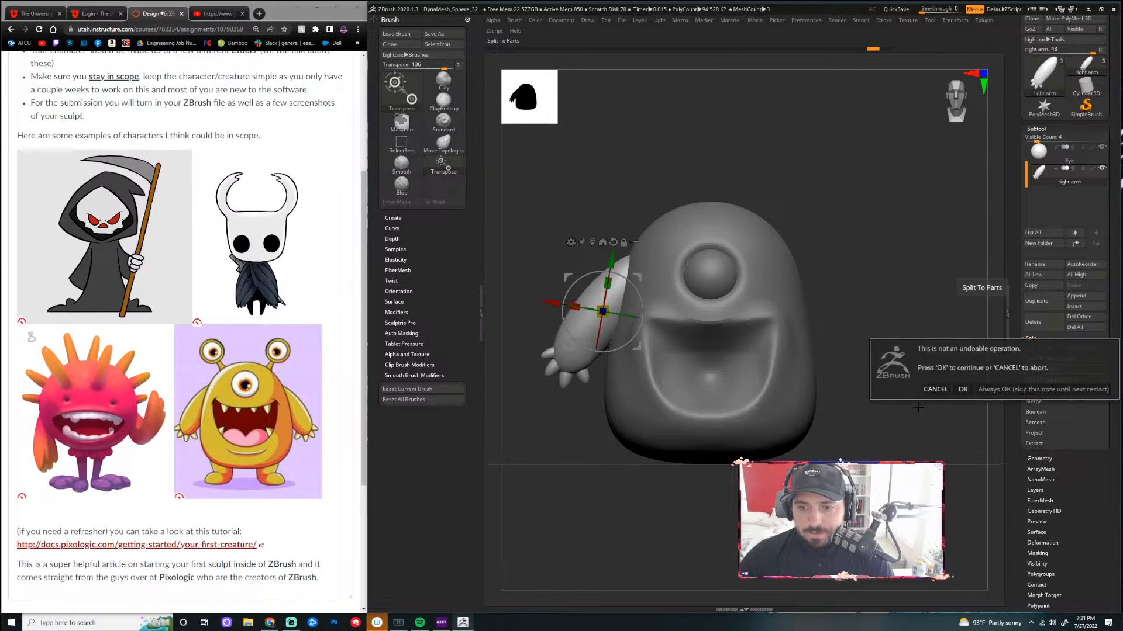
pyautogui.click(963, 390)
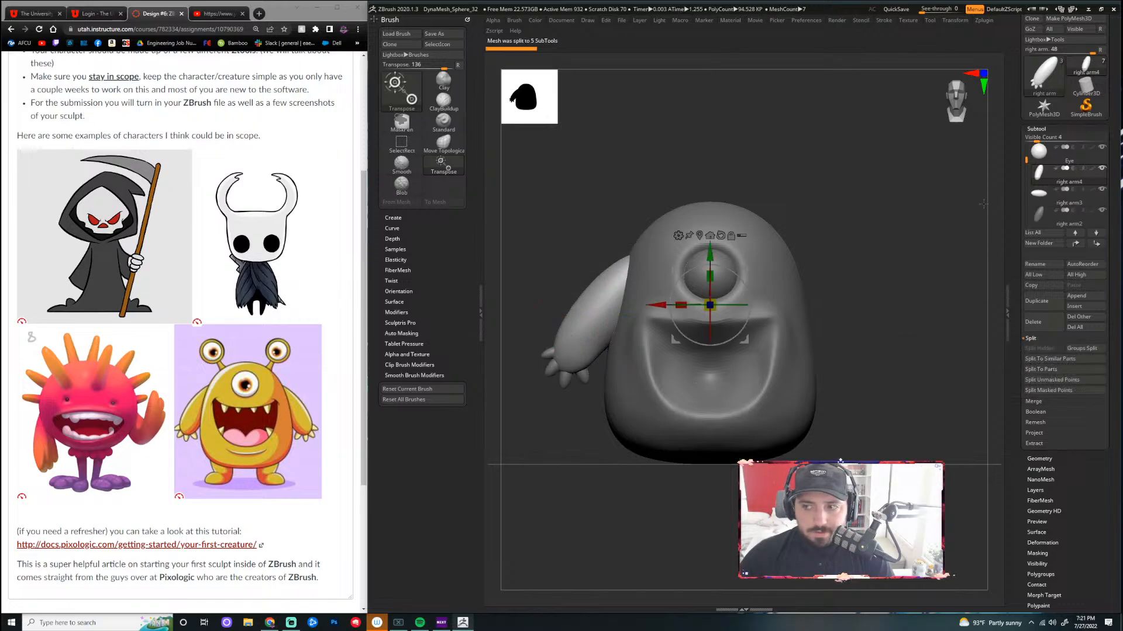
pyautogui.click(1047, 216)
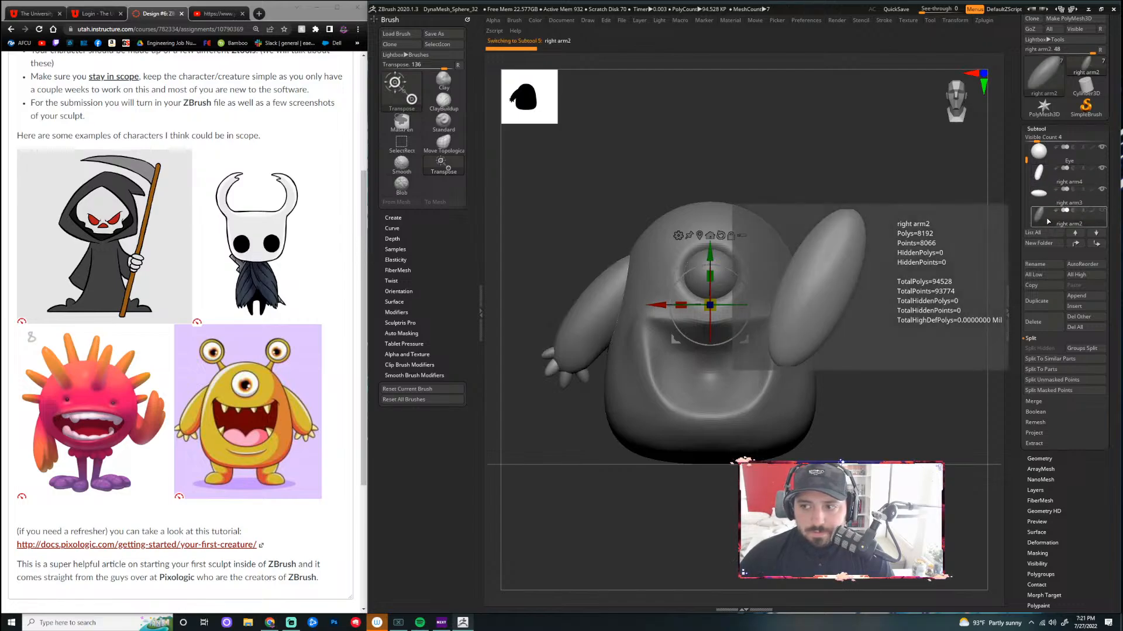
pyautogui.moveTo(1038, 196)
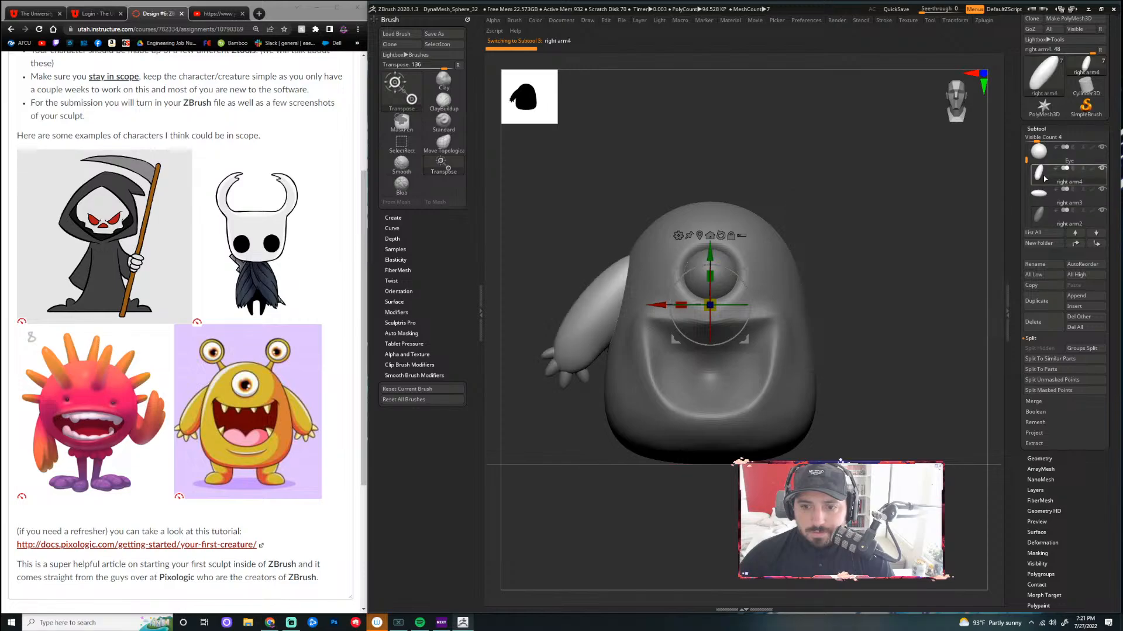
pyautogui.click(1040, 193)
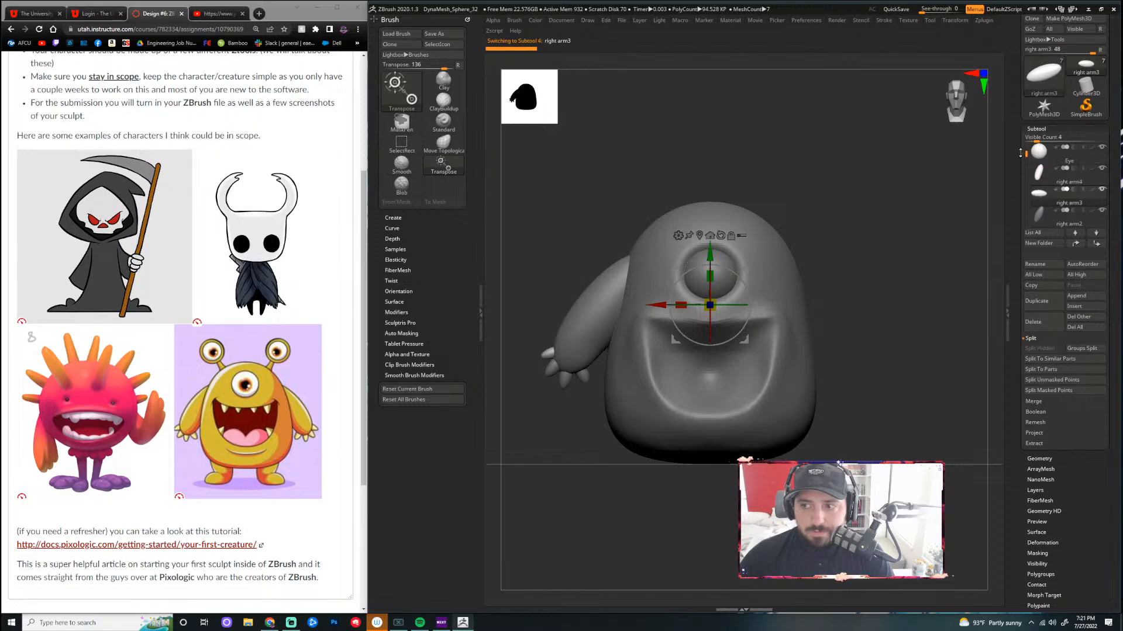
pyautogui.moveTo(1020, 153); pyautogui.dragTo(1016, 162)
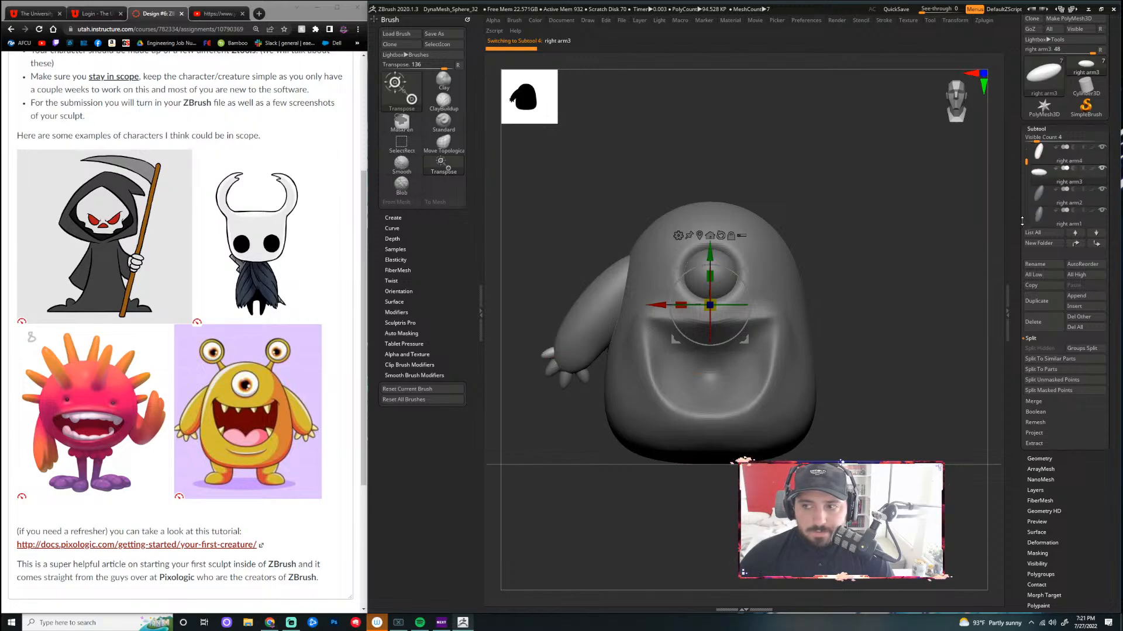
pyautogui.click(1041, 216)
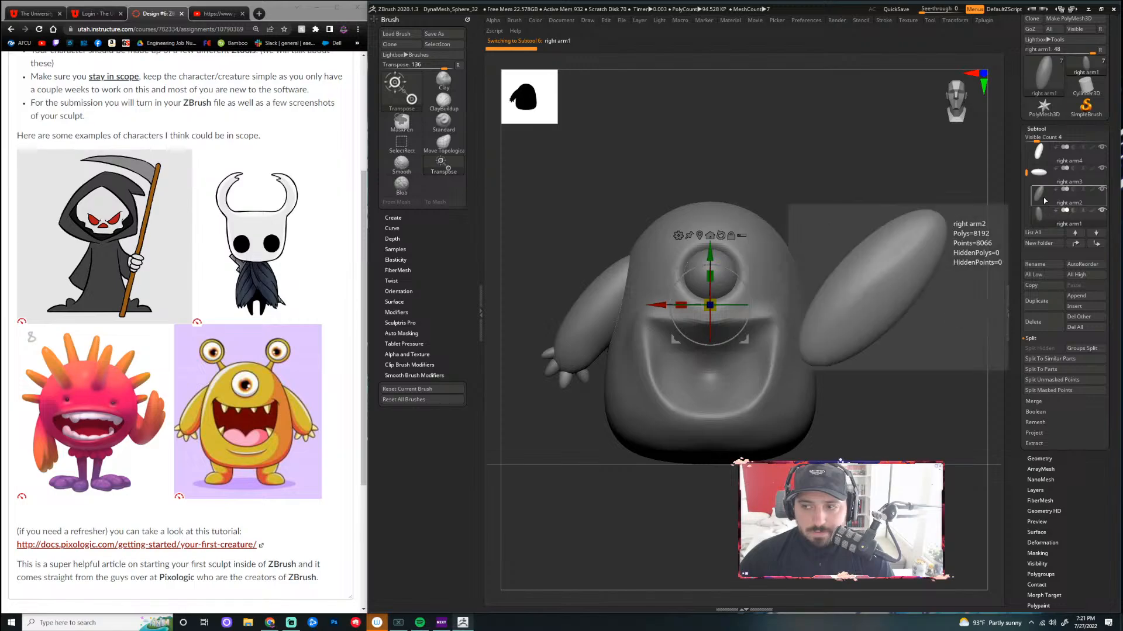
pyautogui.moveTo(1026, 174)
pyautogui.mouseDown()
pyautogui.moveTo(1026, 198)
pyautogui.moveTo(1024, 156)
pyautogui.mouseUp()
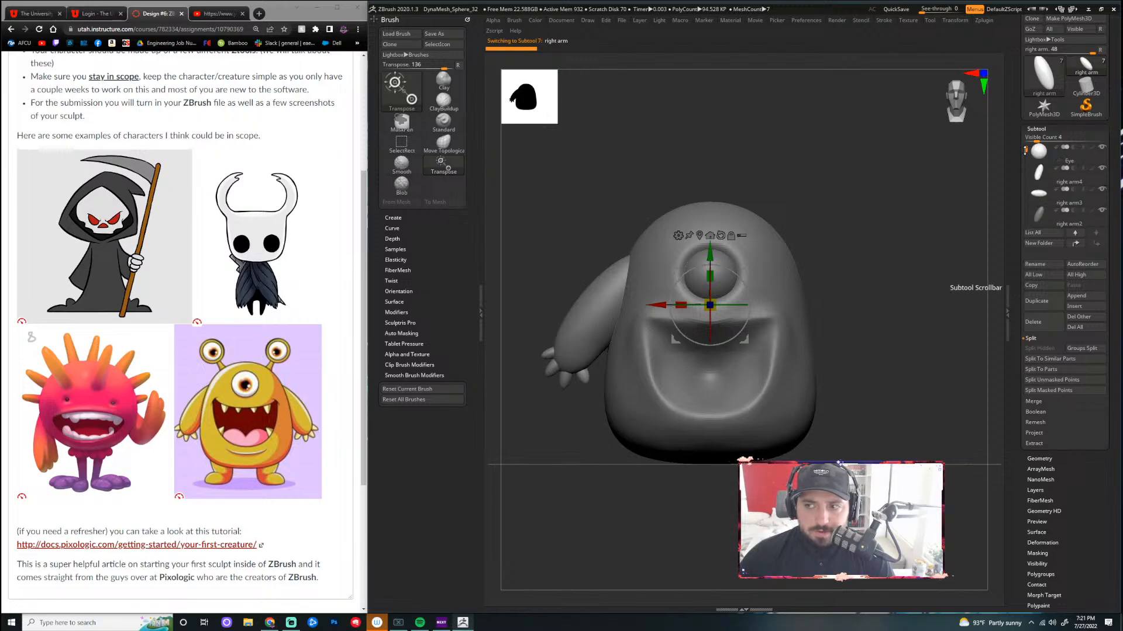
# Merge the right arm4 subtool down repeatedly until all finger and arm pieces form one subtool
pyautogui.click(1047, 401)
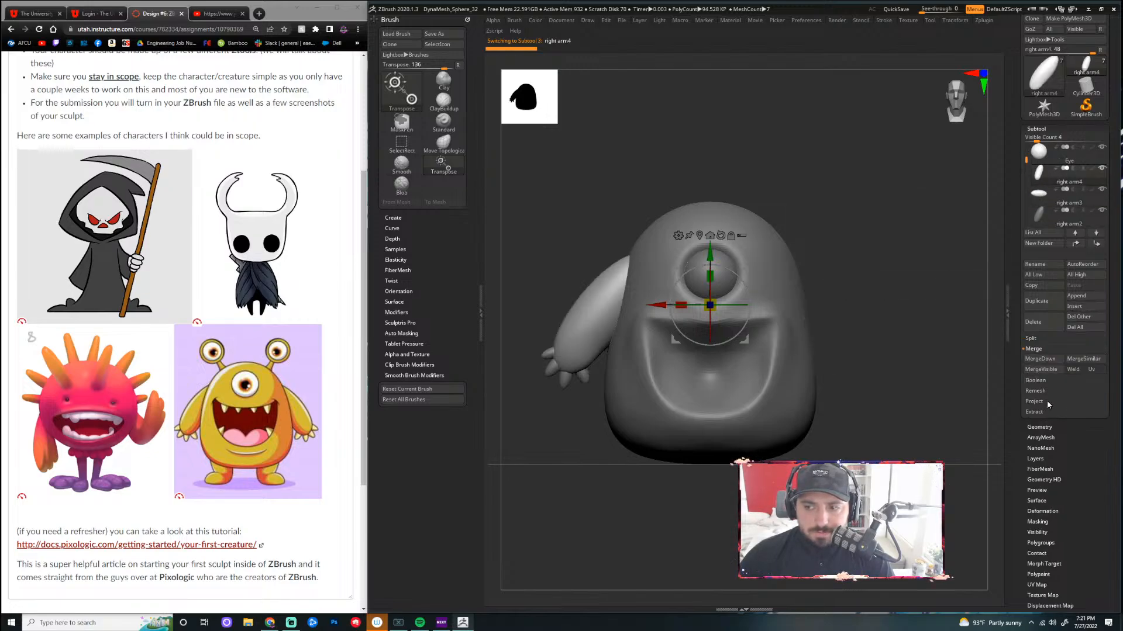
pyautogui.click(1049, 362)
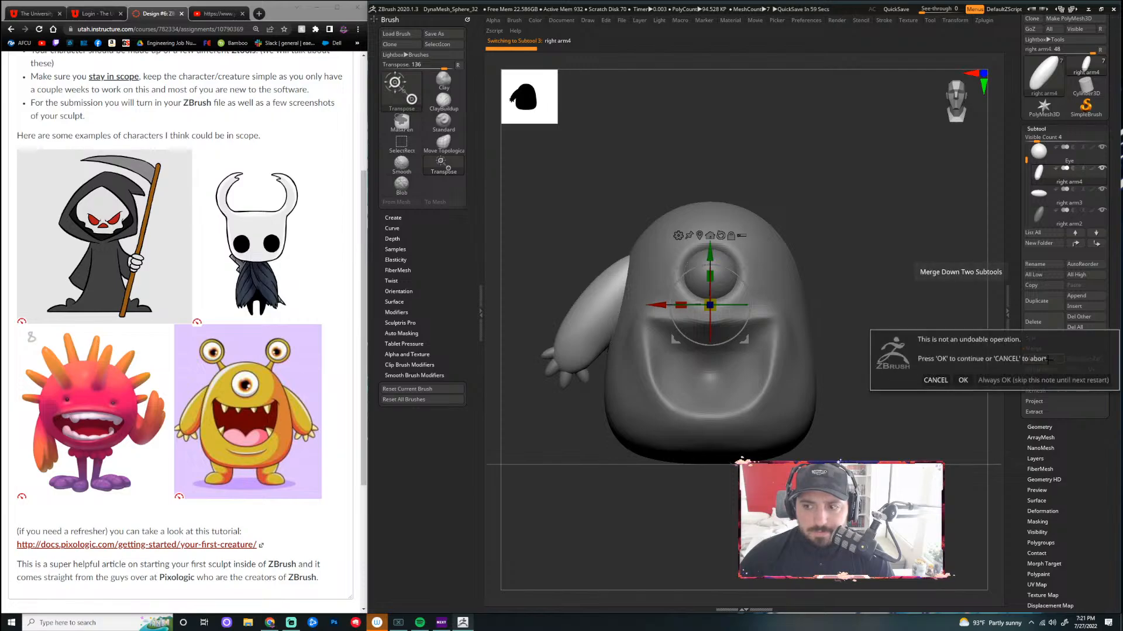
pyautogui.click(963, 380)
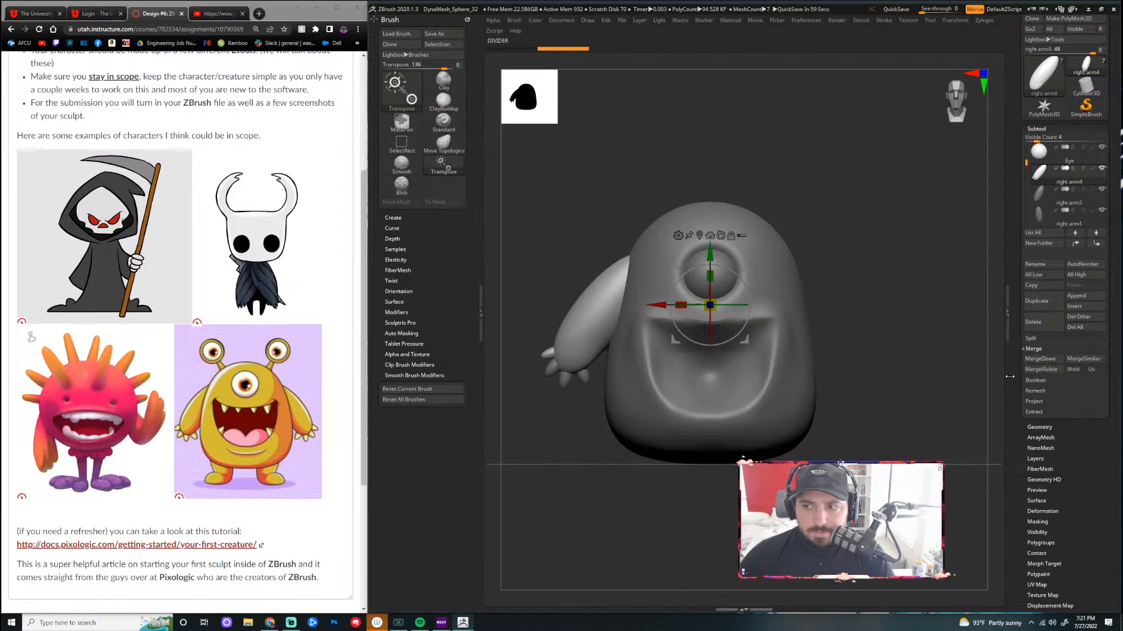
pyautogui.click(1043, 359)
pyautogui.click(963, 382)
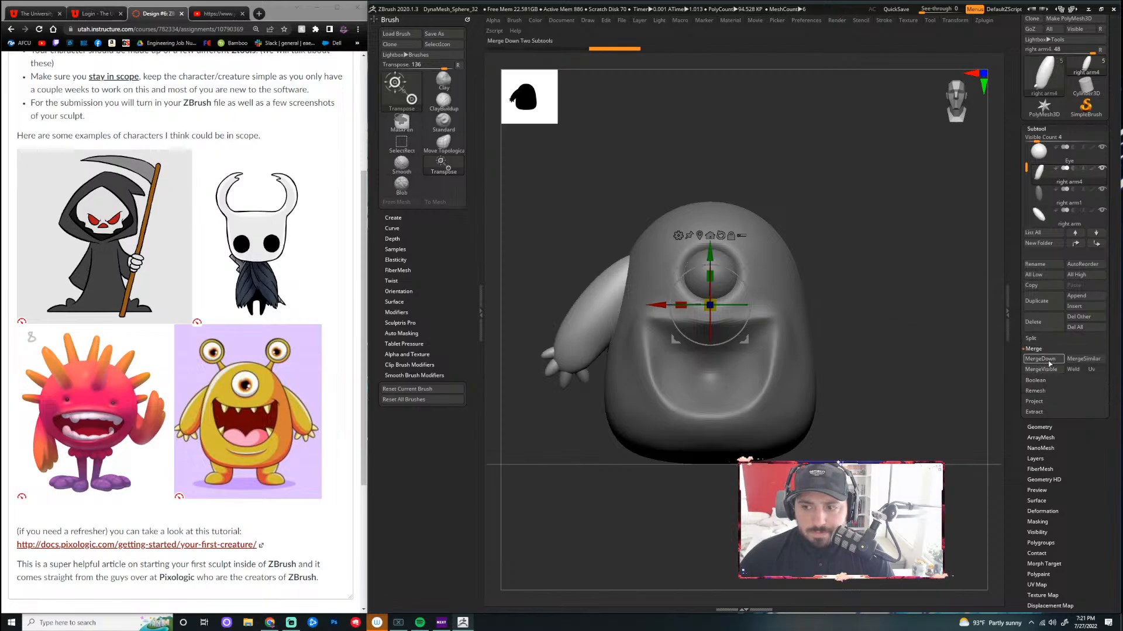
pyautogui.click(1042, 359)
pyautogui.click(963, 378)
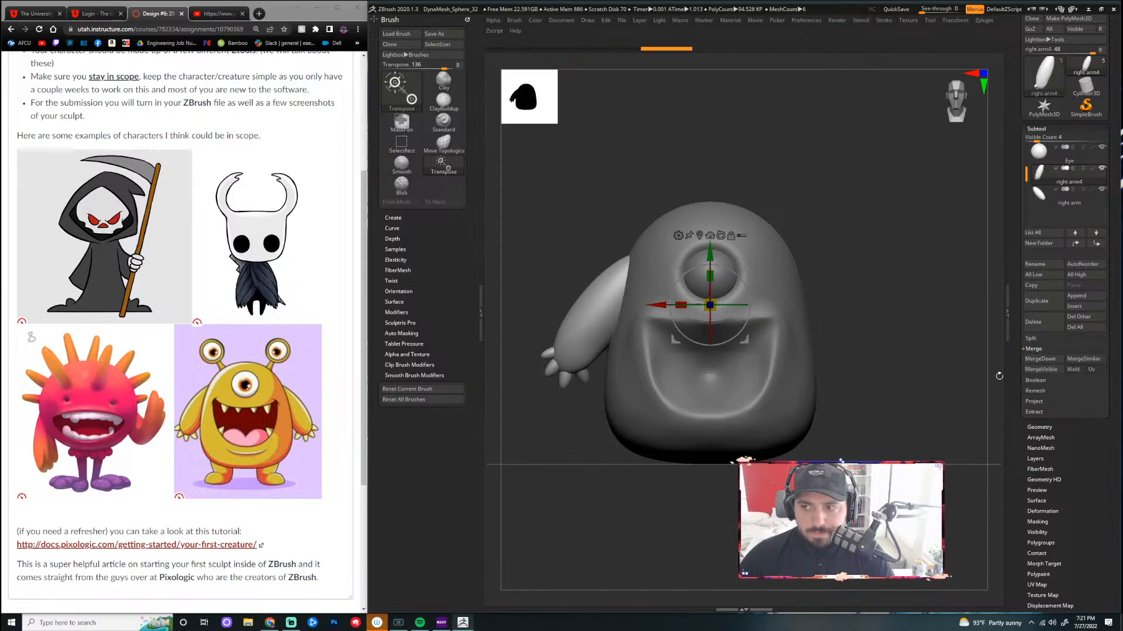
pyautogui.click(1034, 361)
pyautogui.click(963, 381)
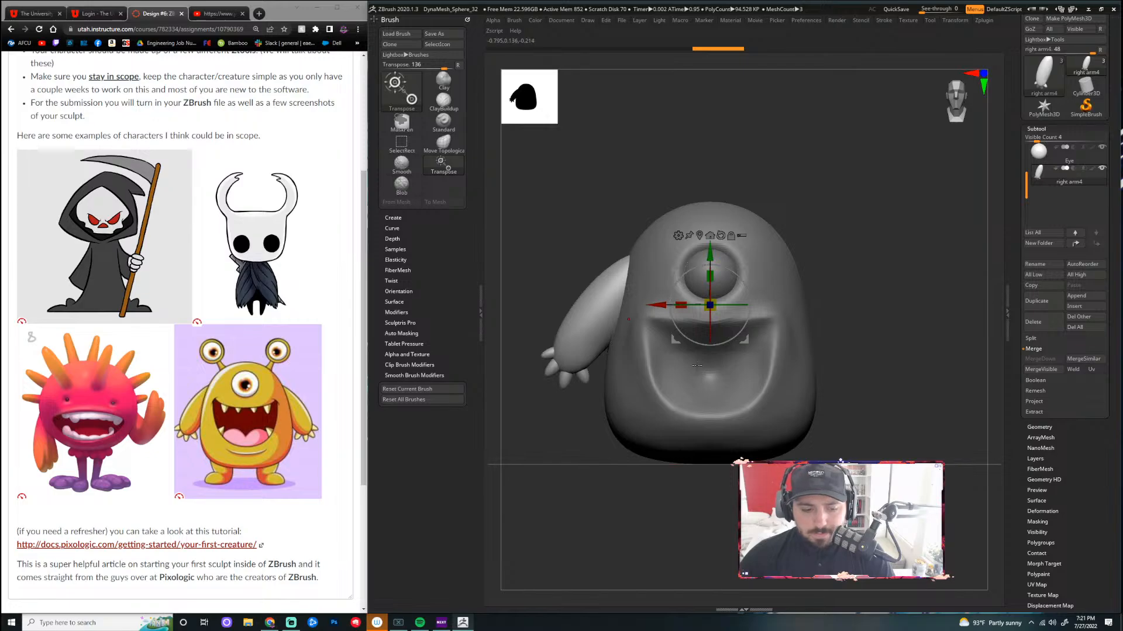
# Examine the merged right arm in the subtool list and on the model from the side and front
pyautogui.moveTo(711, 292); pyautogui.dragTo(709, 260)
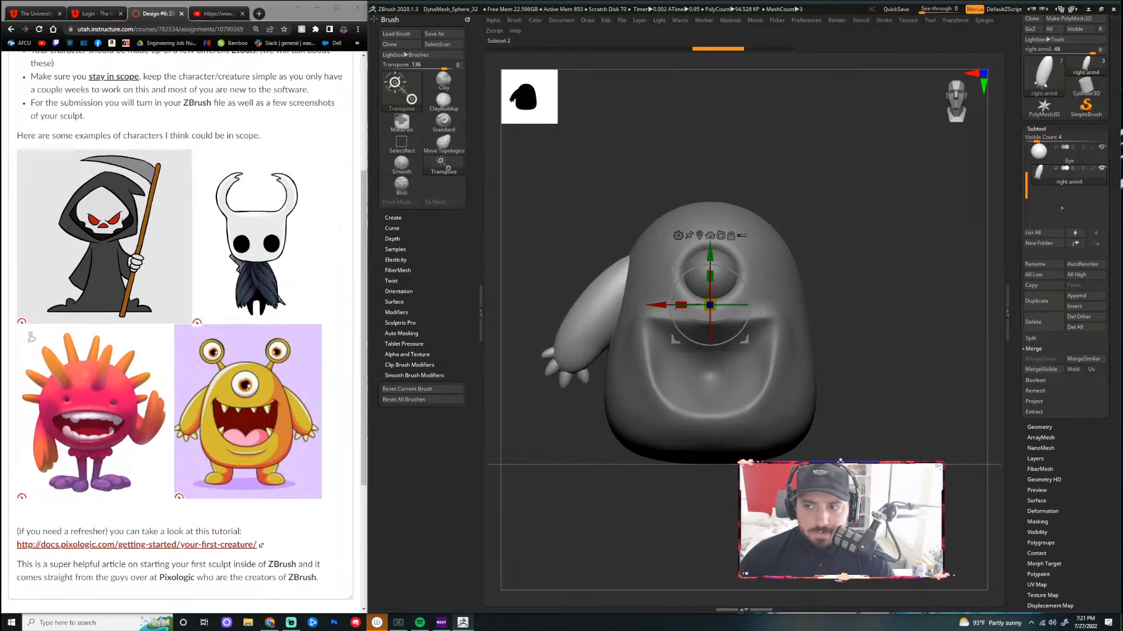
pyautogui.moveTo(1025, 181)
pyautogui.mouseDown()
pyautogui.moveTo(1026, 196)
pyautogui.moveTo(1026, 165)
pyautogui.mouseUp()
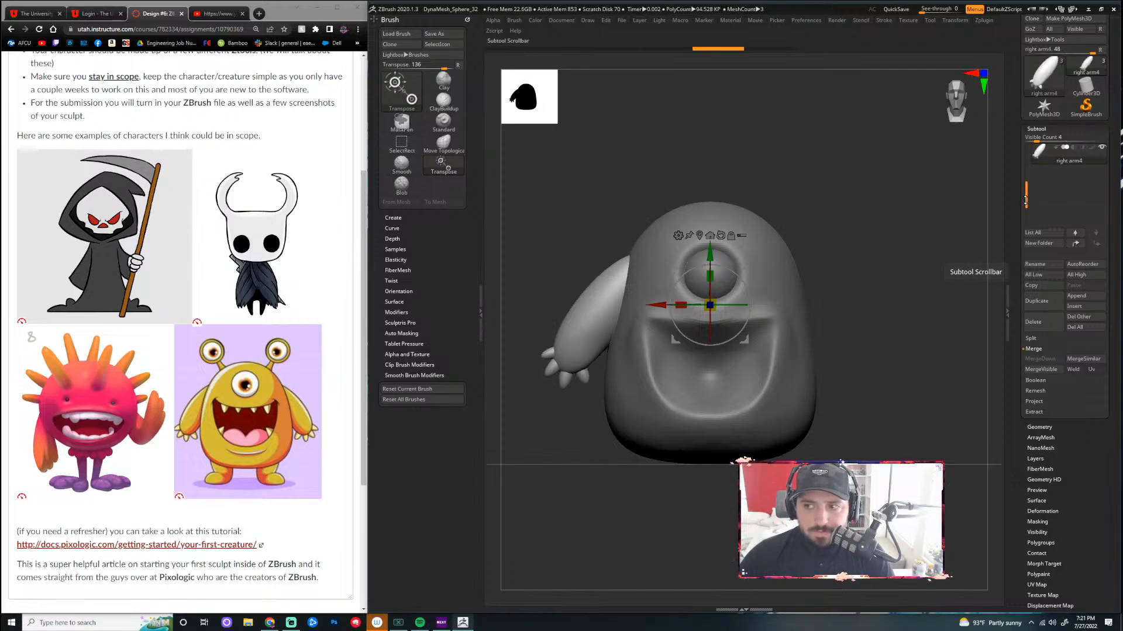
pyautogui.moveTo(1027, 117); pyautogui.dragTo(1028, 108)
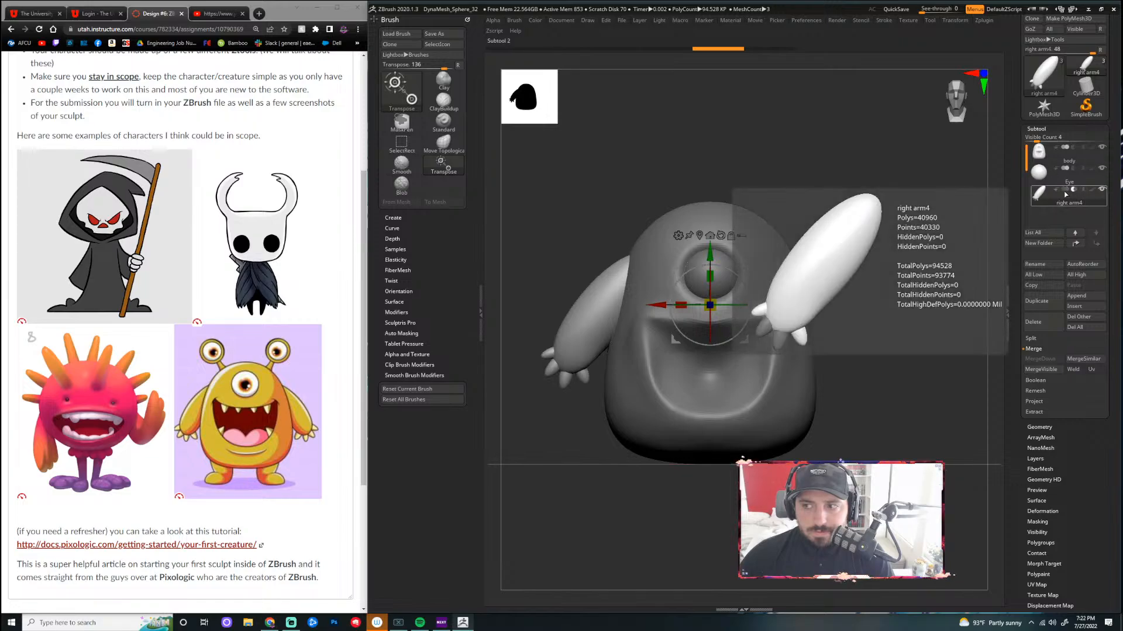
pyautogui.moveTo(622, 435); pyautogui.dragTo(683, 421)
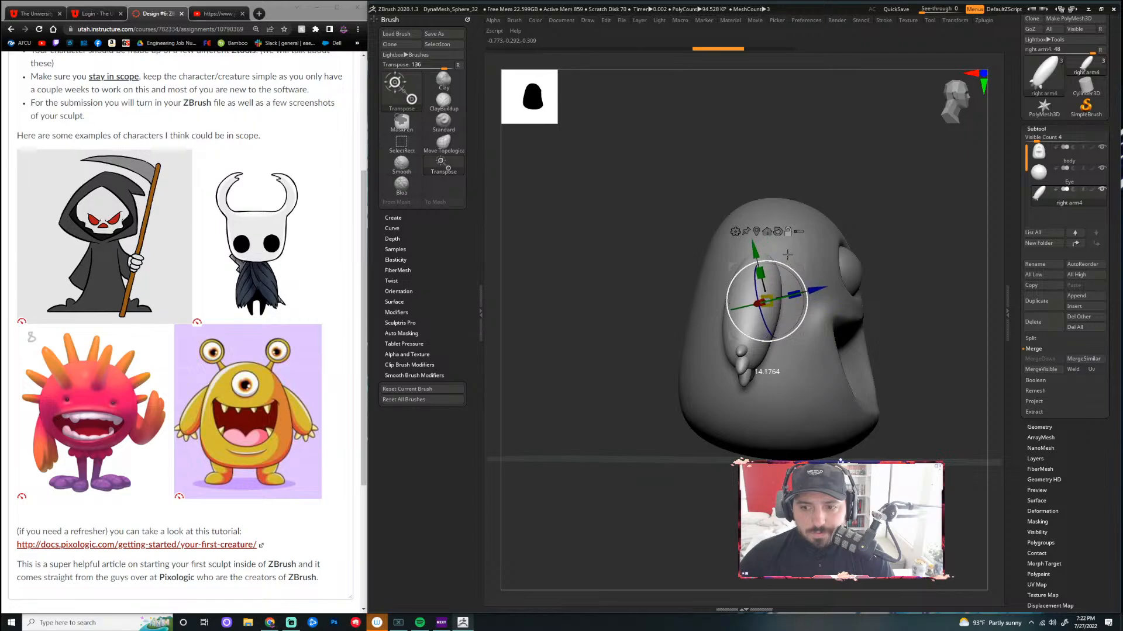
pyautogui.keyDown('shift'); pyautogui.moveTo(869, 268); pyautogui.dragTo(897, 265); pyautogui.keyUp('shift')
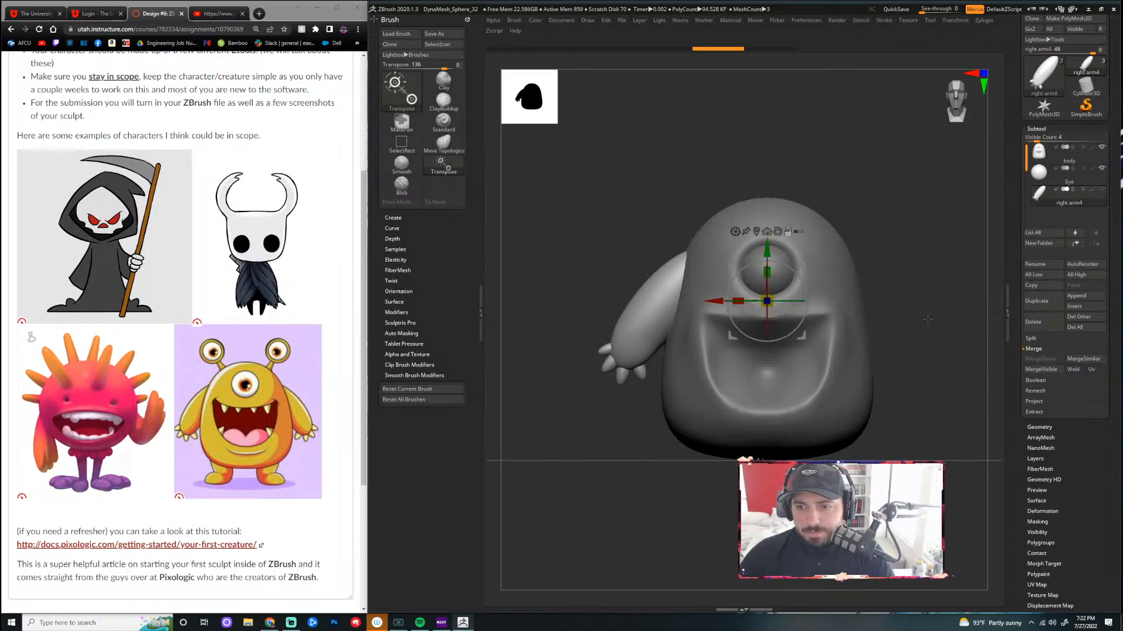
pyautogui.moveTo(927, 319); pyautogui.dragTo(949, 320)
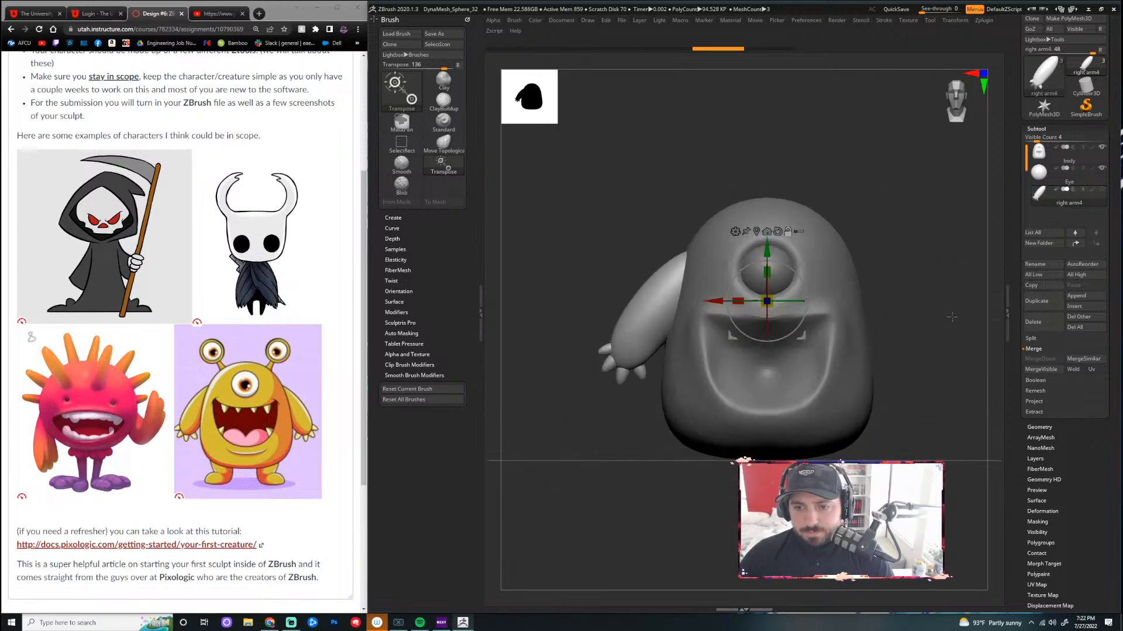
# Step the right arm's edit history back to the plain arm without fingers
pyautogui.press('ctrl')
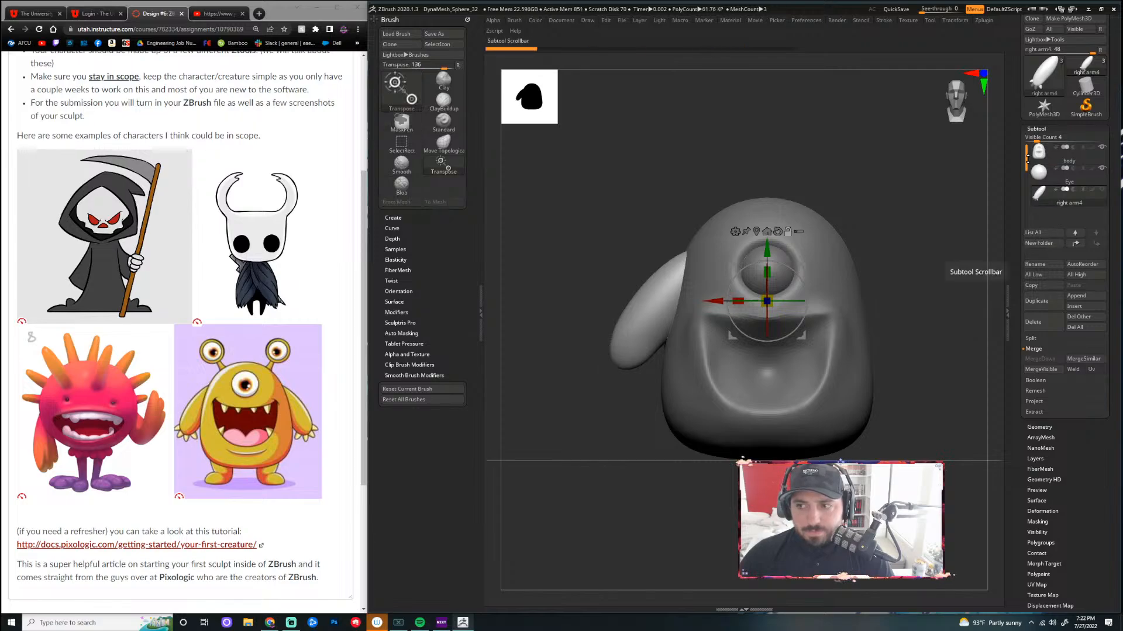
pyautogui.moveTo(1026, 157)
pyautogui.mouseDown()
pyautogui.moveTo(1022, 236)
pyautogui.moveTo(1019, 127)
pyautogui.mouseUp()
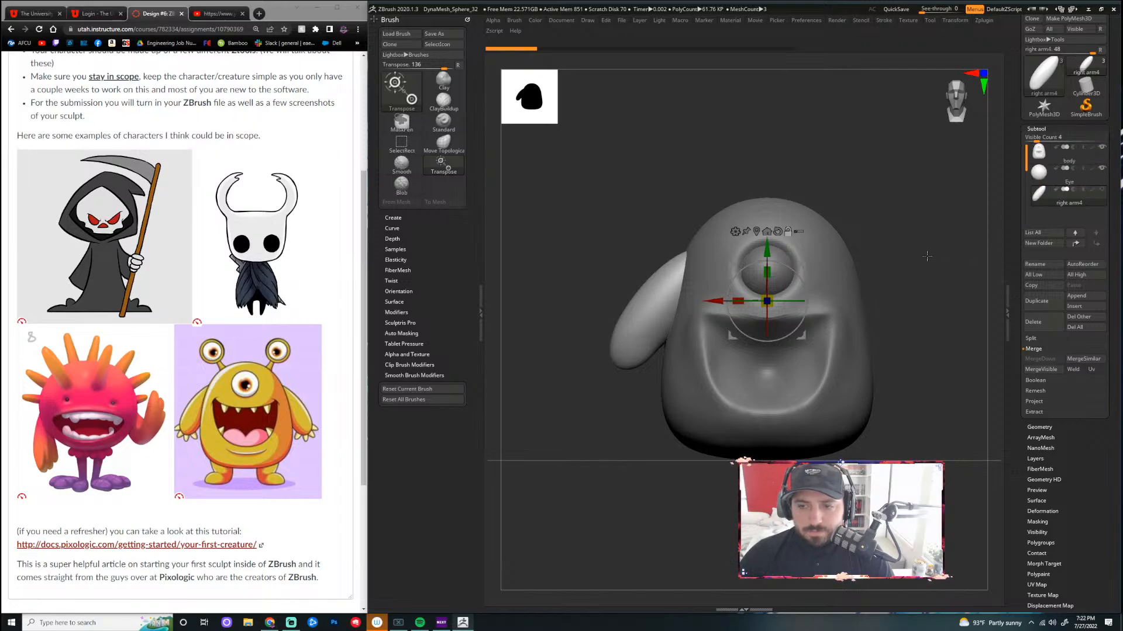
pyautogui.keyDown('alt'); pyautogui.moveTo(927, 256); pyautogui.dragTo(845, 306); pyautogui.keyUp('alt')
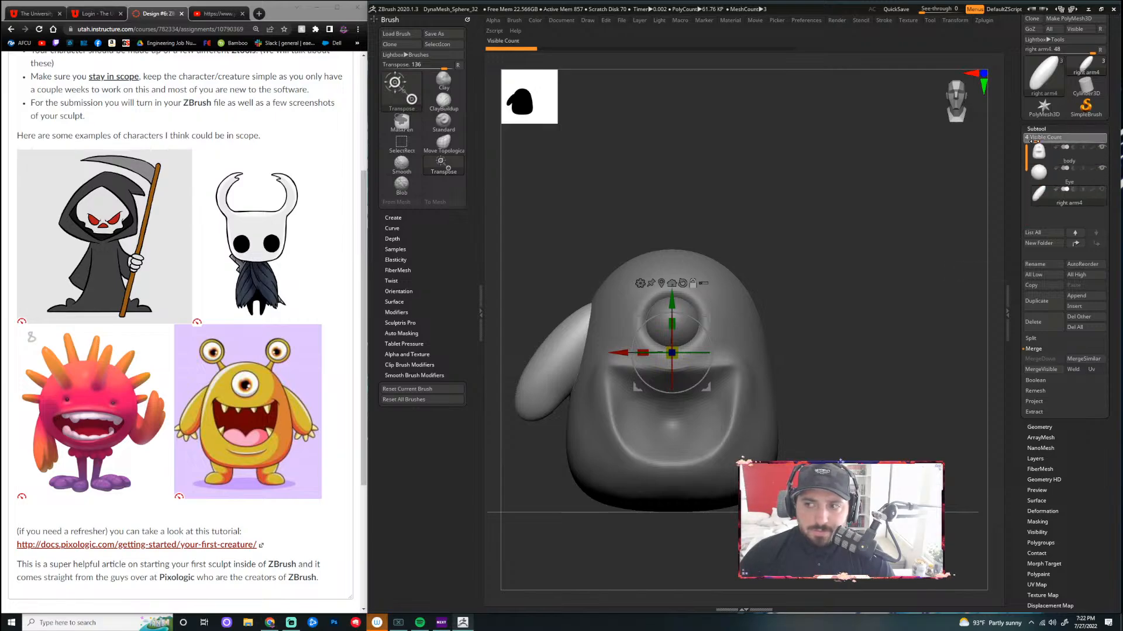
# Set the subtool list's visible count to 7 and append a Sphere3D as a new subtool
pyautogui.moveTo(1038, 141); pyautogui.dragTo(1047, 142)
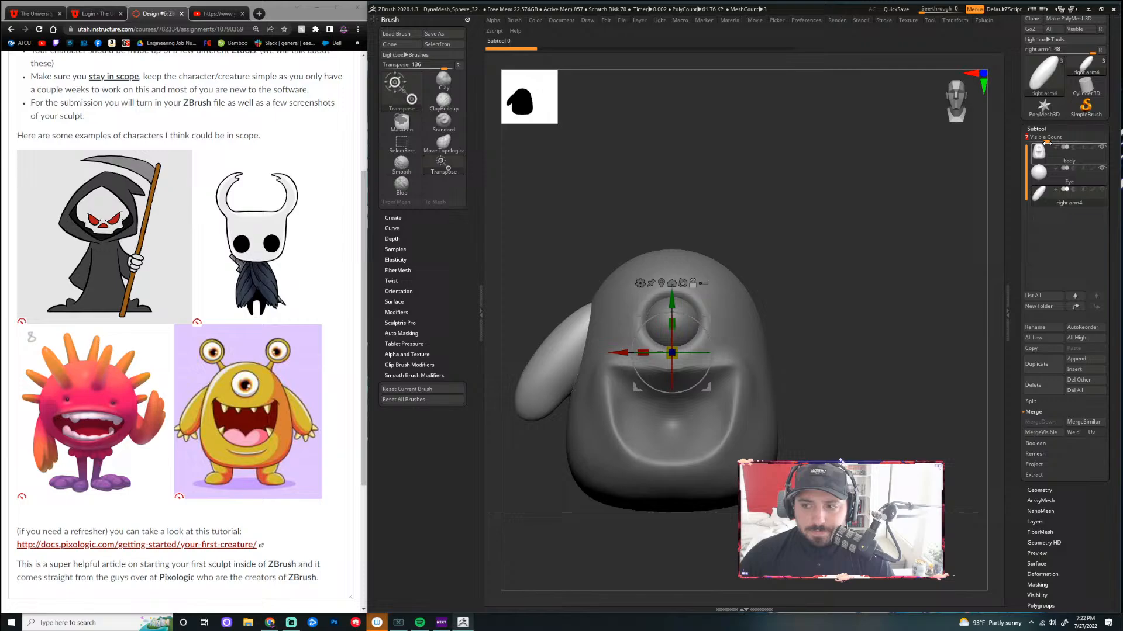
pyautogui.click(1076, 359)
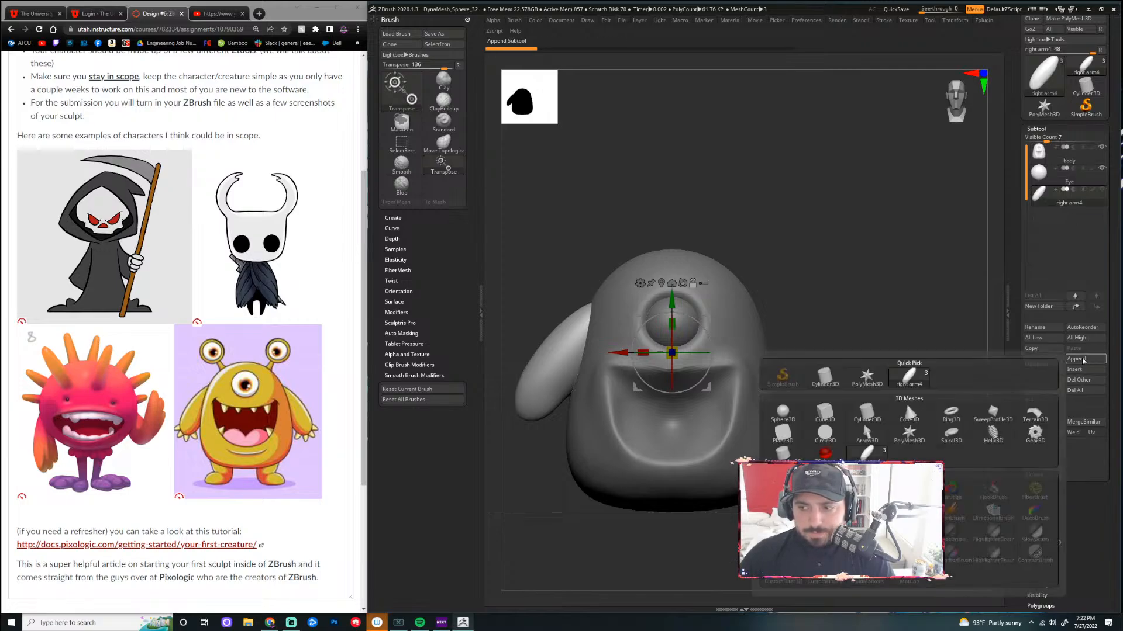
pyautogui.click(768, 414)
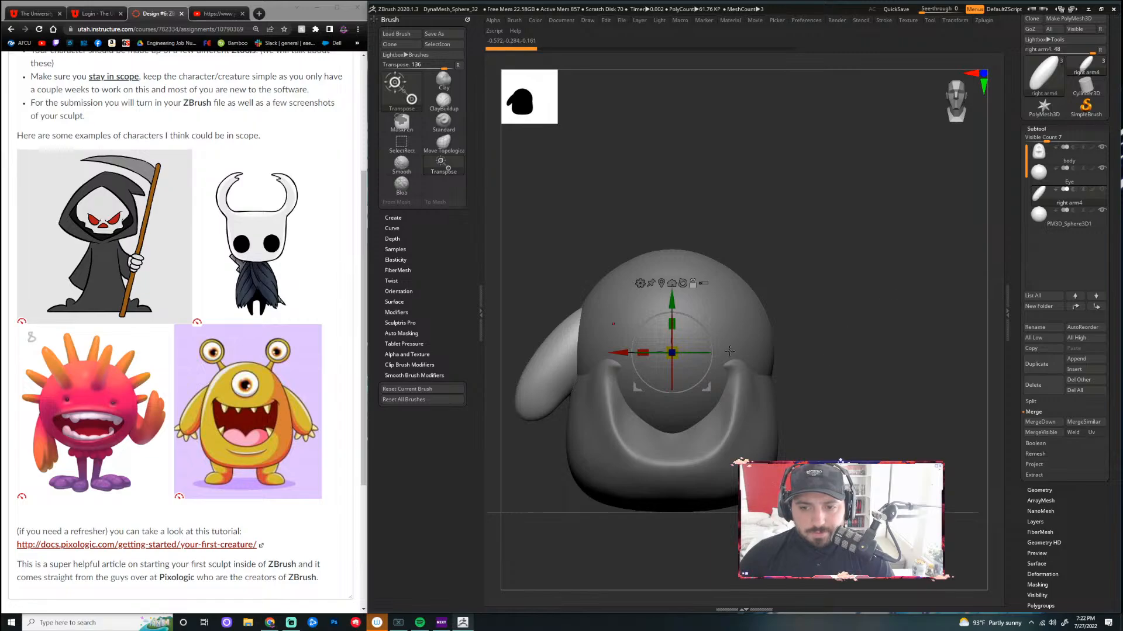
pyautogui.moveTo(620, 353); pyautogui.dragTo(438, 352)
pyautogui.hotkey('ctrl', 'z')
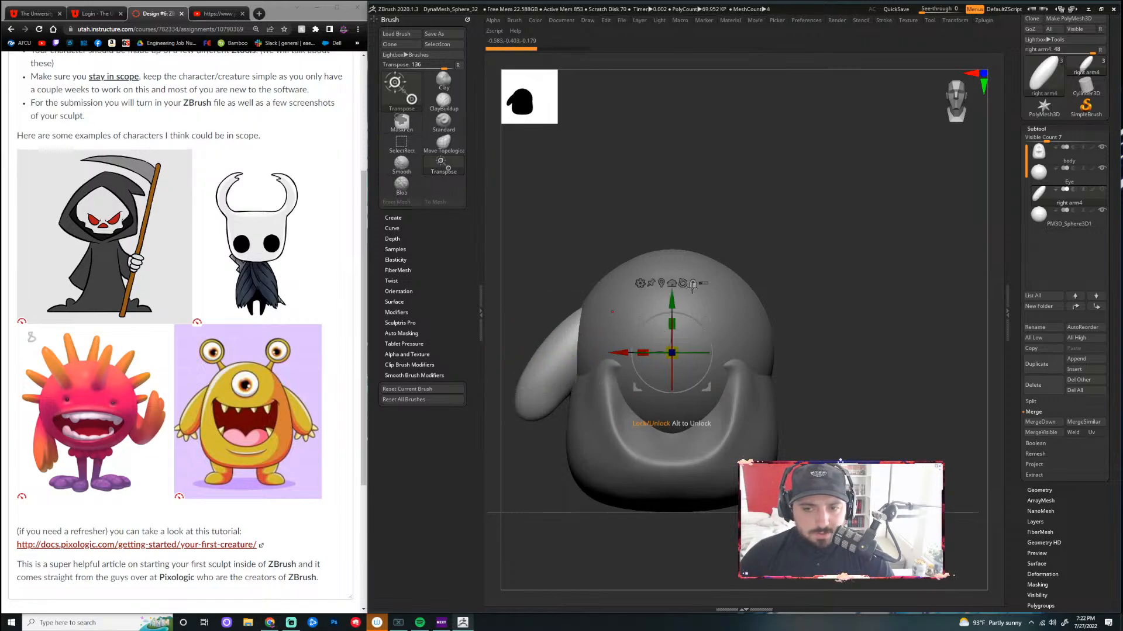
pyautogui.moveTo(620, 352); pyautogui.dragTo(509, 352)
pyautogui.hotkey('ctrl', 'z')
# Select the appended sphere, keep the right arm visible, and move the sphere sideways out of the body past the arm
pyautogui.click(1052, 217)
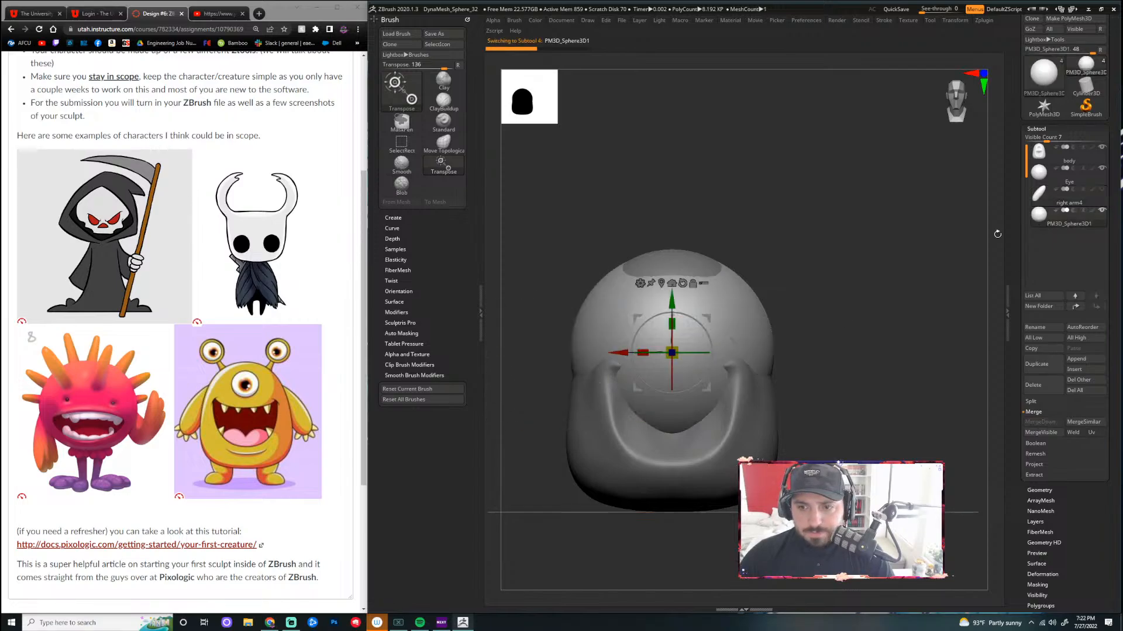
pyautogui.click(1102, 190)
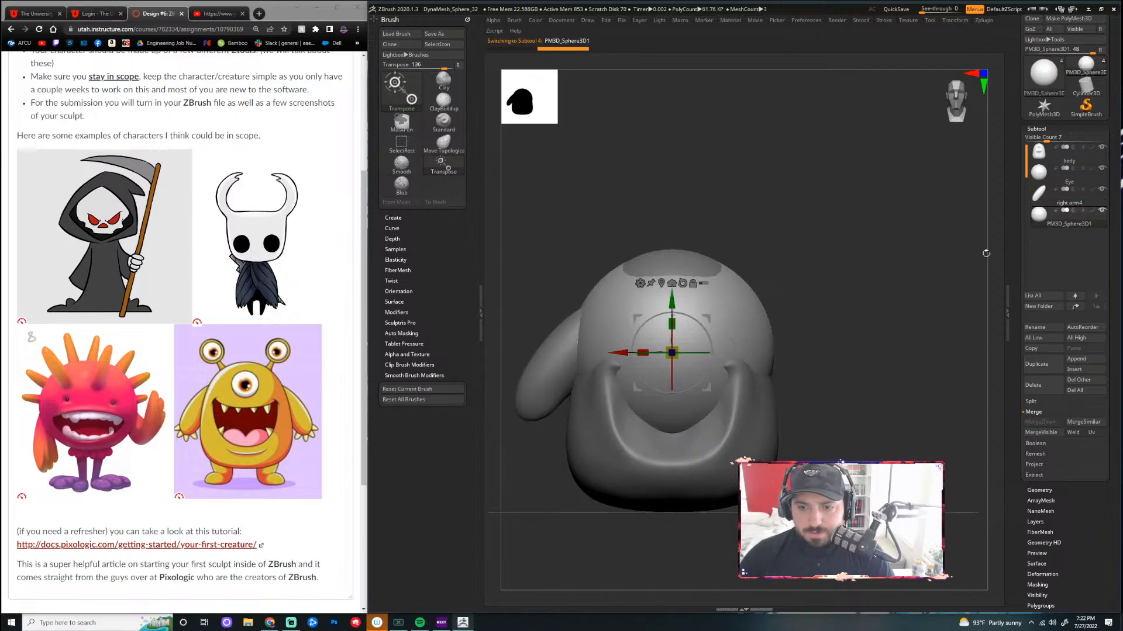
pyautogui.moveTo(619, 355); pyautogui.dragTo(450, 359)
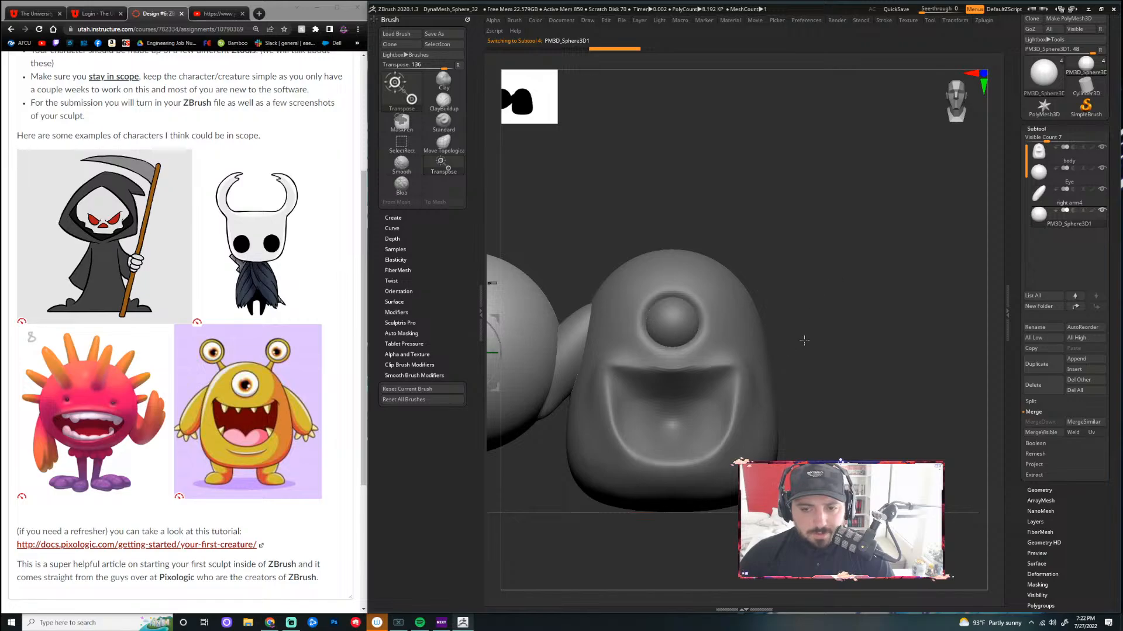
# Shrink the appended sphere to finger size and move it to the lower end of the right arm
pyautogui.keyDown('alt'); pyautogui.moveTo(804, 340); pyautogui.dragTo(923, 264); pyautogui.keyUp('alt')
pyautogui.moveTo(632, 258); pyautogui.dragTo(633, 217)
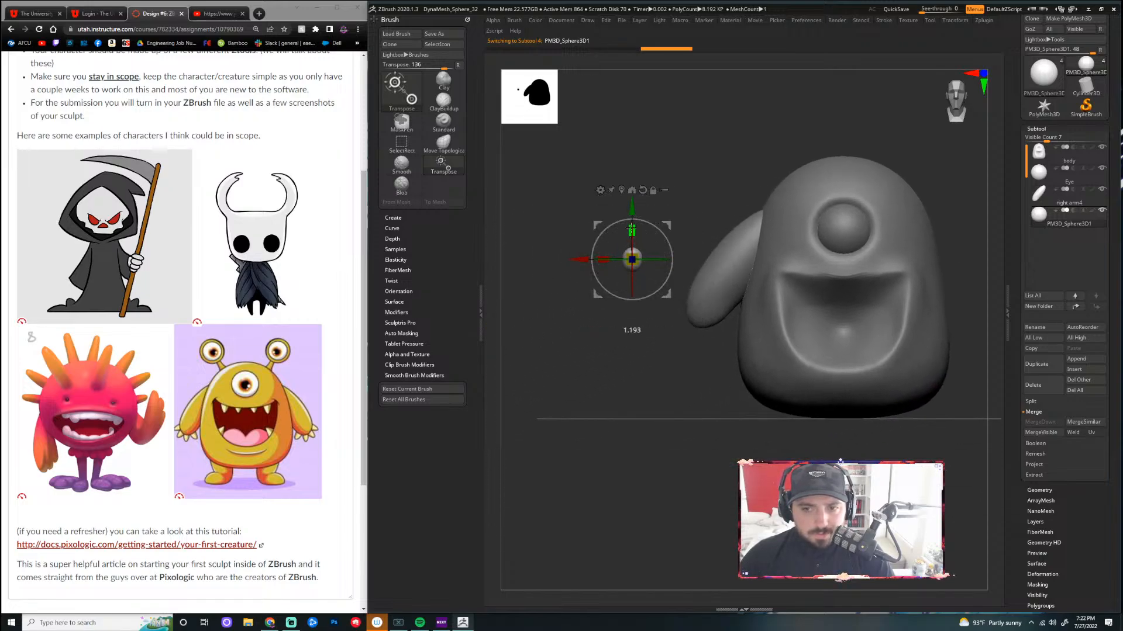
pyautogui.moveTo(581, 259); pyautogui.dragTo(655, 259)
pyautogui.moveTo(706, 211); pyautogui.dragTo(706, 257)
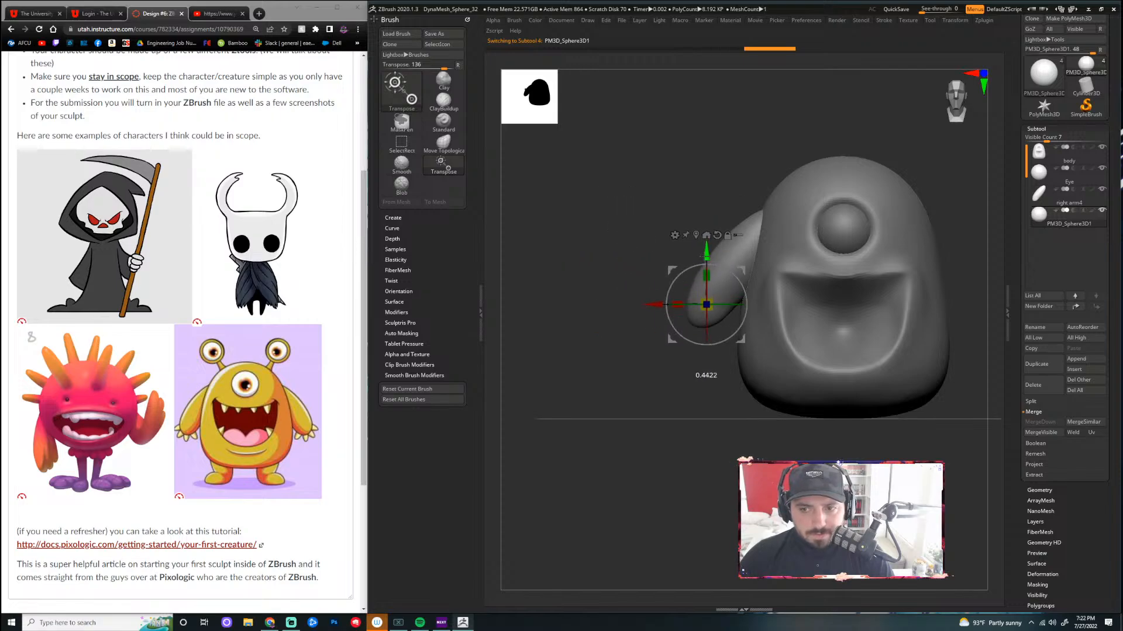
pyautogui.moveTo(706, 304); pyautogui.dragTo(706, 328)
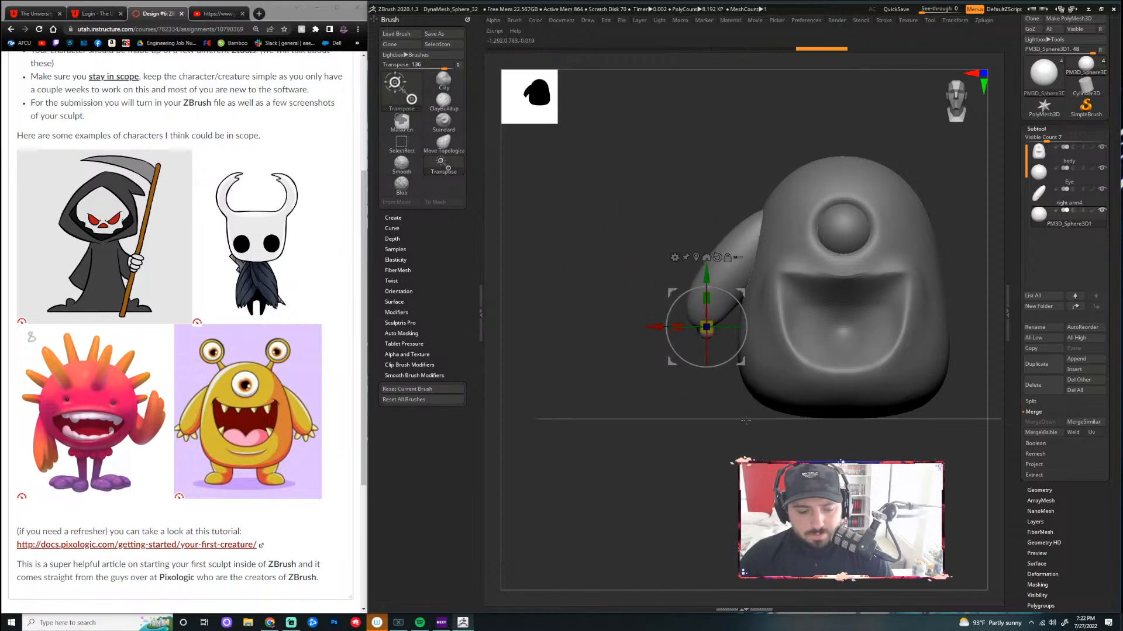
# Raise the small sphere into the arm's lower end and stretch it into a narrow claw
pyautogui.press('f')
pyautogui.keyDown('alt'); pyautogui.moveTo(690, 440); pyautogui.dragTo(707, 376, button='right'); pyautogui.keyUp('alt')
pyautogui.moveTo(591, 421); pyautogui.dragTo(717, 461, button='right')
pyautogui.moveTo(675, 391); pyautogui.dragTo(672, 380)
pyautogui.keyDown('alt'); pyautogui.moveTo(692, 223); pyautogui.dragTo(715, 397, button='right'); pyautogui.keyUp('alt')
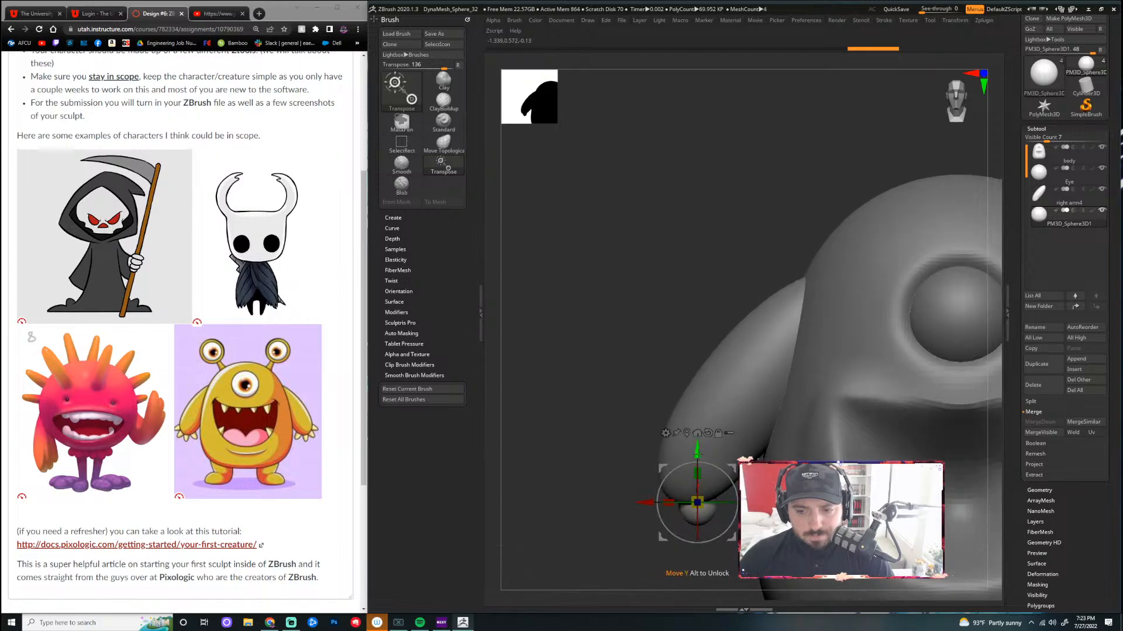
pyautogui.moveTo(697, 453); pyautogui.dragTo(698, 444)
pyautogui.moveTo(697, 505); pyautogui.dragTo(697, 442)
pyautogui.keyDown('alt'); pyautogui.moveTo(718, 582); pyautogui.dragTo(721, 481, button='right'); pyautogui.keyUp('alt')
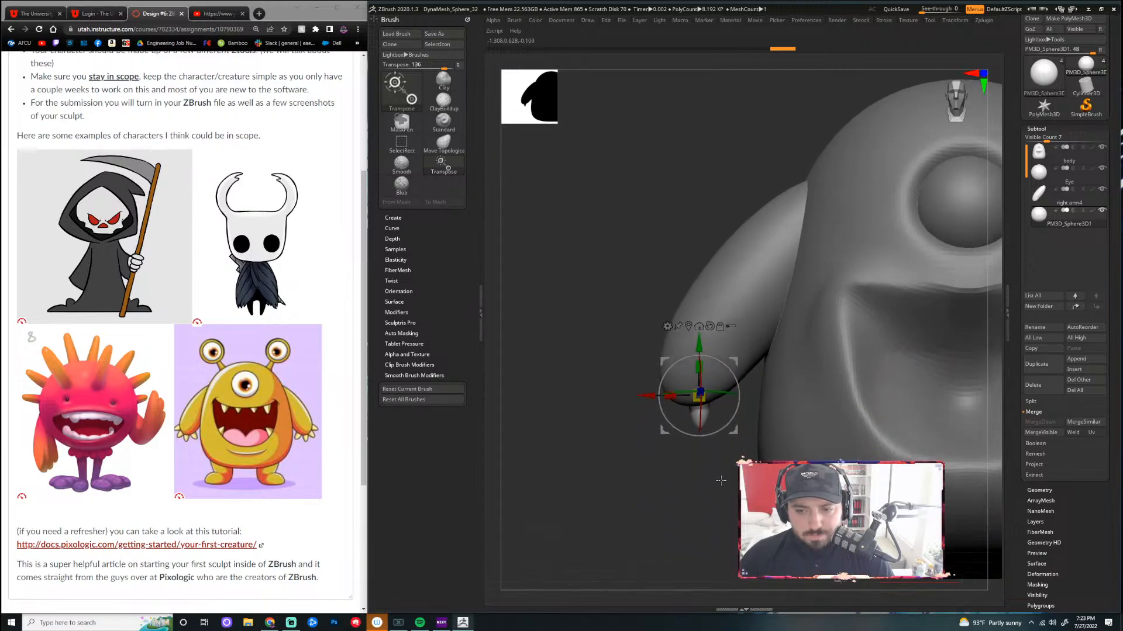
# Tilt the claw toward the body and set it into the inner side of the arm's tip
pyautogui.moveTo(721, 481); pyautogui.dragTo(707, 394)
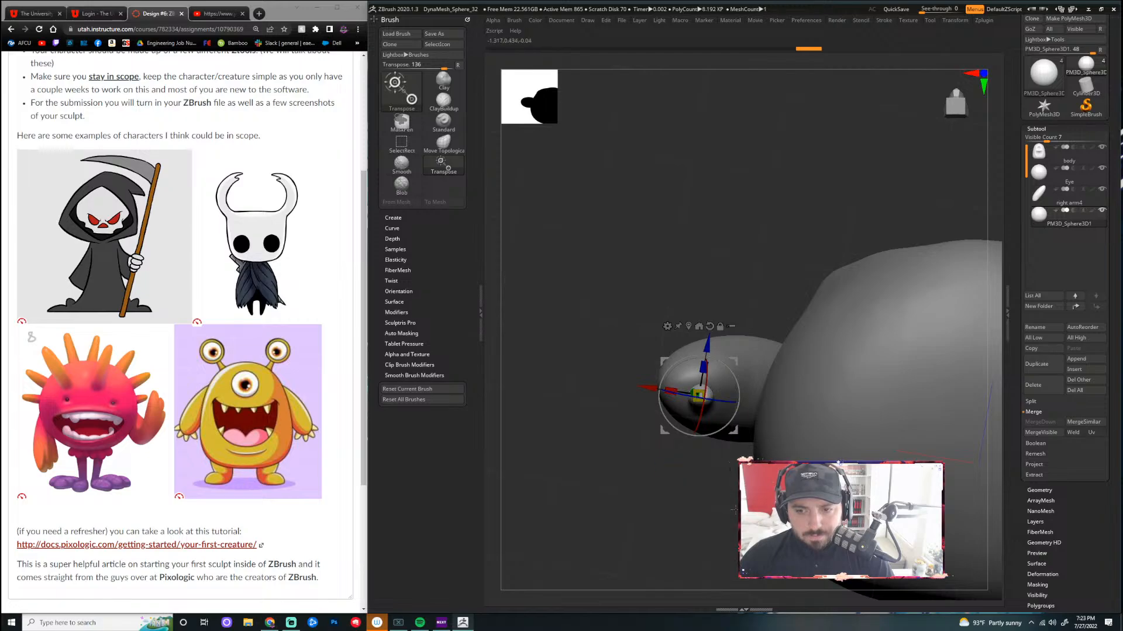
pyautogui.moveTo(736, 510); pyautogui.dragTo(735, 439)
pyautogui.moveTo(737, 382); pyautogui.dragTo(726, 359)
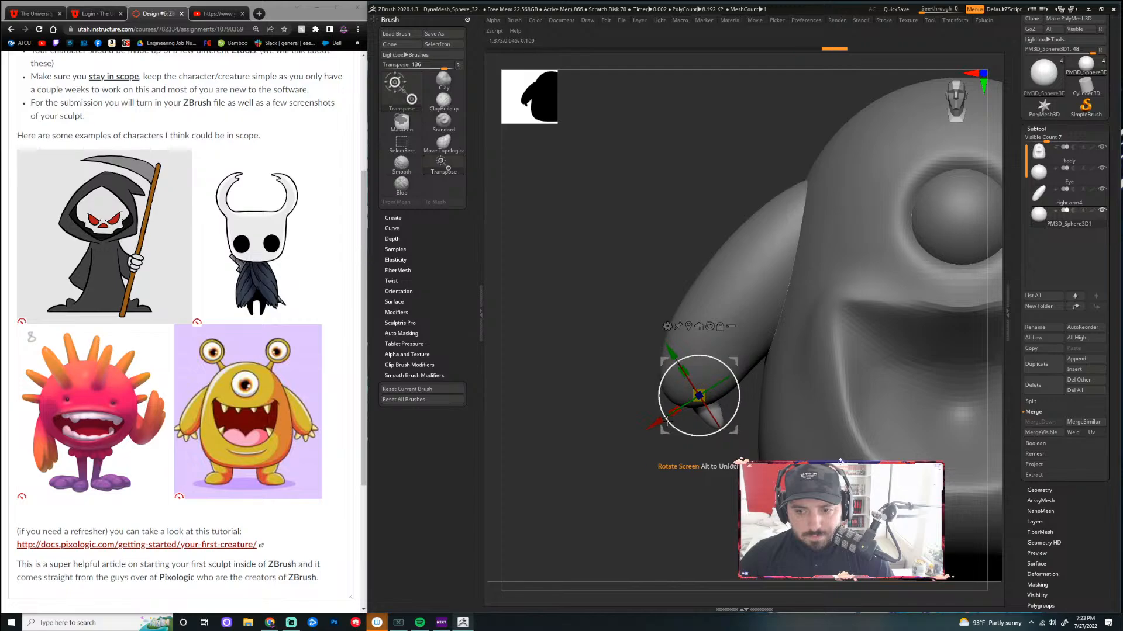
pyautogui.moveTo(661, 424); pyautogui.dragTo(673, 416)
pyautogui.moveTo(688, 343); pyautogui.dragTo(690, 345)
pyautogui.moveTo(669, 494); pyautogui.dragTo(676, 426)
pyautogui.moveTo(711, 339); pyautogui.dragTo(712, 329)
pyautogui.moveTo(651, 462); pyautogui.dragTo(679, 504)
pyautogui.moveTo(686, 336); pyautogui.dragTo(685, 335)
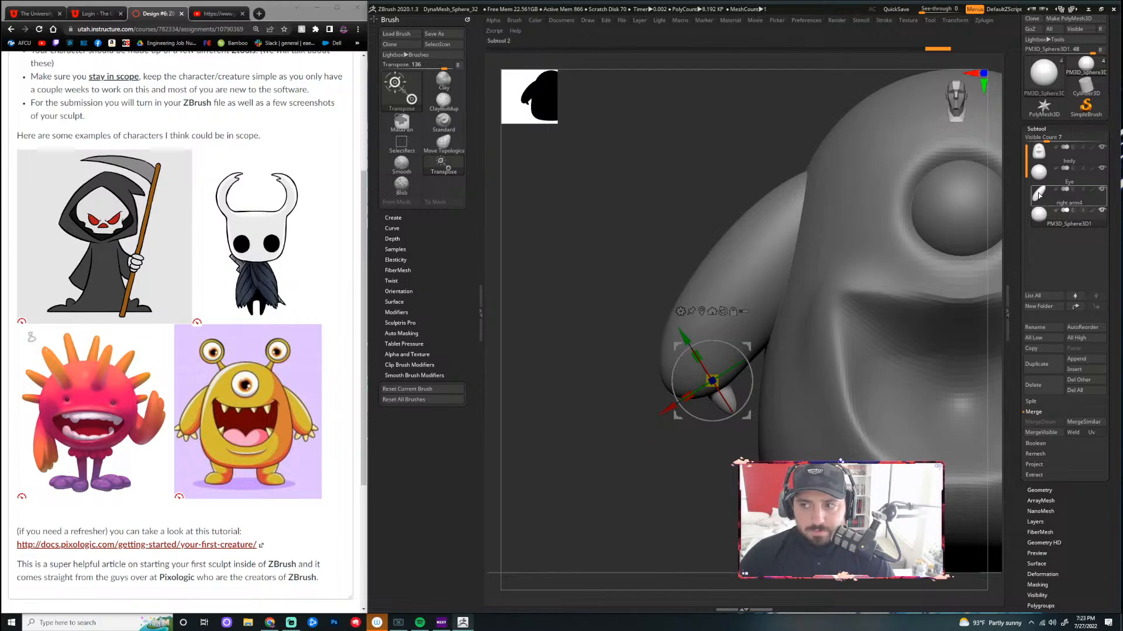
# Rename the appended sphere subtool as claw
pyautogui.click(1060, 225)
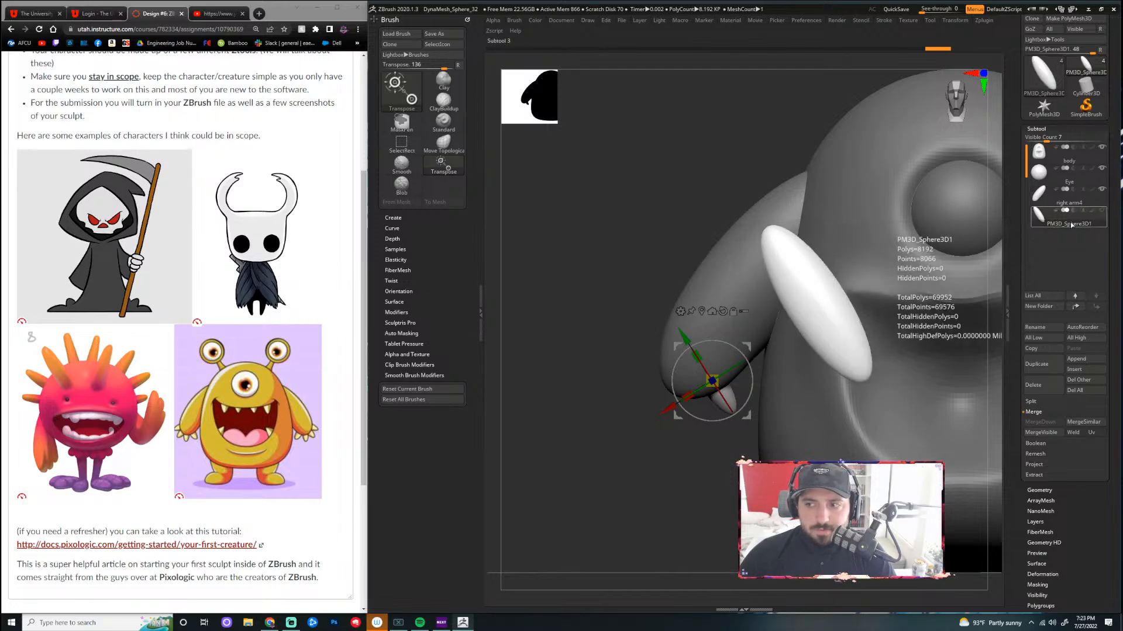
pyautogui.click(1036, 328)
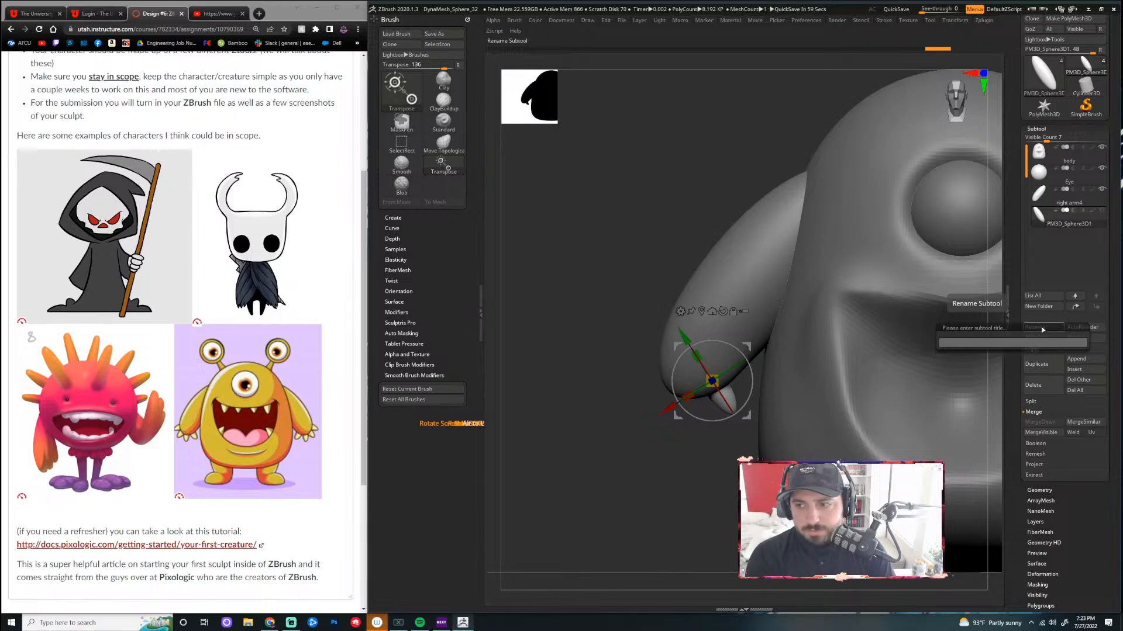
pyautogui.write('claw')
pyautogui.press('Return')
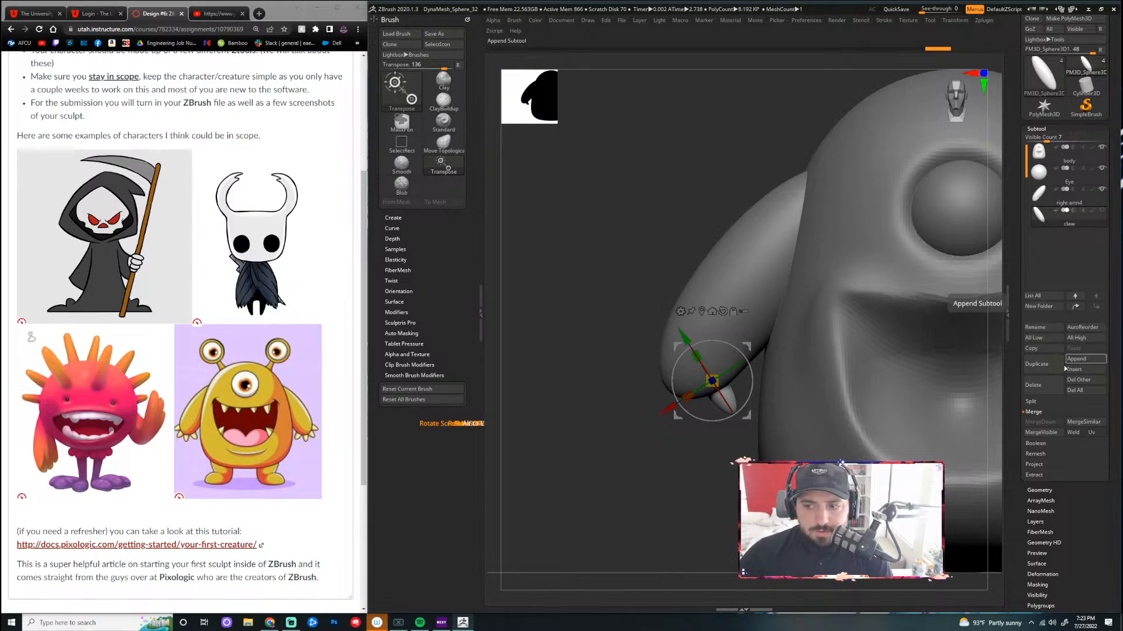
# Duplicate the claw, shift the copy outward to the middle of the arm's tip, and rotate it to point downward
pyautogui.click(1037, 364)
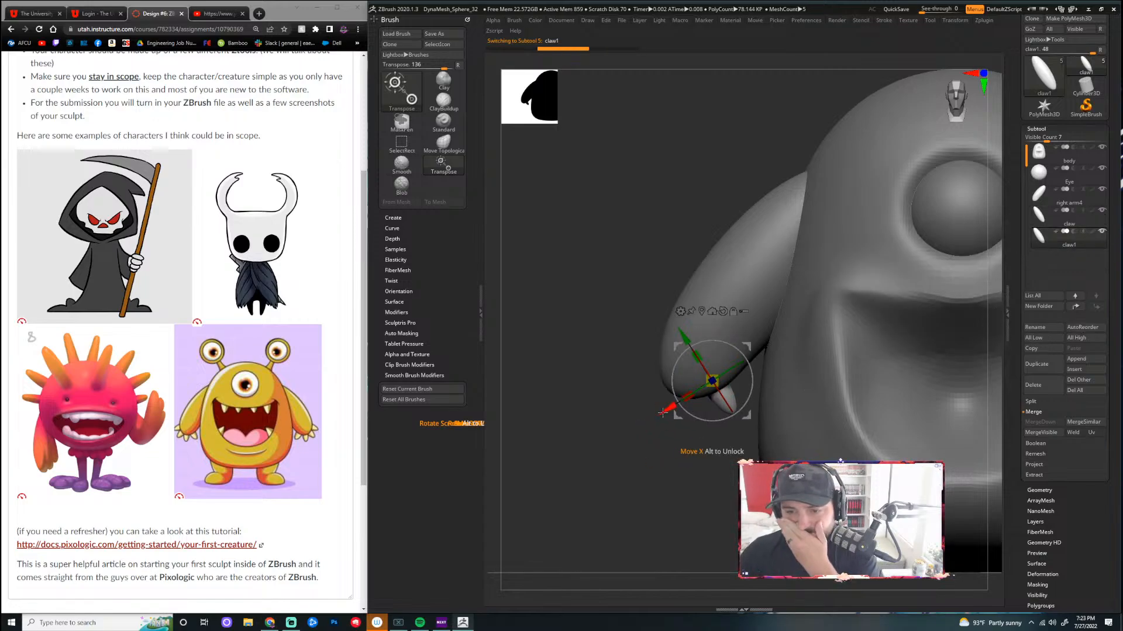
pyautogui.moveTo(663, 412); pyautogui.dragTo(642, 425)
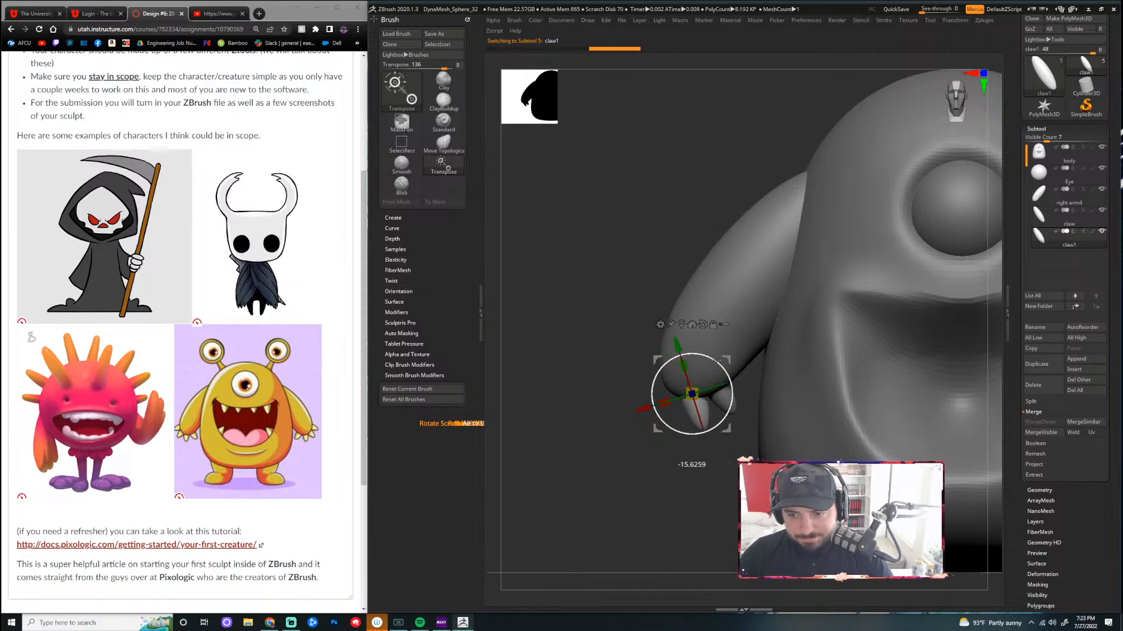
pyautogui.moveTo(716, 360)
pyautogui.mouseDown()
pyautogui.moveTo(727, 372)
pyautogui.moveTo(688, 336)
pyautogui.moveTo(714, 363)
pyautogui.moveTo(708, 353)
pyautogui.mouseUp()
# Duplicate the middle claw, then move and tilt the copy outward beside it on the arm's tip
pyautogui.click(1036, 364)
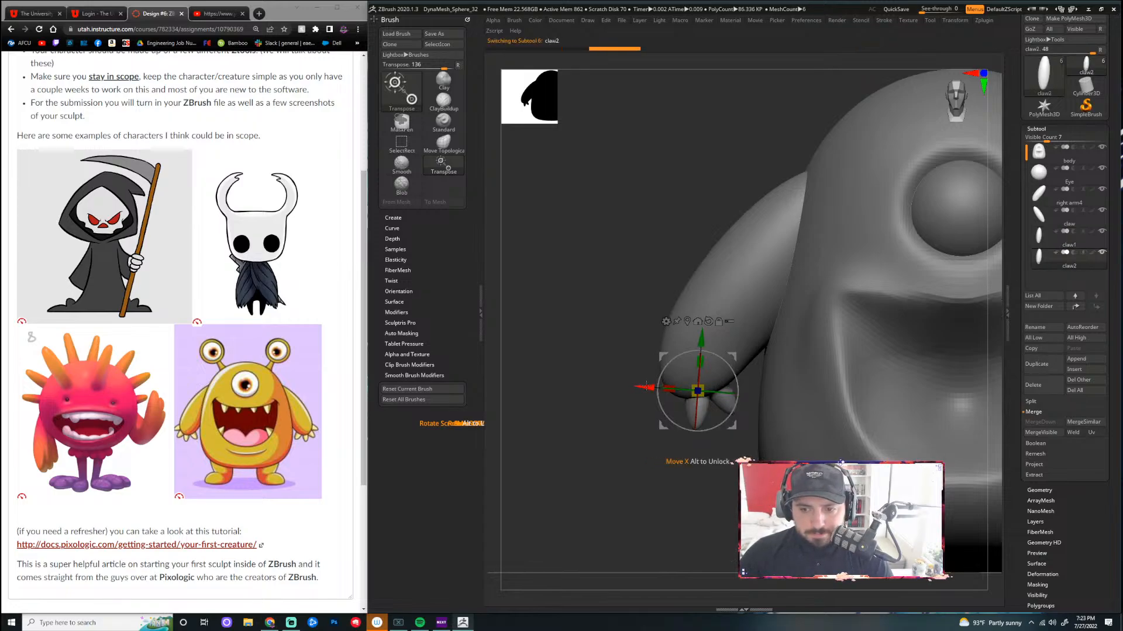
pyautogui.moveTo(645, 386); pyautogui.dragTo(622, 385)
pyautogui.moveTo(683, 350); pyautogui.dragTo(636, 360)
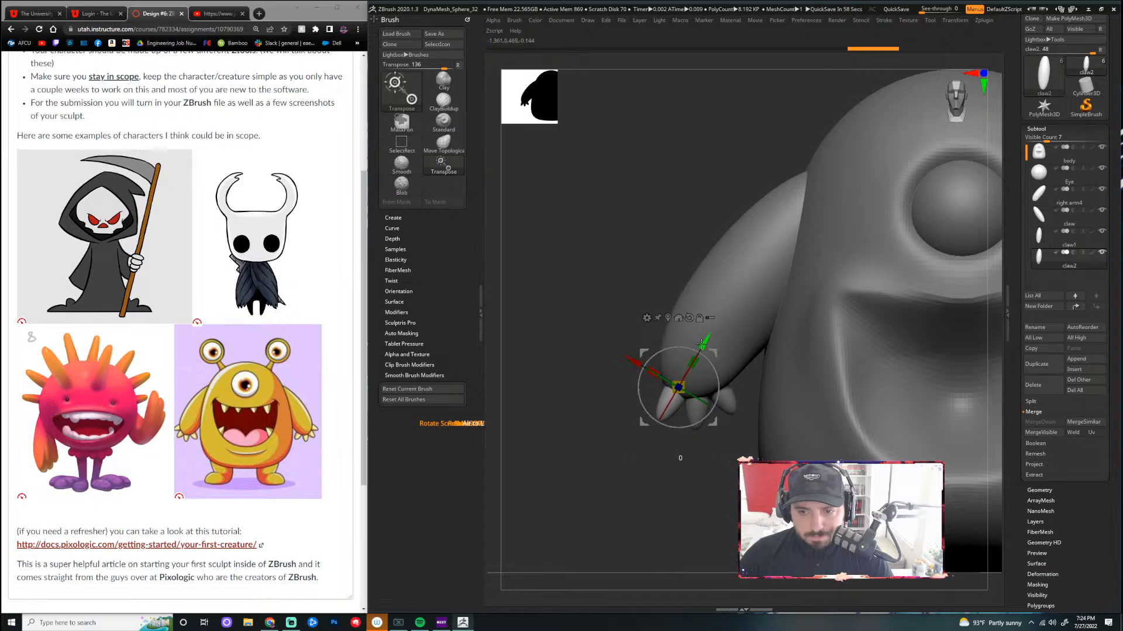
pyautogui.moveTo(704, 345); pyautogui.dragTo(703, 344)
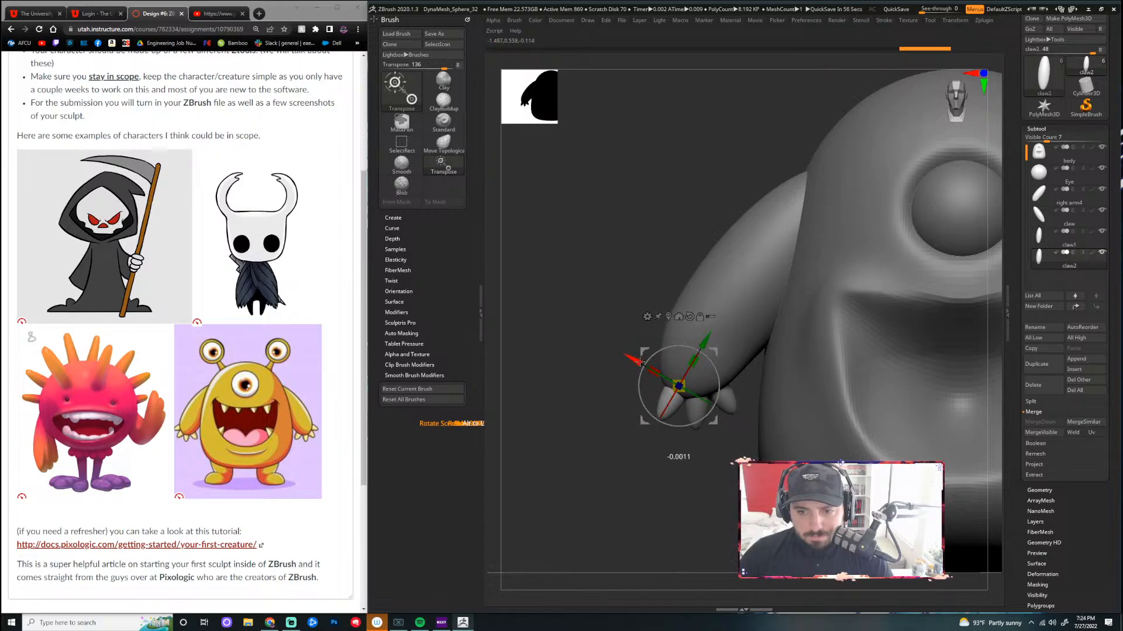
pyautogui.moveTo(641, 362); pyautogui.dragTo(639, 360)
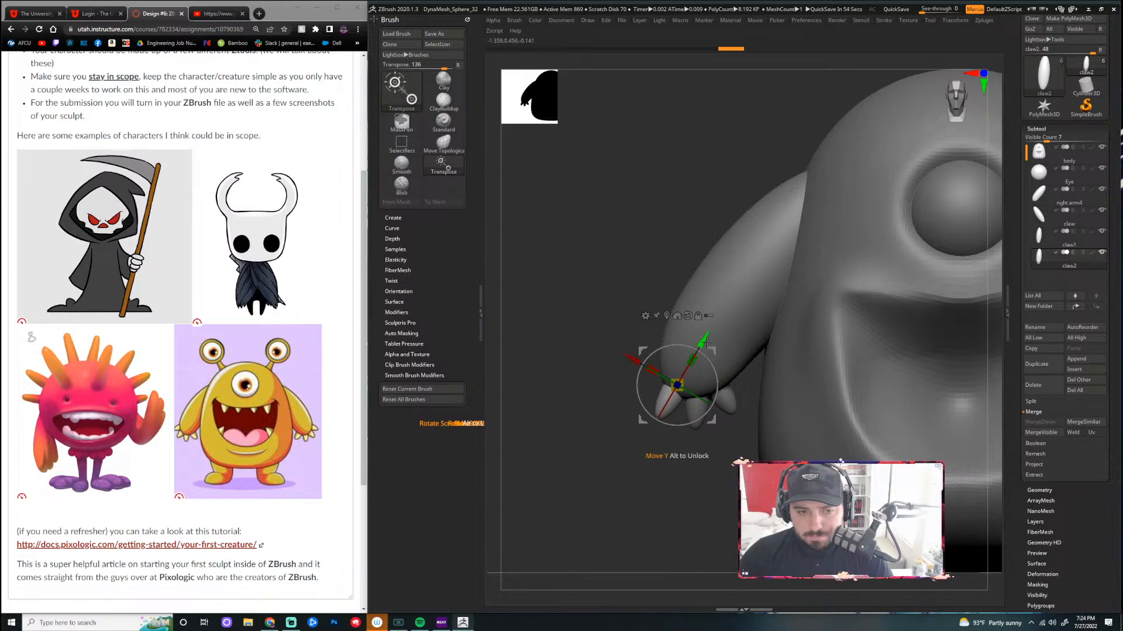
pyautogui.moveTo(701, 342); pyautogui.dragTo(702, 342)
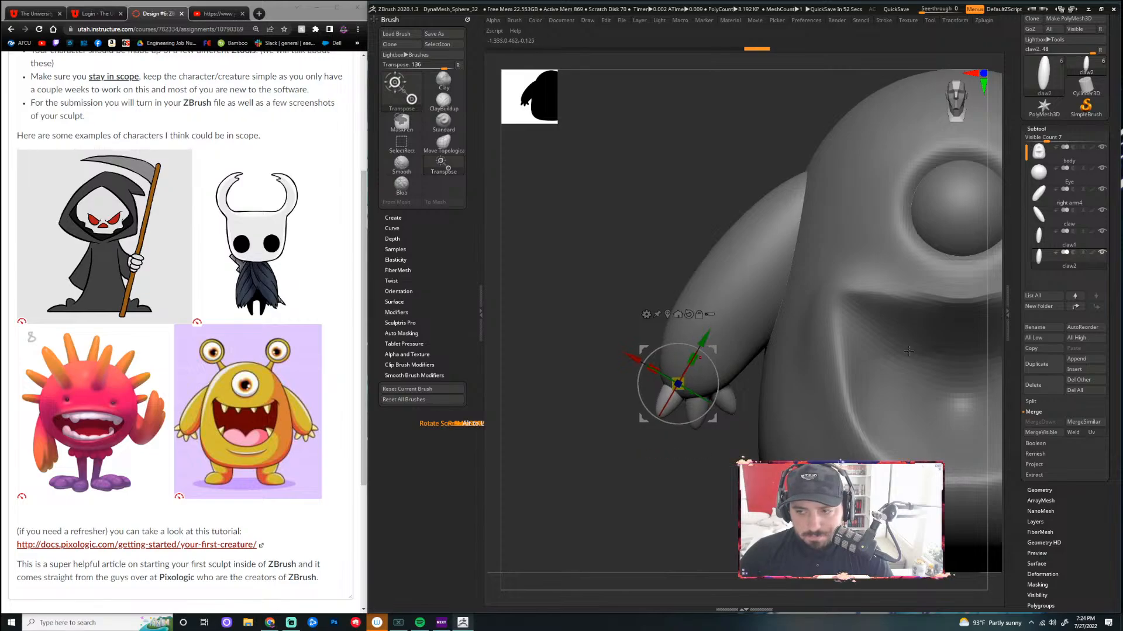
# Duplicate the outer claw, then rotate the copy nearly horizontal and set it into the arm's outer edge as a fourth claw
pyautogui.click(1036, 364)
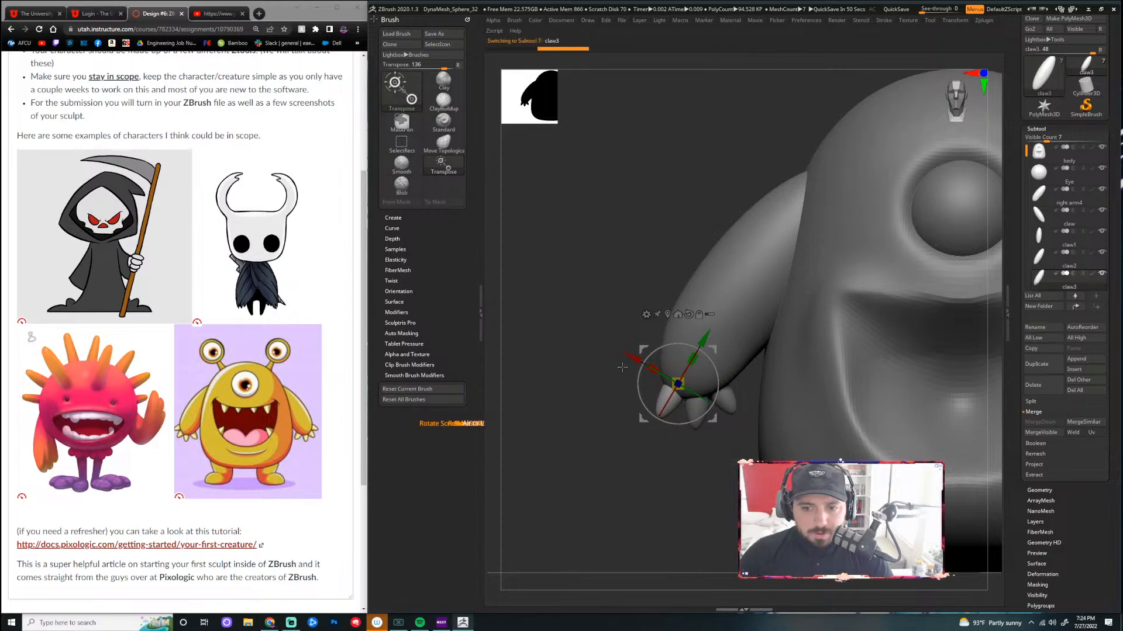
pyautogui.moveTo(634, 357); pyautogui.dragTo(719, 343)
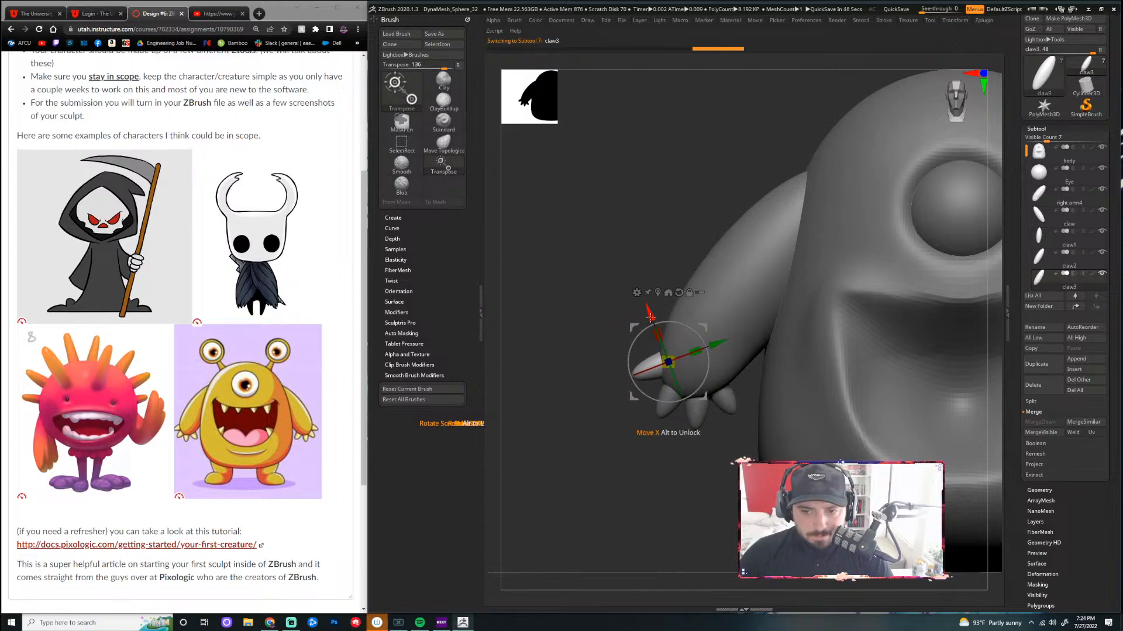
pyautogui.moveTo(651, 316); pyautogui.dragTo(653, 323)
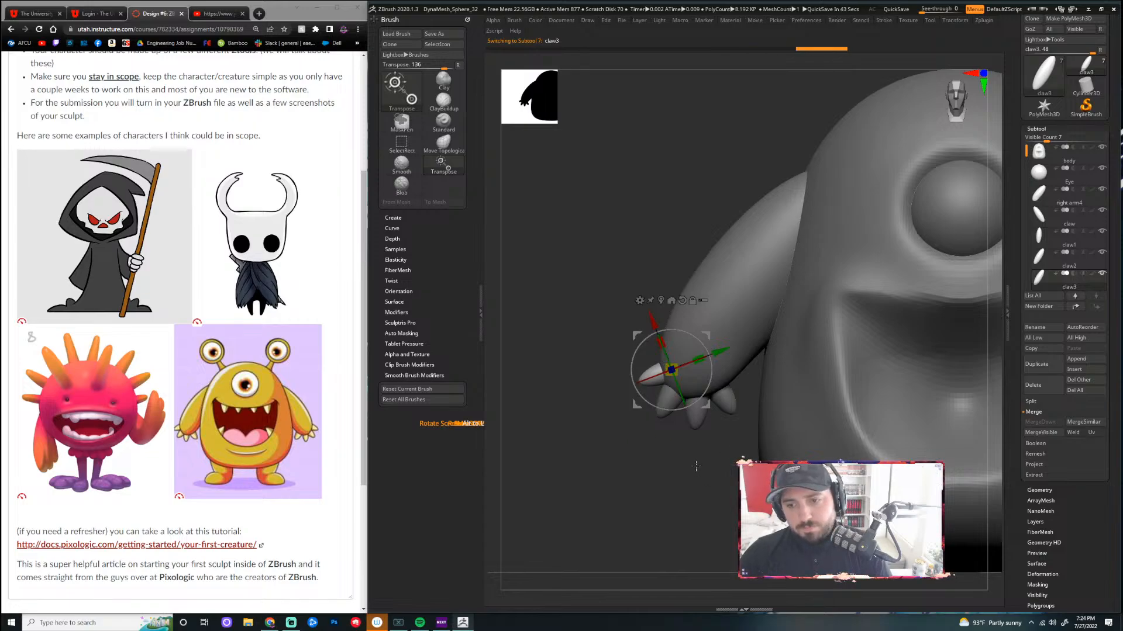
pyautogui.moveTo(698, 483)
pyautogui.mouseDown()
pyautogui.moveTo(726, 410)
pyautogui.moveTo(693, 456)
pyautogui.moveTo(696, 473)
pyautogui.mouseUp()
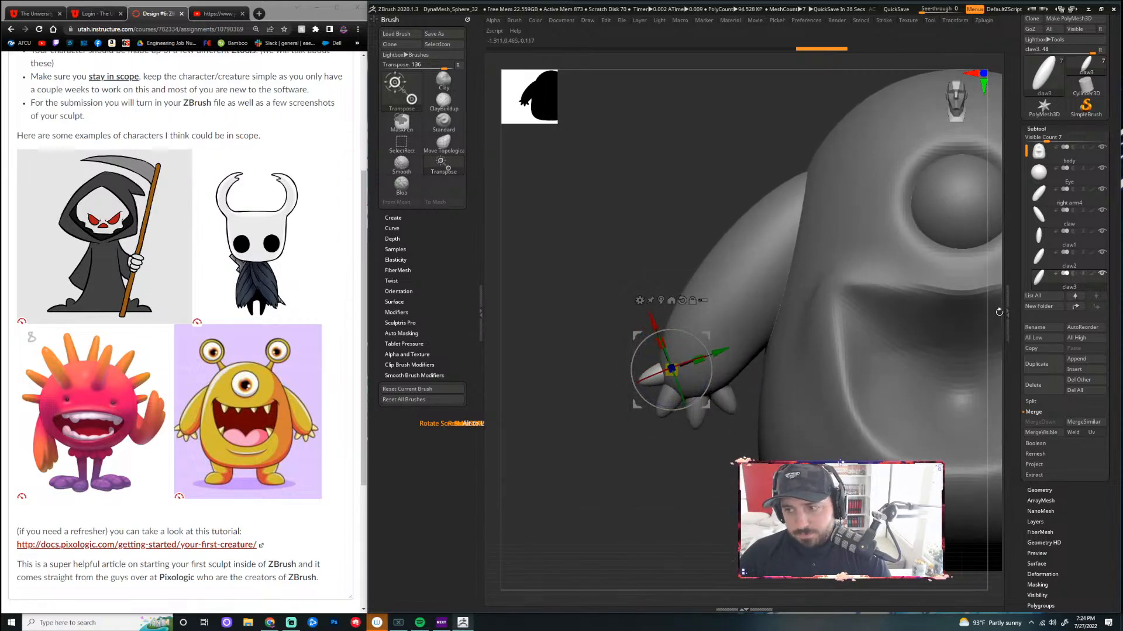
# Merge the four claw subtools down into the right arm subtool one by one
pyautogui.click(1046, 197)
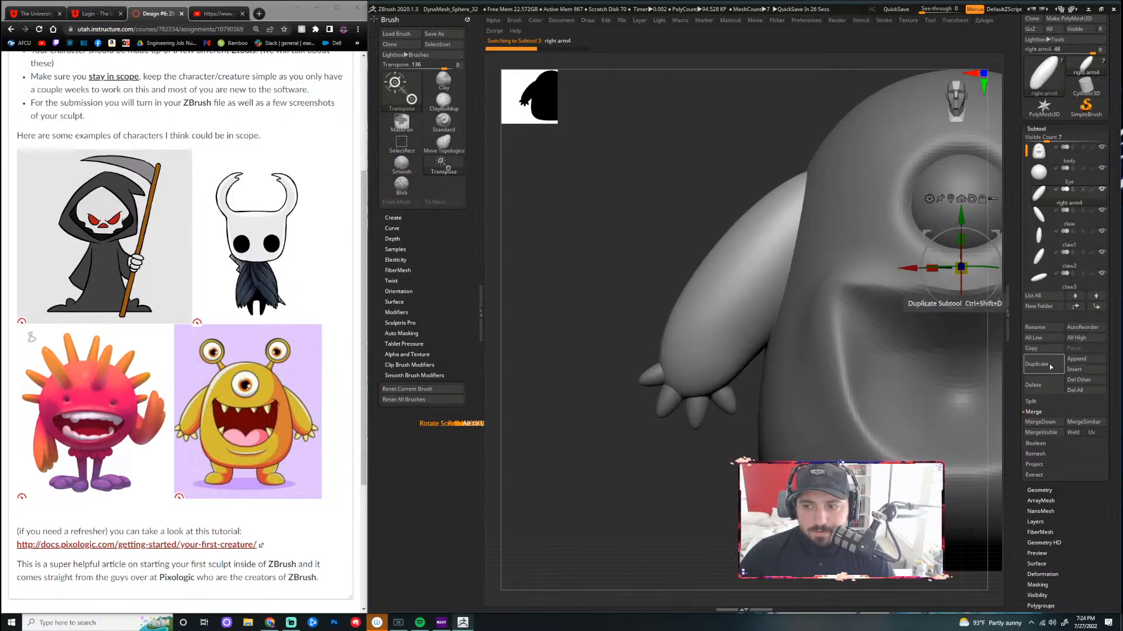
pyautogui.click(1042, 422)
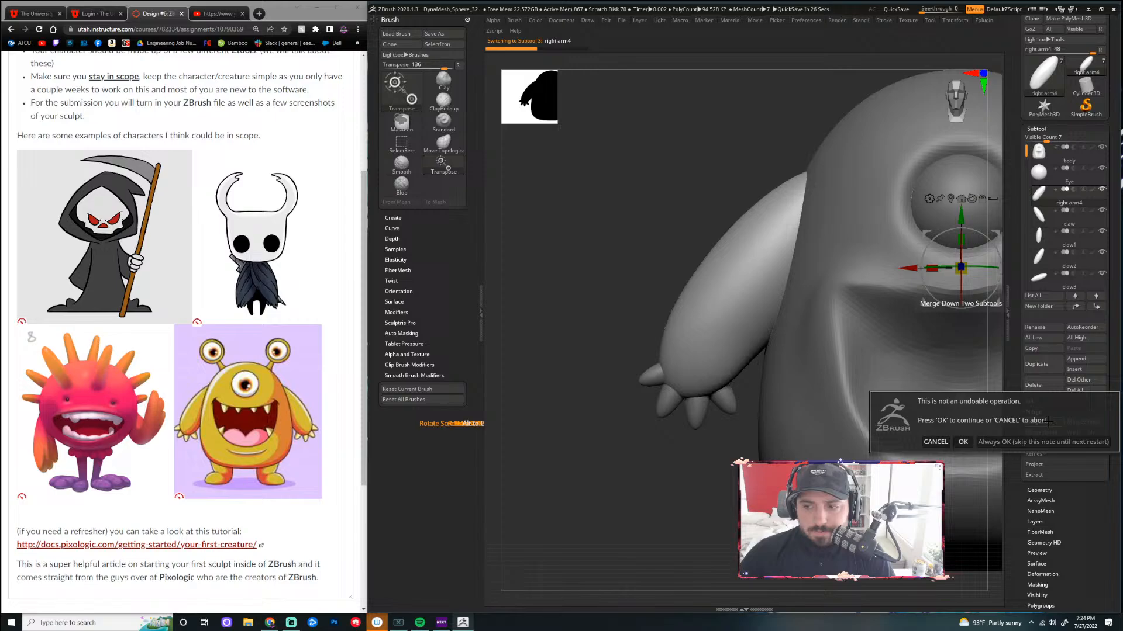
pyautogui.click(963, 442)
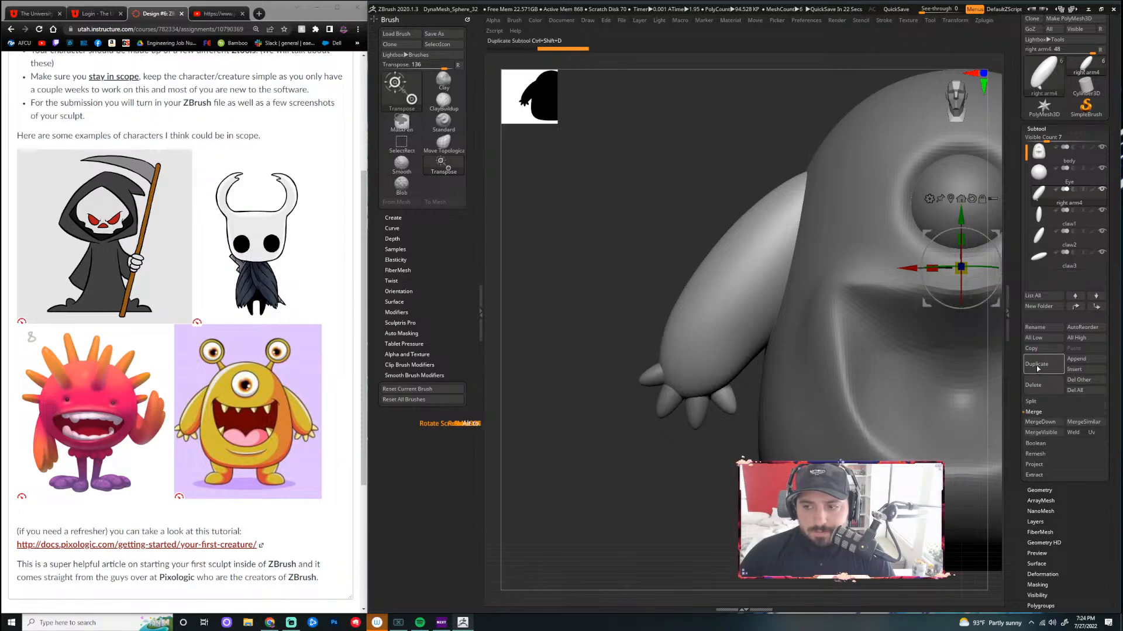
pyautogui.click(1046, 420)
pyautogui.click(963, 441)
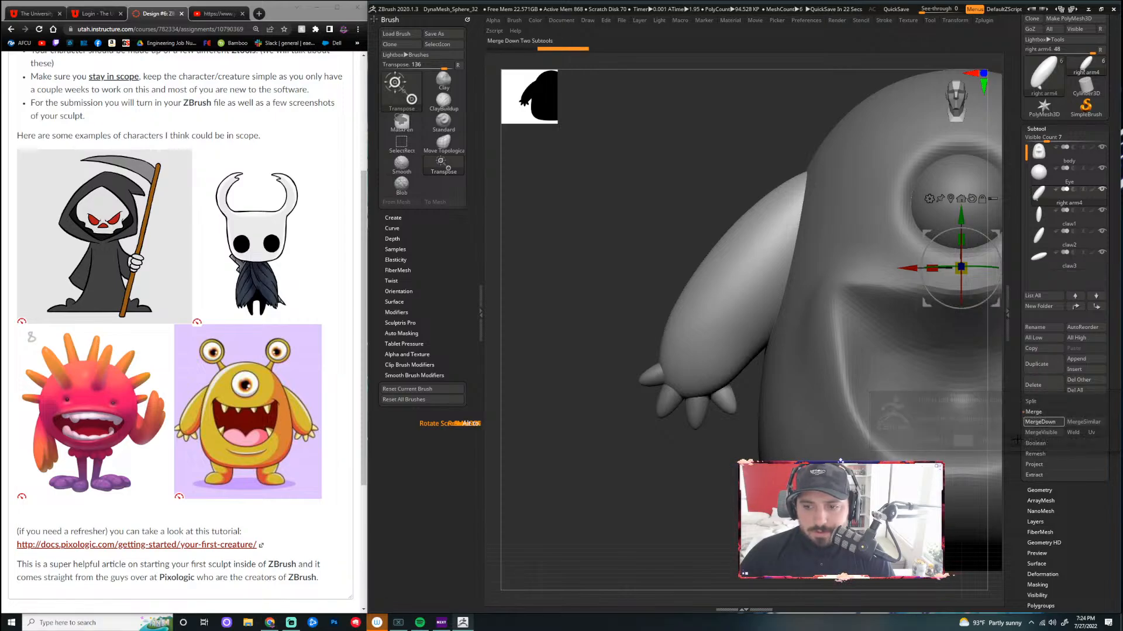
pyautogui.click(1040, 421)
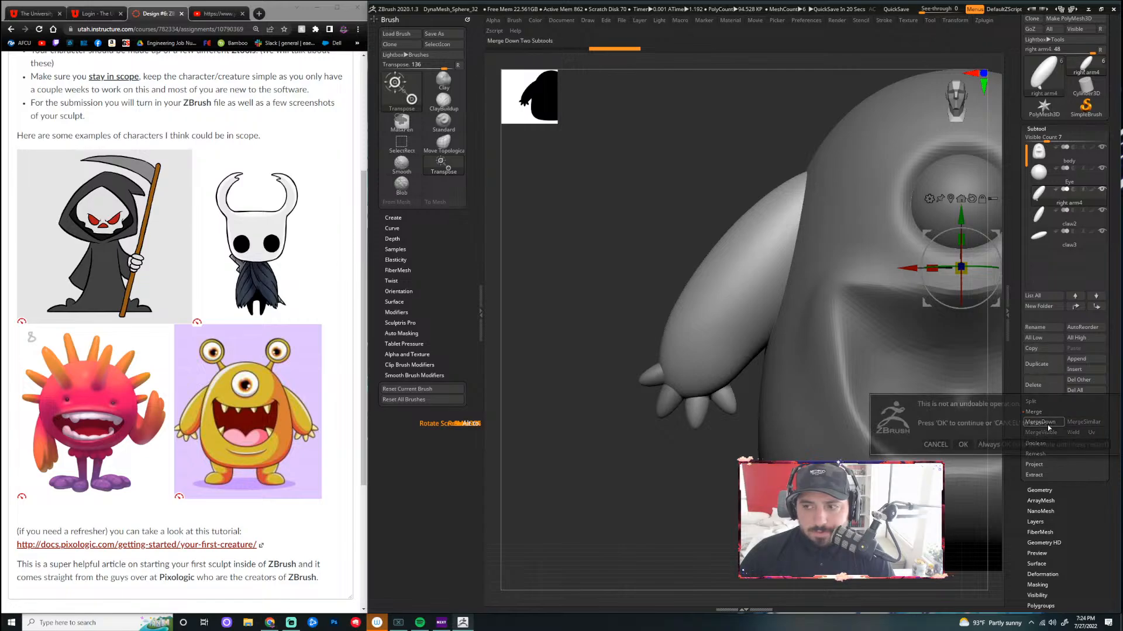
pyautogui.click(962, 442)
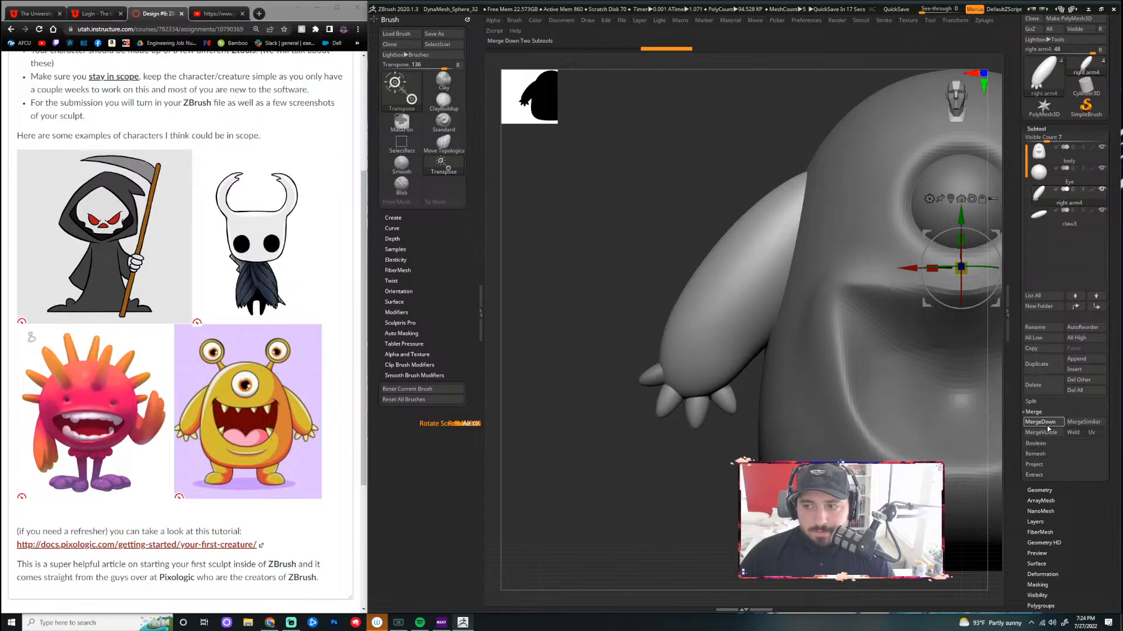
pyautogui.click(1027, 421)
pyautogui.click(962, 446)
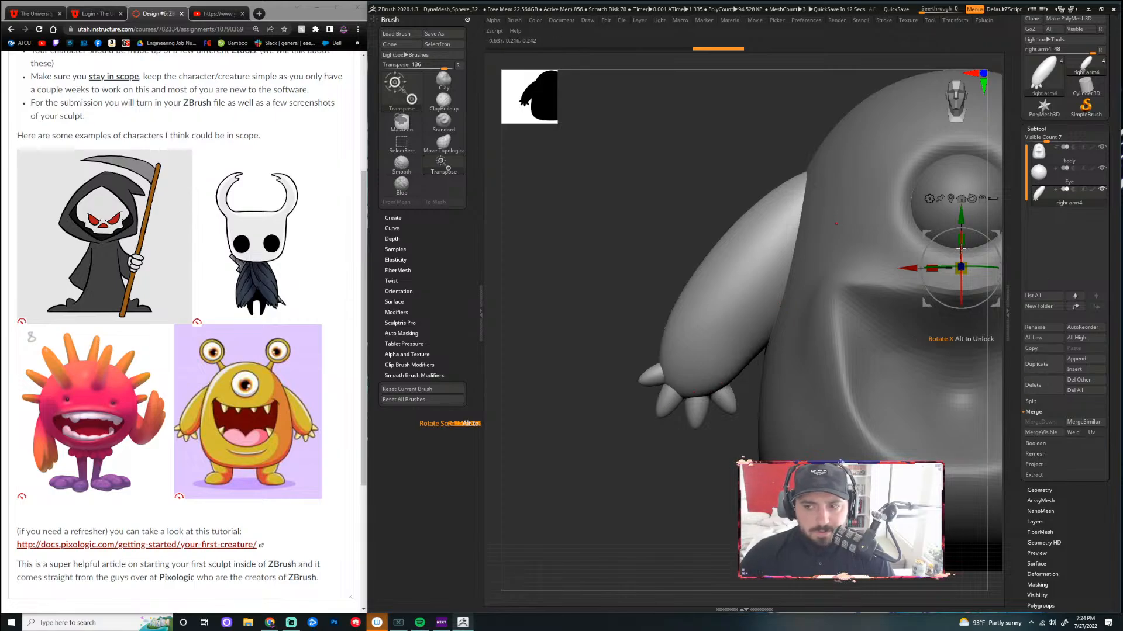
pyautogui.moveTo(961, 249)
pyautogui.mouseDown()
pyautogui.moveTo(961, 225)
pyautogui.moveTo(960, 242)
pyautogui.mouseUp()
pyautogui.hotkey('ctrl', 'z')
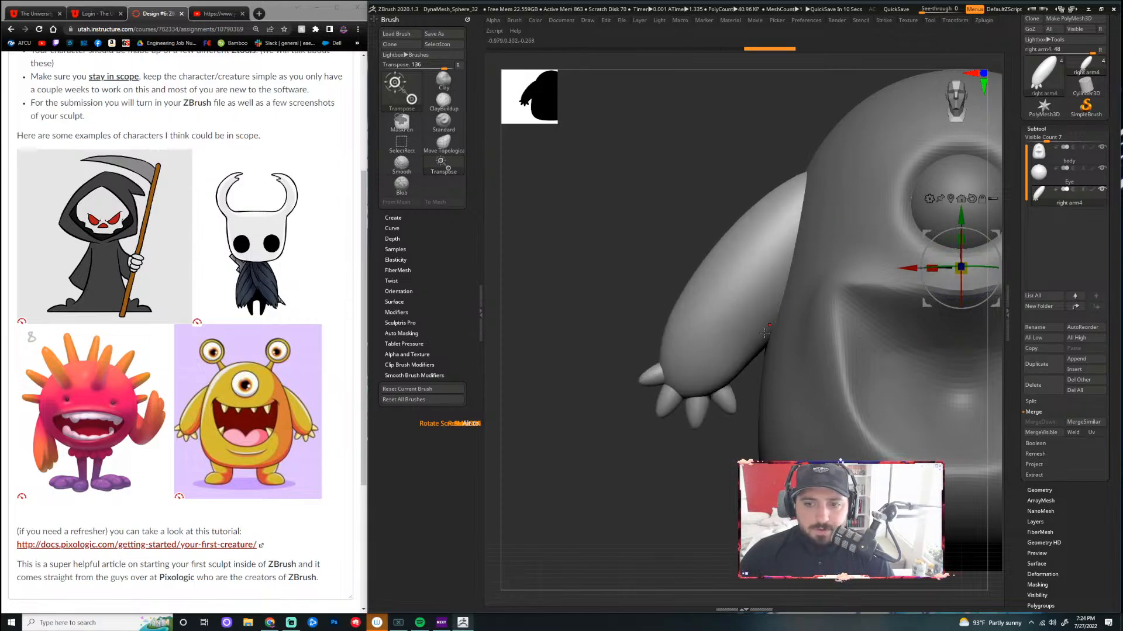
# Select the body subtool and frame the whole monster with its clawed right arm
pyautogui.press('f')
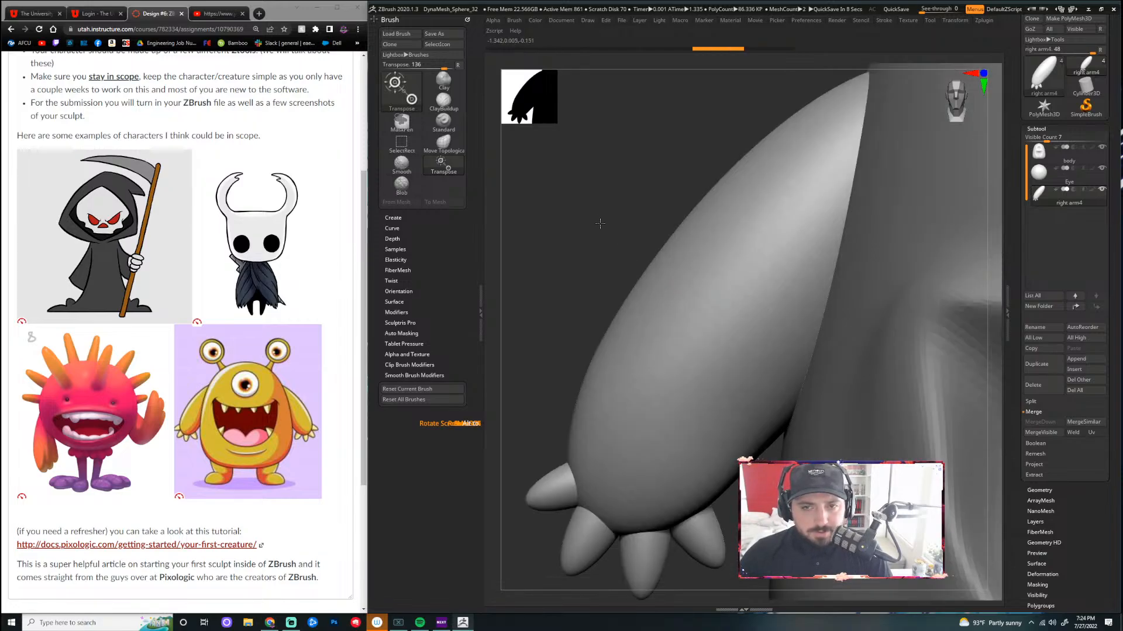
pyautogui.keyDown('alt'); pyautogui.moveTo(600, 223); pyautogui.dragTo(719, 270); pyautogui.keyUp('alt')
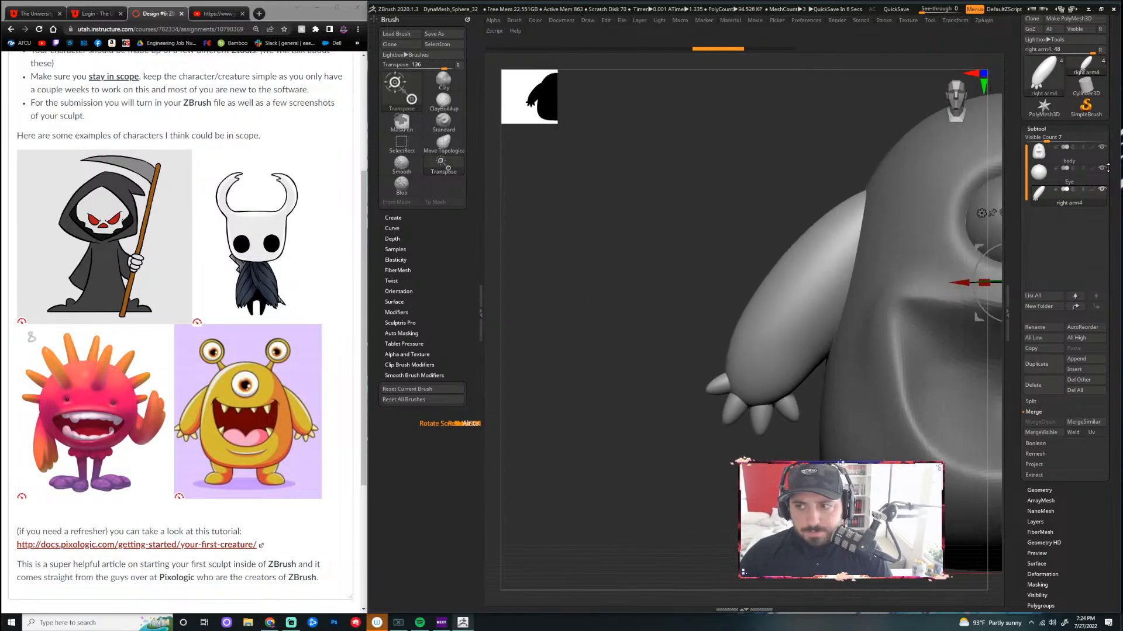
pyautogui.click(1056, 156)
pyautogui.press('f')
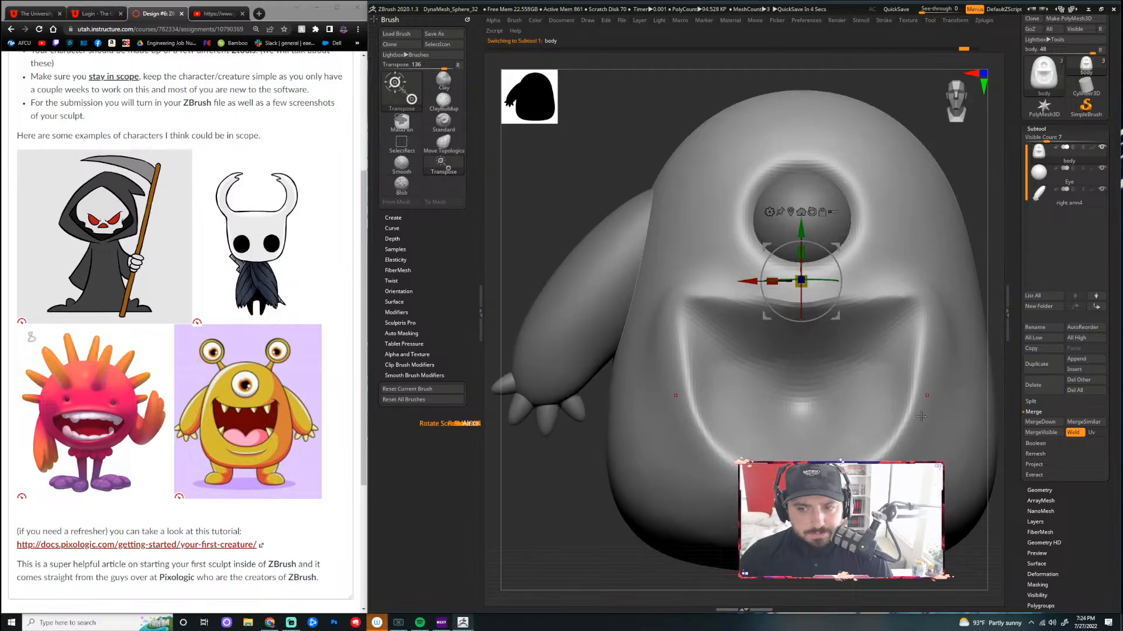
pyautogui.keyDown('alt'); pyautogui.moveTo(936, 328); pyautogui.dragTo(921, 410); pyautogui.keyUp('alt')
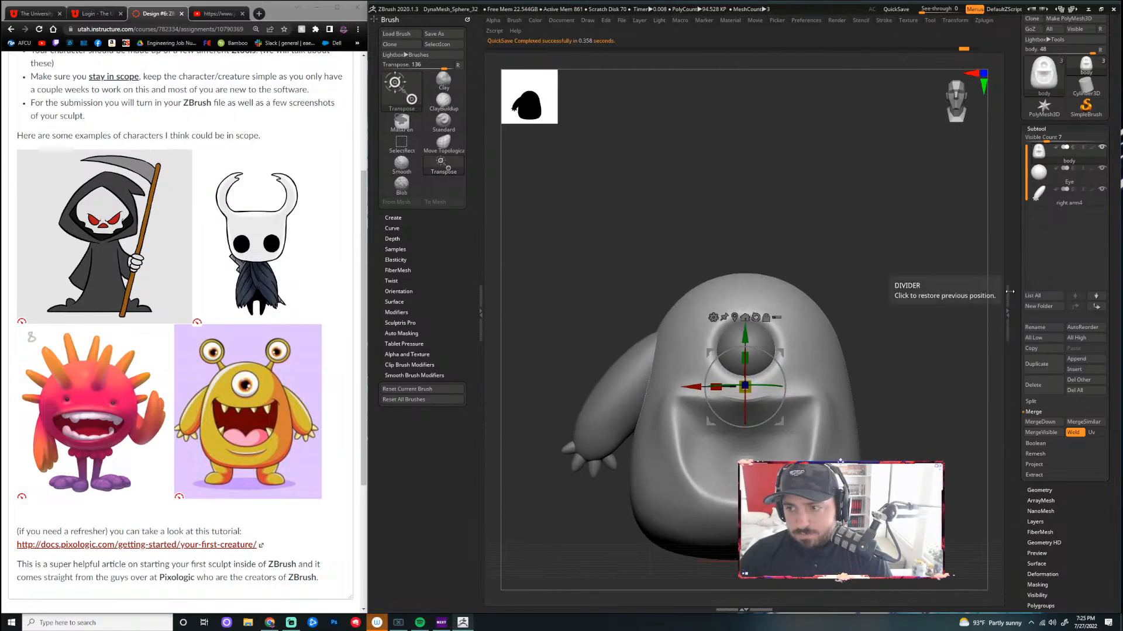
pyautogui.click(1007, 294)
pyautogui.click(1115, 306)
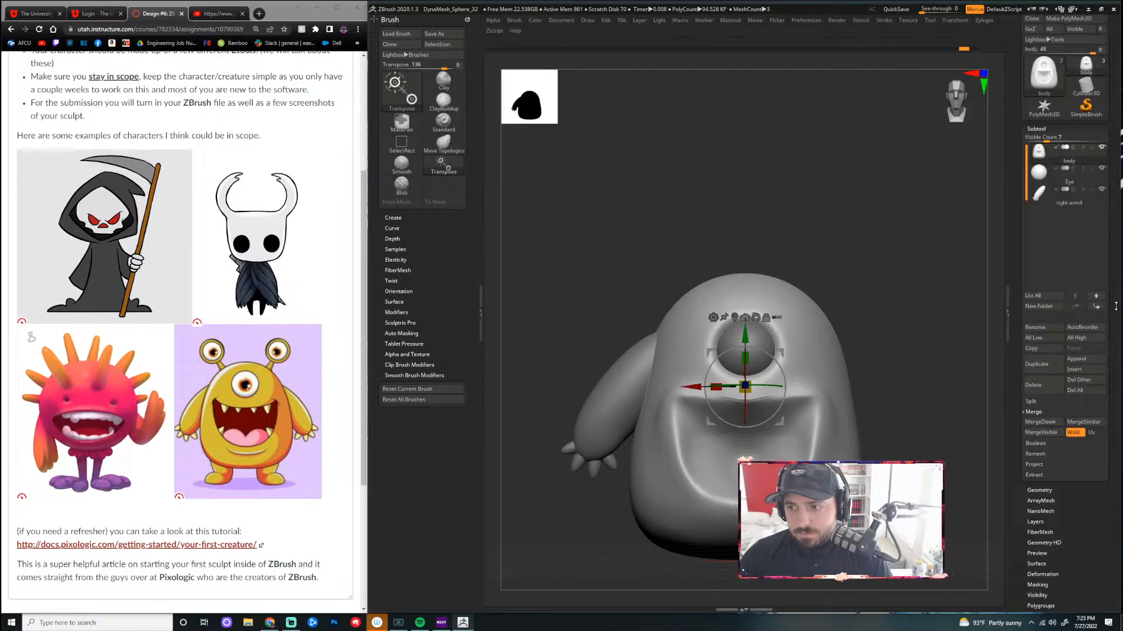
# Enlarge the ZBrush window to fill the screen, keeping the tray with the Subtool list open
pyautogui.click(1007, 300)
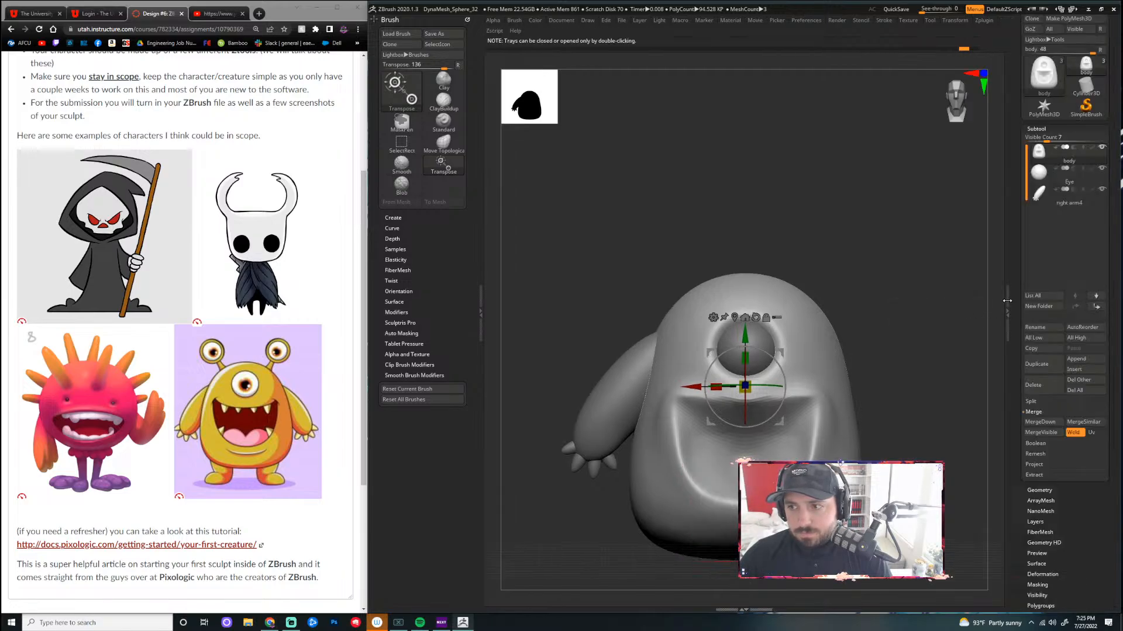
pyautogui.click(1101, 9)
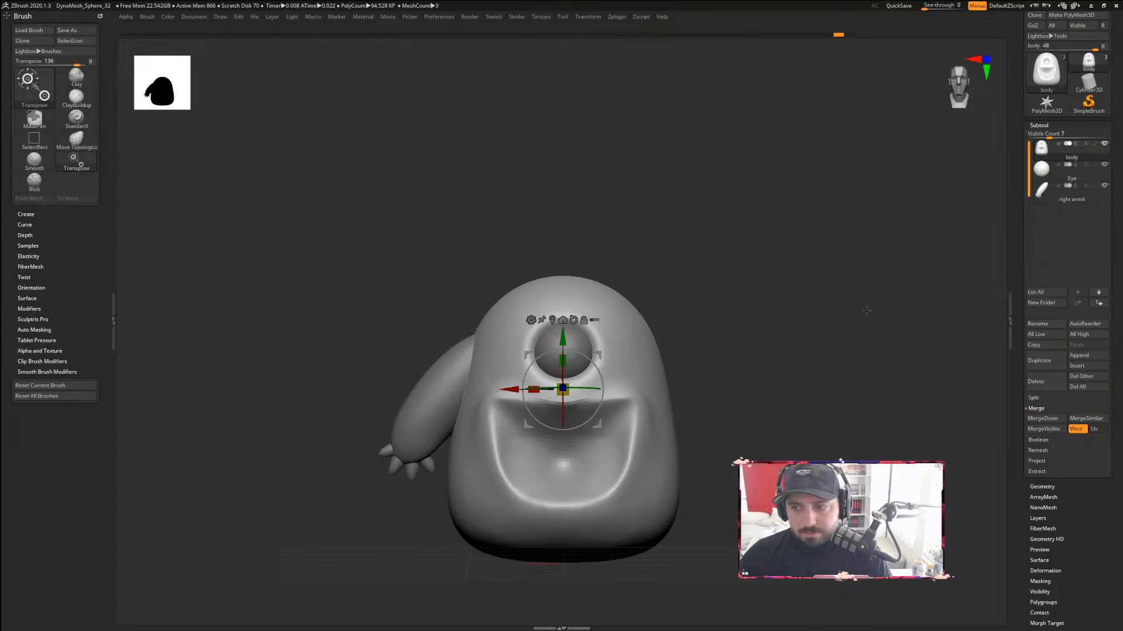
pyautogui.click(1010, 313)
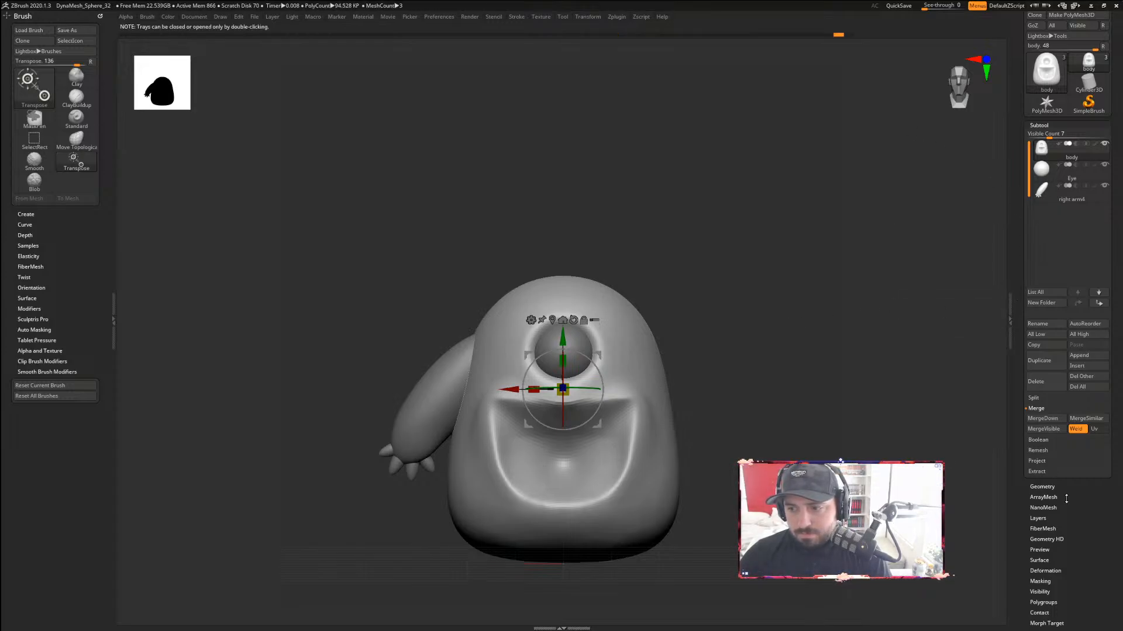
pyautogui.doubleClick(1008, 307)
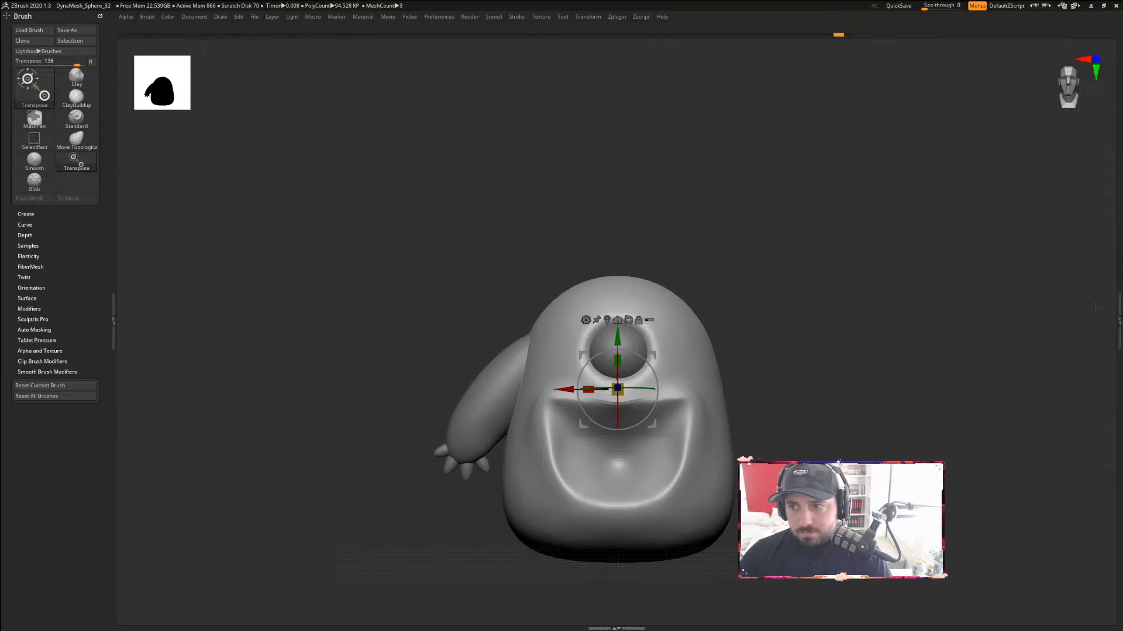
pyautogui.doubleClick(1118, 317)
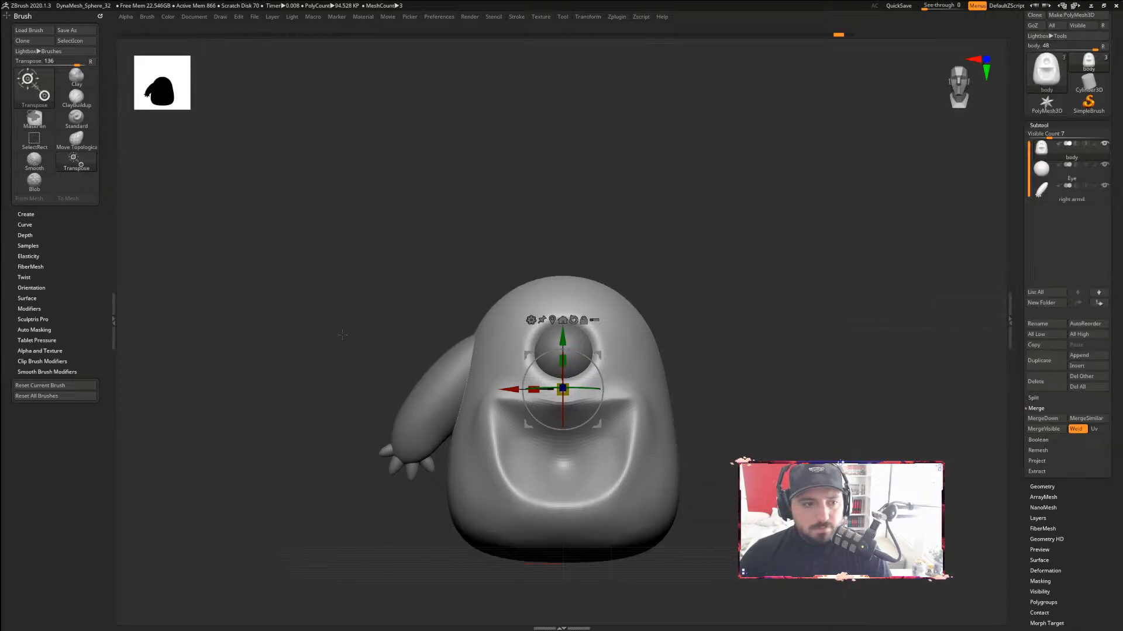
# Select the right arm subtool, centre the transform gizmo on it and raise the arm slightly
pyautogui.keyDown('alt'); pyautogui.moveTo(779, 388); pyautogui.dragTo(778, 281); pyautogui.keyUp('alt')
pyautogui.moveTo(742, 238); pyautogui.dragTo(772, 247)
pyautogui.click(1033, 193)
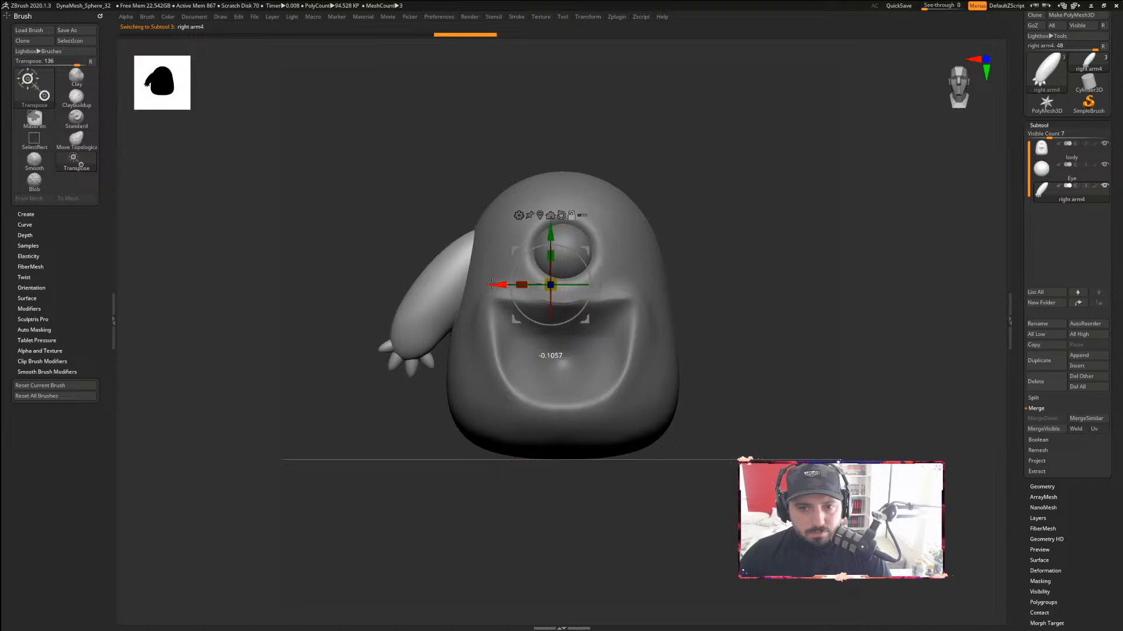
pyautogui.click(562, 215)
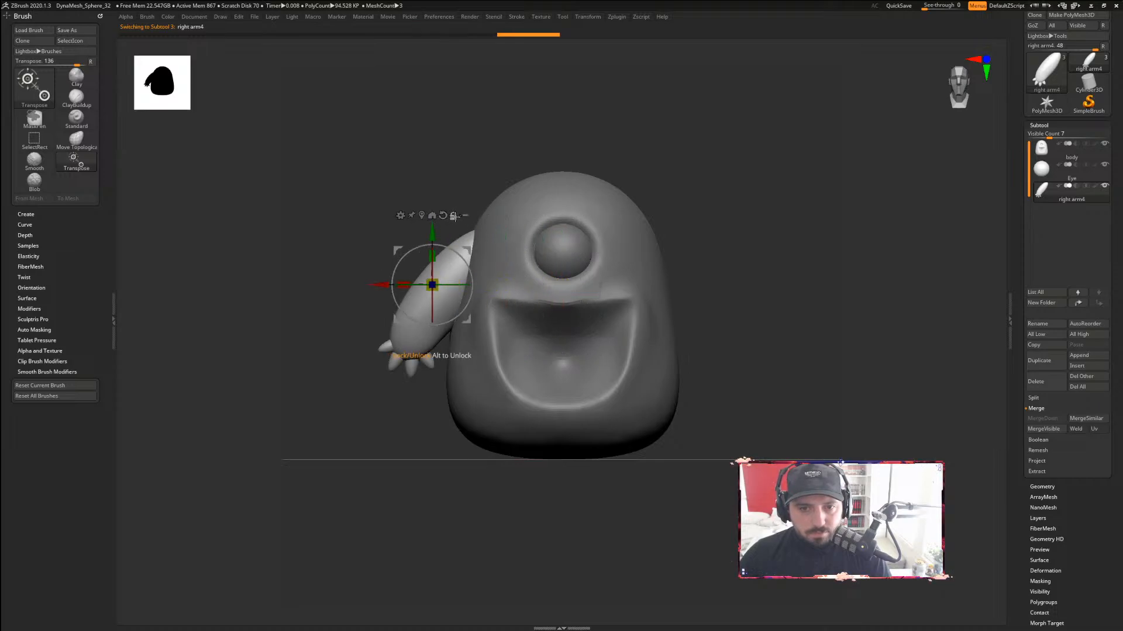
pyautogui.moveTo(430, 270); pyautogui.dragTo(431, 260)
# Adjust the right arm's tilt and position from the side and front so it sits against the body
pyautogui.moveTo(707, 231); pyautogui.dragTo(736, 233)
pyautogui.moveTo(415, 227); pyautogui.dragTo(411, 241)
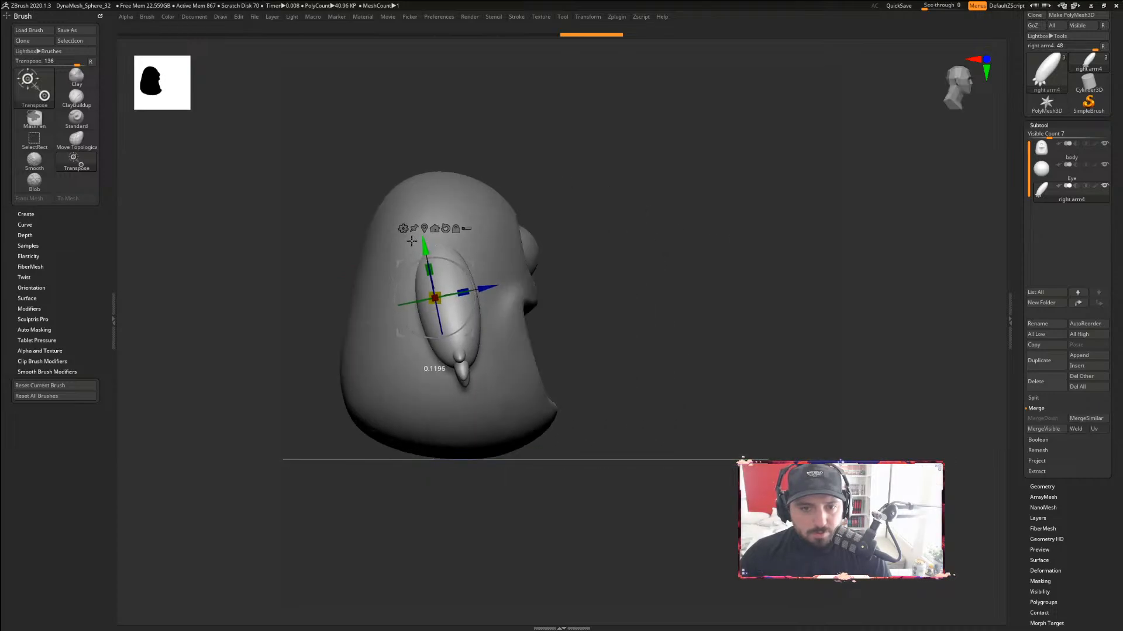
pyautogui.moveTo(672, 246); pyautogui.dragTo(576, 251)
pyautogui.moveTo(445, 259); pyautogui.dragTo(457, 258)
pyautogui.moveTo(721, 279); pyautogui.dragTo(706, 317)
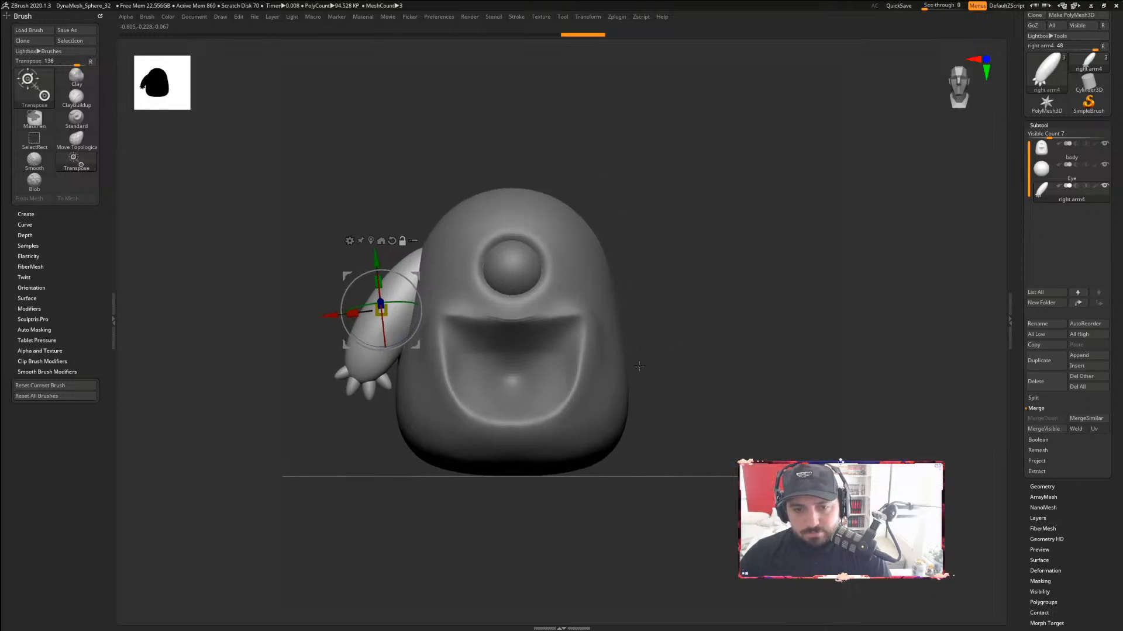
pyautogui.moveTo(381, 310); pyautogui.dragTo(327, 311)
pyautogui.moveTo(326, 311); pyautogui.dragTo(328, 314)
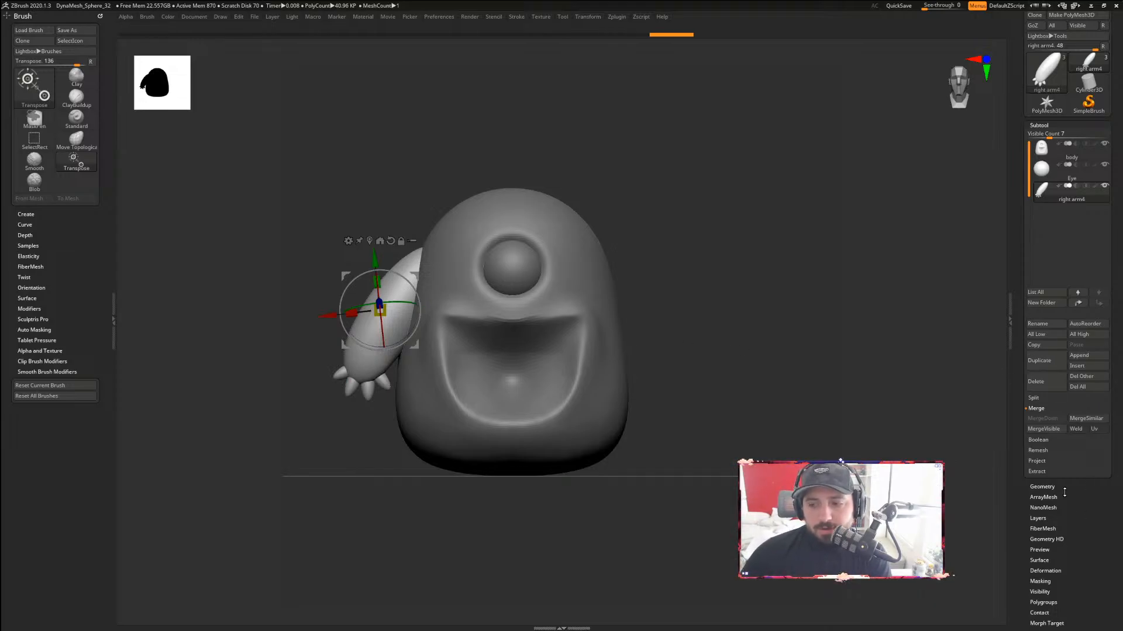
# Duplicate the right arm subtool and rename the copy "left arm"
pyautogui.click(1044, 360)
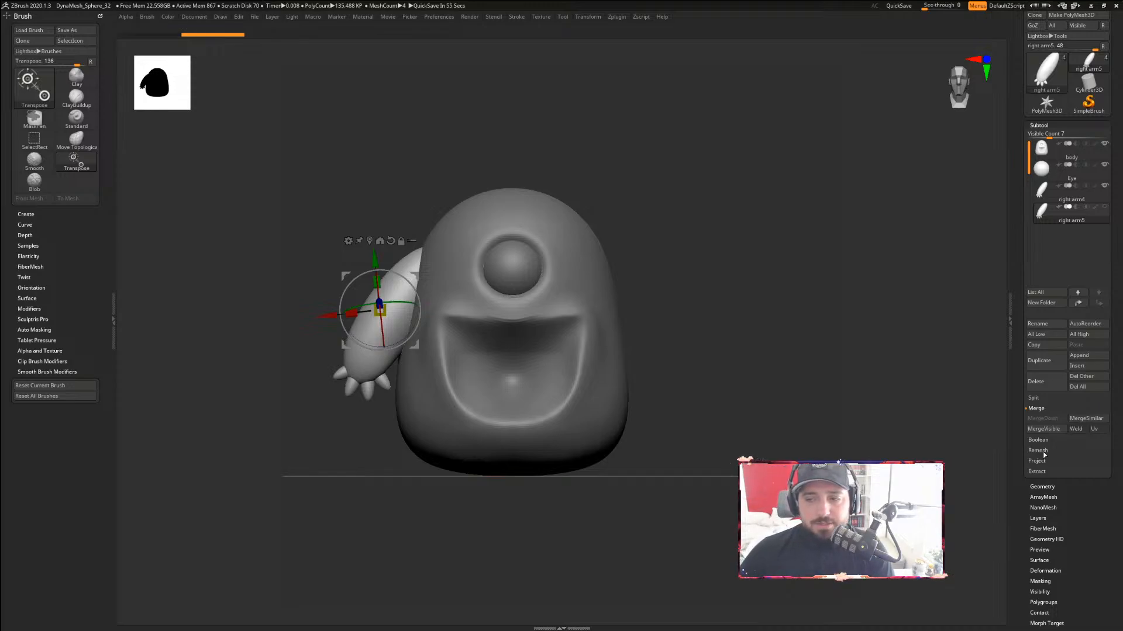
pyautogui.click(1047, 486)
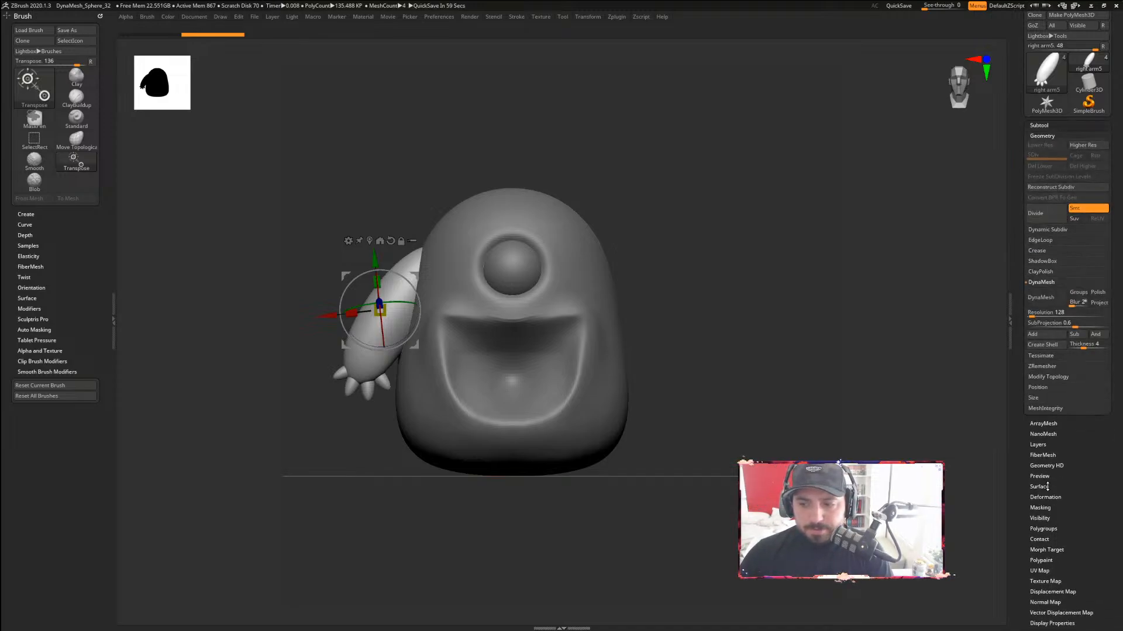
pyautogui.click(1040, 125)
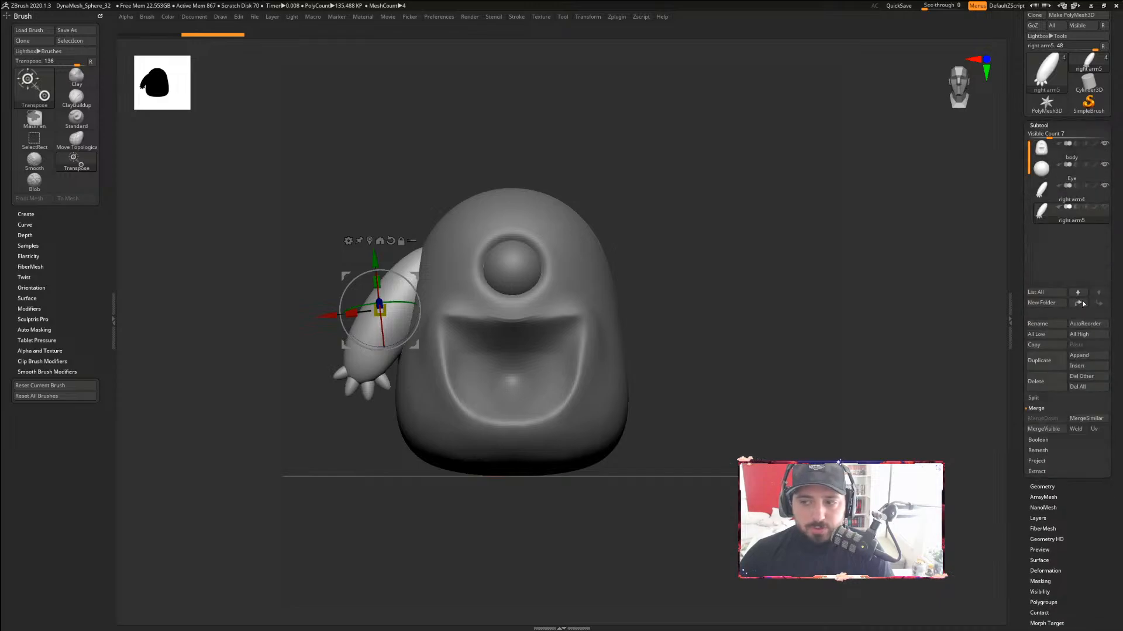
pyautogui.click(1051, 326)
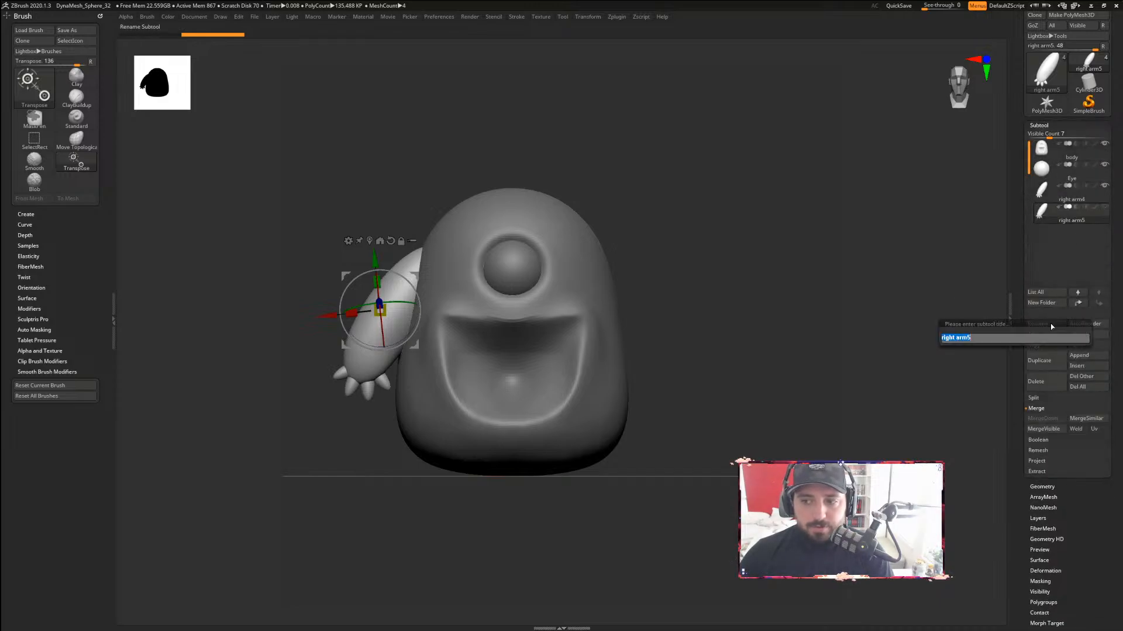
pyautogui.press('BackSpace')
pyautogui.write('left arm')
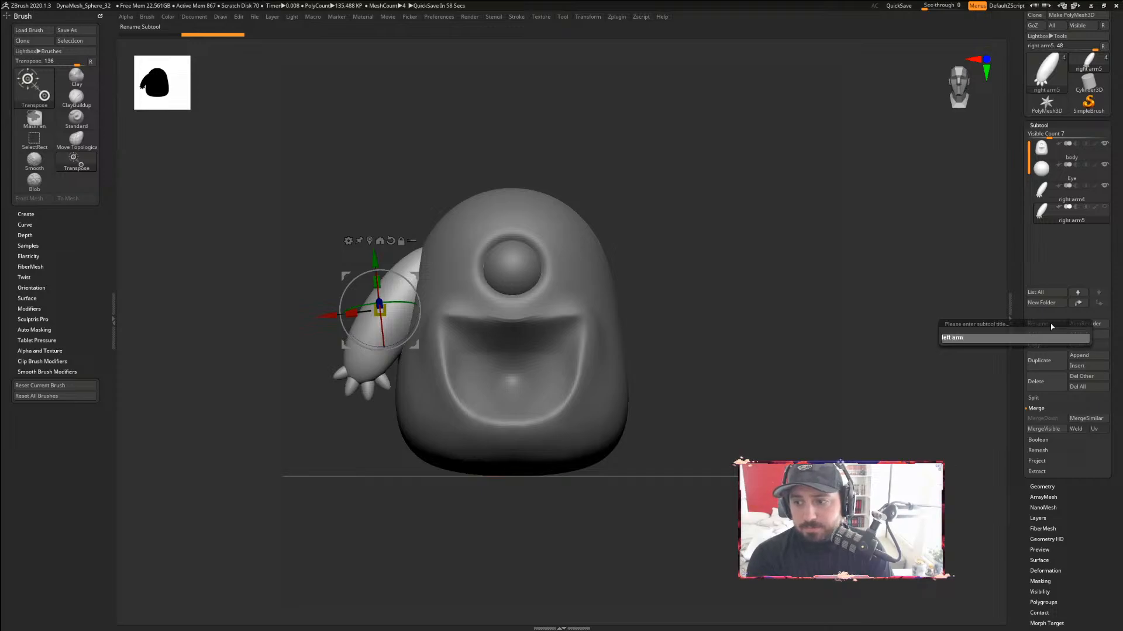
pyautogui.press('Return')
# Select the original arm subtool and rename it "right arm"
pyautogui.press('Up')
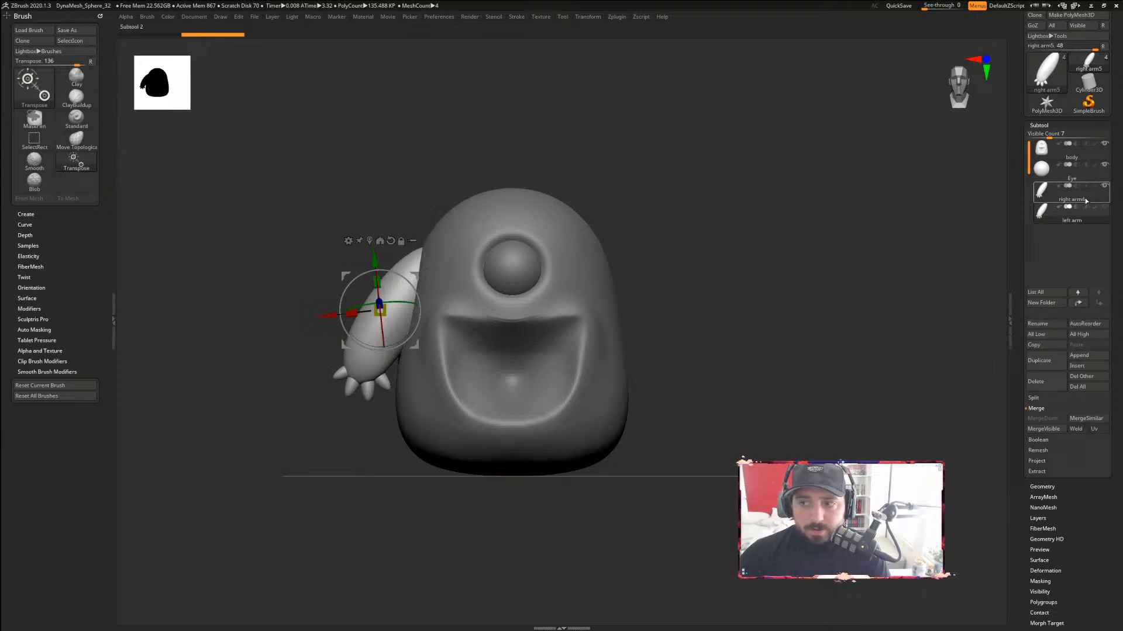
pyautogui.click(1048, 384)
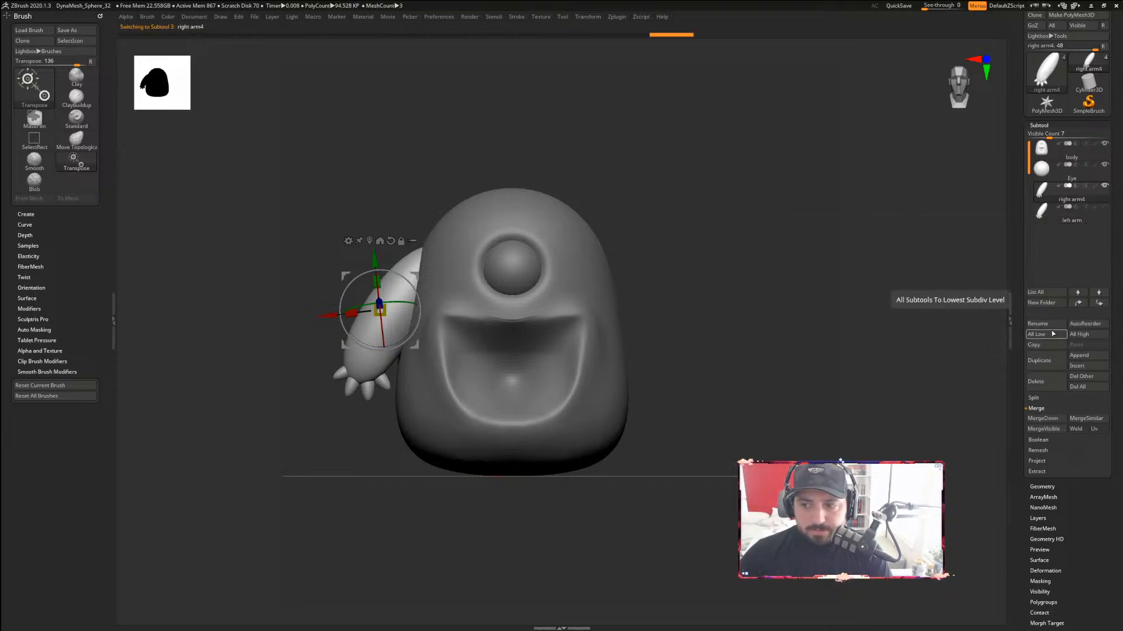
pyautogui.click(1051, 322)
pyautogui.write('right a')
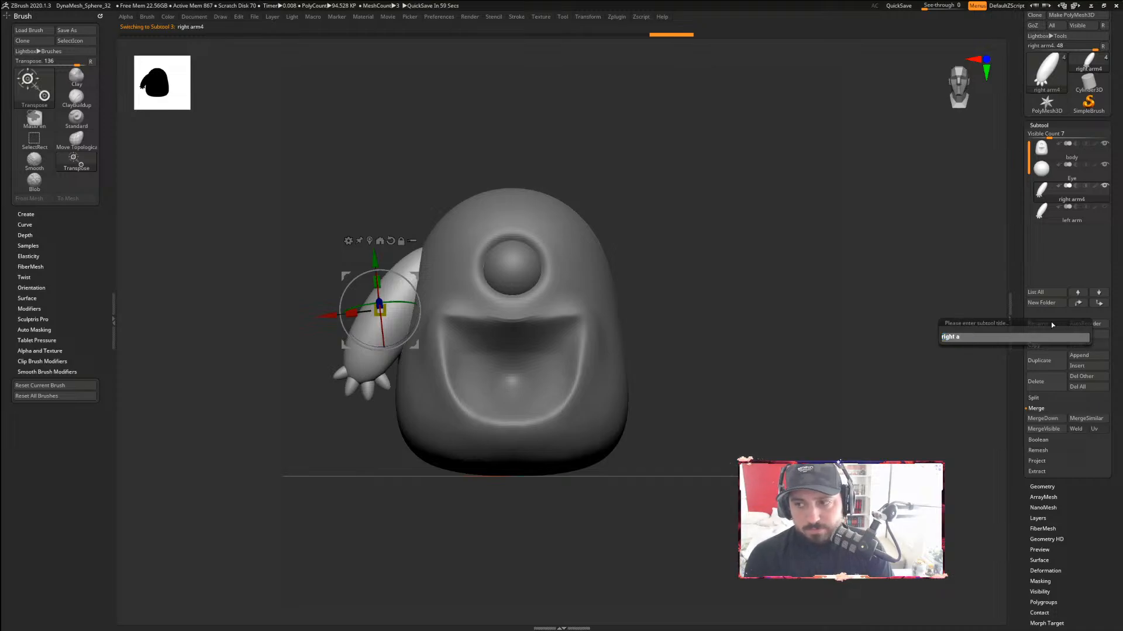
pyautogui.write('rm')
pyautogui.press('Return')
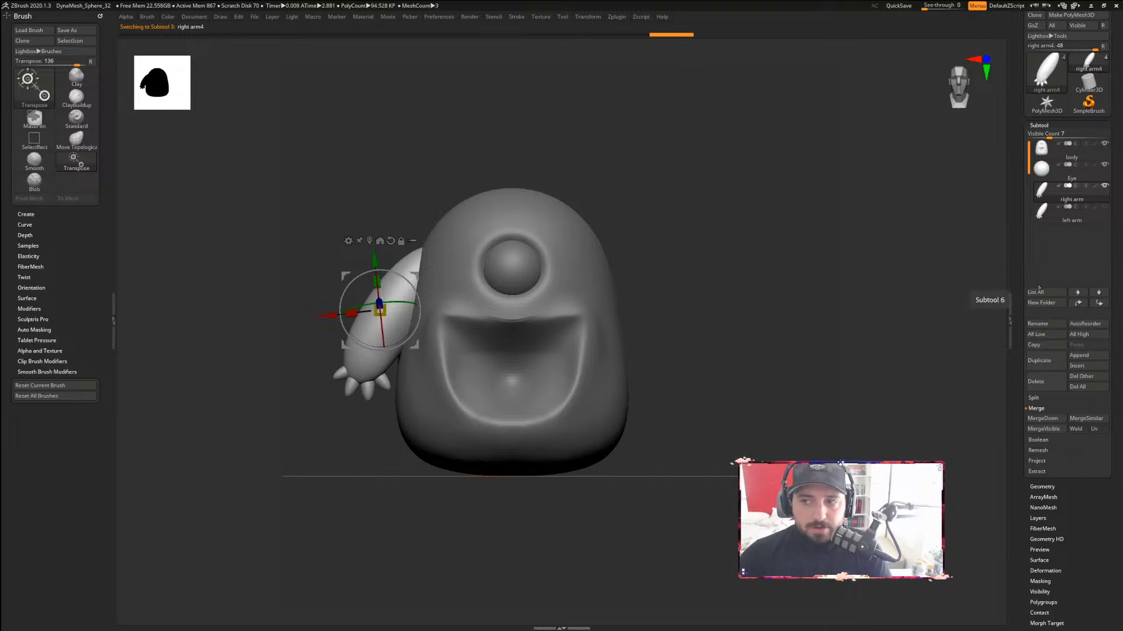
# Select the left arm subtool and flip it to the opposite side of the body with the Mirror deformation
pyautogui.click(1072, 225)
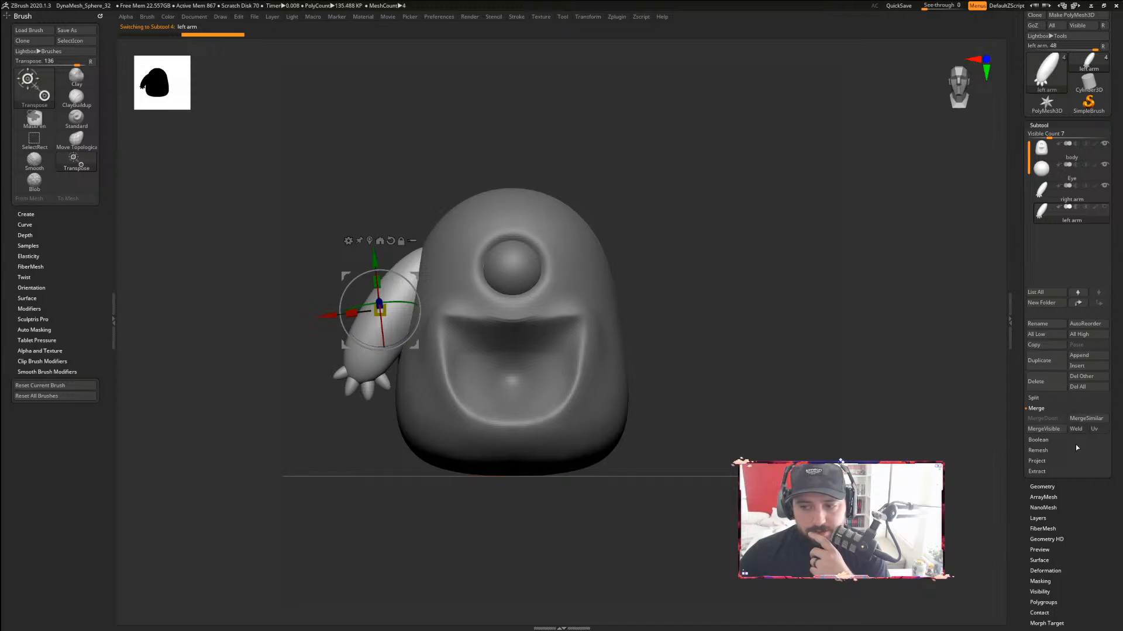
pyautogui.scroll(-8, 1090, 509)
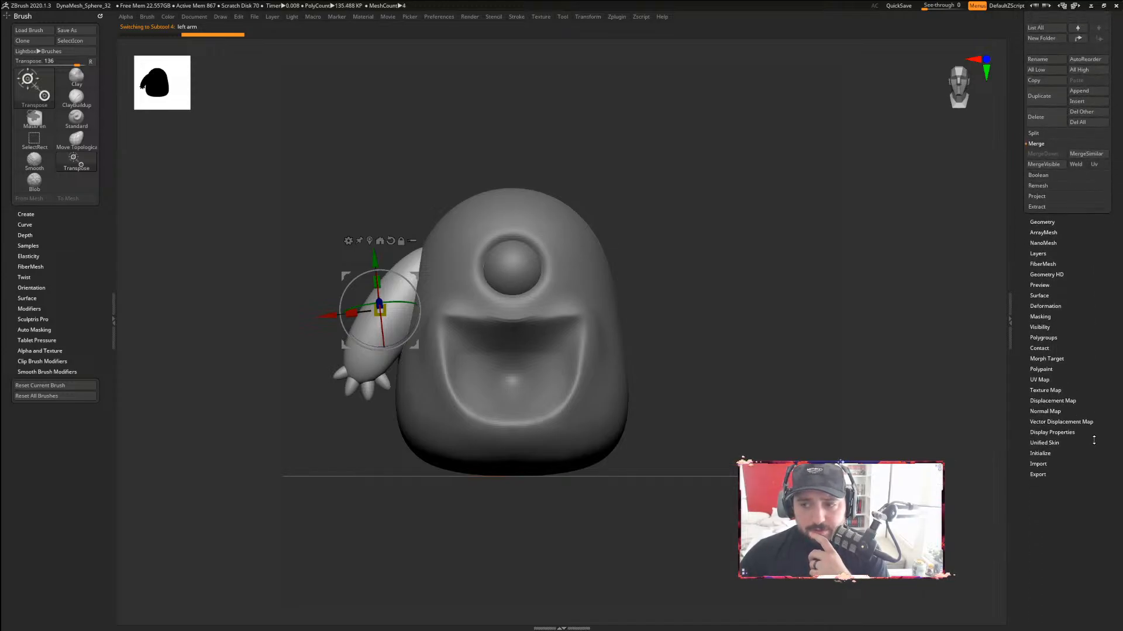
pyautogui.click(1045, 332)
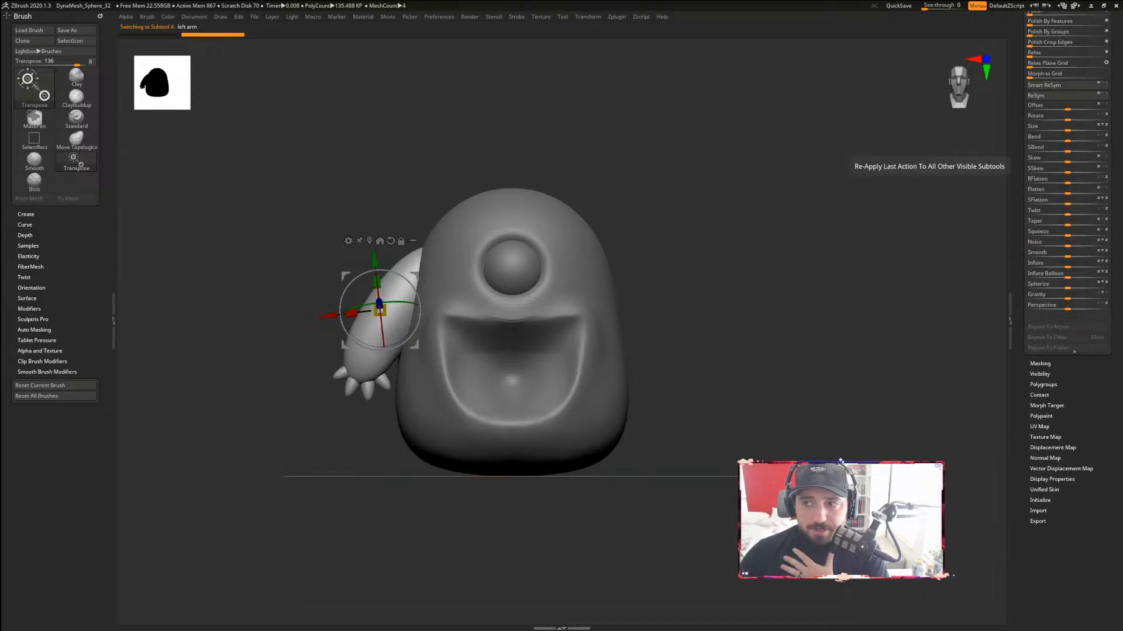
pyautogui.scroll(2, 1097, 466)
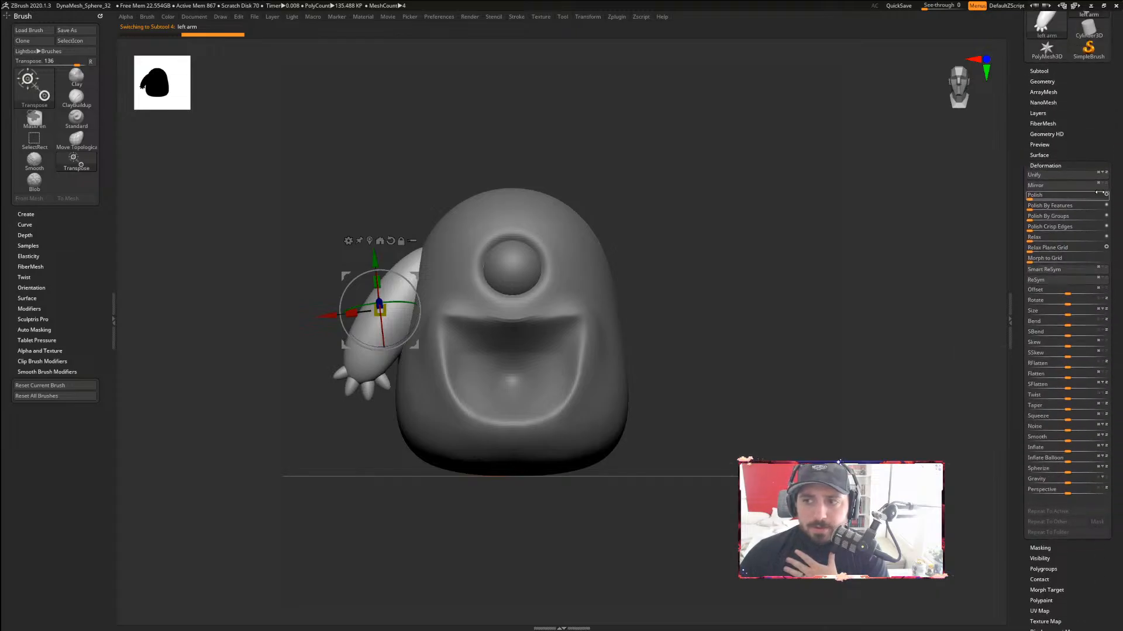
pyautogui.click(1045, 166)
pyautogui.click(1044, 166)
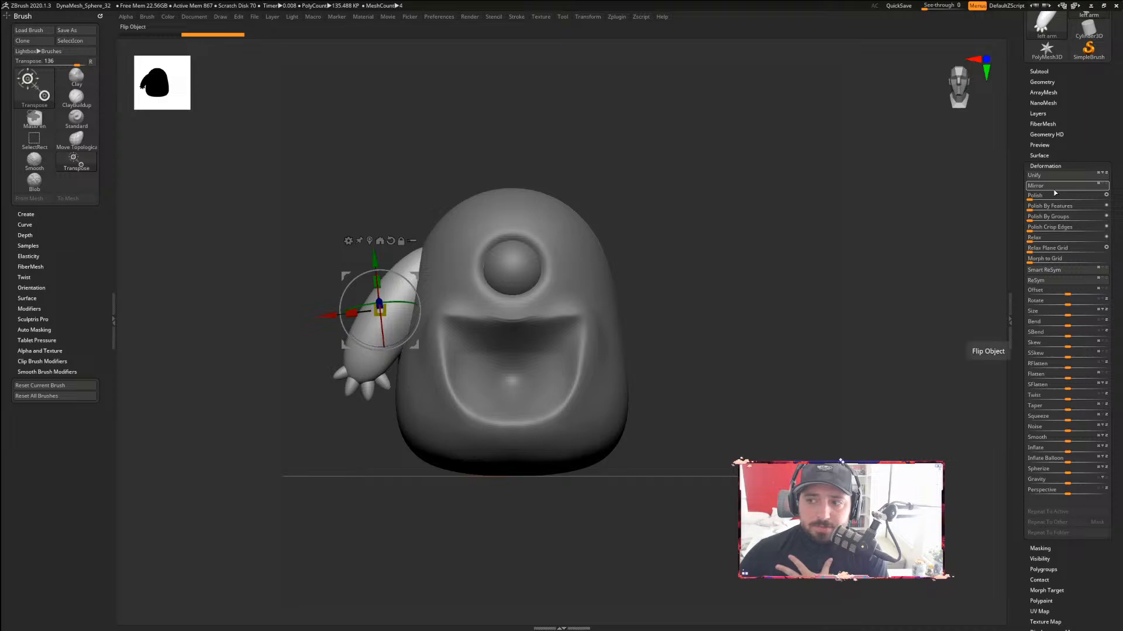
pyautogui.click(1053, 186)
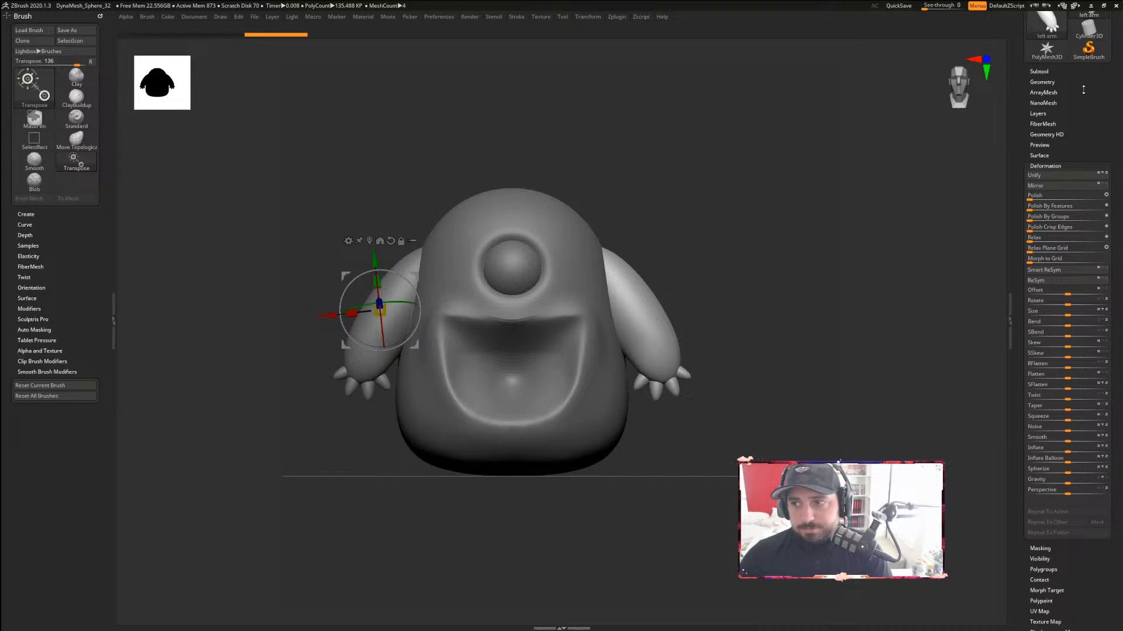
# Select the body subtool and inspect the monster with both arms from different angles
pyautogui.click(1039, 71)
pyautogui.click(1043, 103)
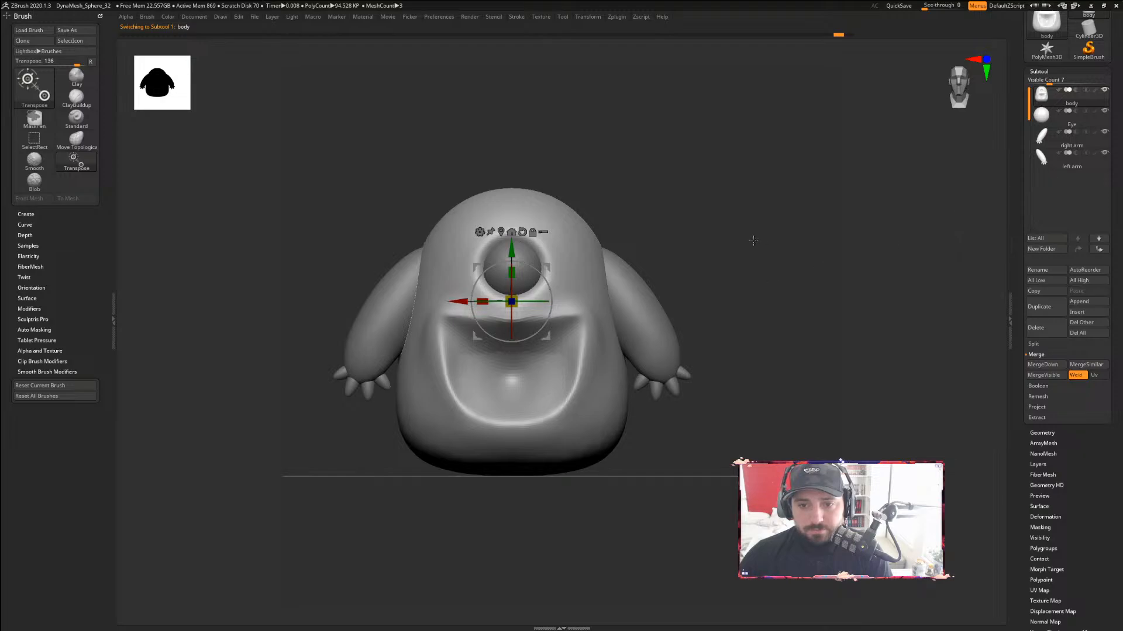
pyautogui.keyDown('alt'); pyautogui.moveTo(752, 241); pyautogui.dragTo(711, 215); pyautogui.keyUp('alt')
pyautogui.moveTo(655, 239); pyautogui.dragTo(844, 246)
pyautogui.keyDown('alt'); pyautogui.moveTo(699, 240); pyautogui.dragTo(682, 263); pyautogui.keyUp('alt')
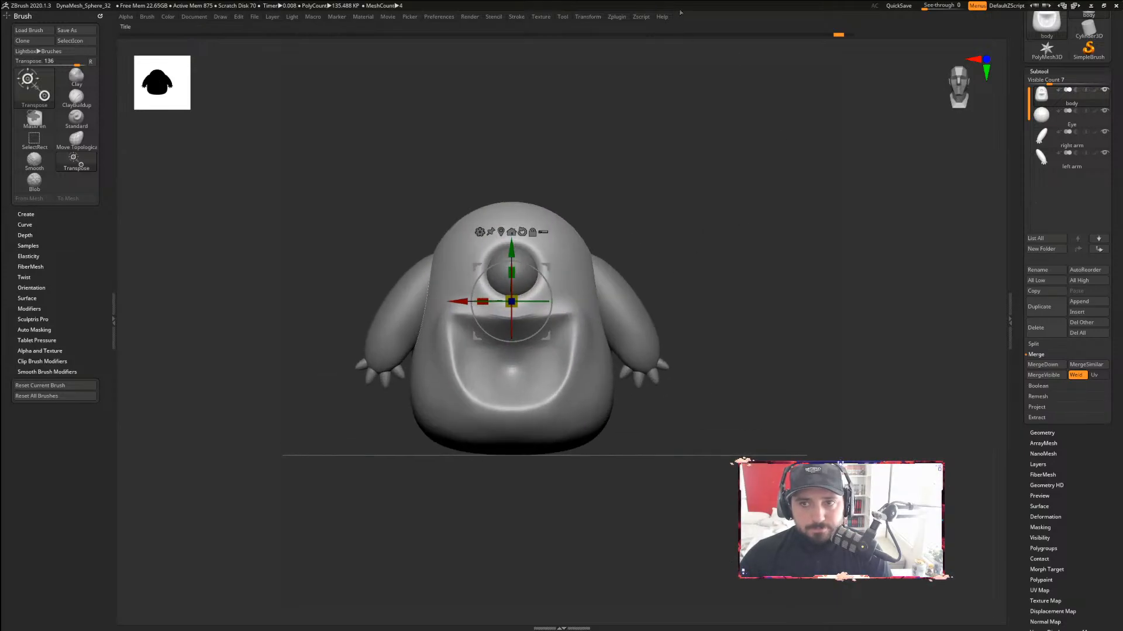
# Switch to the browser to check the reference characters, minimize it, and put ZBrush back in Draw mode with the Move Topological brush
pyautogui.hotkey('alt', 'Tab')
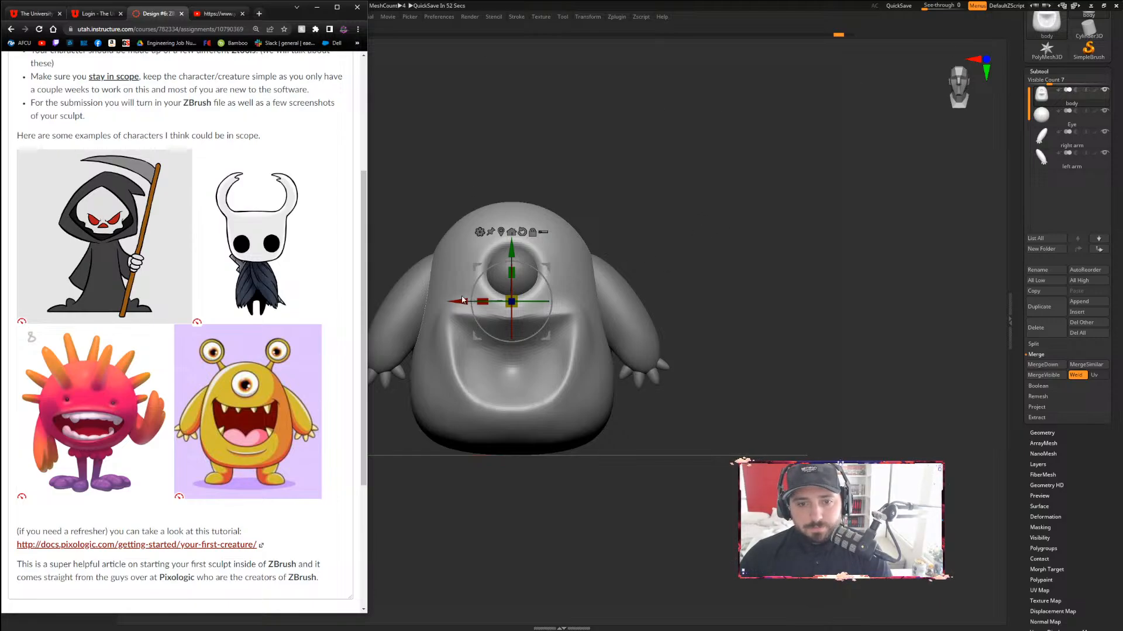
pyautogui.click(316, 7)
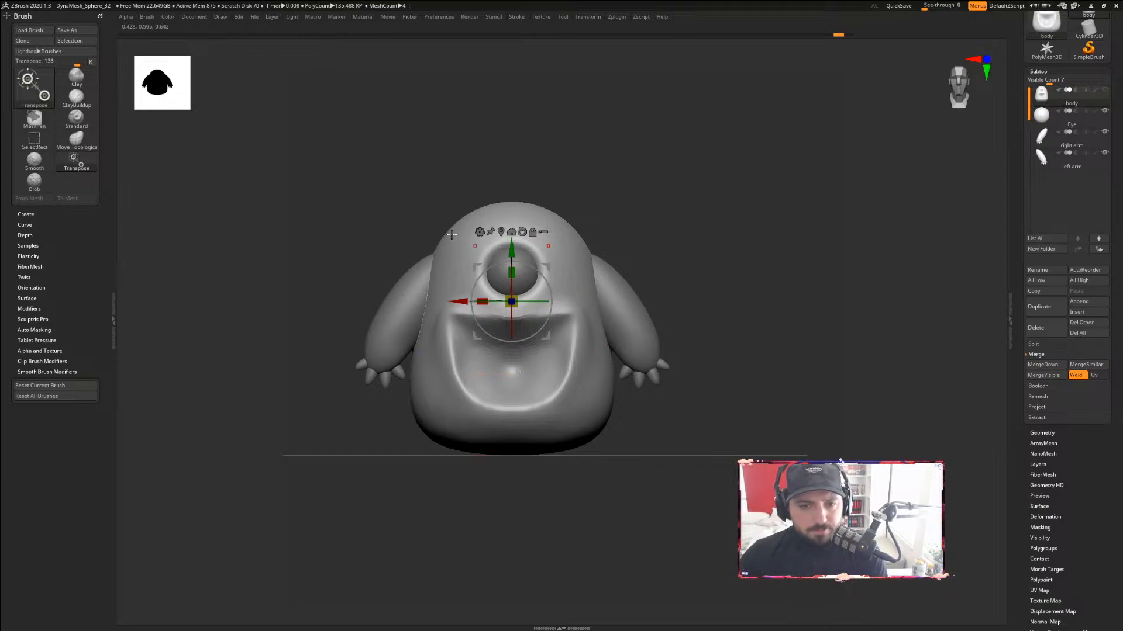
pyautogui.press('q')
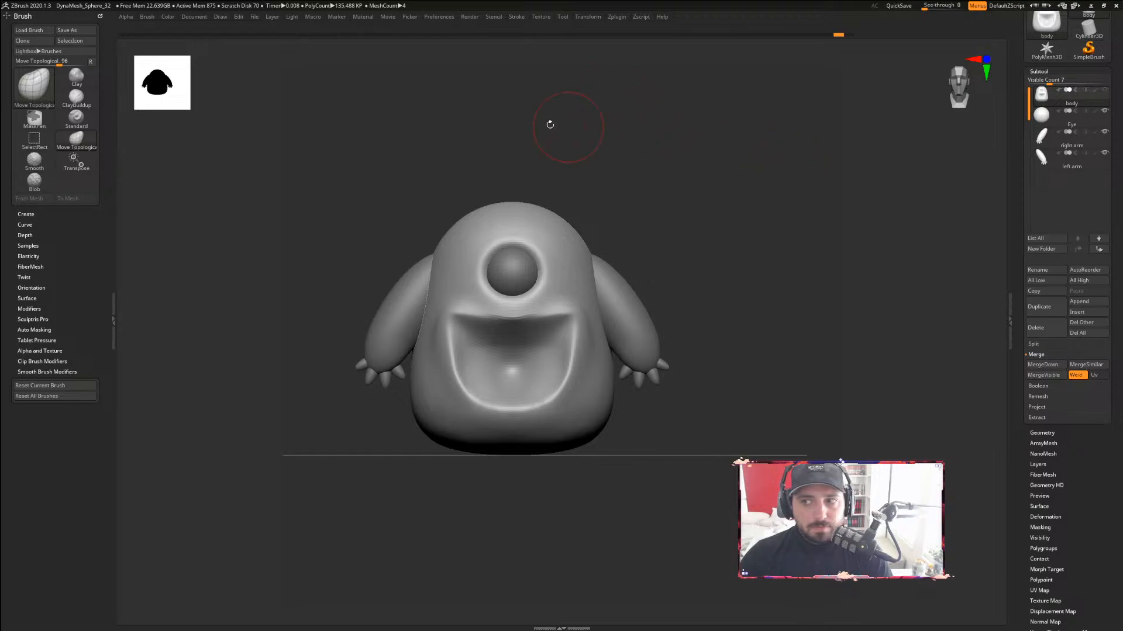
pyautogui.moveTo(1116, 218); pyautogui.dragTo(1117, 329)
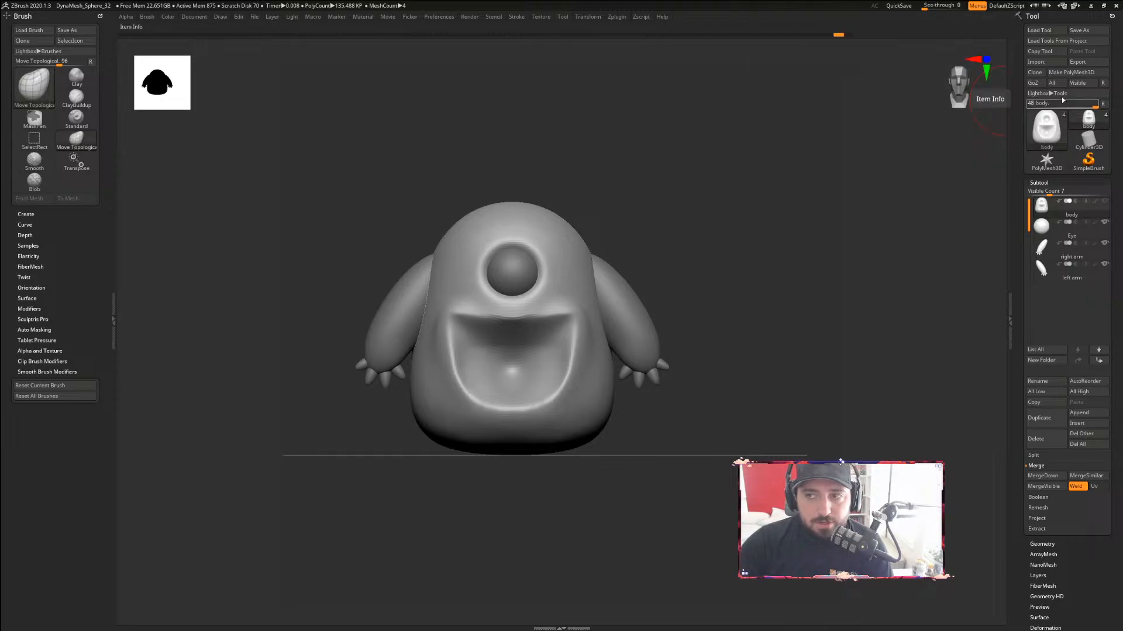
pyautogui.click(1085, 31)
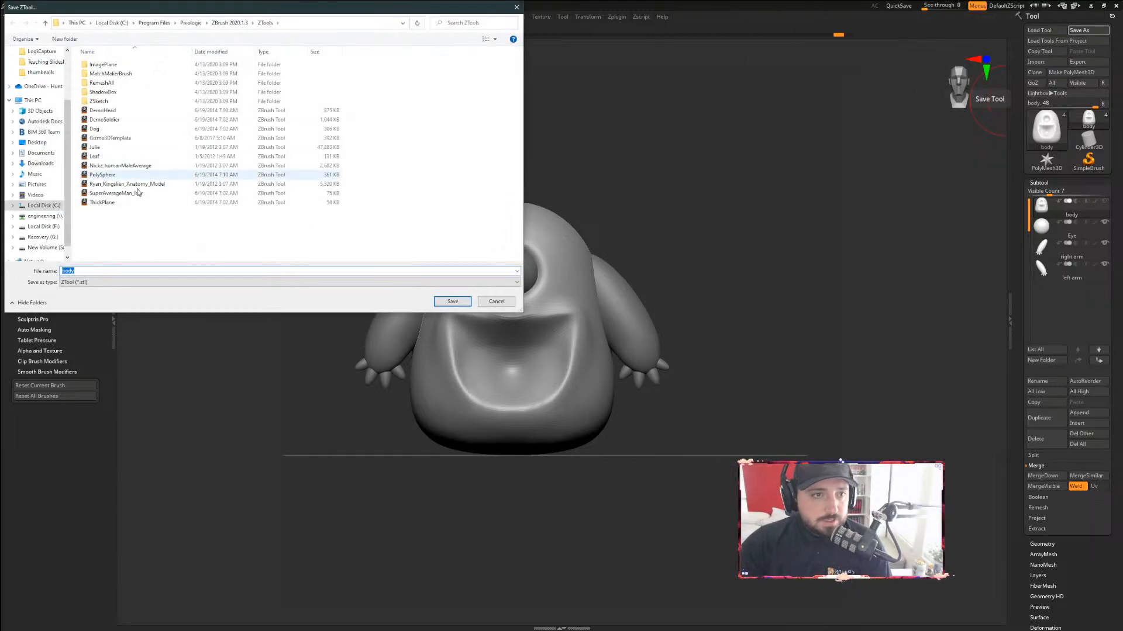
pyautogui.click(516, 7)
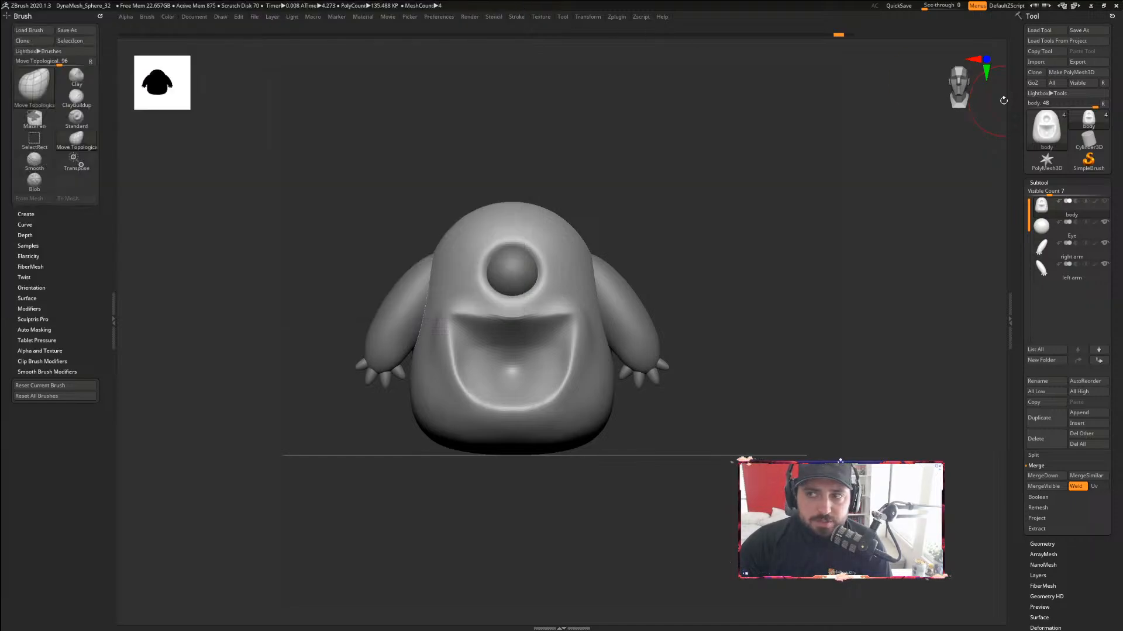
# Save the project to the Desktop as monsterdude_01
pyautogui.click(254, 16)
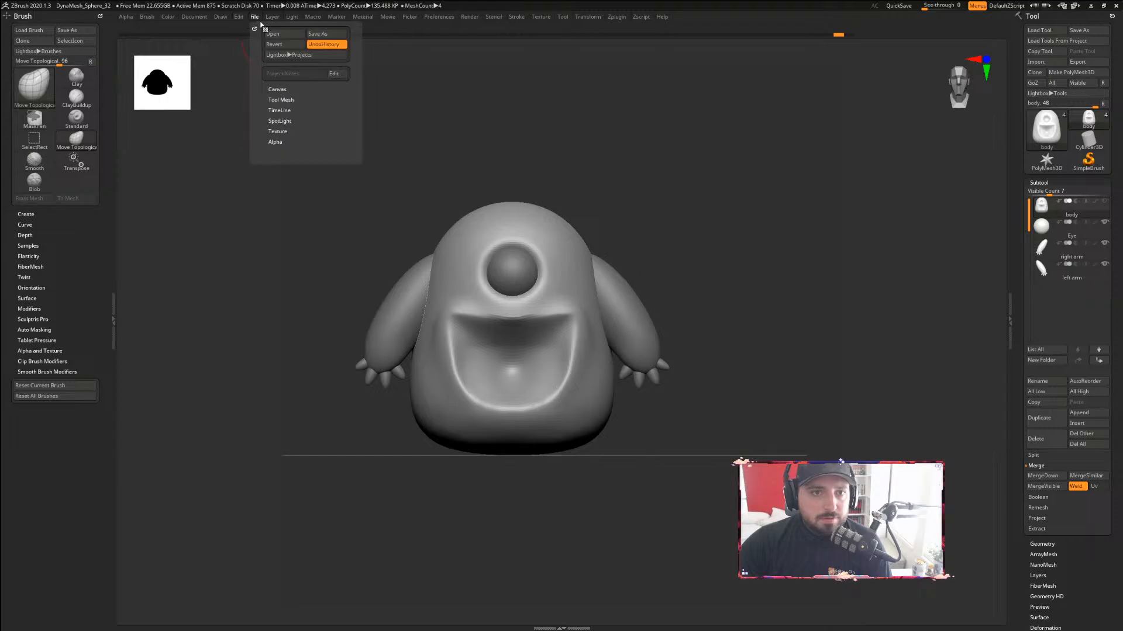
pyautogui.click(318, 34)
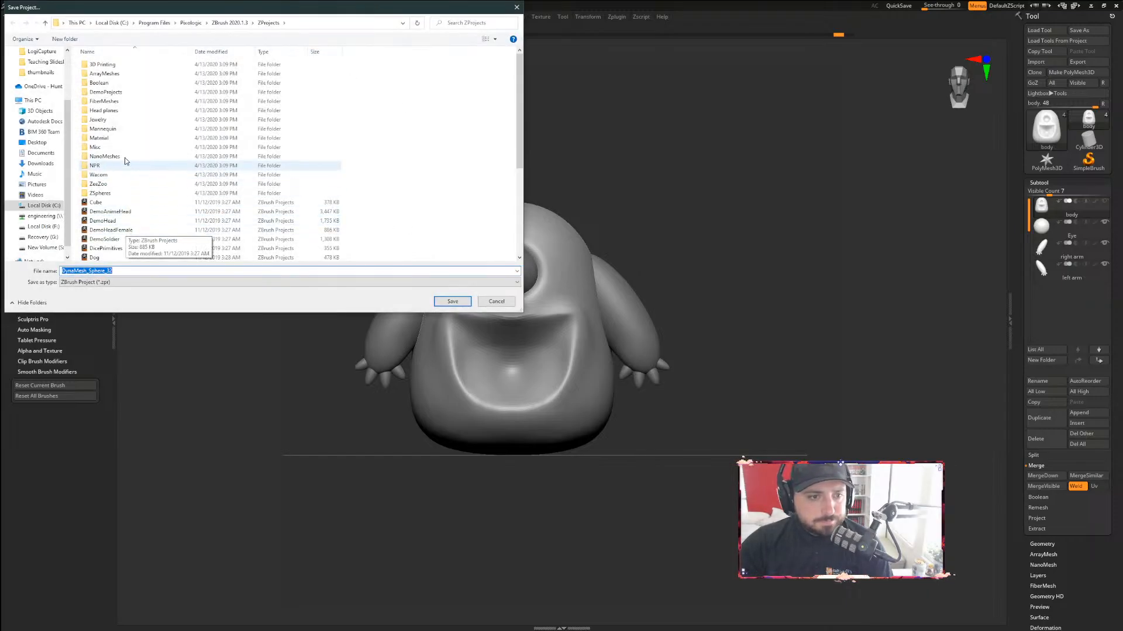
pyautogui.scroll(3, 41, 73)
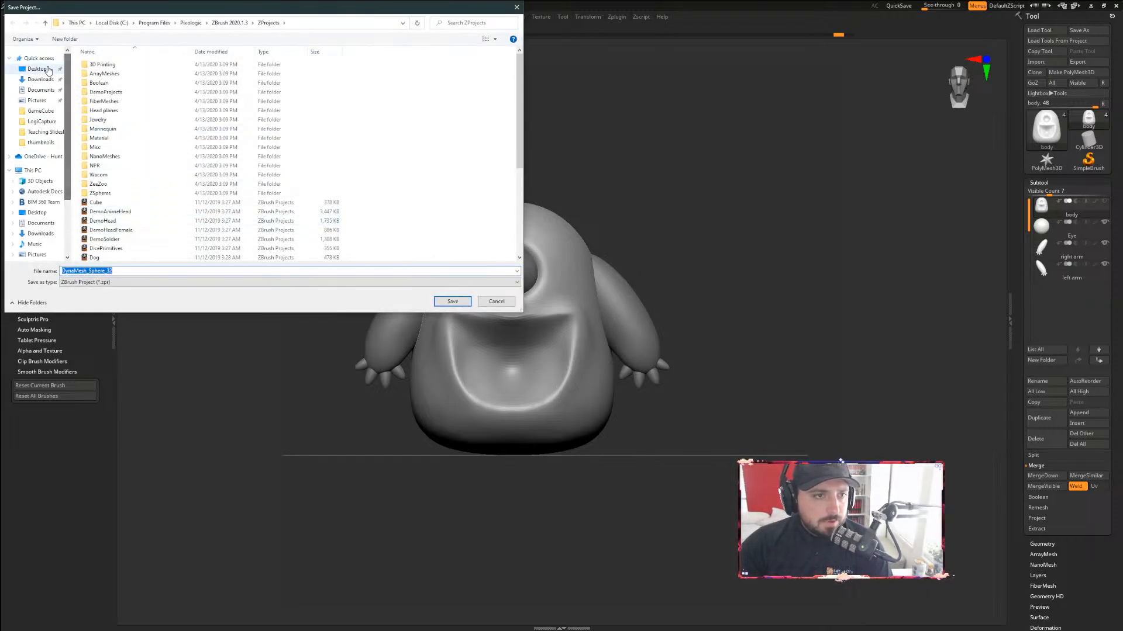
pyautogui.click(37, 69)
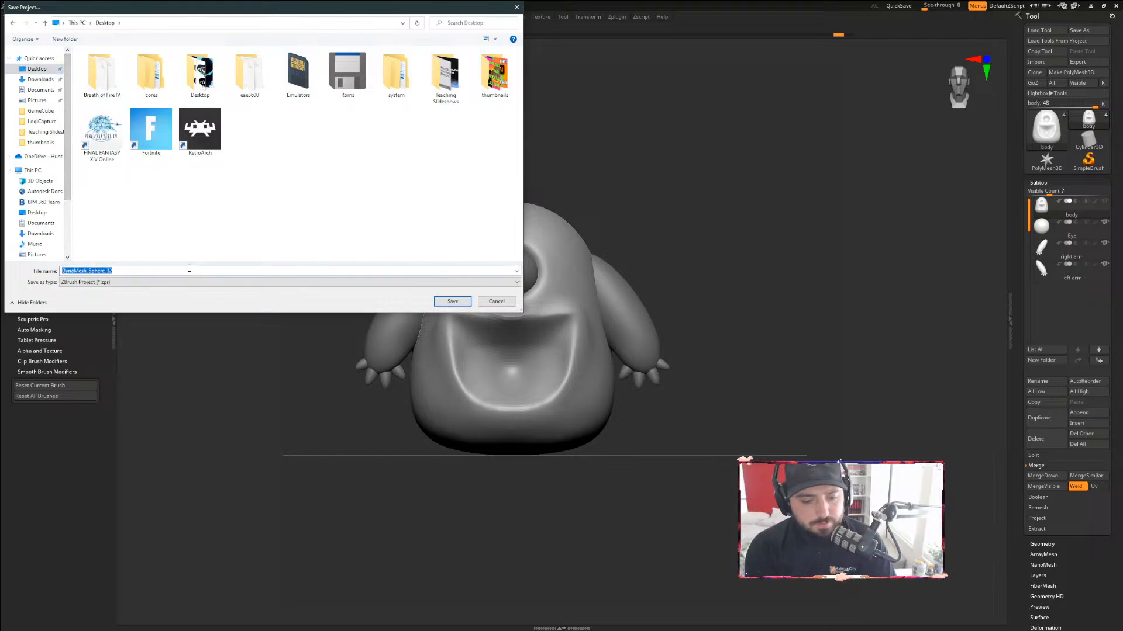
pyautogui.write('monsterdude_01')
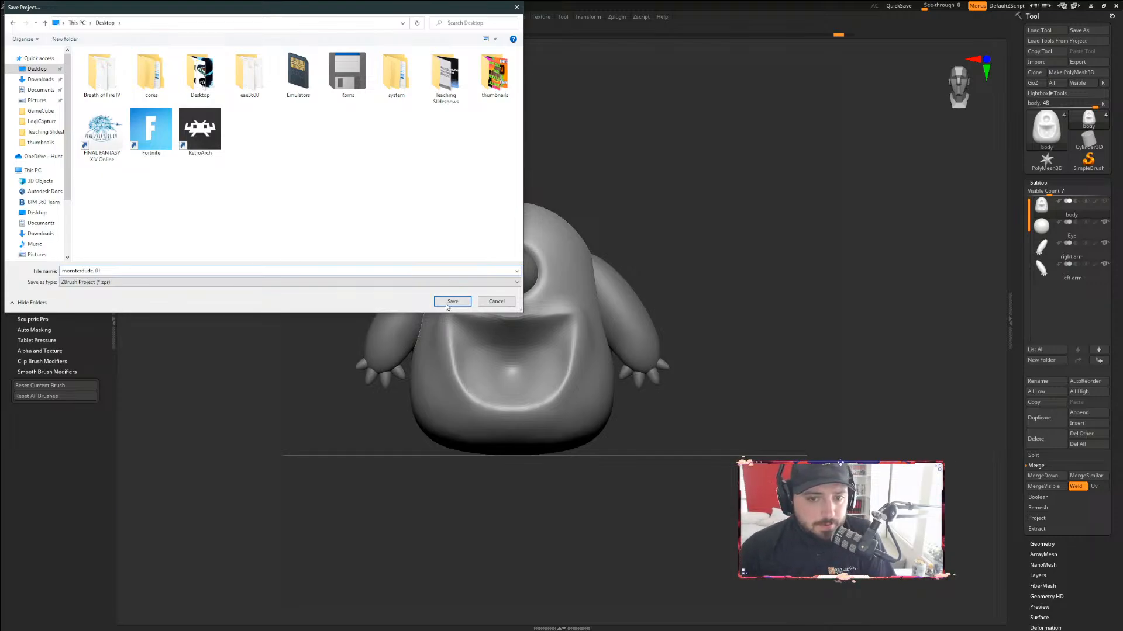
pyautogui.click(451, 302)
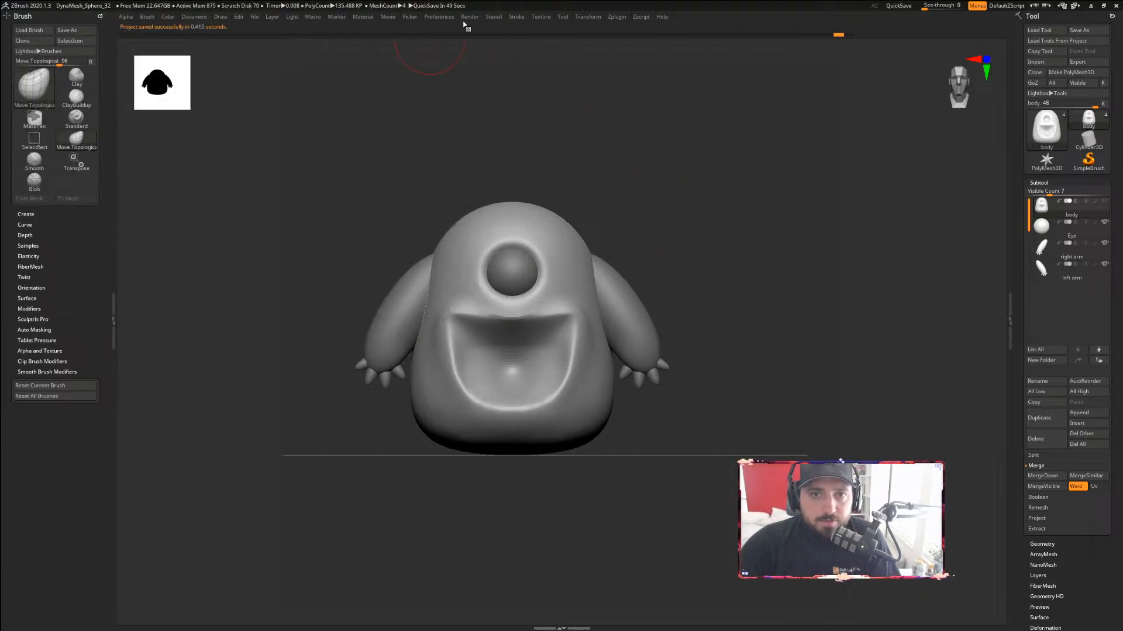
# Try to fully initialize ZBrush to its default settings
pyautogui.click(444, 17)
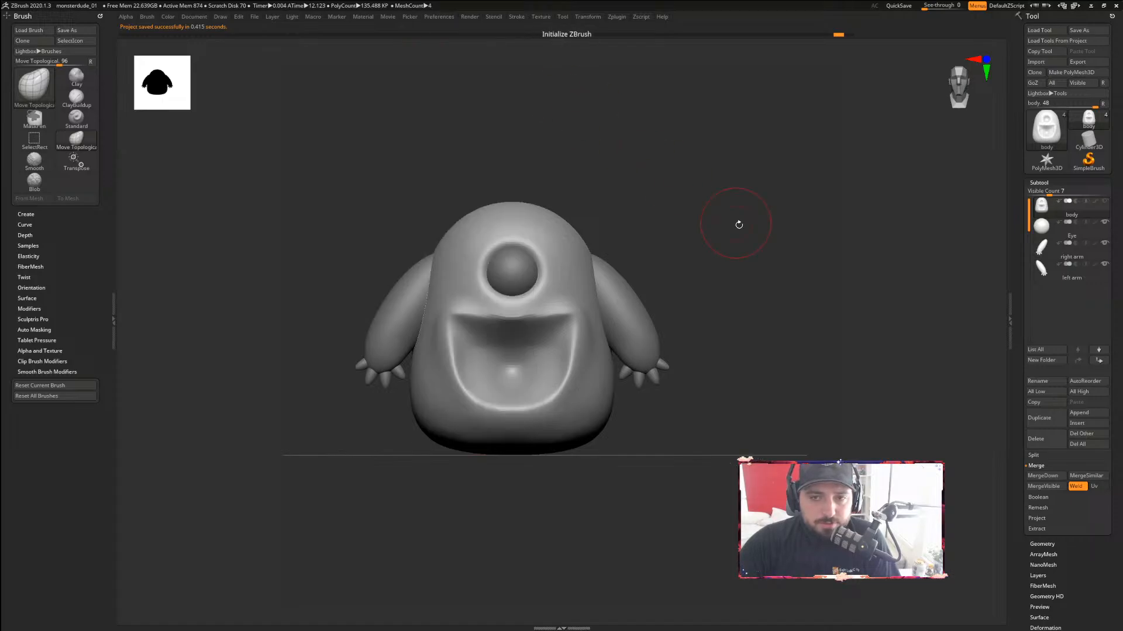
pyautogui.click(428, 17)
pyautogui.click(471, 35)
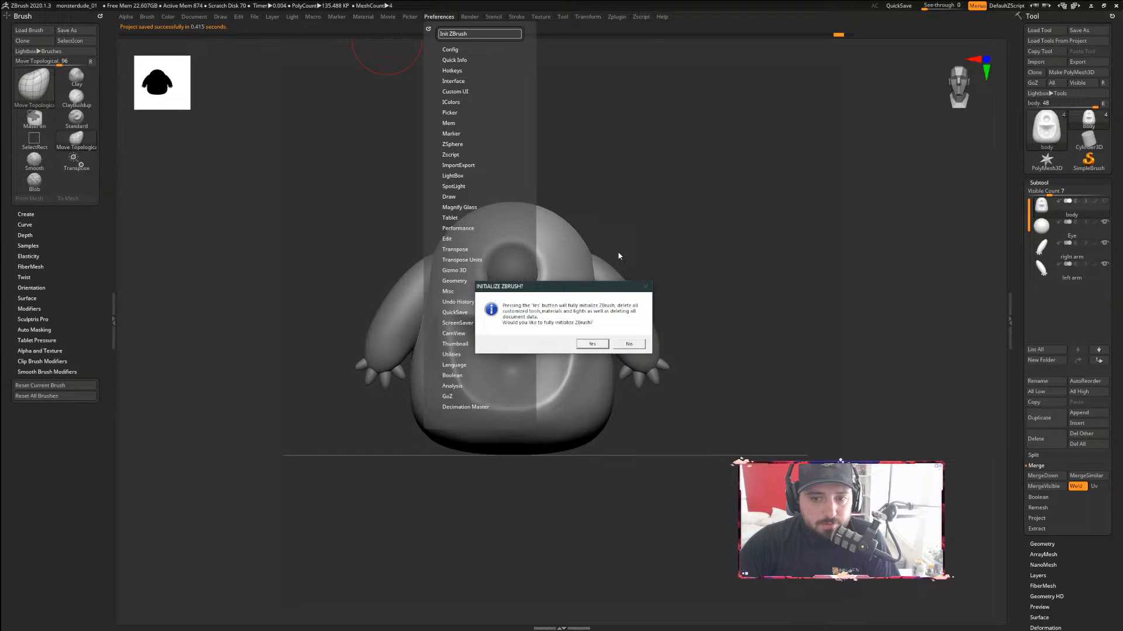
pyautogui.click(591, 345)
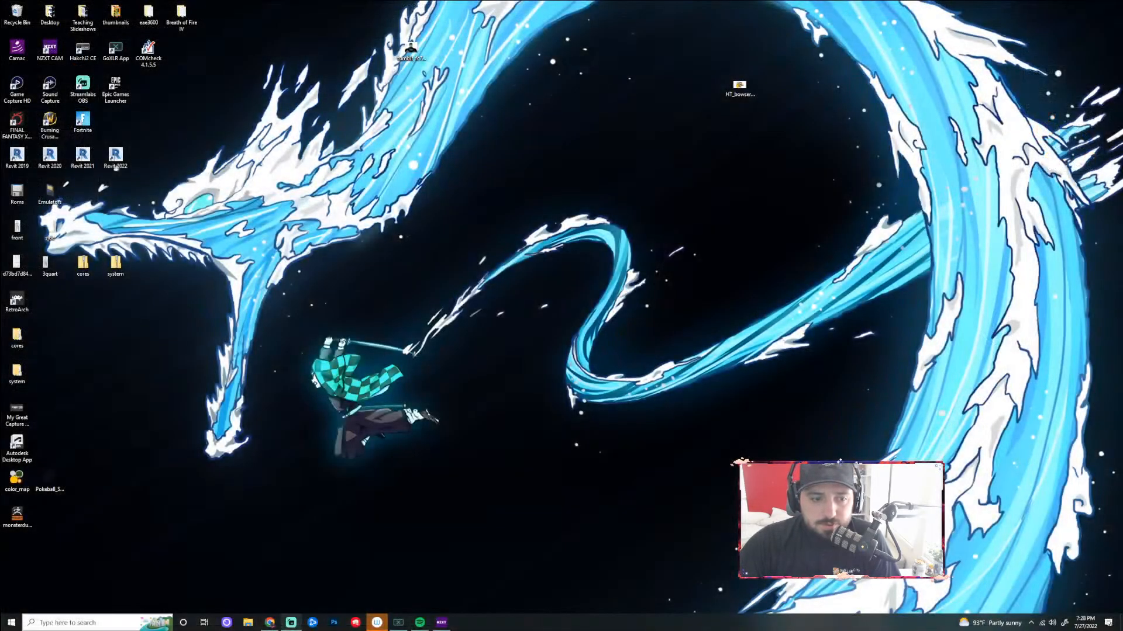
# Relaunch ZBrush 2020.1.3 from the Windows search, decline the new version download and dismiss the home page
pyautogui.click(135, 623)
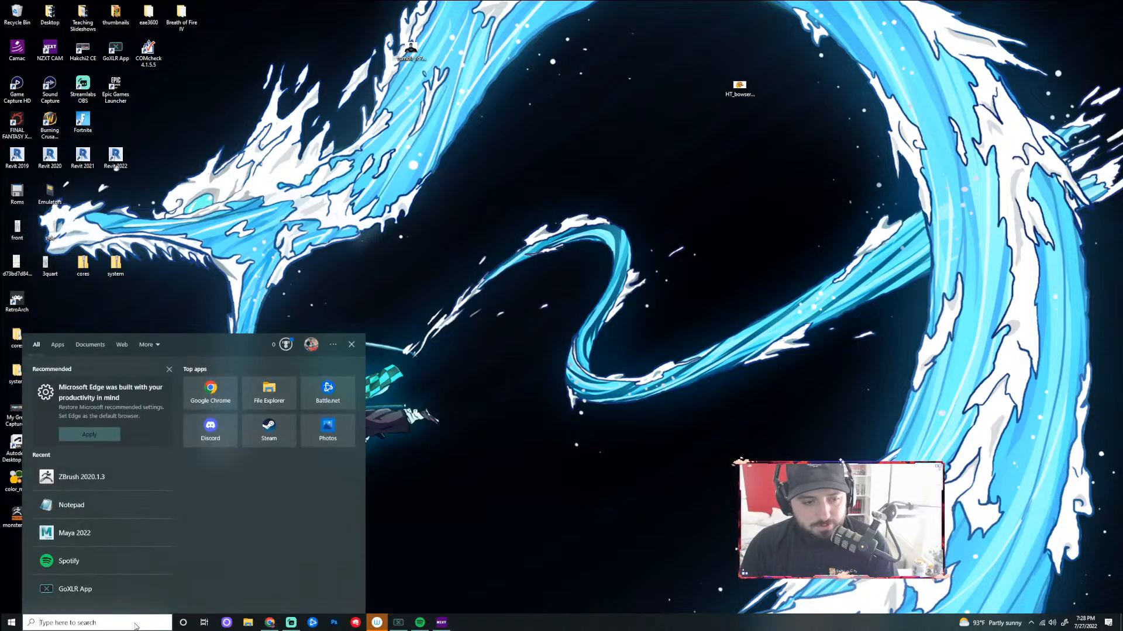
pyautogui.write('zb')
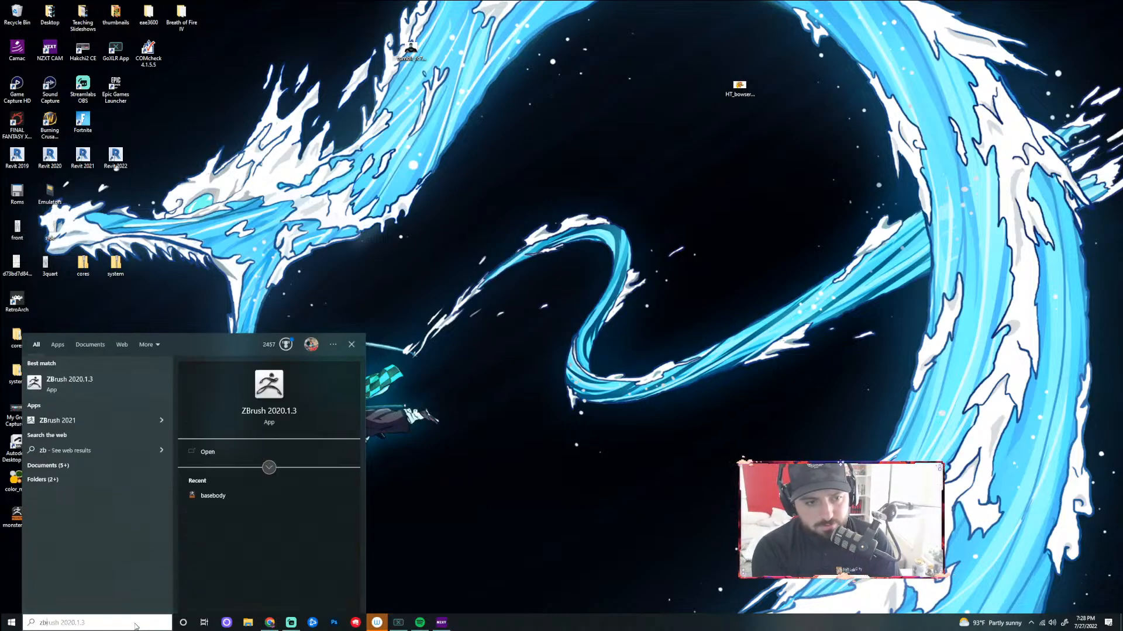
pyautogui.press('Return')
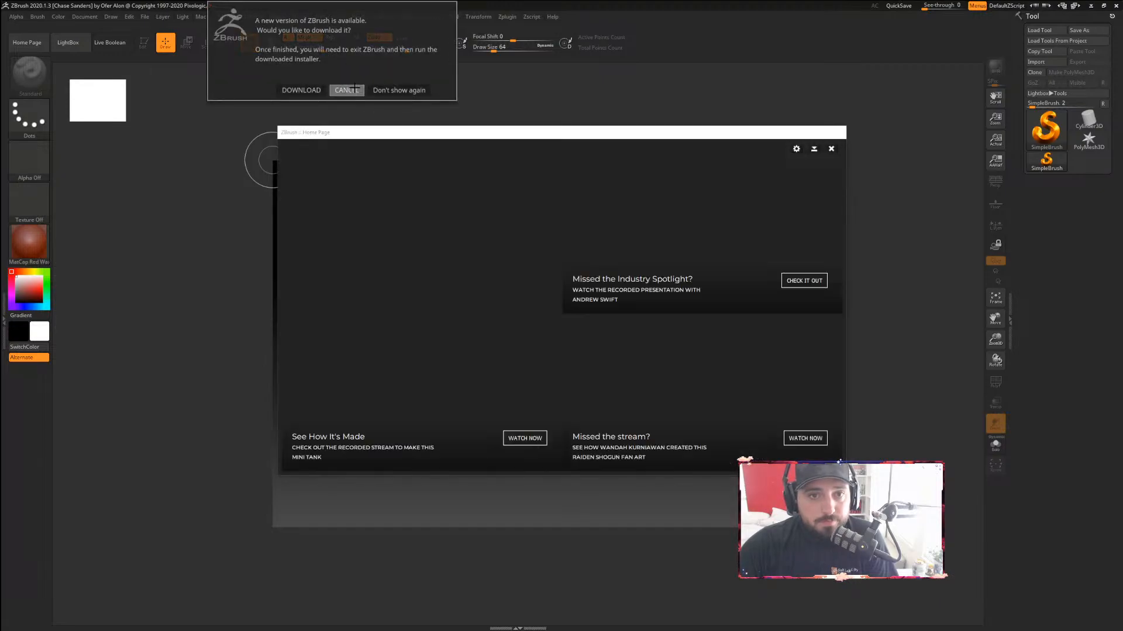
pyautogui.click(346, 90)
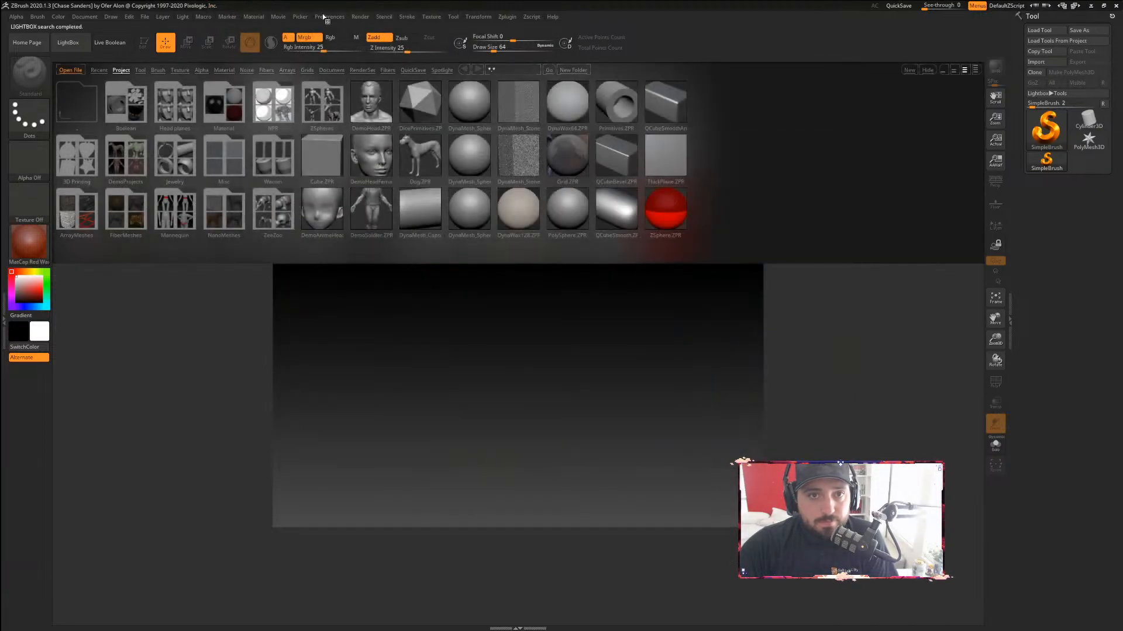
# Initialize ZBrush to its defaults and confirm the reset
pyautogui.click(323, 17)
pyautogui.click(370, 34)
pyautogui.click(593, 342)
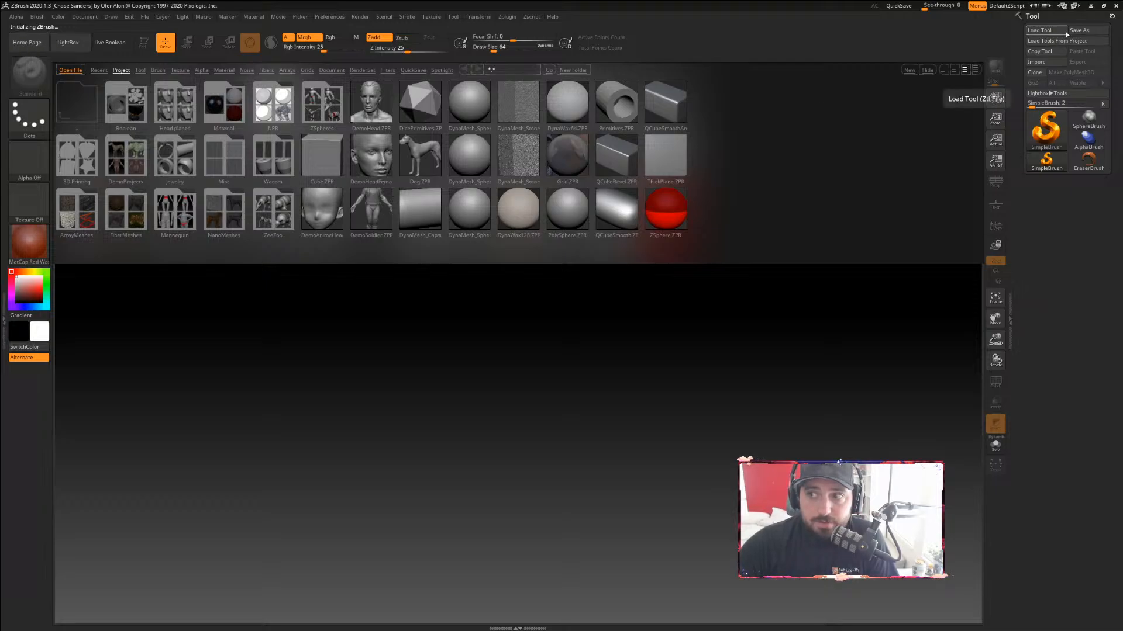
# Open the monsterdude_01 project from the Desktop
pyautogui.click(149, 17)
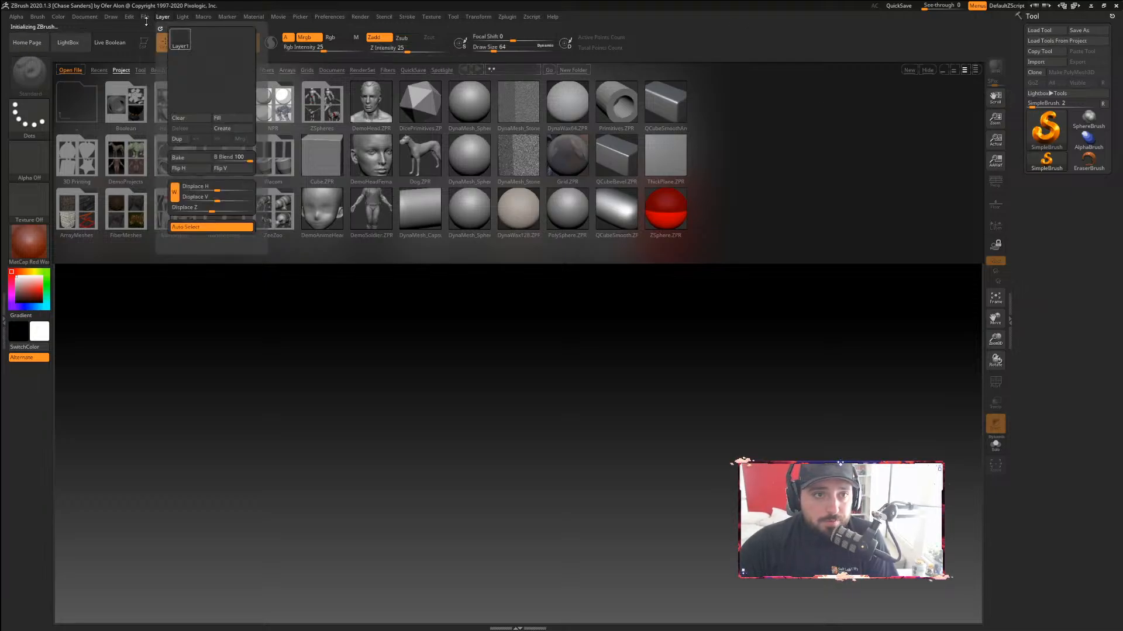
pyautogui.click(163, 34)
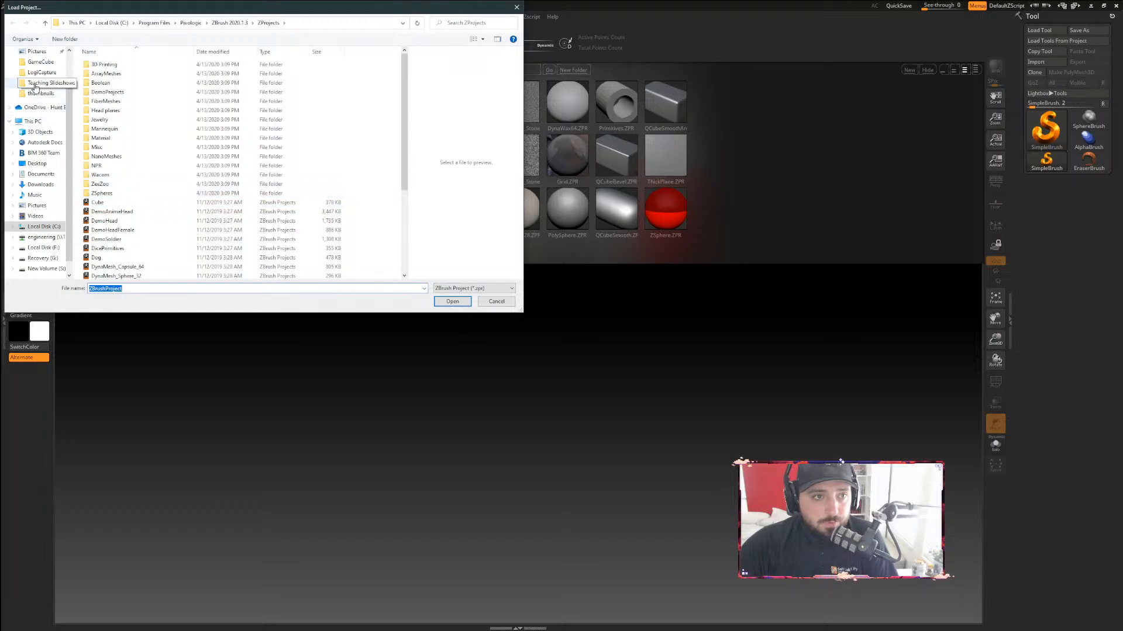
pyautogui.scroll(2, 47, 117)
pyautogui.click(65, 70)
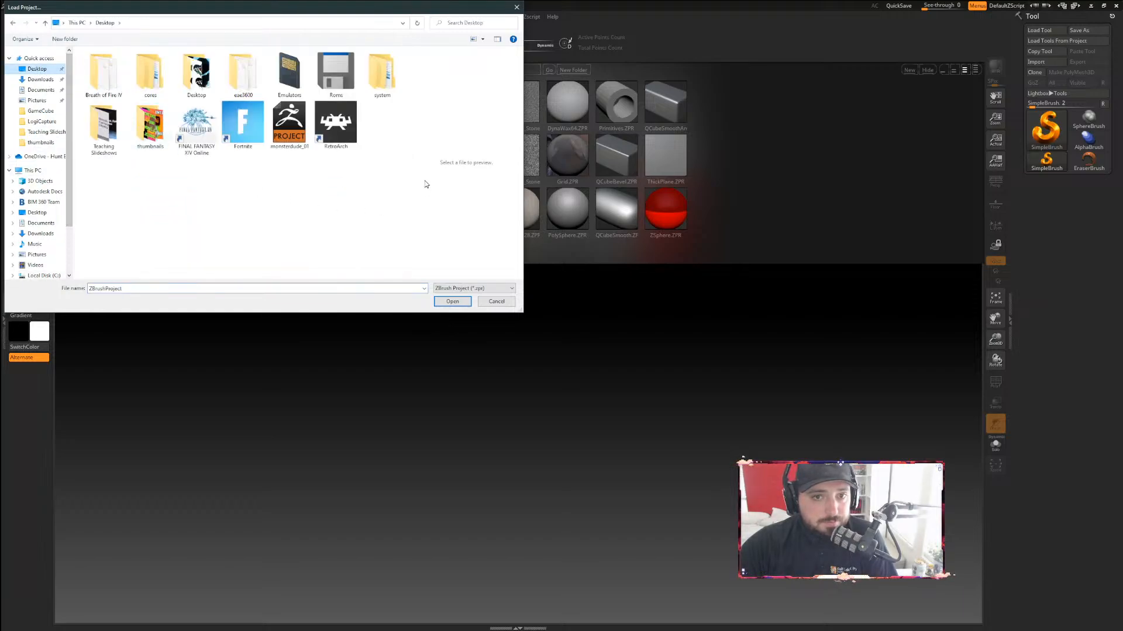
pyautogui.doubleClick(289, 123)
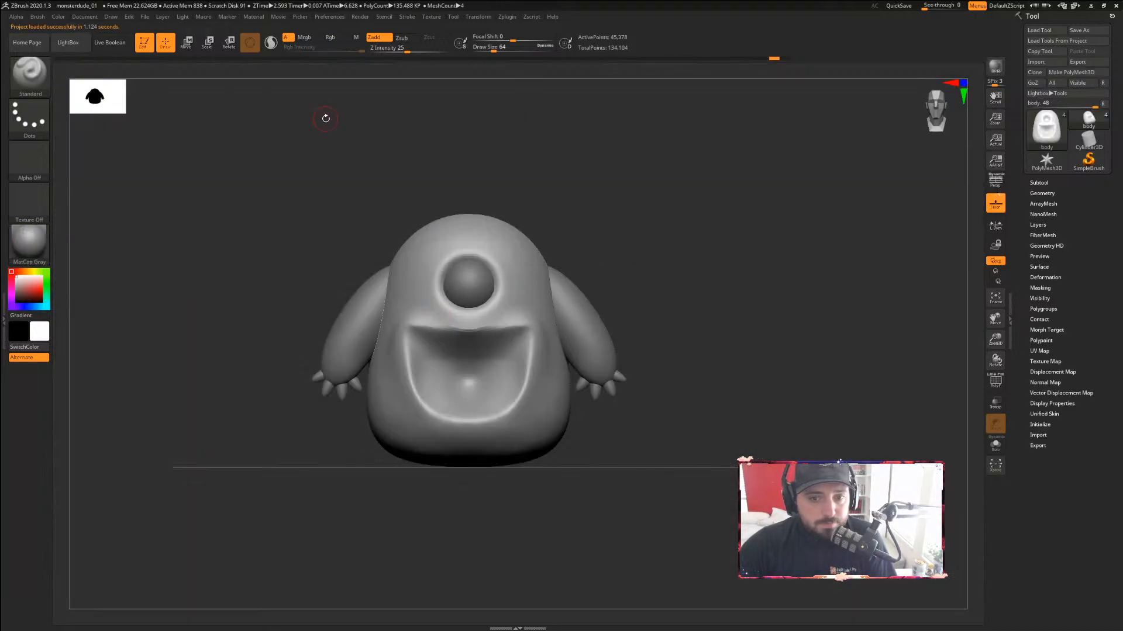
# Switch to the browser to check the example characters, and move its window away from the sculpting canvas
pyautogui.moveTo(651, 296)
pyautogui.keyDown('alt'); pyautogui.mouseDown()
pyautogui.moveTo(773, 304)
pyautogui.moveTo(733, 281)
pyautogui.moveTo(798, 270)
pyautogui.moveTo(647, 281)
pyautogui.mouseUp(); pyautogui.keyUp('alt')
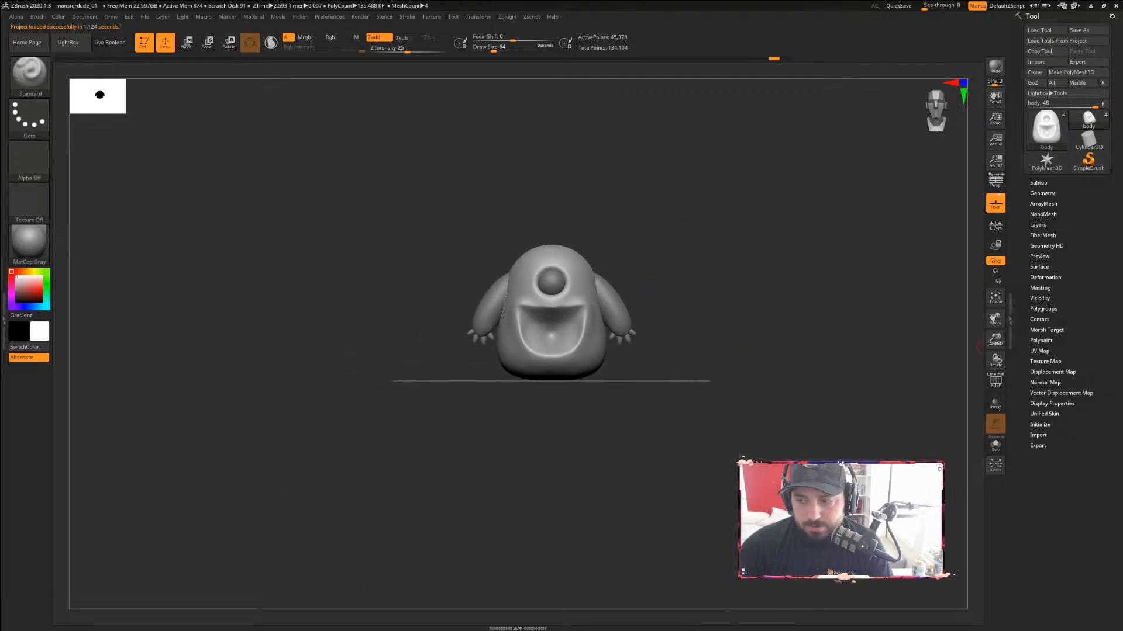
pyautogui.hotkey('alt', 'Tab')
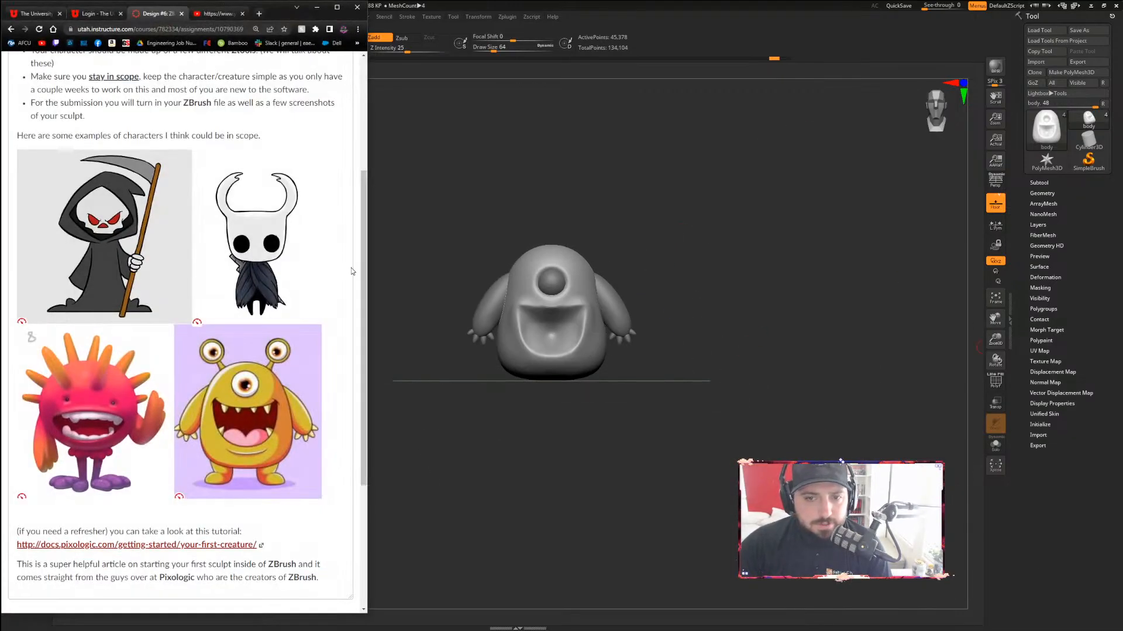
pyautogui.hotkey('alt', 'Tab')
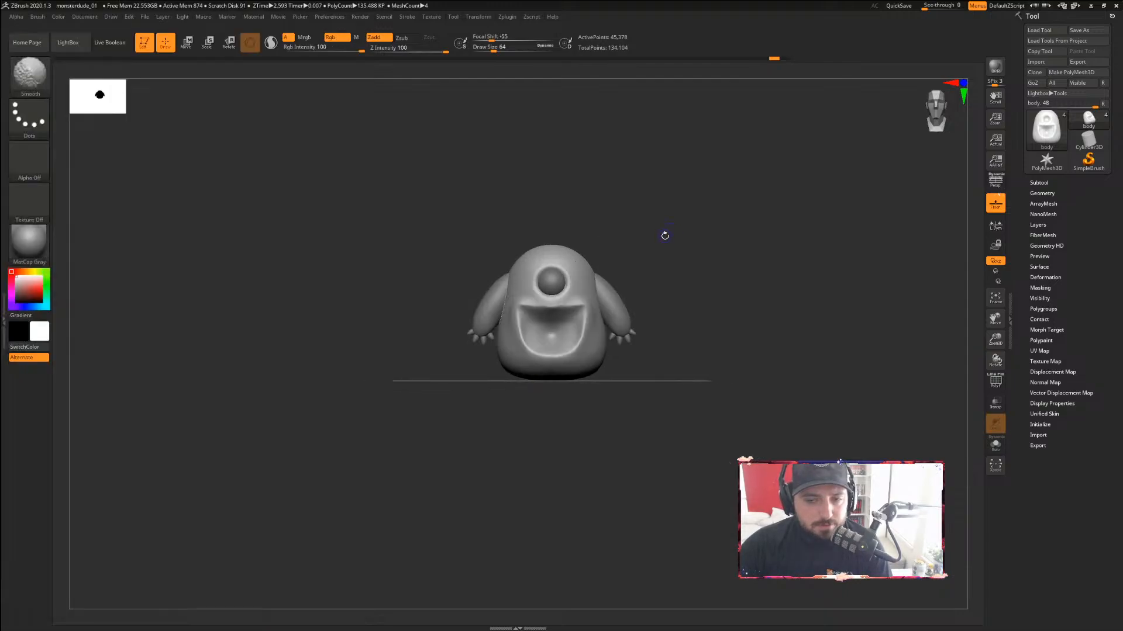
pyautogui.hotkey('alt', 'Tab')
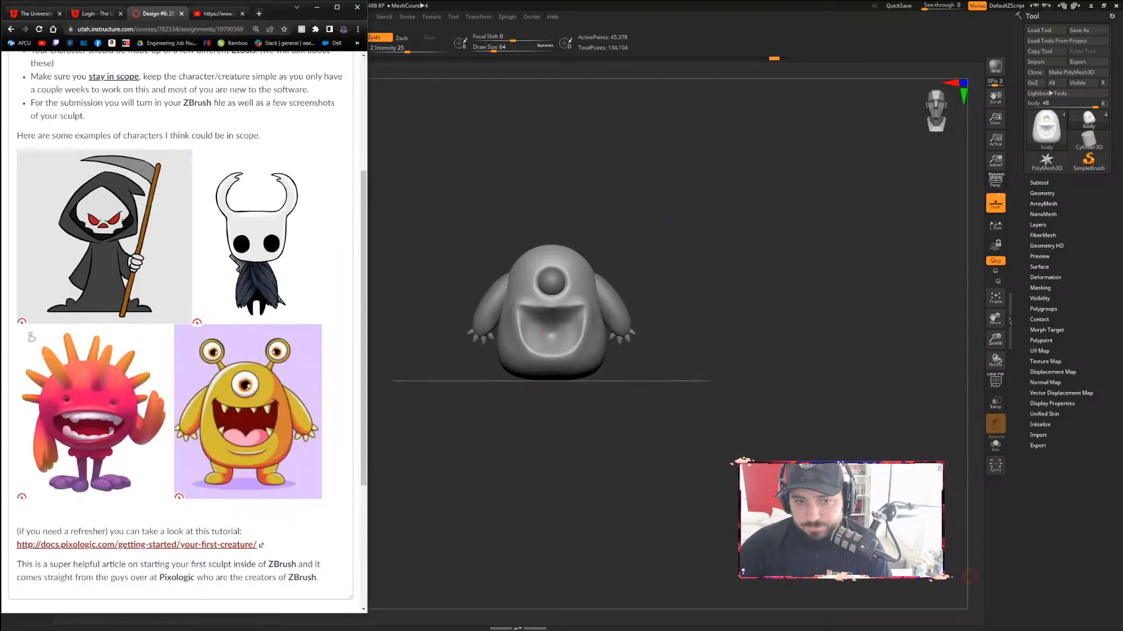
pyautogui.moveTo(283, 19); pyautogui.dragTo(1122, 149)
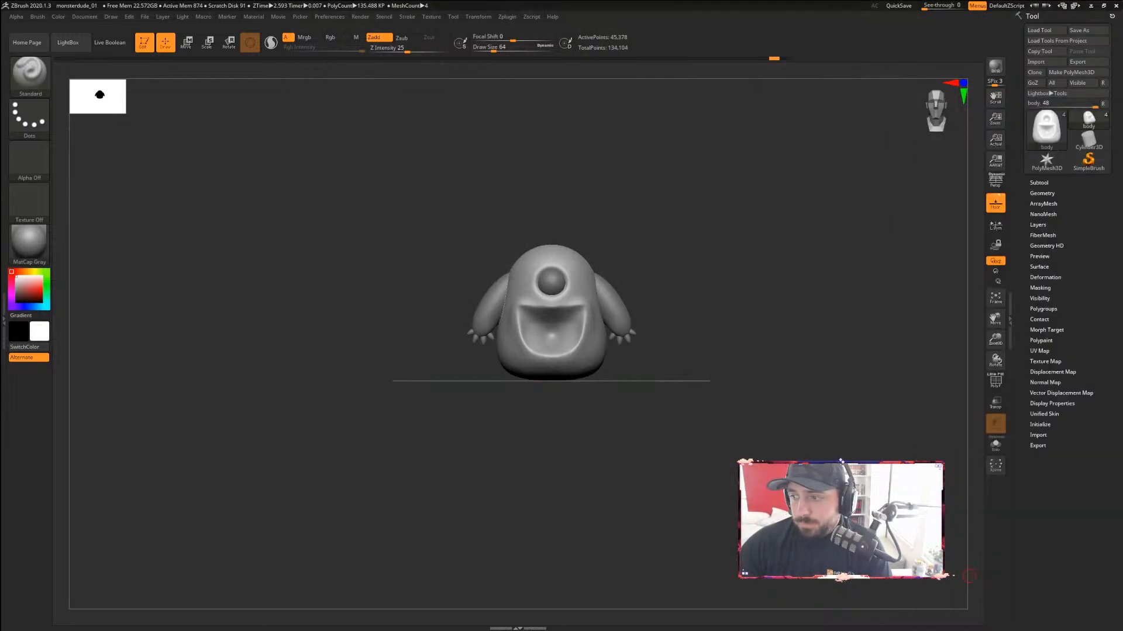
# Pull the body's sides outward near the arms with the Move Topological brush at Draw Size 228, and smooth the contour
pyautogui.moveTo(675, 246); pyautogui.dragTo(737, 271)
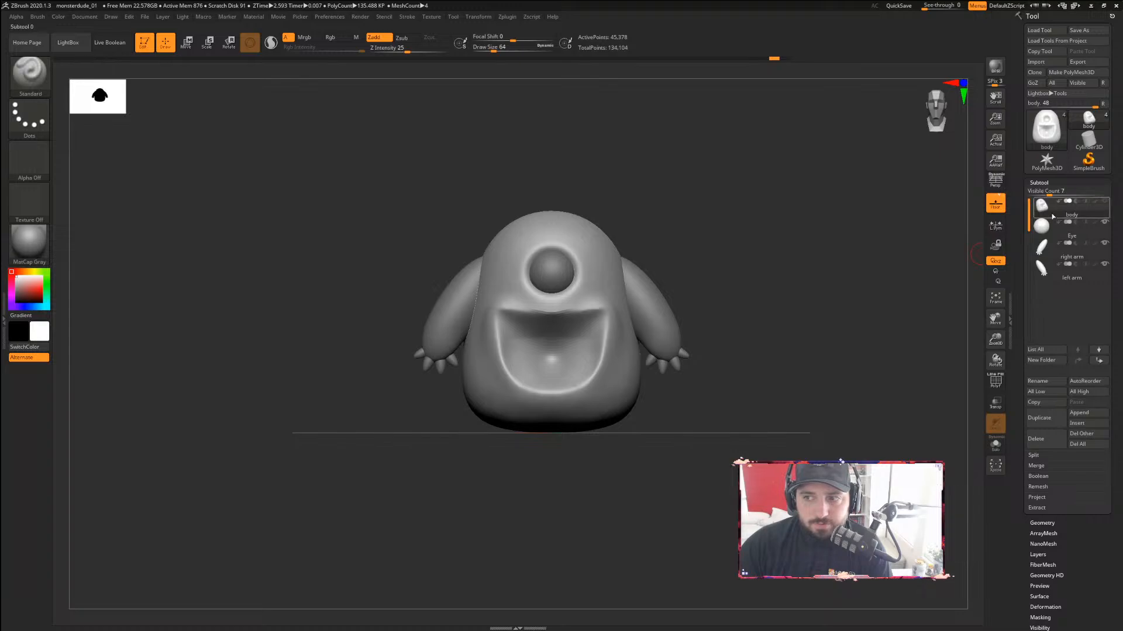
pyautogui.keyDown('ctrl'); pyautogui.moveTo(709, 205); pyautogui.dragTo(734, 258, button='right'); pyautogui.keyUp('ctrl')
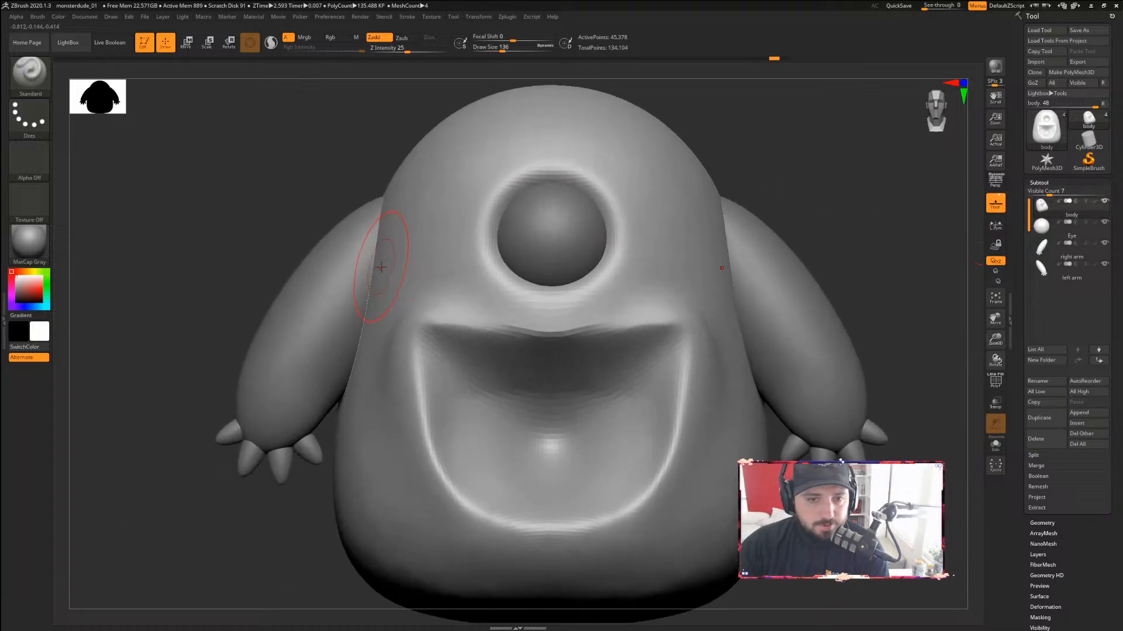
pyautogui.press(']')
pyautogui.press(']')
pyautogui.press(']')
pyautogui.press(']')
pyautogui.press(']')
pyautogui.press(']')
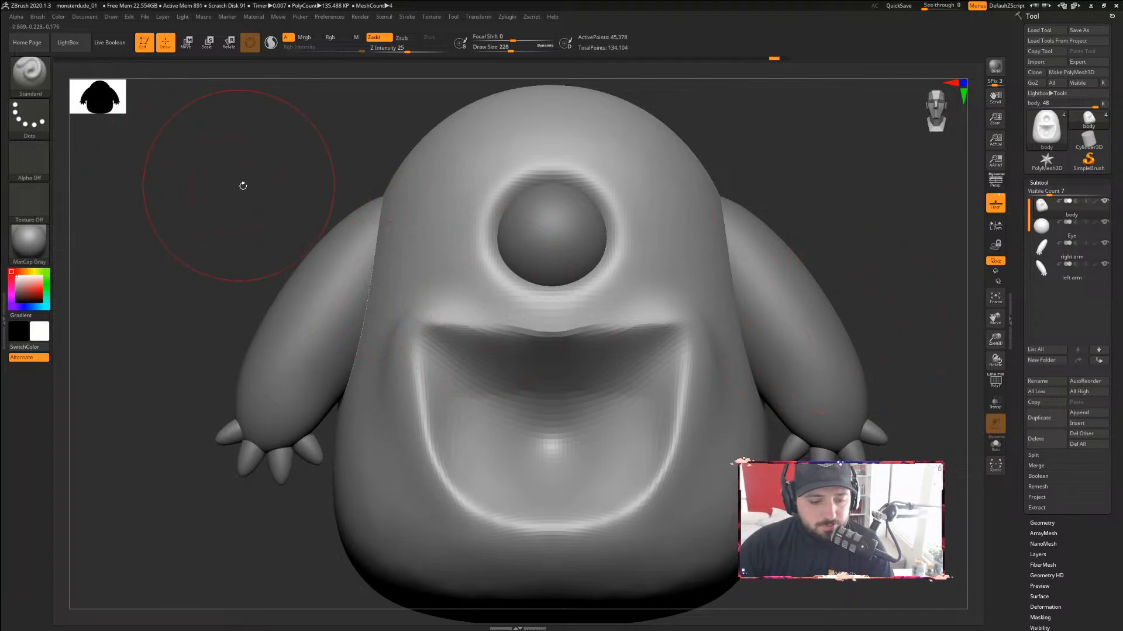
pyautogui.press('b')
pyautogui.press('m')
pyautogui.press('t')
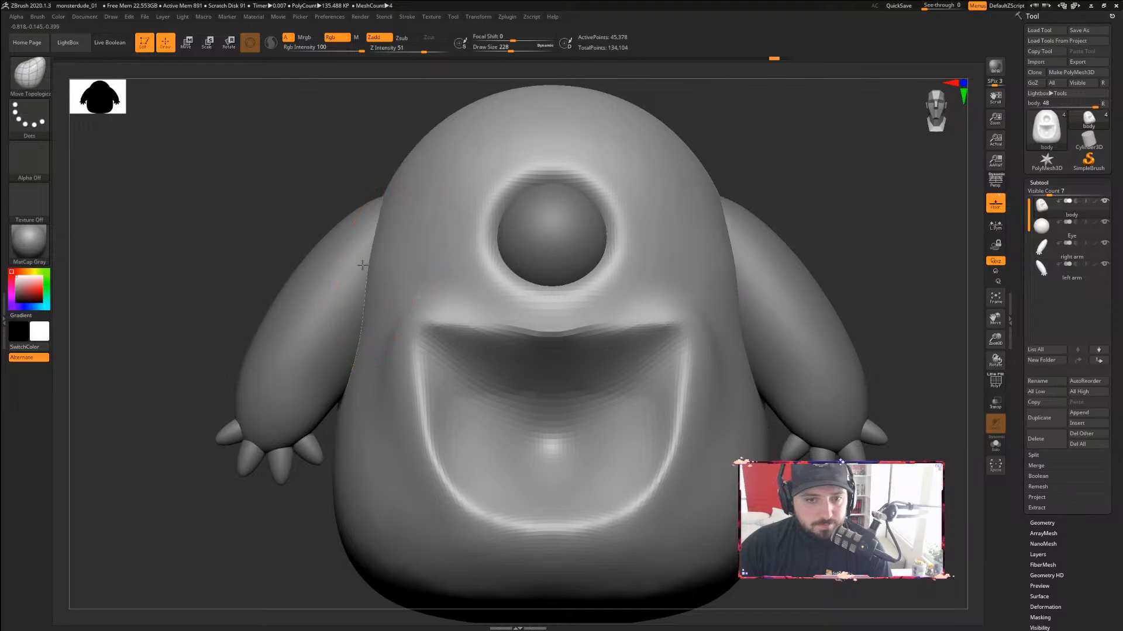
pyautogui.moveTo(363, 265); pyautogui.dragTo(352, 267)
pyautogui.moveTo(355, 341); pyautogui.dragTo(336, 345)
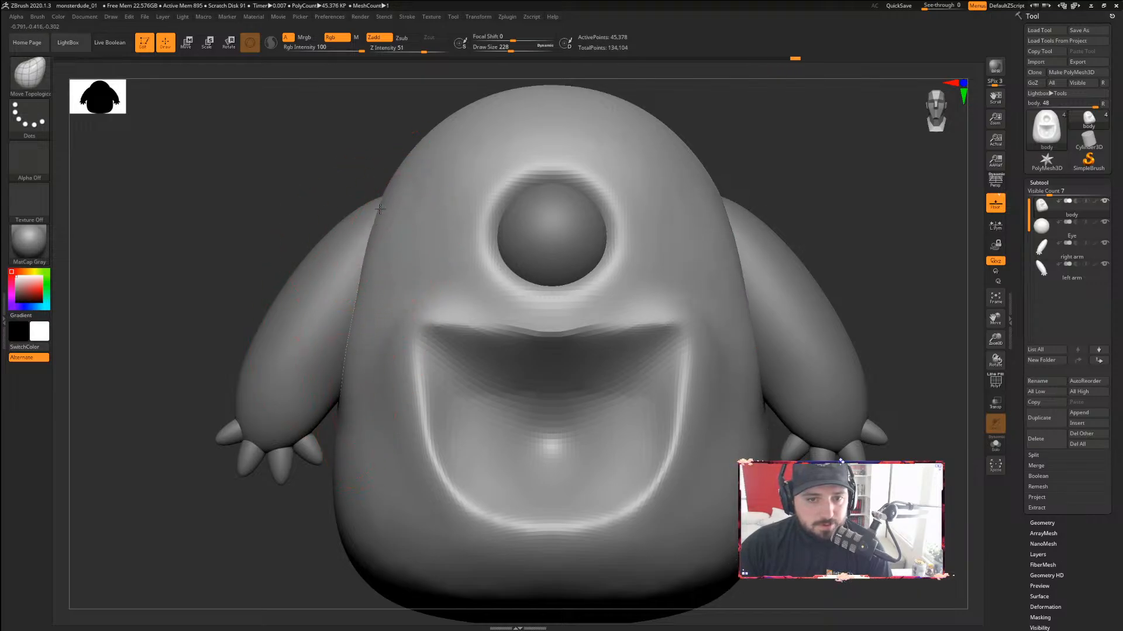
pyautogui.keyDown('shift'); pyautogui.moveTo(377, 235); pyautogui.dragTo(359, 403); pyautogui.keyUp('shift')
pyautogui.moveTo(360, 283); pyautogui.dragTo(354, 276)
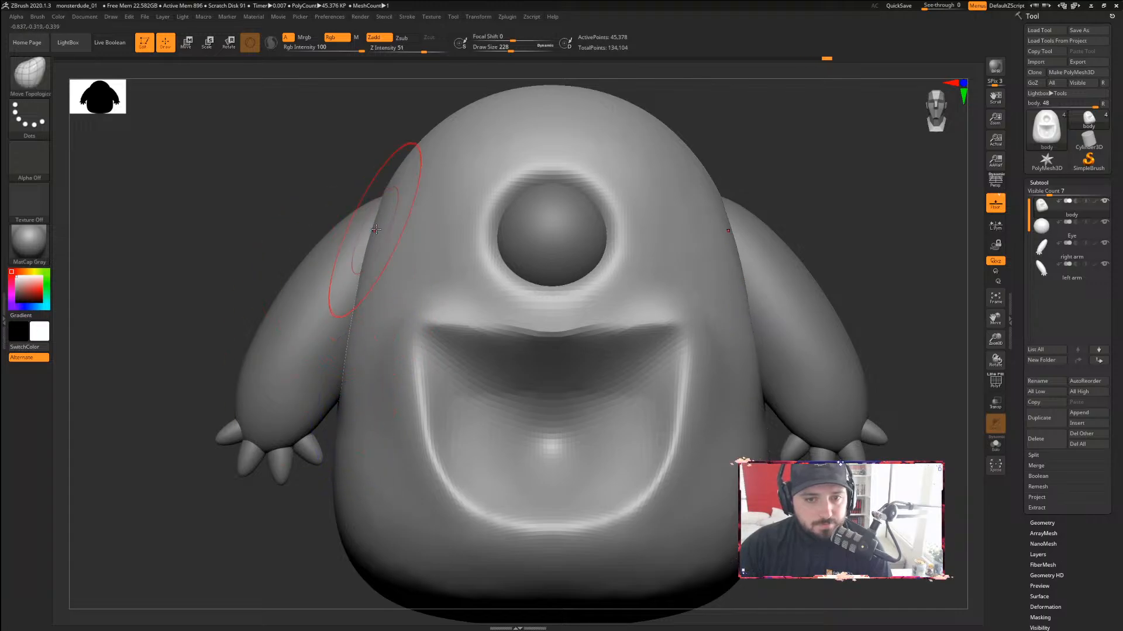
pyautogui.moveTo(817, 221)
pyautogui.mouseDown()
pyautogui.moveTo(777, 231)
pyautogui.moveTo(812, 241)
pyautogui.moveTo(801, 312)
pyautogui.mouseUp()
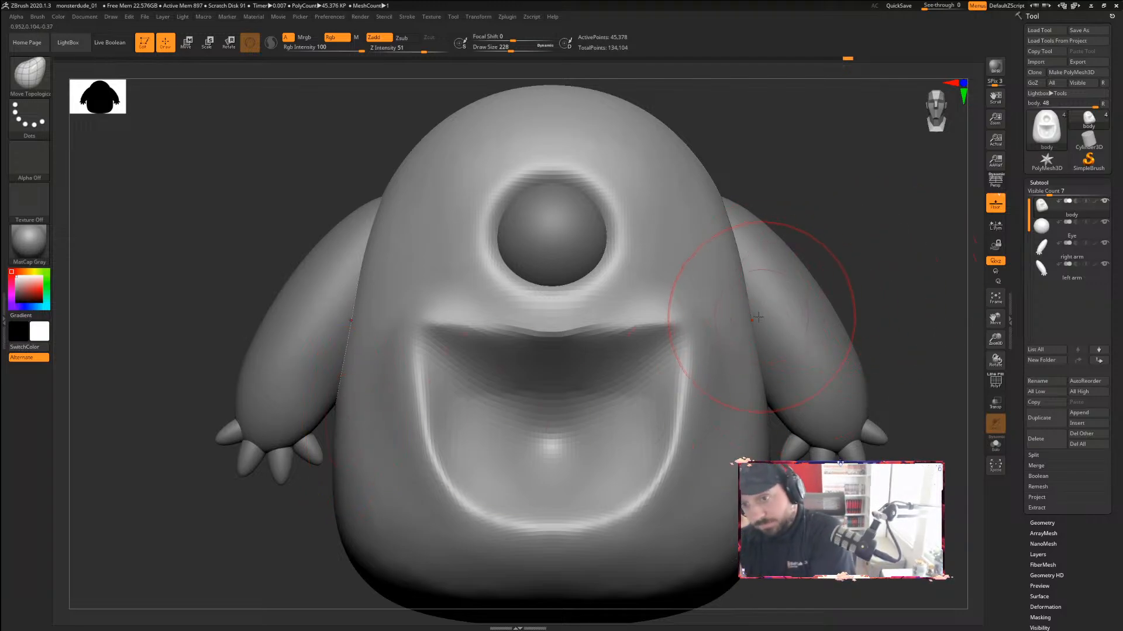
pyautogui.moveTo(849, 212); pyautogui.dragTo(763, 314)
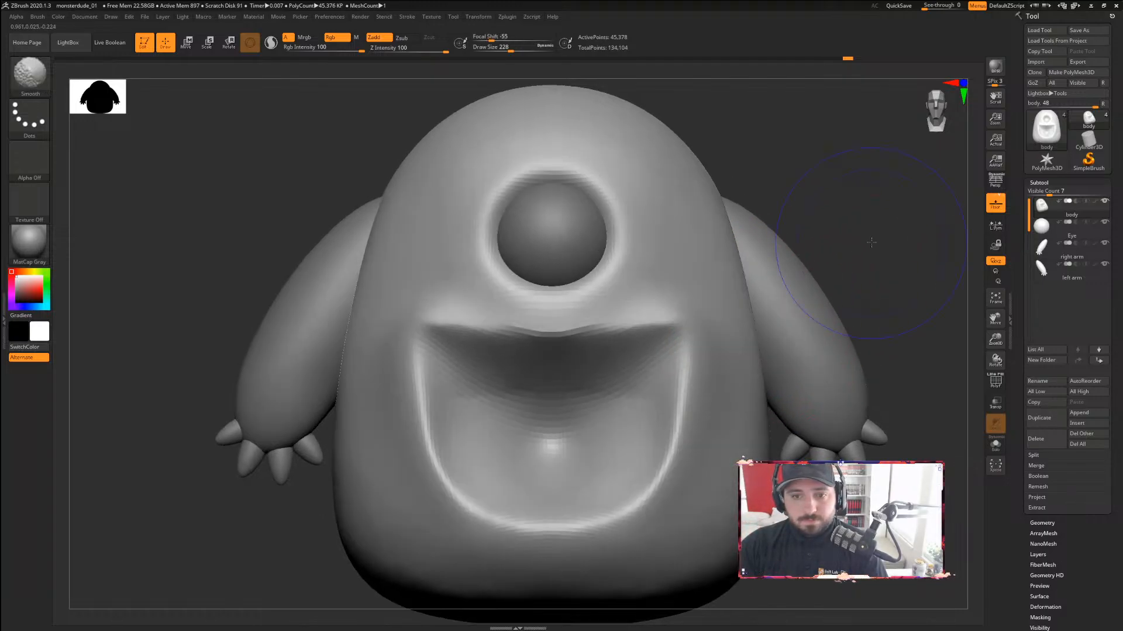
pyautogui.keyDown('ctrl'); pyautogui.moveTo(865, 200); pyautogui.dragTo(806, 239, button='right'); pyautogui.keyUp('ctrl')
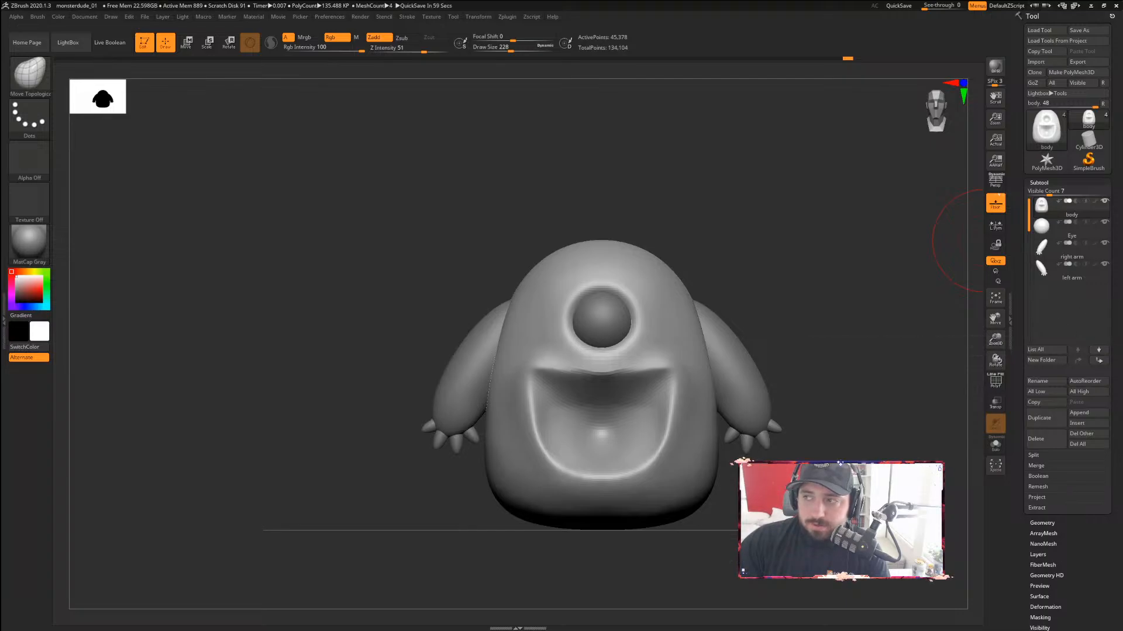
# Check the example characters in the browser, minimize it, and append a Sphere3D as a new subtool
pyautogui.moveTo(1122, 103); pyautogui.dragTo(757, 91)
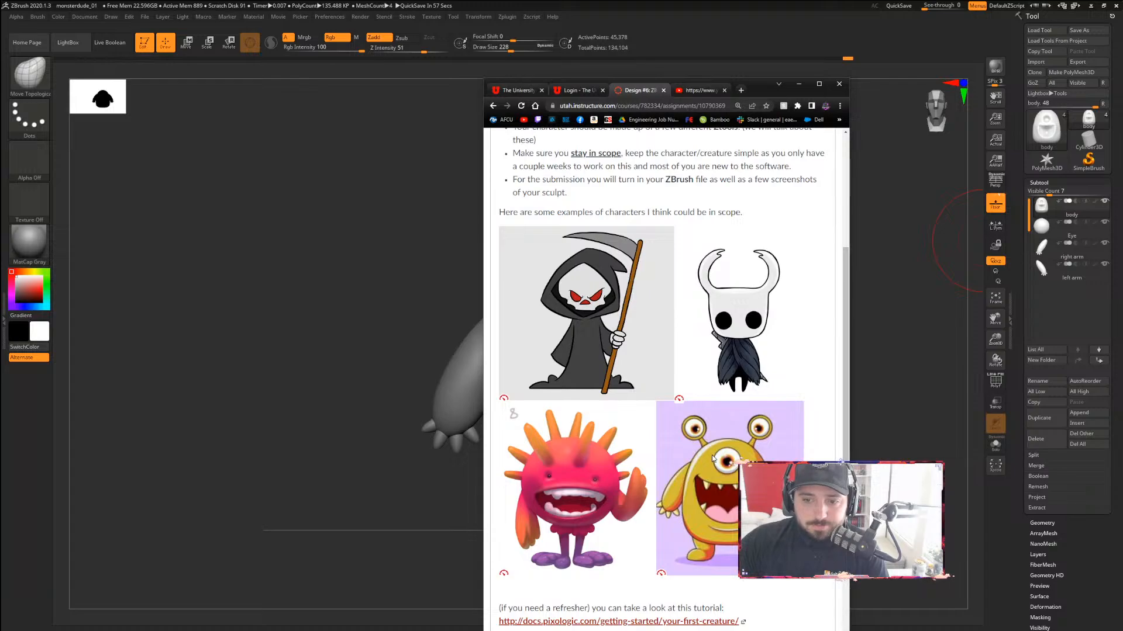
pyautogui.click(799, 84)
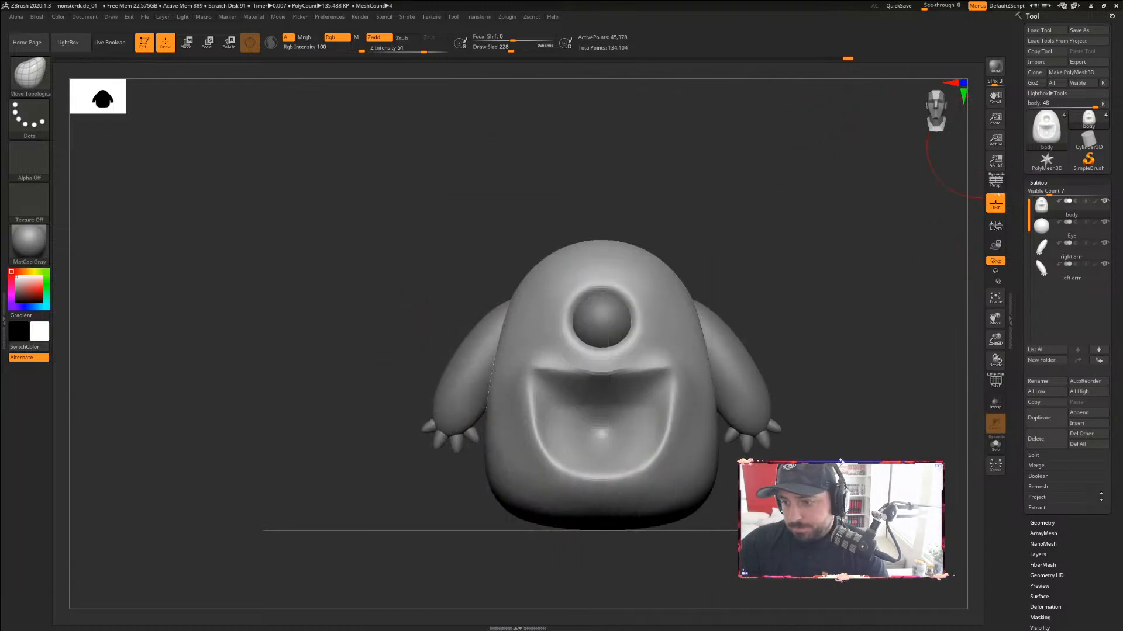
pyautogui.click(1083, 413)
pyautogui.click(1086, 414)
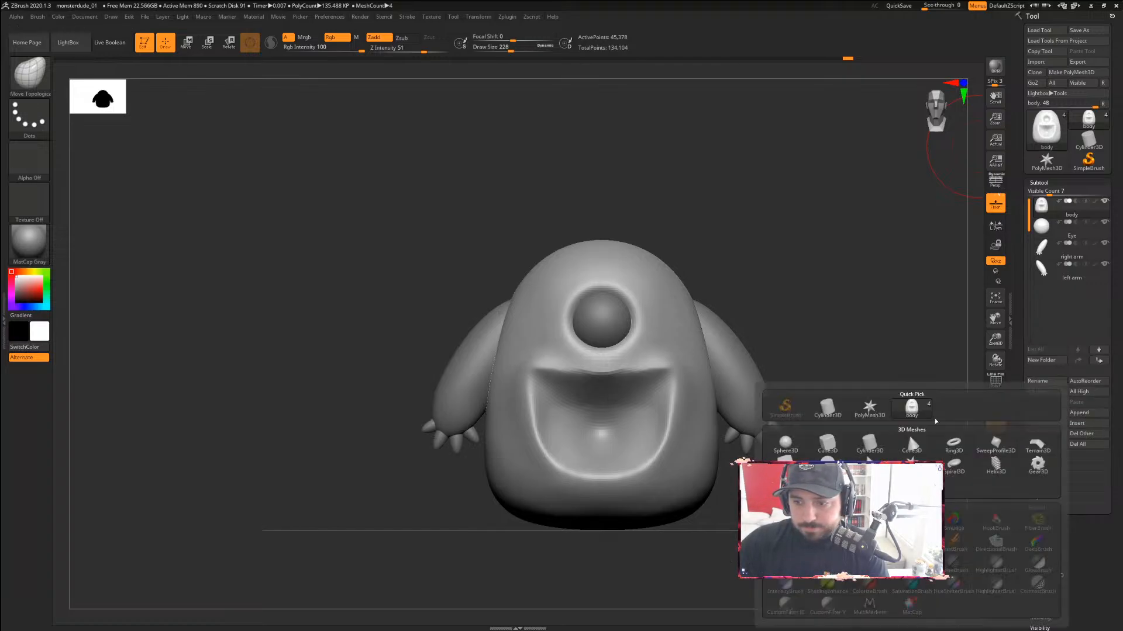
pyautogui.click(787, 445)
# Move the appended sphere above the monster's head and scale it into a thin, upright ellipsoid resting on top
pyautogui.press('r')
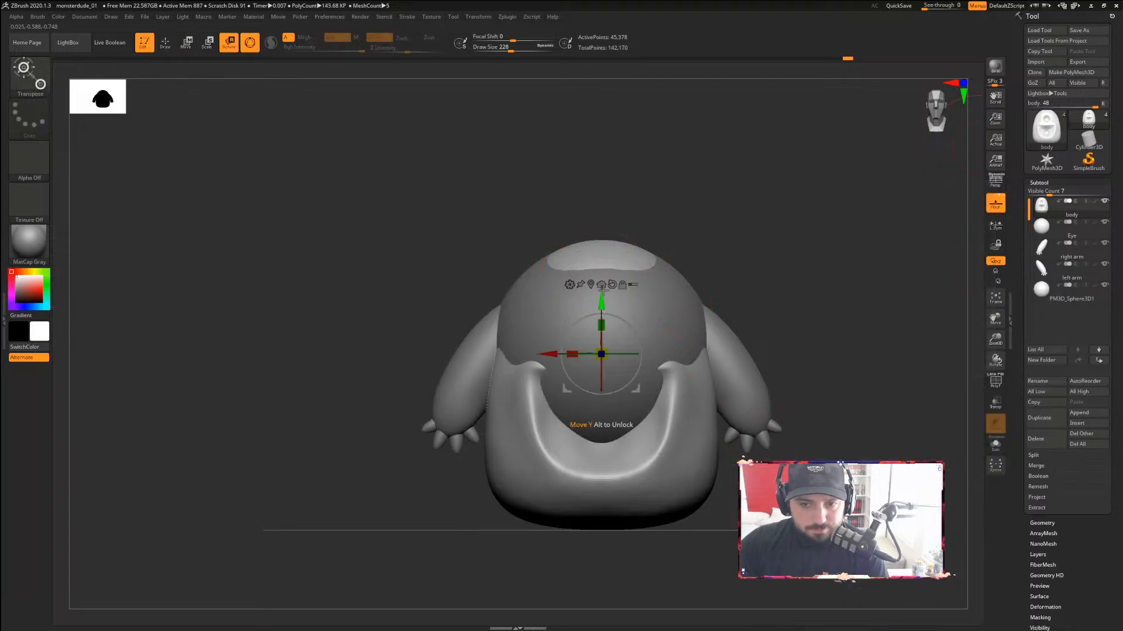
pyautogui.moveTo(603, 290); pyautogui.dragTo(608, 186)
pyautogui.hotkey('ctrl', 'z')
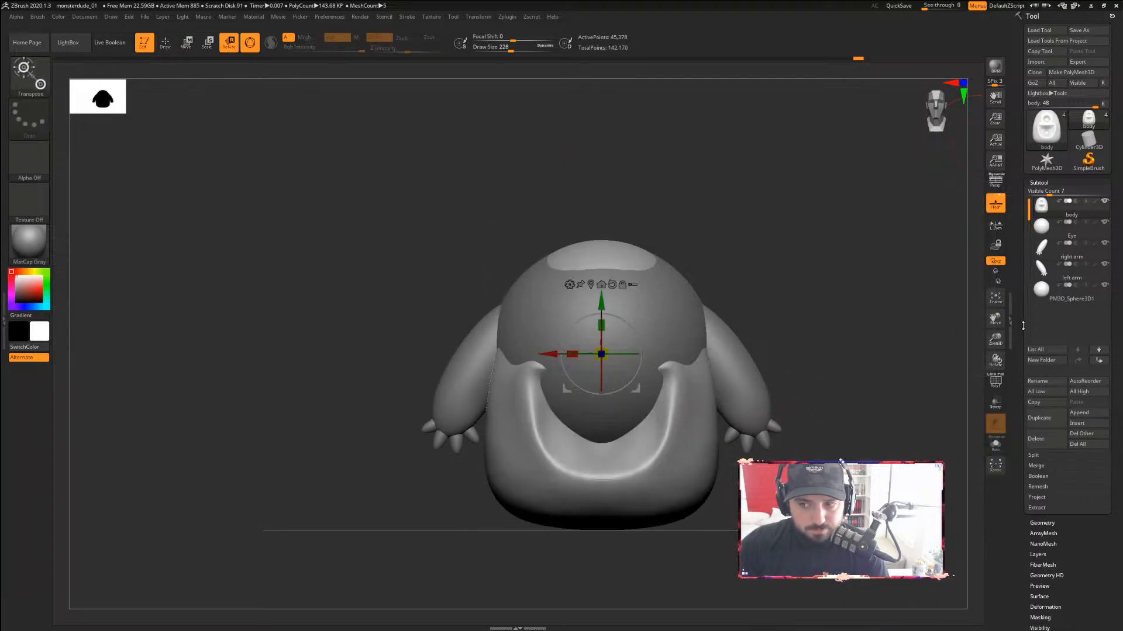
pyautogui.click(1060, 293)
pyautogui.moveTo(598, 305); pyautogui.dragTo(600, 149)
pyautogui.moveTo(602, 196); pyautogui.dragTo(498, 204)
pyautogui.keyDown('ctrl'); pyautogui.moveTo(720, 167); pyautogui.dragTo(703, 213, button='right'); pyautogui.keyUp('ctrl')
pyautogui.moveTo(602, 194); pyautogui.dragTo(603, 167)
pyautogui.moveTo(602, 244); pyautogui.dragTo(639, 240)
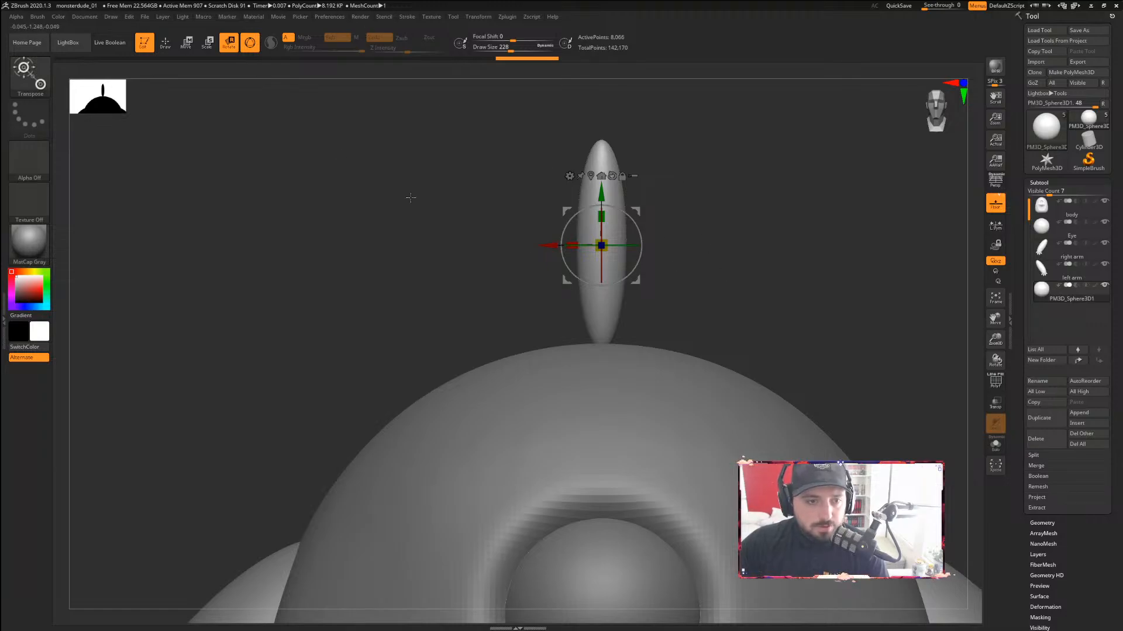
# Activate radial symmetry about the Y axis for sculpting the ellipsoid
pyautogui.press('q')
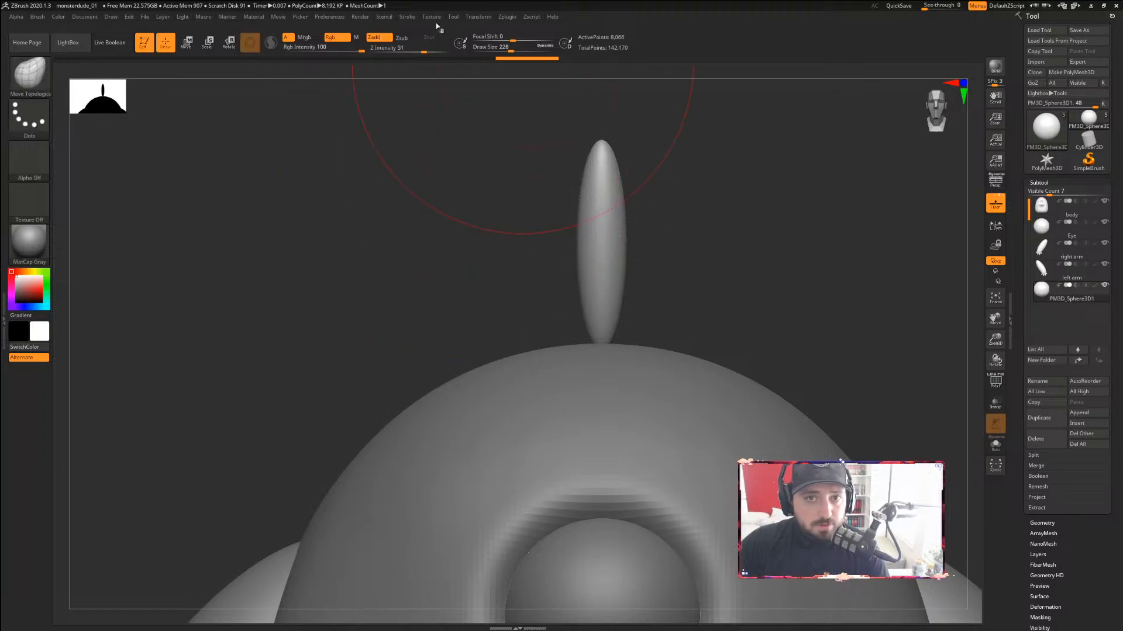
pyautogui.click(435, 18)
pyautogui.click(478, 17)
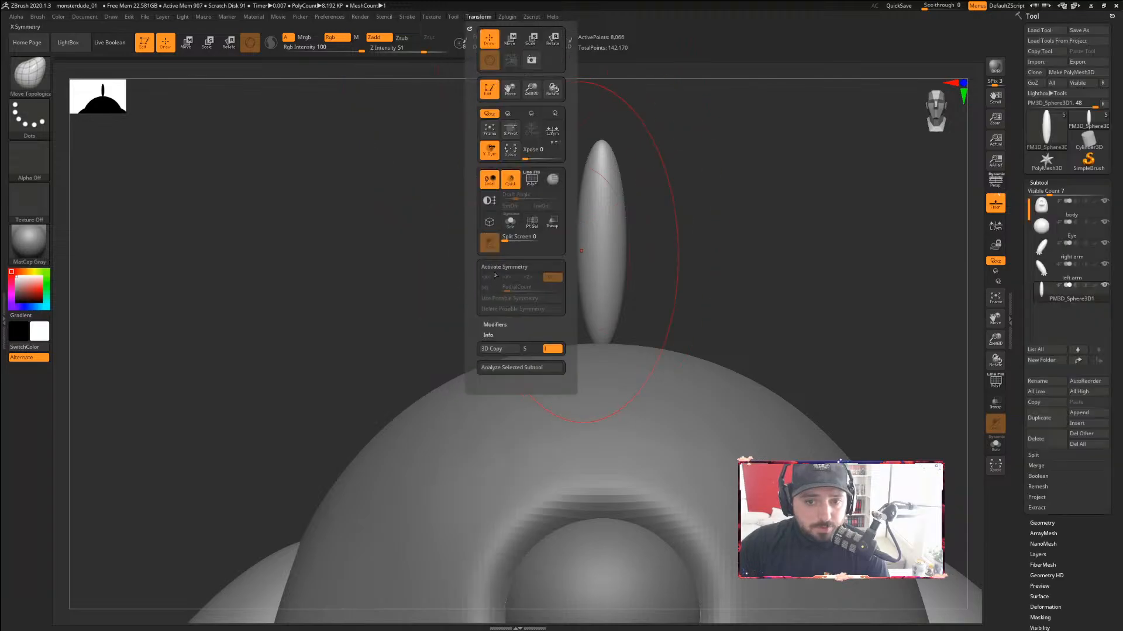
pyautogui.click(496, 269)
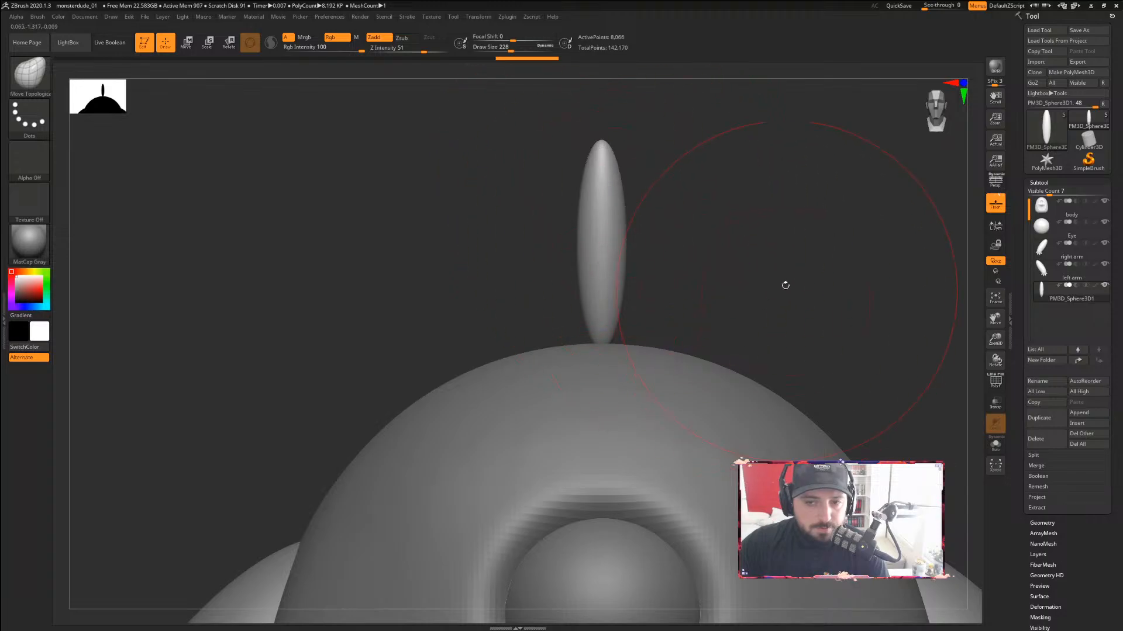
pyautogui.moveTo(749, 256); pyautogui.dragTo(688, 212)
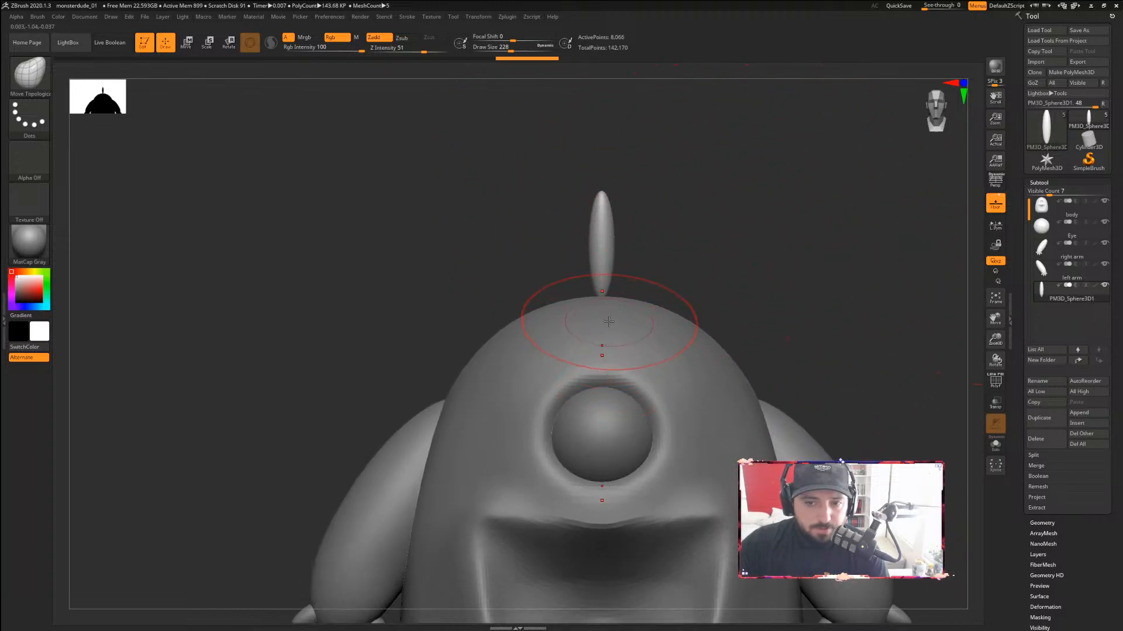
pyautogui.click(484, 18)
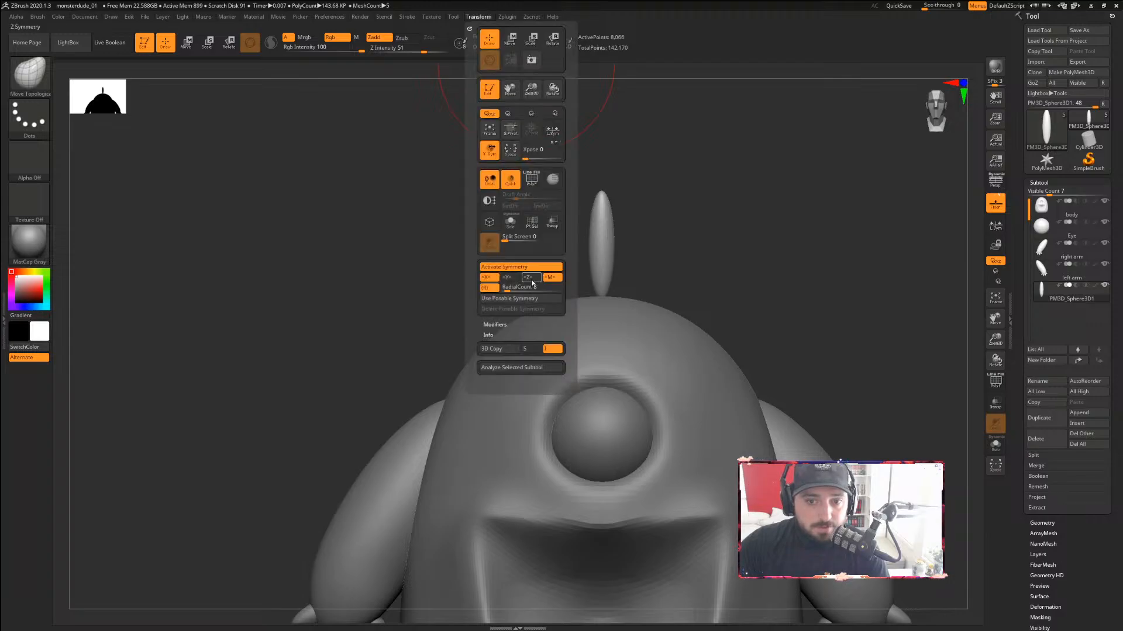
pyautogui.click(515, 279)
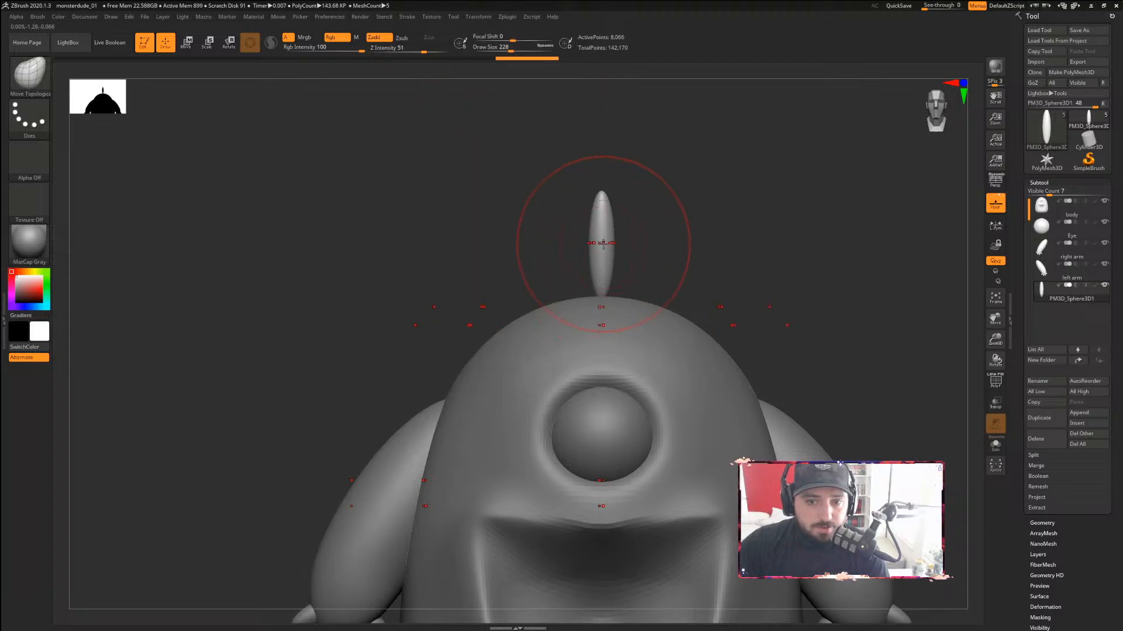
# Widen the ellipsoid's base into a cone-shaped horn with the Move Topological brush, and smooth its sides
pyautogui.moveTo(596, 250)
pyautogui.mouseDown()
pyautogui.moveTo(605, 266)
pyautogui.moveTo(666, 256)
pyautogui.mouseUp()
pyautogui.hotkey('ctrl', 'z')
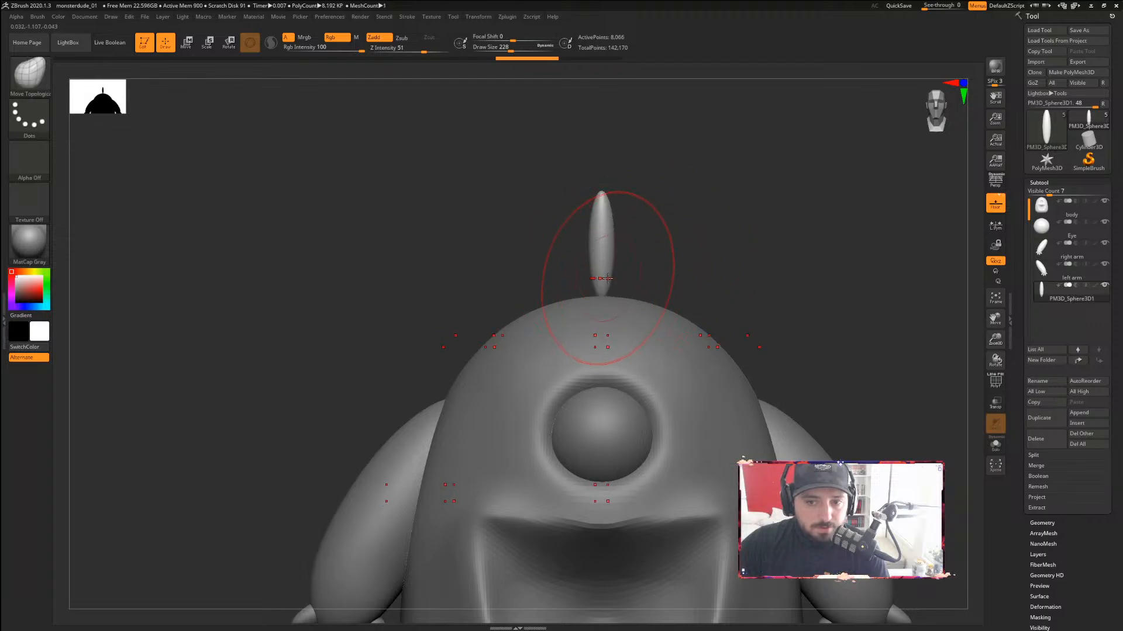
pyautogui.moveTo(657, 282); pyautogui.dragTo(684, 280)
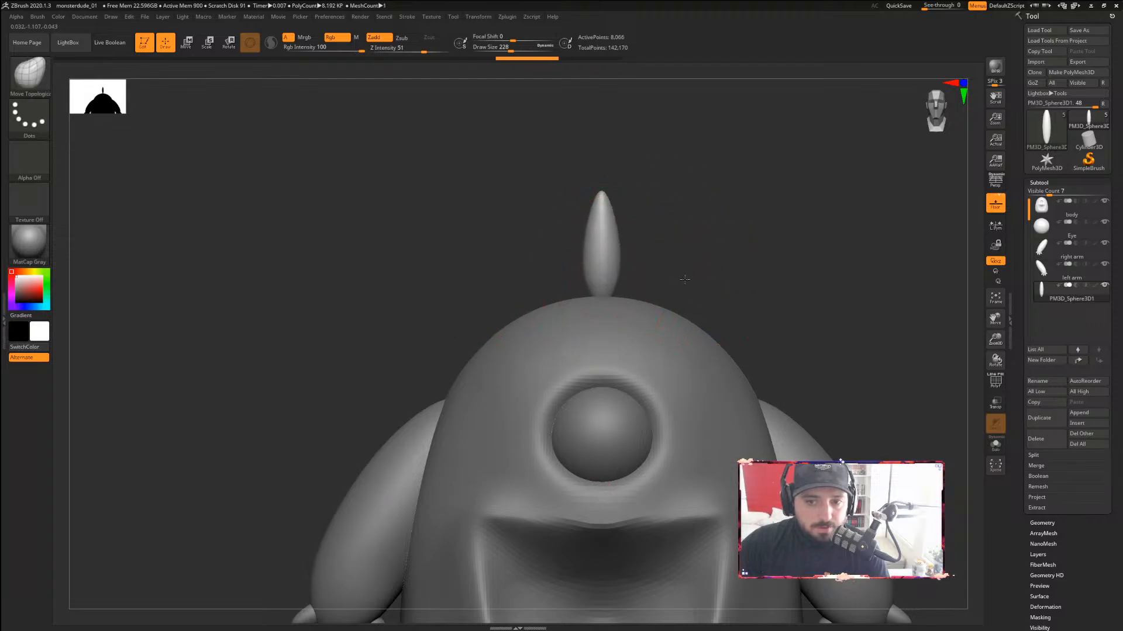
pyautogui.hotkey('ctrl', 'z')
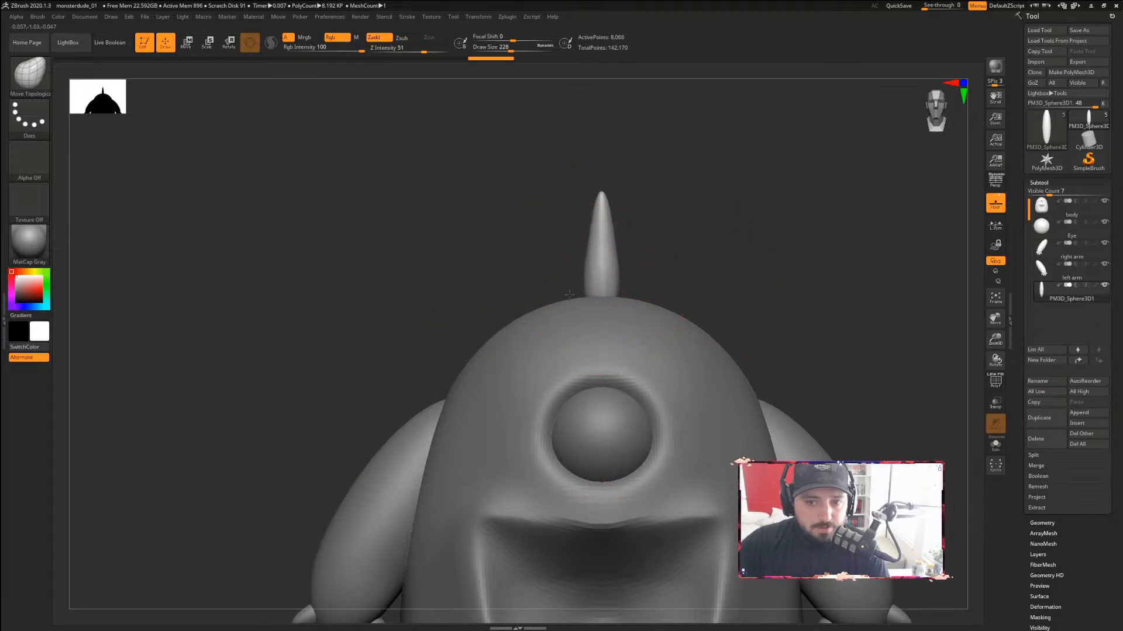
pyautogui.moveTo(569, 294)
pyautogui.mouseDown()
pyautogui.moveTo(560, 290)
pyautogui.moveTo(595, 272)
pyautogui.mouseUp()
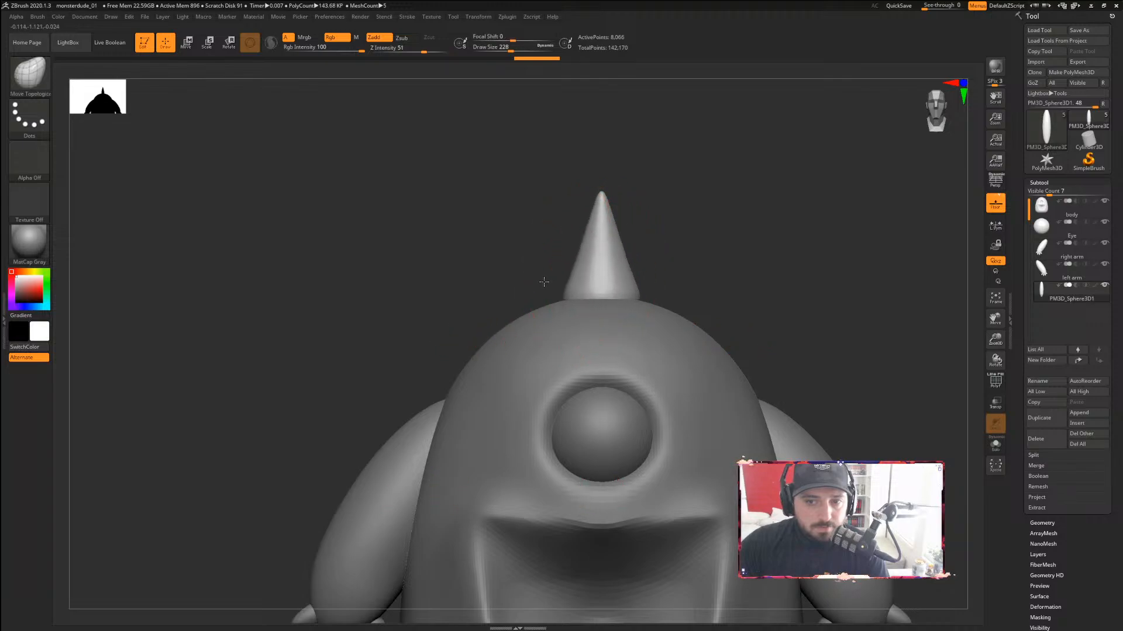
pyautogui.moveTo(543, 282); pyautogui.dragTo(565, 275)
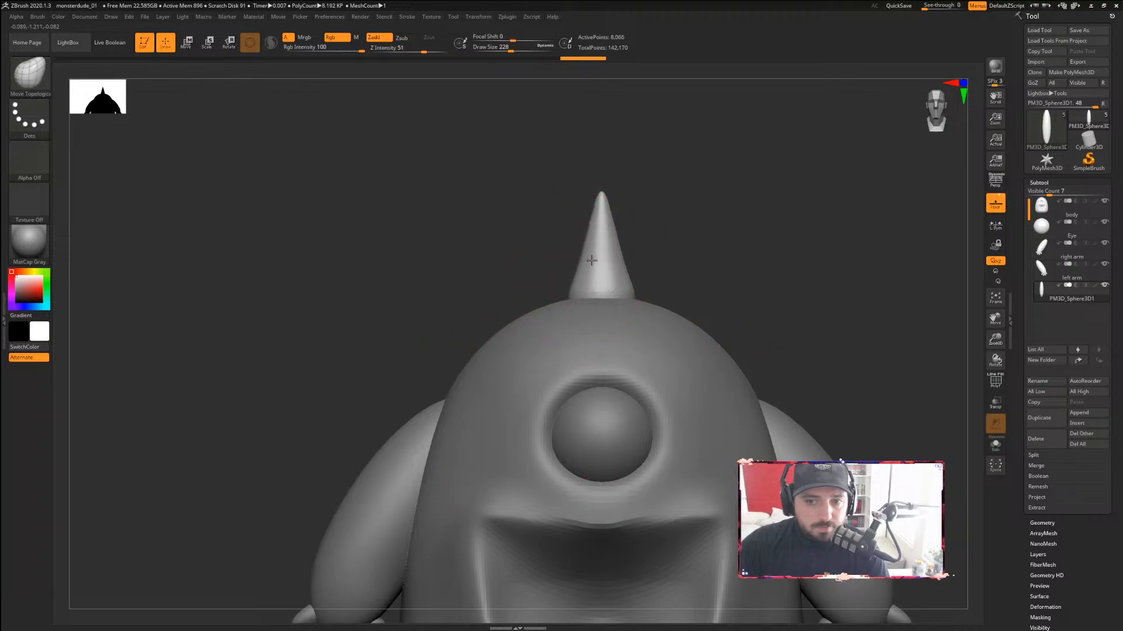
pyautogui.moveTo(591, 273)
pyautogui.keyDown('shift'); pyautogui.mouseDown()
pyautogui.moveTo(592, 289)
pyautogui.moveTo(591, 267)
pyautogui.mouseUp(); pyautogui.keyUp('shift')
# Scale the horn down uniformly and check how it sits on the head from the side and front
pyautogui.press('r')
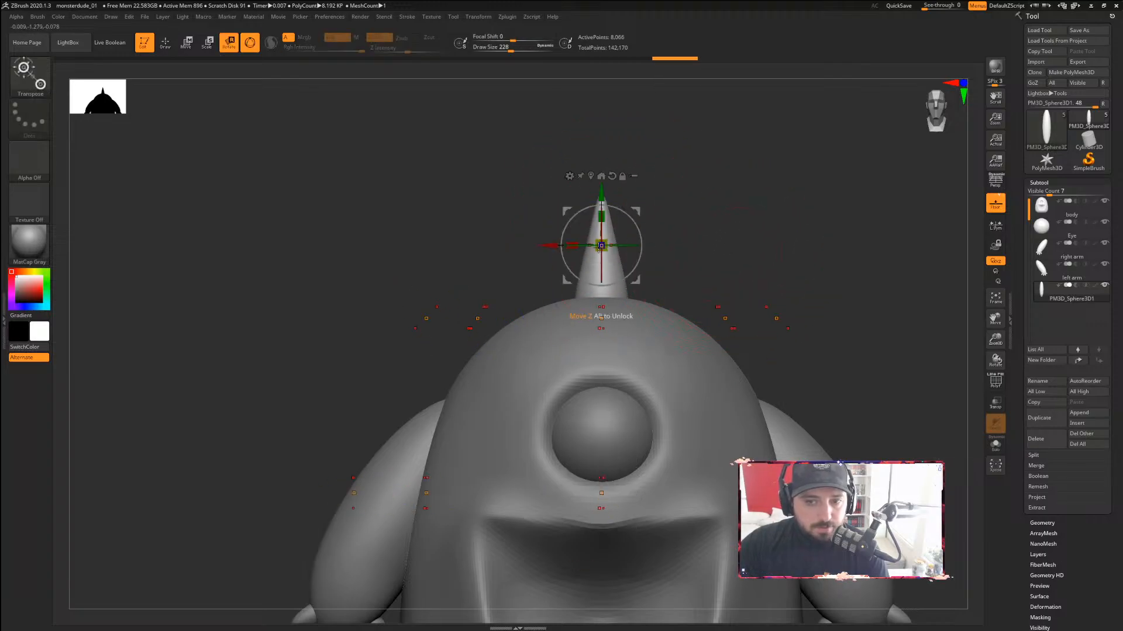
pyautogui.moveTo(608, 241); pyautogui.dragTo(602, 239)
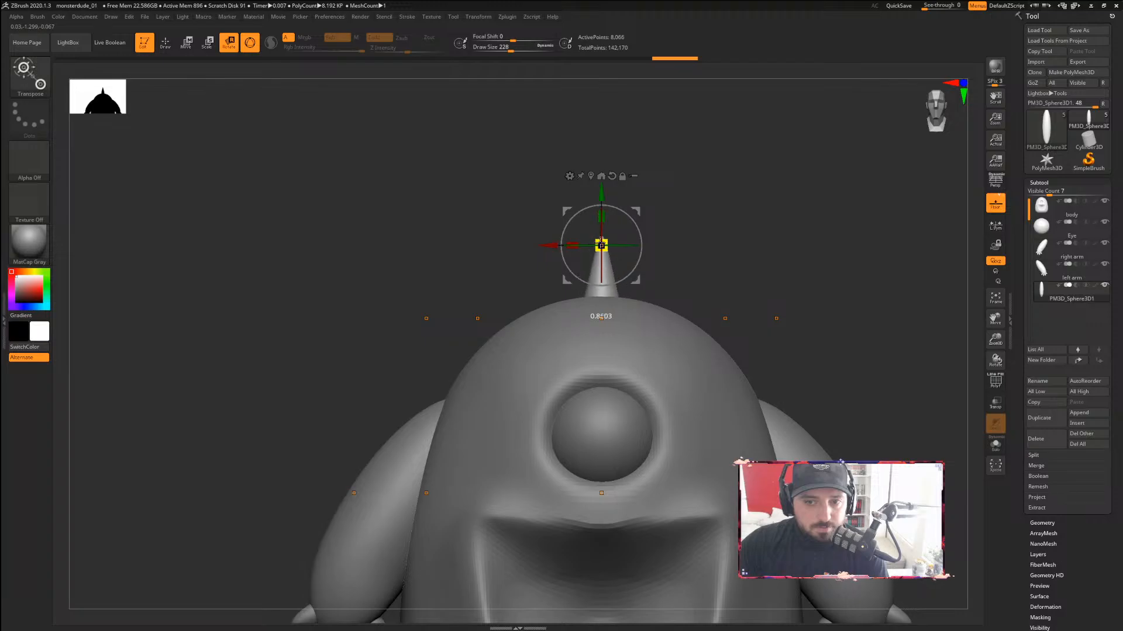
pyautogui.moveTo(655, 272); pyautogui.dragTo(730, 275)
pyautogui.press('q')
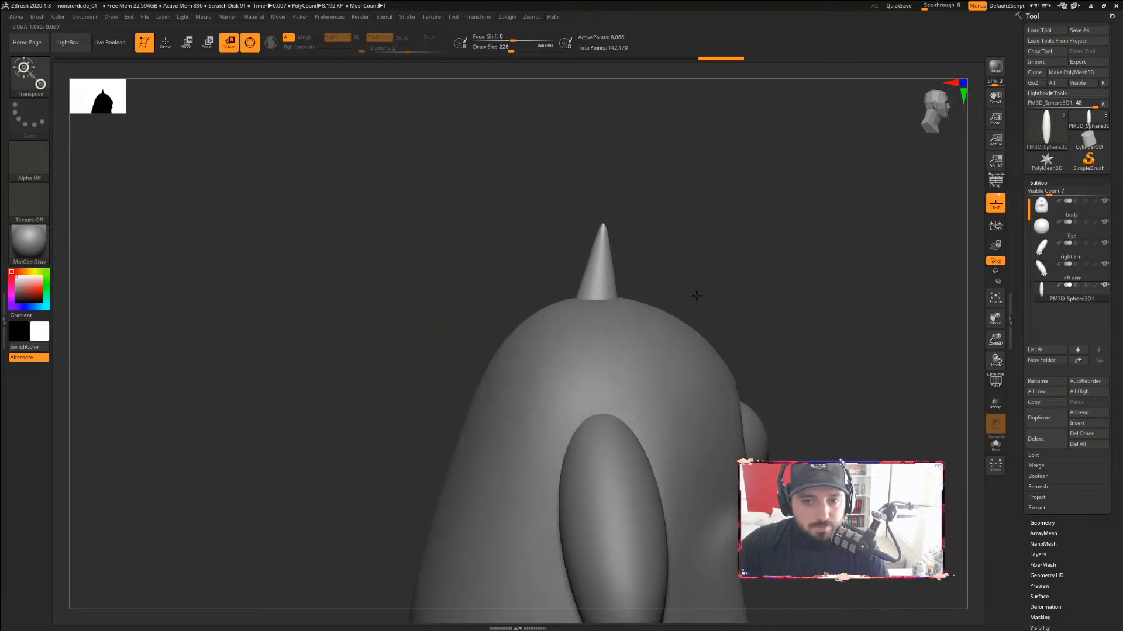
pyautogui.moveTo(745, 260); pyautogui.dragTo(677, 263)
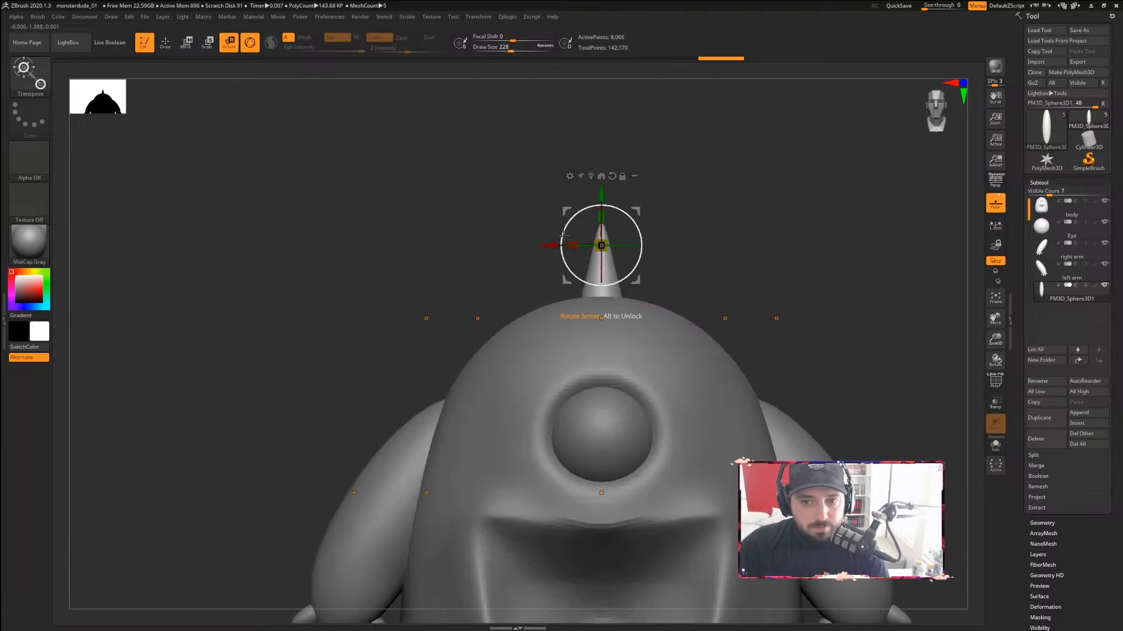
pyautogui.moveTo(549, 245); pyautogui.dragTo(479, 245)
pyautogui.hotkey('ctrl', 'z')
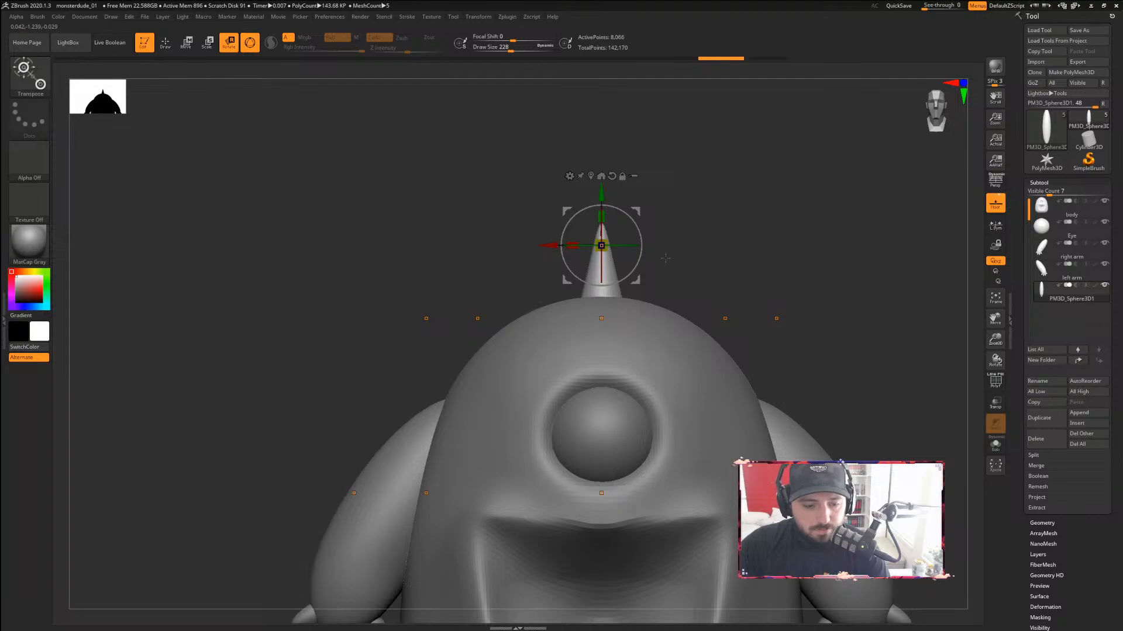
# Move the horn to the viewer's left side of the head and tilt it outward, with its base embedded in the surface
pyautogui.press('w')
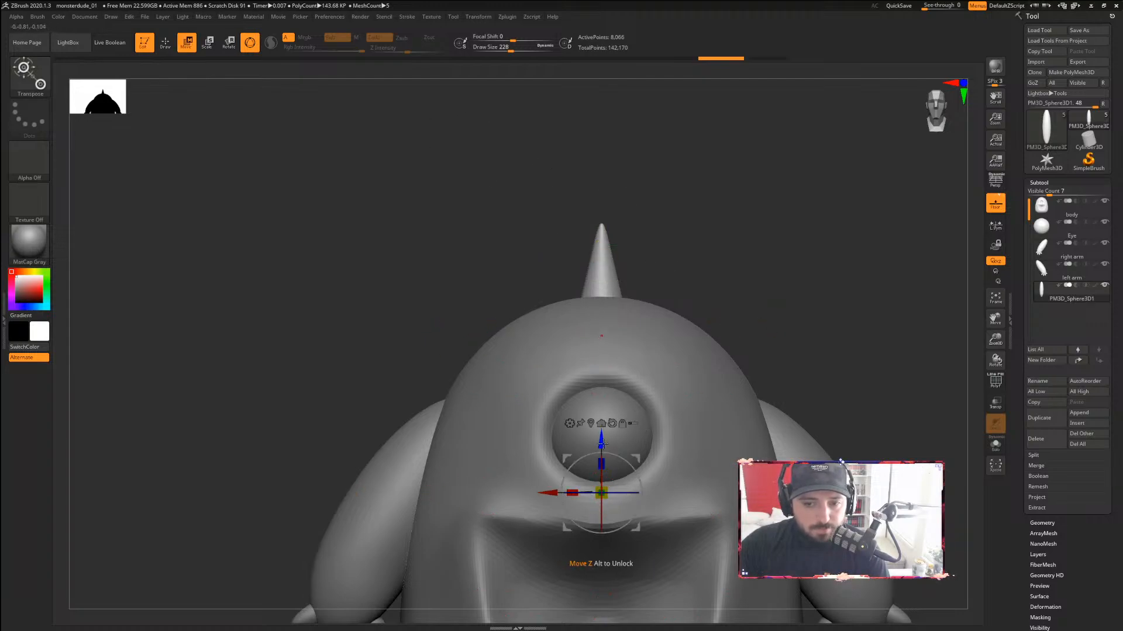
pyautogui.moveTo(602, 443); pyautogui.dragTo(545, 489)
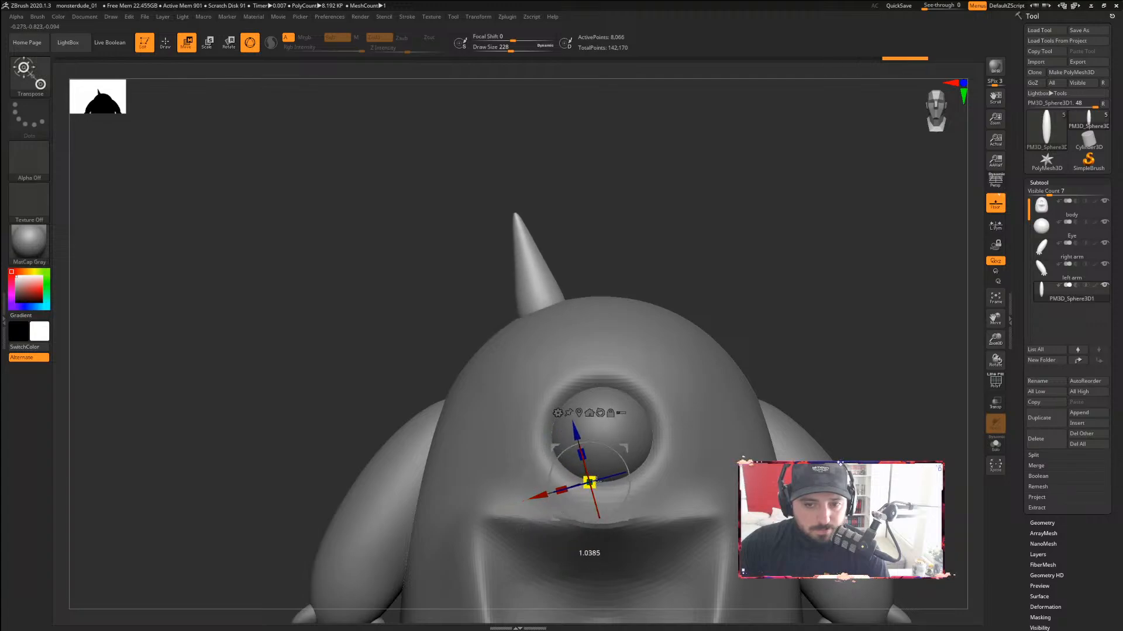
pyautogui.moveTo(579, 427); pyautogui.dragTo(582, 439)
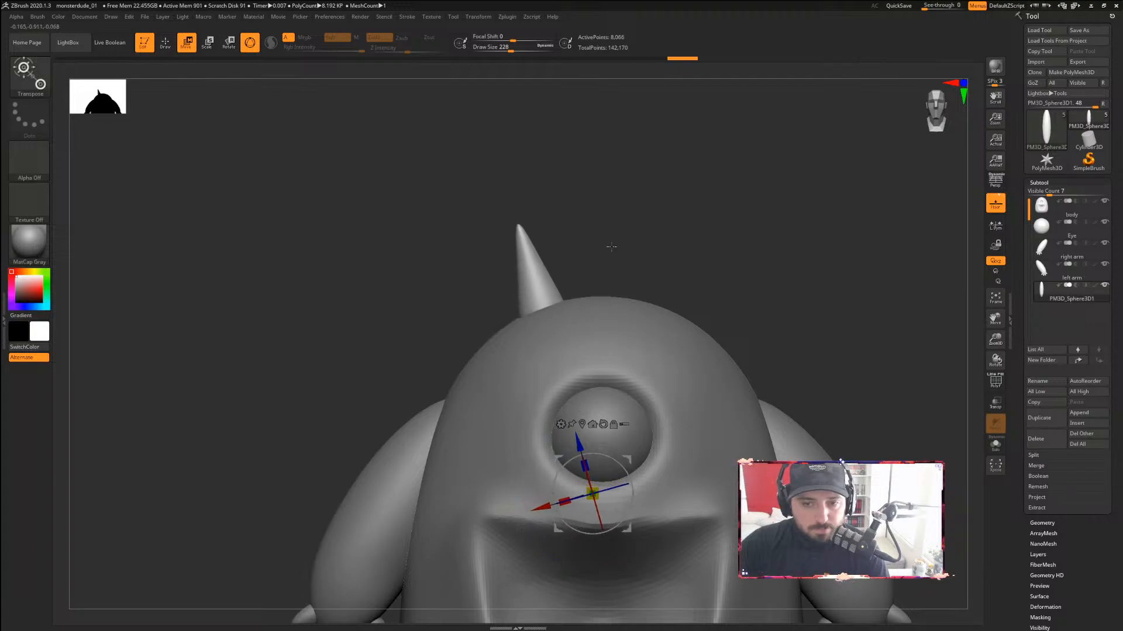
pyautogui.moveTo(611, 246)
pyautogui.mouseDown()
pyautogui.moveTo(659, 245)
pyautogui.moveTo(682, 260)
pyautogui.moveTo(609, 251)
pyautogui.mouseUp()
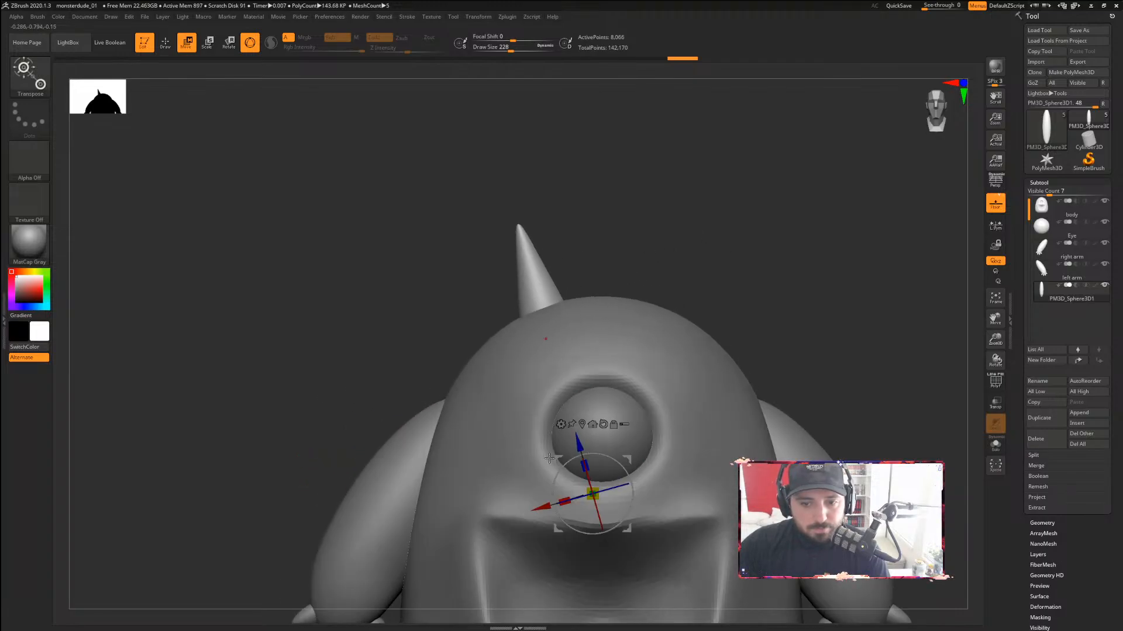
pyautogui.moveTo(541, 507); pyautogui.dragTo(532, 509)
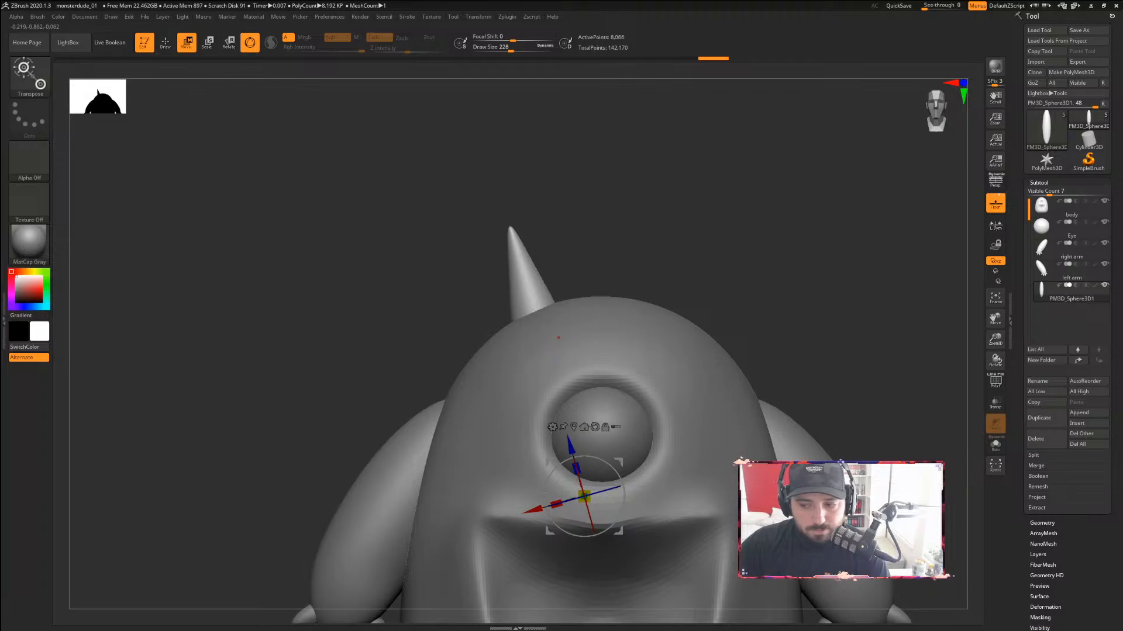
# Switch to the browser to compare the horn with the example characters, and return to the sculpt in ZBrush
pyautogui.hotkey('alt', 'Tab')
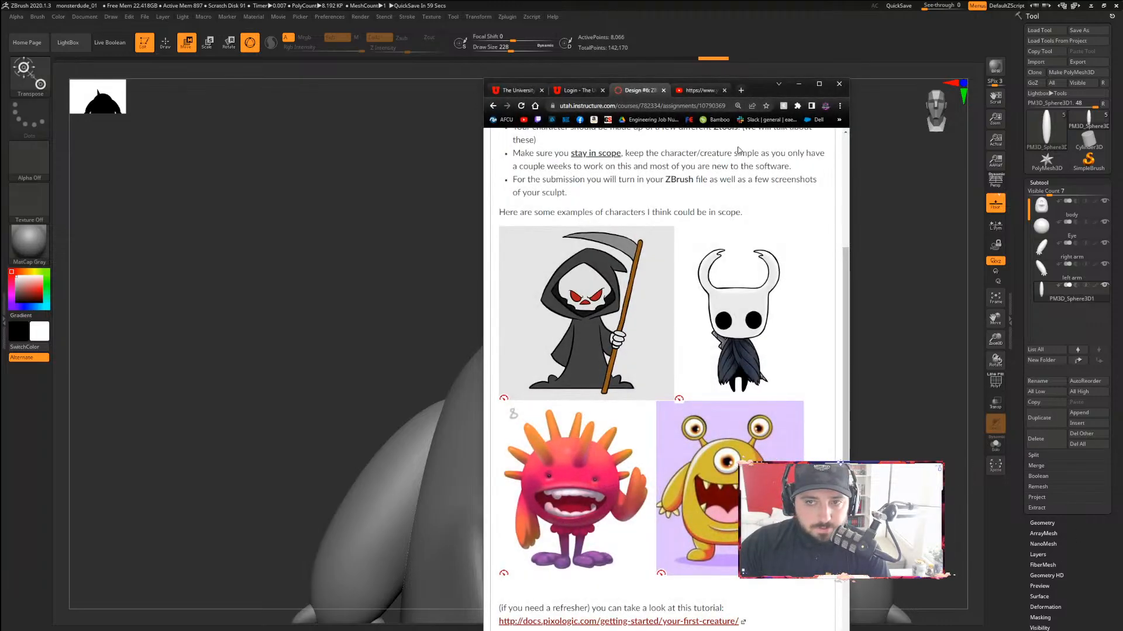
pyautogui.moveTo(757, 84); pyautogui.dragTo(283, 92)
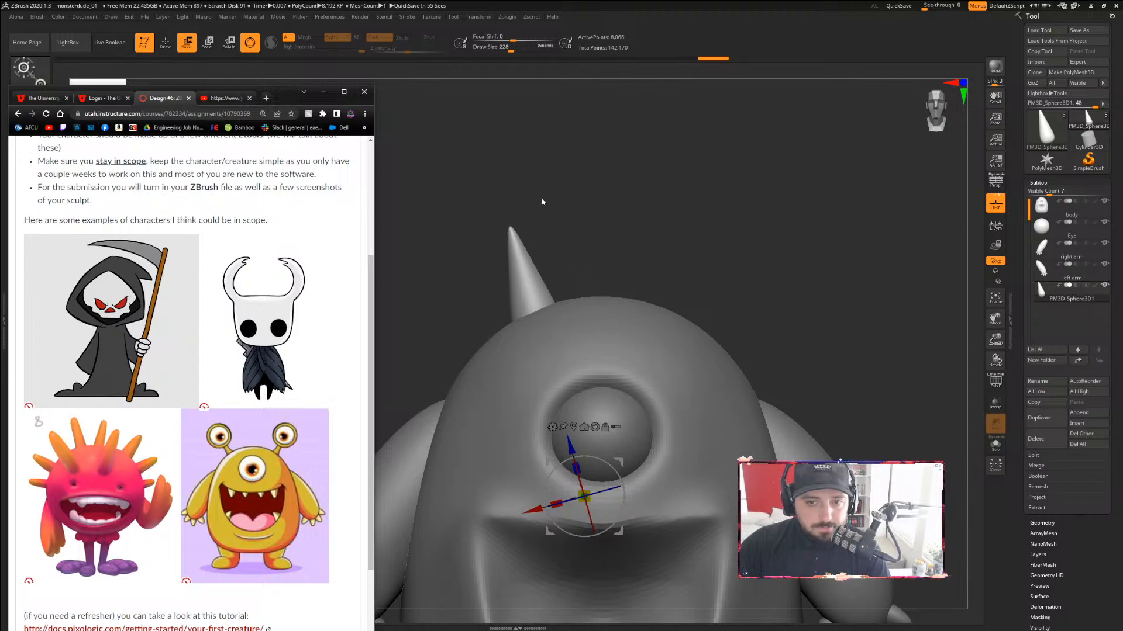
pyautogui.click(517, 262)
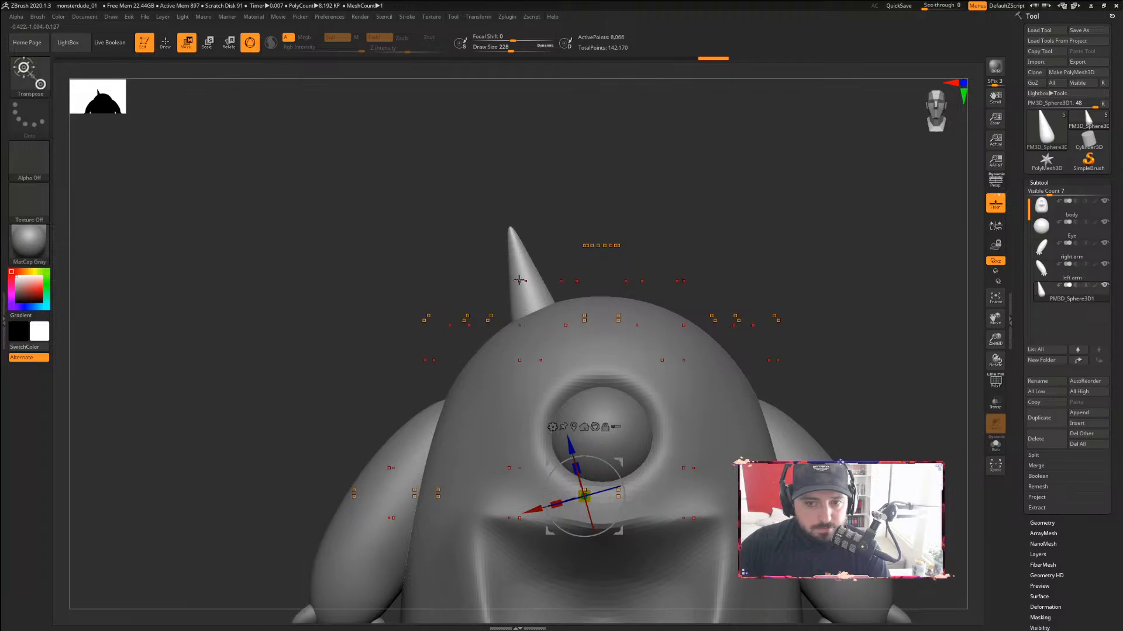
# Switch to the Move Topological brush at draw size 64 and inspect the horn's shape from the side and front
pyautogui.press('q')
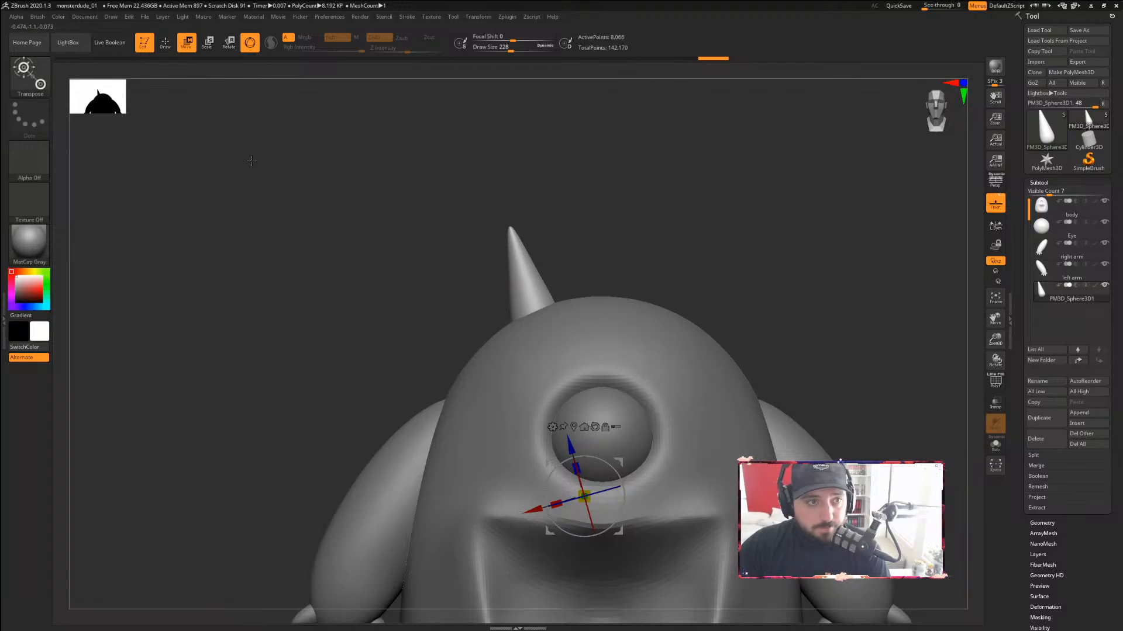
pyautogui.press('b')
pyautogui.press('m')
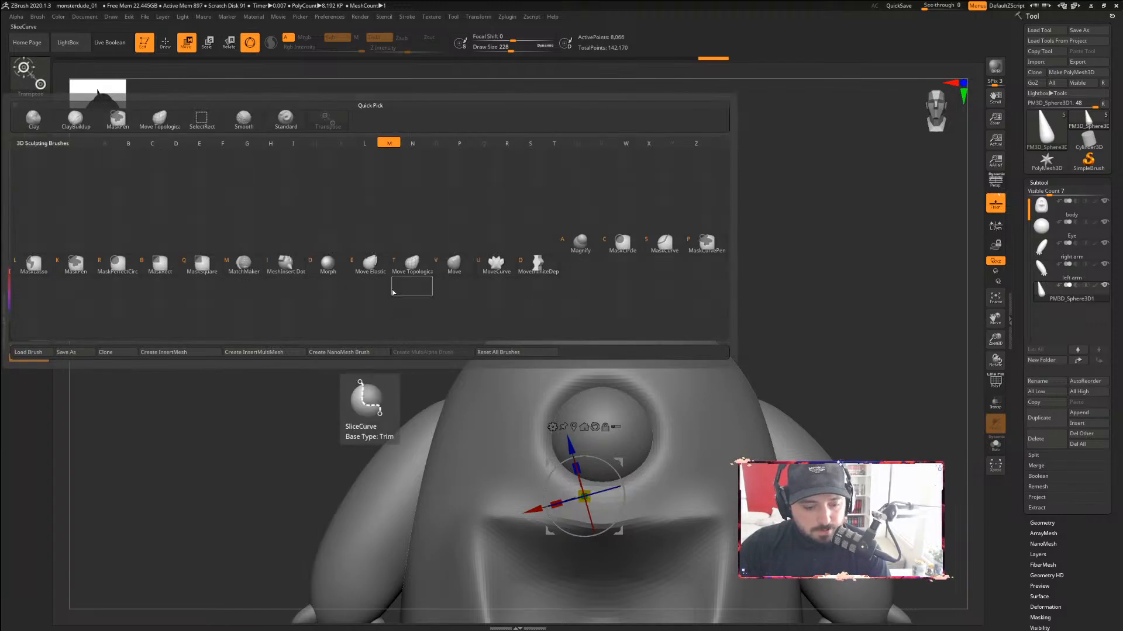
pyautogui.press('t')
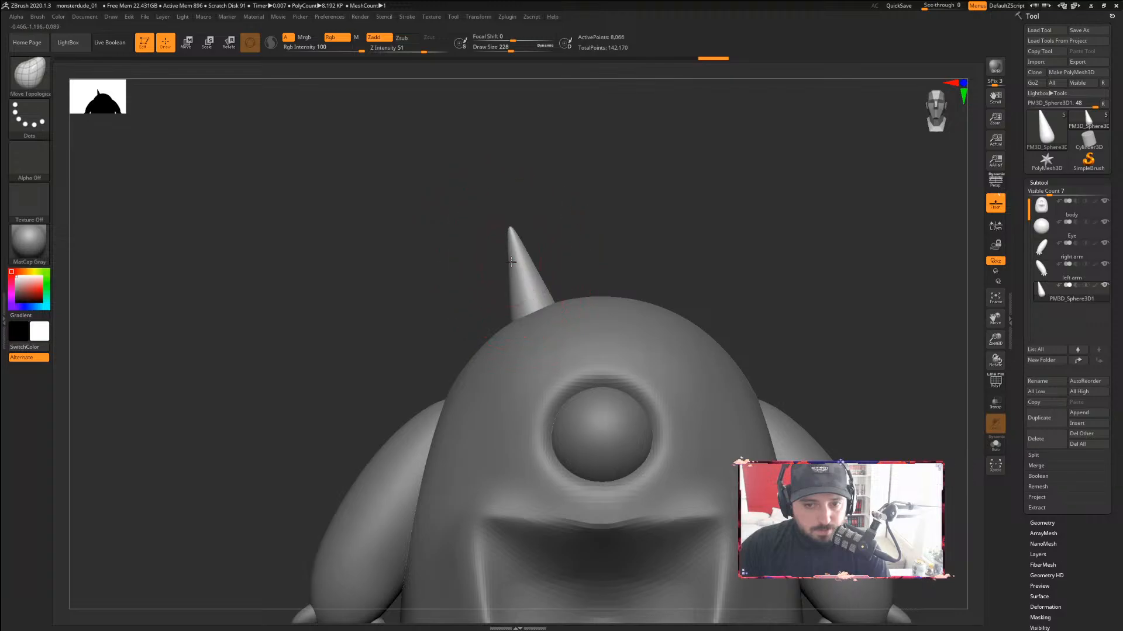
pyautogui.press('[')
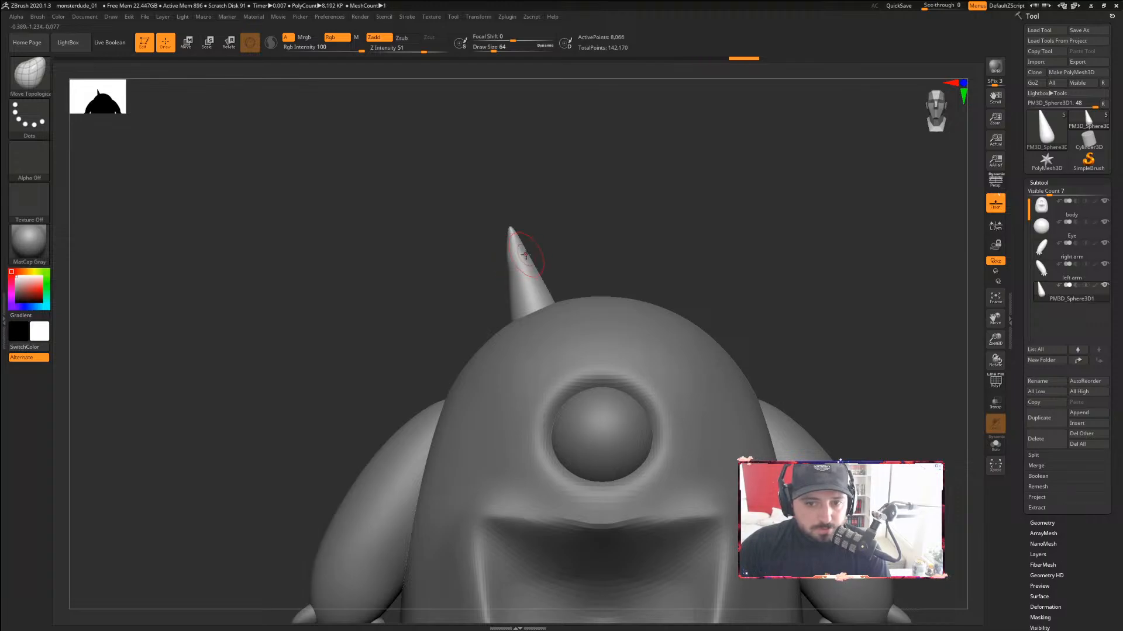
pyautogui.moveTo(544, 245)
pyautogui.mouseDown(button='right')
pyautogui.moveTo(576, 243)
pyautogui.moveTo(523, 246)
pyautogui.mouseUp(button='right')
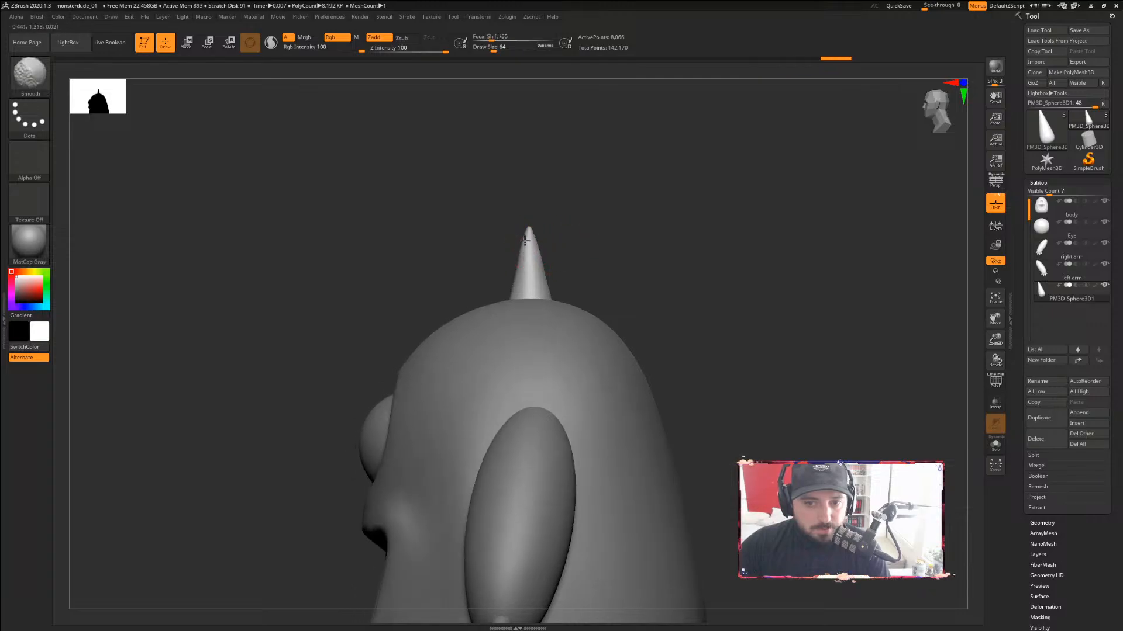
pyautogui.keyDown('shift'); pyautogui.moveTo(596, 228); pyautogui.dragTo(625, 232, button='right'); pyautogui.keyUp('shift')
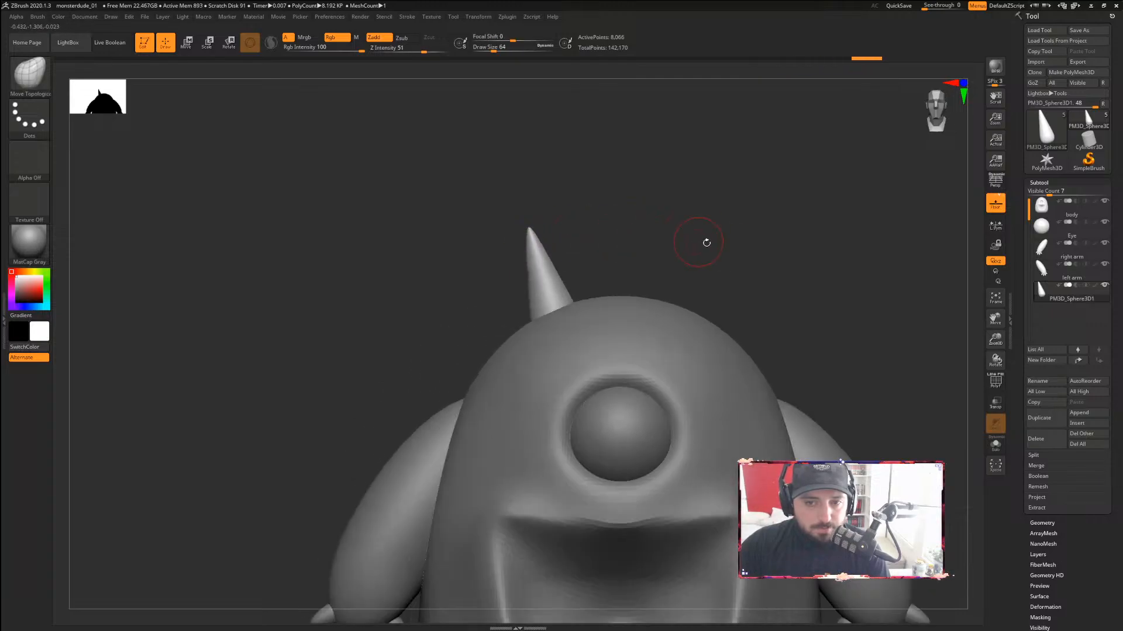
# Append a Sphere3D as a new subtool and make it the active subtool
pyautogui.click(1094, 419)
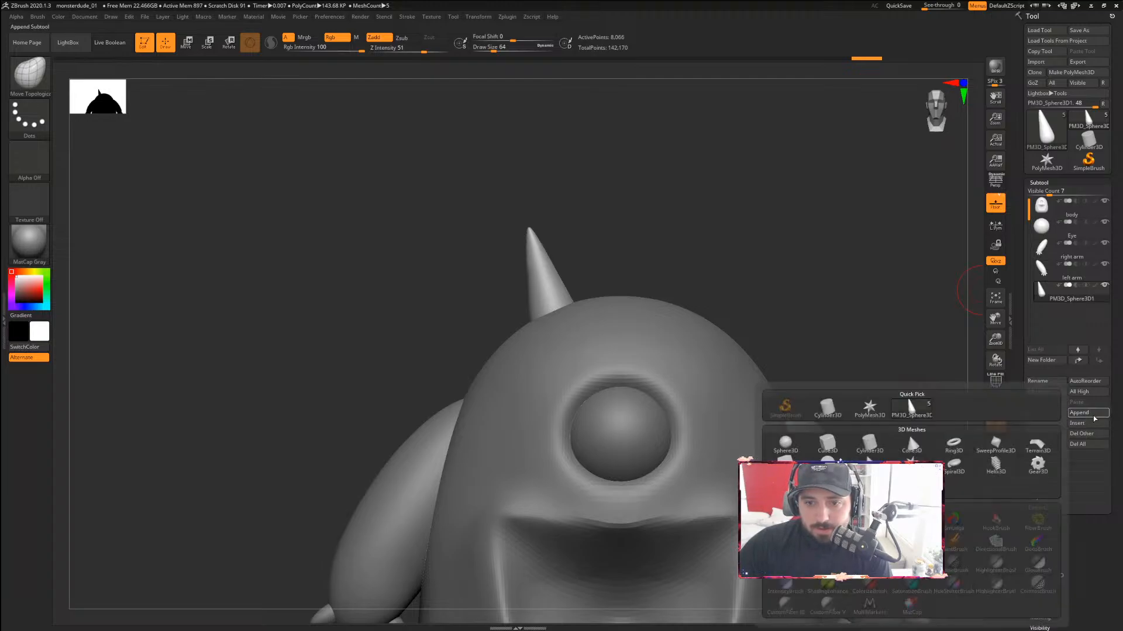
pyautogui.click(1085, 413)
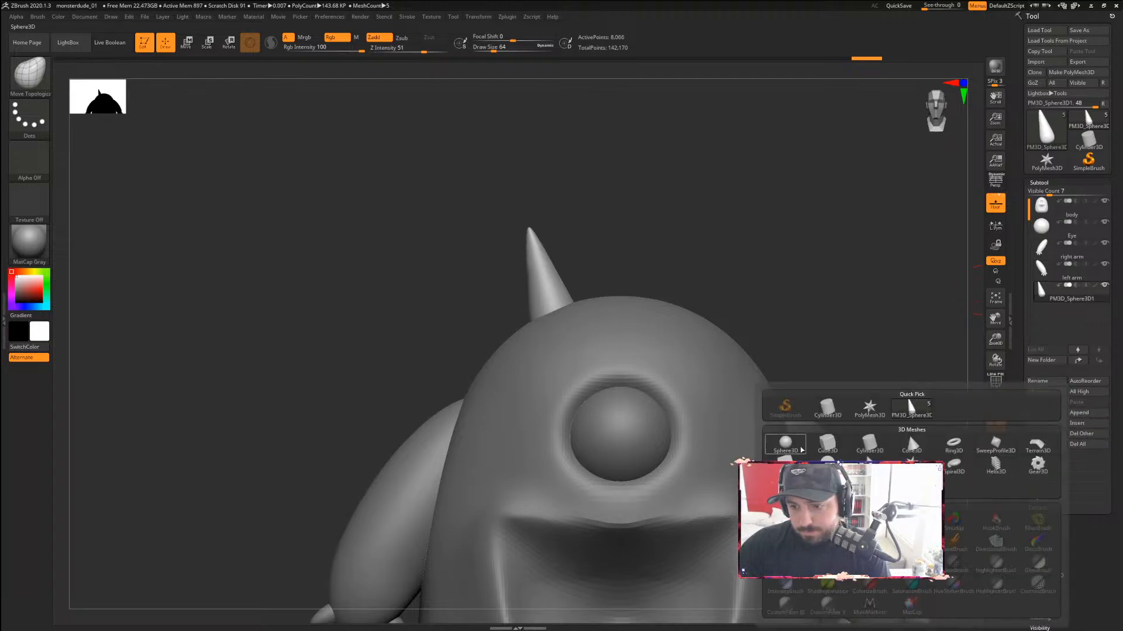
pyautogui.click(785, 444)
pyautogui.click(1051, 313)
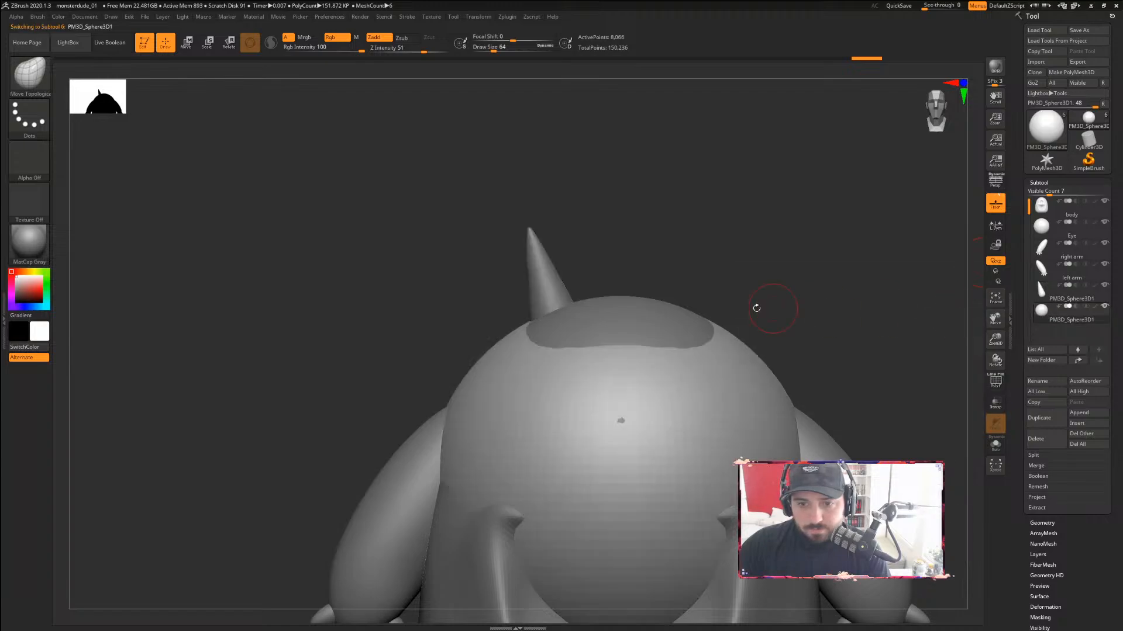
# Raise the new sphere above the head, scale it down to a small ball, and shift it over the horn
pyautogui.press('w')
pyautogui.moveTo(622, 433); pyautogui.dragTo(621, 117)
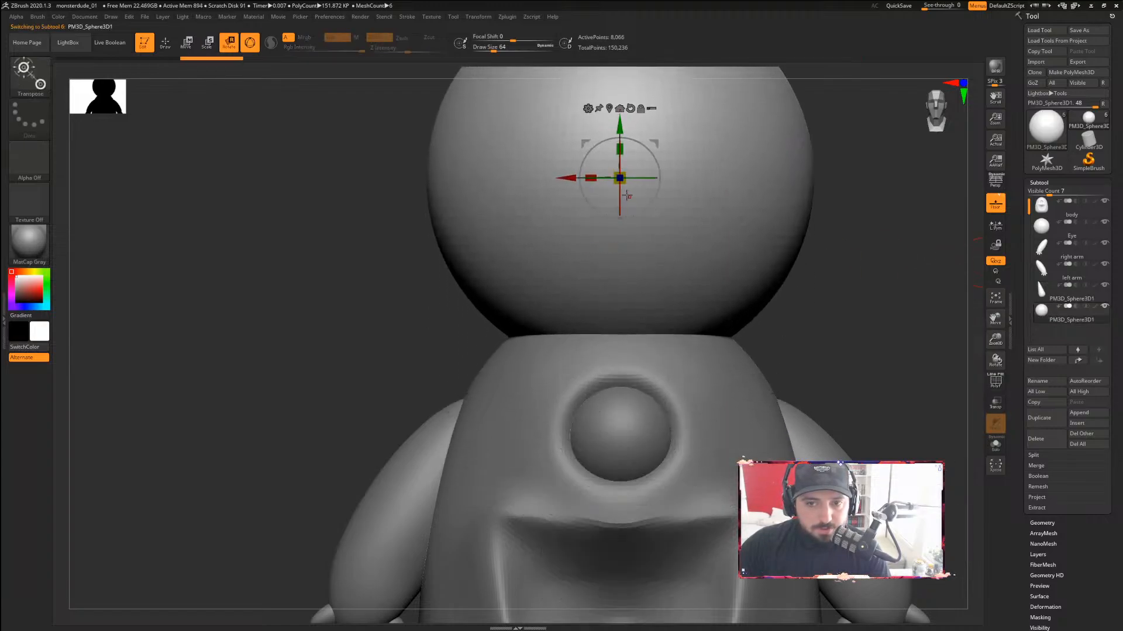
pyautogui.press('r')
pyautogui.moveTo(624, 174); pyautogui.dragTo(448, 182)
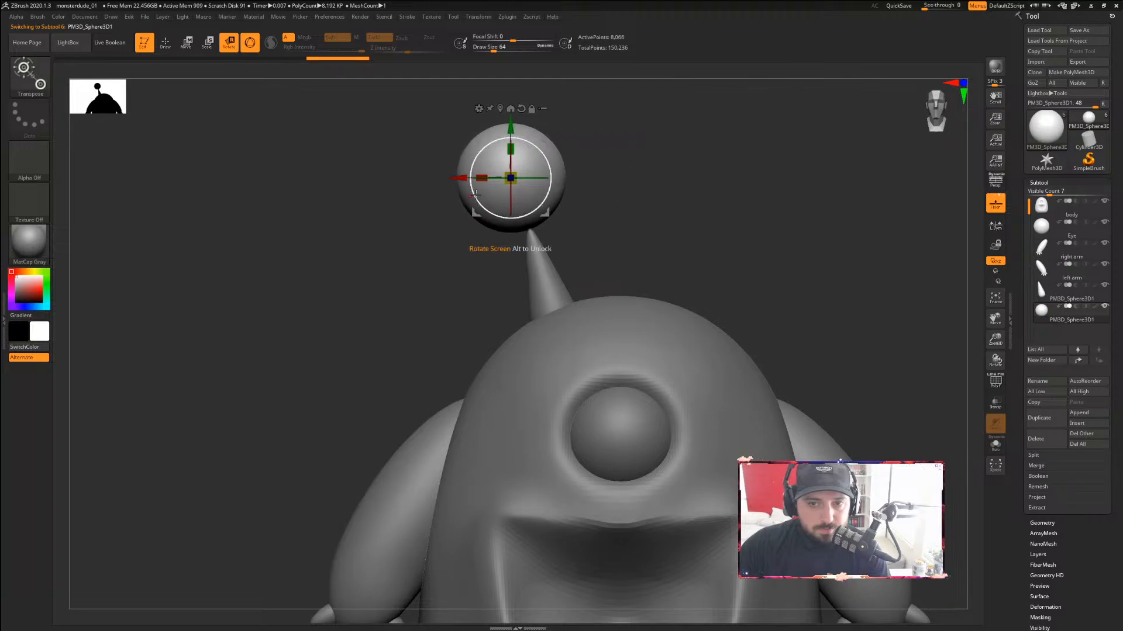
# Lower the ball onto the horn's tip and shift it sideways to line up with the horn
pyautogui.moveTo(510, 130); pyautogui.dragTo(516, 167)
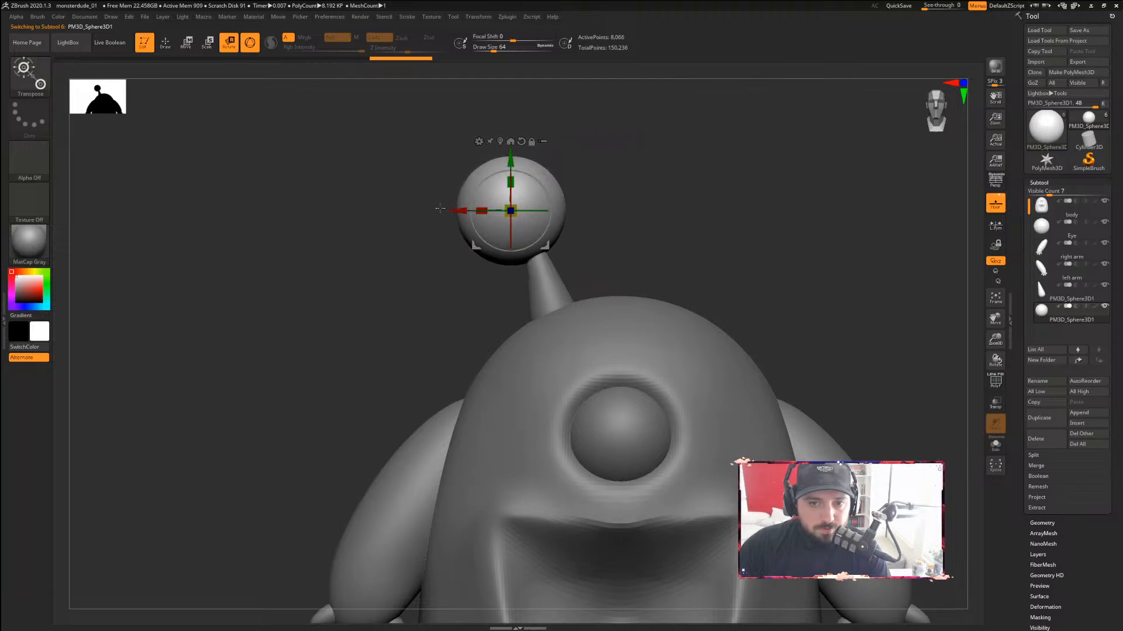
pyautogui.moveTo(458, 211); pyautogui.dragTo(469, 213)
pyautogui.moveTo(526, 159); pyautogui.dragTo(526, 162)
pyautogui.moveTo(478, 212); pyautogui.dragTo(477, 211)
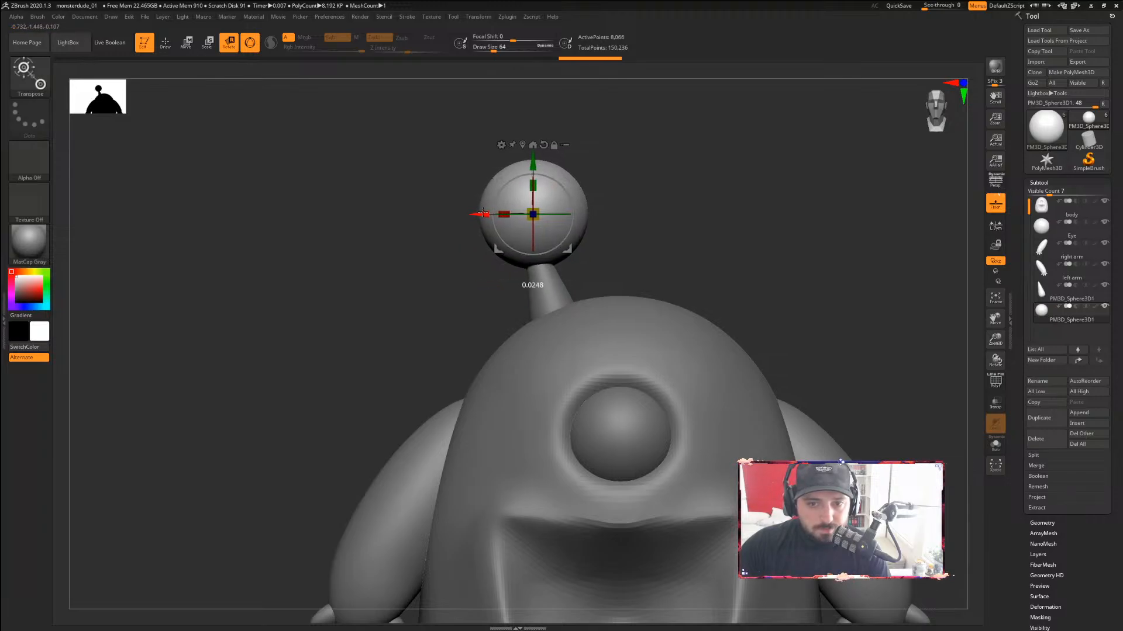
pyautogui.moveTo(529, 171); pyautogui.dragTo(529, 173)
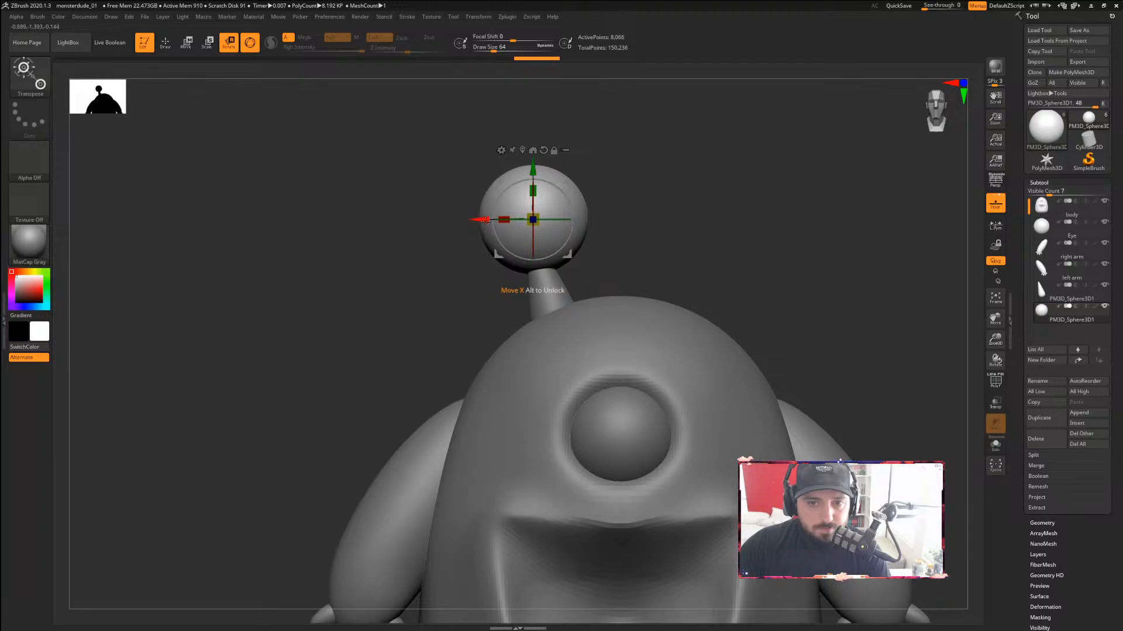
# Tilt the ball about 14 degrees to follow the horn's lean, fine-tune its position, and check the alignment from the side
pyautogui.moveTo(481, 221); pyautogui.dragTo(480, 221)
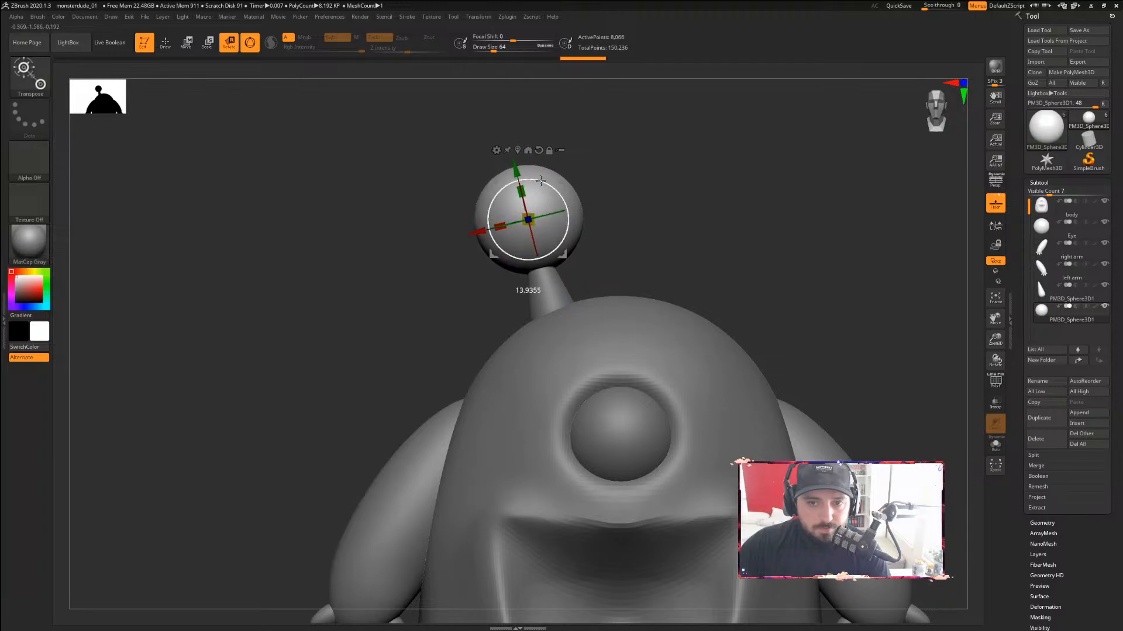
pyautogui.moveTo(541, 181); pyautogui.dragTo(543, 182)
pyautogui.moveTo(479, 227); pyautogui.dragTo(476, 228)
pyautogui.moveTo(514, 166); pyautogui.dragTo(514, 164)
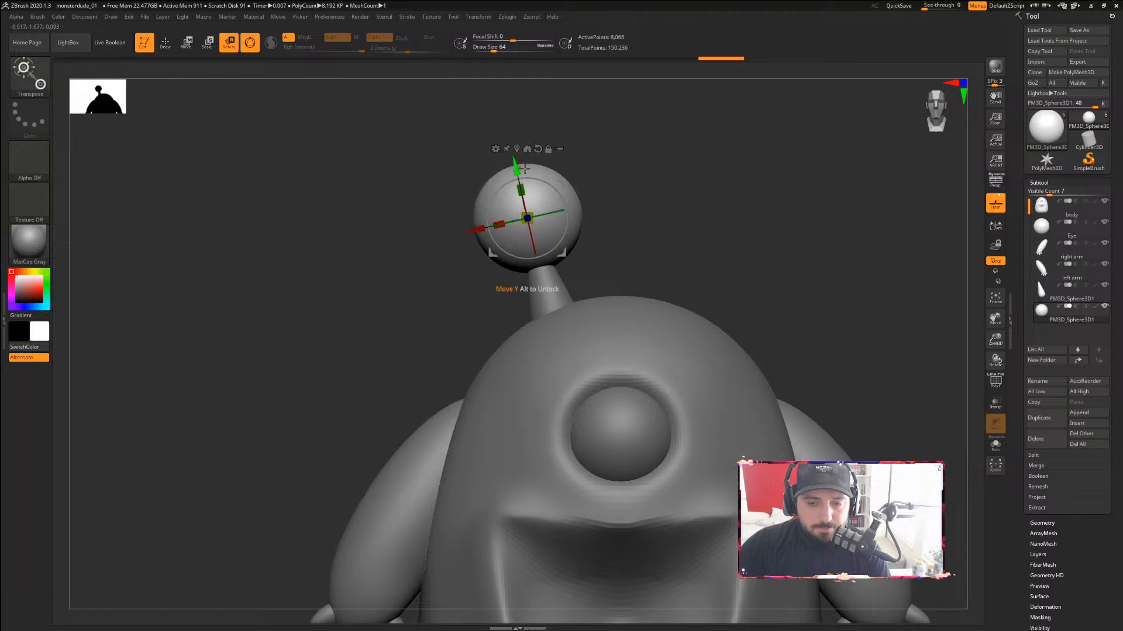
pyautogui.moveTo(654, 223); pyautogui.dragTo(690, 224)
pyautogui.moveTo(580, 218); pyautogui.dragTo(592, 219)
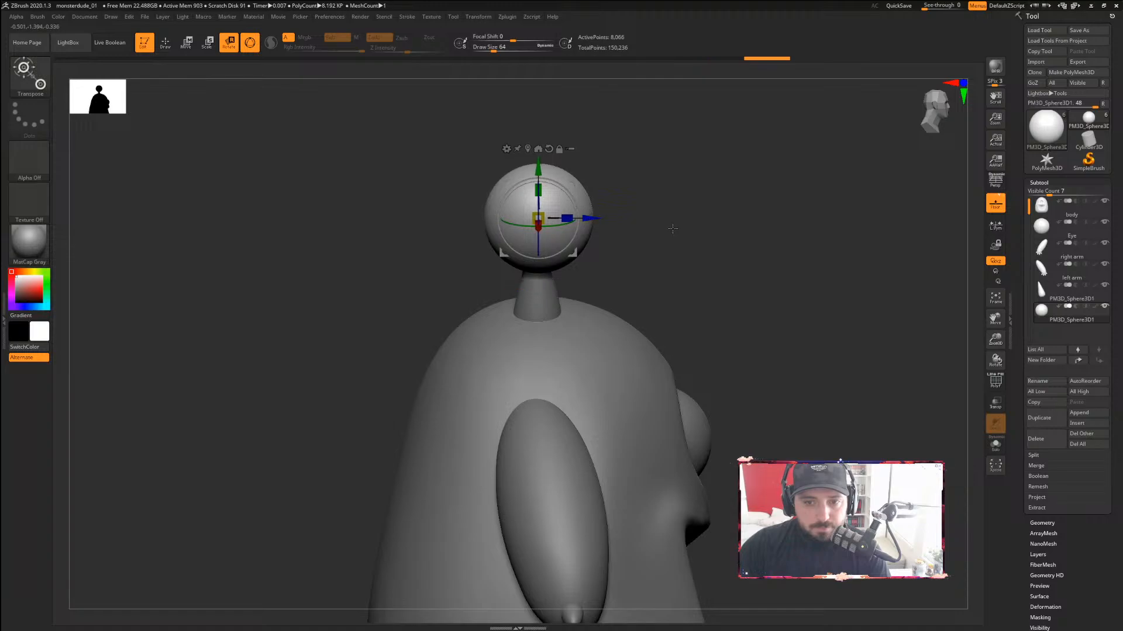
# Enlarge the ball slightly, nudge it to stay seated on the horn's tip, and check its proportions against the whole monster
pyautogui.moveTo(695, 218); pyautogui.dragTo(602, 176)
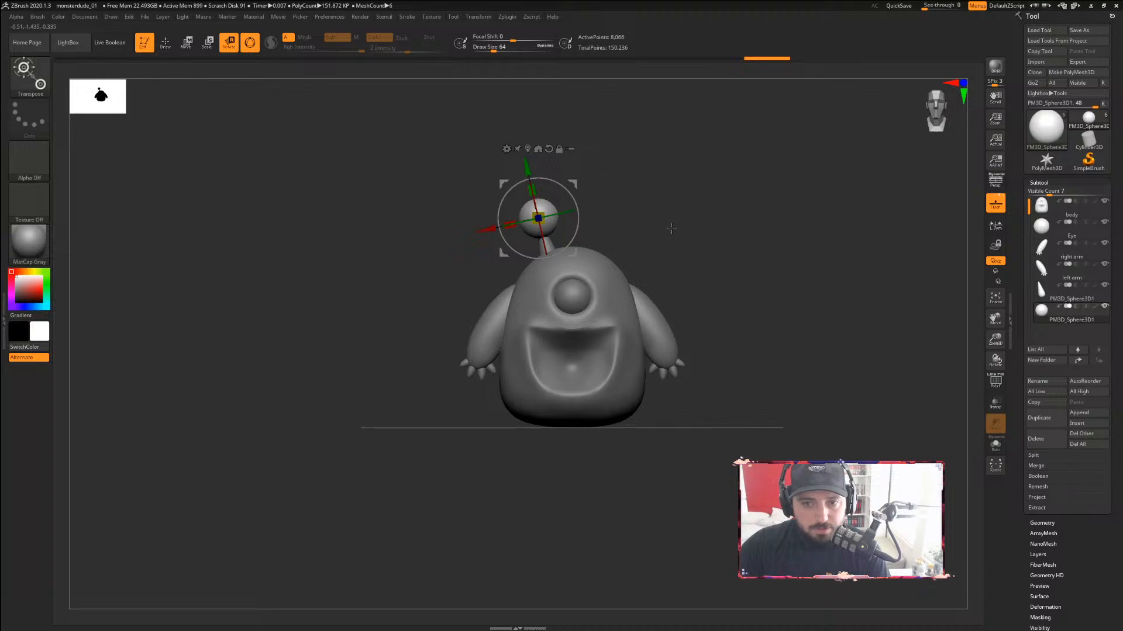
pyautogui.moveTo(672, 229); pyautogui.dragTo(777, 290)
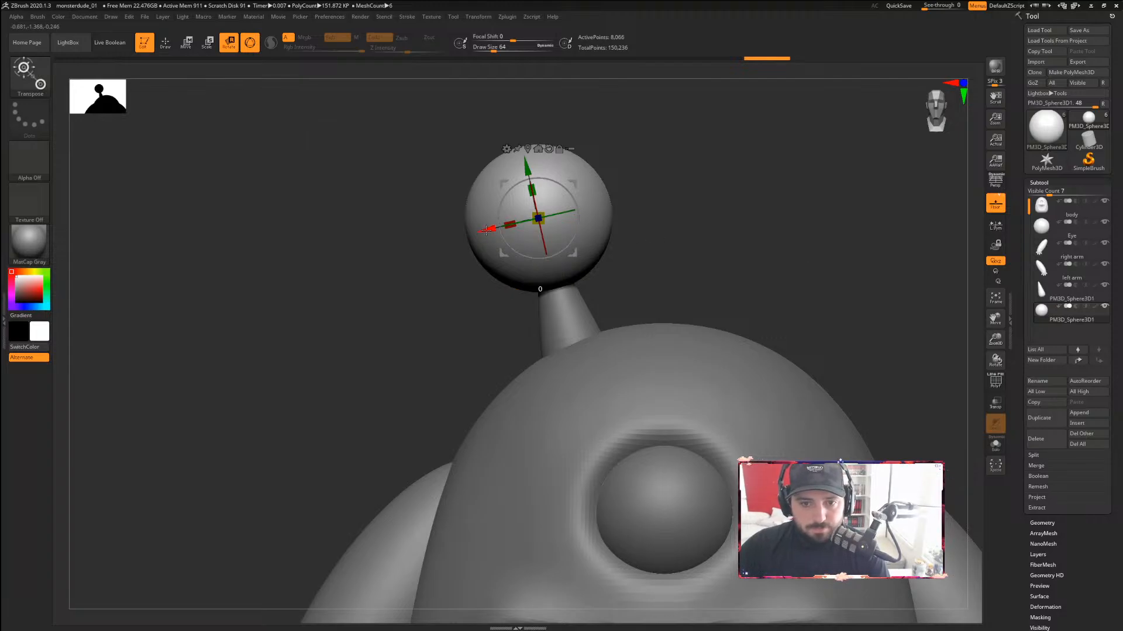
pyautogui.moveTo(490, 231); pyautogui.dragTo(527, 157)
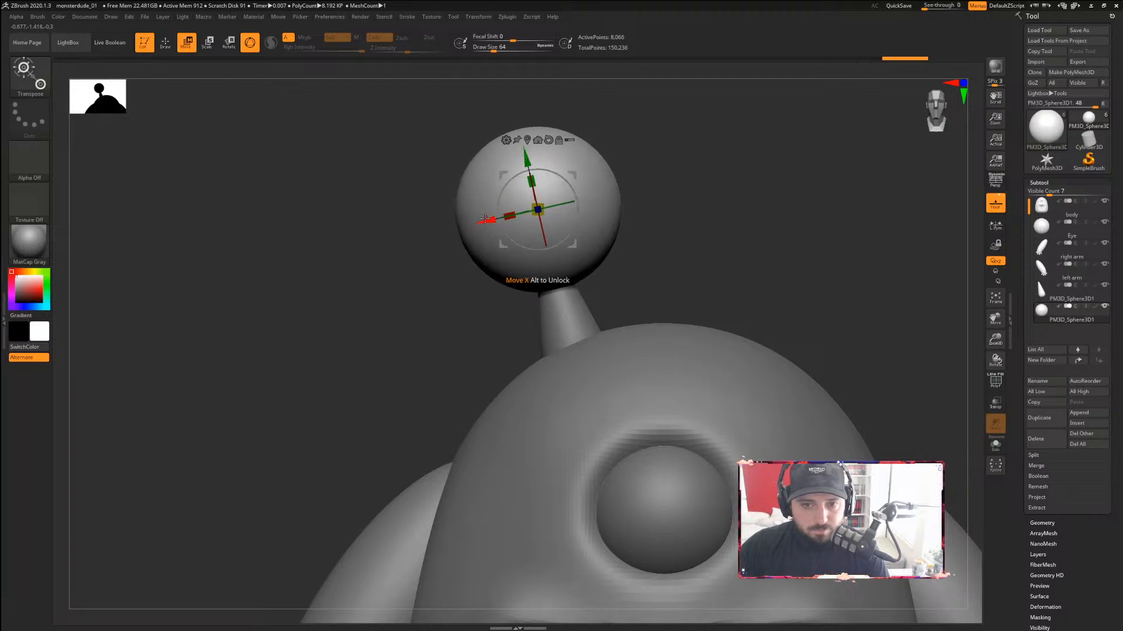
pyautogui.moveTo(486, 220); pyautogui.dragTo(483, 220)
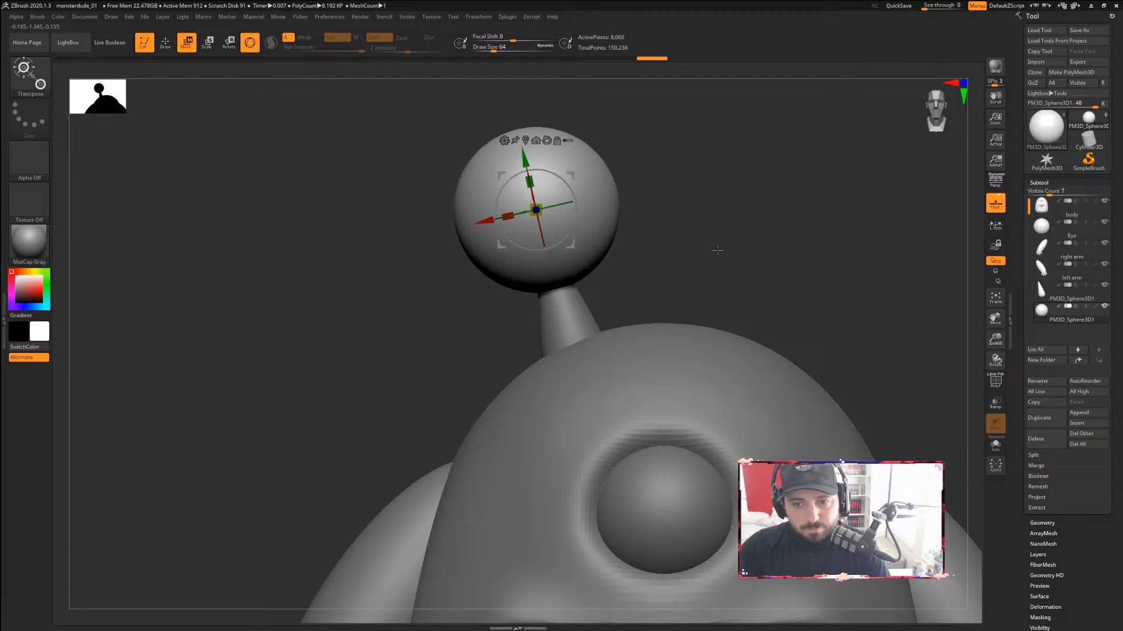
pyautogui.moveTo(720, 235)
pyautogui.keyDown('alt'); pyautogui.mouseDown()
pyautogui.moveTo(624, 205)
pyautogui.moveTo(717, 220)
pyautogui.moveTo(689, 219)
pyautogui.moveTo(702, 226)
pyautogui.mouseUp(); pyautogui.keyUp('alt')
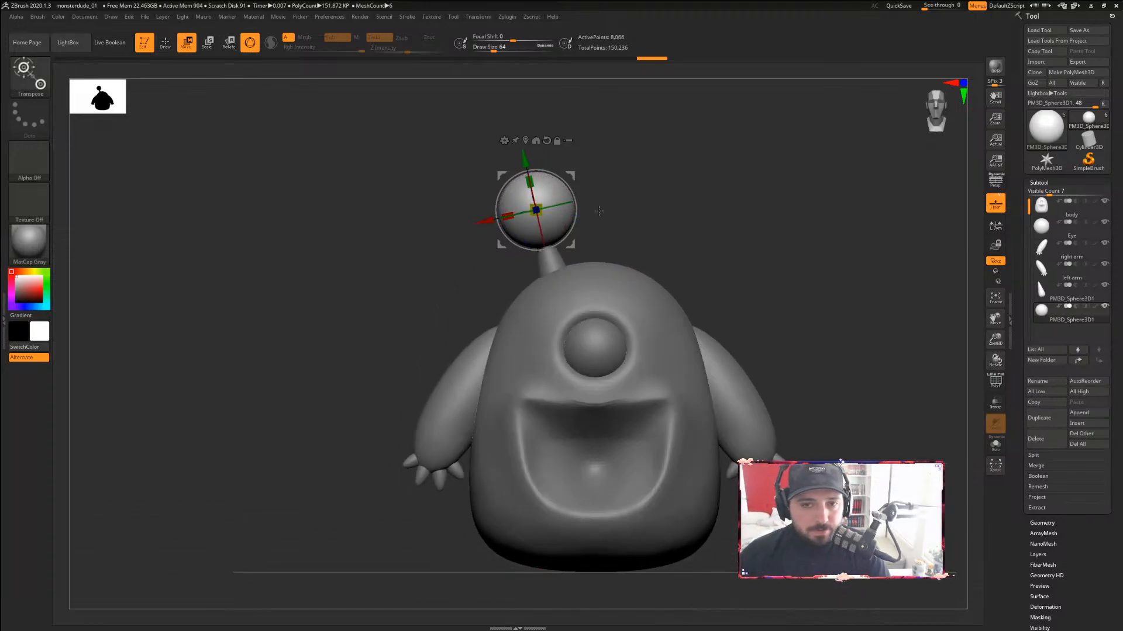
# Set up the Standard brush with a DragRect stroke and the round Alpha 14
pyautogui.click(162, 43)
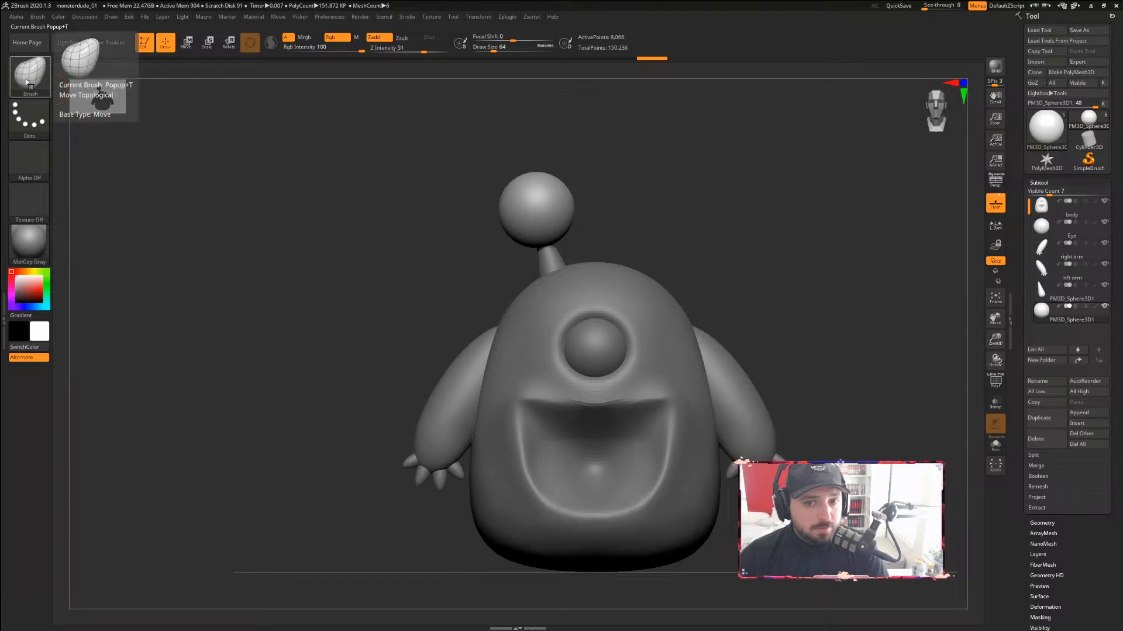
pyautogui.click(33, 82)
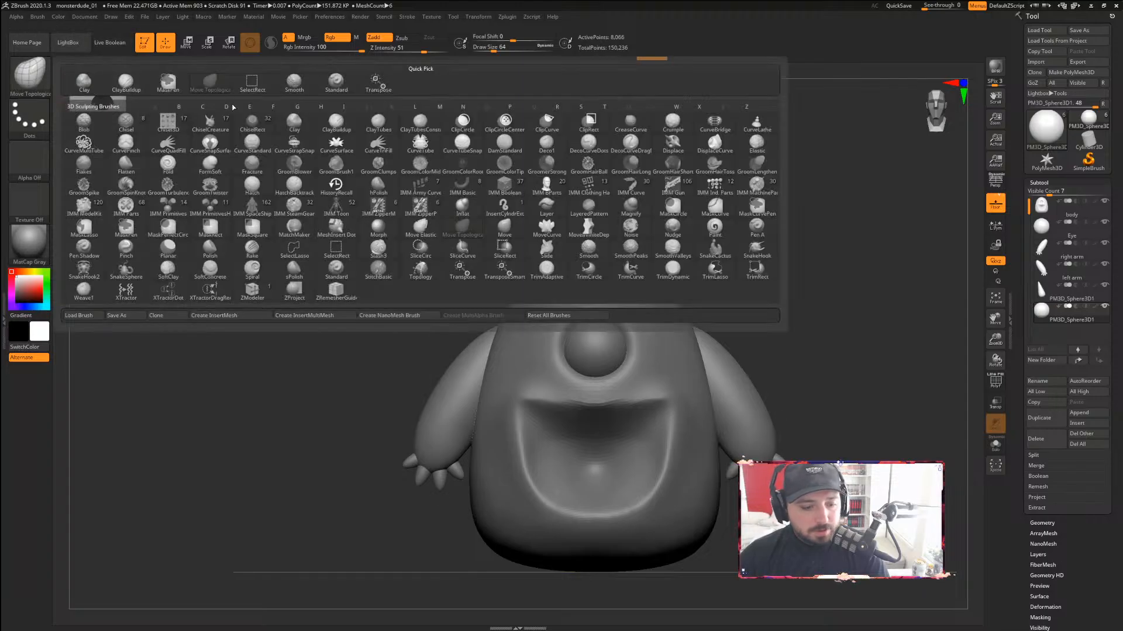
pyautogui.press('s')
pyautogui.press('t')
pyautogui.click(37, 120)
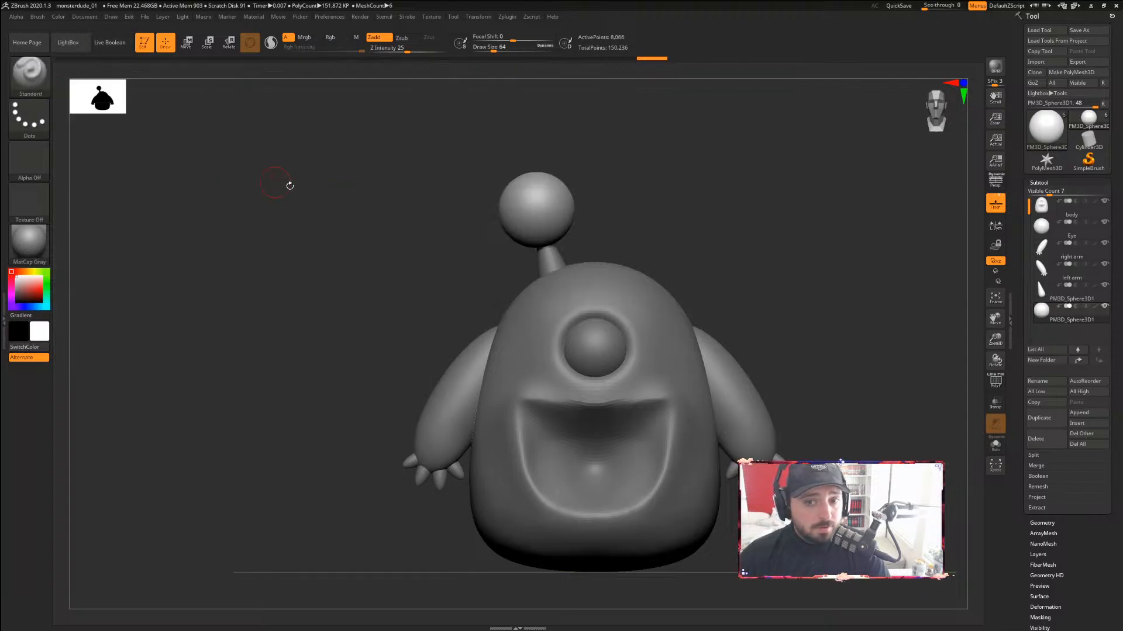
pyautogui.click(29, 117)
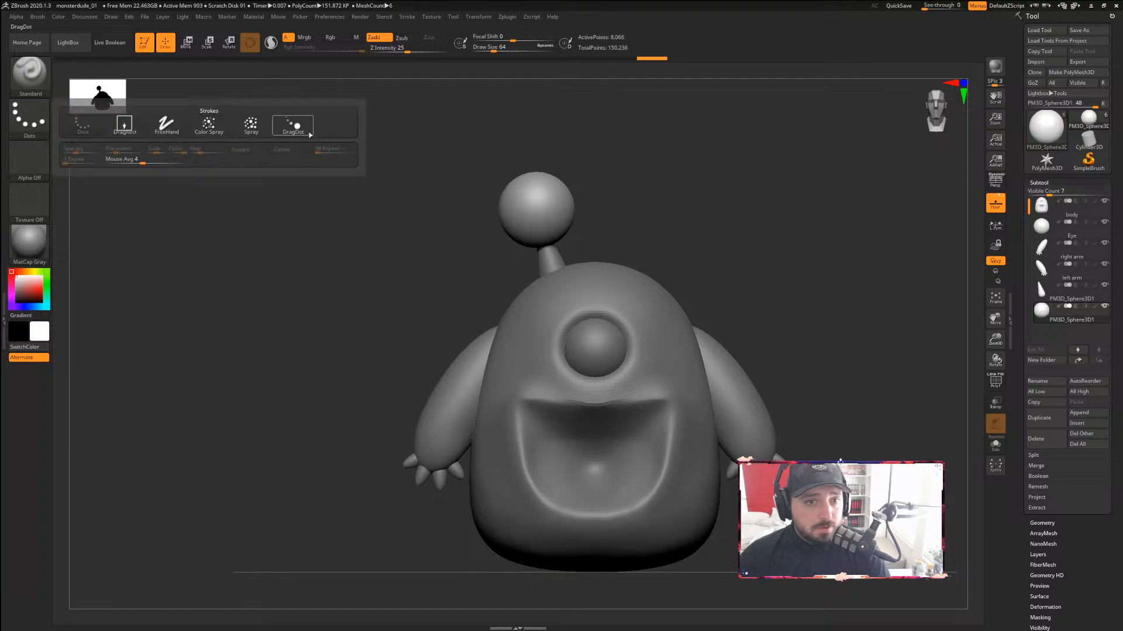
pyautogui.click(123, 124)
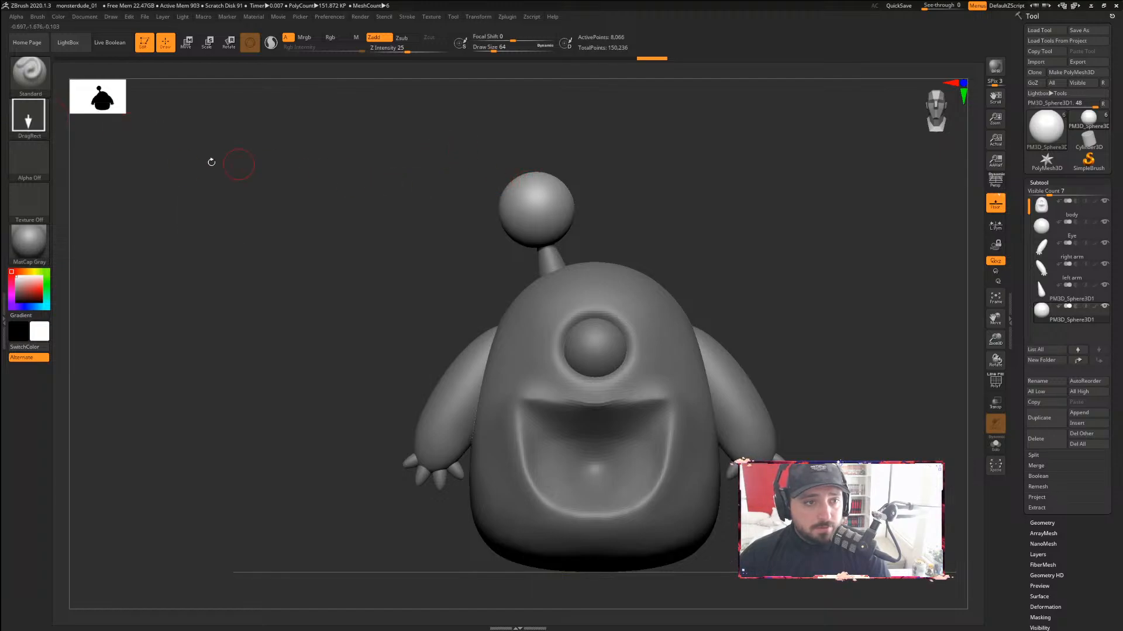
pyautogui.click(29, 160)
pyautogui.click(343, 227)
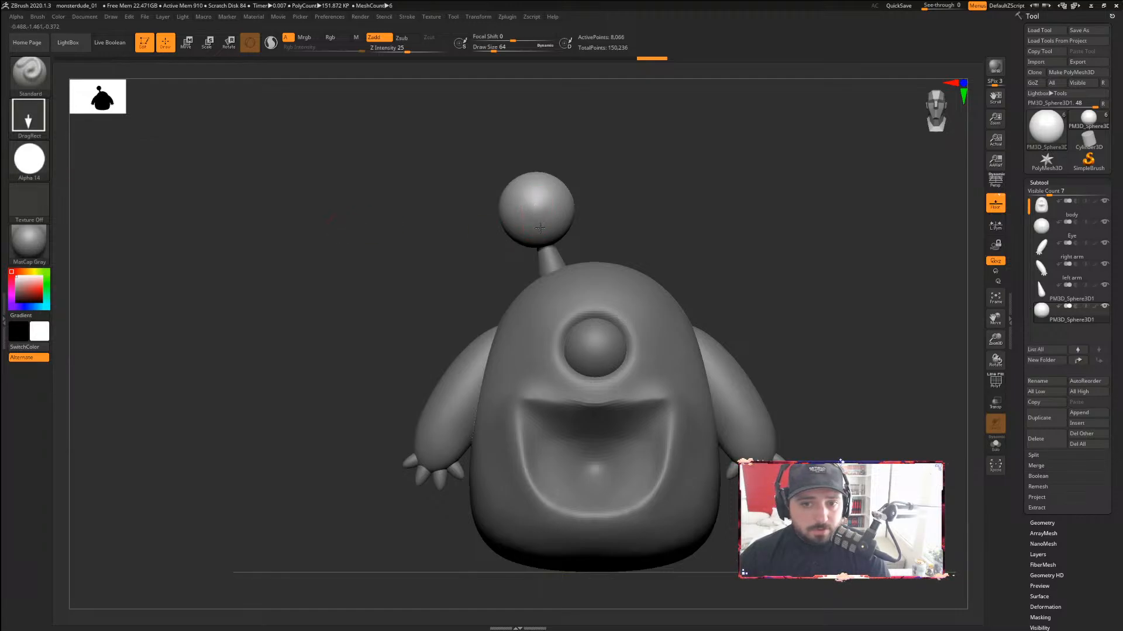
# Test the brush on the ball, raise Z Intensity to 52, and carve a deep round socket into the ball's front
pyautogui.click(540, 228)
pyautogui.hotkey('ctrl', 'z')
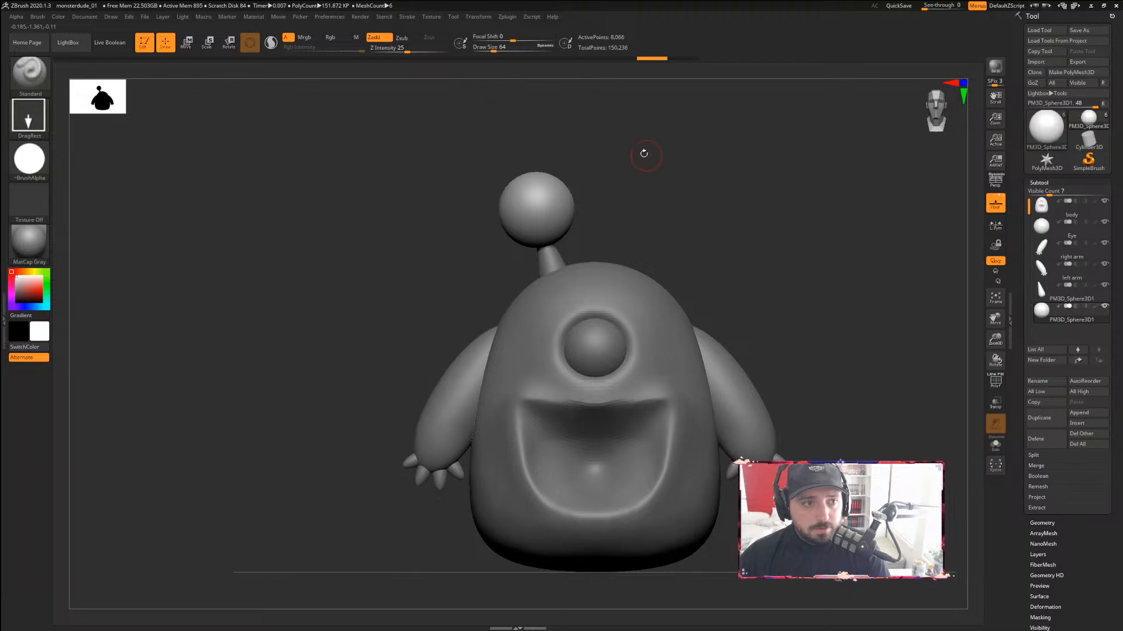
pyautogui.keyDown('alt'); pyautogui.moveTo(619, 145); pyautogui.dragTo(644, 179); pyautogui.keyUp('alt')
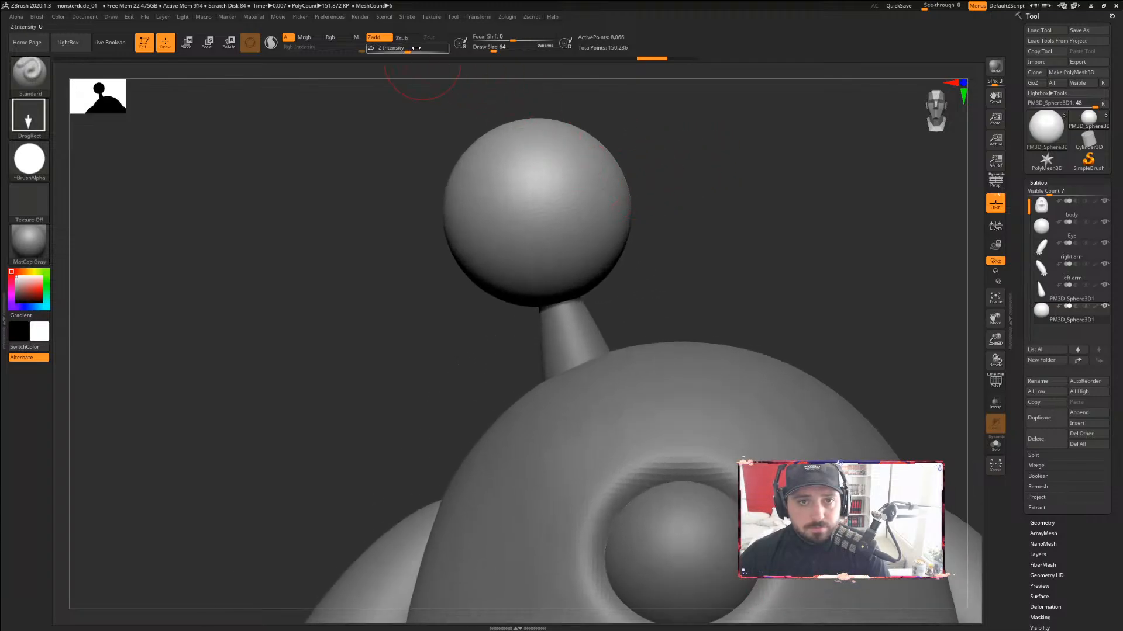
pyautogui.click(419, 51)
pyautogui.moveTo(419, 52); pyautogui.dragTo(425, 51)
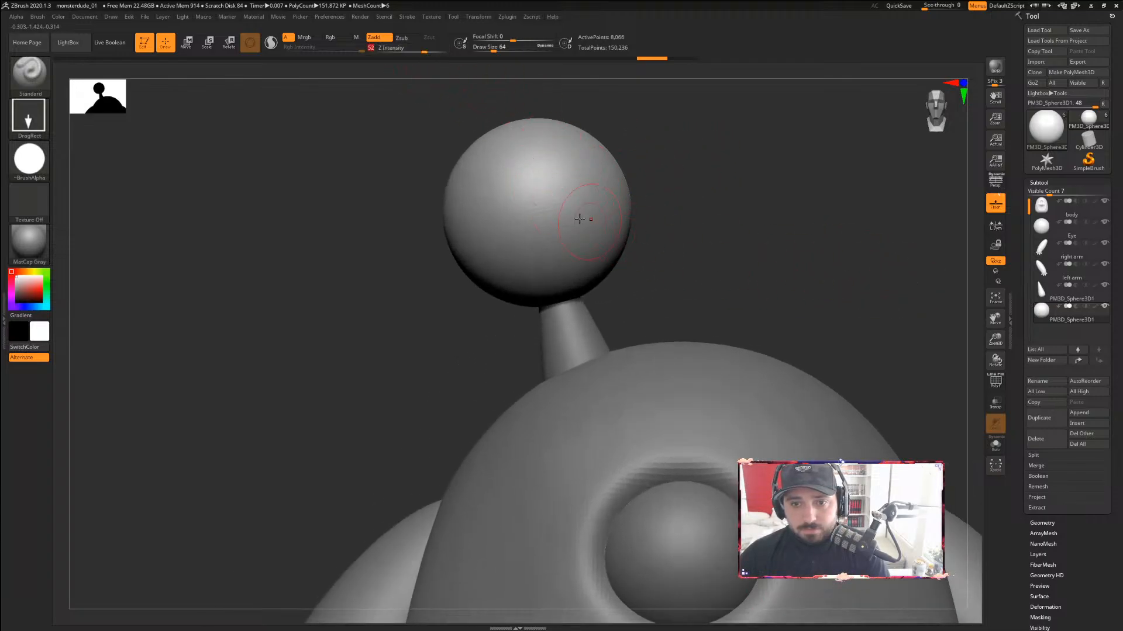
pyautogui.moveTo(532, 197)
pyautogui.keyDown('alt'); pyautogui.mouseDown()
pyautogui.moveTo(615, 237)
pyautogui.moveTo(532, 210)
pyautogui.mouseUp(); pyautogui.keyUp('alt')
pyautogui.hotkey('ctrl', 'z')
pyautogui.hotkey('ctrl', 'z')
pyautogui.moveTo(690, 224); pyautogui.dragTo(761, 228)
pyautogui.moveTo(655, 221)
pyautogui.mouseDown()
pyautogui.moveTo(709, 231)
pyautogui.moveTo(649, 230)
pyautogui.mouseUp()
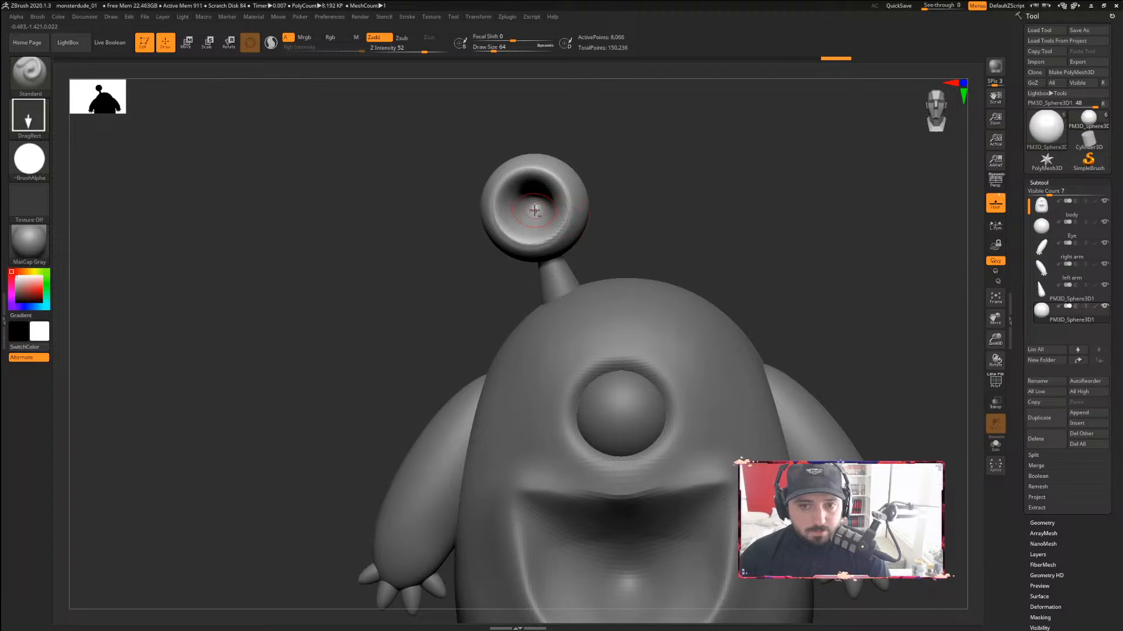
# Deepen the socket in the front of the ball and smooth its inner surface and rim
pyautogui.moveTo(555, 218)
pyautogui.mouseDown()
pyautogui.moveTo(646, 218)
pyautogui.moveTo(602, 218)
pyautogui.mouseUp()
pyautogui.press('shift')
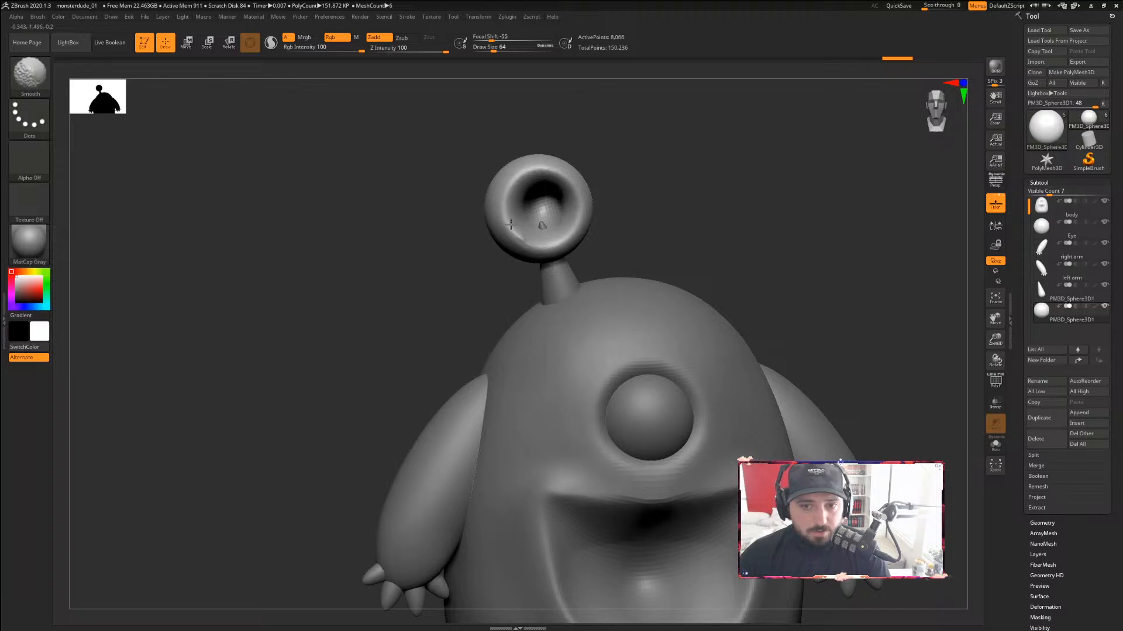
pyautogui.keyDown('shift'); pyautogui.moveTo(580, 198); pyautogui.dragTo(542, 193); pyautogui.keyUp('shift')
pyautogui.moveTo(755, 193)
pyautogui.mouseDown()
pyautogui.moveTo(712, 193)
pyautogui.moveTo(721, 195)
pyautogui.mouseUp()
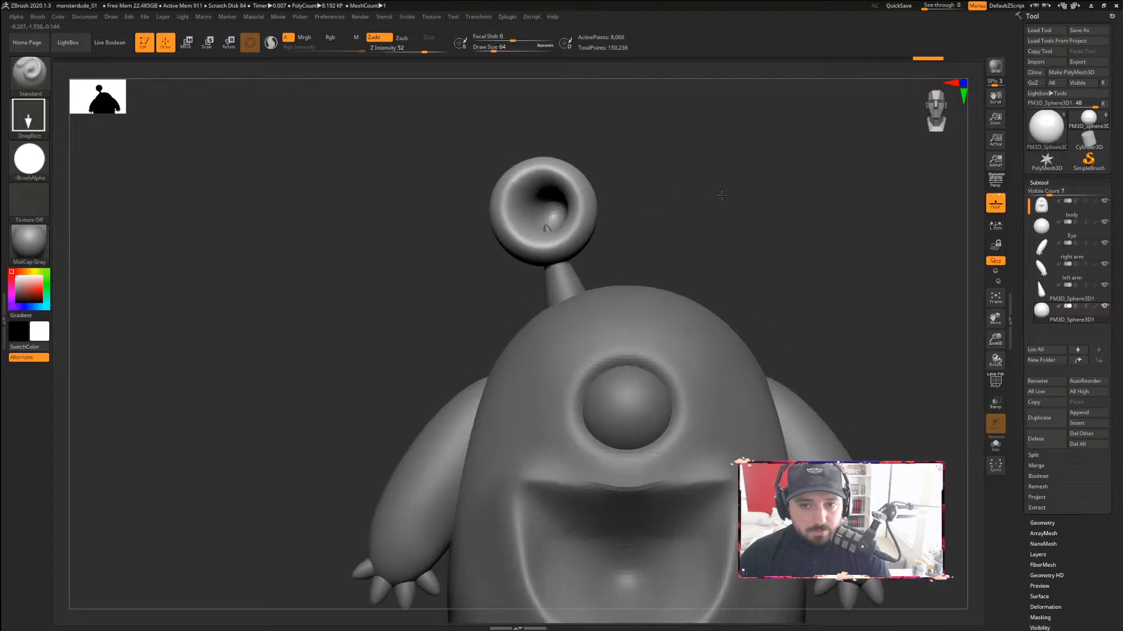
pyautogui.moveTo(570, 225)
pyautogui.mouseDown()
pyautogui.moveTo(657, 226)
pyautogui.moveTo(642, 245)
pyautogui.moveTo(573, 221)
pyautogui.mouseUp()
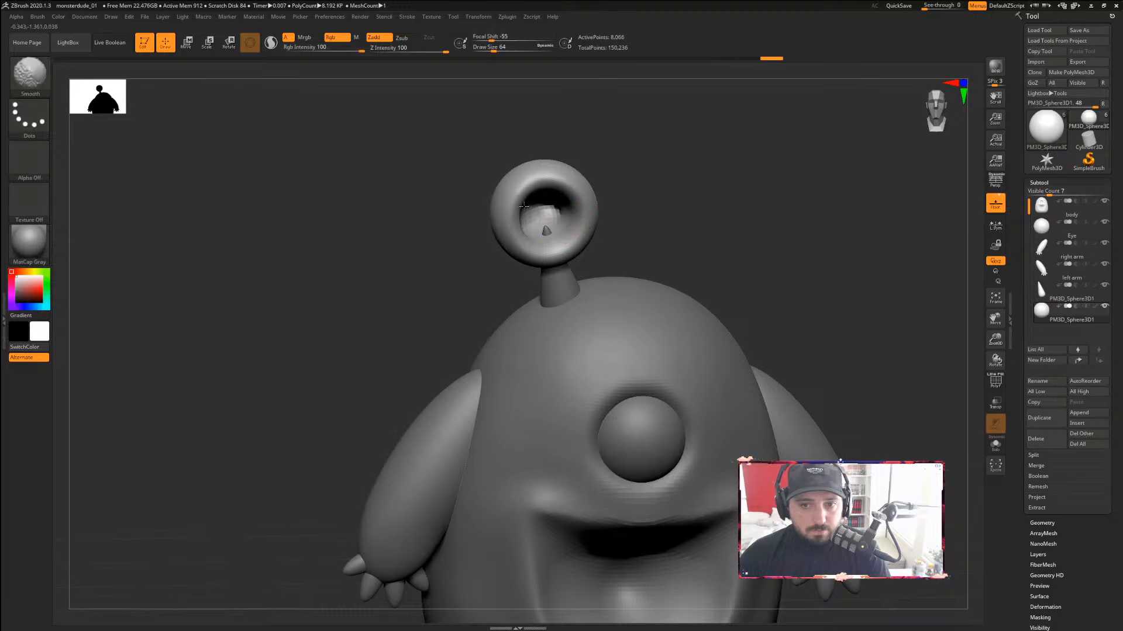
pyautogui.hotkey('ctrl', 'shift', 'z')
pyautogui.hotkey('ctrl', 'shift', 'z')
pyautogui.moveTo(688, 183)
pyautogui.mouseDown()
pyautogui.moveTo(717, 189)
pyautogui.moveTo(672, 195)
pyautogui.moveTo(694, 206)
pyautogui.mouseUp()
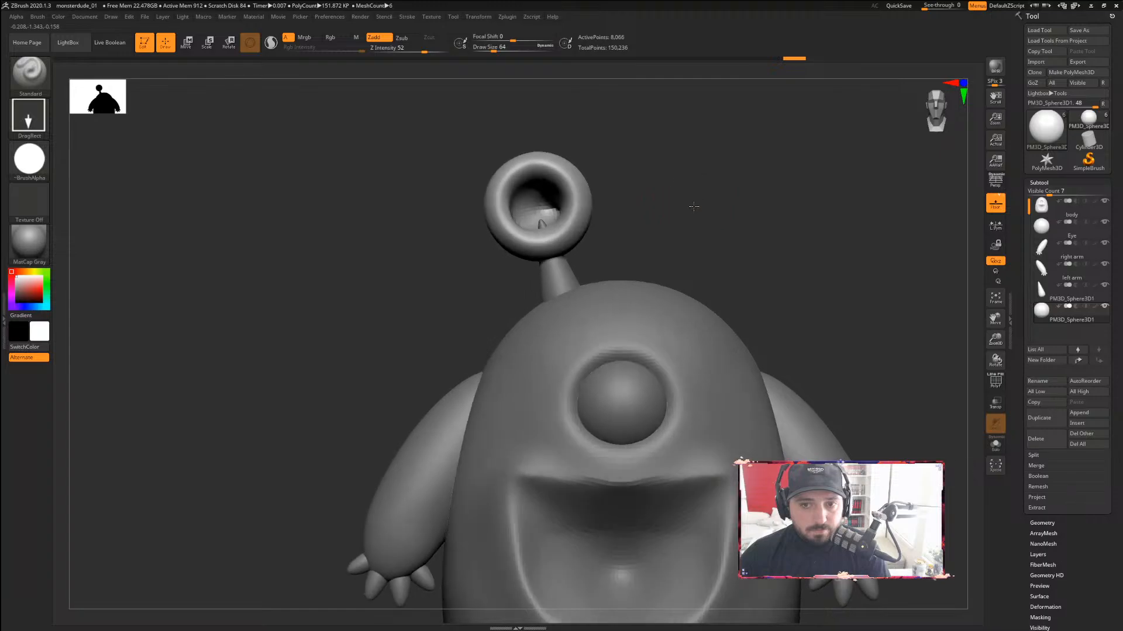
pyautogui.moveTo(537, 175)
pyautogui.keyDown('shift'); pyautogui.mouseDown()
pyautogui.moveTo(507, 203)
pyautogui.moveTo(562, 220)
pyautogui.moveTo(523, 185)
pyautogui.mouseUp(); pyautogui.keyUp('shift')
pyautogui.keyDown('alt'); pyautogui.moveTo(718, 207); pyautogui.dragTo(701, 205); pyautogui.keyUp('alt')
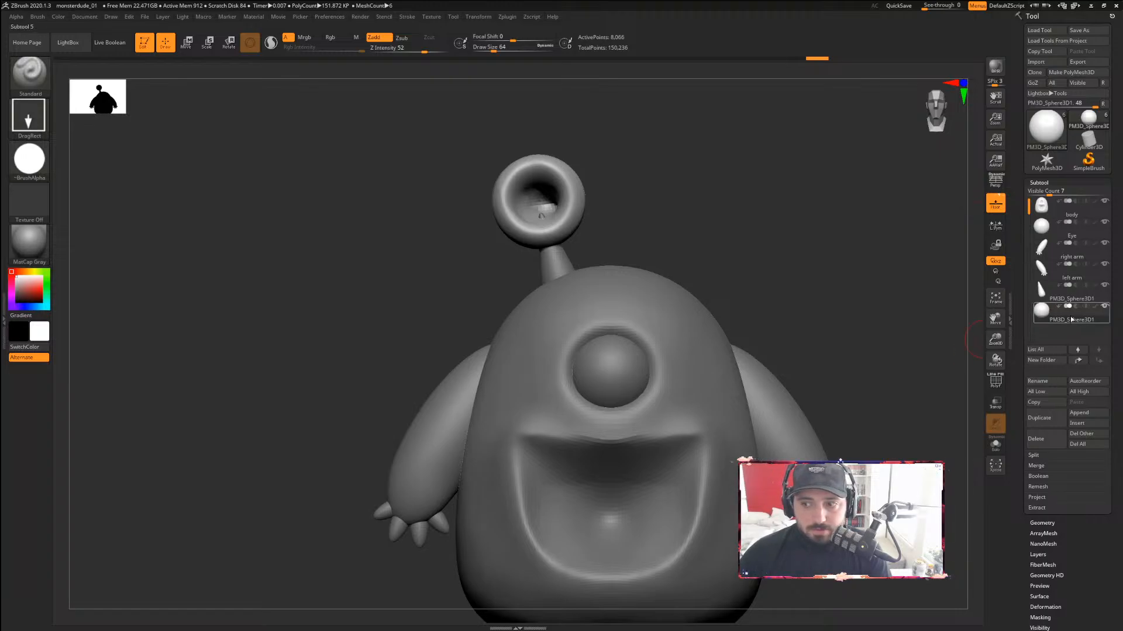
# Duplicate the Eye subtool, move the copy up into the socket of the ball on the horn, and scale it to fit
pyautogui.click(1089, 413)
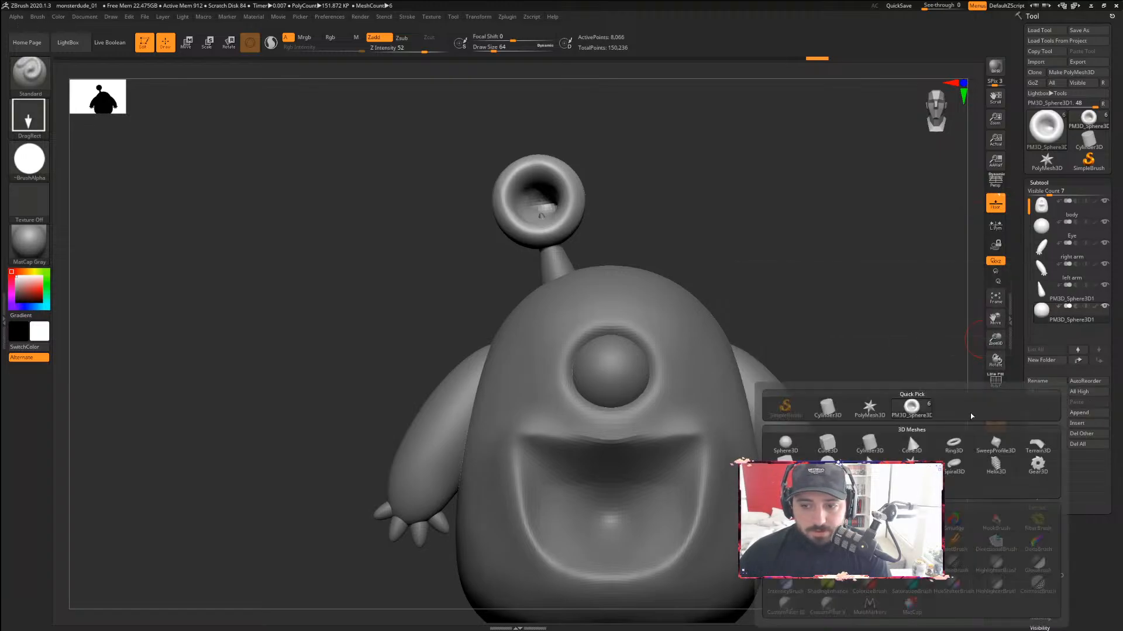
pyautogui.click(911, 405)
pyautogui.click(1047, 231)
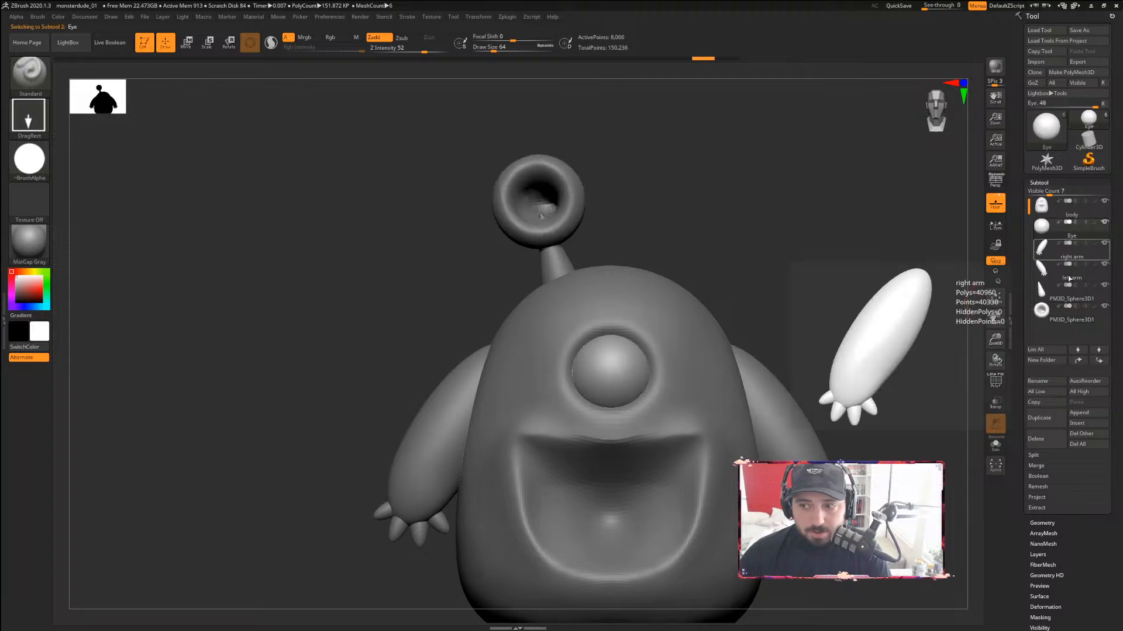
pyautogui.click(1039, 417)
pyautogui.press('w')
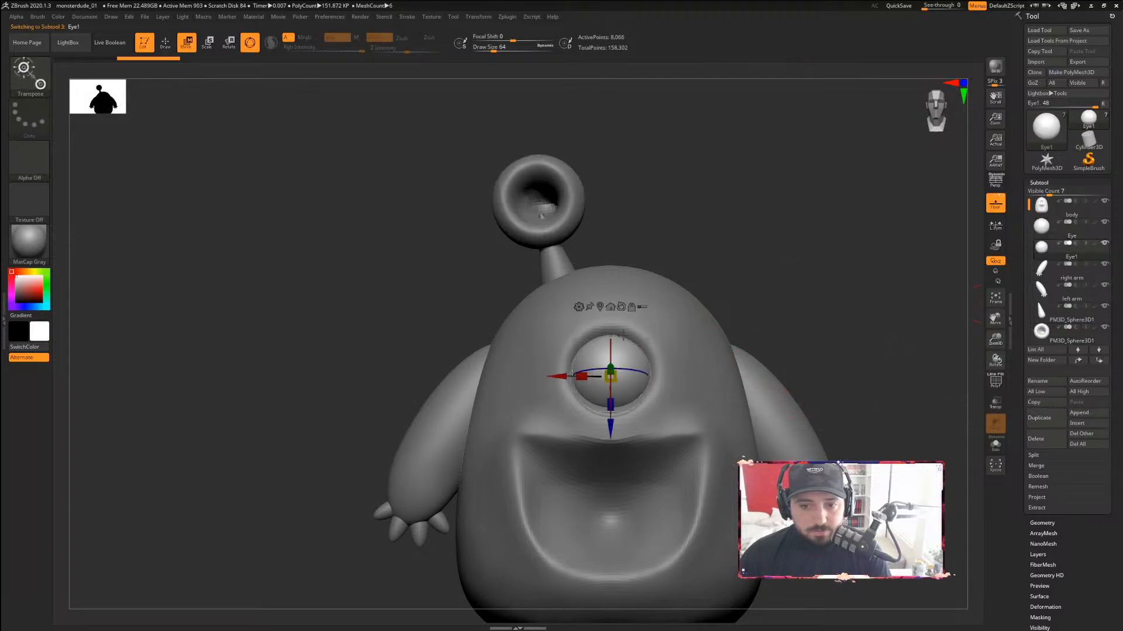
pyautogui.moveTo(610, 435); pyautogui.dragTo(608, 255)
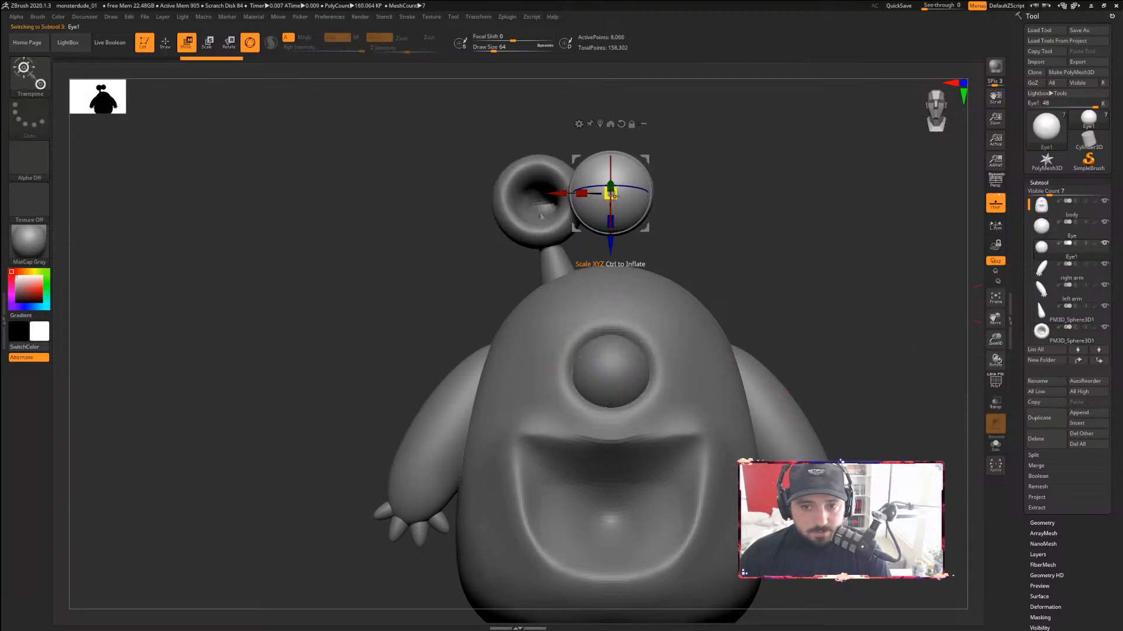
pyautogui.moveTo(610, 193); pyautogui.dragTo(520, 203)
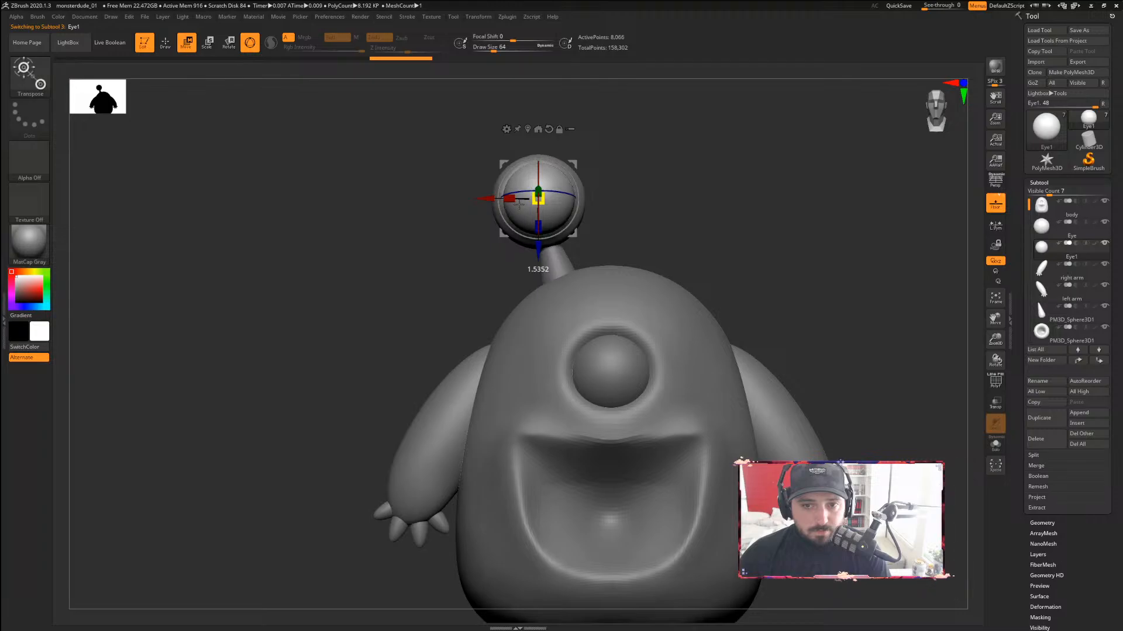
# Fine-tune the eye copy's height and depth so it sits centred in the ball's socket, checking the fit from the front and side
pyautogui.moveTo(674, 170); pyautogui.dragTo(738, 178)
pyautogui.moveTo(587, 190); pyautogui.dragTo(556, 195)
pyautogui.moveTo(661, 179); pyautogui.dragTo(573, 182)
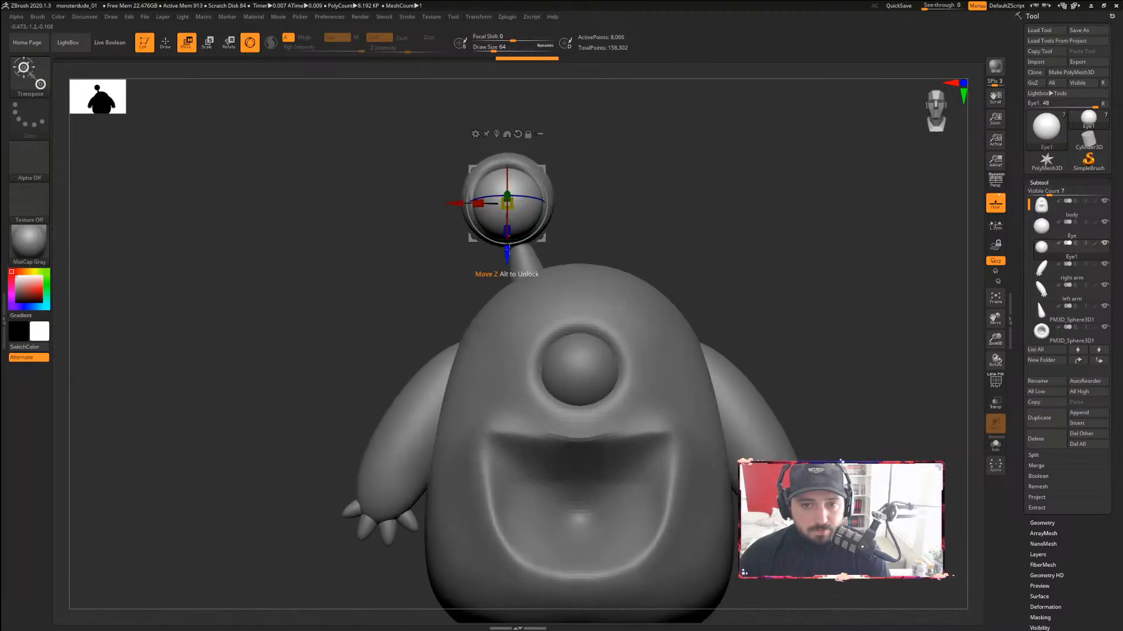
pyautogui.moveTo(506, 253); pyautogui.dragTo(507, 247)
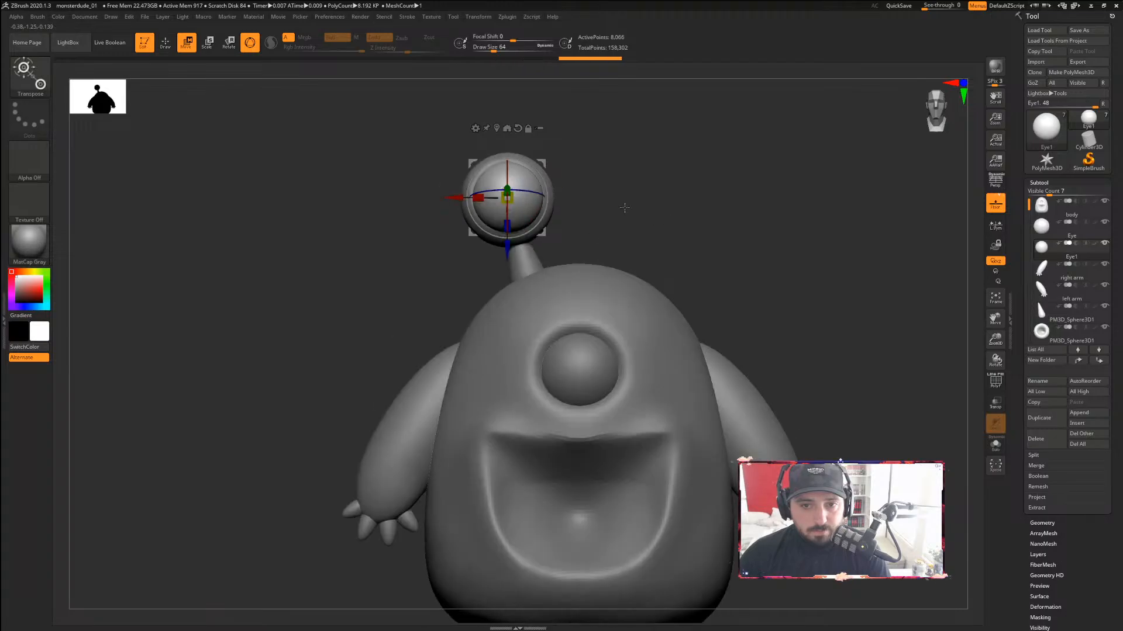
pyautogui.moveTo(624, 207); pyautogui.dragTo(544, 190)
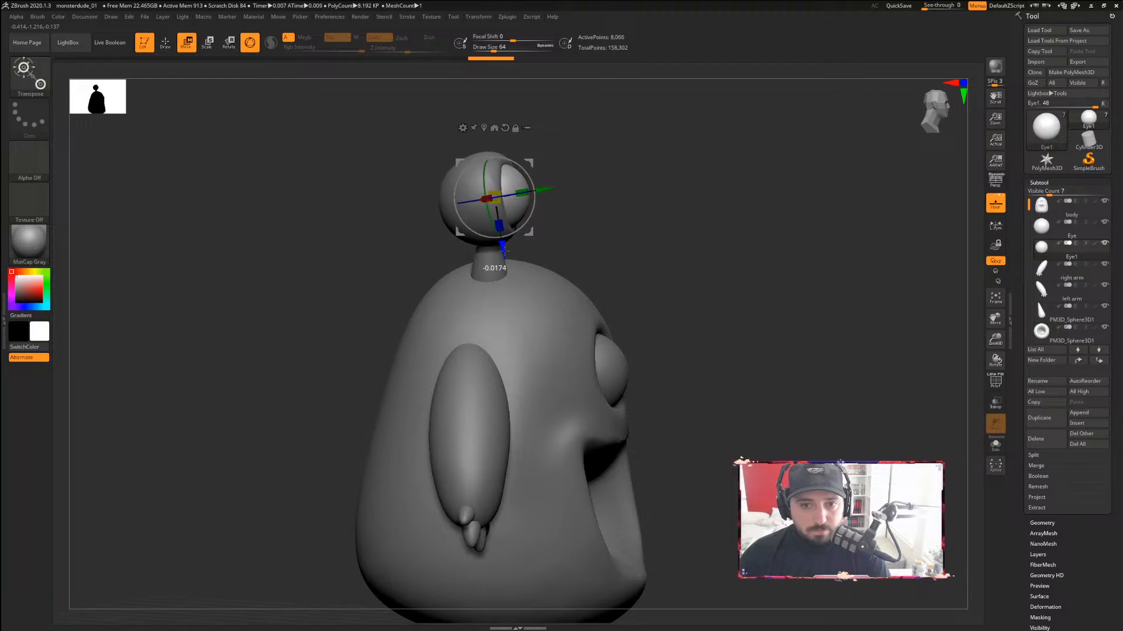
pyautogui.moveTo(504, 252); pyautogui.dragTo(504, 252)
pyautogui.moveTo(496, 196); pyautogui.dragTo(507, 190)
pyautogui.moveTo(628, 168); pyautogui.dragTo(581, 167)
pyautogui.moveTo(496, 249); pyautogui.dragTo(496, 250)
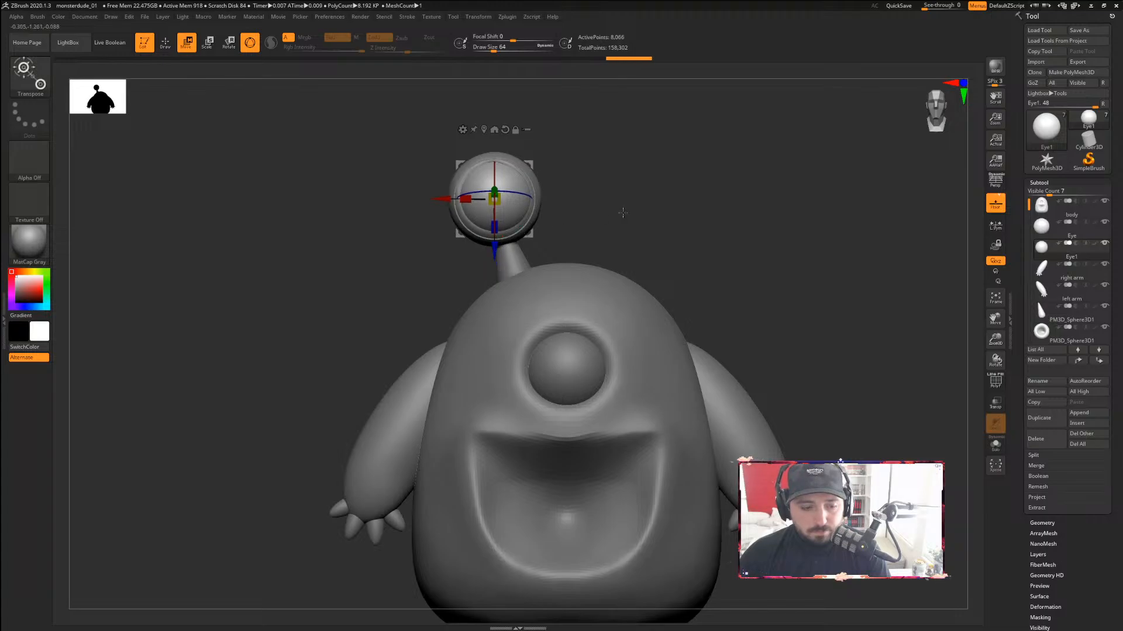
pyautogui.press('q')
pyautogui.keyDown('ctrl'); pyautogui.moveTo(643, 165); pyautogui.dragTo(681, 160, button='right'); pyautogui.keyUp('ctrl')
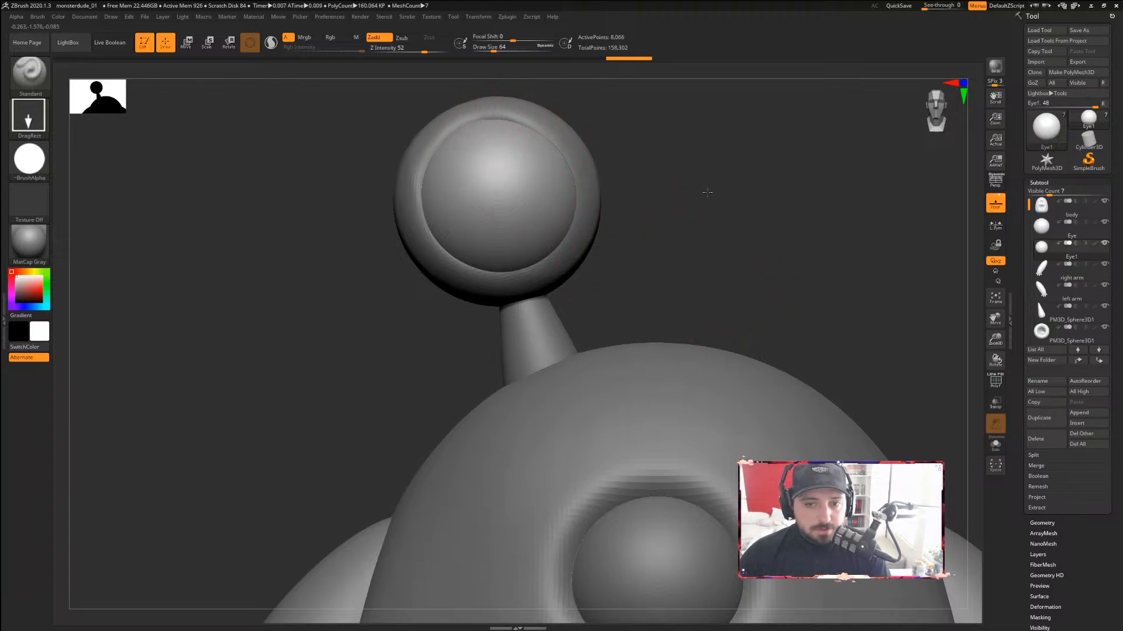
pyautogui.scroll(-5, 644, 176)
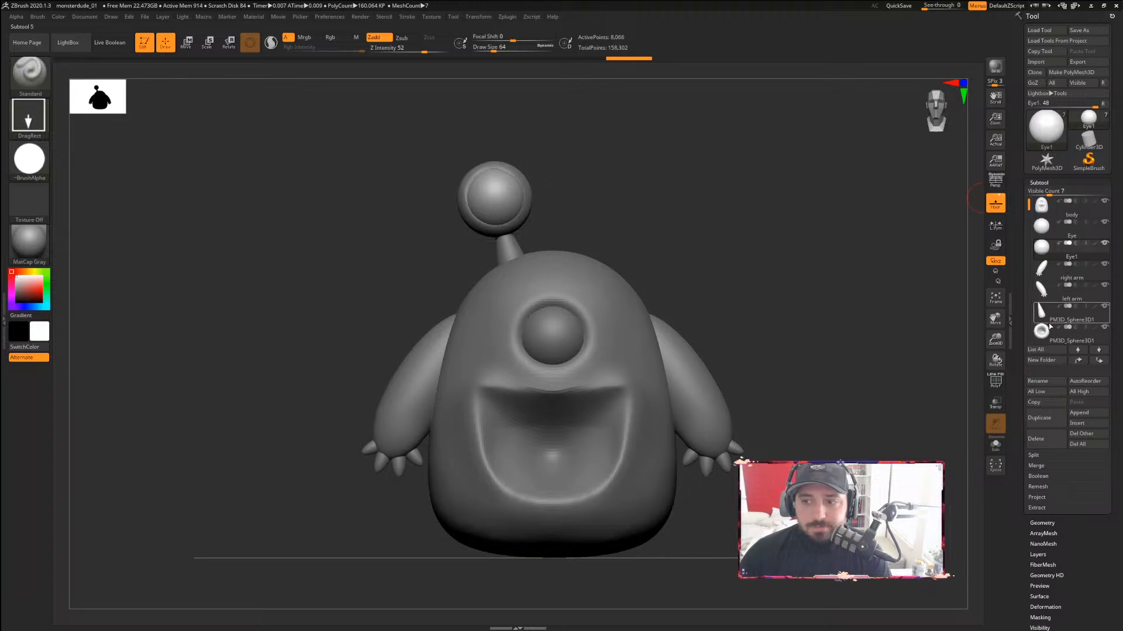
# Try to shift the Eye1 subtool down the list toward the horn and ball
pyautogui.moveTo(1051, 333)
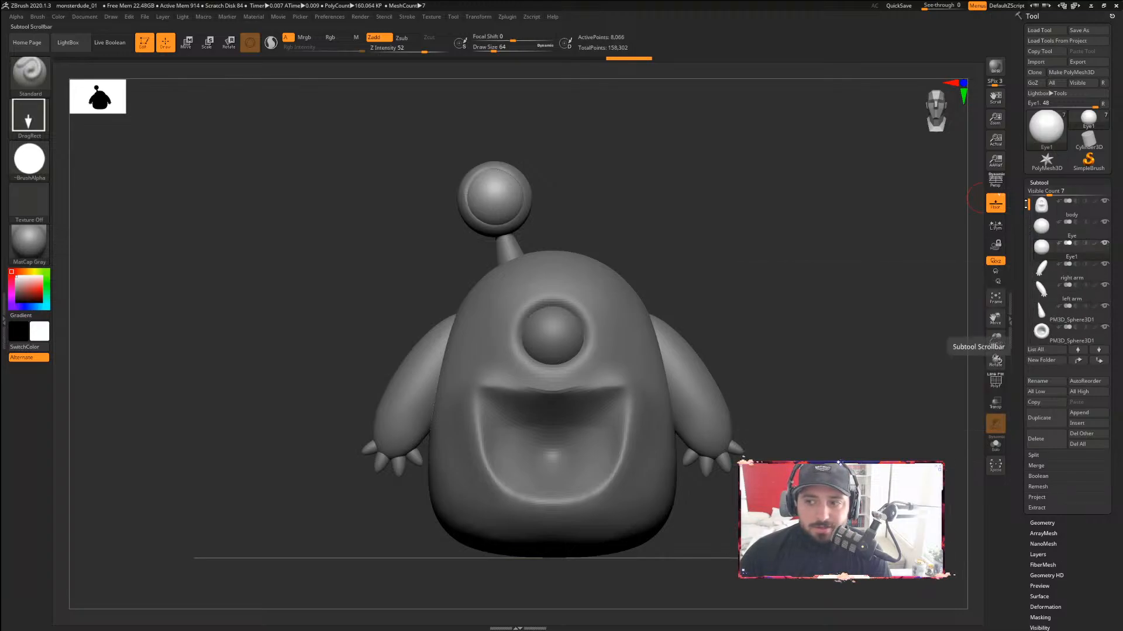
pyautogui.moveTo(1029, 204); pyautogui.dragTo(1029, 244)
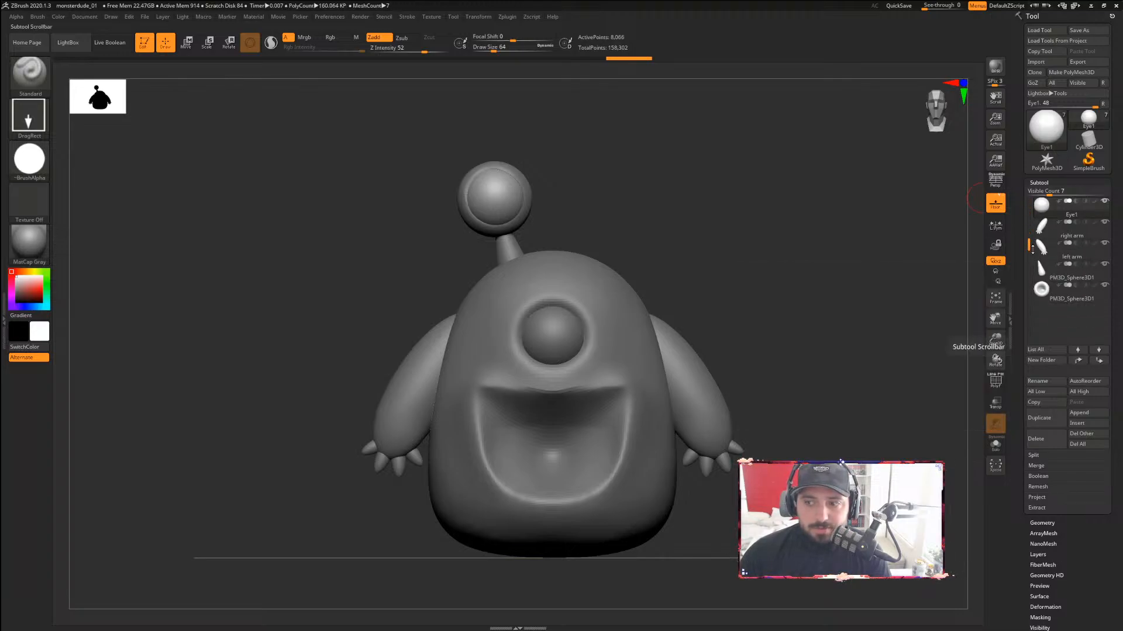
pyautogui.click(1048, 288)
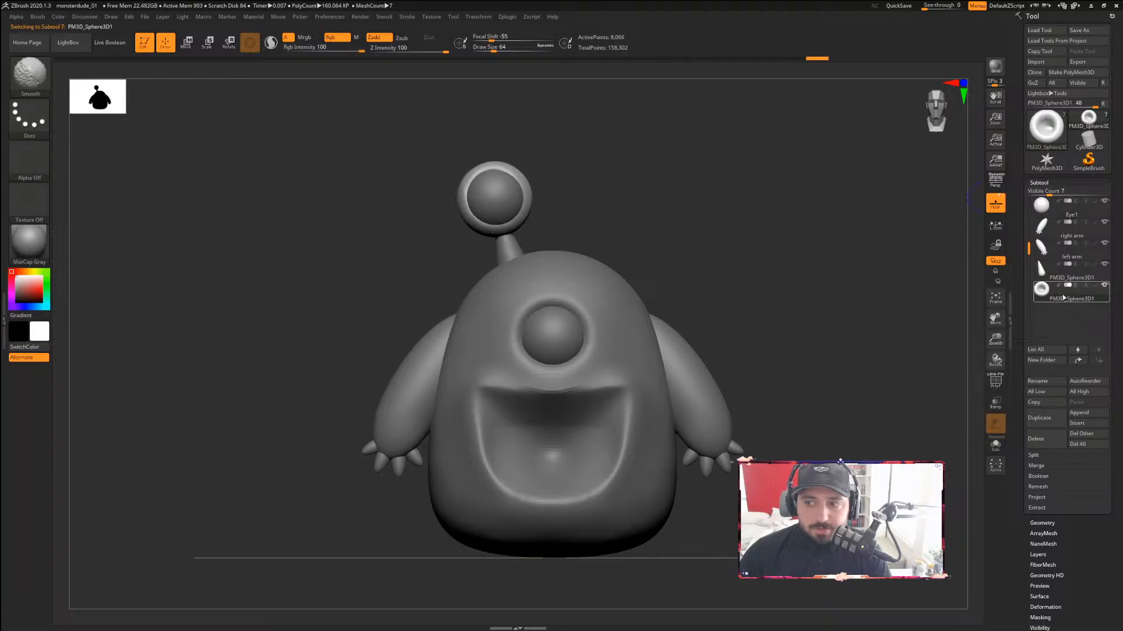
pyautogui.click(1042, 206)
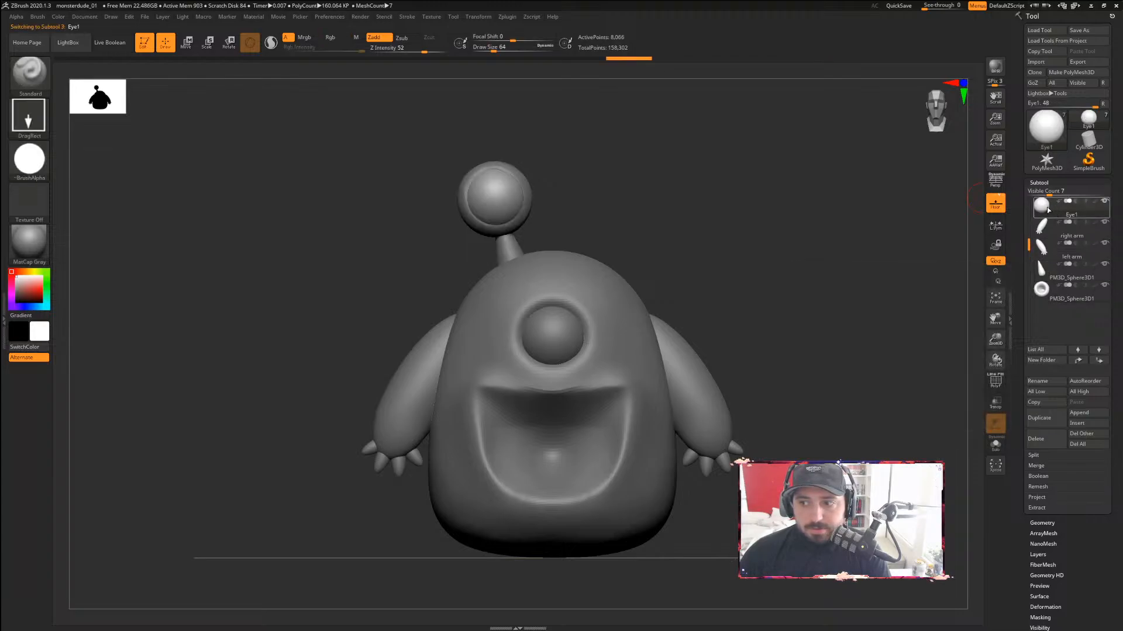
pyautogui.moveTo(1043, 206)
pyautogui.click(1099, 351)
pyautogui.click(1100, 351)
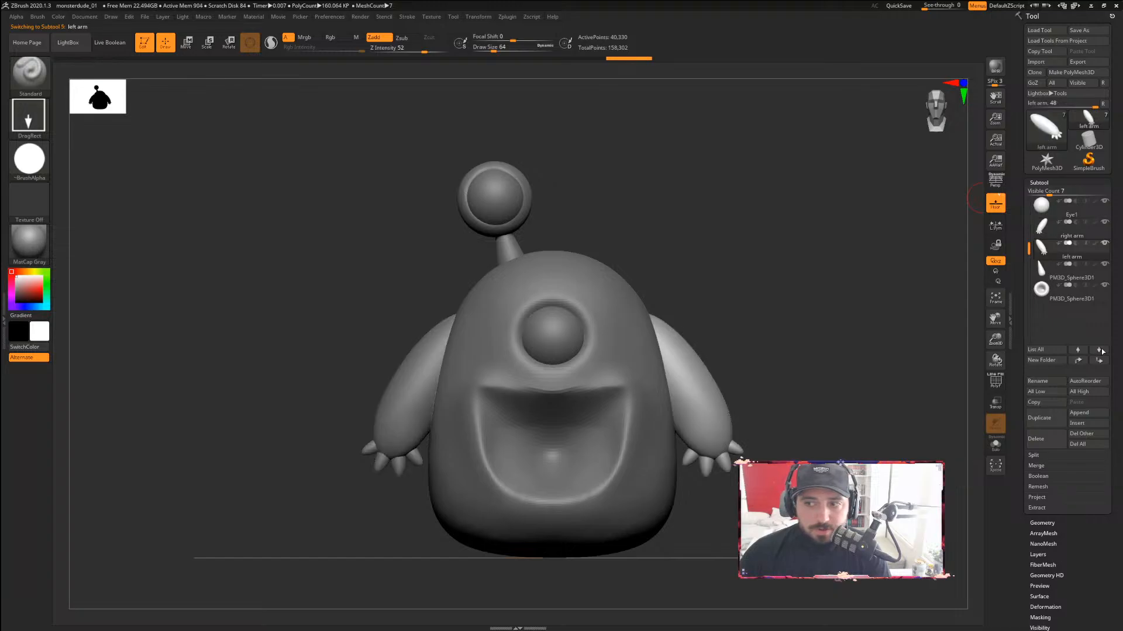
pyautogui.click(1099, 350)
pyautogui.click(1042, 206)
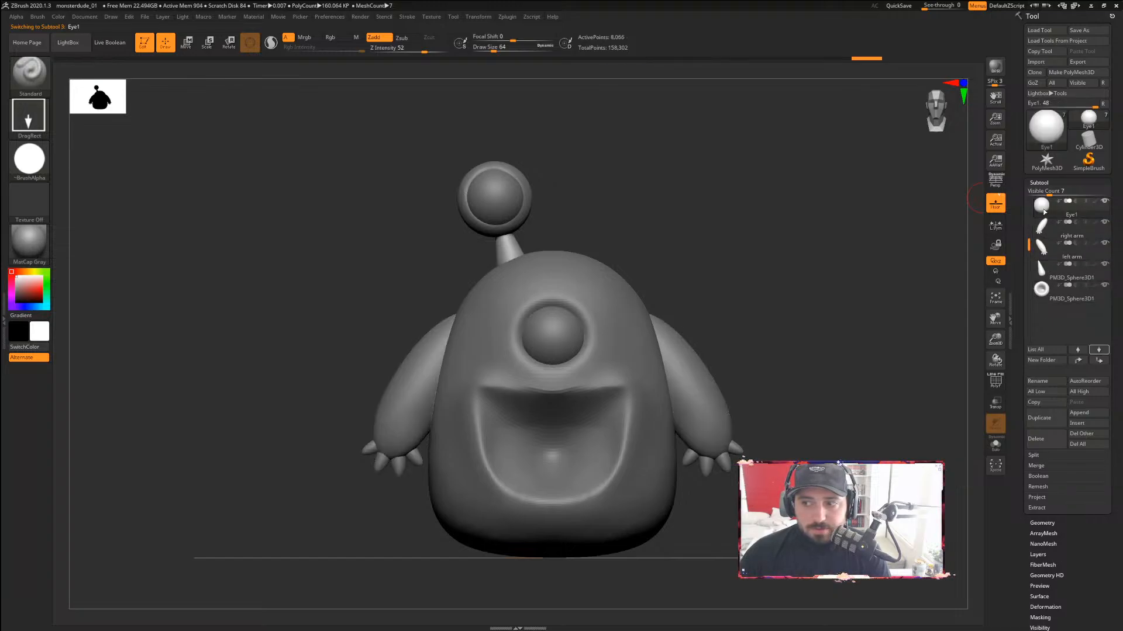
pyautogui.click(1100, 350)
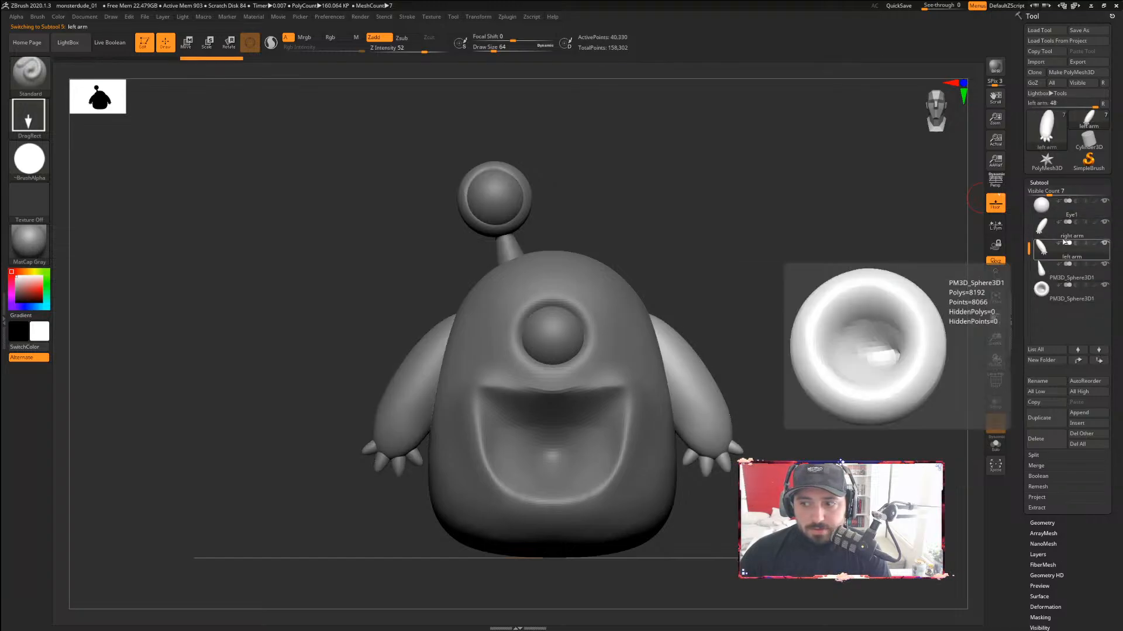
pyautogui.click(1042, 207)
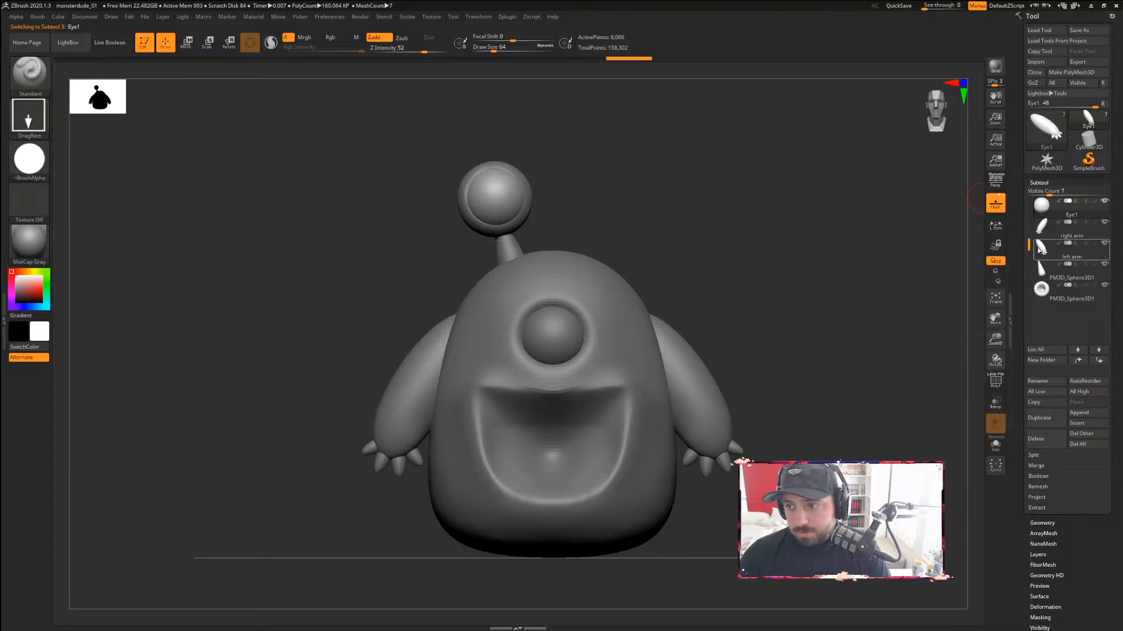
# Reorder the subtools so Eye1 sits directly below the left arm and above the horn and ball
pyautogui.scroll(2, 1063, 249)
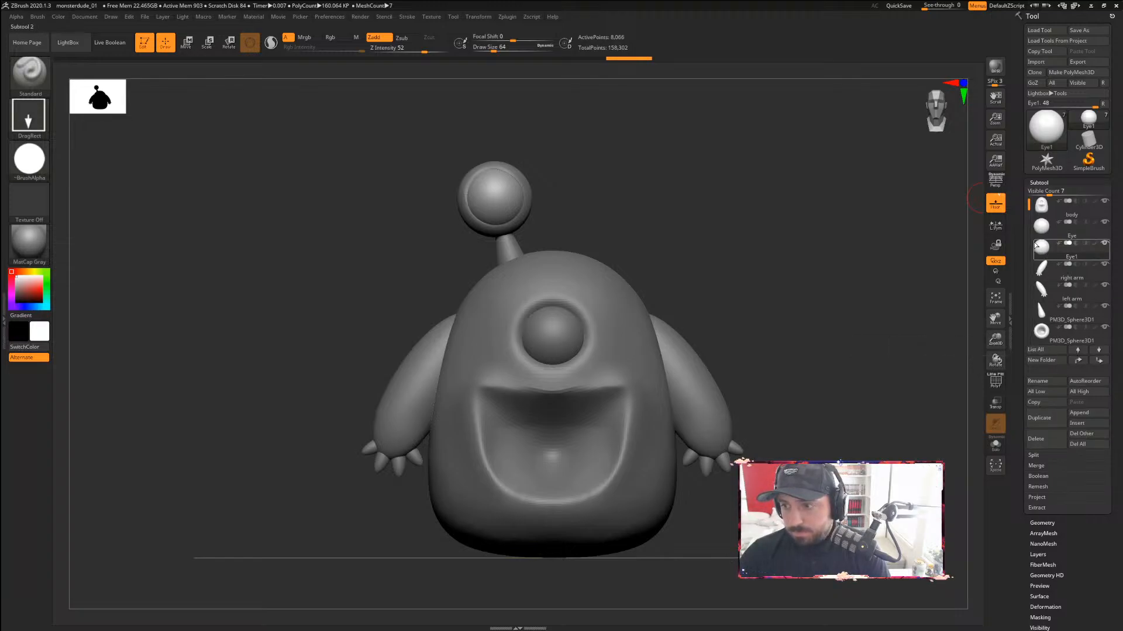
pyautogui.moveTo(1043, 317); pyautogui.dragTo(1041, 298)
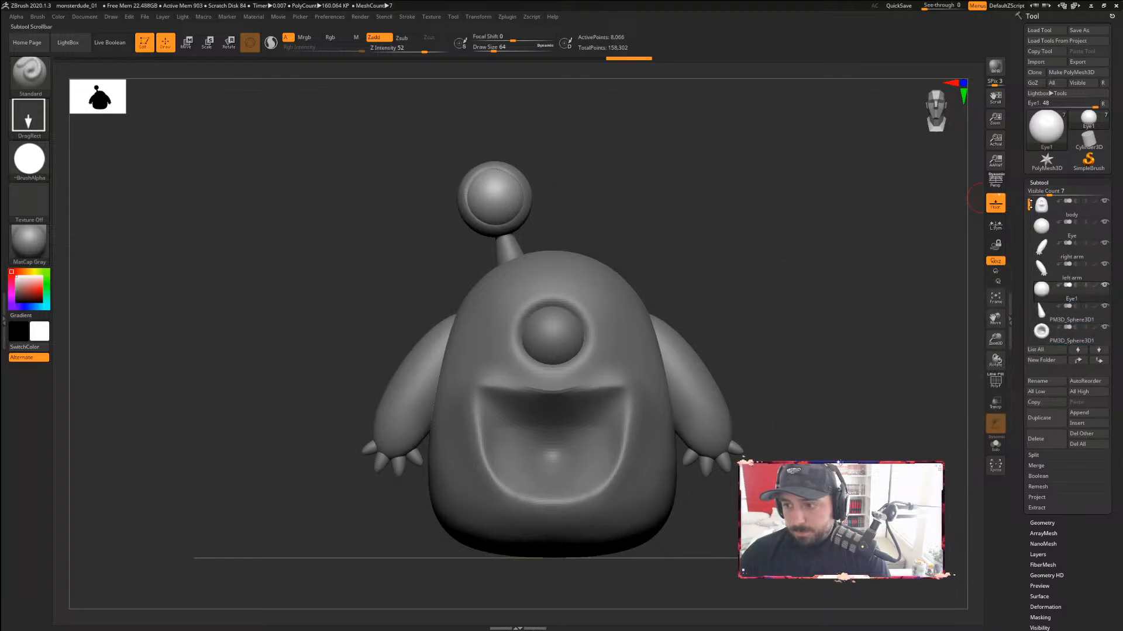
pyautogui.scroll(-1, 1043, 257)
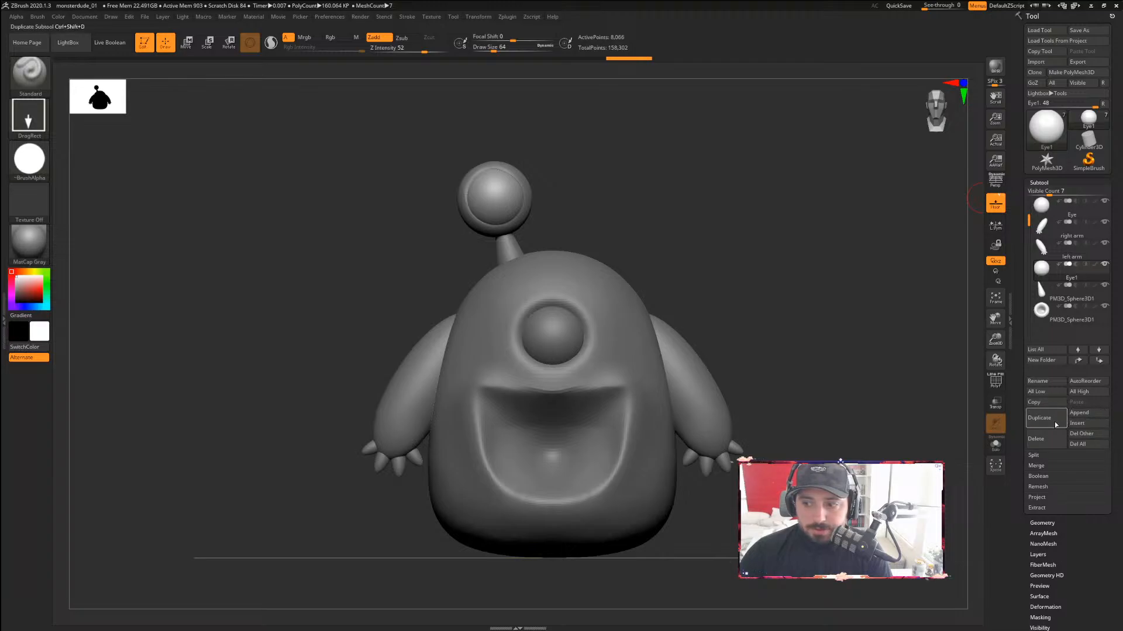
# Merge Eye1 down with the horn and then with the hollowed ball, accepting that the operation cannot be undone
pyautogui.click(1053, 466)
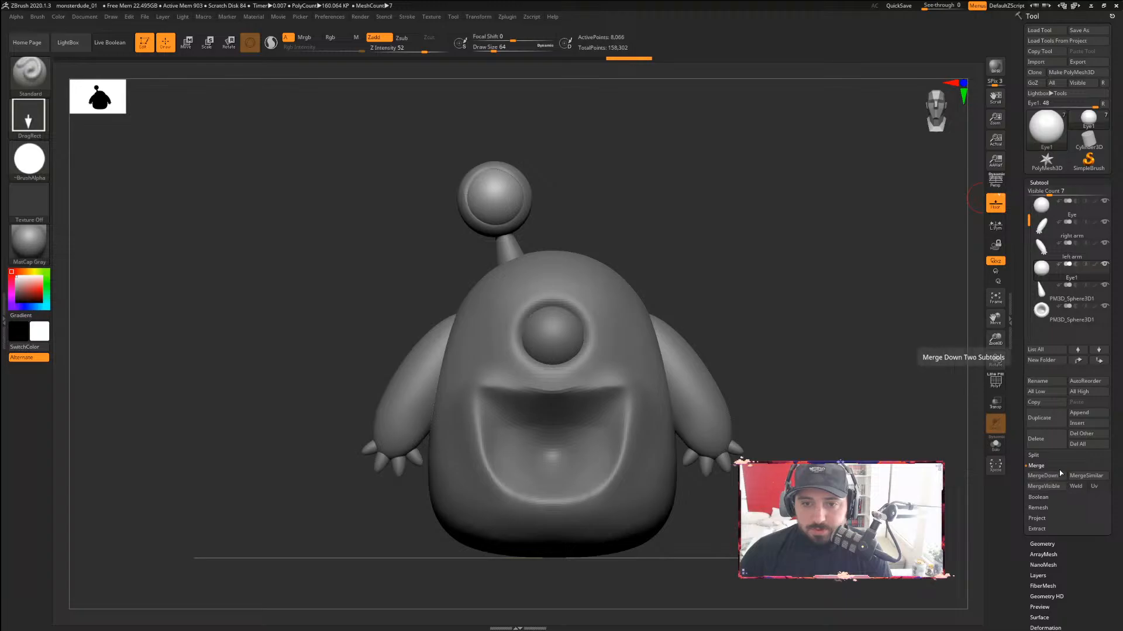
pyautogui.click(1051, 284)
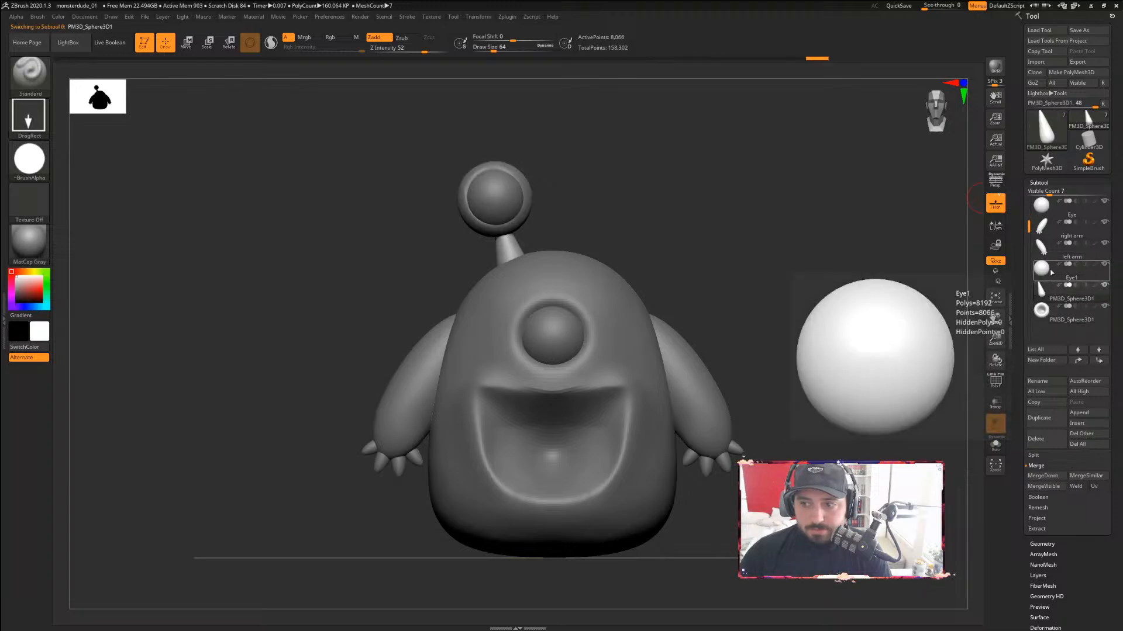
pyautogui.click(1050, 268)
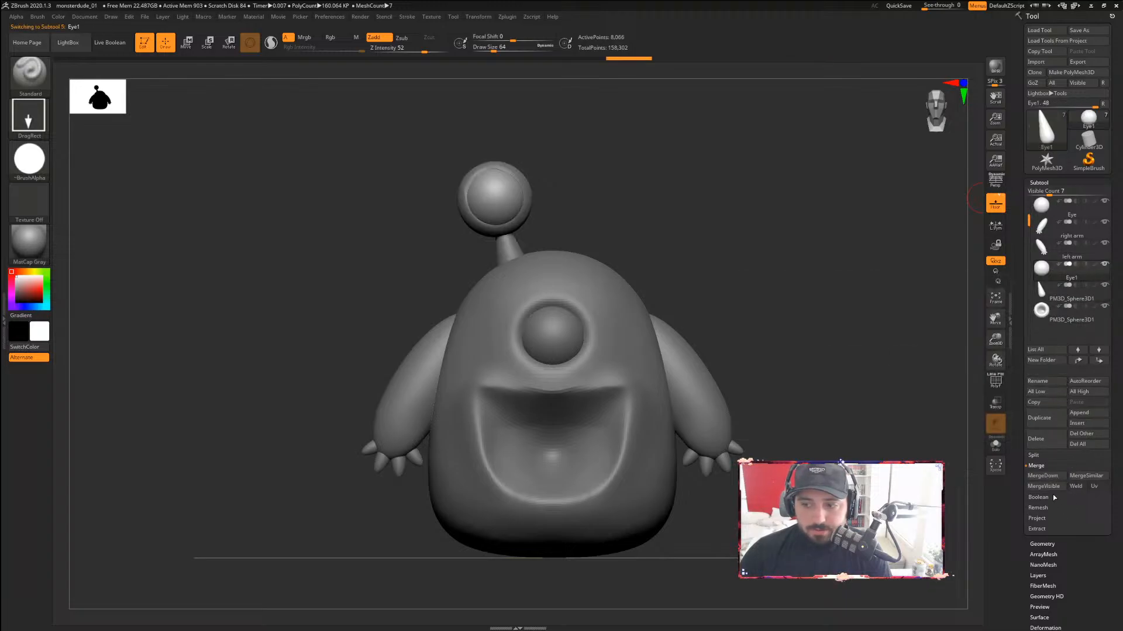
pyautogui.click(1044, 476)
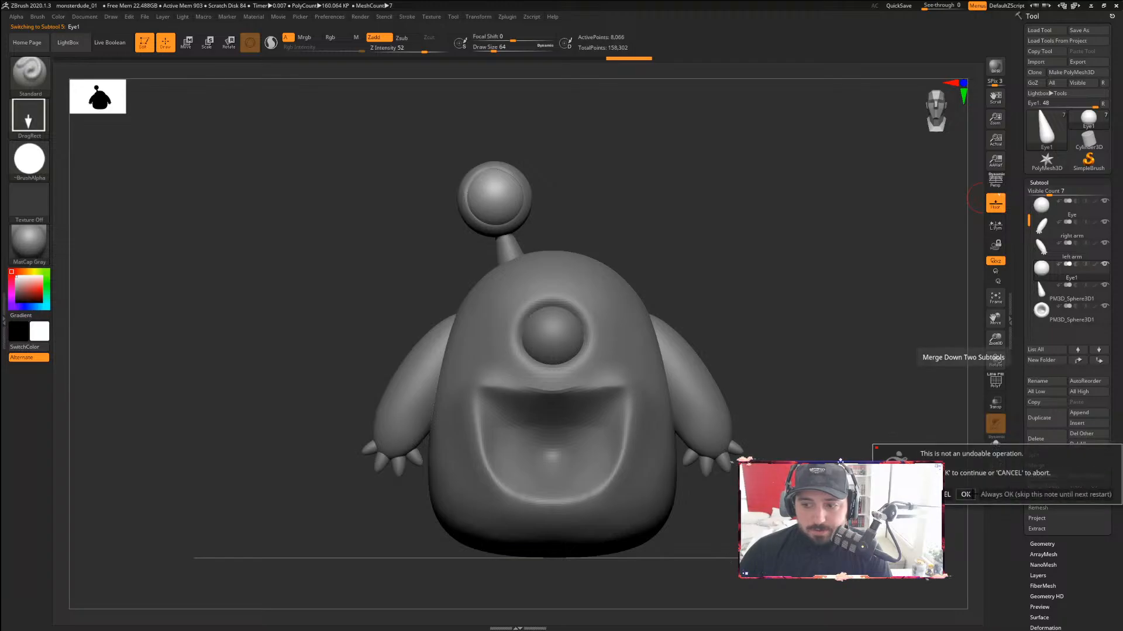
pyautogui.click(965, 494)
pyautogui.click(1052, 476)
pyautogui.click(965, 497)
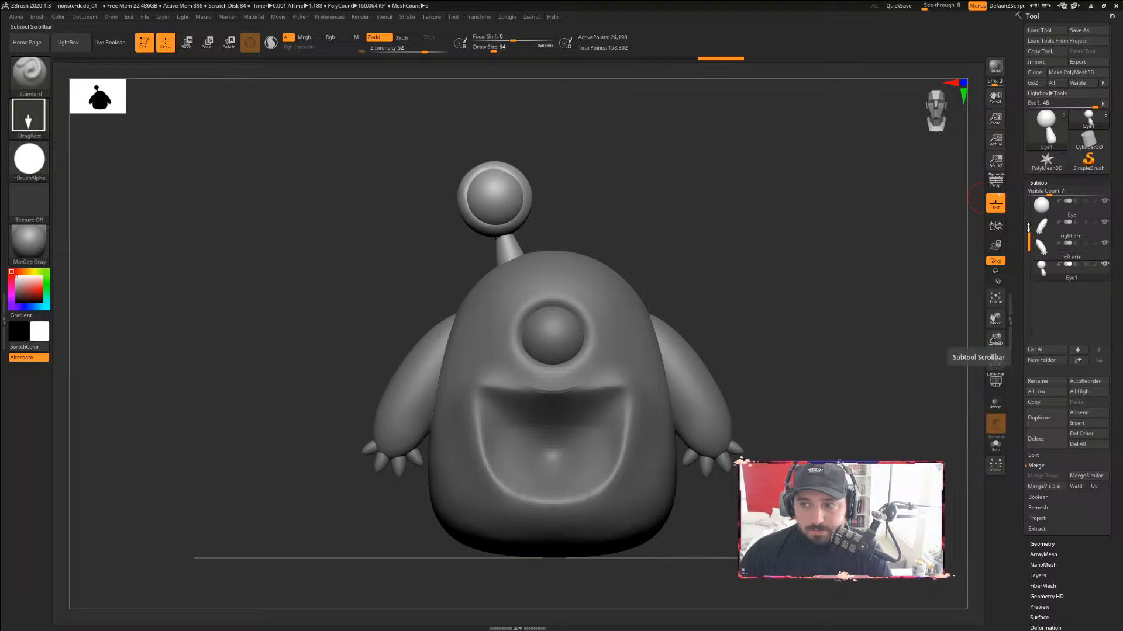
pyautogui.click(1104, 264)
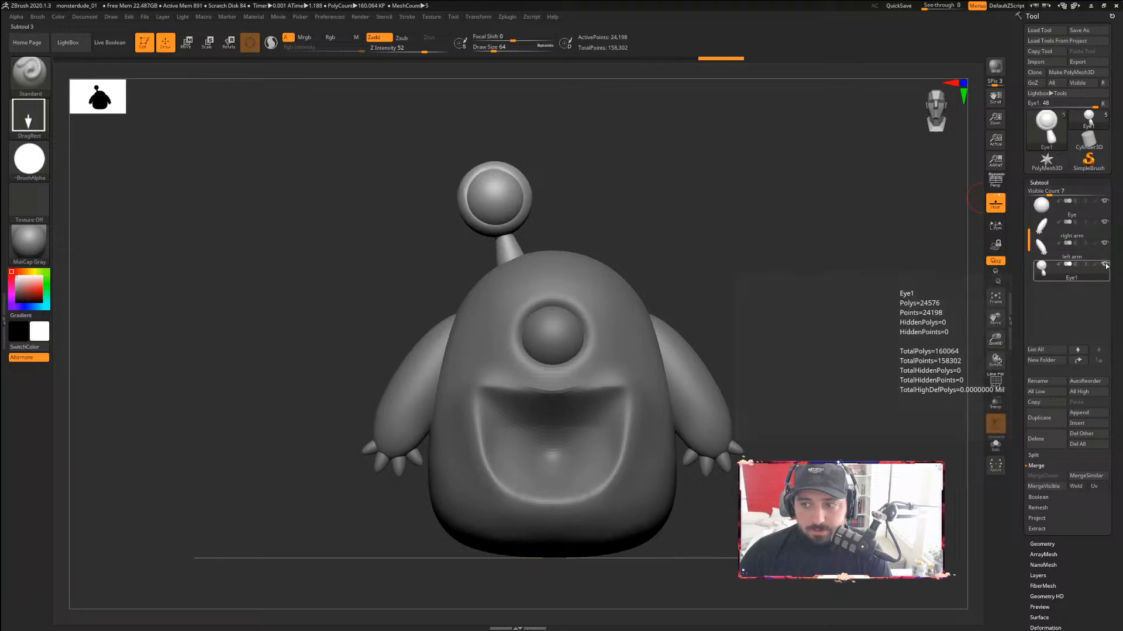
# Duplicate the Eye1 subtool and try mirroring the copy to the opposite side of the monster's head
pyautogui.moveTo(1020, 242); pyautogui.dragTo(1023, 186)
pyautogui.click(1044, 418)
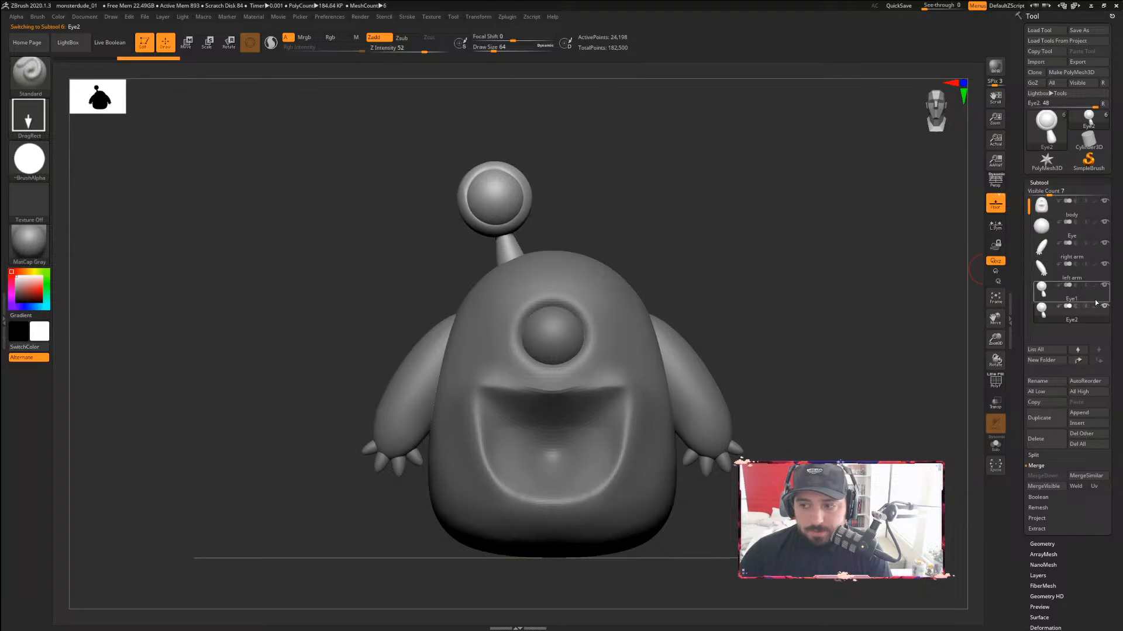
pyautogui.scroll(-5, 1104, 227)
pyautogui.click(1062, 269)
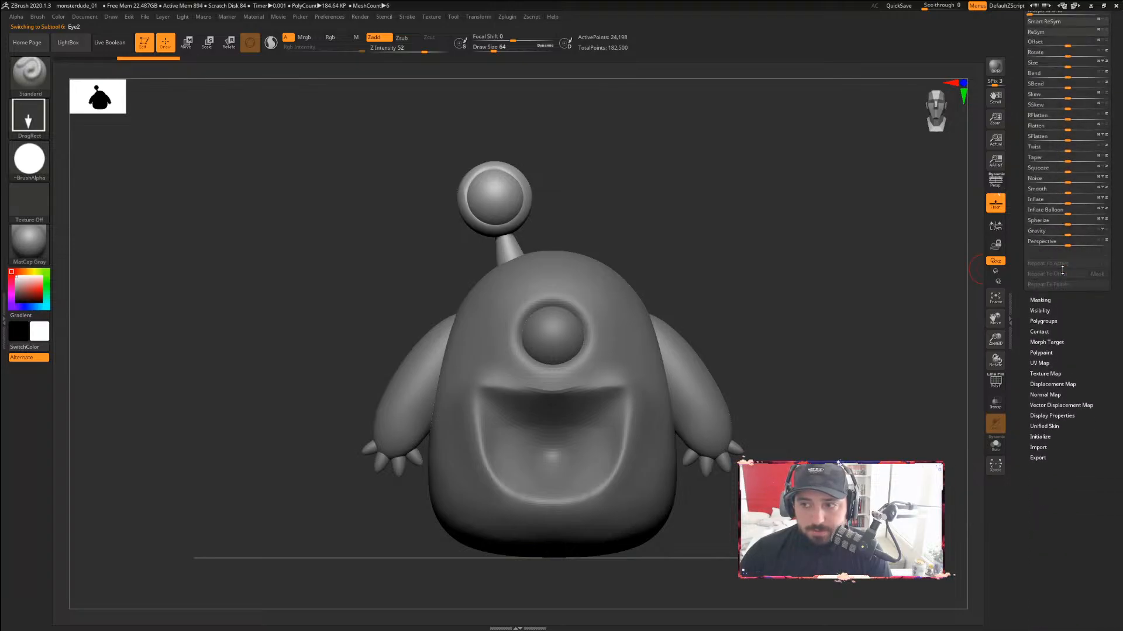
pyautogui.scroll(4, 1110, 338)
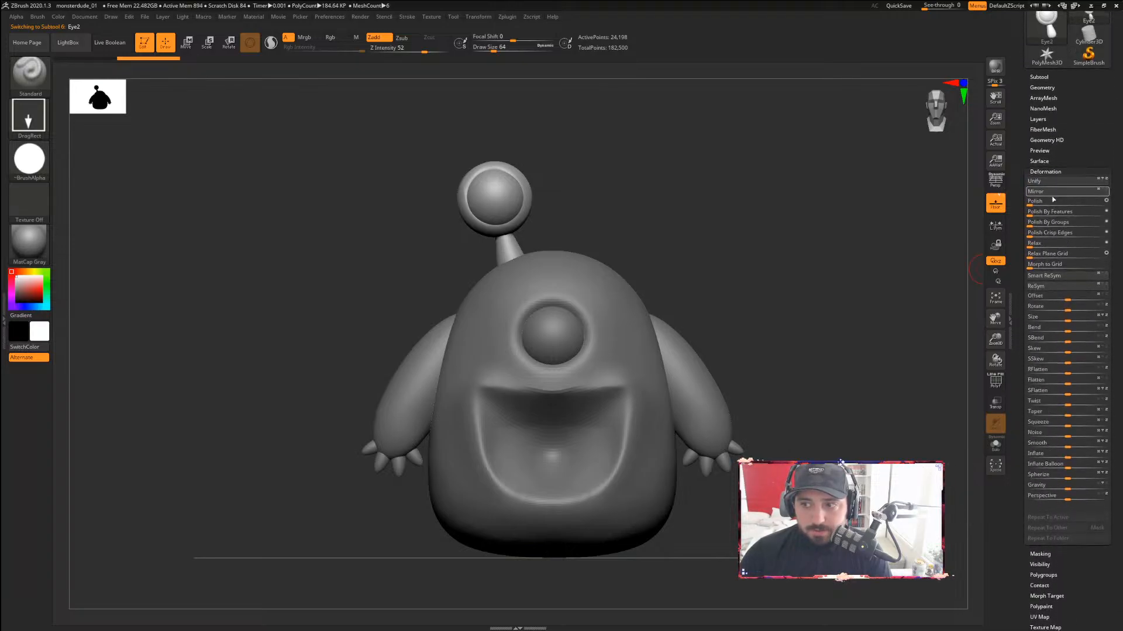
pyautogui.click(1050, 191)
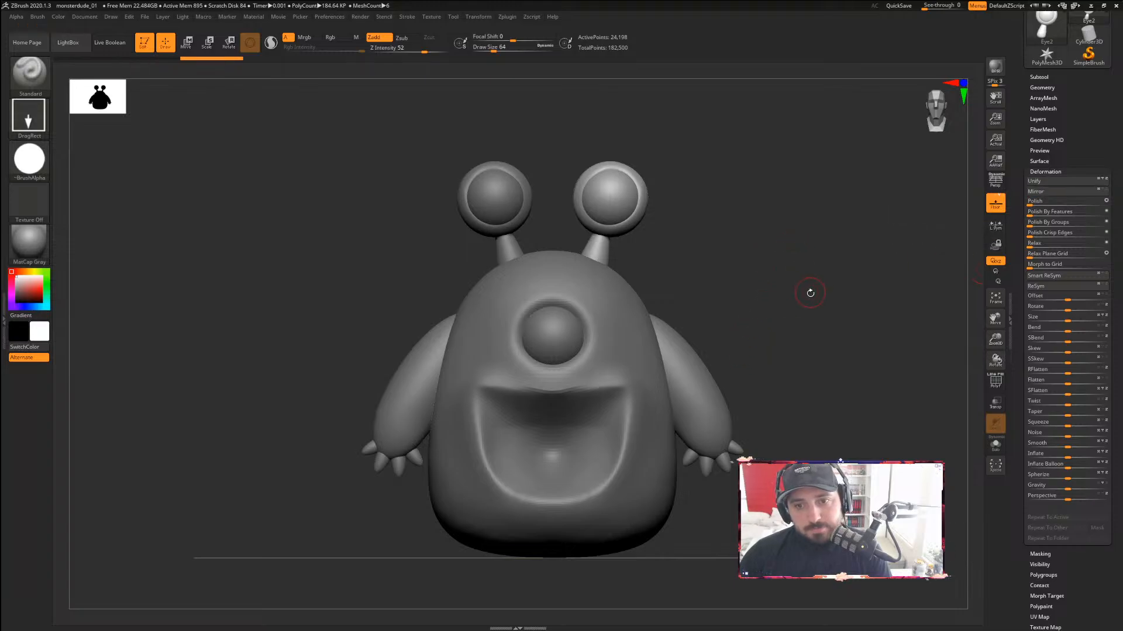
pyautogui.moveTo(809, 293); pyautogui.dragTo(772, 295)
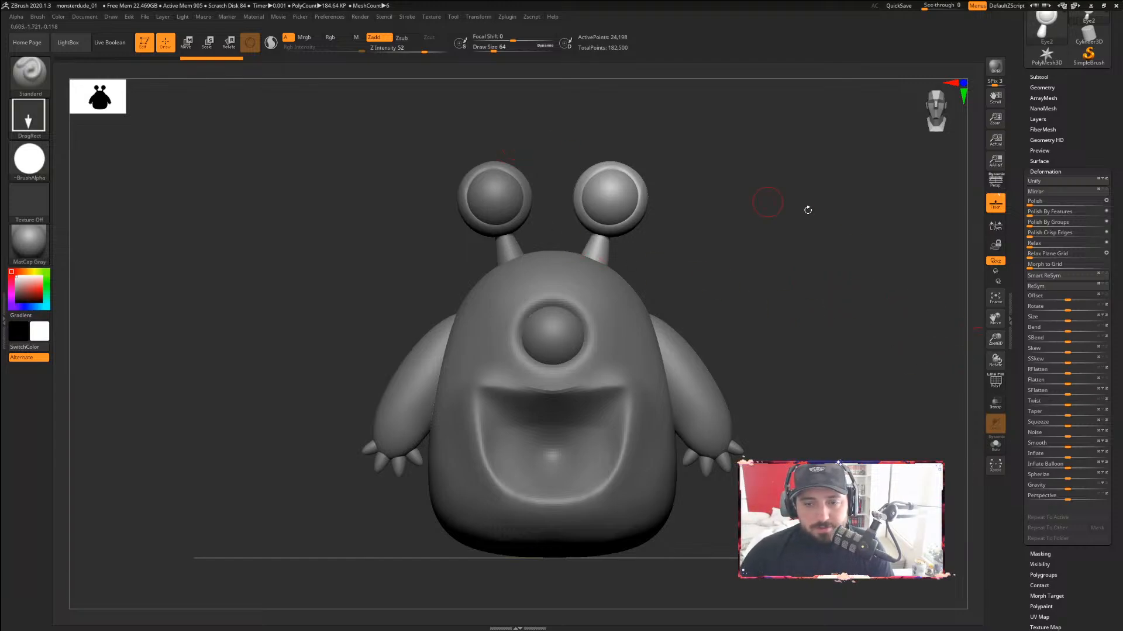
# Undo the mirror of the copied eye stalk, try rotating the copy, and undo the rotation
pyautogui.hotkey('ctrl', 'z')
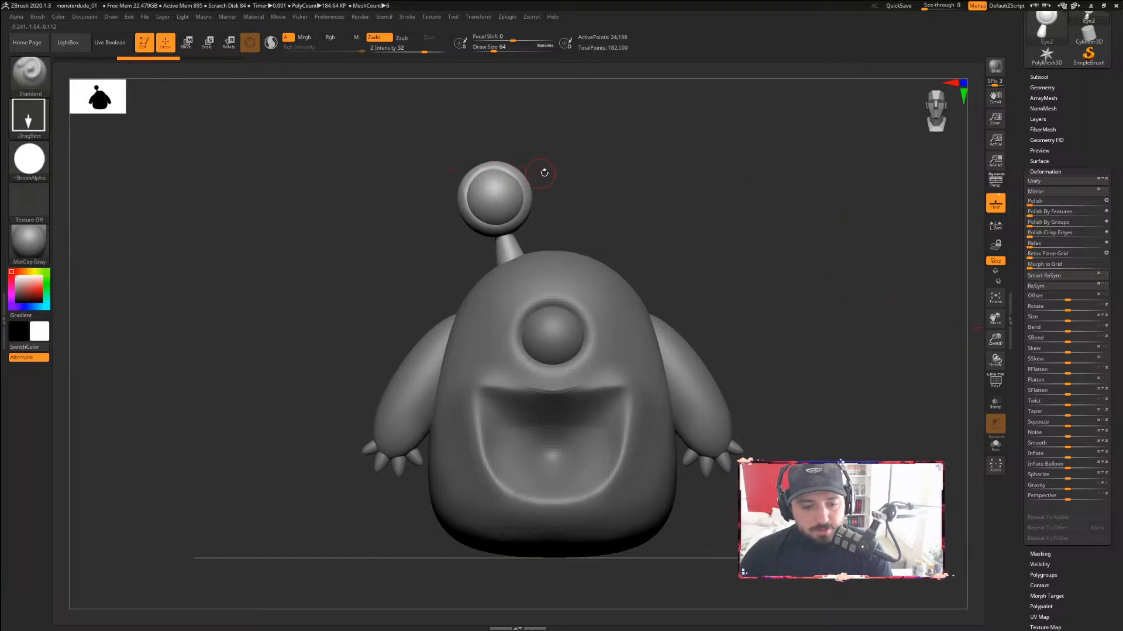
pyautogui.press('e')
pyautogui.moveTo(515, 161); pyautogui.dragTo(508, 159)
pyautogui.hotkey('ctrl', 'z')
pyautogui.hotkey('ctrl', 'z')
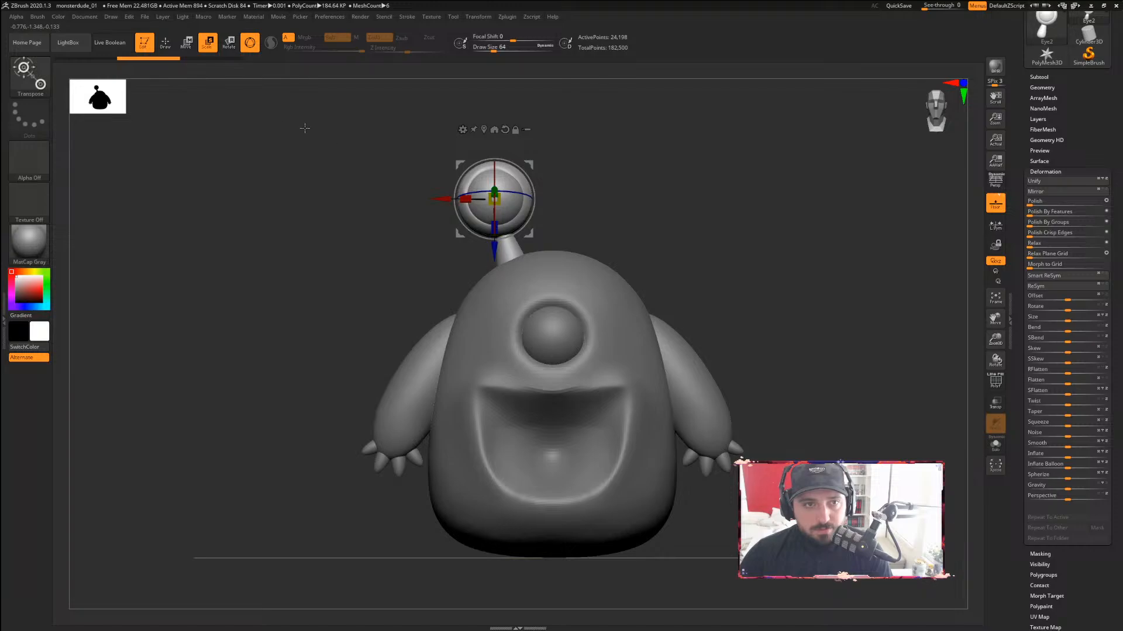
pyautogui.click(229, 42)
pyautogui.moveTo(462, 232)
pyautogui.mouseDown()
pyautogui.moveTo(456, 225)
pyautogui.moveTo(451, 246)
pyautogui.mouseUp()
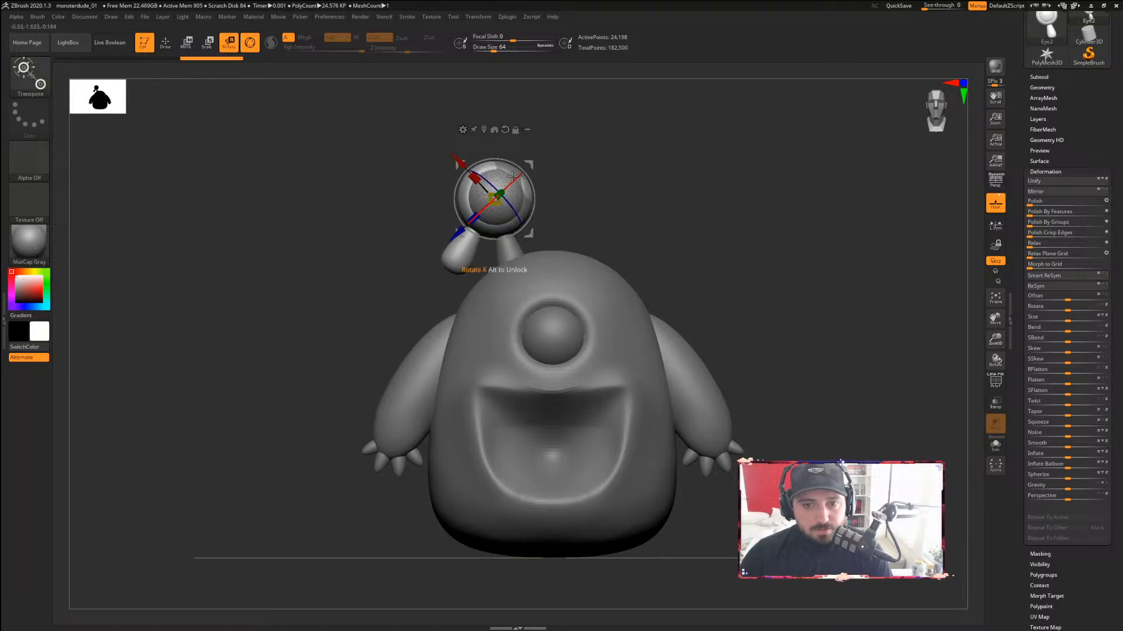
pyautogui.hotkey('ctrl', 'z')
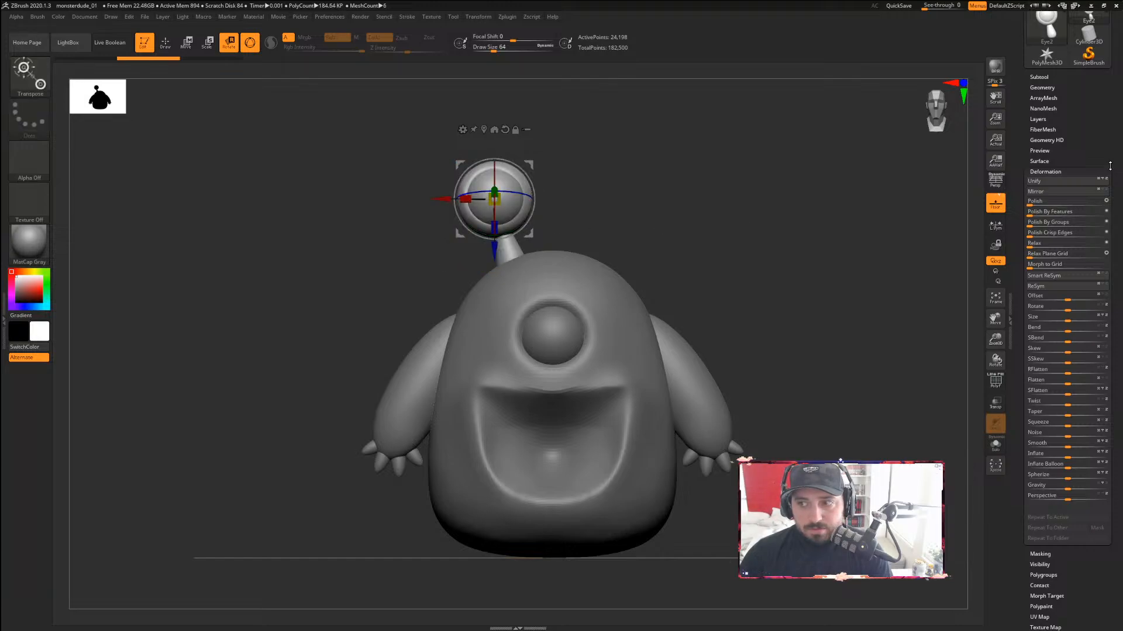
# Delete the duplicate Eye2 subtool, accepting that the operation cannot be undone
pyautogui.click(1038, 78)
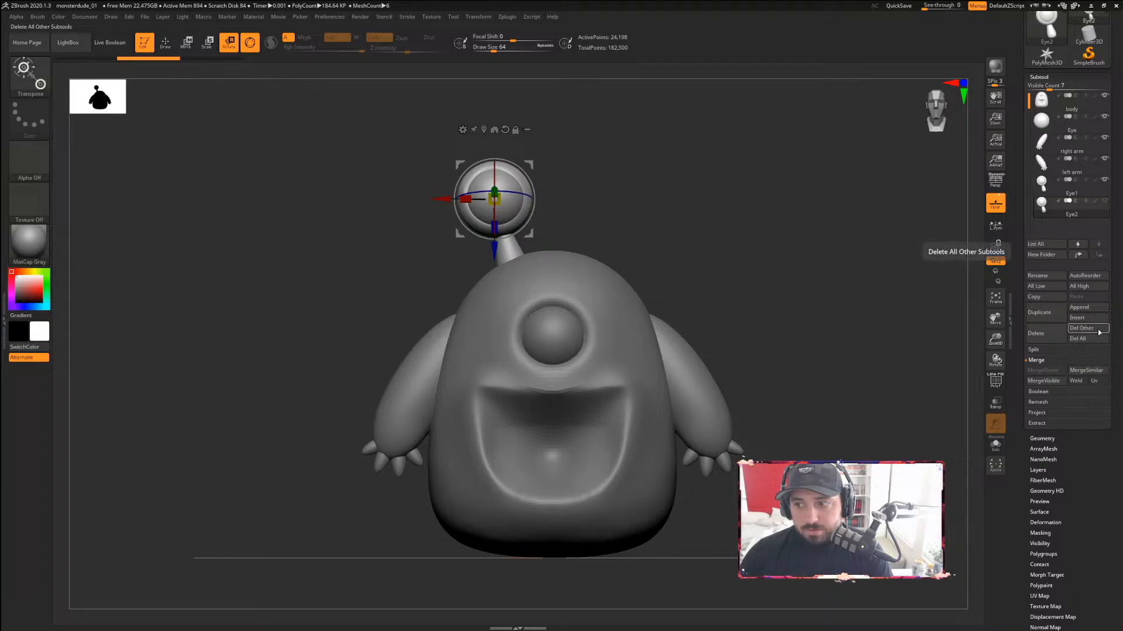
pyautogui.click(1072, 330)
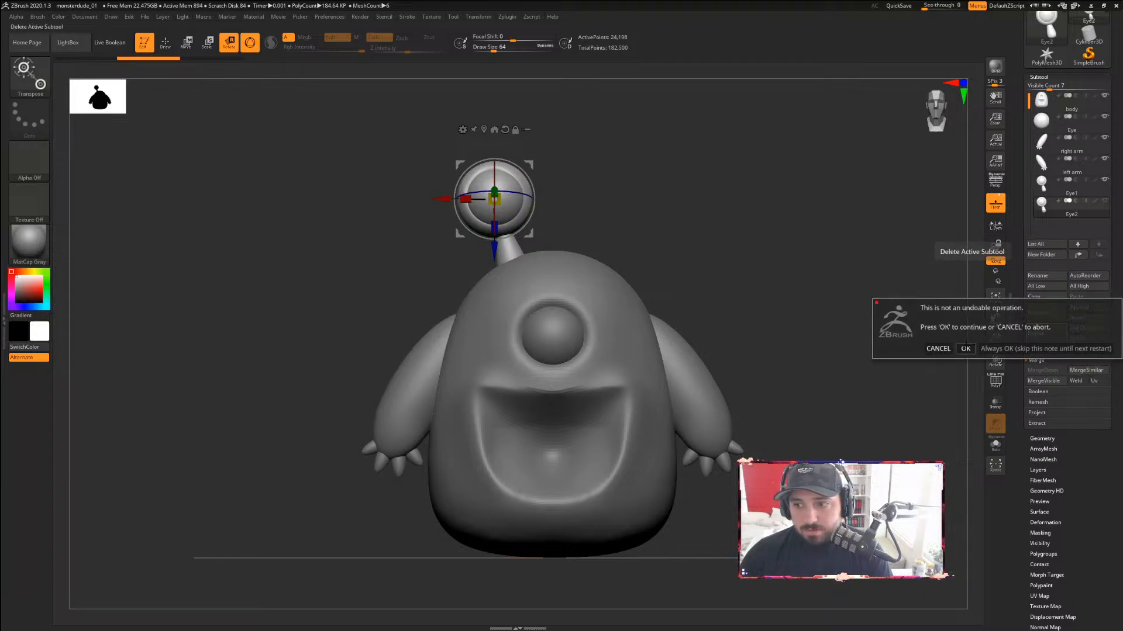
pyautogui.click(964, 348)
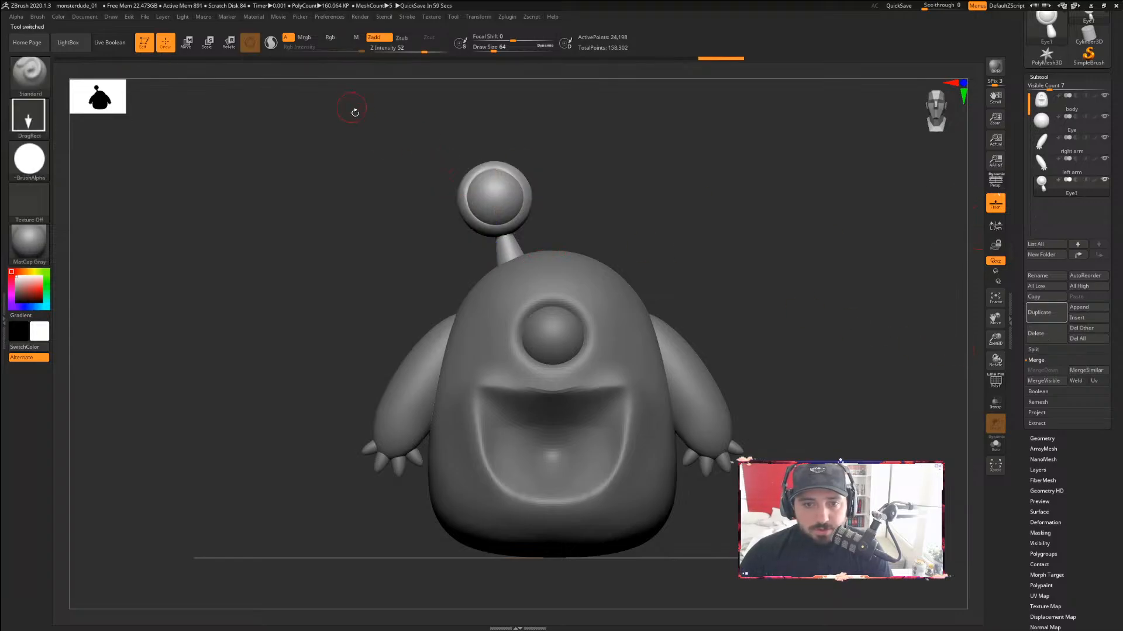
# Tilt the Eye1 stalk outward and move it out and down along the head so its base meets the body, consulting the reference picture
pyautogui.press('e')
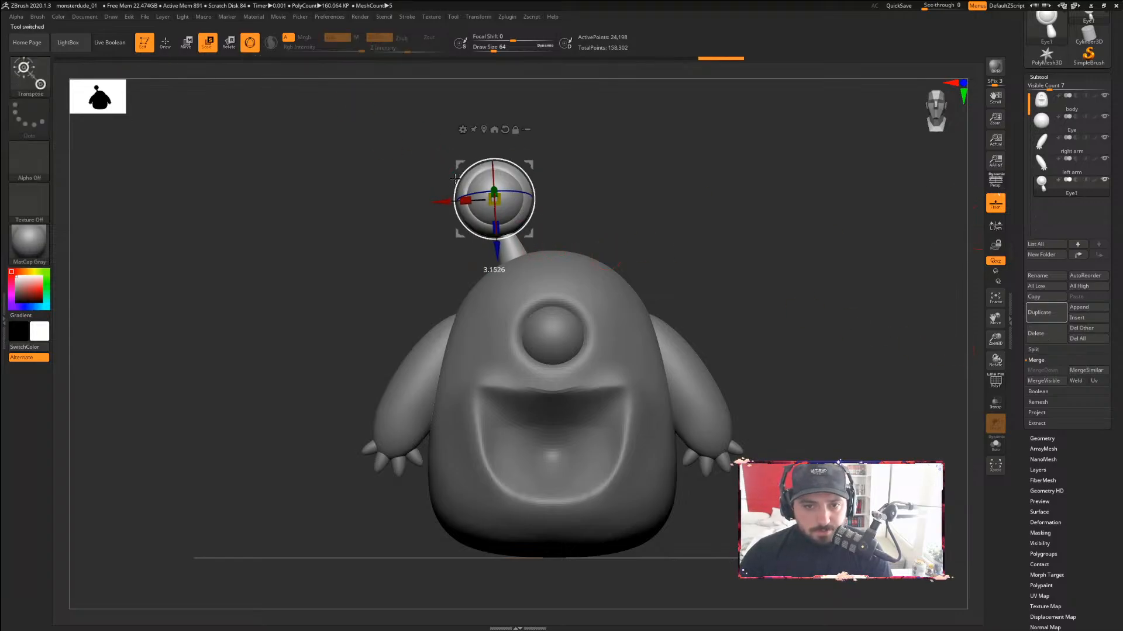
pyautogui.moveTo(460, 183); pyautogui.dragTo(419, 212)
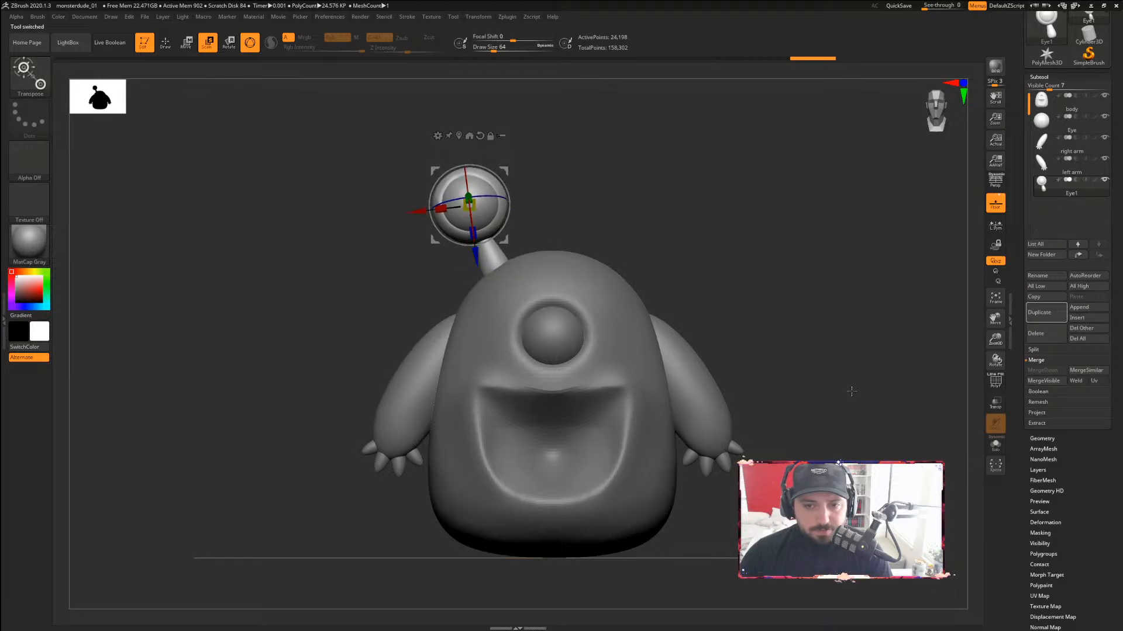
pyautogui.hotkey('alt', 'Tab')
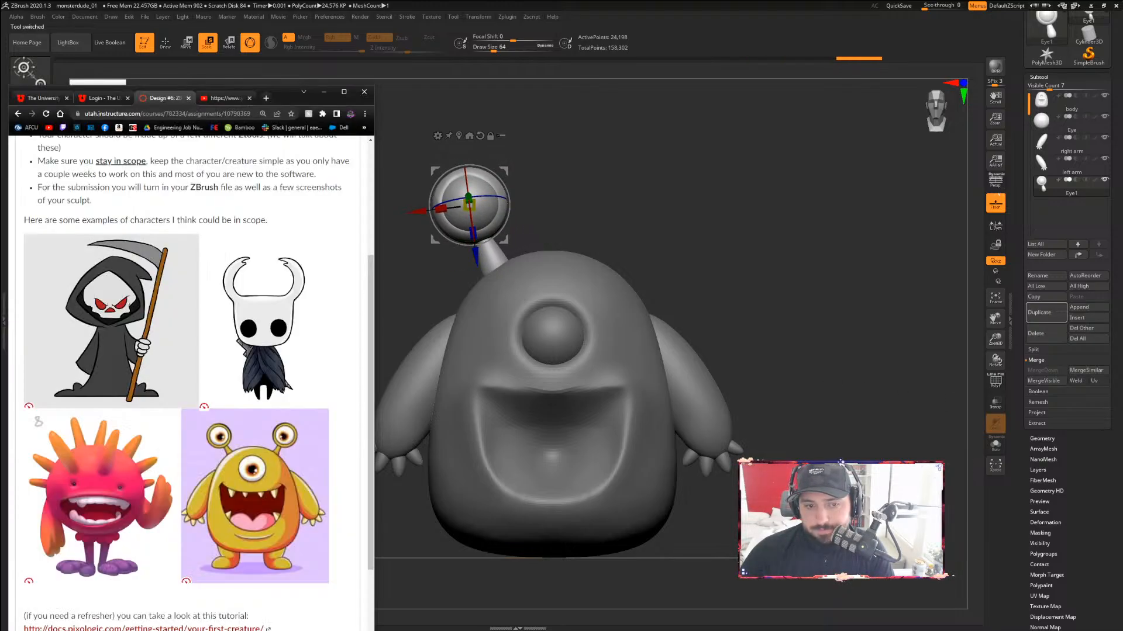
pyautogui.click(361, 93)
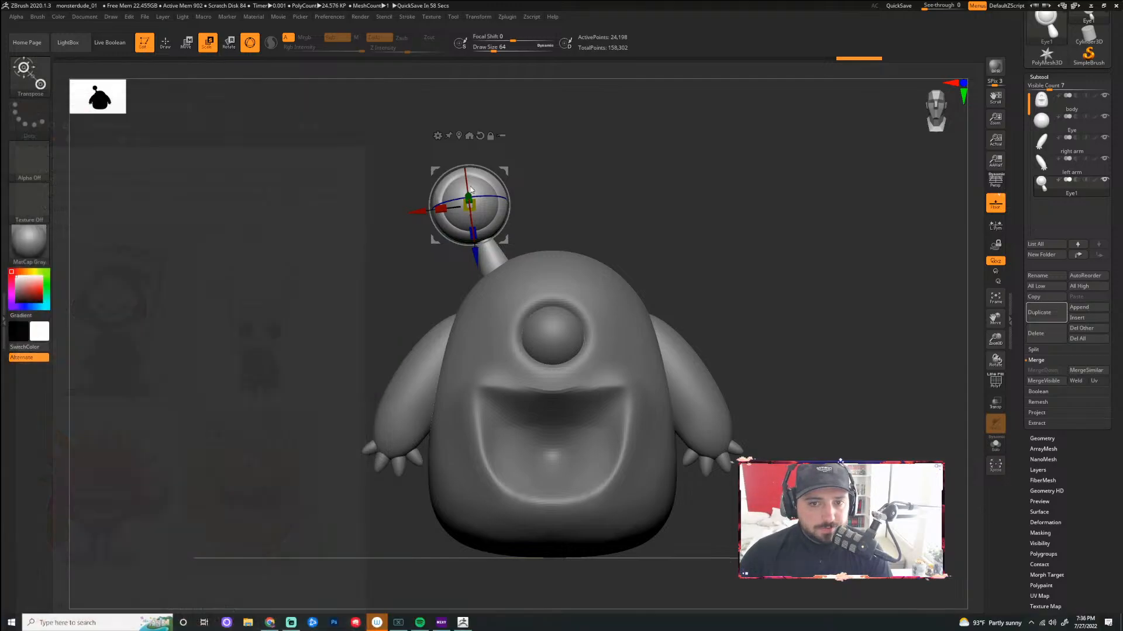
pyautogui.moveTo(424, 210); pyautogui.dragTo(395, 223)
pyautogui.moveTo(464, 264); pyautogui.dragTo(465, 274)
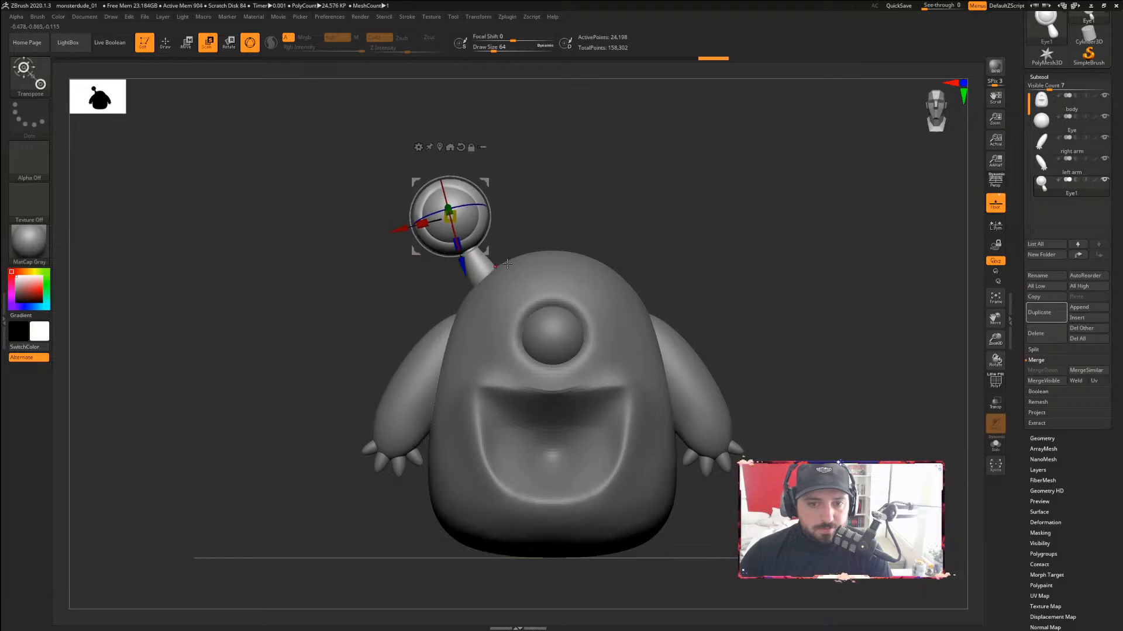
pyautogui.moveTo(400, 229); pyautogui.dragTo(401, 228)
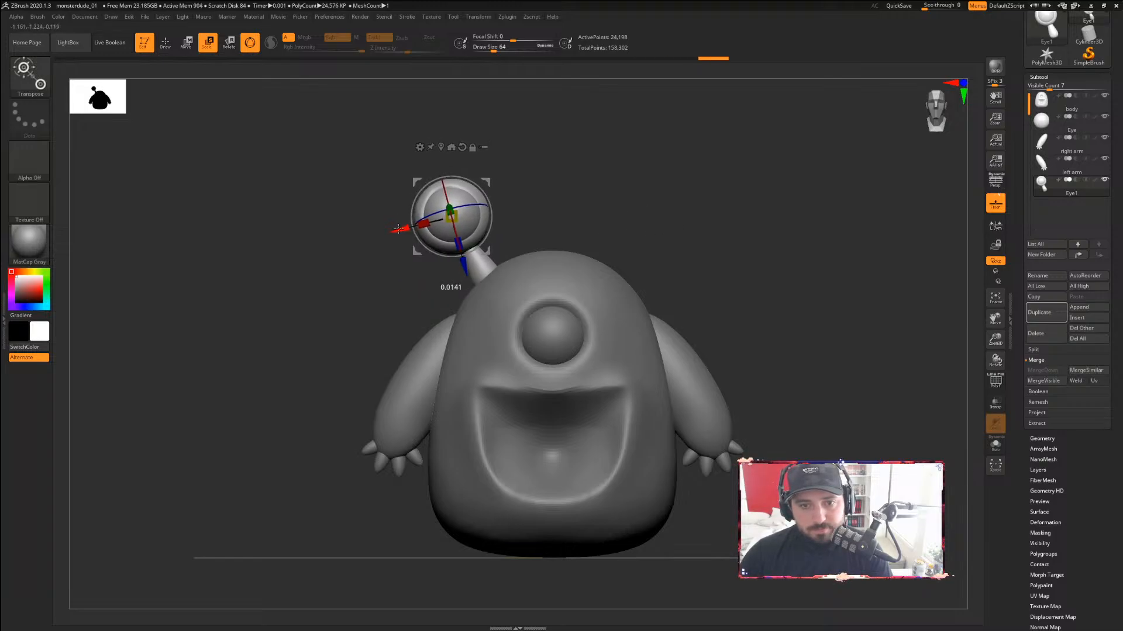
pyautogui.moveTo(461, 264); pyautogui.dragTo(463, 266)
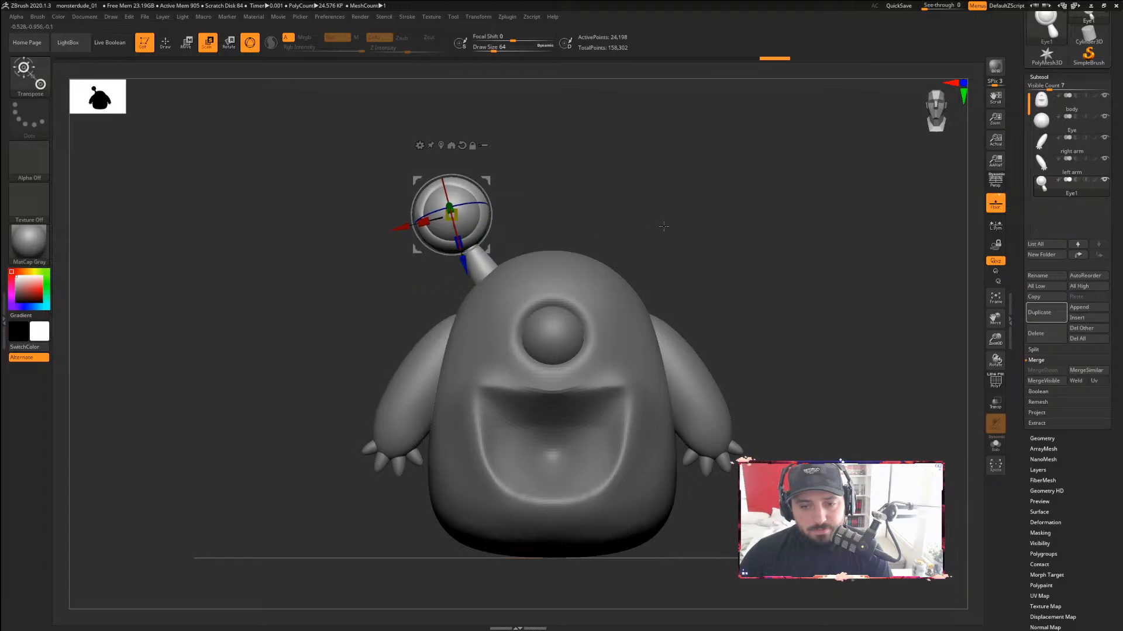
# Duplicate the repositioned Eye1 subtool and mirror the copy to form the second eye stalk on the opposite side
pyautogui.click(1045, 316)
pyautogui.scroll(-5, 1102, 420)
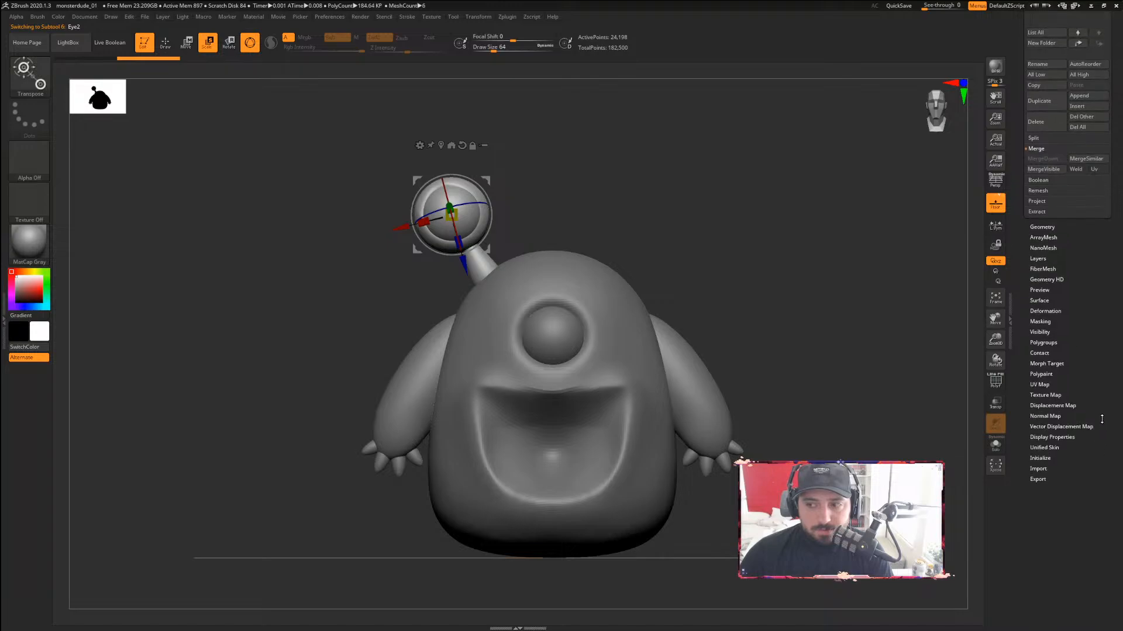
pyautogui.click(1045, 311)
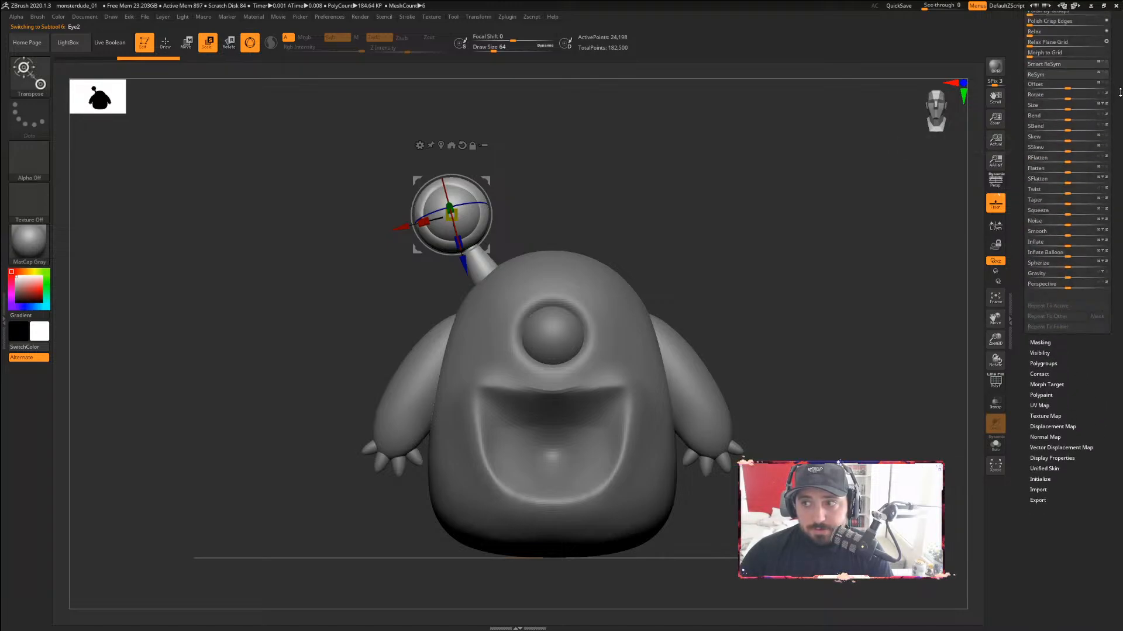
pyautogui.scroll(1, 1045, 196)
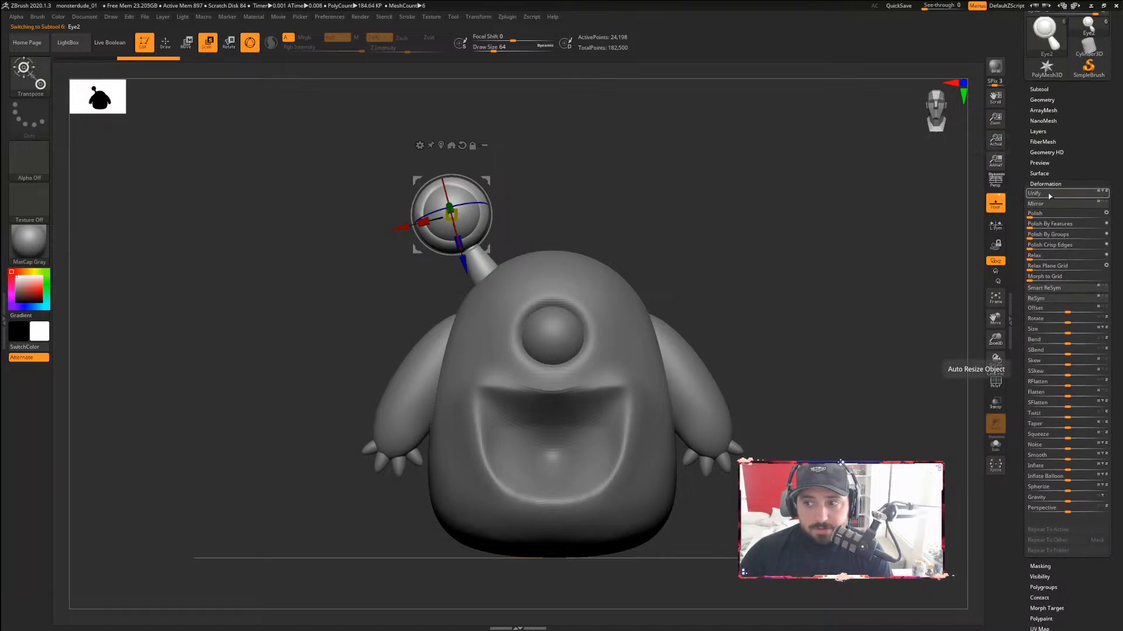
pyautogui.click(1035, 204)
pyautogui.moveTo(736, 276); pyautogui.dragTo(919, 298)
pyautogui.press('q')
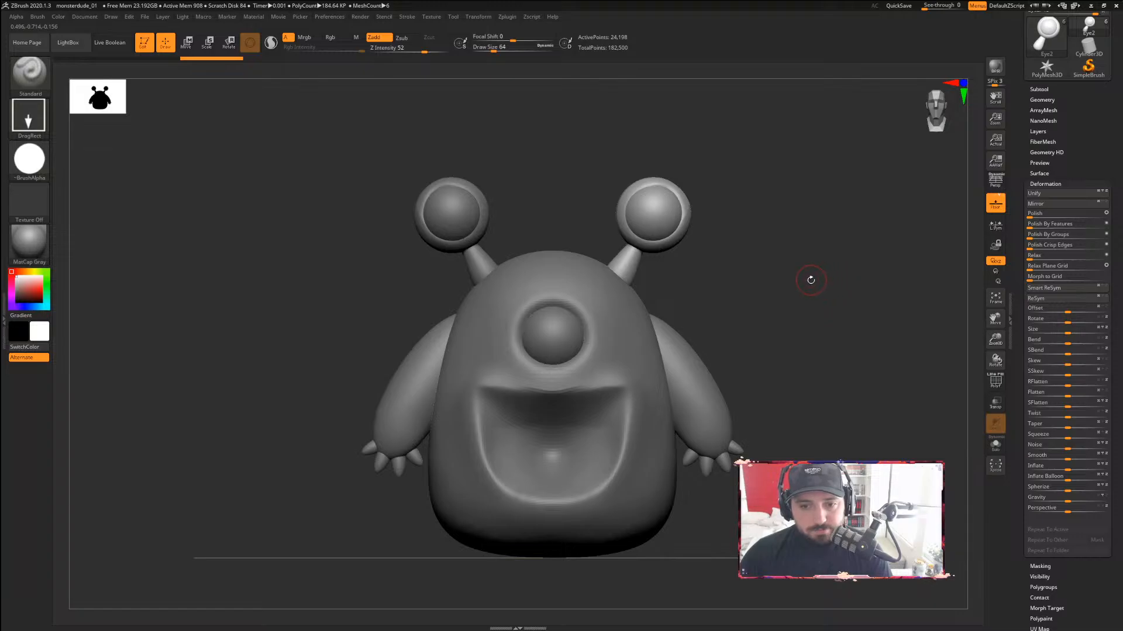
pyautogui.keyDown('ctrl'); pyautogui.moveTo(812, 280); pyautogui.dragTo(697, 223, button='right'); pyautogui.keyUp('ctrl')
pyautogui.moveTo(696, 222)
pyautogui.mouseDown()
pyautogui.moveTo(648, 260)
pyautogui.moveTo(809, 253)
pyautogui.moveTo(744, 259)
pyautogui.mouseUp()
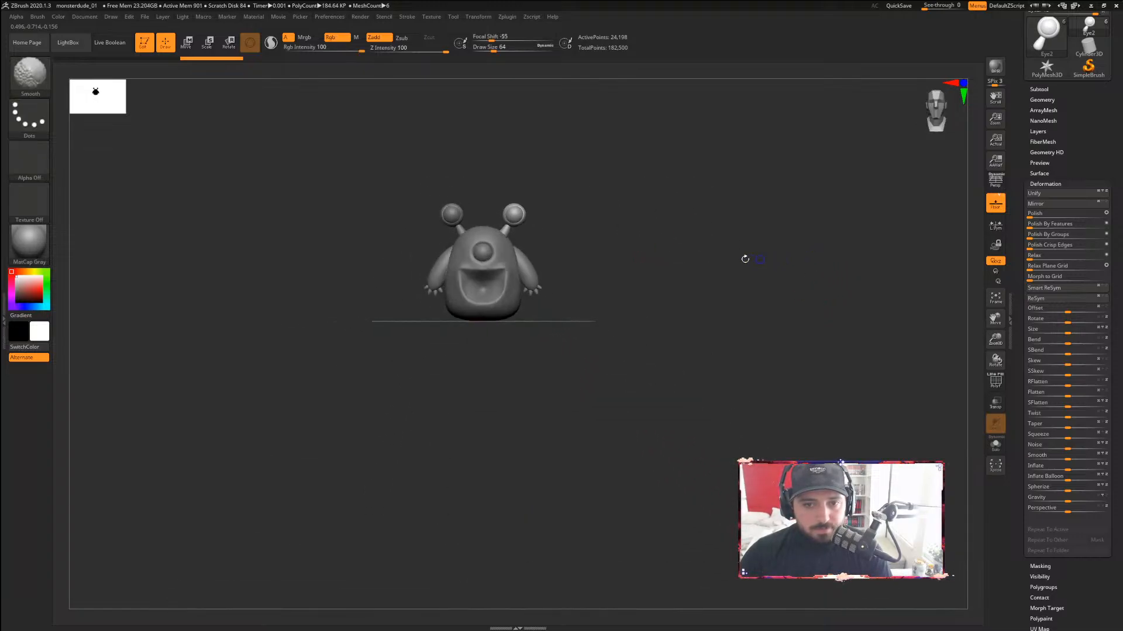
pyautogui.press('f')
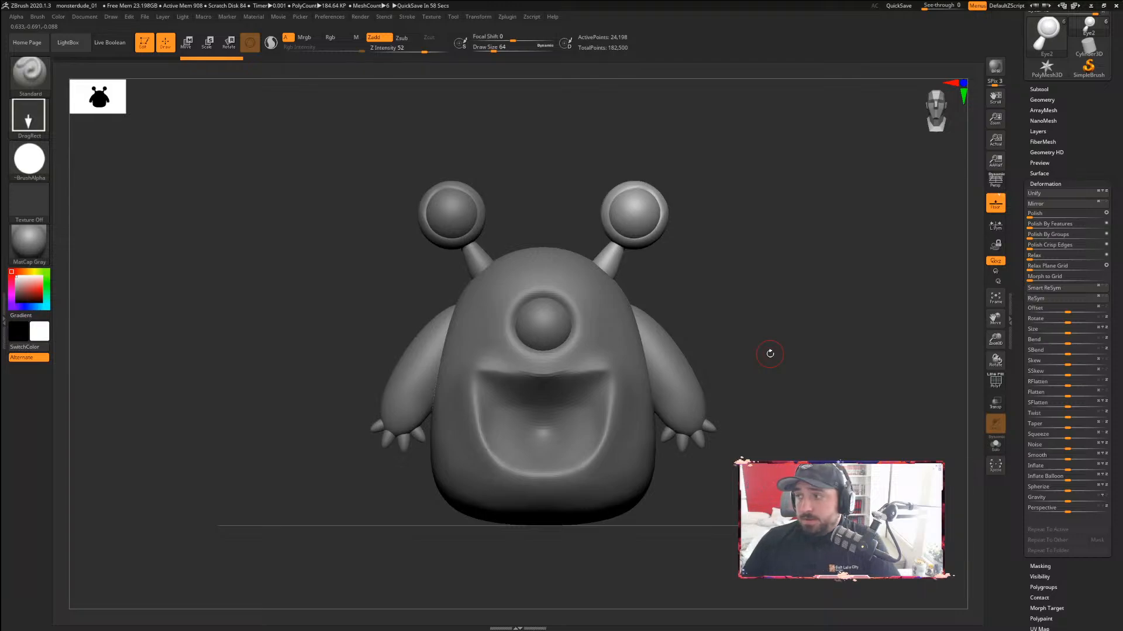
pyautogui.moveTo(765, 355)
pyautogui.mouseDown()
pyautogui.moveTo(792, 371)
pyautogui.moveTo(822, 366)
pyautogui.moveTo(776, 361)
pyautogui.mouseUp()
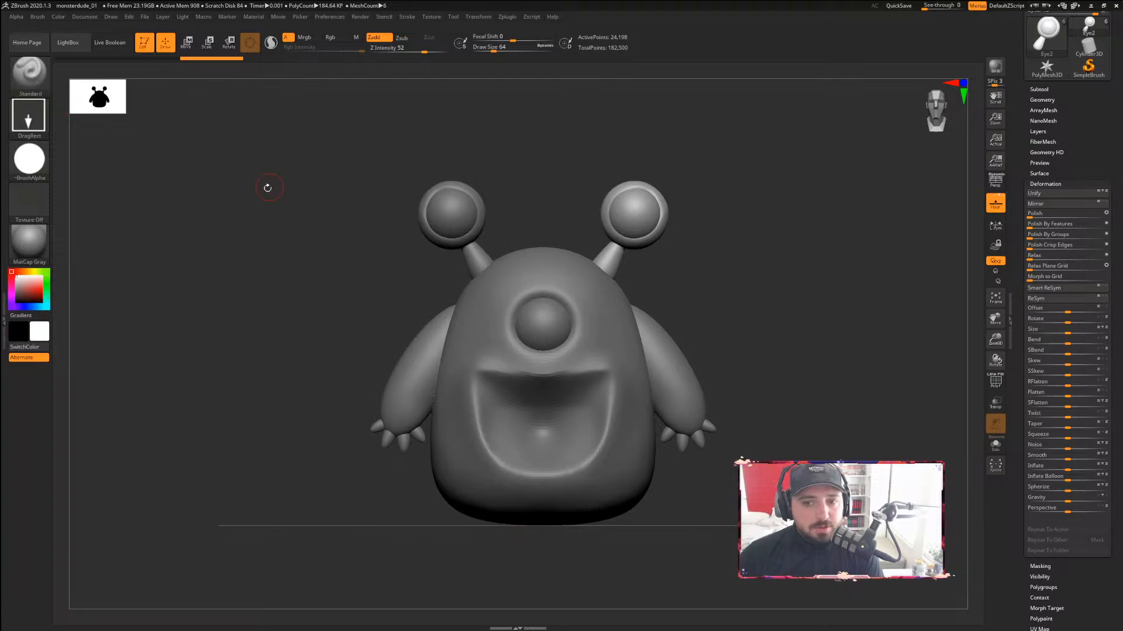
pyautogui.click(29, 73)
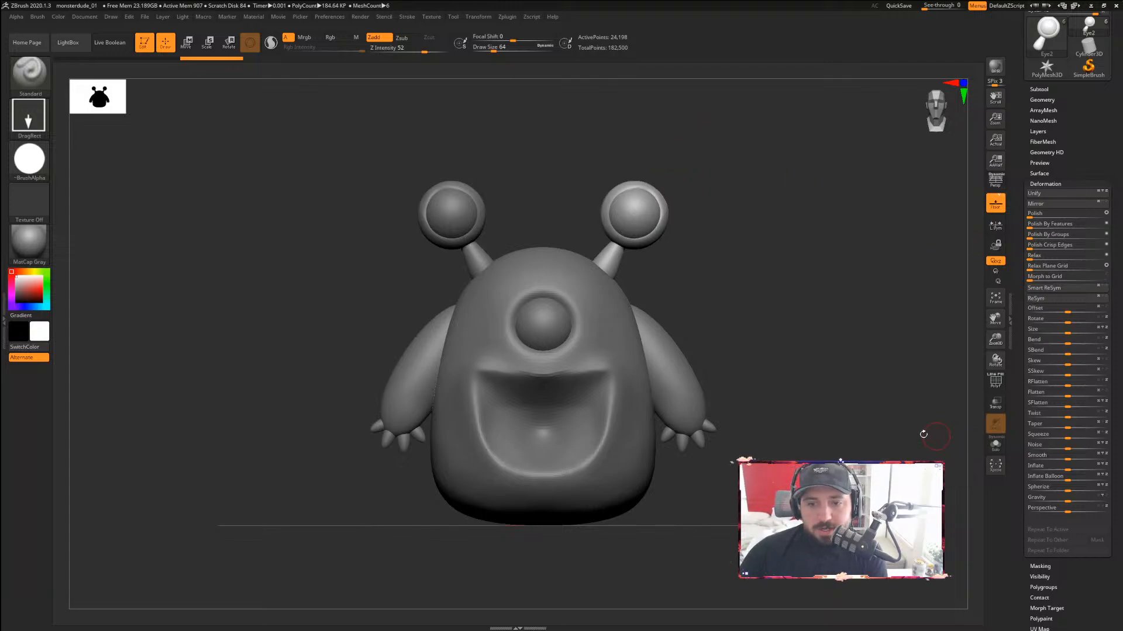
pyautogui.moveTo(788, 381); pyautogui.dragTo(561, 338)
pyautogui.moveTo(623, 321); pyautogui.dragTo(510, 318)
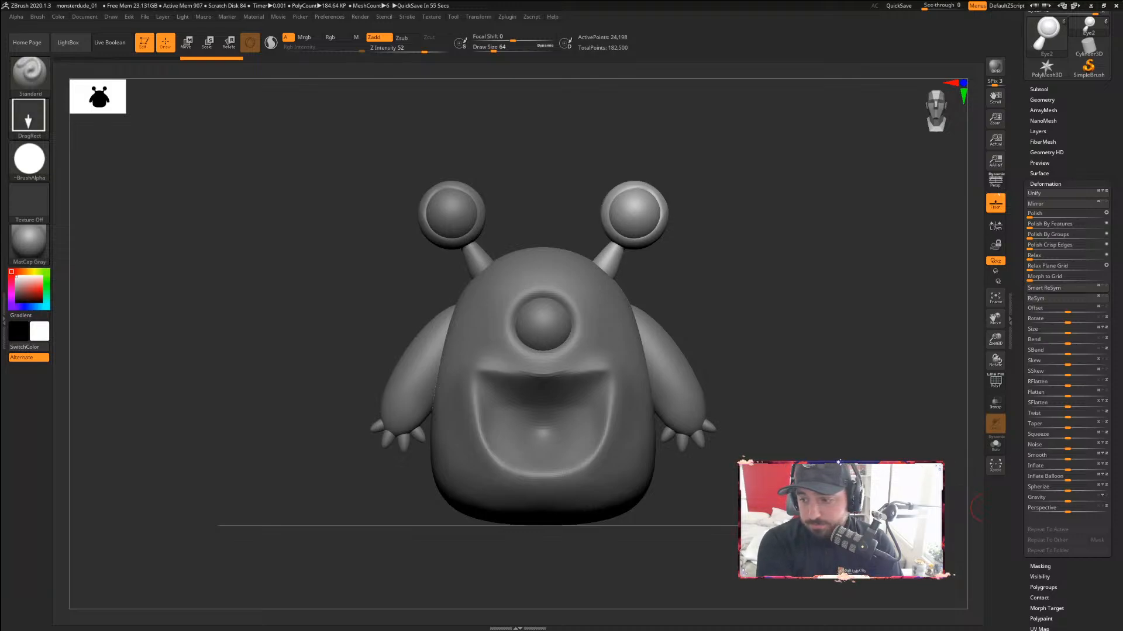
# Switch to Notepad, write "ztool" in quotation marks and "attendance answer" two lines below, and minimise the note
pyautogui.hotkey('alt', 'Tab')
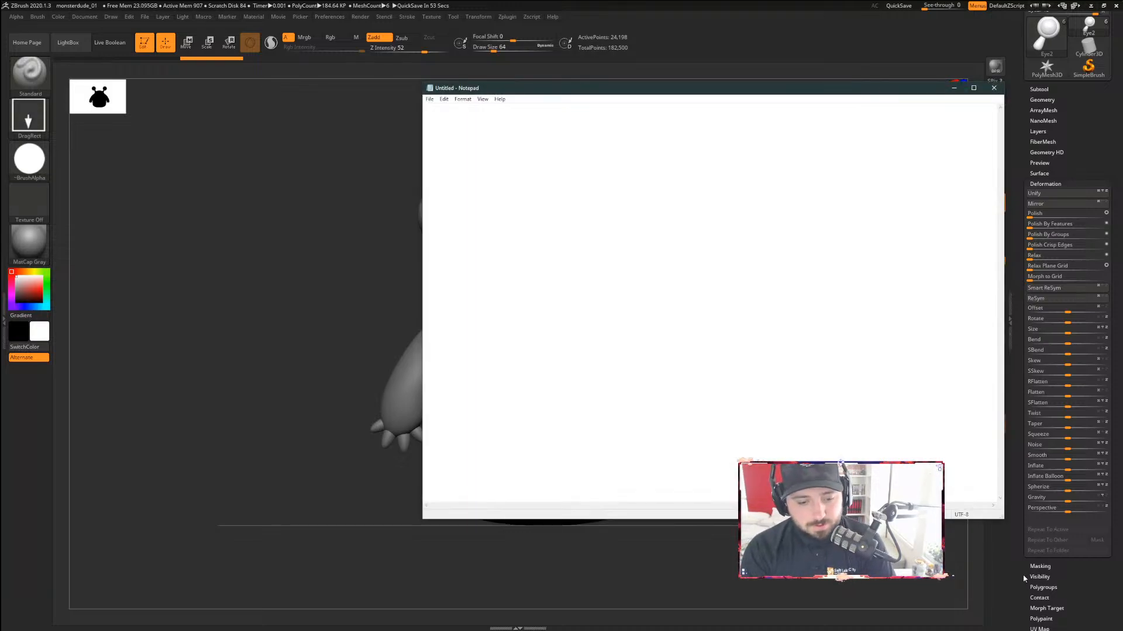
pyautogui.write('"ztool')
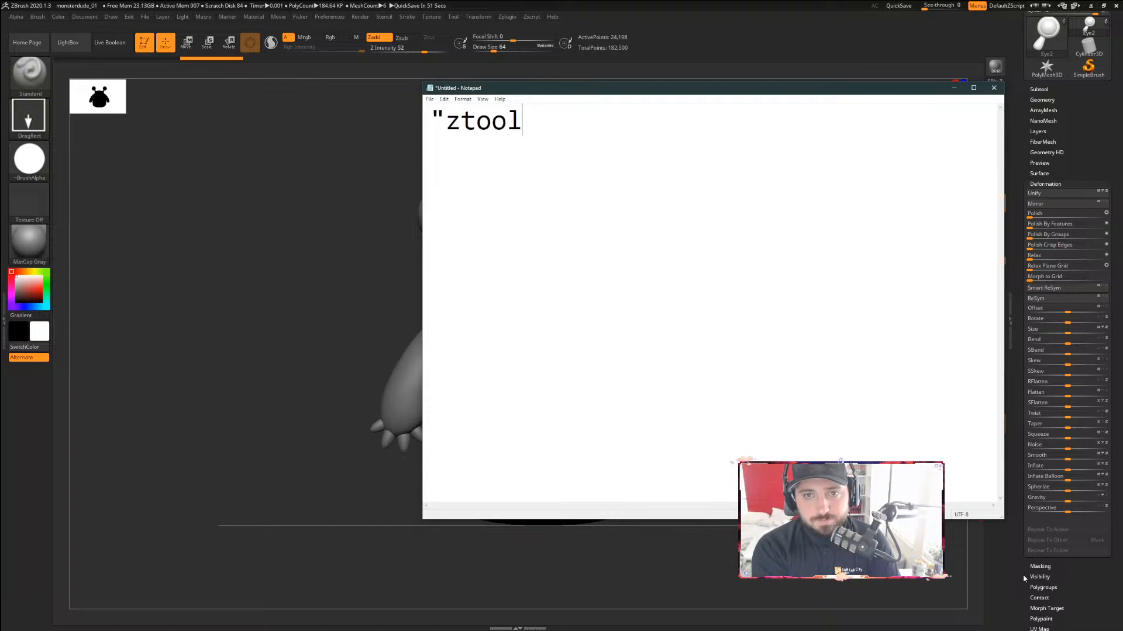
pyautogui.write('"')
pyautogui.press('Return')
pyautogui.press('Return')
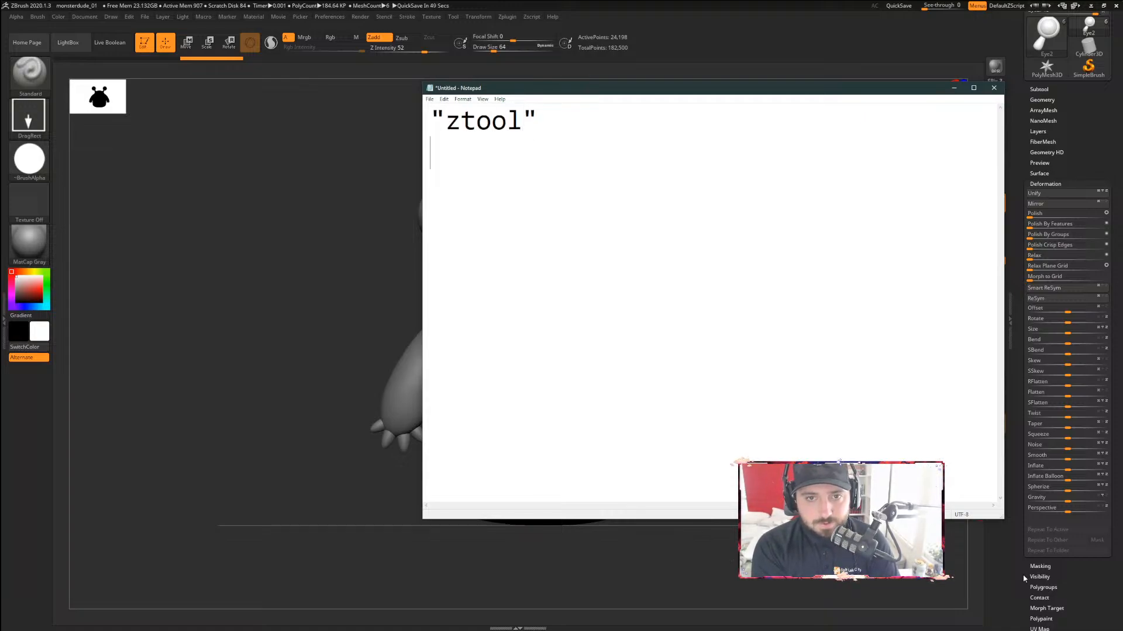
pyautogui.write('atten')
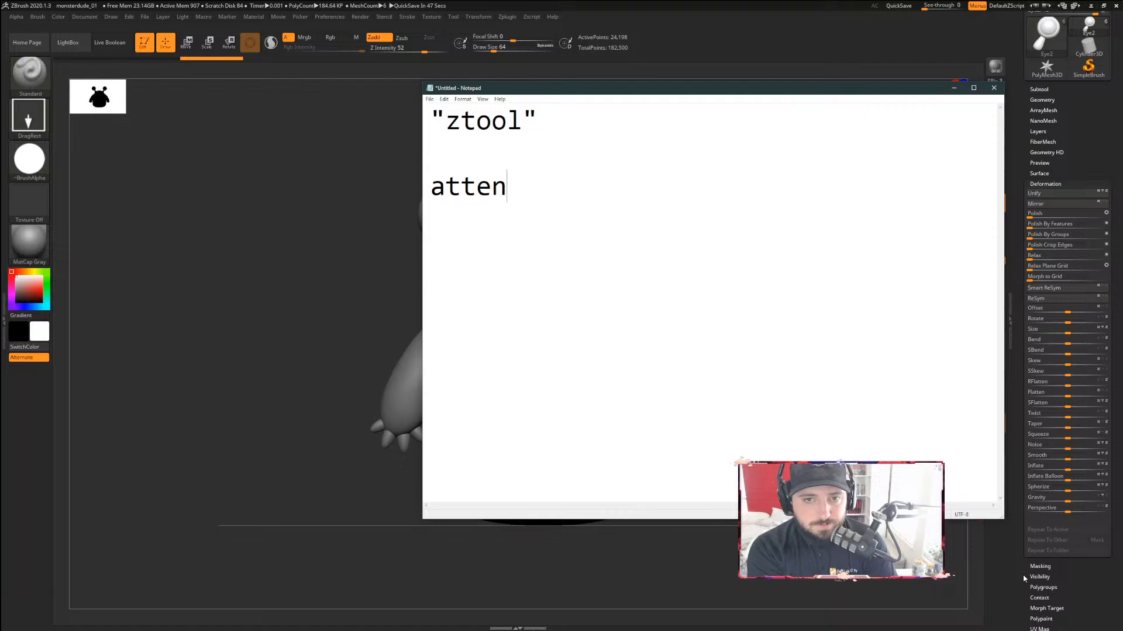
pyautogui.write('dance answer')
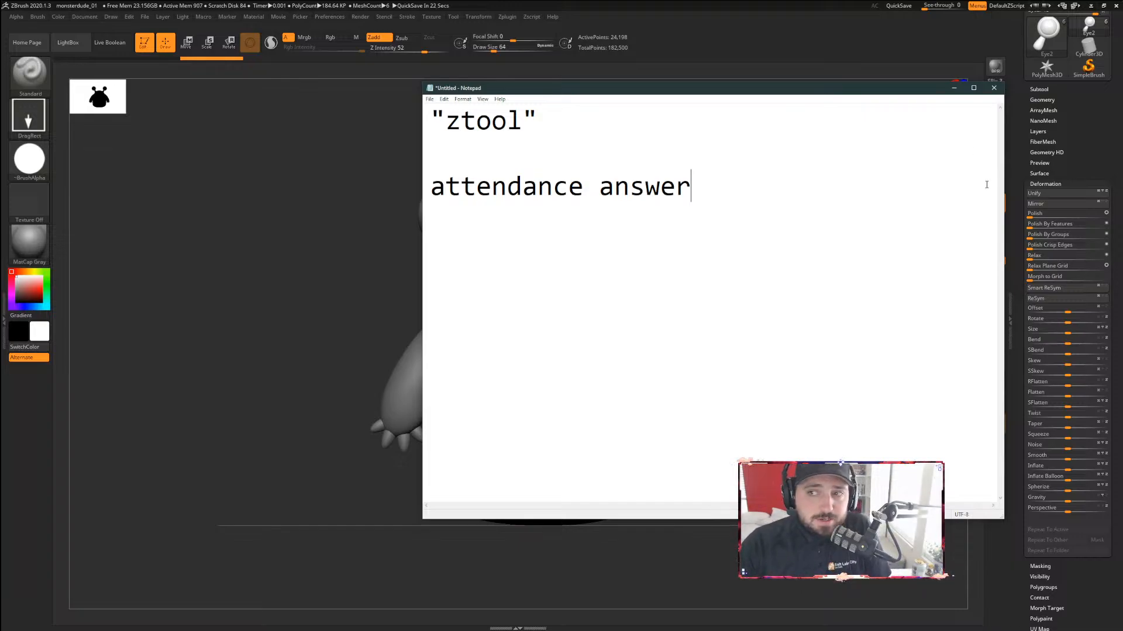
pyautogui.moveTo(913, 91); pyautogui.dragTo(834, 322)
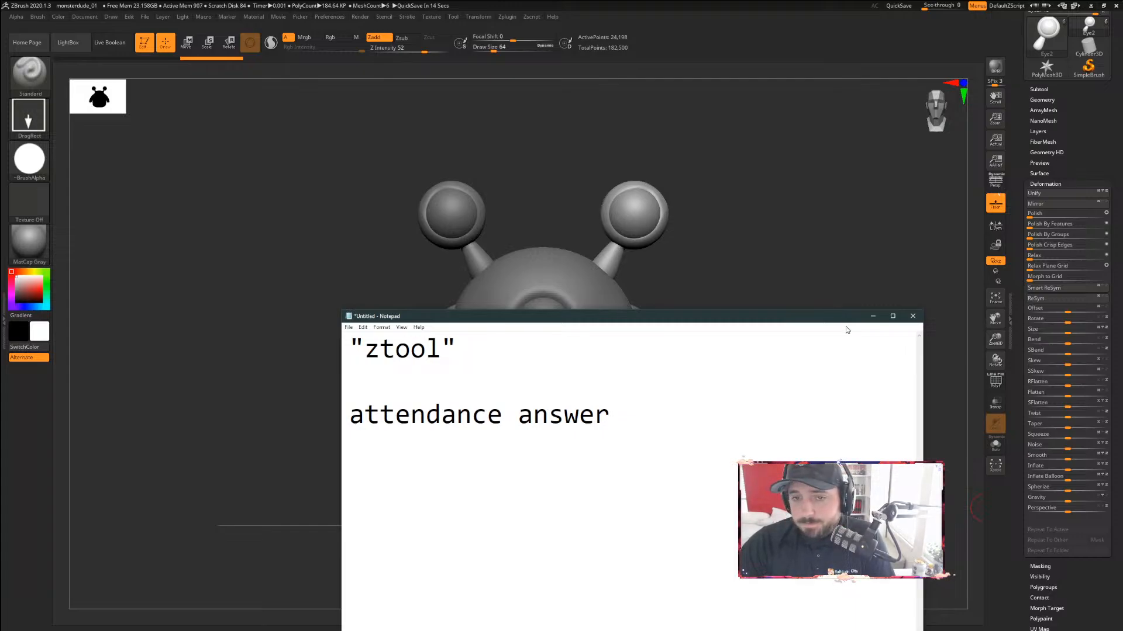
pyautogui.moveTo(751, 318); pyautogui.dragTo(557, 100)
pyautogui.click(683, 102)
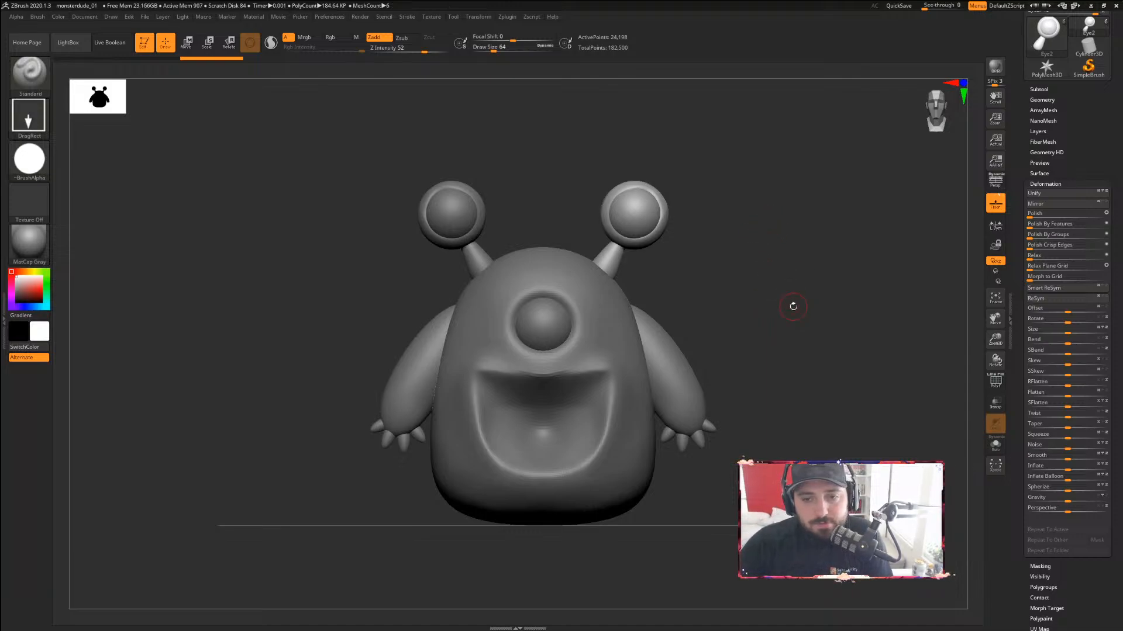
pyautogui.moveTo(790, 285); pyautogui.dragTo(618, 274)
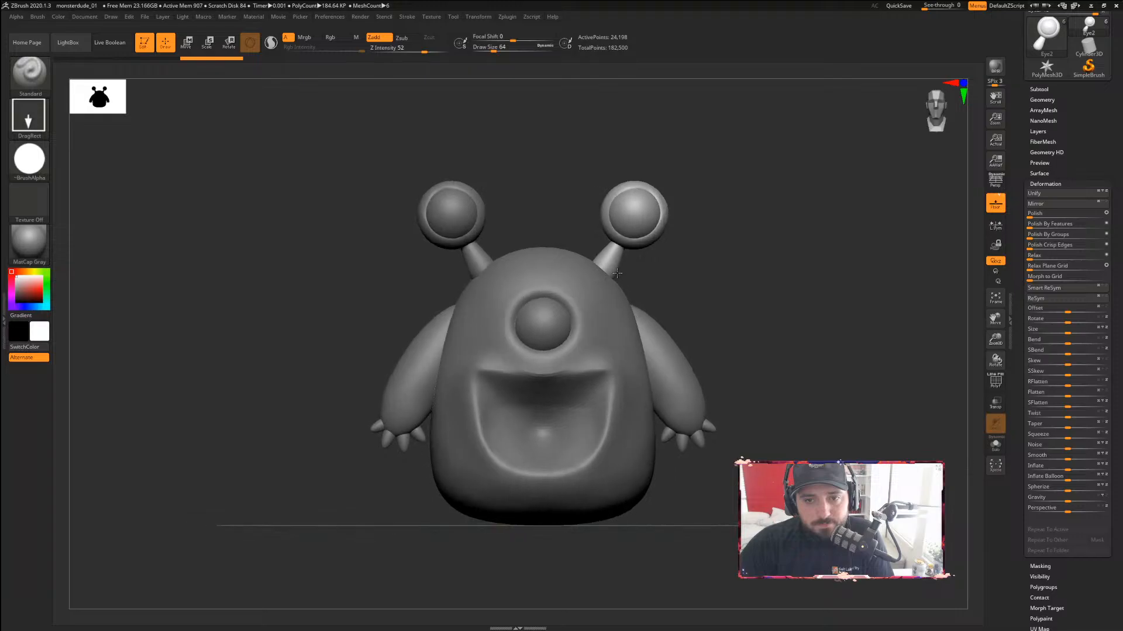